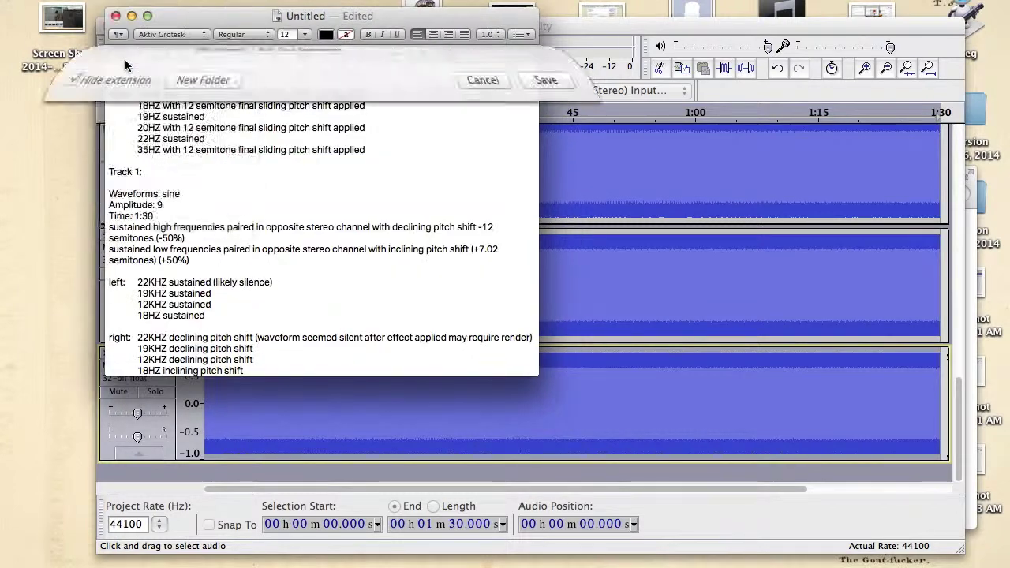
Save the untitled notes document as fiasconotes in the audio folder
left_click(124, 95)
left_click(124, 108)
left_click(379, 75)
left_click(284, 229)
left_click(342, 71)
left_click(320, 356)
left_click(254, 250)
left_click(557, 379)
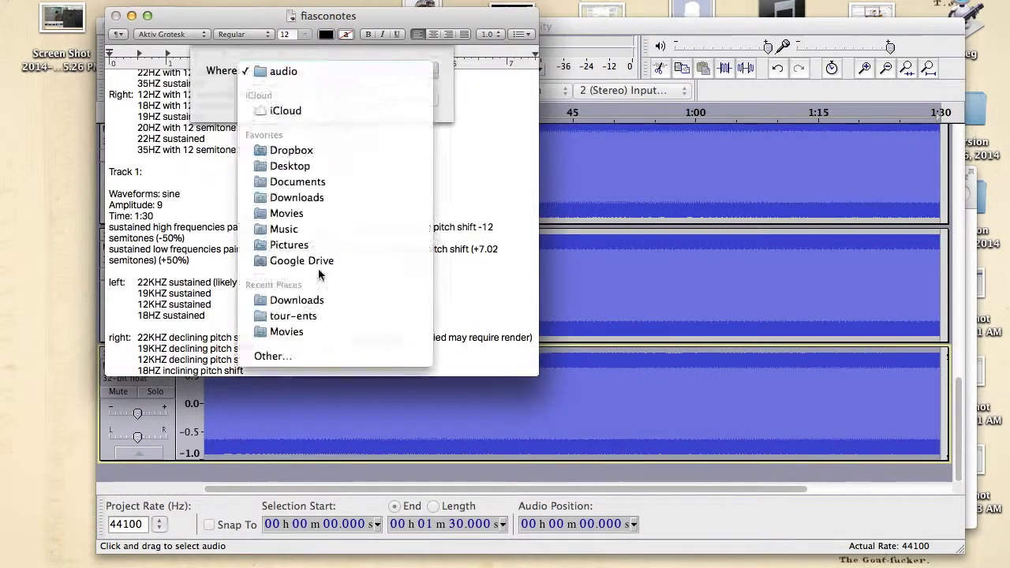
left_click(273, 354)
left_click(111, 123)
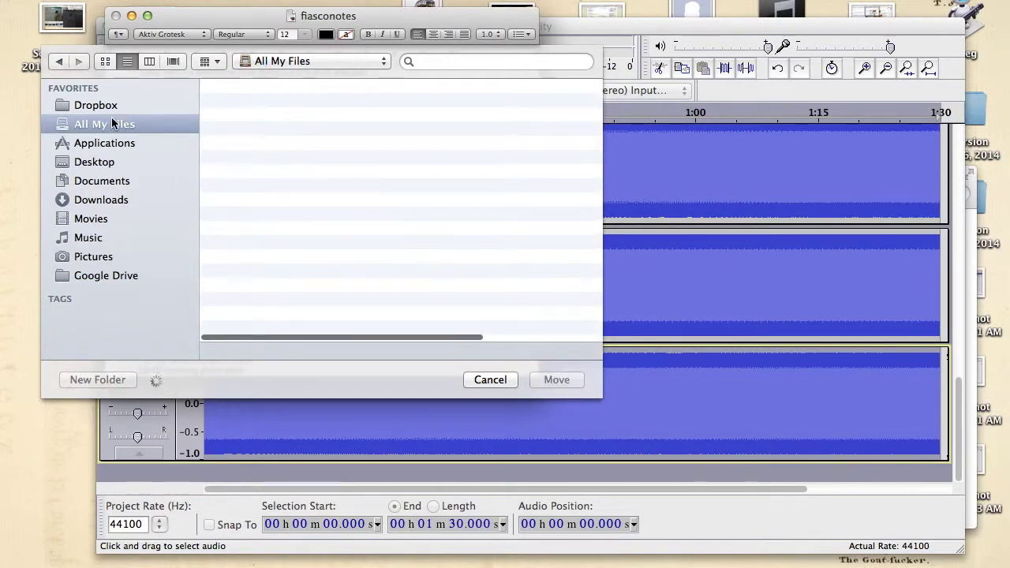
left_click(490, 379)
Duplicate the fiasconotes document and save the copy under the name fiasconotes
left_click(132, 79)
left_click(148, 2)
key("super+s")
double_click(286, 206)
left_click(340, 91)
key("BackSpace")
key("BackSpace")
key("BackSpace")
key("BackSpace")
key("BackSpace")
left_click(573, 398)
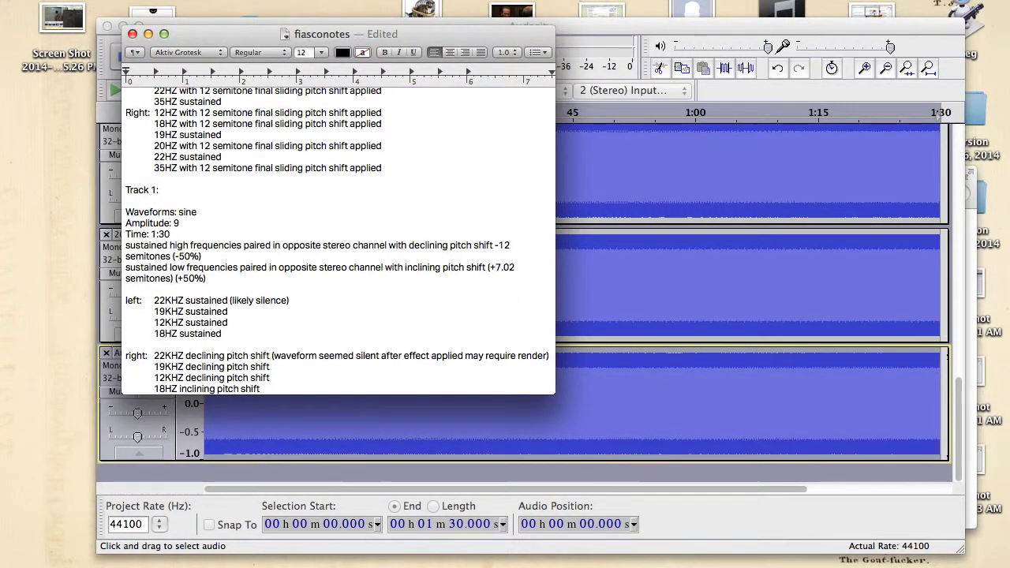
Add "20HZ sustained" to Track 1's left-channel list and start a new entry at the end of the right-channel list
key("Tab")
type("20HZ sustained")
key("Return")
key("Down")
key("Down")
key("Down")
key("Down")
key("Down")
key("Return")
Add "35HZ sustained" as an indented line at the end of Track 1's left-channel list
key("Up")
key("Up")
key("Up")
key("Up")
key("Up")
key("Up")
key("Return")
key("Tab")
type("35HZ sustained")
Add "35HZ inclining pitch shift" as an indented line at the end of Track 1's right-channel list
key("Down")
key("Down")
key("Down")
key("Down")
key("Down")
key("Down")
key("Down")
key("Return")
key("Tab")
type("35HZ inclining pitch shift")
Switch to Audacity and name the last audio track "20HZ pitch shift"
key("super+Tab")
left_click(138, 353)
left_click(172, 370)
key("Escape")
scroll(179, 374, "up", 3)
left_click(137, 353)
left_click(172, 369)
type("20HZ pitch shift")
key("Return")
Add a new audio track and generate a 35 Hz tone in it
left_click(211, 460)
key("super+shift+n")
double_click(546, 266)
type("20")
key("BackSpace")
key("BackSpace")
type("35")
key("Return")
Name the new track "35HZ sustained" and pan it fully to the left channel
left_click(167, 346)
left_click(172, 363)
type("35HZ sustained")
key("Return")
left_click_drag(137, 428, 108, 429)
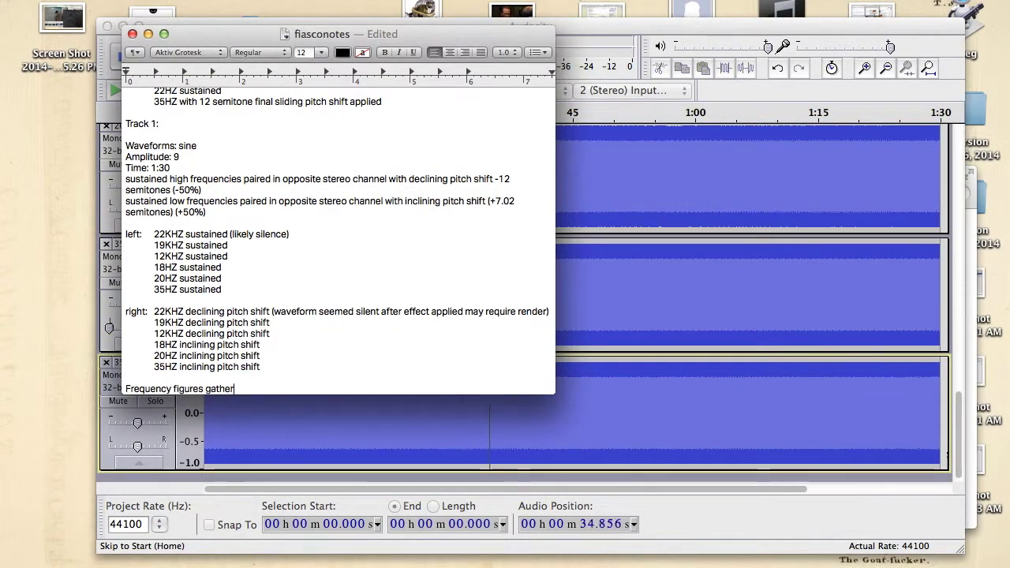
Finish the source note in fiasconotes: "Frequency figures gathered from a forum within arstechnica.com where users discussed the frequency range of cassette tapes."
type("equency range of cassette tapes.")
key("Return")
key("Return")
Draft a new paragraph: "Originally only intended to set up for the sake of recording levels; however, I couldn't help myself in exploring the pitch shifts"
type("Originially only intended to set up a set f")
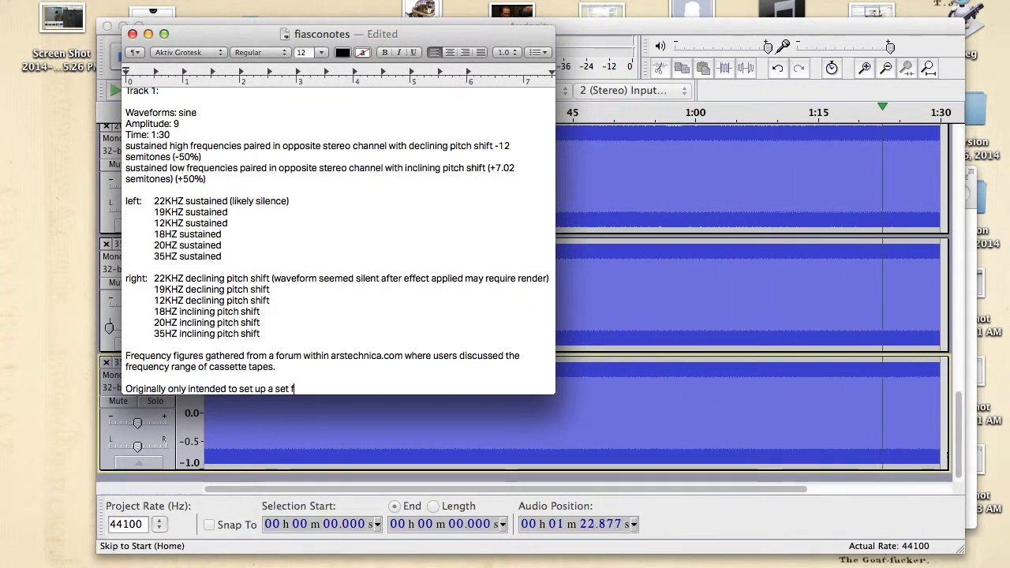
type(" levels; however, I couldn’")
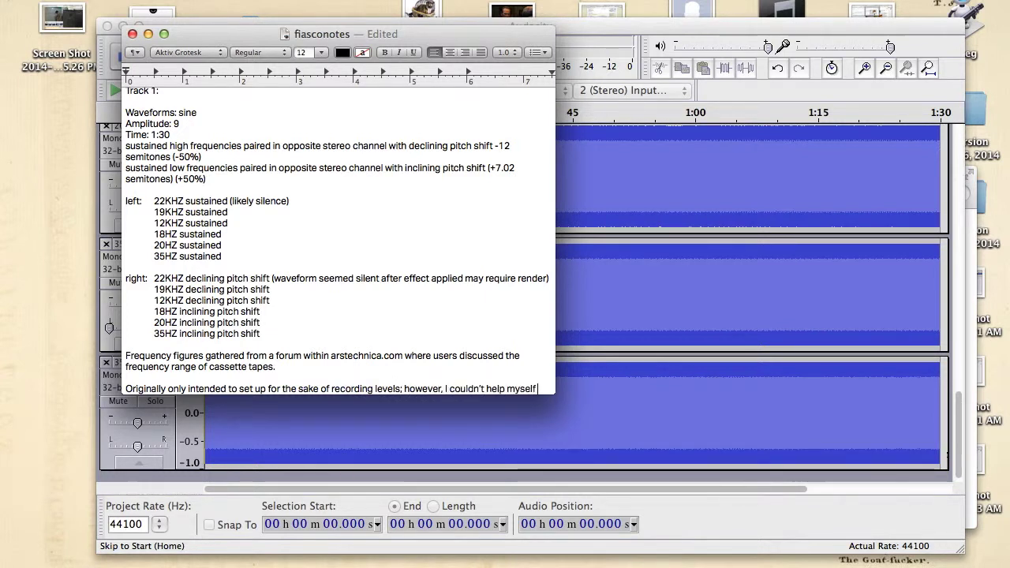
type(" in exploring the pitch shifts")
left_click(231, 381)
type("as an unrecorded sustained")
key("BackSpace")
key("BackSpace")
key("BackSpace")
key("BackSpace")
key("BackSpace")
key("BackSpace")
key("BackSpace")
key("BackSpace")
key("BackSpace")
key("BackSpace")
key("BackSpace")
key("BackSpace")
key("BackSpace")
key("BackSpace")
key("BackSpace")
key("BackSpace")
key("BackSpace")
key("BackSpace")
key("BackSpace")
key("BackSpace")
Cut the last paragraph's draft back to "Originally intended to"
left_click(197, 386)
key("BackSpace")
key("BackSpace")
key("BackSpace")
key("BackSpace")
key("BackSpace")
key("BackSpace")
key("BackSpace")
key("BackSpace")
key("BackSpace")
key("BackSpace")
key("BackSpace")
key("BackSpace")
key("BackSpace")
key("BackSpace")
key("BackSpace")
key("BackSpace")
key("BackSpace")
key("BackSpace")
key("BackSpace")
key("BackSpace")
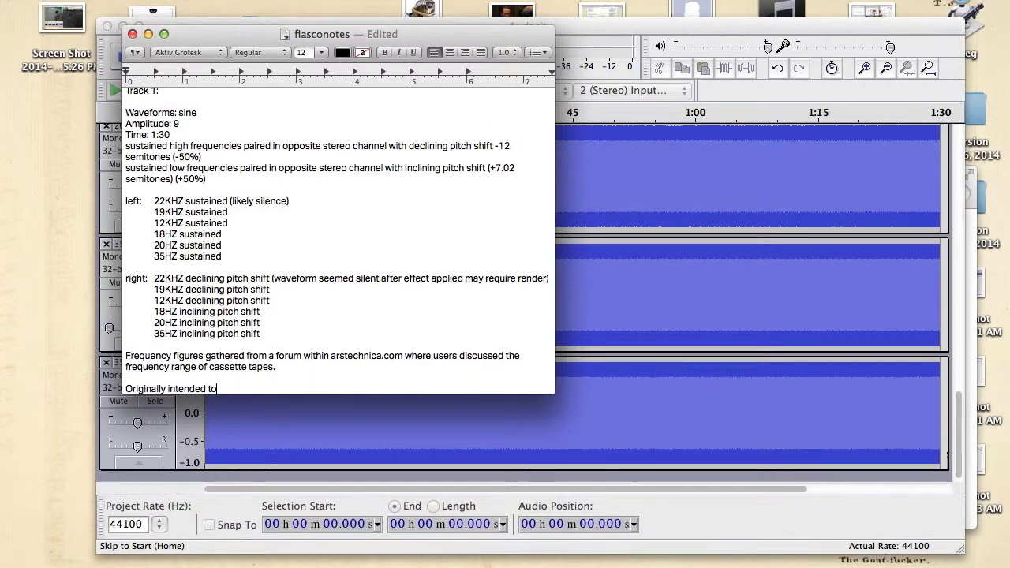
Finish it with "be a file for the sake of output and recording leveling with only sustained frequencies; however, I couldn't resist exploring the fringe sliding pitch shifts."
type("with only sustained frequencie")
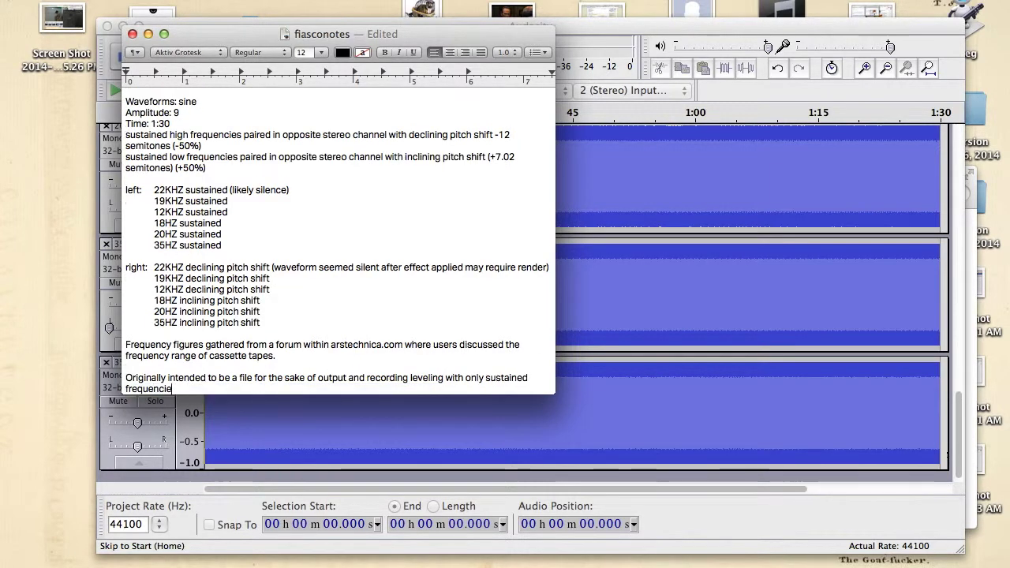
type("s; however, I couldn't resist exploring the pitch shifts.")
key("alt+Left")
key("alt+Left")
type("sliding")
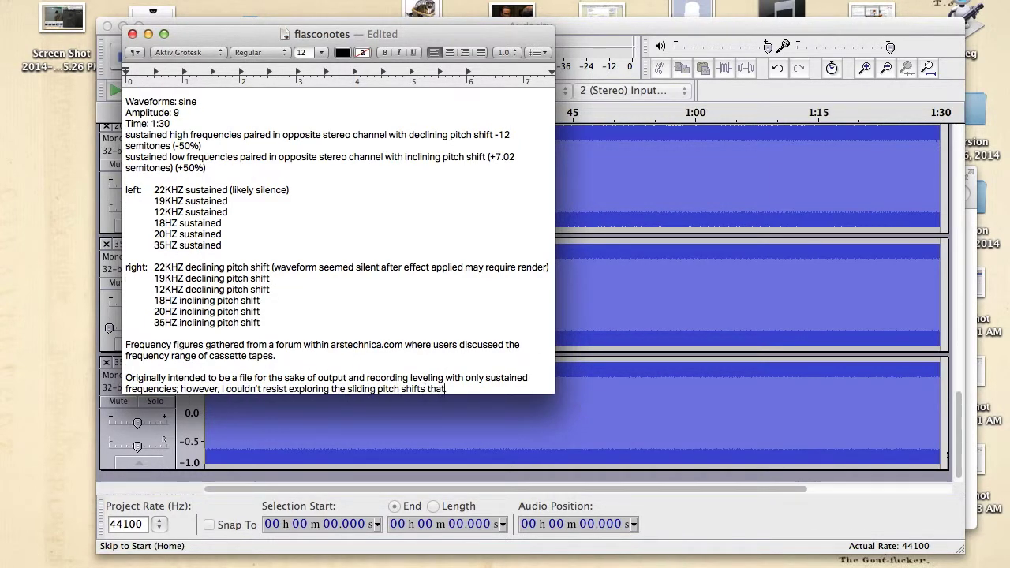
key("Return")
key("Return")
Save the Audacity project under the name track_1
left_click(116, 1)
left_click(137, 68)
type("track_1")
double_click(426, 156)
left_click(765, 353)
Select all the audio tracks and mix and render them into one stereo track
scroll(155, 433, "down", 1)
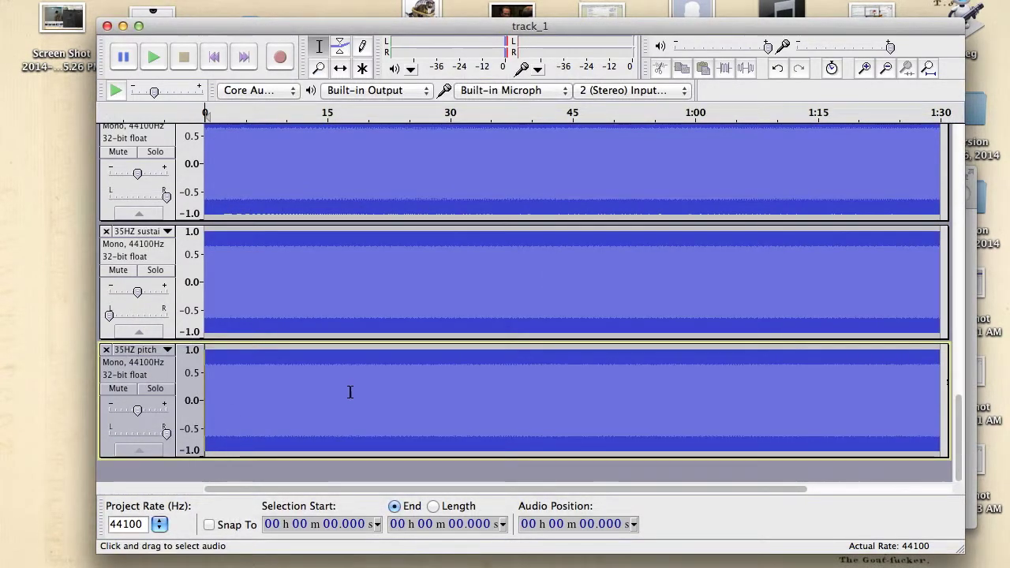
left_click(308, 249)
key("super+a")
left_click(311, 0)
left_click(323, 35)
Save the project as "track_1 (mixed and rendered)" and play the mix
left_click(123, 1)
left_click(149, 81)
type("(mixed and rendered)")
key("Return")
left_click(123, 1)
left_click(151, 57)
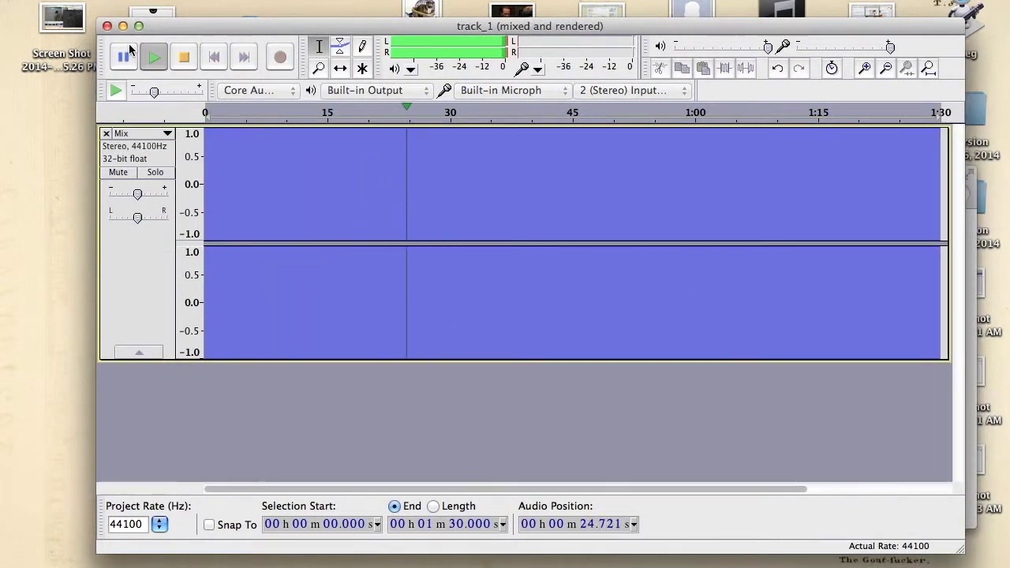
In fiasconotes, add a "Track 2:" heading followed by "Fade in and out applied to very small parts at beginning and end"
key("super+Tab")
type("Track 2:")
key("Return")
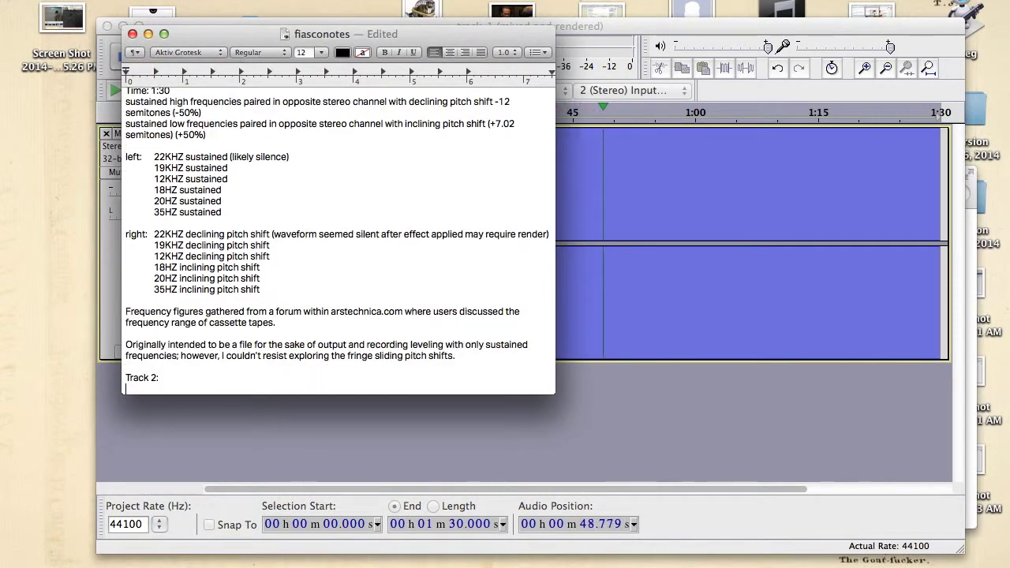
type("Fade in and out applied to very small parts at beginning and end")
key("Return")
Add the line "-75% initial tempo change to +150 final tempo change" under Track 2
type("-75% initial tempo")
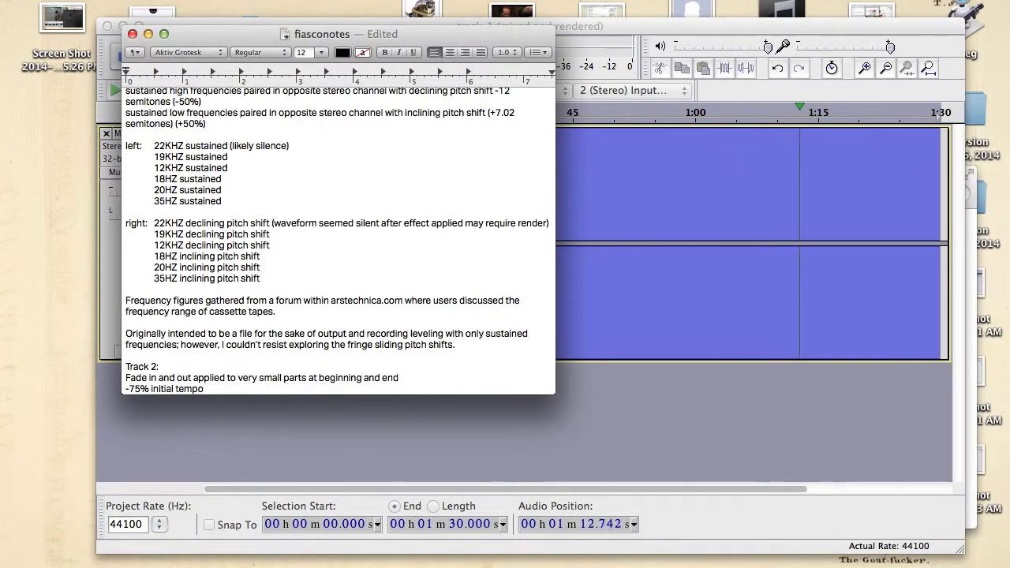
type(" change to +150 final tempo change")
key("Return")
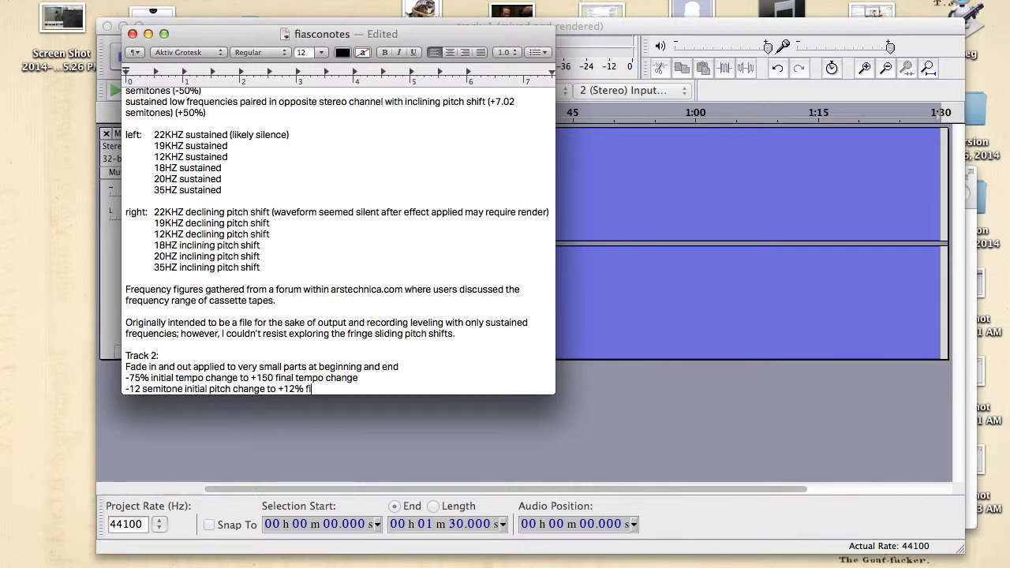
Finish the Track 2 notes line as "-12 semitone initial pitch change to +12% final pitch change" and return to Audacity
key("BackSpace")
key("BackSpace")
key("BackSpace")
key("BackSpace")
key("BackSpace")
key("BackSpace")
key("BackSpace")
key("BackSpace")
key("BackSpace")
key("super+Tab")
Select about the first 0.011 seconds of the stereo mix and apply Fade In
left_click(268, 205)
key("super+1")
key("super+1")
key("super+1")
key("super+1")
key("super+1")
key("super+1")
key("super+1")
key("super+1")
key("super+1")
key("super+1")
key("Home")
left_click(185, 0)
left_click(216, 26)
left_click(215, 58)
left_click_drag(250, 165, 104, 211)
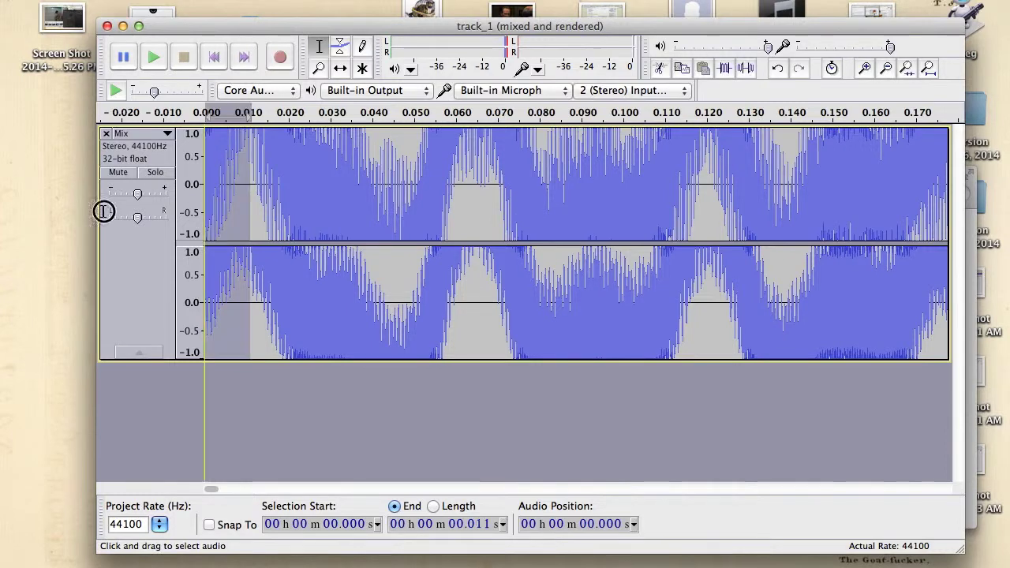
left_click(402, 1)
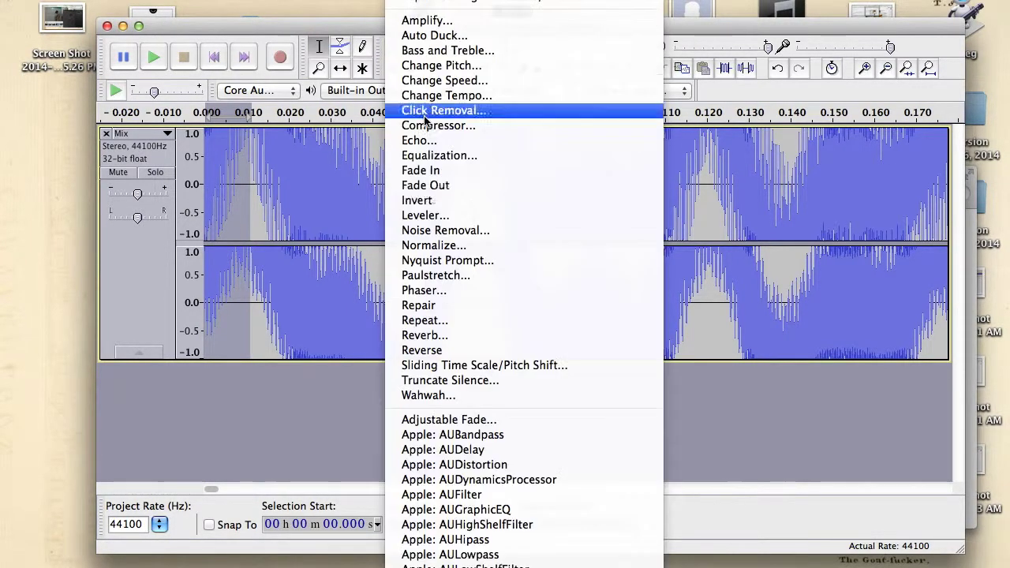
key("Escape")
Select roughly the last 0.05 seconds of the mix, up to its end at 1:30, and apply Fade Out
key("End")
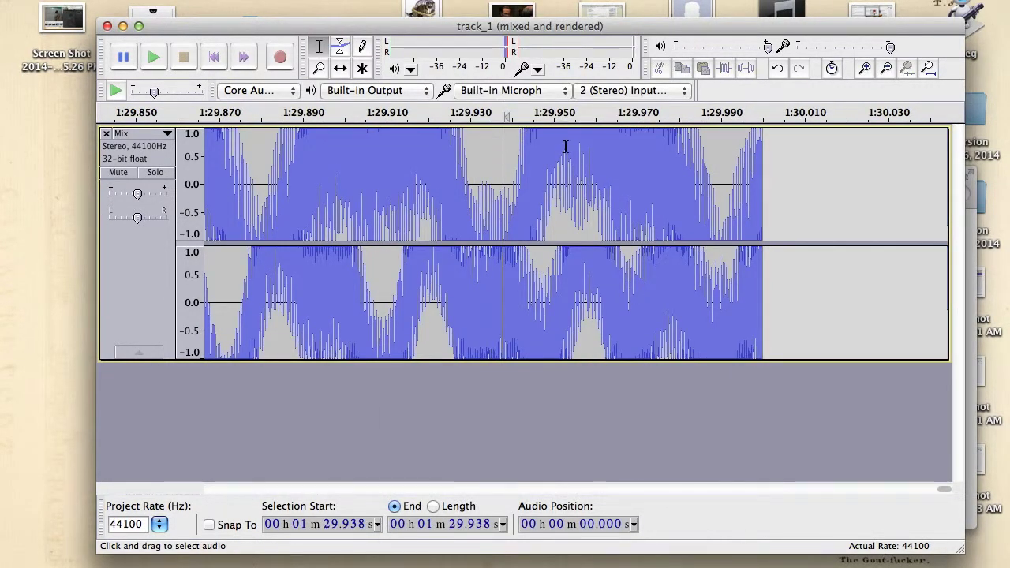
left_click_drag(566, 147, 764, 158)
left_click(402, 1)
left_click(442, 185)
key("space")
left_click(215, 57)
Select the whole mix and apply Sliding Time Scale/Pitch Shift with -75% initial and 150% final tempo change
key("super+3")
key("super+3")
key("super+3")
key("super+3")
key("super+3")
key("super+3")
key("super+3")
key("super+3")
key("super+3")
key("super+3")
left_click(519, 189)
left_click(561, 188)
key("super+a")
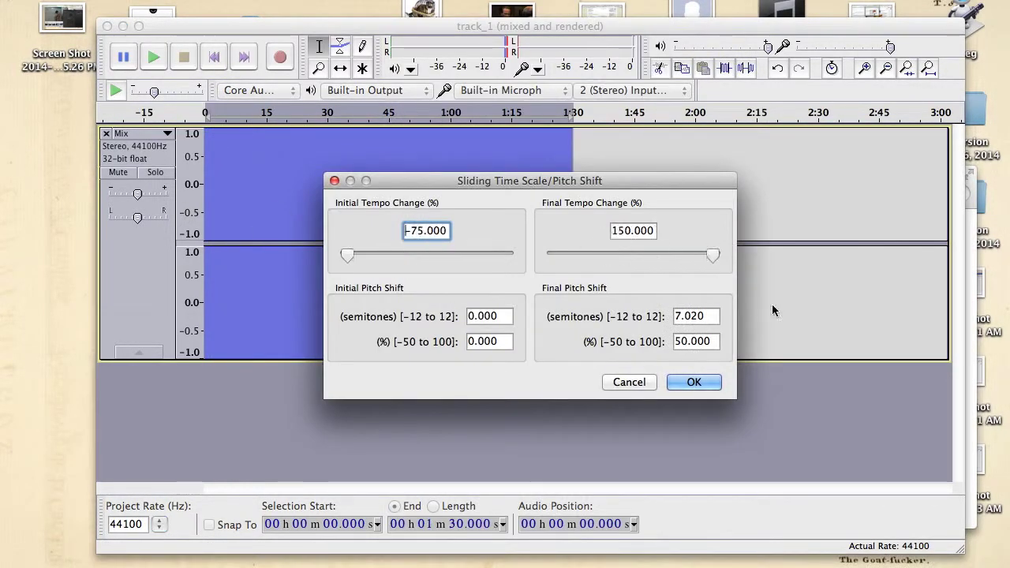
left_click(694, 382)
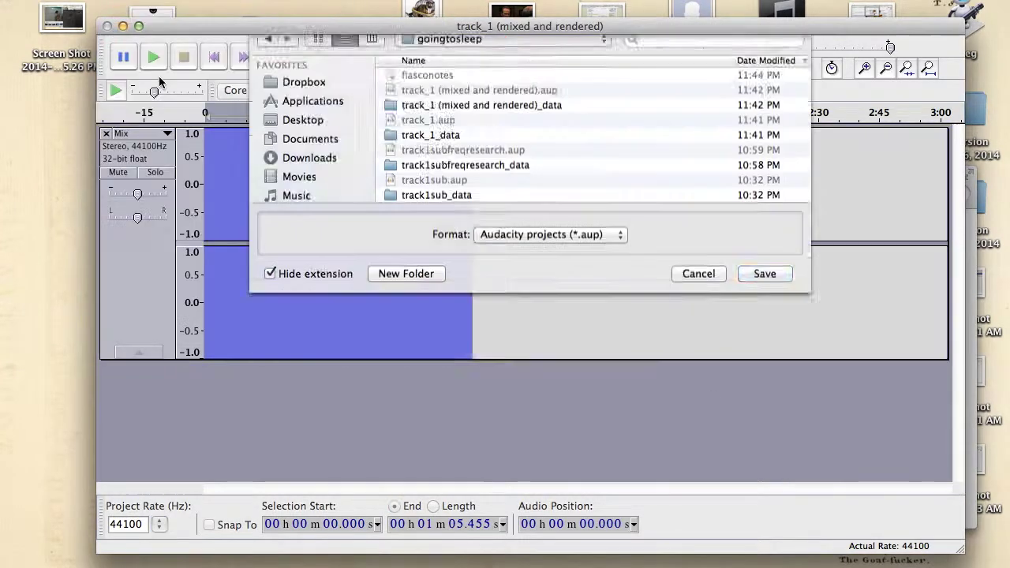
Save the project as "track_2" and start its 16-bit WAV export into a new "wav" folder with track title 2
left_click(531, 62)
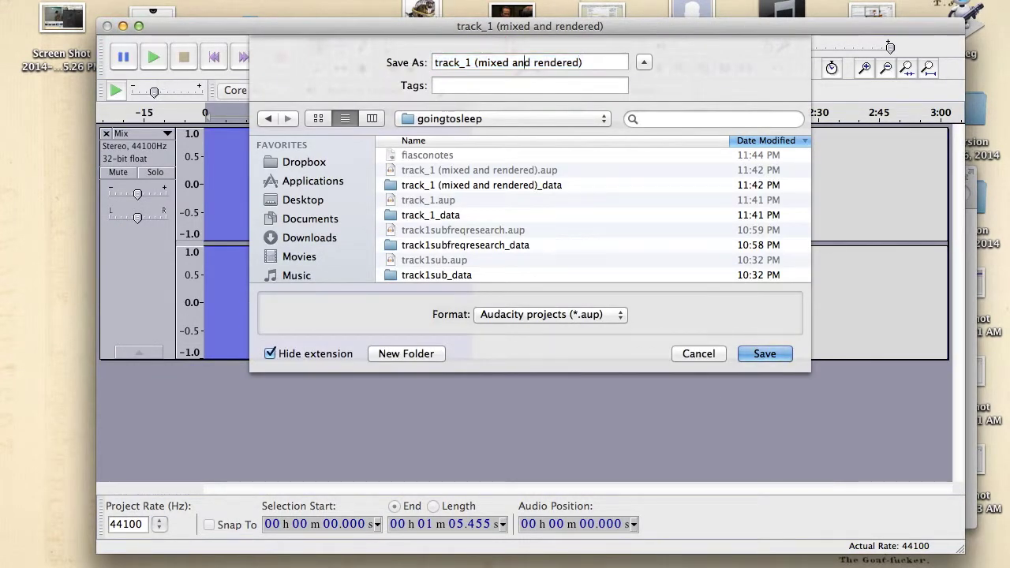
left_click(765, 354)
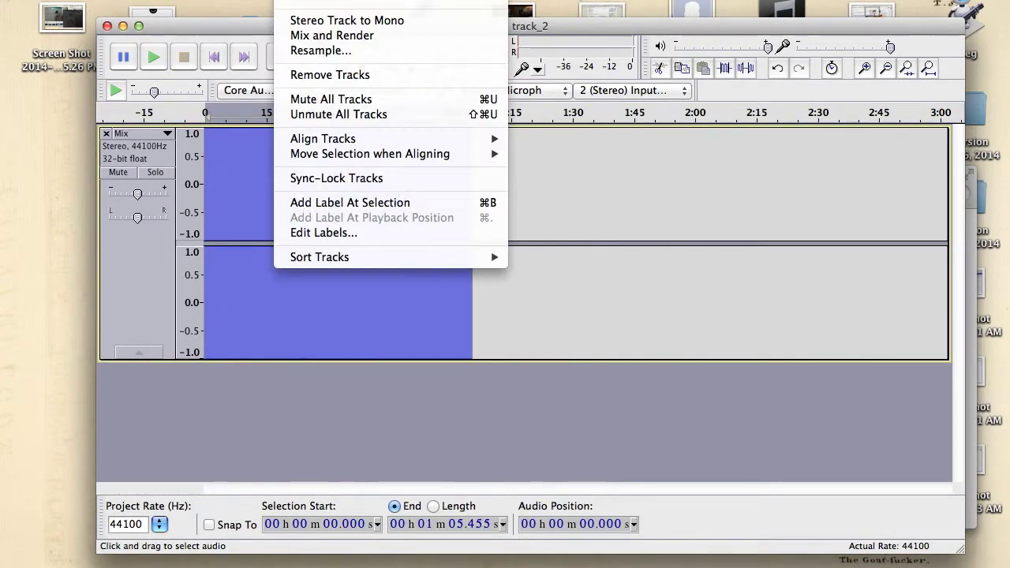
left_click(307, 354)
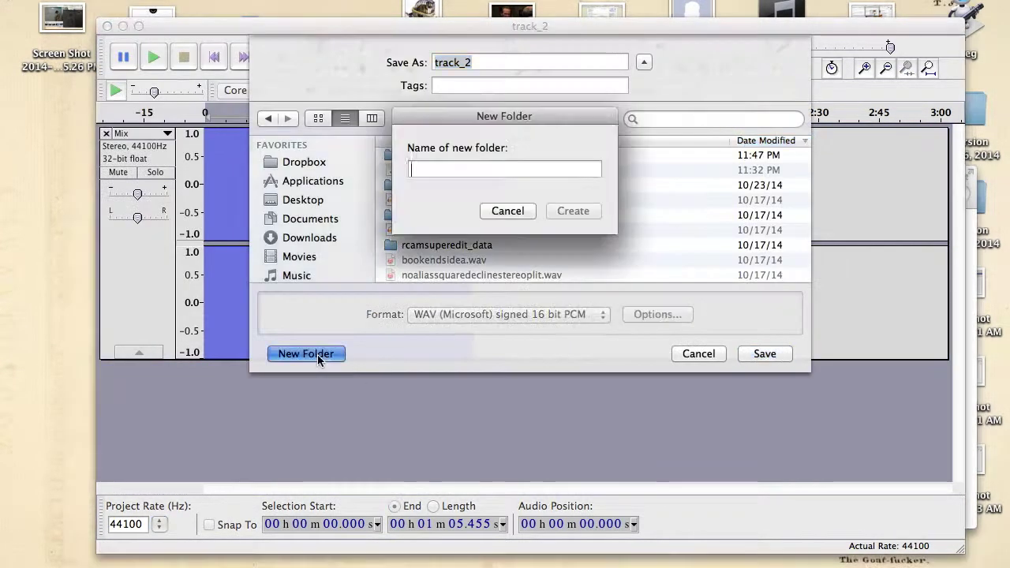
type("wav")
key("Return")
key("Return")
type("2")
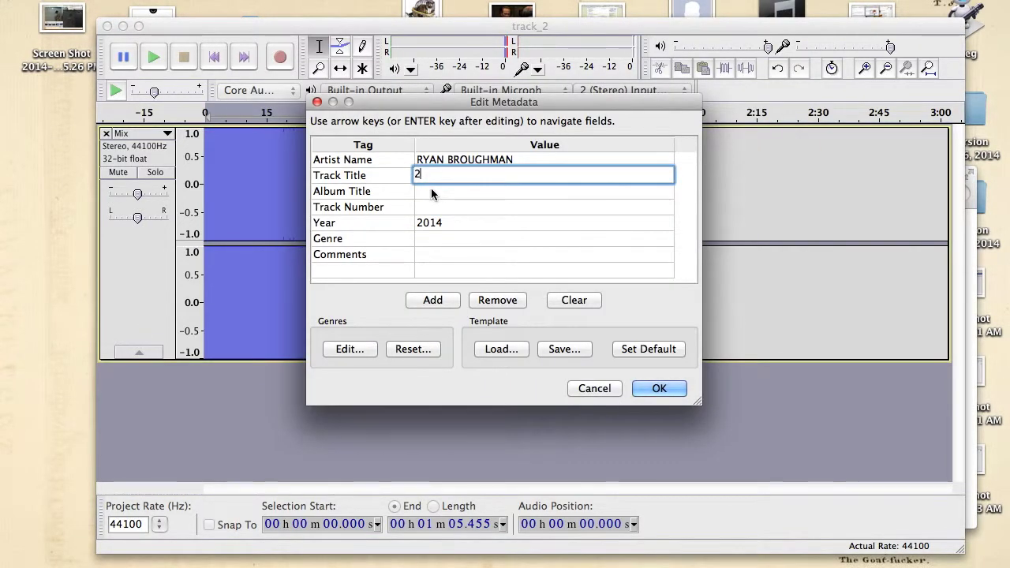
Find the earlier fiasco composition WAV in the audio folder, and open it in Audacity to check its metadata
left_click(196, 557)
scroll(167, 242, "down", 3)
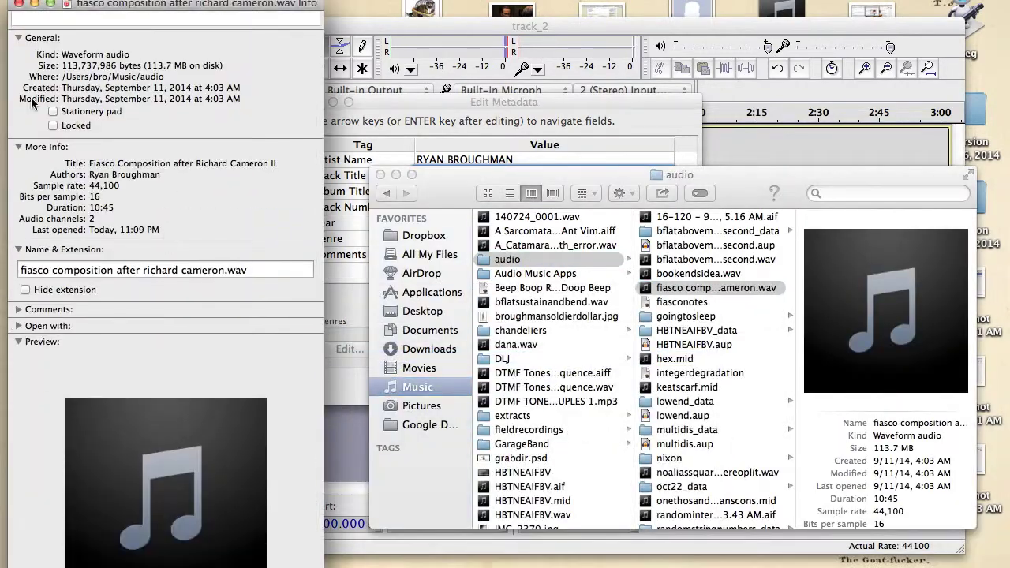
right_click(690, 289)
right_click(719, 290)
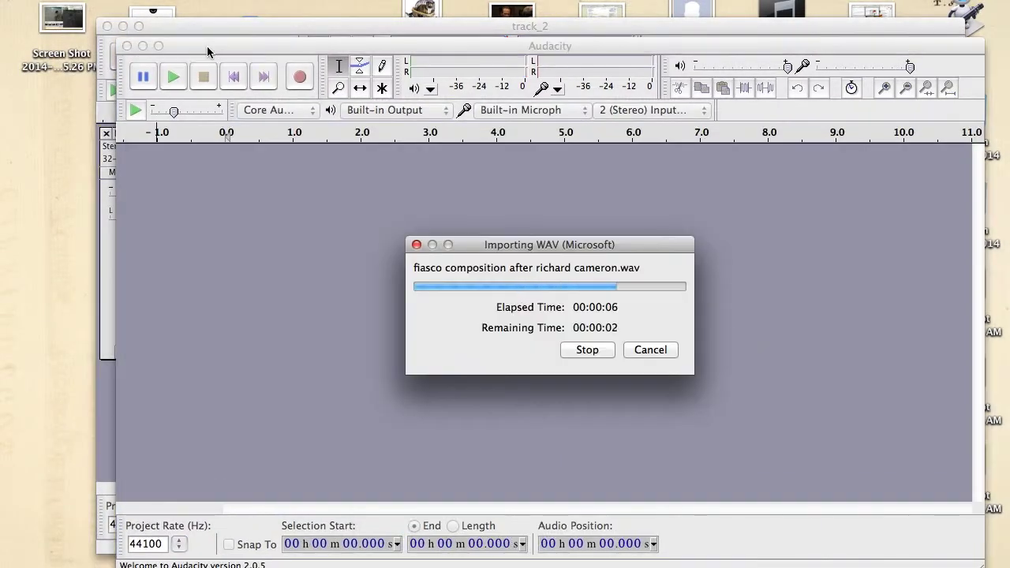
left_click(124, 2)
left_click(140, 182)
left_click(787, 377)
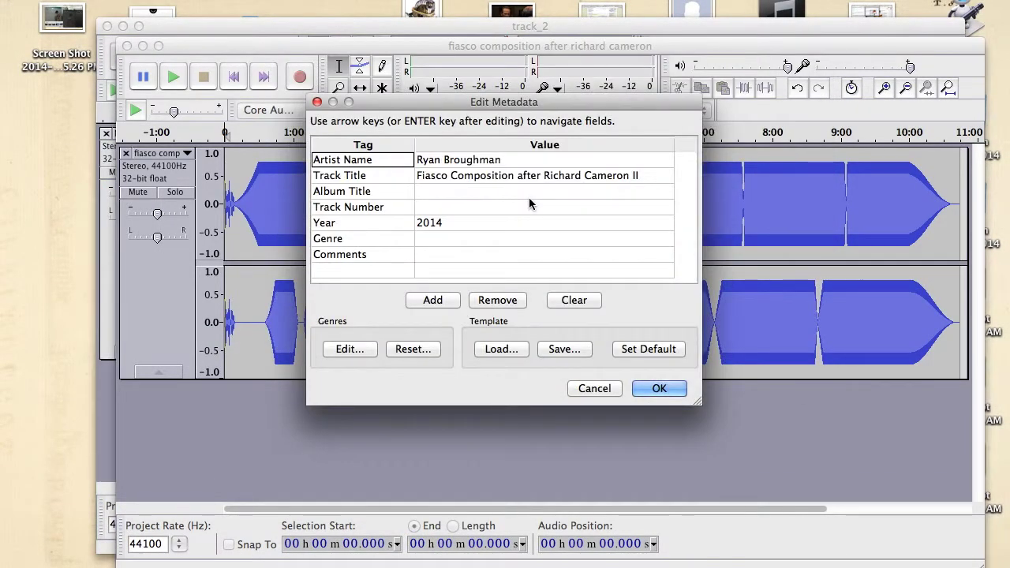
key("super+Tab")
left_click(699, 275)
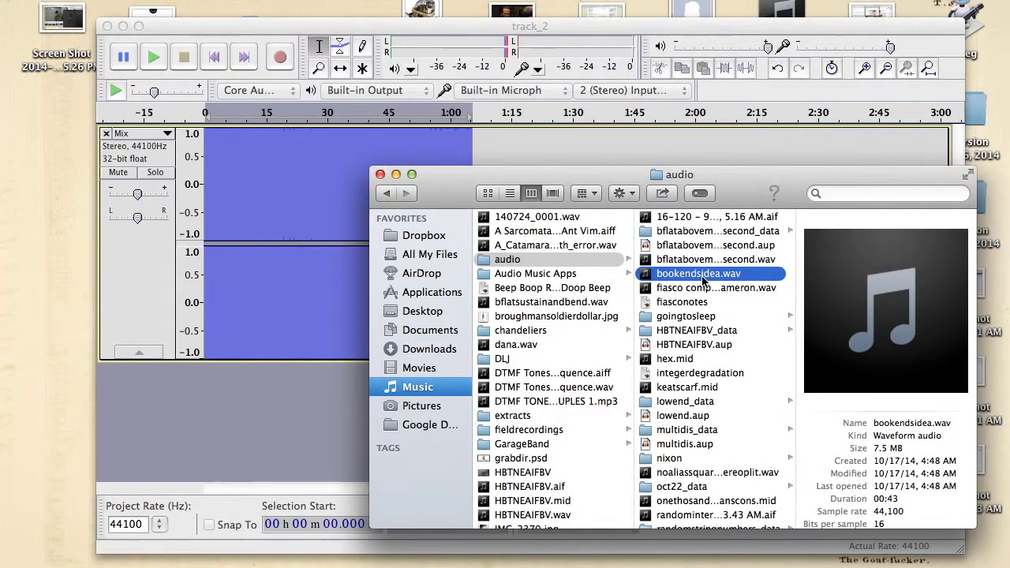
Export track_2 as a 16-bit WAV into the wav folder, entering track title 2 and year 2014 in the metadata
key("super+Tab")
left_click(71, 2)
left_click(139, 182)
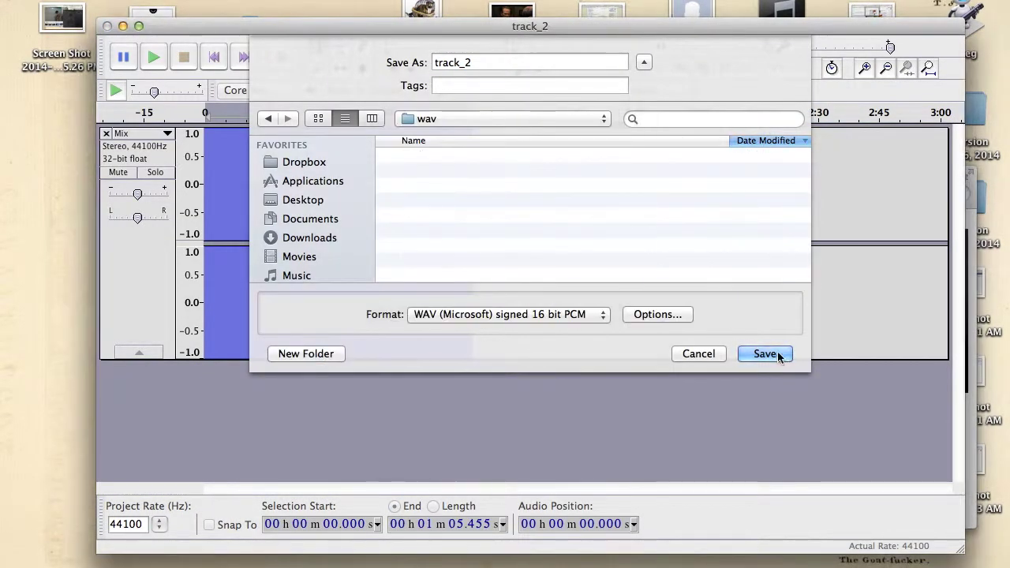
left_click(765, 353)
type("2")
key("Down")
key("Down")
key("Down")
type("2014")
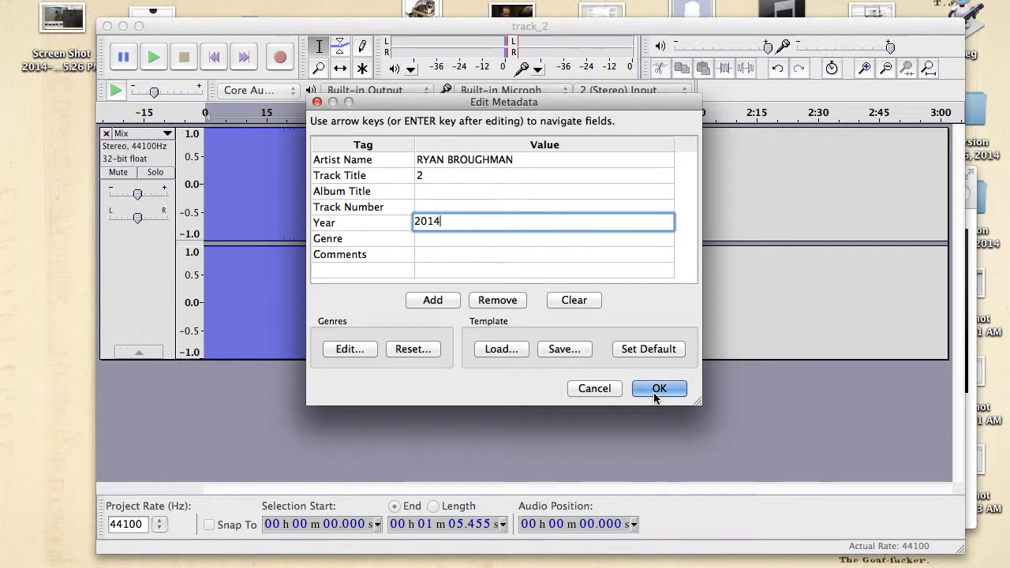
Set the album title to "Flying into Myself" and confirm the export metadata
left_click(435, 194)
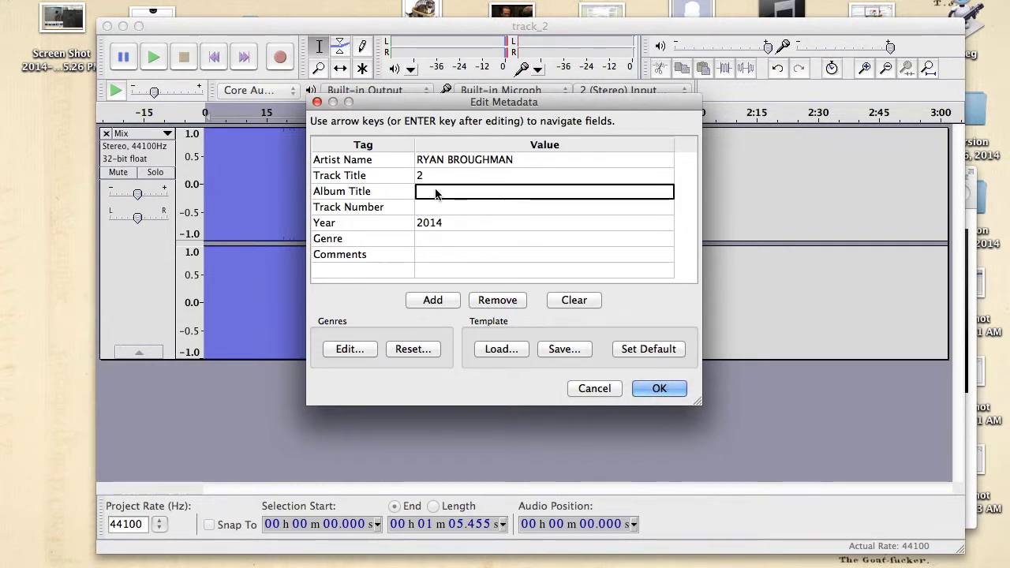
type("Going to Sleep")
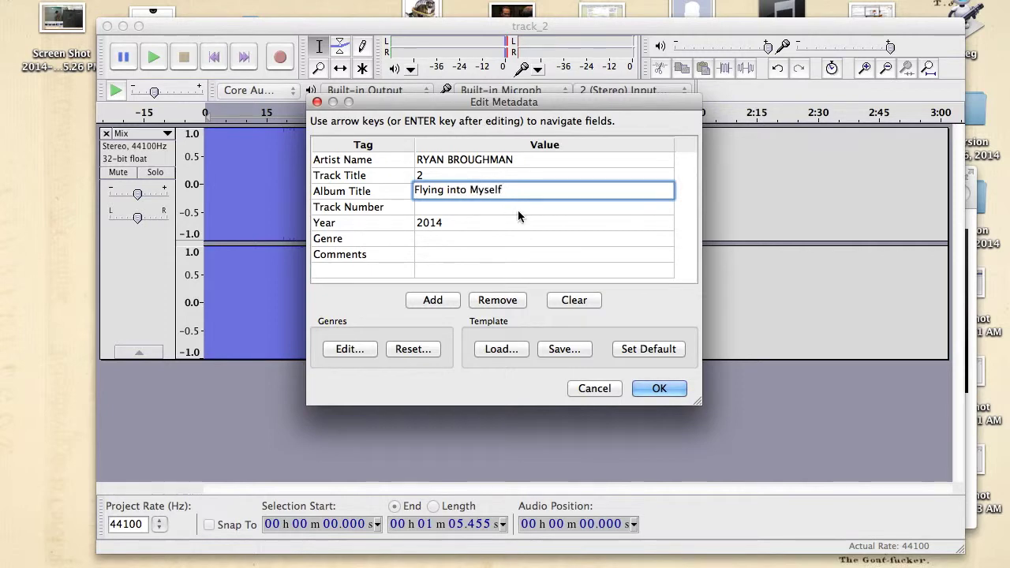
key("Return")
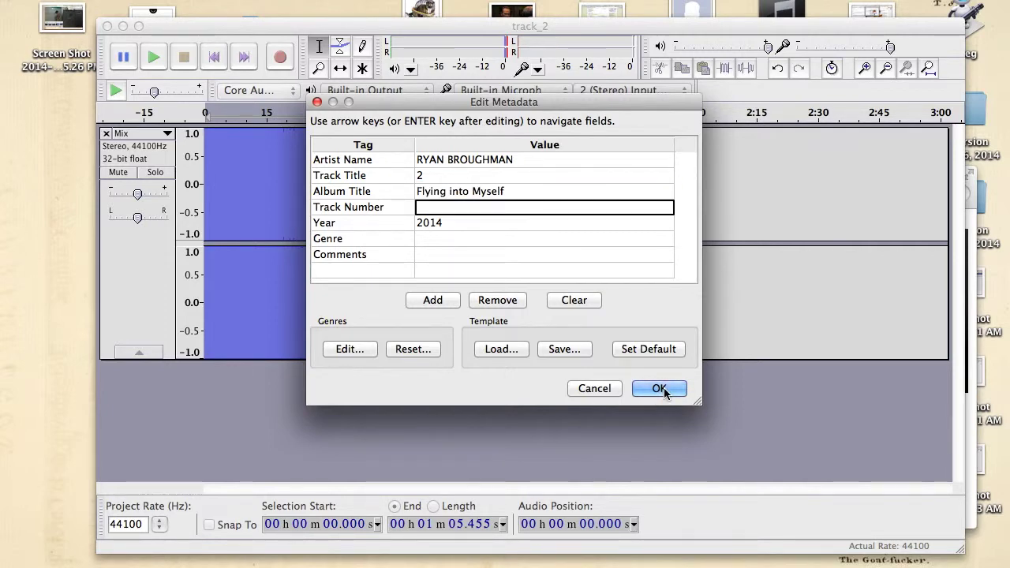
left_click(661, 390)
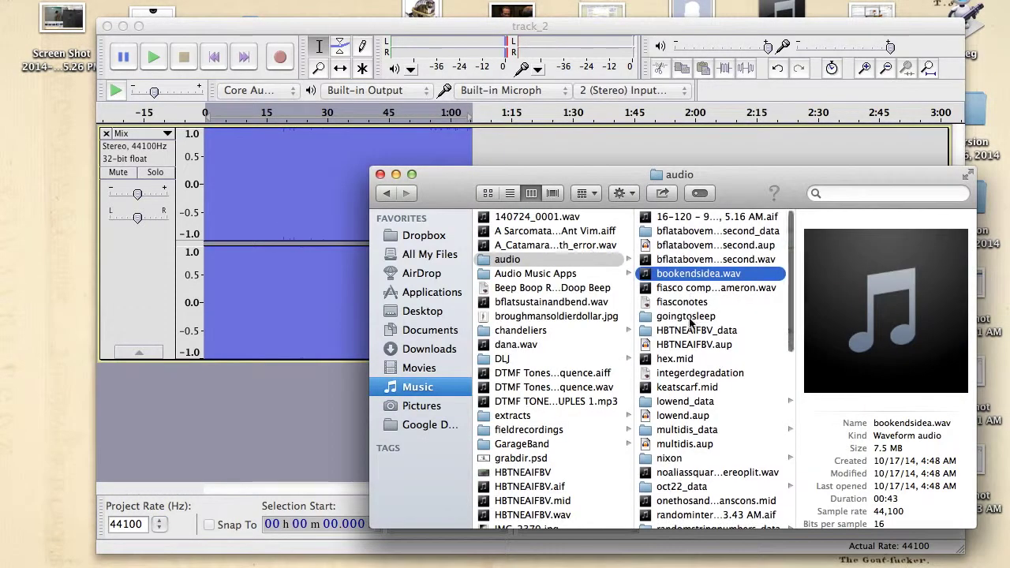
Reopen the mixed and rendered track_1 from the goingtosleep folder and set its metadata to album "Flying into Myself" and year 2014
left_click(687, 317)
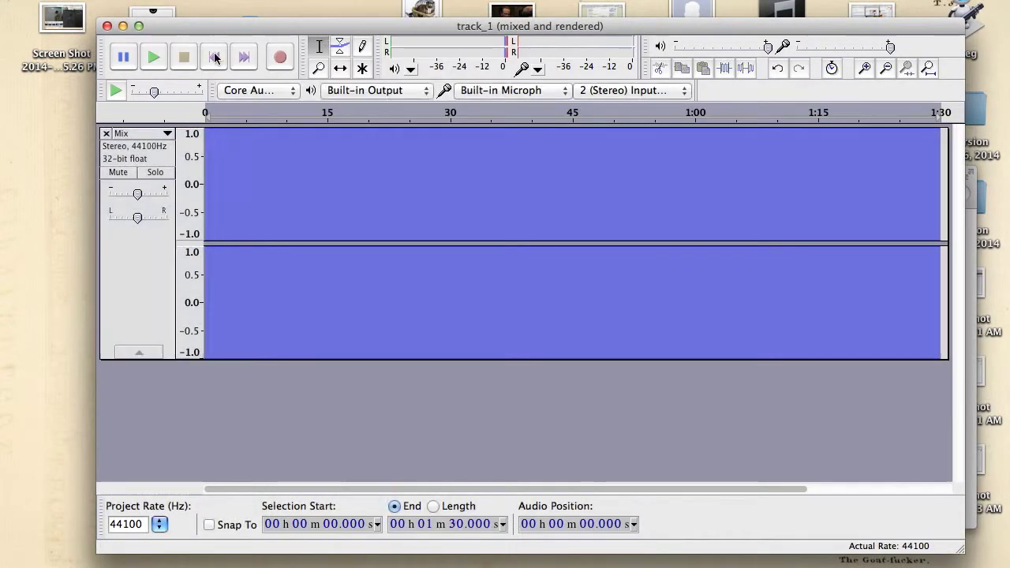
left_click(154, 56)
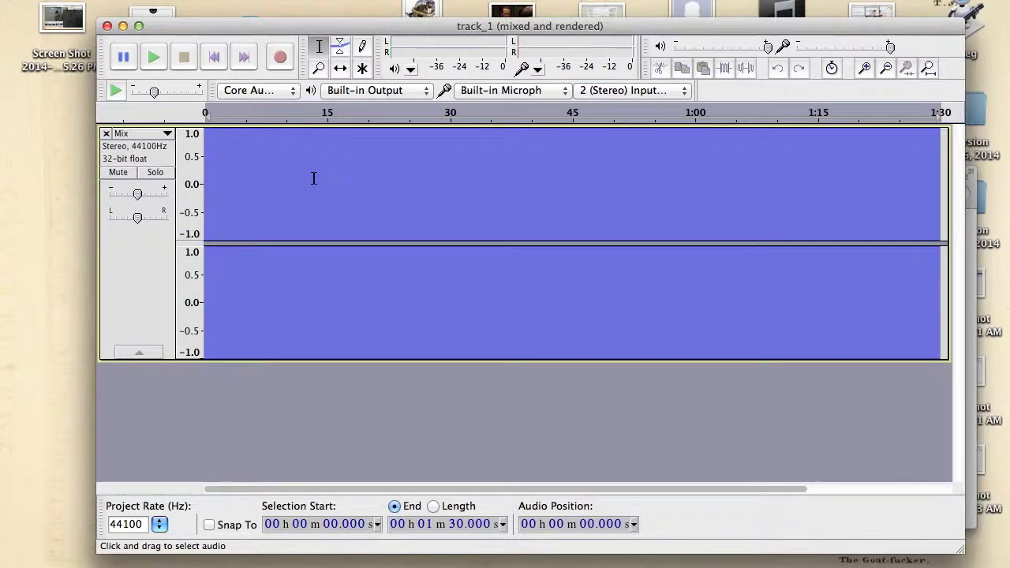
left_click(313, 179)
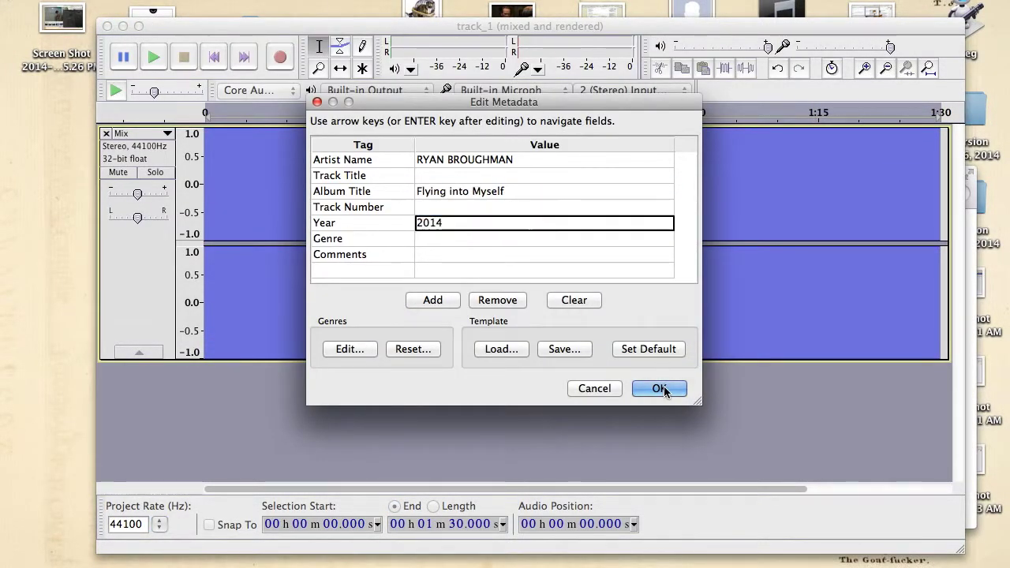
left_click(664, 386)
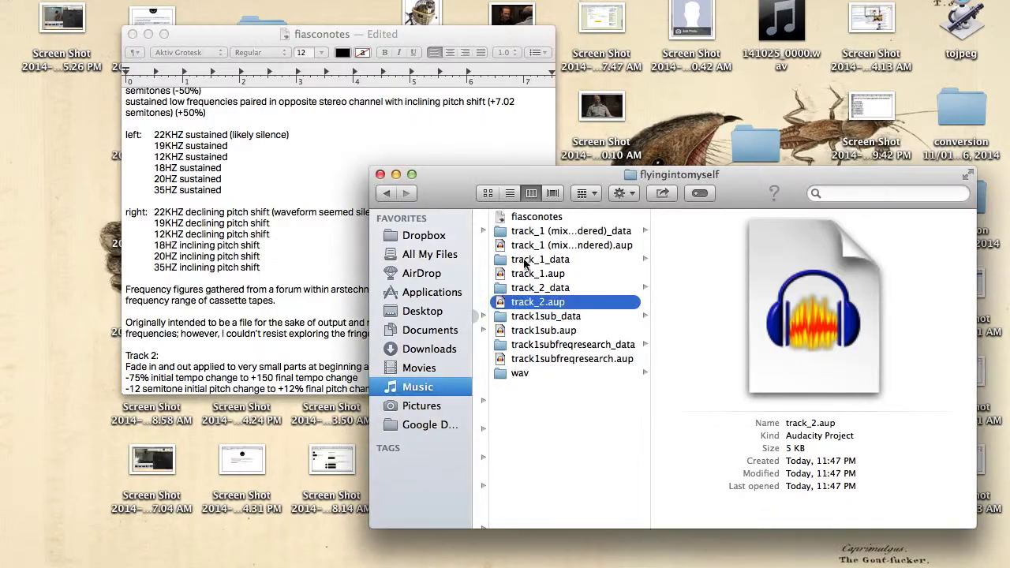
Delete the old track_2 project and its data from the flyingintomyself folder and check the wav folder
left_click(519, 372)
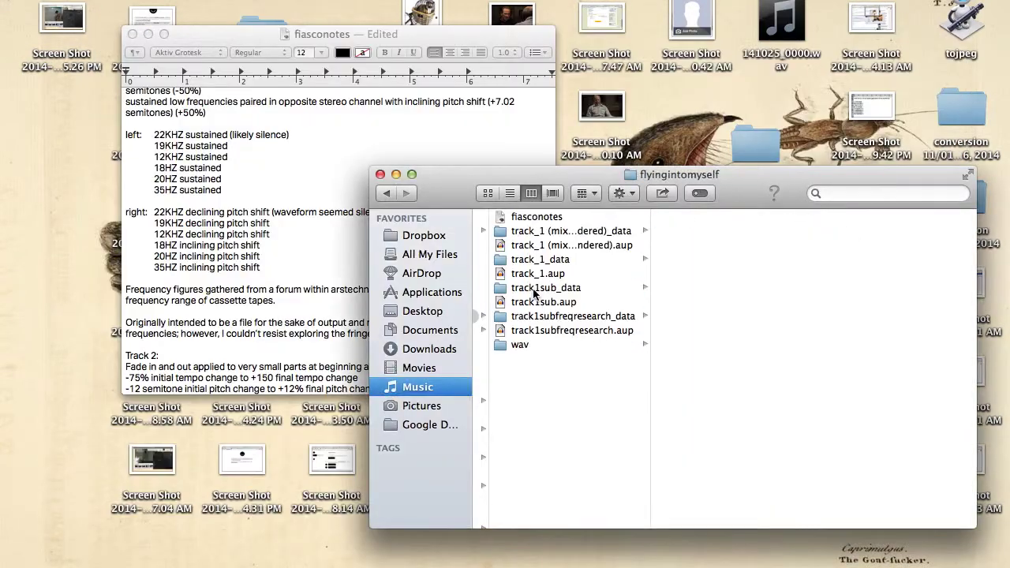
left_click(519, 345)
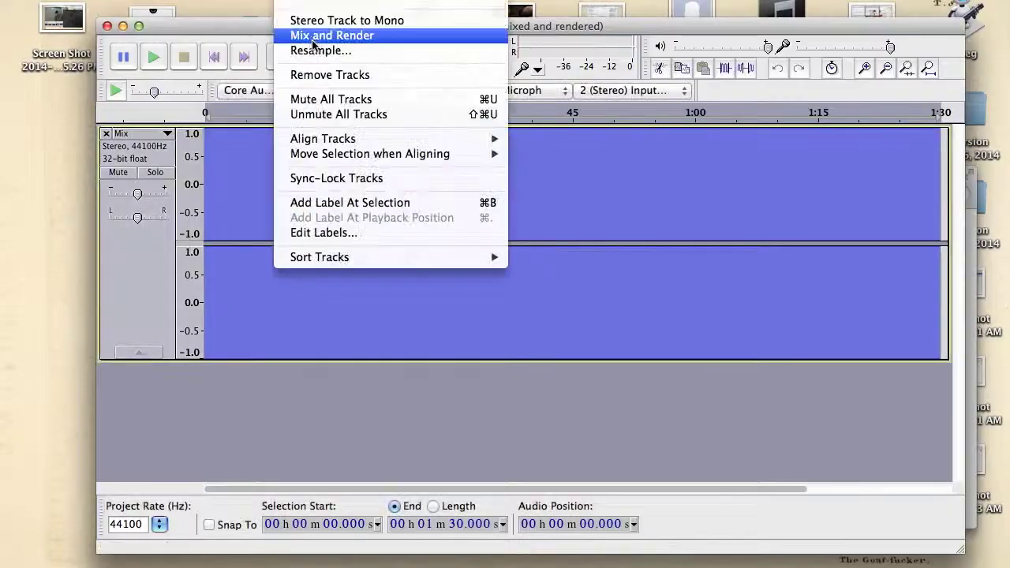
Mix and render the reopened track_1 mix and save the project as "track_2" in the flyingintomyself folder
left_click(326, 34)
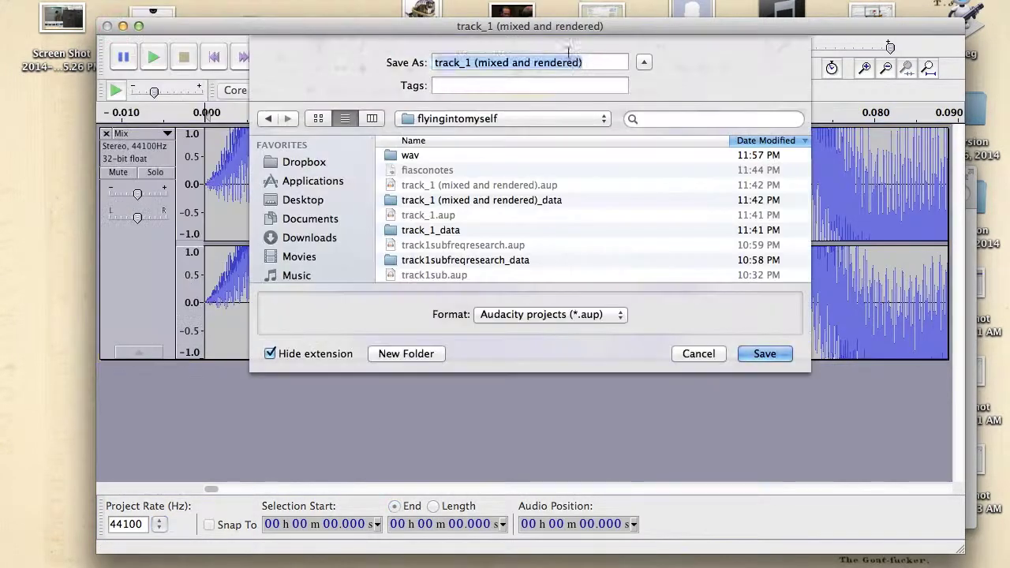
type("track_2")
left_click(764, 354)
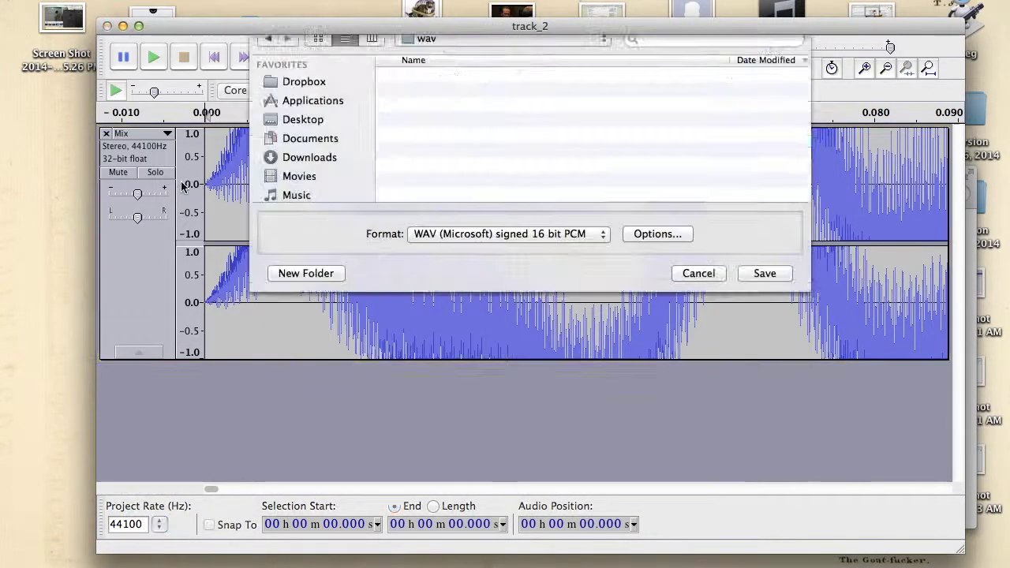
In the track_2 metadata, set the album title to "Flying into Myself" and the year to 2014, and clear the artist name
type("Flying into Myself")
key("Return")
key("Down")
type("2014")
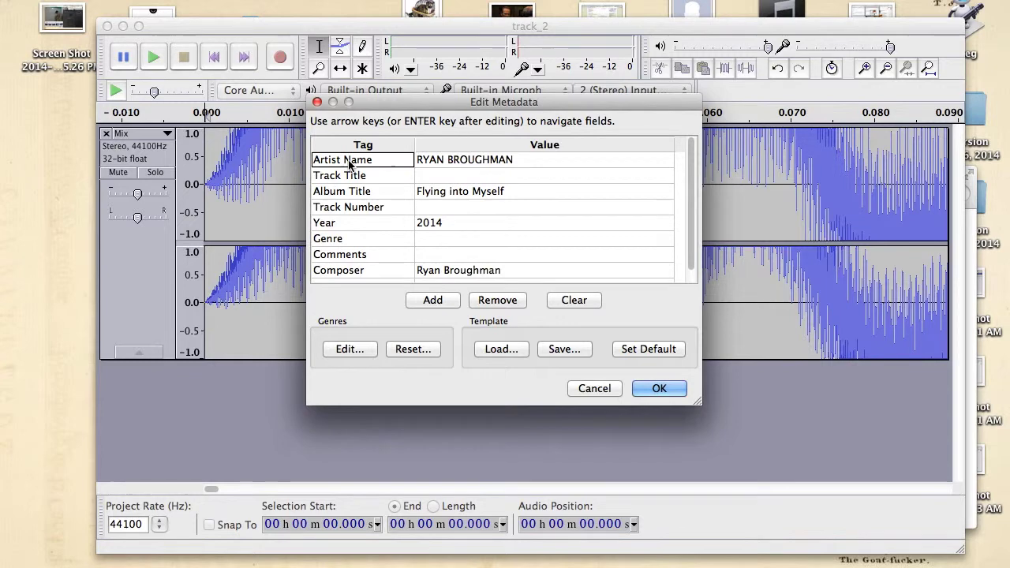
key("Delete")
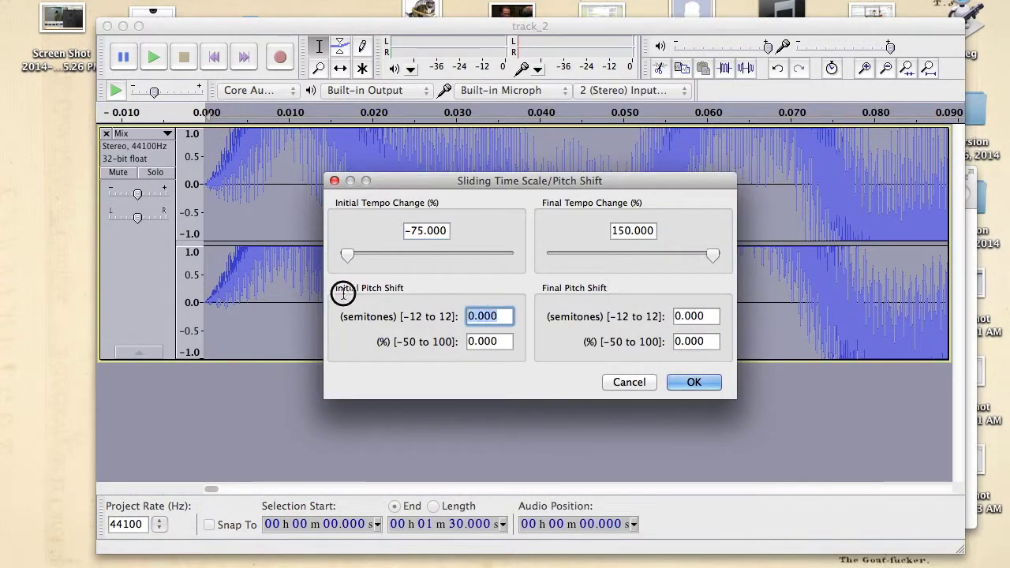
Apply Sliding Time Scale/Pitch Shift to track_2 with -75% initial and 150% final tempo change
left_click(703, 382)
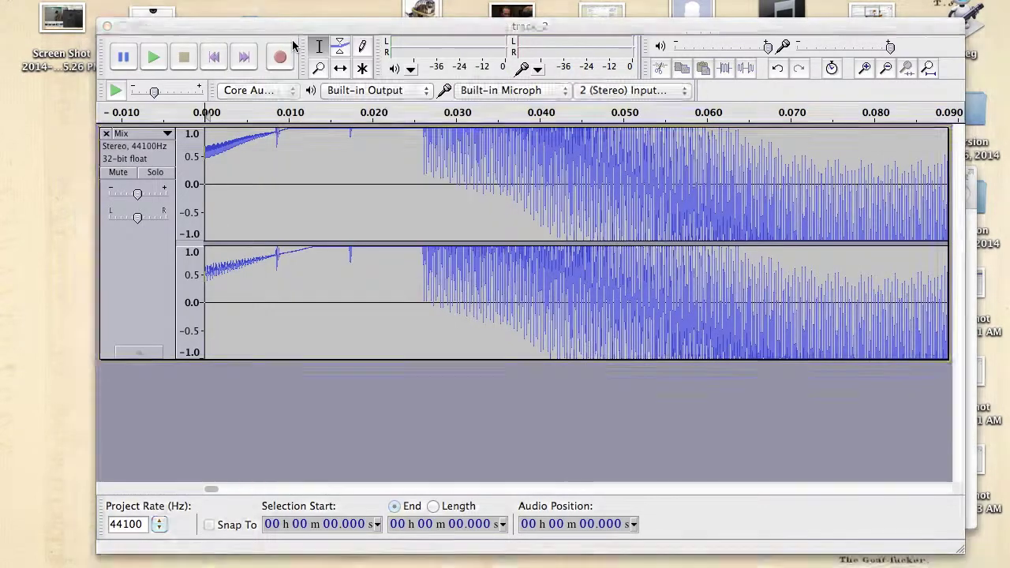
left_click(192, 182)
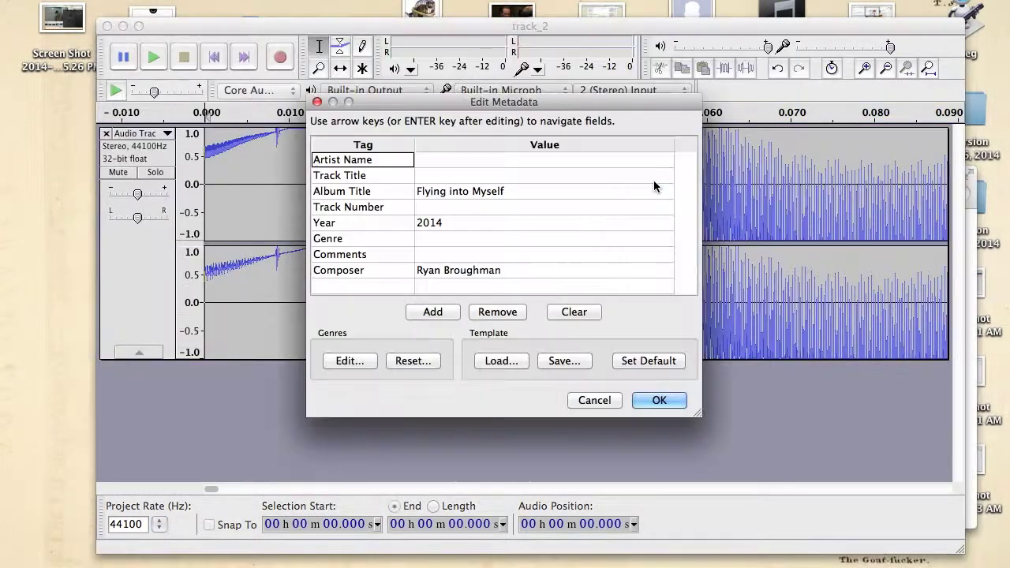
double_click(438, 161)
type("Ryan Broughman")
left_click(490, 271)
left_click(497, 312)
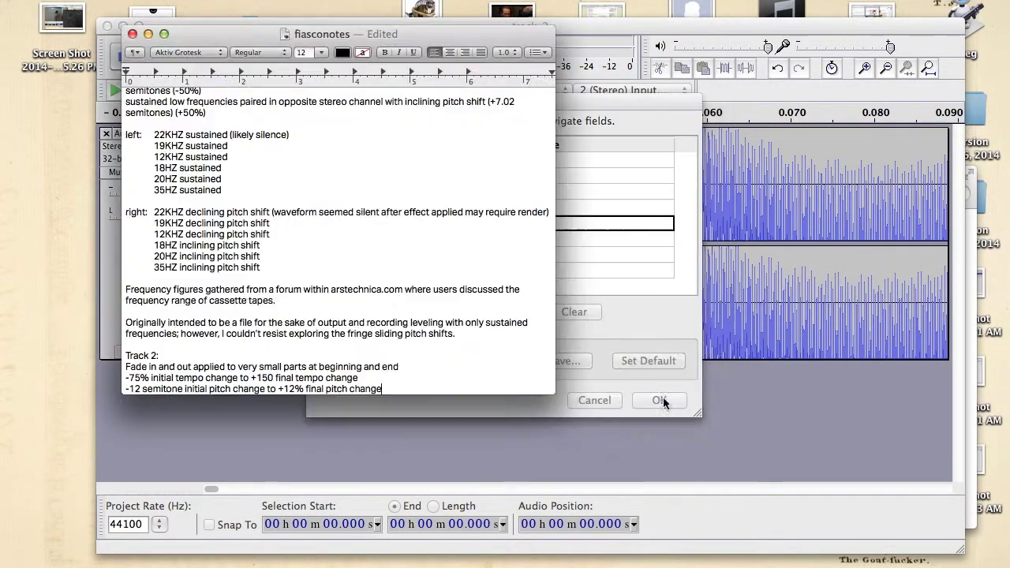
In the track_2 metadata, enter comments starting "From track 1 file:" with the fade notes, and fill in the artist's name
left_click_drag(261, 291, 126, 159)
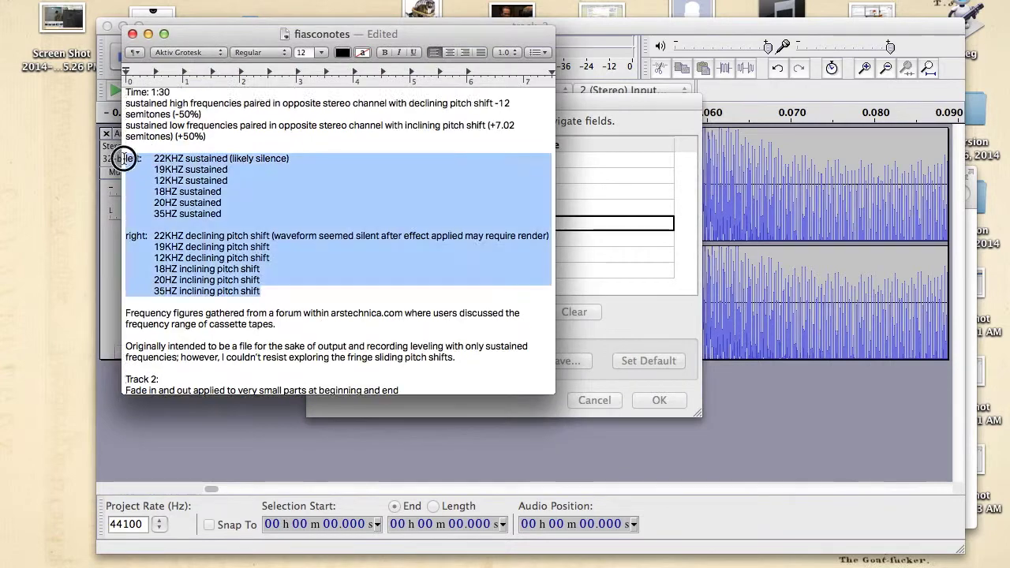
left_click(544, 252)
key("ctrl+v")
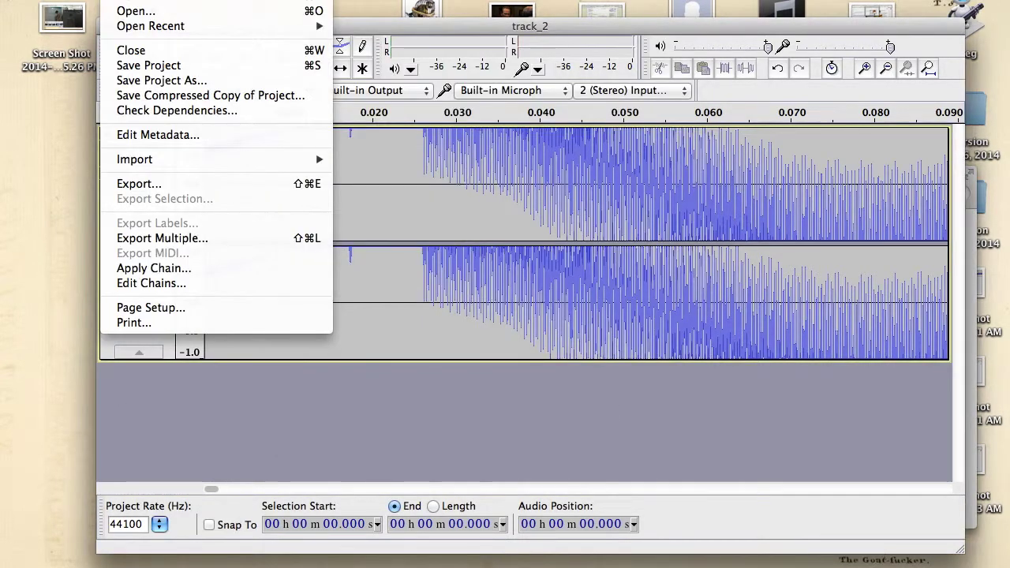
type("From track 1 f")
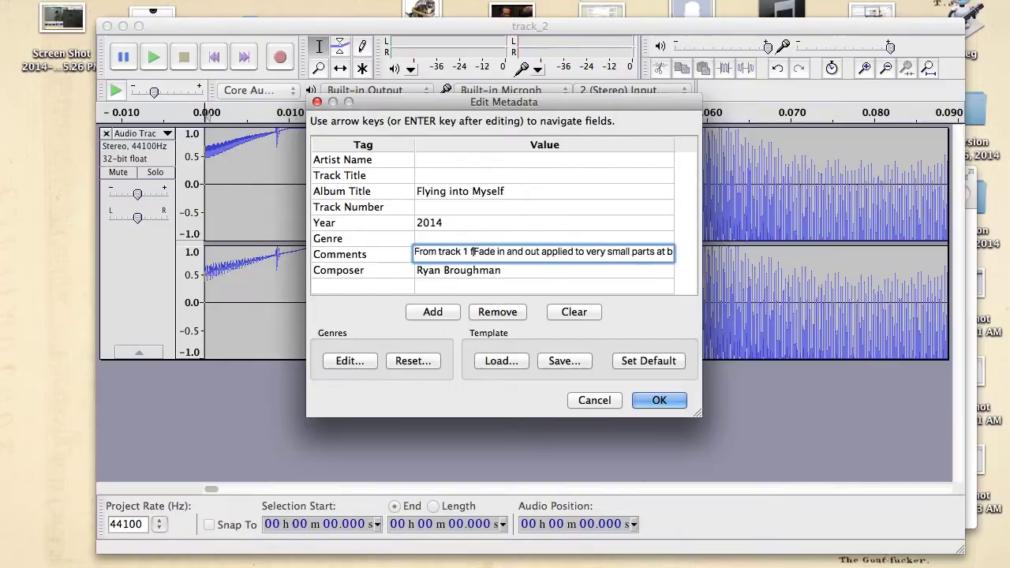
type("ile:")
key("Return")
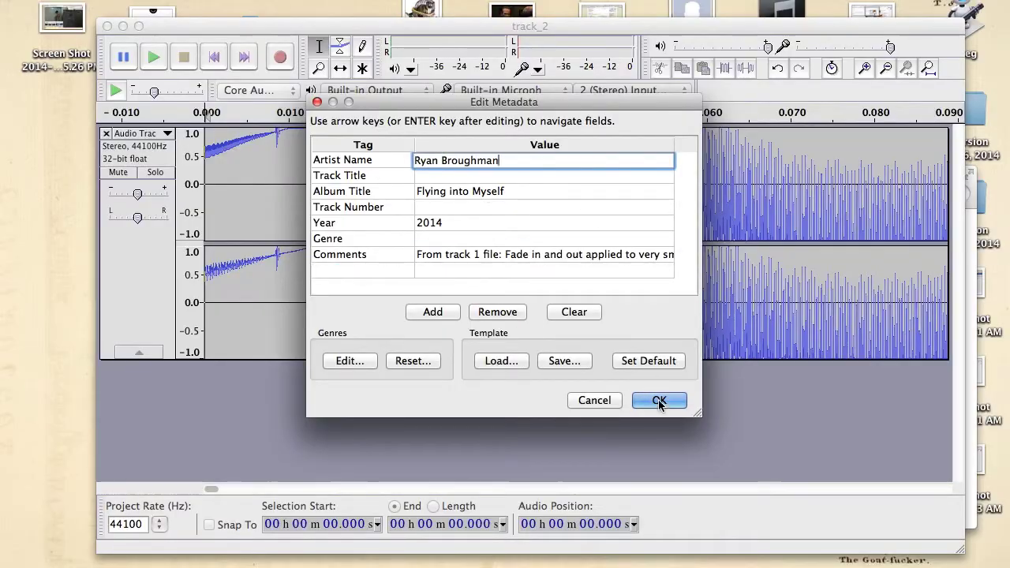
left_click(658, 400)
Play track_2, close its project and open the "track_1 (mixed and rendered)" project
key("space")
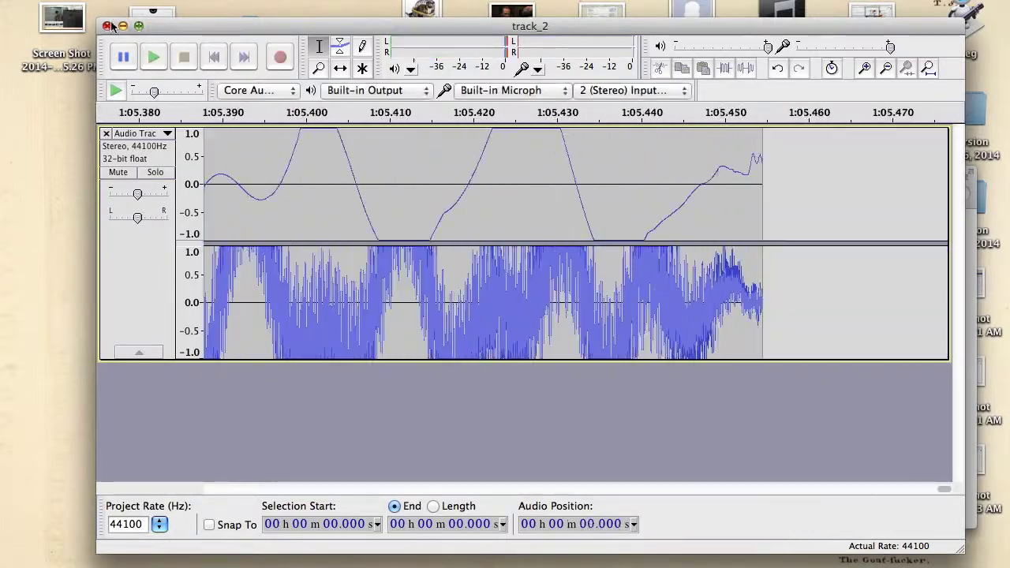
left_click(107, 26)
left_click(433, 176)
left_click(521, 373)
double_click(538, 274)
left_click(107, 26)
double_click(571, 246)
Mix and render the reopened track_1 mix and start exporting it
left_click(292, 2)
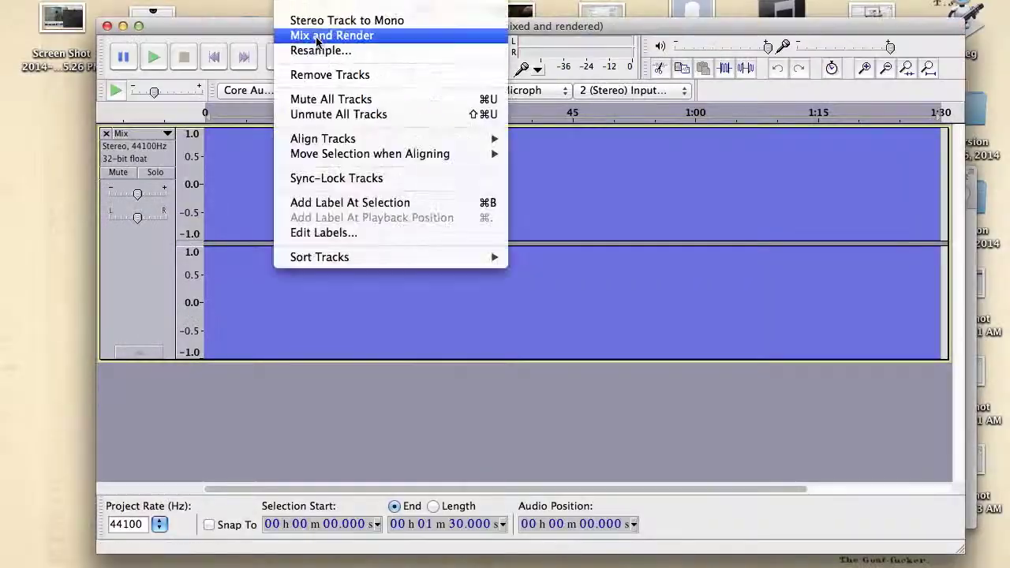
left_click(330, 36)
left_click(111, 1)
left_click(196, 185)
left_click(648, 192)
In the track_1 metadata, set the year to 2014 and paste the copied track 1 notes as the comments
key("super+Tab")
left_click_drag(264, 266, 129, 139)
key("super+Tab")
left_click(513, 255)
left_click(454, 223)
type("2014")
left_click(464, 257)
key("super+v")
left_click(659, 389)
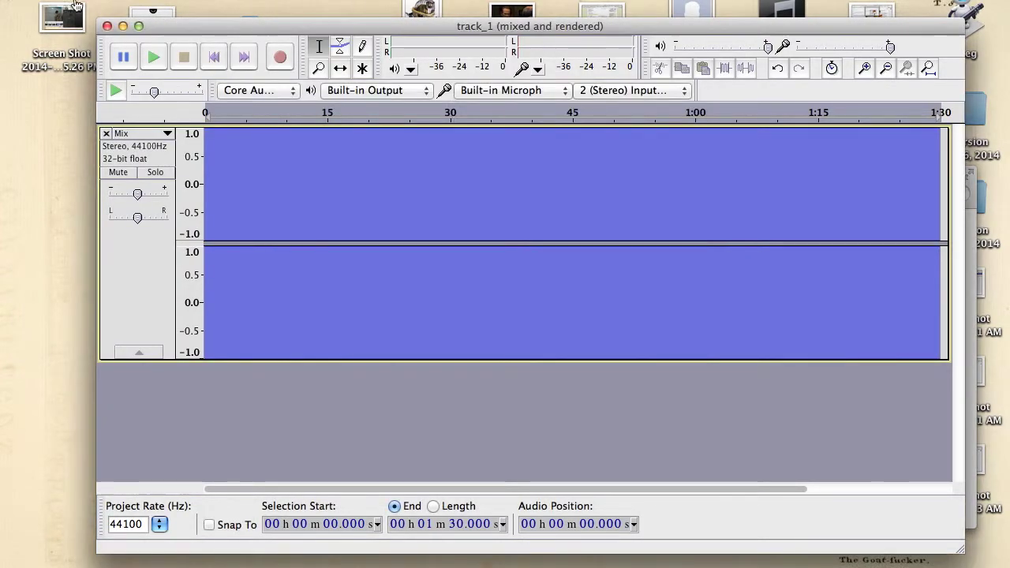
Close the track_1 mix, open the next saved project and mix and render its audio
left_click(108, 26)
left_click(433, 176)
double_click(580, 277)
left_click(292, 1)
left_click(330, 37)
Add a Track 3 entry to fiasconotes: "Repeated application of identical settings for tempo and pitch sliding scales applied to Track 2."
key("super+Tab")
left_click(237, 279)
scroll(237, 279, "down", 3)
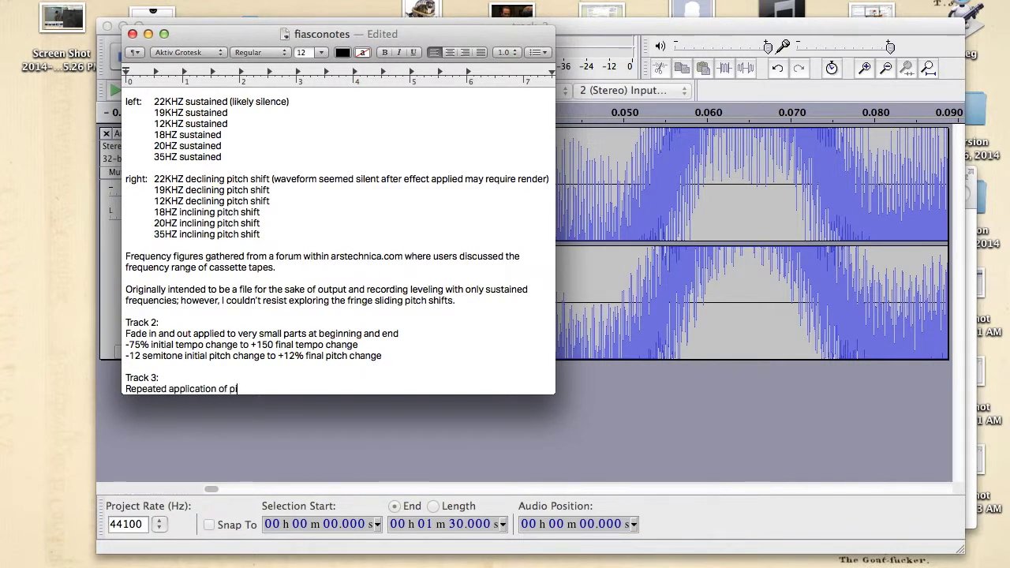
type(".")
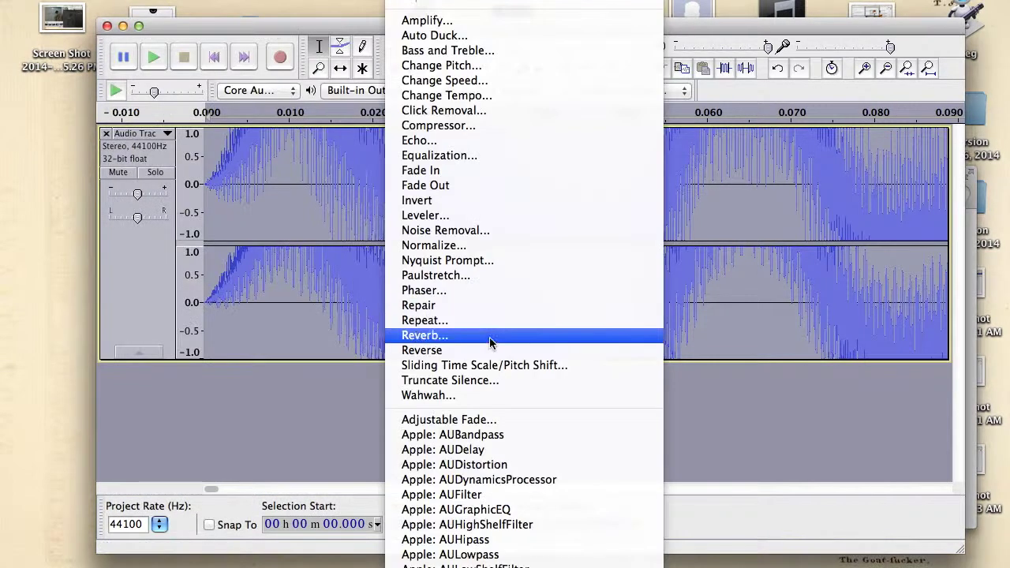
Apply Sliding Time Scale/Pitch Shift to the audio with the same settings as before and return to its start
left_click(482, 372)
left_click(698, 381)
left_click(480, 313)
key("super+a")
left_click(214, 59)
Start exporting track_3 and set the album title to "Flying into Myself" in its metadata
left_click(116, 2)
left_click(138, 185)
key("Return")
left_click(116, 1)
left_click(146, 189)
key("Return")
left_click(439, 192)
type("Flying into Myself")
key("Return")
key("Return")
Extend the Track 3 note in fiasconotes with "to Track 2" and the parenthesised Track 2 tempo and pitch settings, and select the whole note
key("super+Tab")
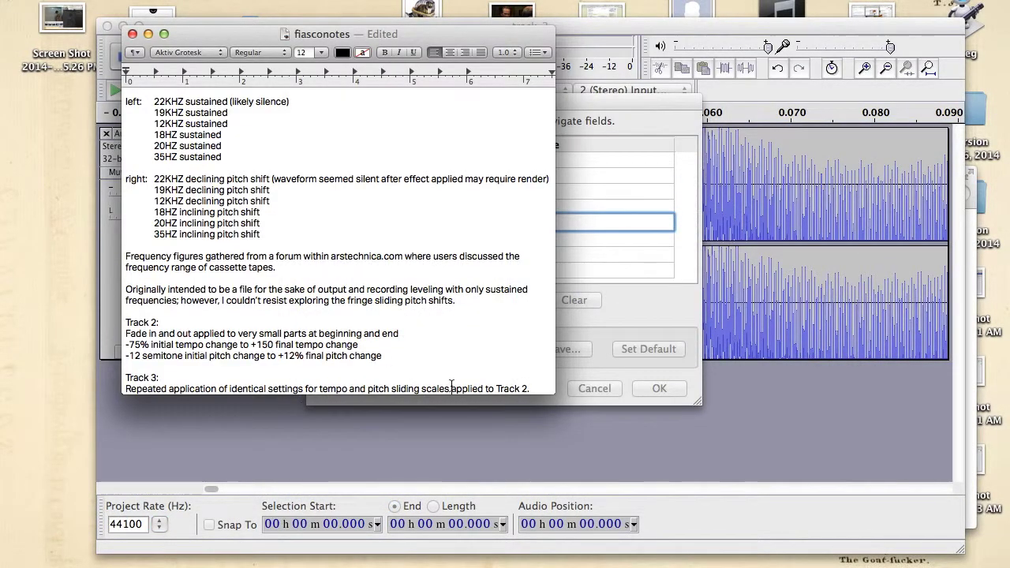
type("to track 2")
left_click_drag(385, 345, 120, 334)
left_click(174, 388)
type("(")
type("-75% initial tempo change to +150 final tempo change -12 semitone initial pitch change to +12% final pitch change")
type(")")
left_click_drag(387, 389, 121, 366)
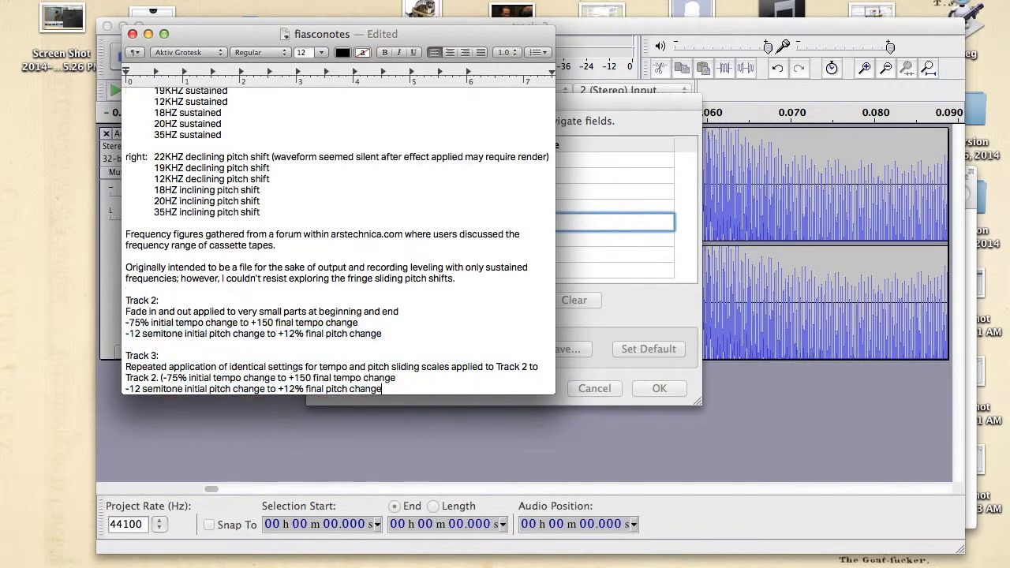
In the track_3 metadata, enter the Track 3 note as comments and set the track title and track number to 3
key("super+Tab")
type("Repeated application of identical settings for tempo and pitch sliding scales applied to Track 2 to Track 2. (-75% initial tempo change to +150 final tempo change -12 semitone initial pitch change to +12% final pitch change)")
left_click(497, 208)
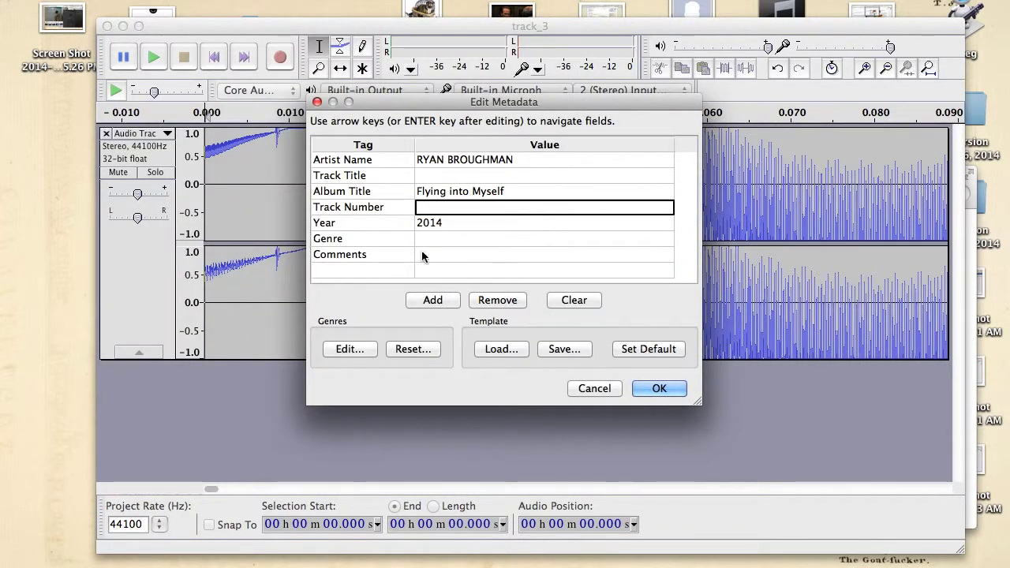
left_click(434, 175)
type("3")
key("Return")
key("Down")
type("3")
key("Up")
left_click(661, 388)
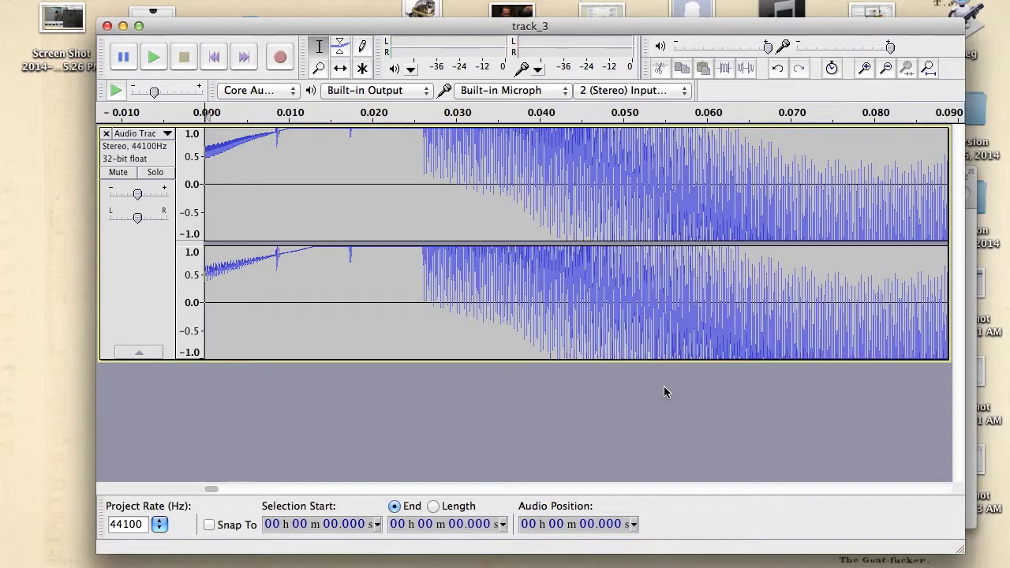
Play track_3 at a reduced system volume, stop it and close the project
left_click(154, 56)
key("XF86AudioLowerVolume")
key("XF86AudioLowerVolume")
key("XF86AudioLowerVolume")
key("XF86AudioLowerVolume")
key("XF86AudioLowerVolume")
key("XF86AudioLowerVolume")
key("XF86AudioLowerVolume")
key("XF86AudioLowerVolume")
key("XF86AudioLowerVolume")
key("XF86AudioLowerVolume")
key("XF86AudioLowerVolume")
key("XF86AudioLowerVolume")
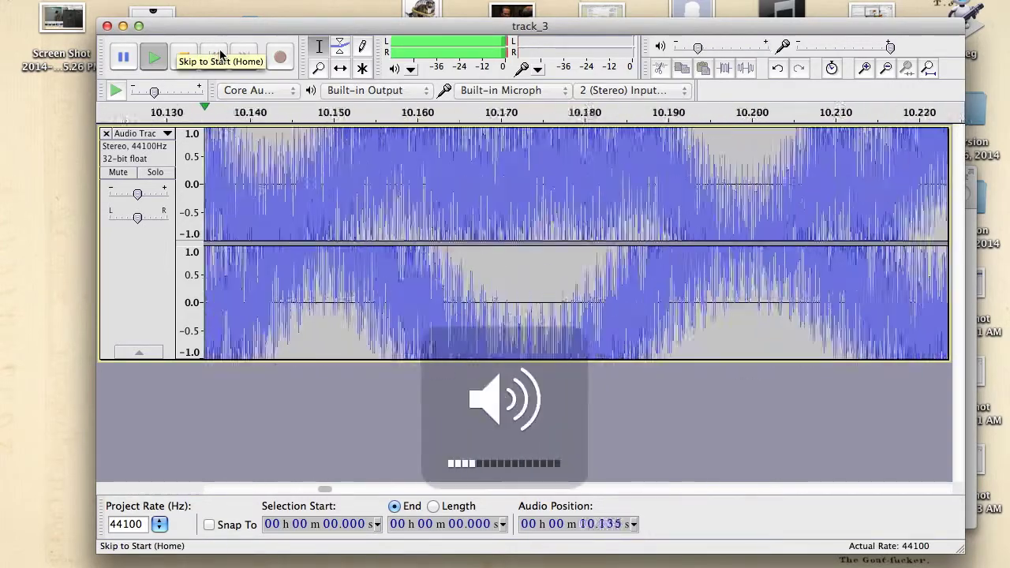
left_click(107, 28)
left_click(107, 26)
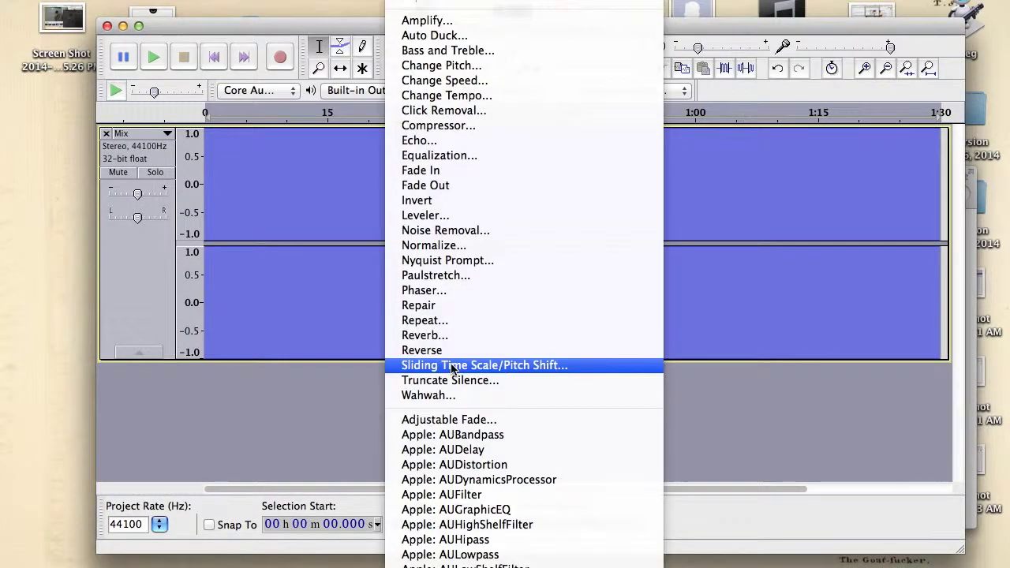
Set up Sliding Time Scale/Pitch Shift on the track_1 mix with -75% final tempo change and -12 semitones final pitch shift
left_click(450, 361)
left_click(676, 316)
type("-")
left_click(708, 342)
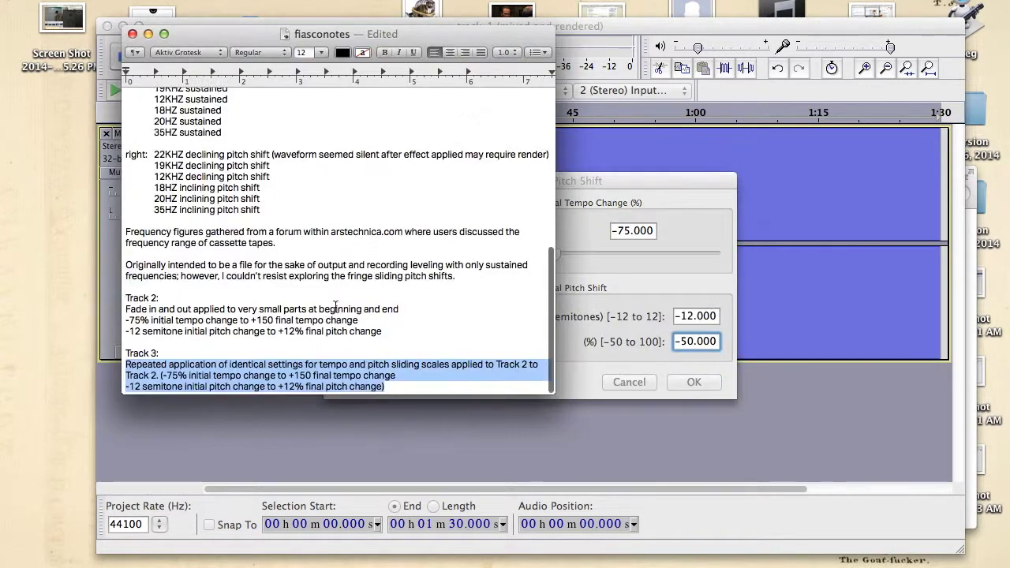
Add a Track 4 note to fiasconotes about the earlier-release hiccup and the 150%/+12 semitones initial to -75%/-12 semitone final change
key("Right")
key("Return")
key("Return")
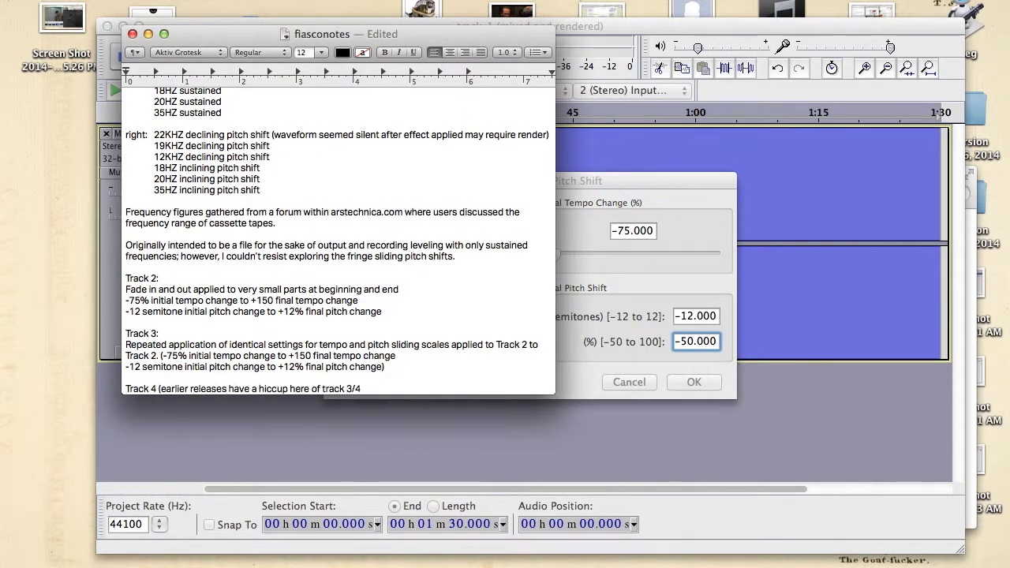
type("distributed by chance")
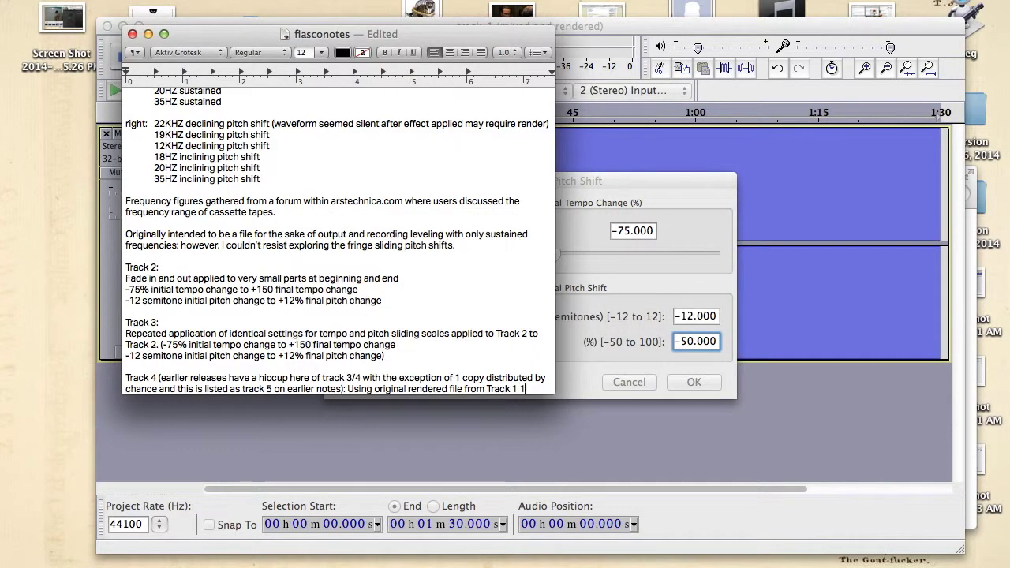
type("/+12")
type("semitones initial tempo change to a -75%/-12 semitone final pit")
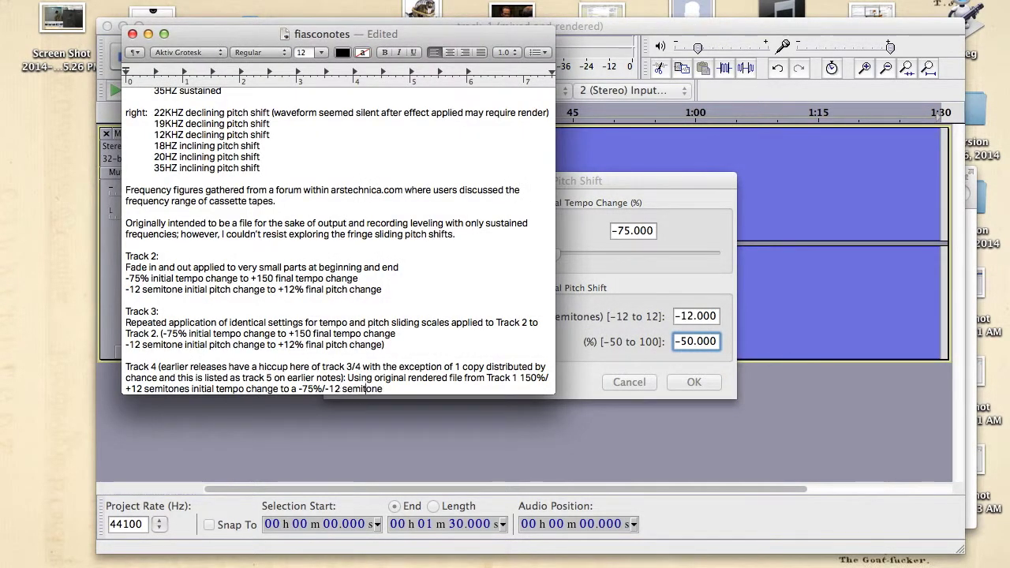
Apply the prepared sliding tempo and pitch shift to the track_1 mix and save the project as "track_4"
key("super+Tab")
left_click(689, 379)
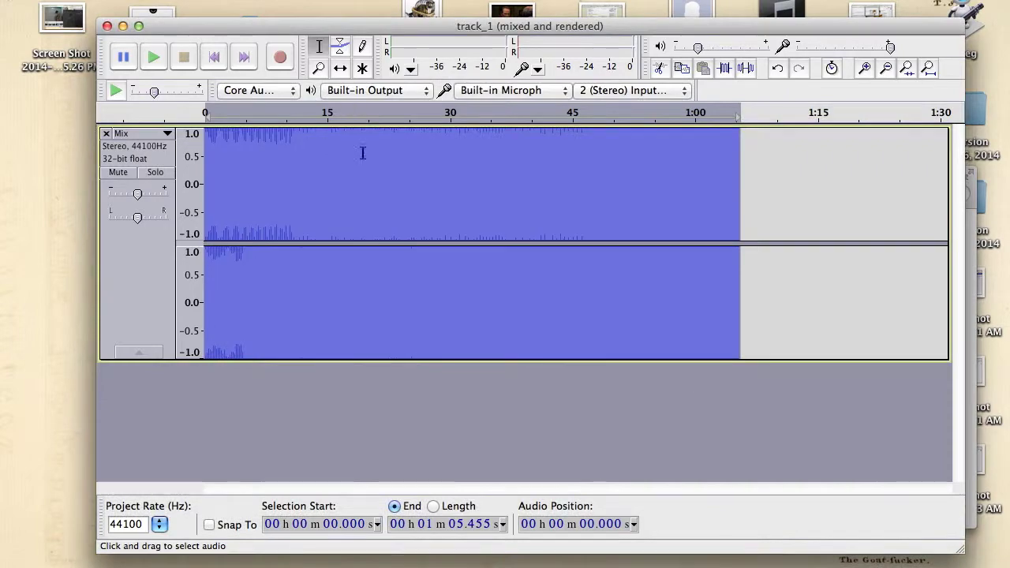
left_click(107, 3)
left_click(149, 70)
Set the track title and track number to 4 in the track_4 metadata
key("BackSpace")
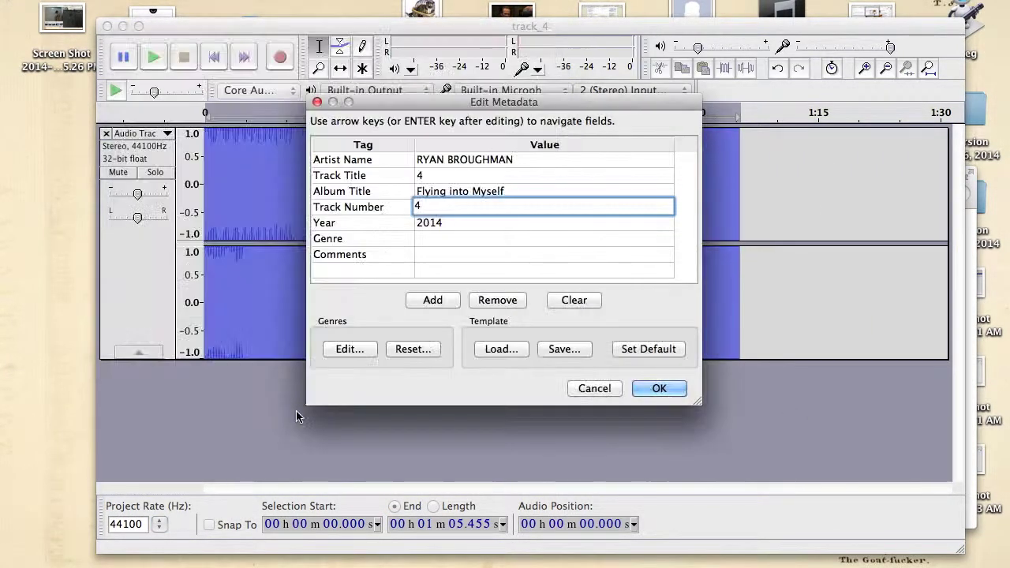
left_click(649, 386)
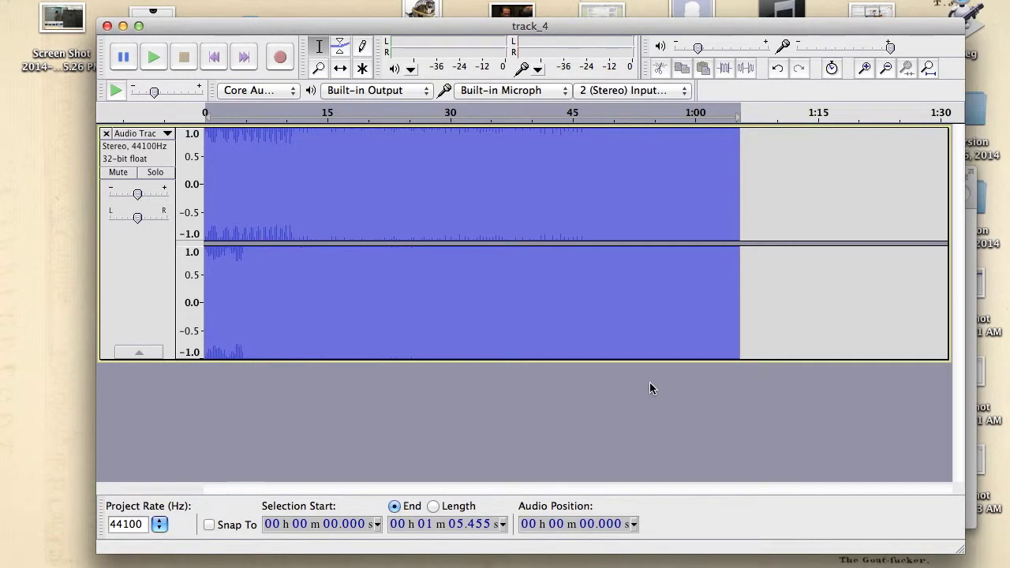
Add a "Track 5:" entry to fiasconotes and put the Track 4 text from "Using original rendered file" on its own line
key("super+Tab")
key("Right")
key("Return")
key("Return")
type("Track 5:")
key("Return")
left_click(348, 342)
key("Return")
scroll(348, 341, "down", 1)
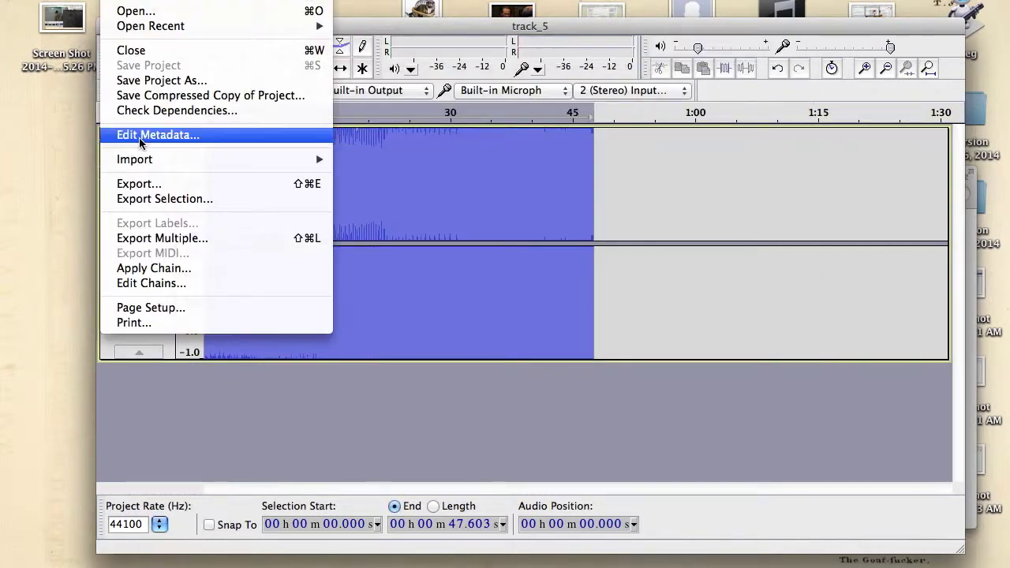
Replace the comments in the track_5 metadata with the Track 5 note from fiasconotes
left_click(158, 130)
key("super+Tab")
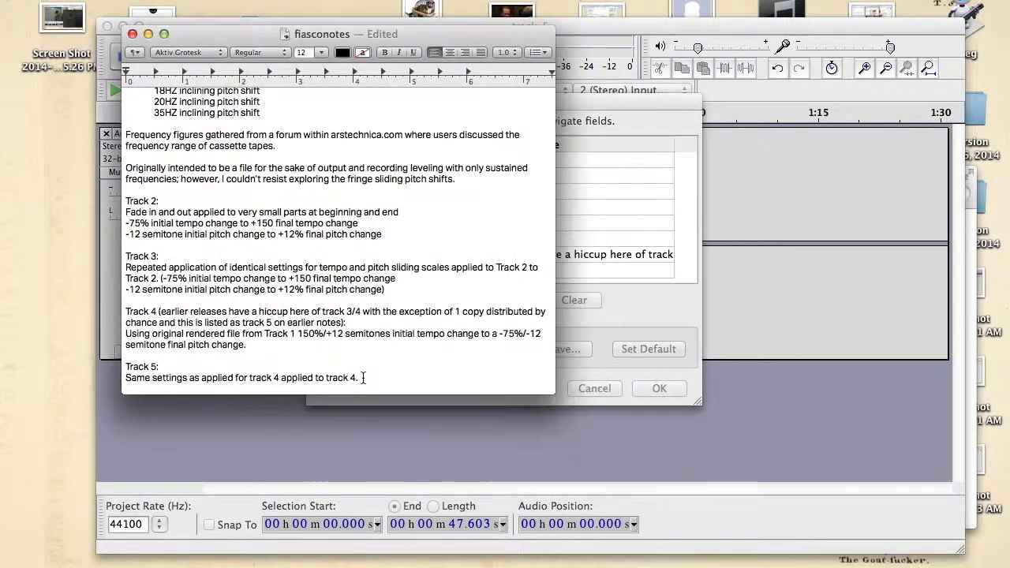
left_click(527, 264)
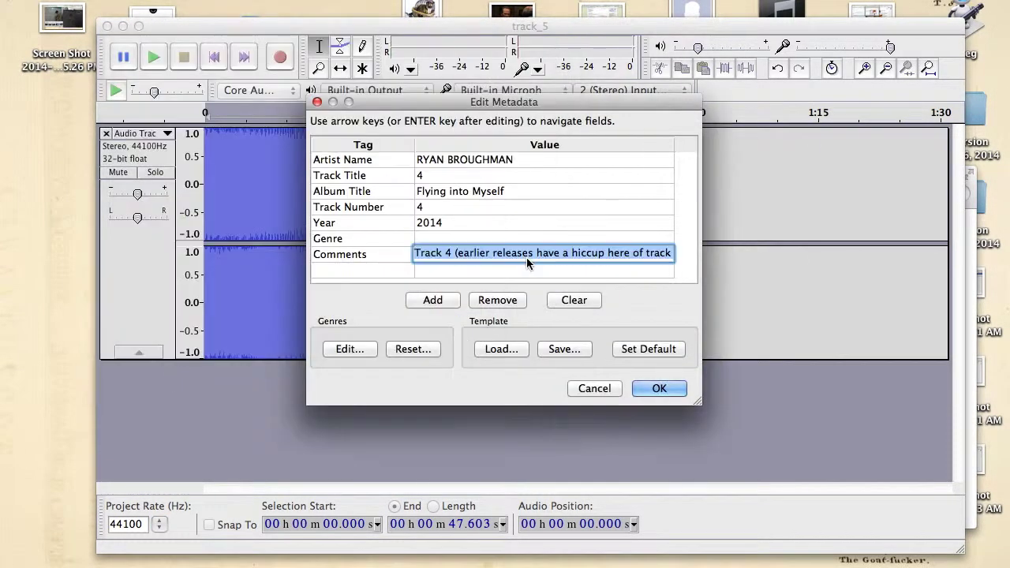
left_click(660, 389)
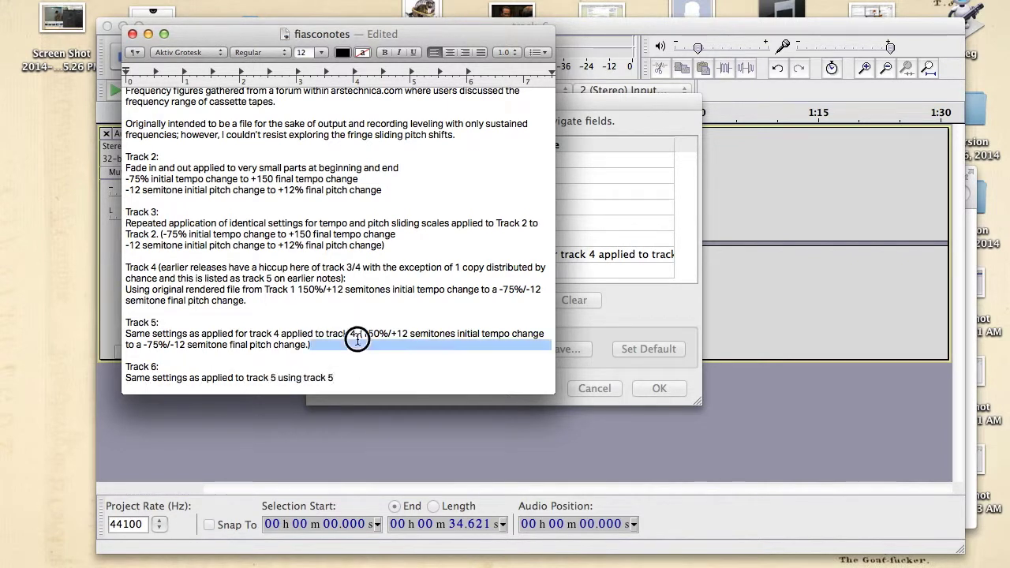
Copy the Track 6 note, reword it to "Same settings as applied for track 5 using track 5", and add a "Track 7:" heading
left_click_drag(292, 389, 128, 377)
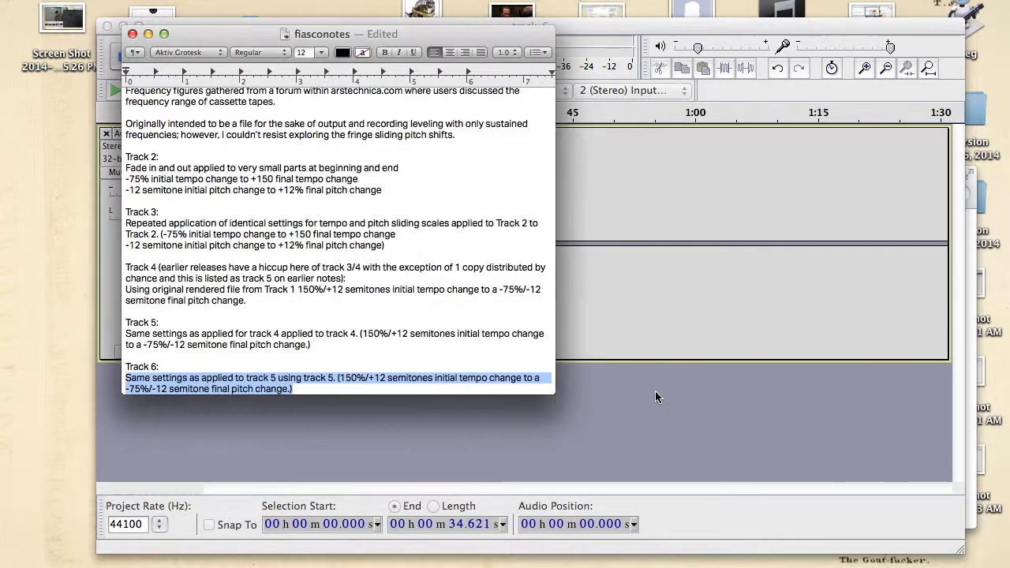
double_click(241, 333)
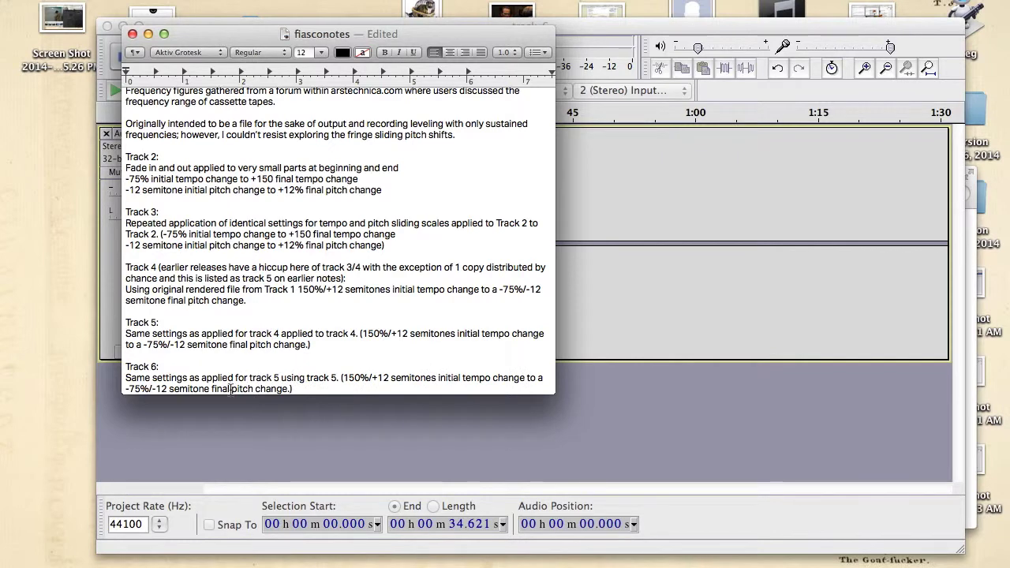
key("Return")
key("Return")
type("Track 7:")
key("Return")
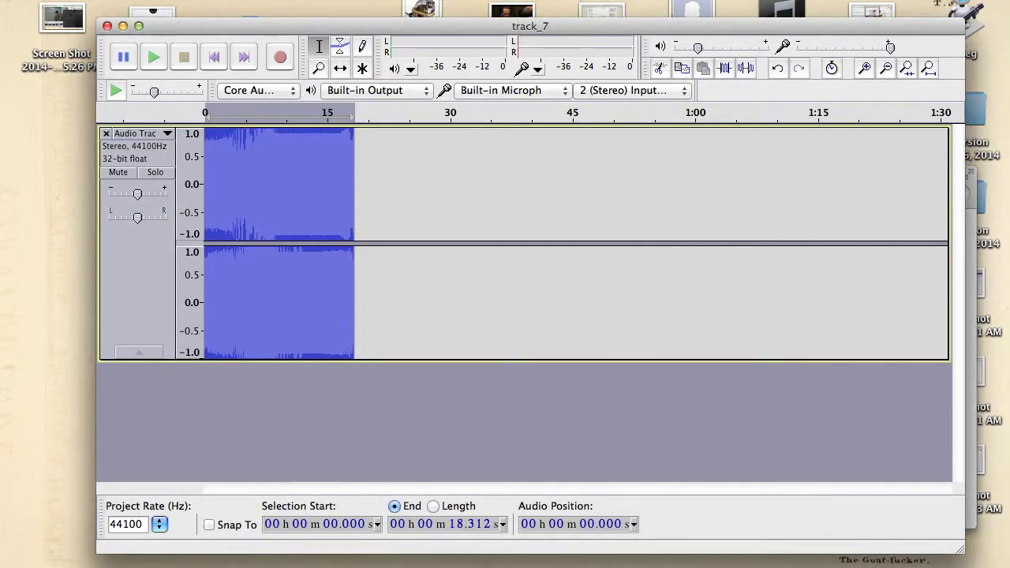
Return track_7 to its start and add the Track 8 note "Same settings as applied for track 7 using track 7" to fiasconotes
left_click(210, 59)
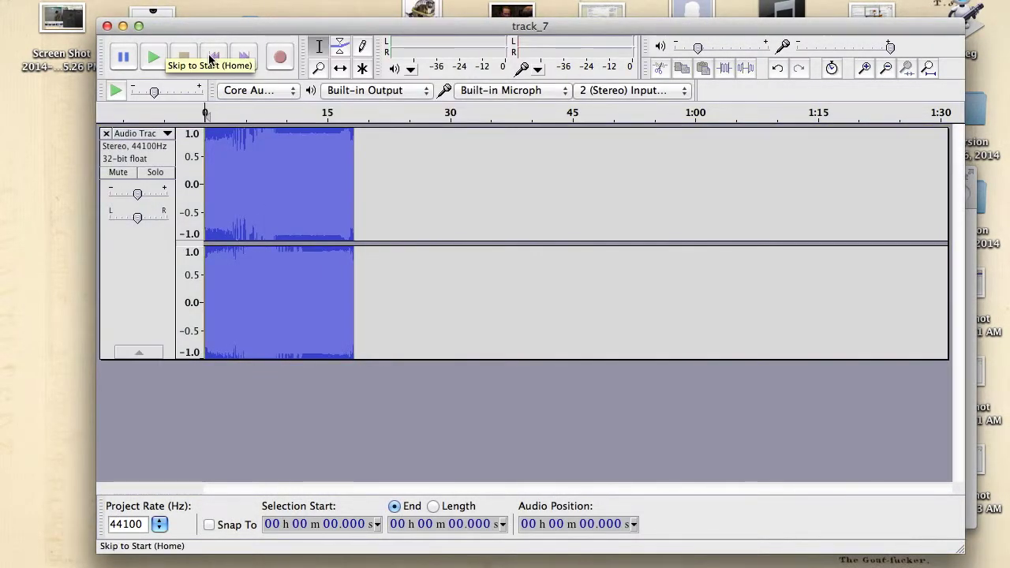
key("Return")
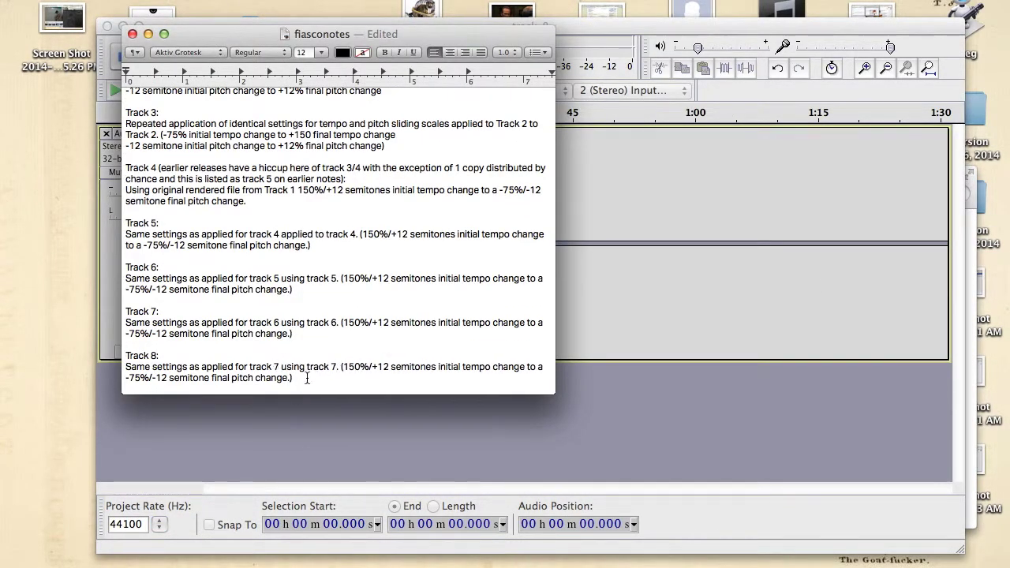
Switch back to Audacity, listen to track_8 and return it to its start
key("super+Tab")
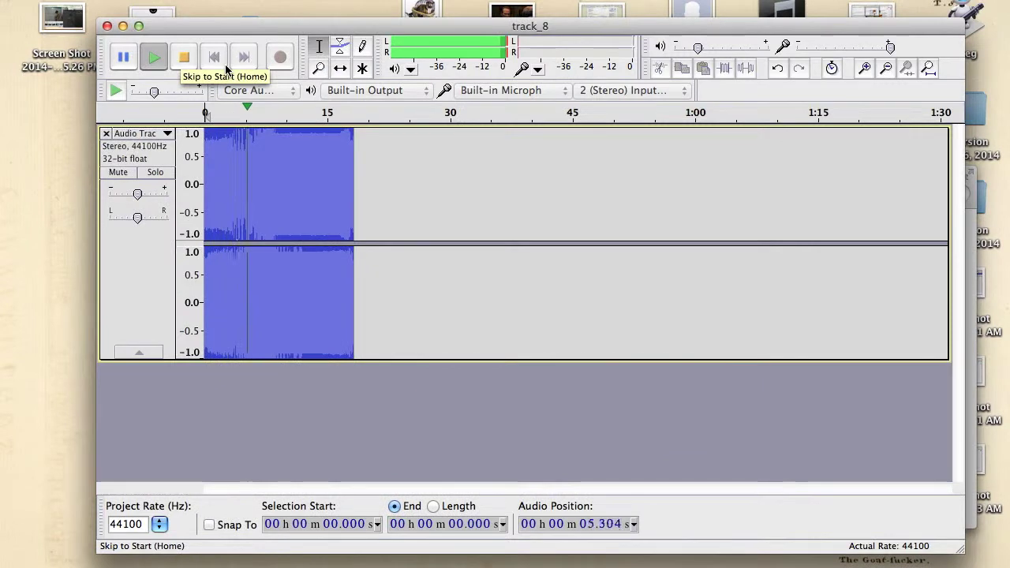
left_click(226, 68)
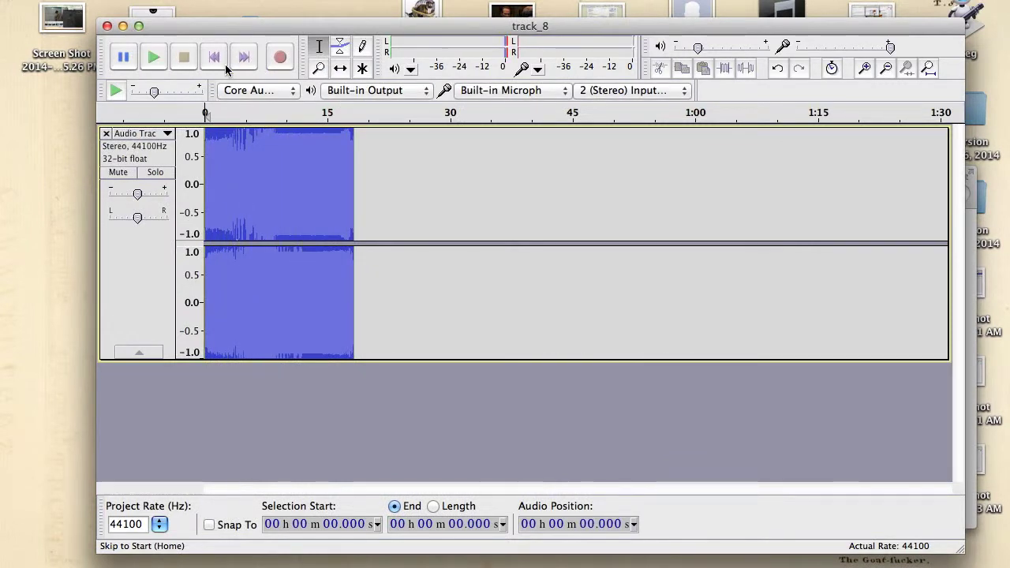
key("super+Tab")
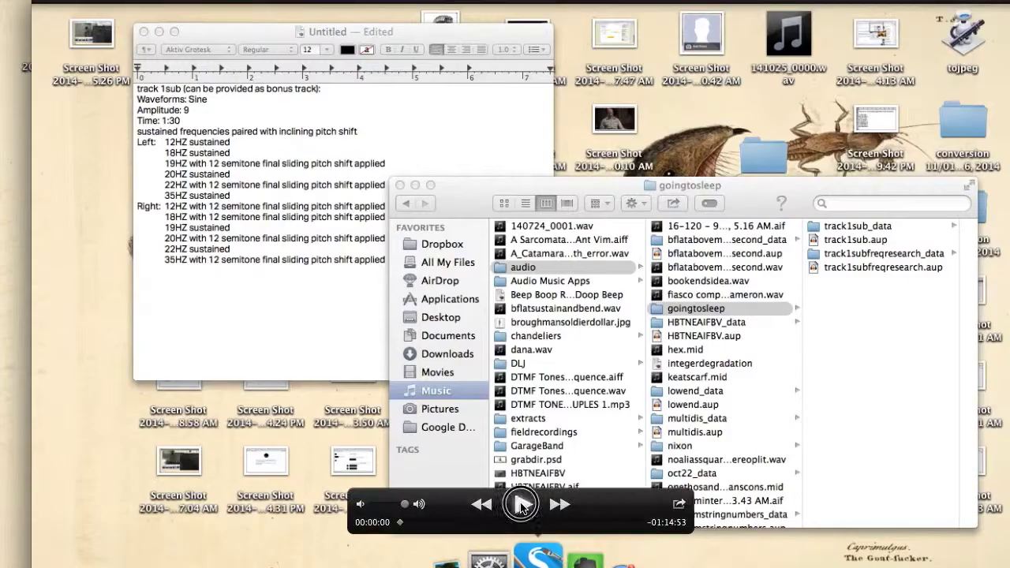
key("super+Tab")
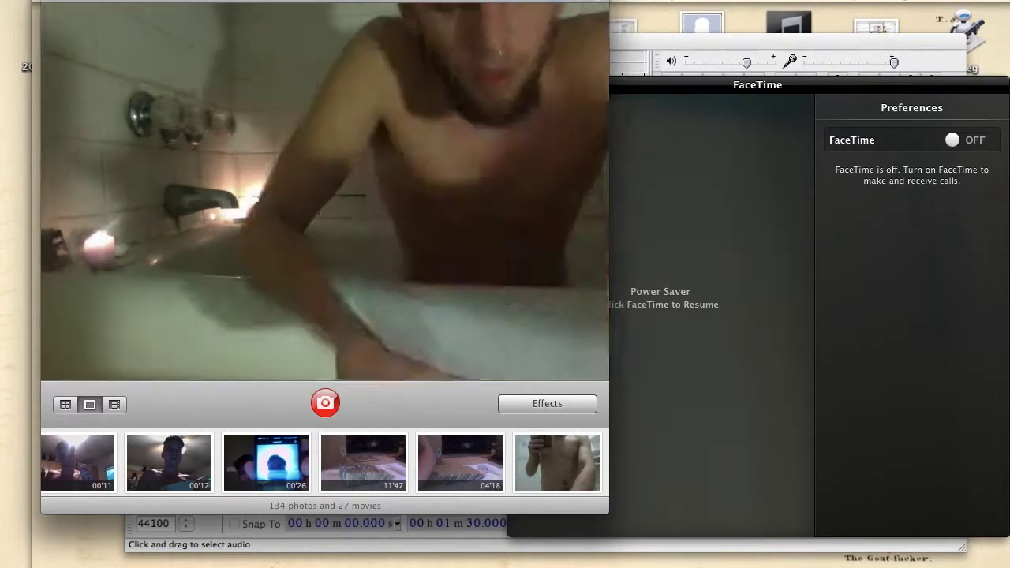
Add a Track 9 line to fiasconotes naming the composer, followed by "interpretation (1 of 3 thus far)"
key("super+Tab")
type("Track 9 Richard-")
key("super+Tab")
key("super+Tab")
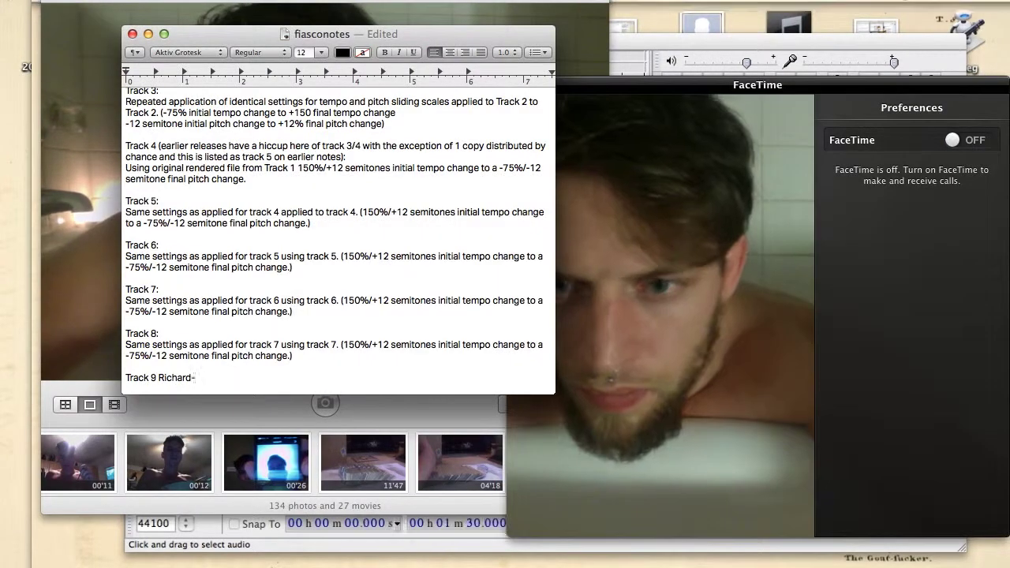
key("BackSpace")
type("Cameron-Wolfe interpretation (1 of 3 thus far)")
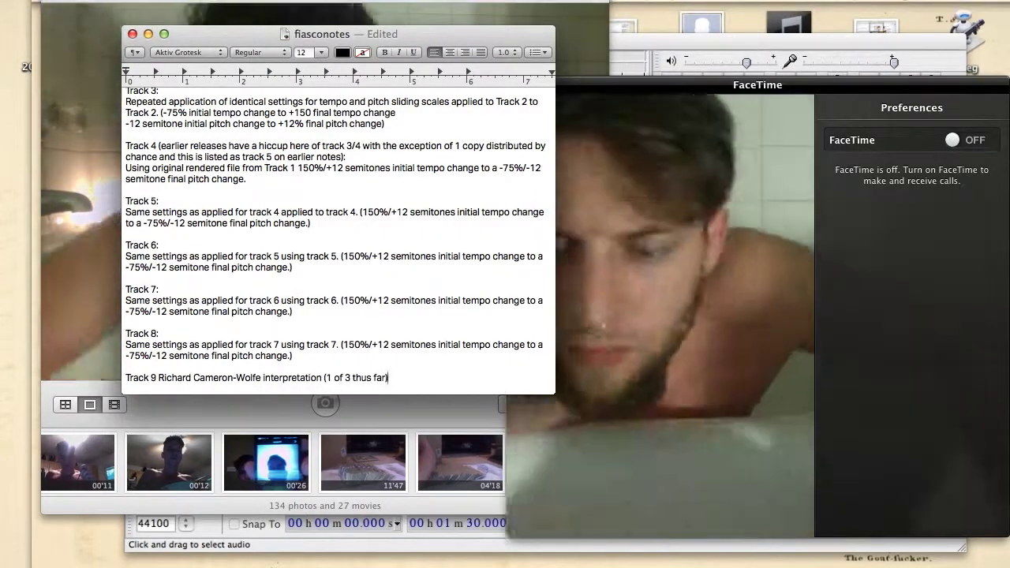
Switch to Finder, browse to the audio folder inside Music and inspect the bflatabovem…second.wav file
key("super+Tab")
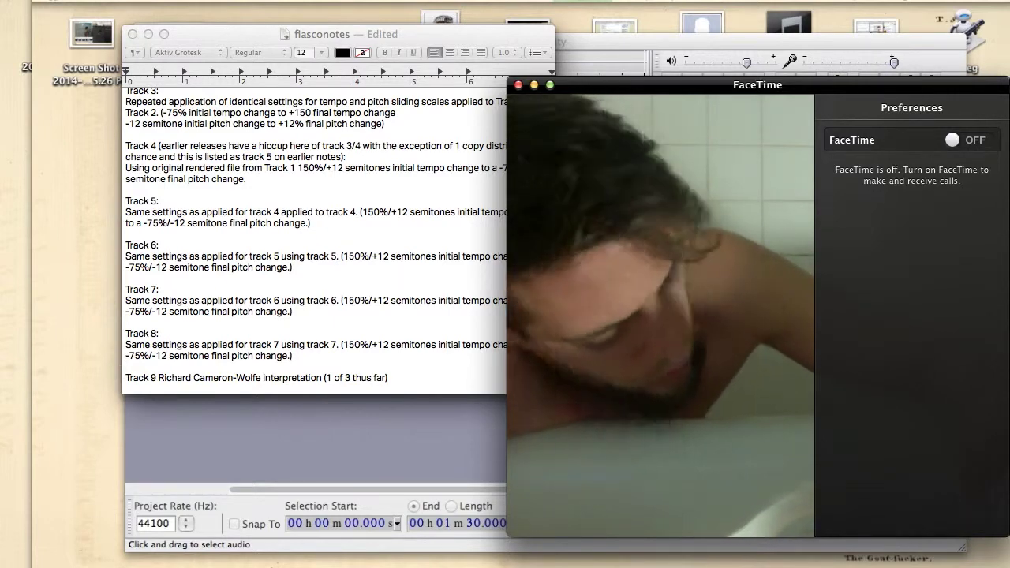
key("super+Tab")
key("super+Tab")
key("super+Tab")
key("super+Tab")
key("super+Tab")
key("super+Tab")
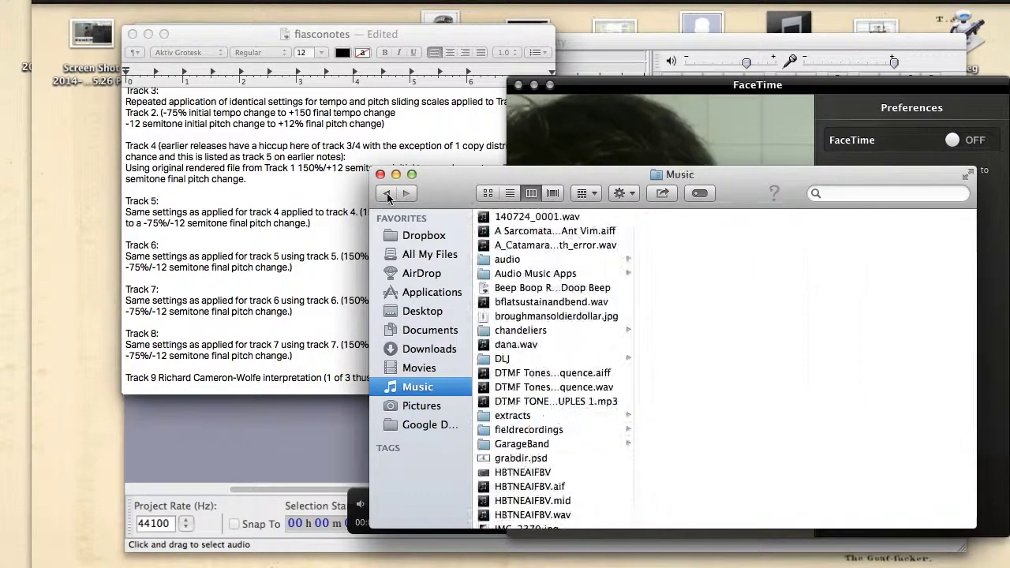
right_click(707, 259)
mouse_move(689, 280)
left_click(749, 394)
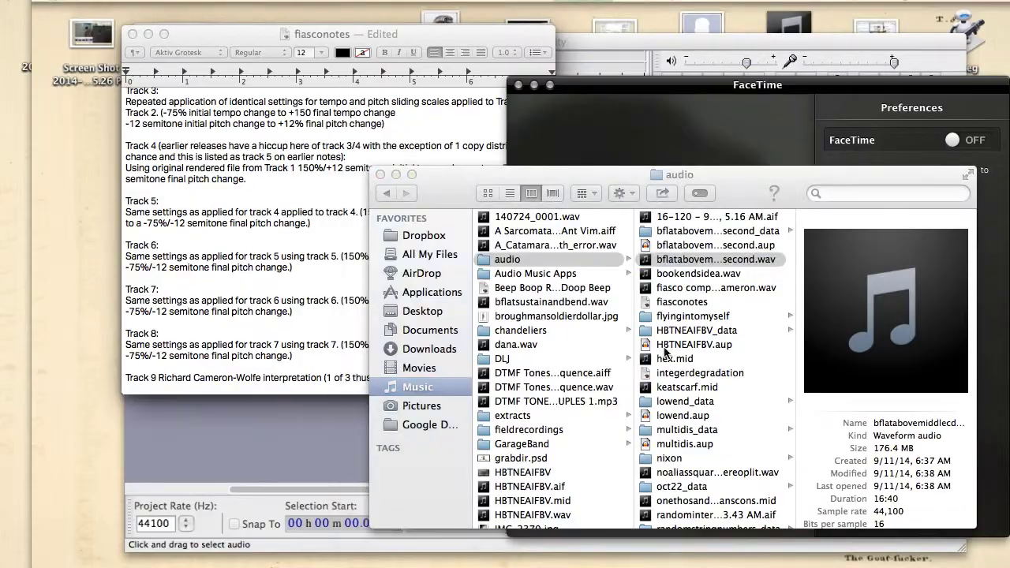
key("super+Tab")
key("super+h")
key("super+Tab")
key("super+Tab")
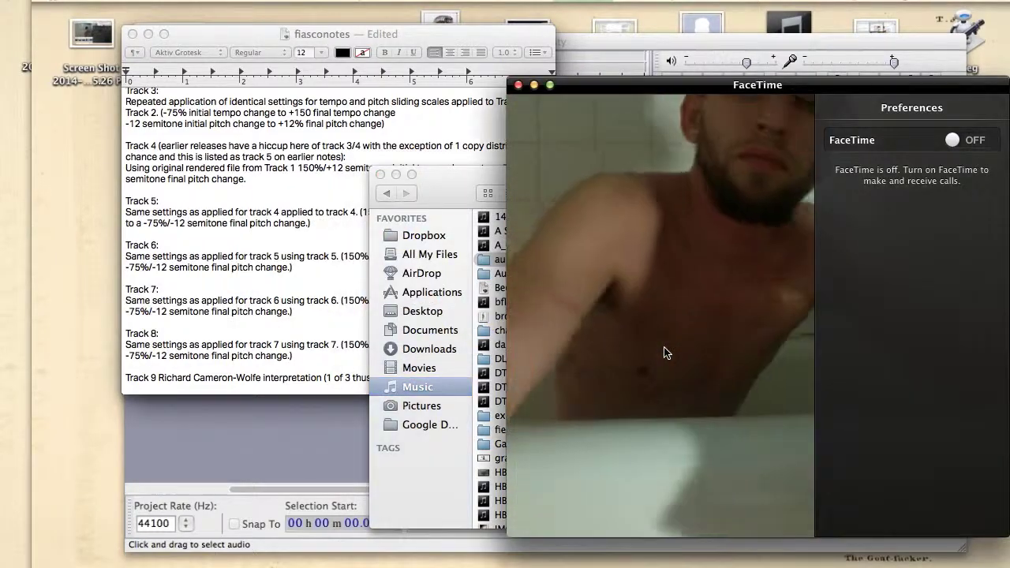
Add a remark above the Track 9 line in fiasconotes suspecting inaccurate notes, an initial change unapplied to 4-8, and one remaining reference after the master was recorded over
key("super+Tab")
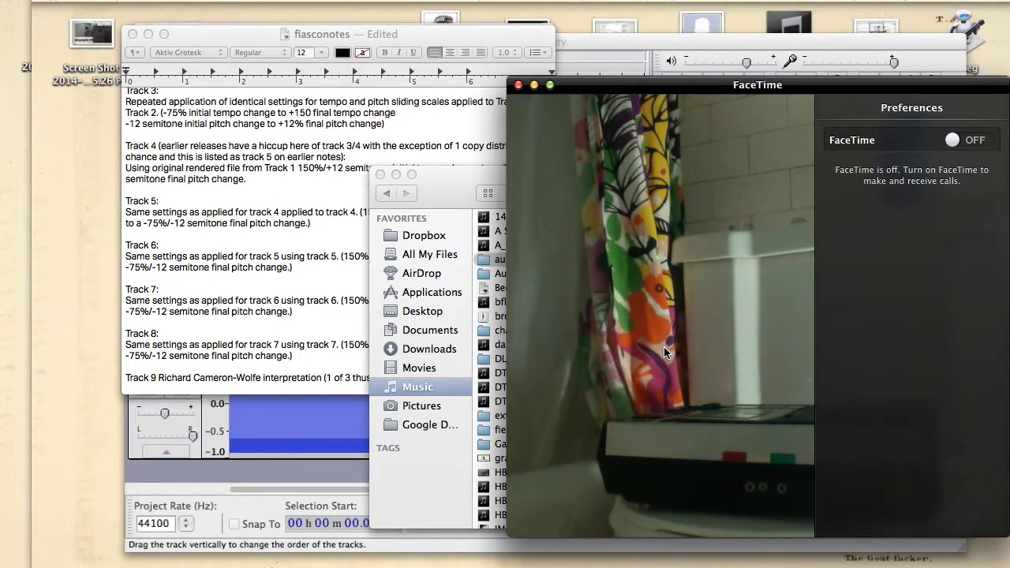
key("Return")
type("-after reviewing some of the files I suspect")
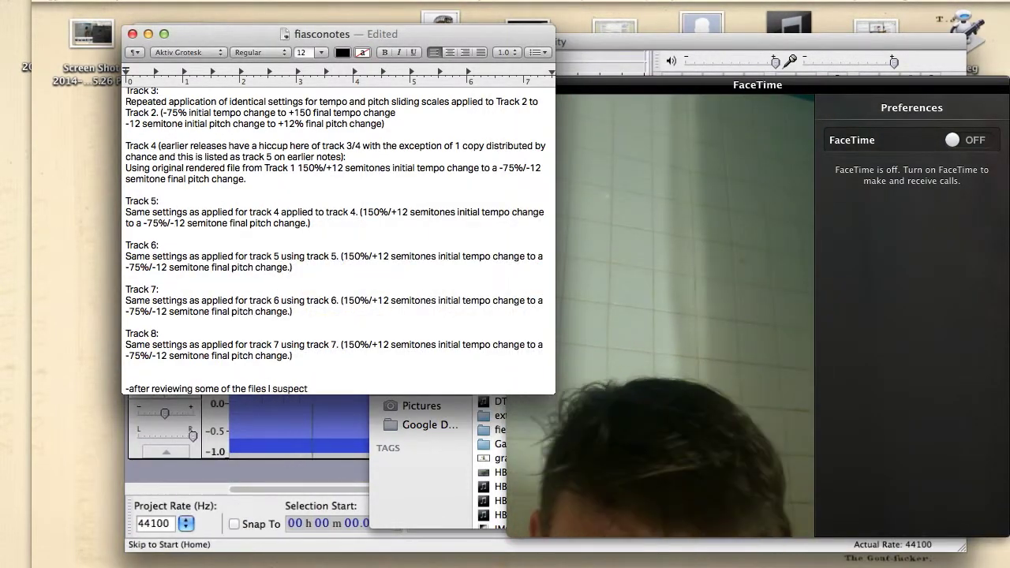
type(" my notes to be either inaccurate or misleading... I suspect the initial temper change to be ")
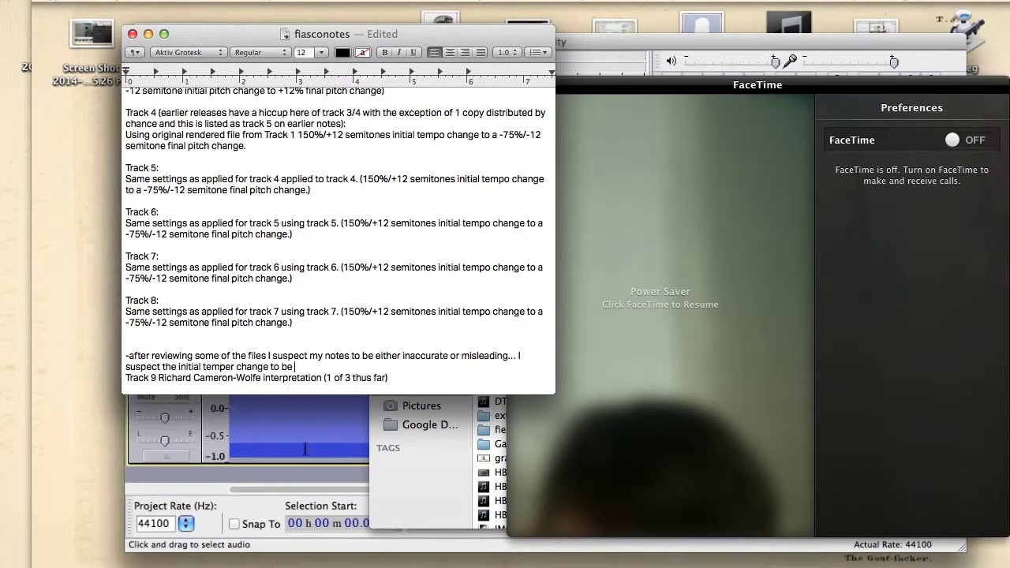
type("unapplied to 4-8, I have one remaining reference (my master was accidentally recorded over)>")
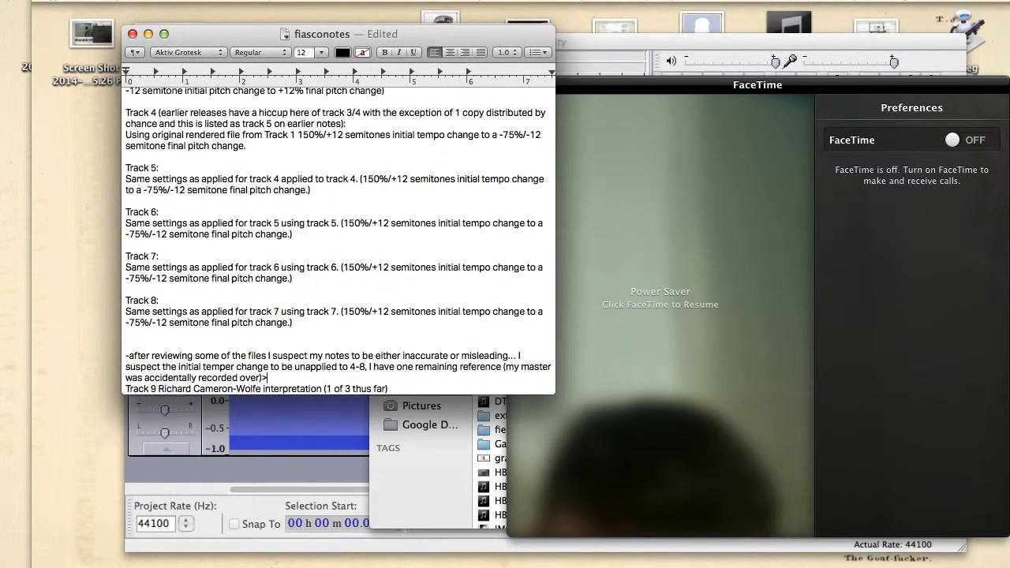
Return to fiasconotes and review the track 1sub and Track 1 settings at its beginning
key("super+Tab")
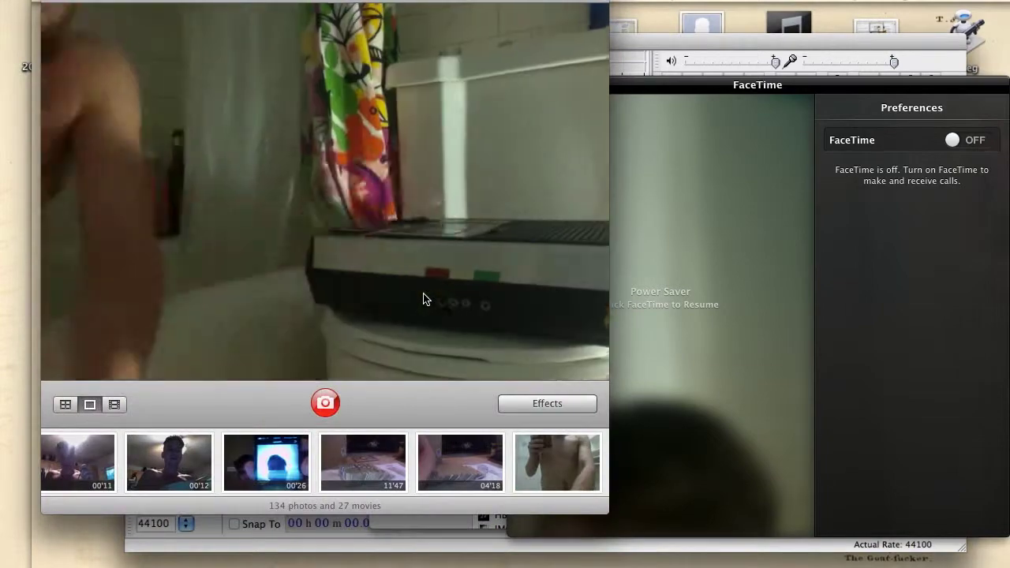
key("super+Tab")
scroll(292, 156, "up", 15)
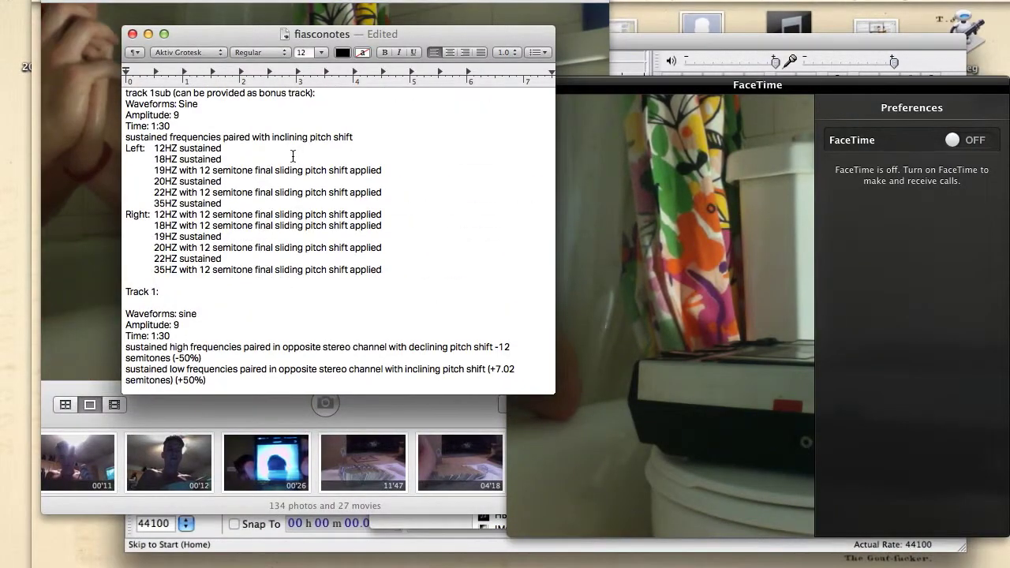
Browse to the wav folder inside flyingintomyself in Finder and open track_1.wav with VLC
key("super+Tab")
left_click(679, 317)
scroll(823, 509, "down", 10)
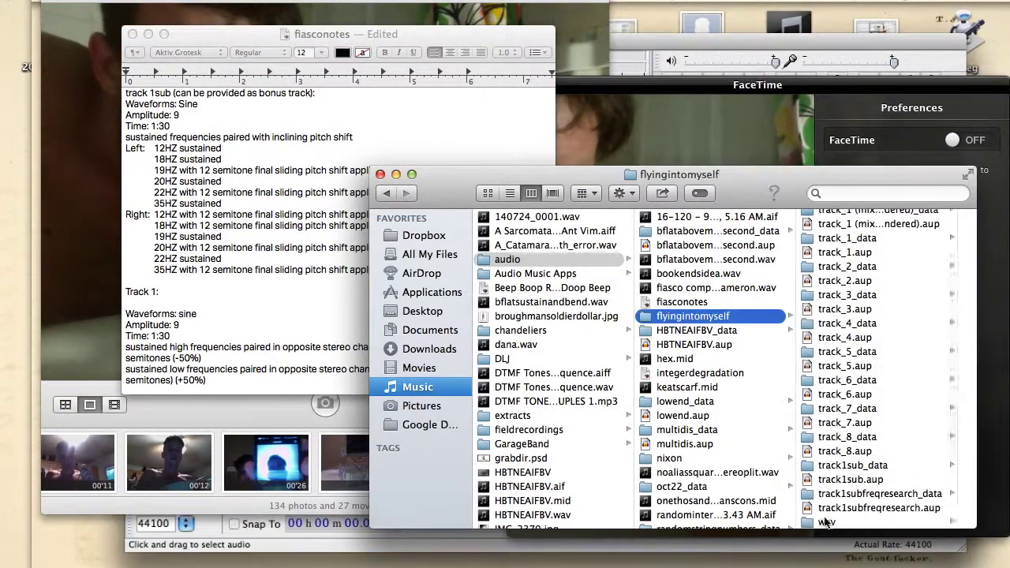
left_click(826, 522)
right_click(688, 217)
mouse_move(702, 236)
left_click(604, 350)
Return to the wav folder and retry opening track_1.wav with VLC
key("super+Tab")
key("super+Tab")
key("super+Tab")
key("super+Tab")
key("super+Tab")
key("super+Tab")
right_click(721, 220)
mouse_move(736, 240)
left_click(647, 360)
key("super+Tab")
left_click(627, 212)
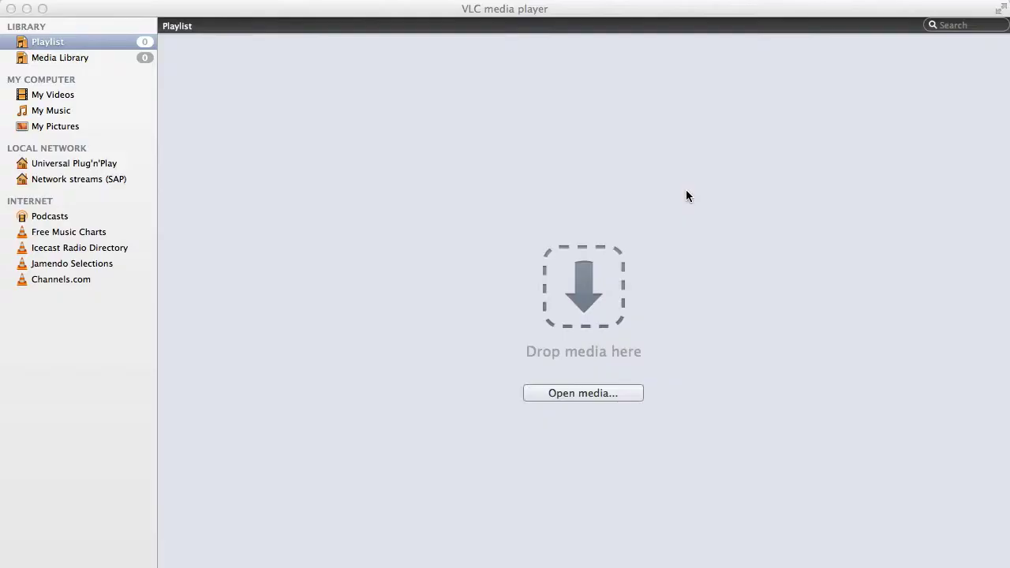
key("super+Tab")
right_click(712, 220)
mouse_move(732, 241)
left_click(636, 357)
left_click(441, 214)
Close the leftover open window and return to the wav folder in Finder
key("super+Tab")
key("super+Tab")
key("super+Tab")
key("super+Tab")
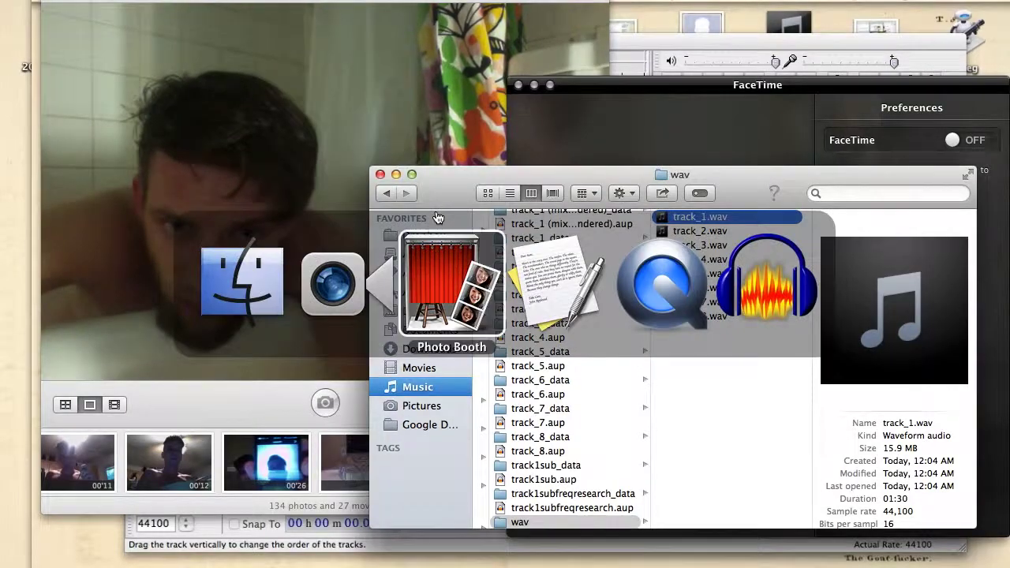
key("super+w")
key("super+Tab")
key("super+Tab")
key("super+Tab")
key("super+Tab")
Try to open track_2.wav from the wav folder with VLC
right_click(683, 216)
left_click(674, 240)
right_click(685, 233)
left_click(619, 365)
left_click(620, 229)
left_click(440, 213)
Launch VLC from the Applications folder, quitting and relaunching it until it runs
left_click(430, 292)
scroll(592, 395, "down", 15)
double_click(521, 493)
key("super+q")
double_click(521, 493)
key("super+q")
double_click(521, 493)
Add track_1.wav from the wav folder to the VLC playlist and close the window
key("super+Tab")
left_click(386, 194)
left_click_drag(699, 217, 474, 100)
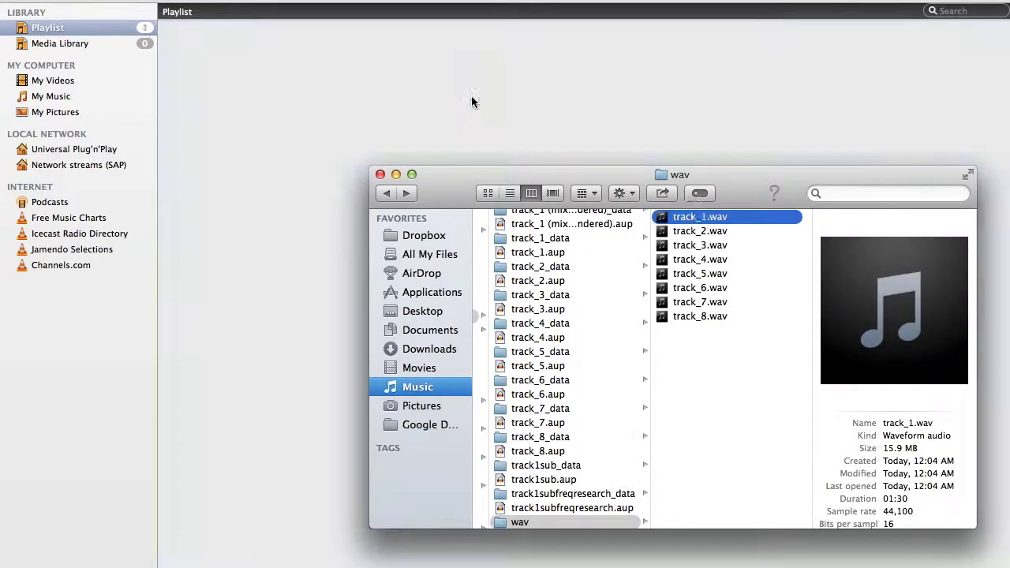
key("super+Tab")
key("super+w")
Open track_1.wav in Audacity, play it briefly and quit Audacity
right_click(685, 218)
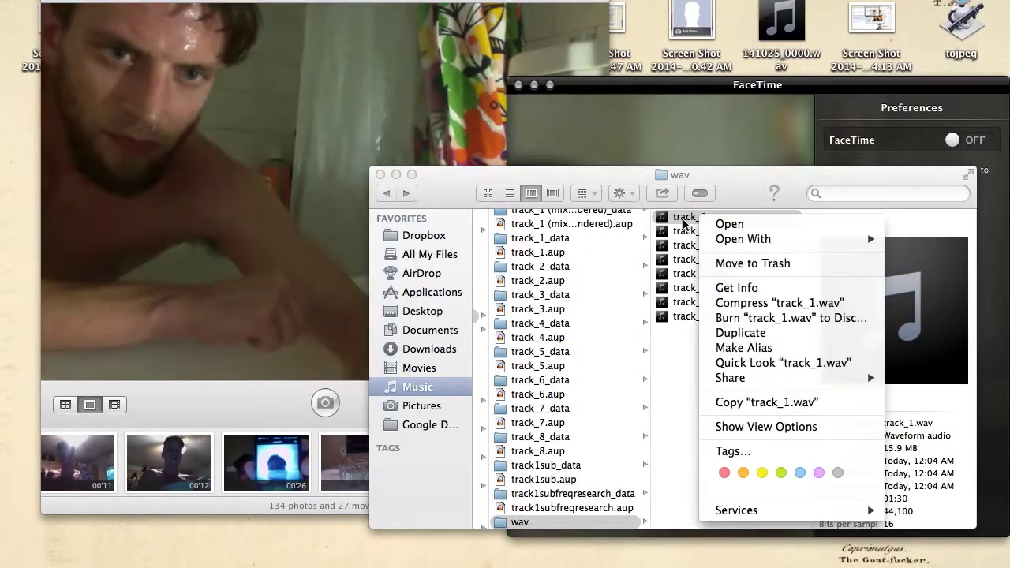
mouse_move(710, 238)
left_click(636, 265)
key("space")
key("super+q")
left_click(446, 181)
Try once more to open track_1.wav with VLC and open a new Finder window
right_click(692, 217)
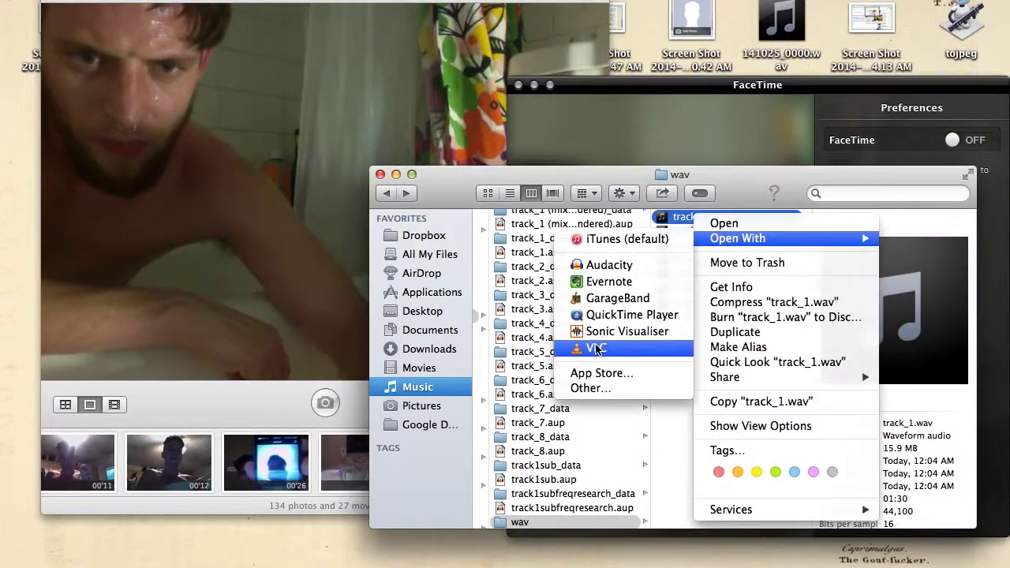
left_click(597, 348)
left_click(444, 211)
key("super+n")
left_click(580, 556)
left_click(622, 230)
left_click(591, 322)
left_click(575, 552)
key("super+Tab")
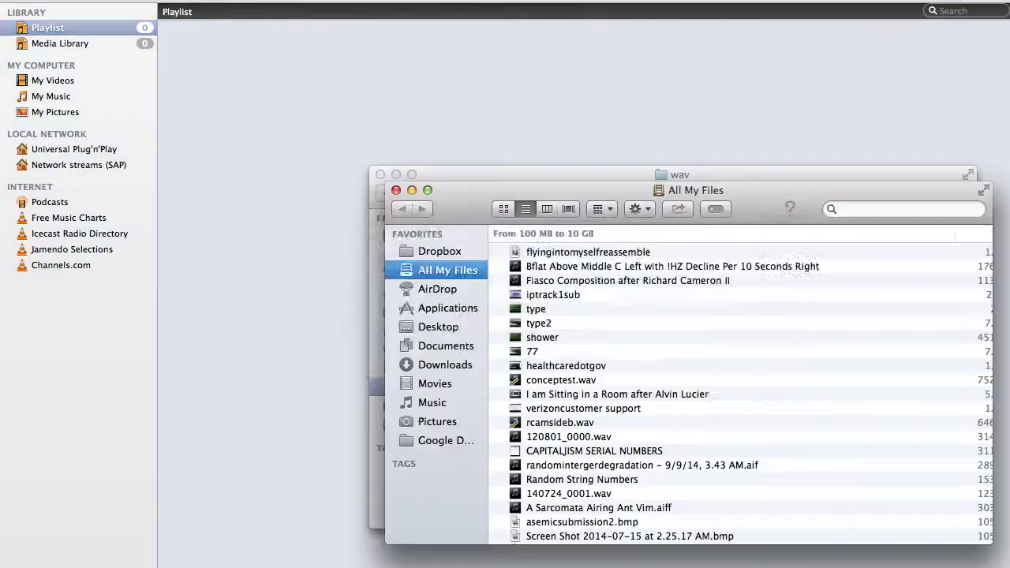
key("super+Tab")
key("super+Tab")
key("super+Tab")
key("super+Tab")
key("super+Tab")
key("super+Tab")
key("super+Tab")
key("super+Tab")
key("super+Tab")
key("super+Tab")
Open track_2.wav from the wav folder in Audacity, listen to its beginning and close it
left_click(672, 171)
right_click(693, 230)
mouse_move(737, 256)
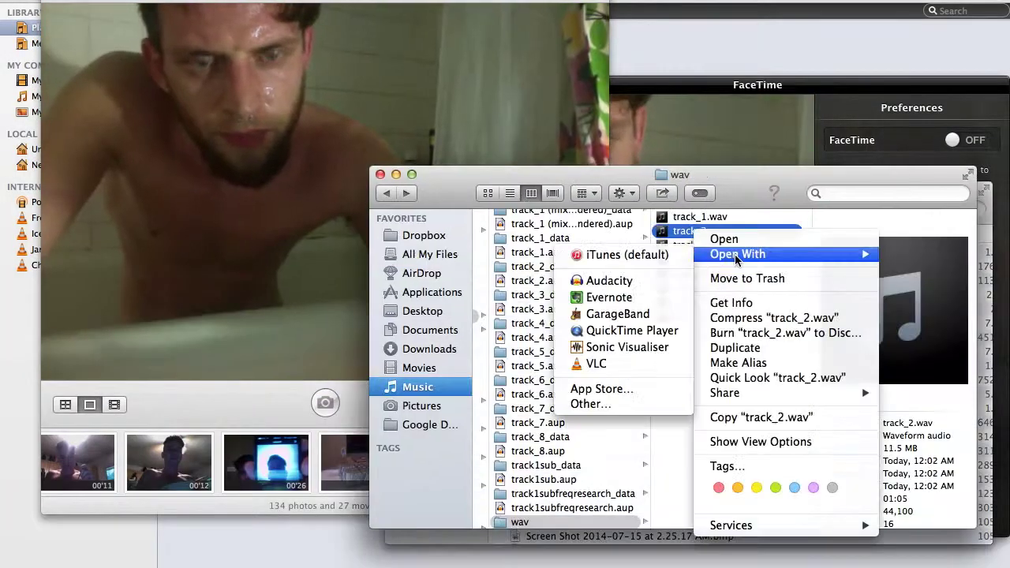
left_click(651, 283)
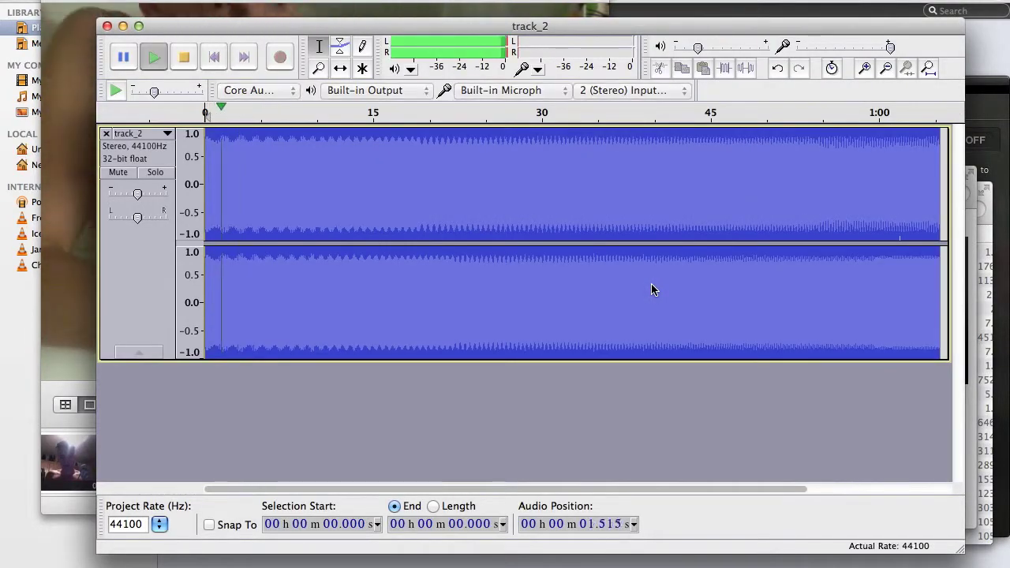
key("space")
key("super+w")
left_click(447, 176)
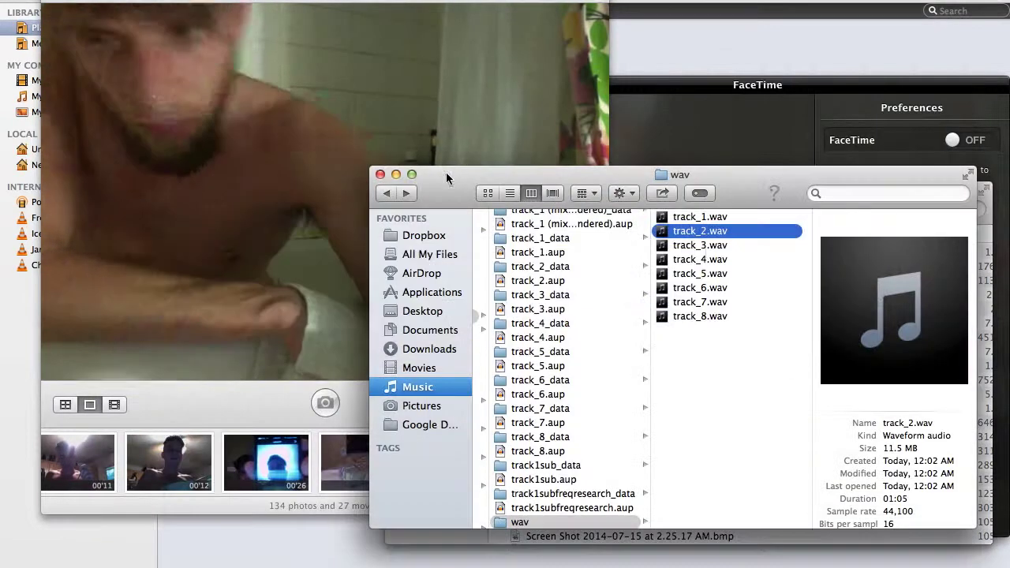
Open track_3.wav from the wav folder in Audacity
left_click(702, 243)
right_click(705, 243)
mouse_move(741, 268)
left_click(646, 293)
key("super+Tab")
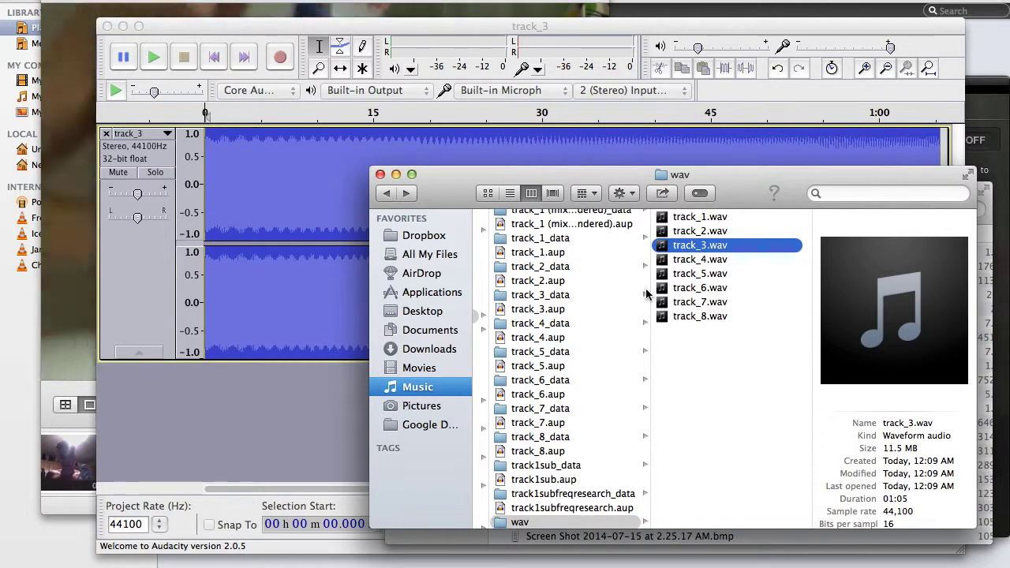
left_click(365, 33)
left_click(400, 2)
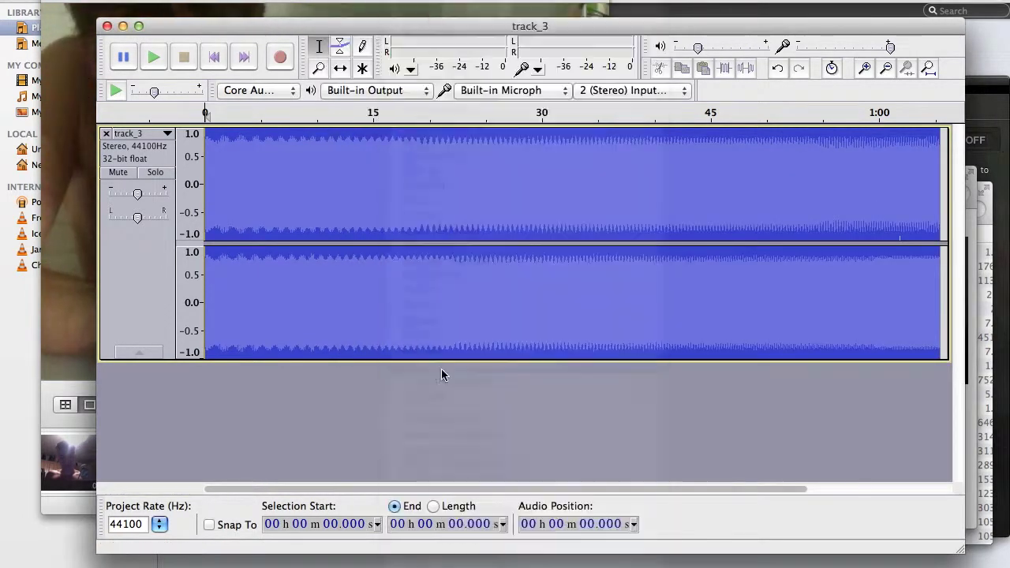
left_click(442, 367)
left_click(636, 384)
Play track_3 in Audacity, stop playback and switch back to the wav folder in Finder
left_click(158, 61)
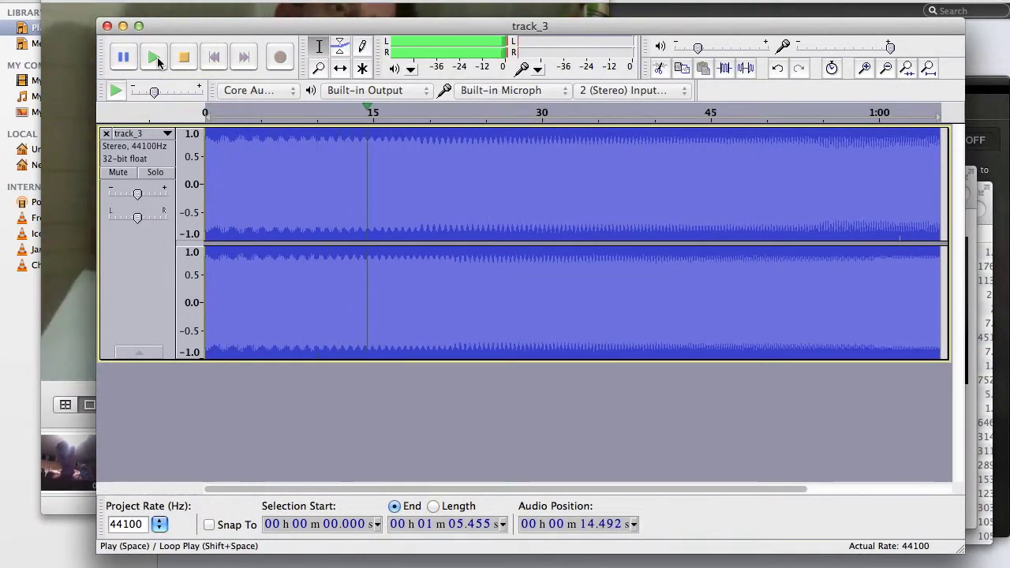
left_click(158, 62)
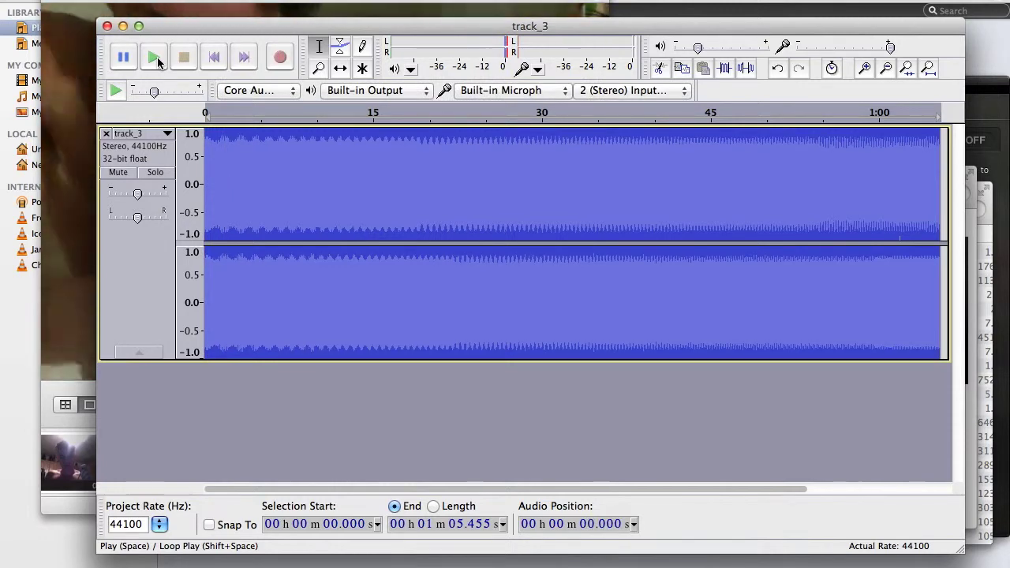
key("super+Tab")
key("super+Tab")
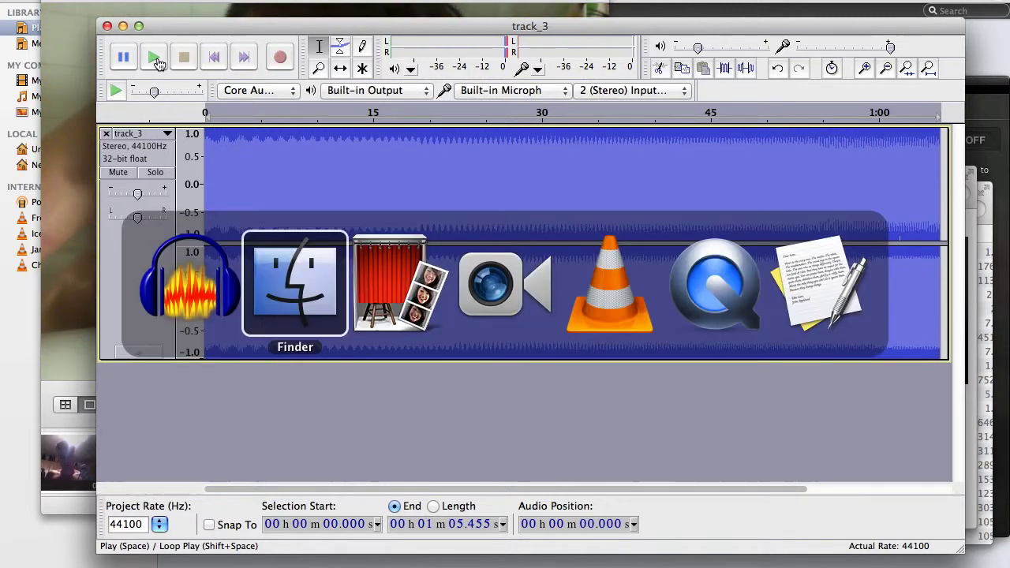
key("super+Tab")
key("super+Tab")
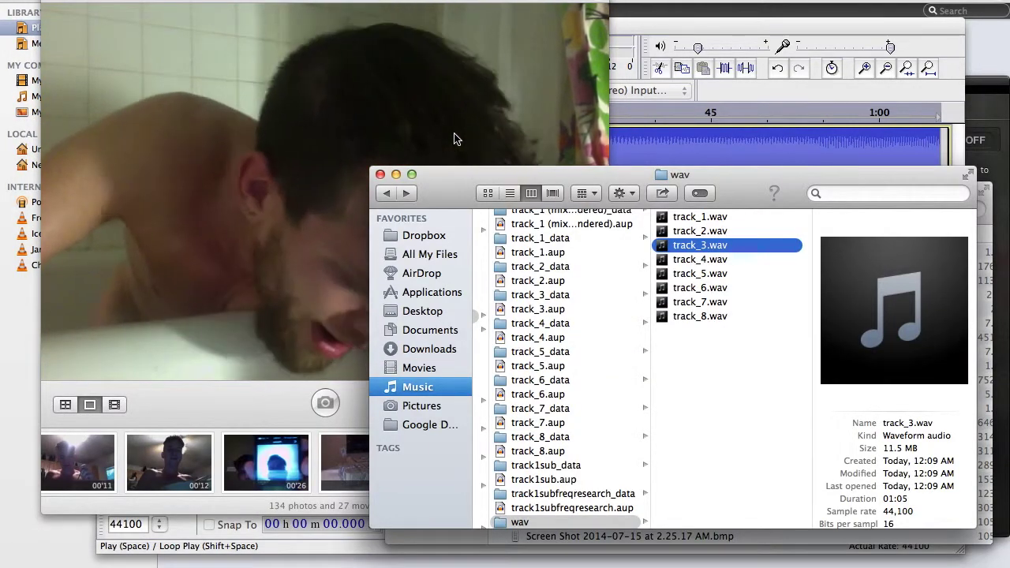
Switch back to Audacity and close the track_3 window
key("super+Tab")
key("super+Tab")
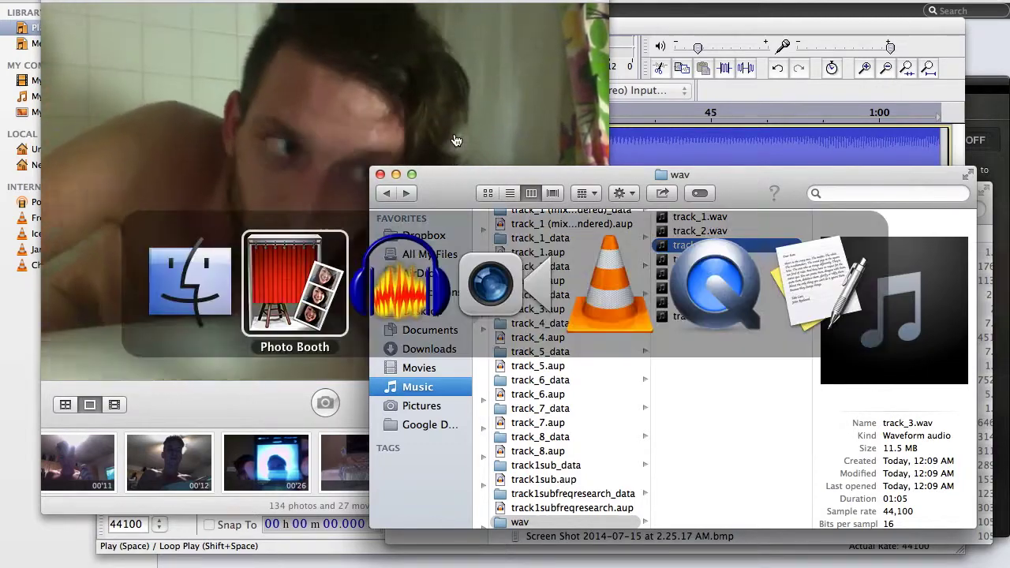
key("super+Tab")
key("super+Tab")
key("Escape")
left_click(107, 27)
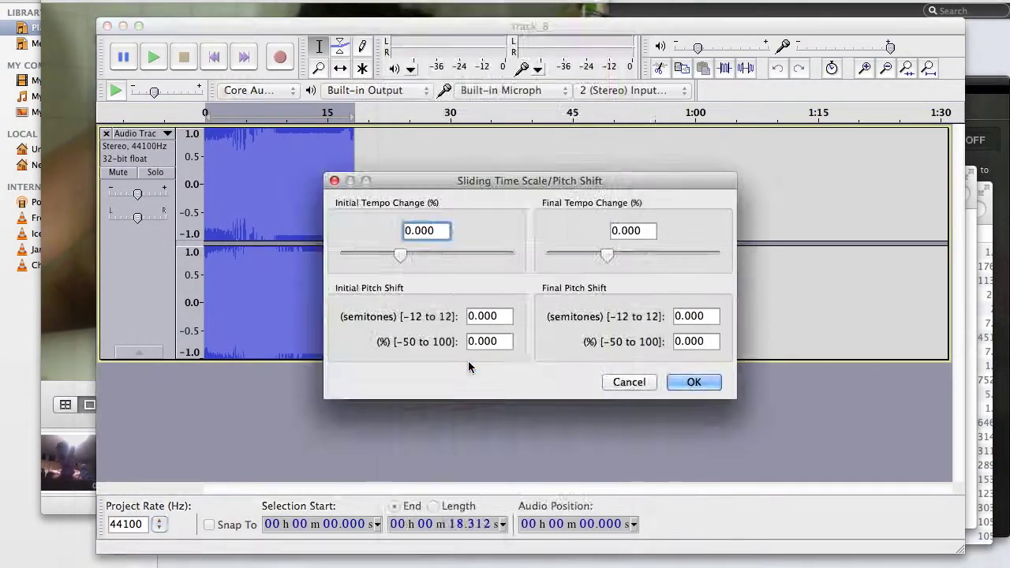
Apply a Sliding Time Scale/Pitch Shift to track_8 from -75% tempo and -12 semitones to 150% tempo and 12 semitones
type("-75")
left_click(469, 316)
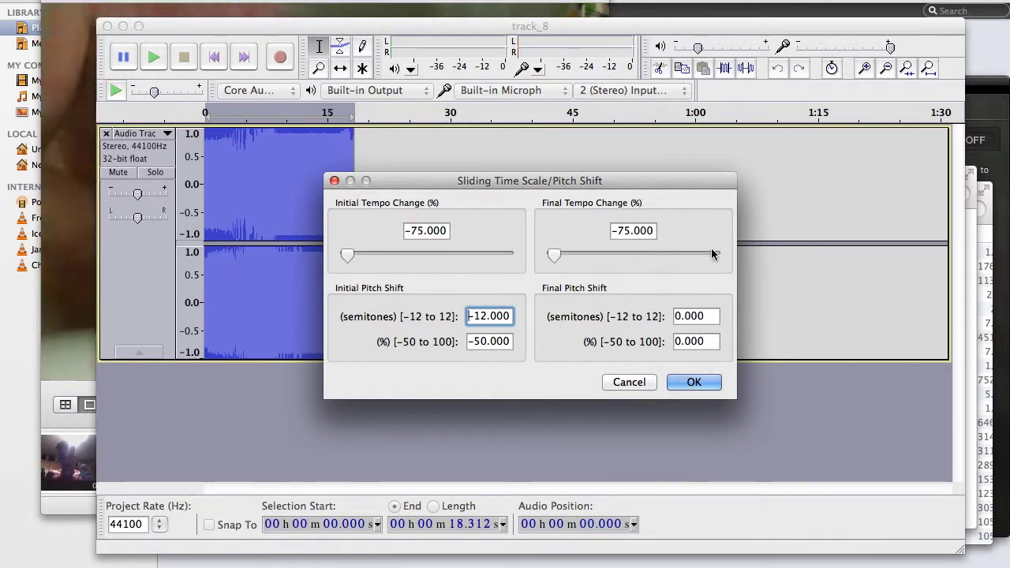
left_click_drag(745, 254, 728, 259)
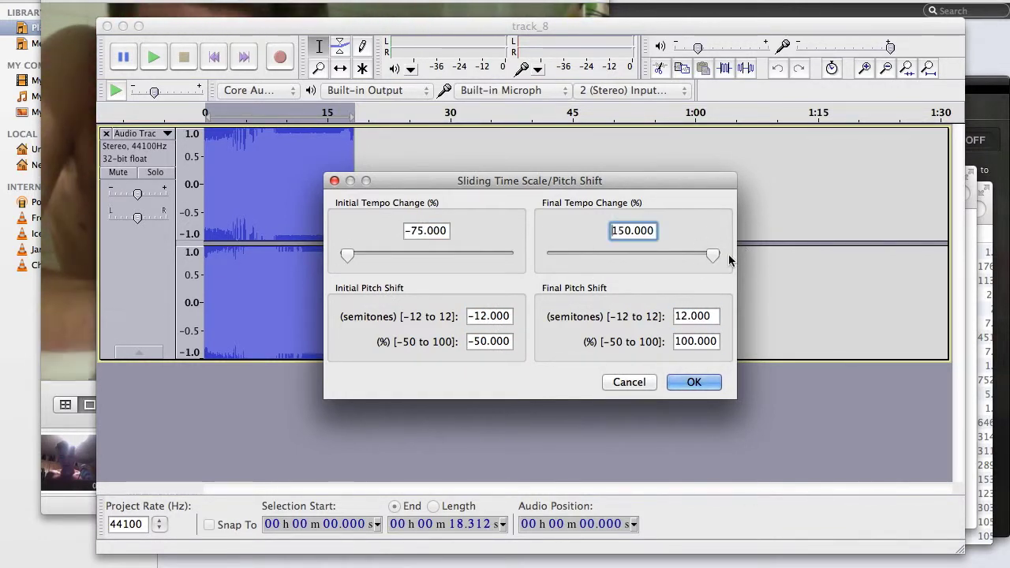
left_click(693, 382)
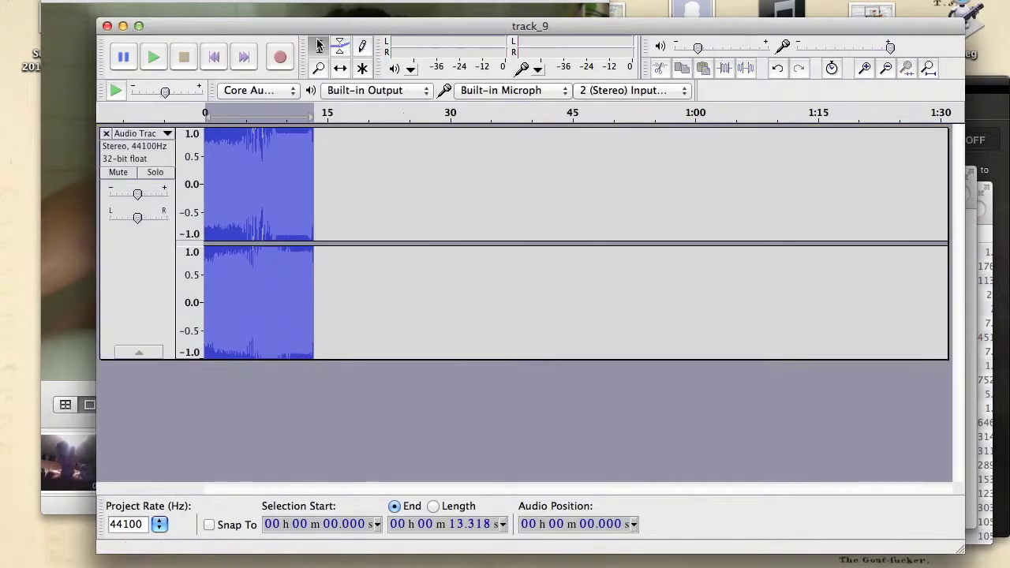
Start exporting track_9 up to its metadata and add "metadata may be track 7" to the Track 8 notes in fiasconotes
left_click(126, 0)
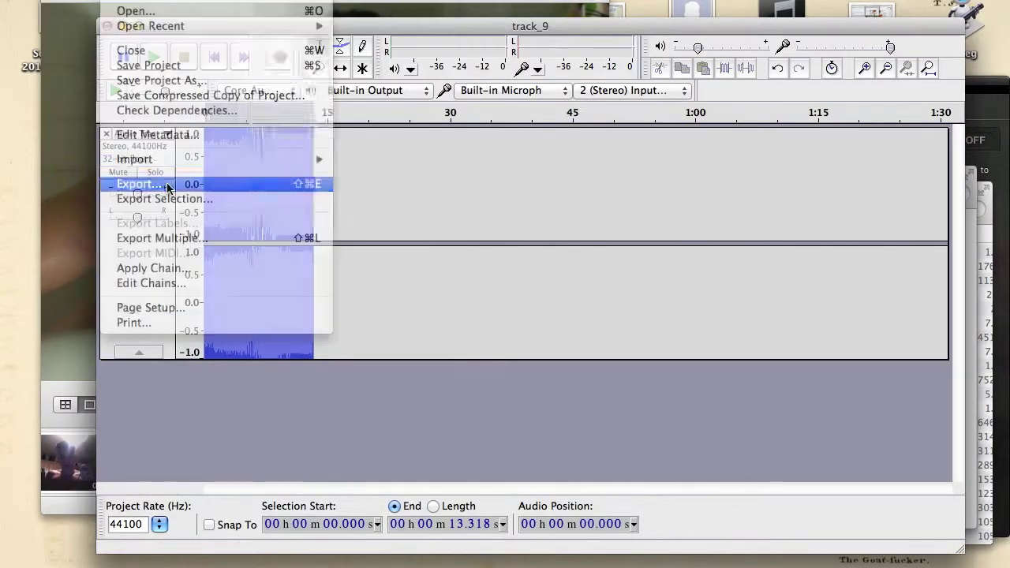
left_click(167, 184)
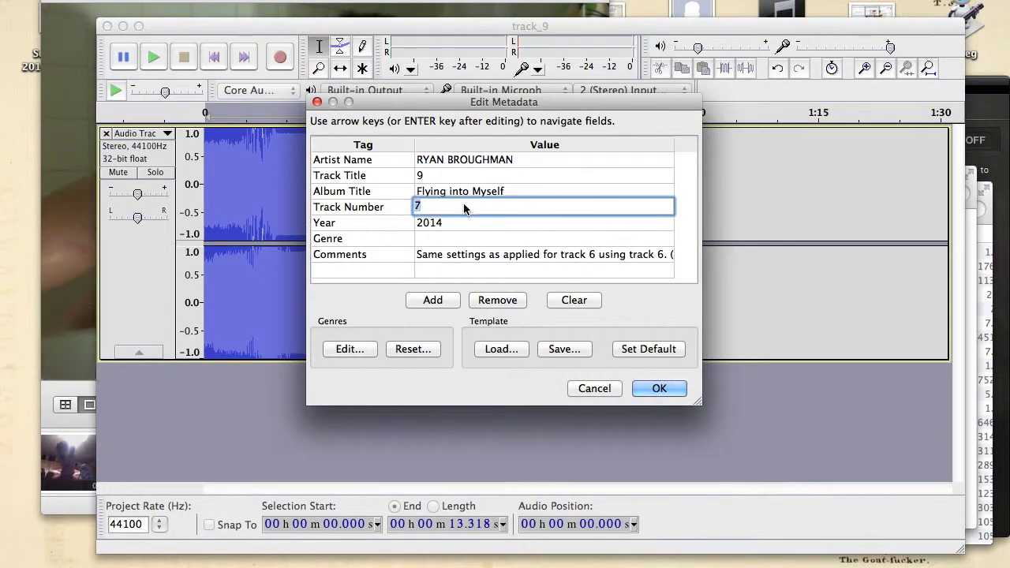
key("super+Tab")
scroll(329, 305, "down", 10)
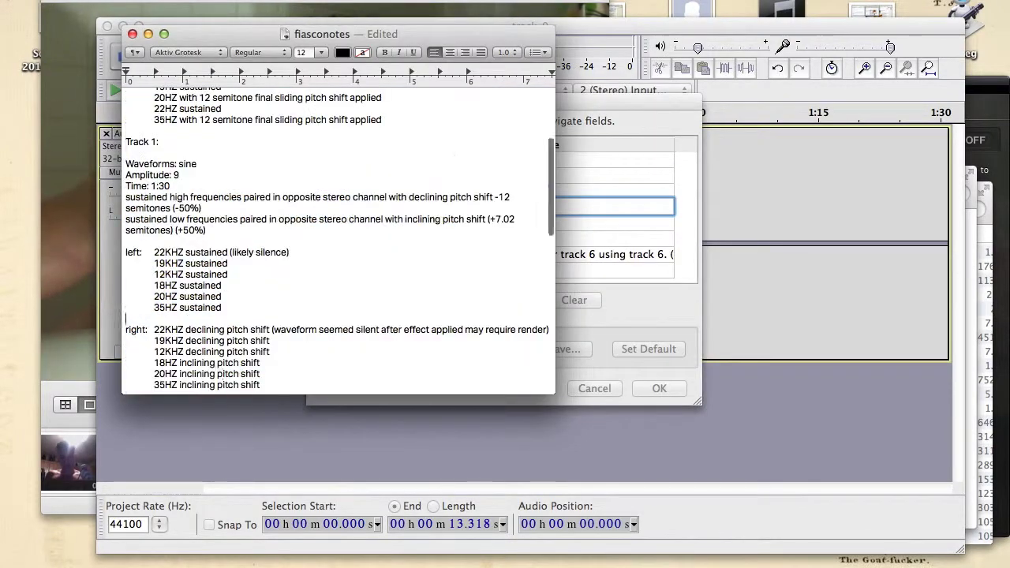
type("ma")
type("tadata may be track 7")
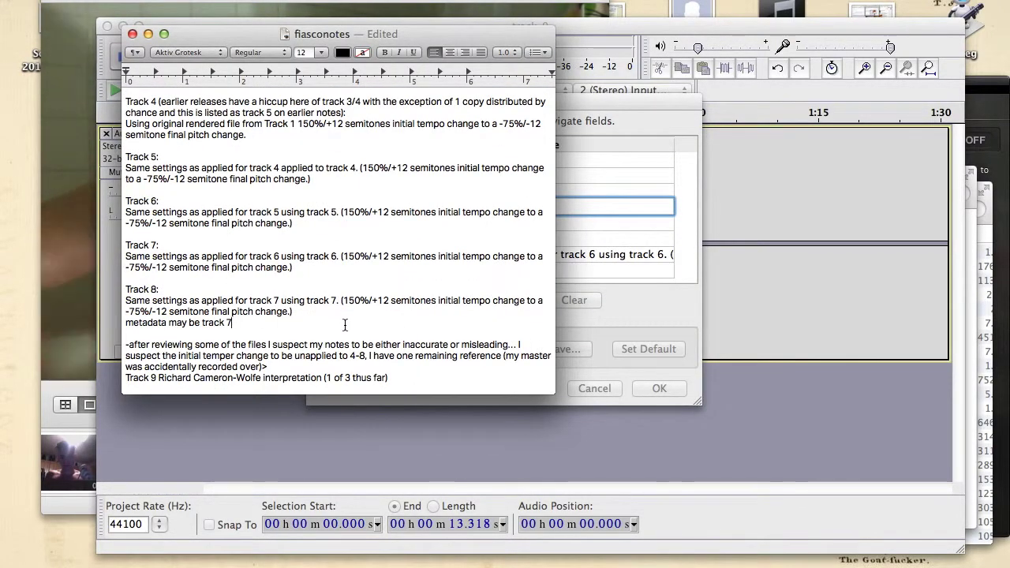
Add a "track 9:" entry to fiasconotes and begin its settings line, "Same settings as applied for track 8 using track 8"
key("Return")
key("Return")
type("track 9:")
key("Return")
key("Return")
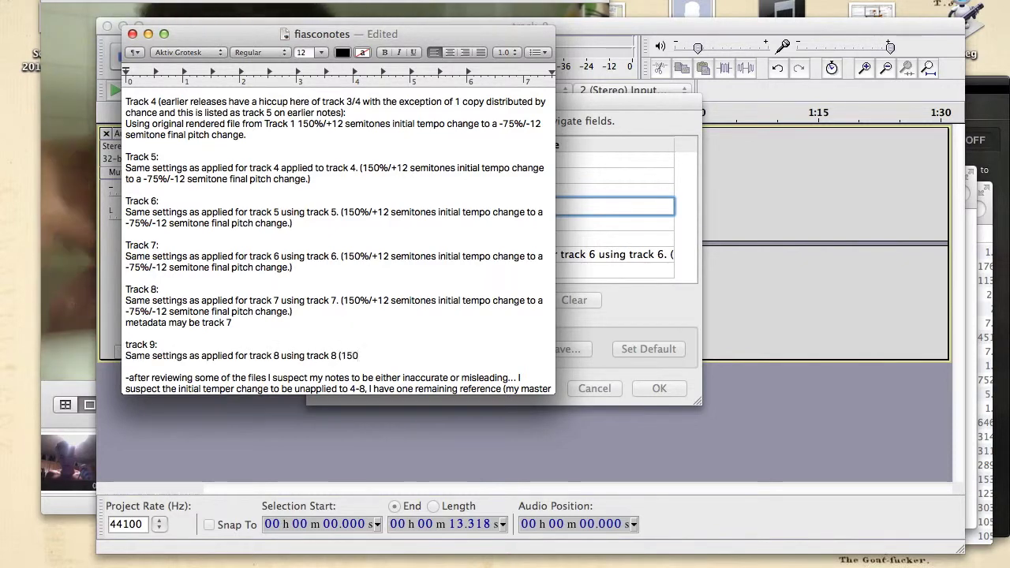
Set track_9's metadata to track number 9 with comments reading "Same settings as applied for track 8 using track 8", and confirm the export
left_click(595, 251)
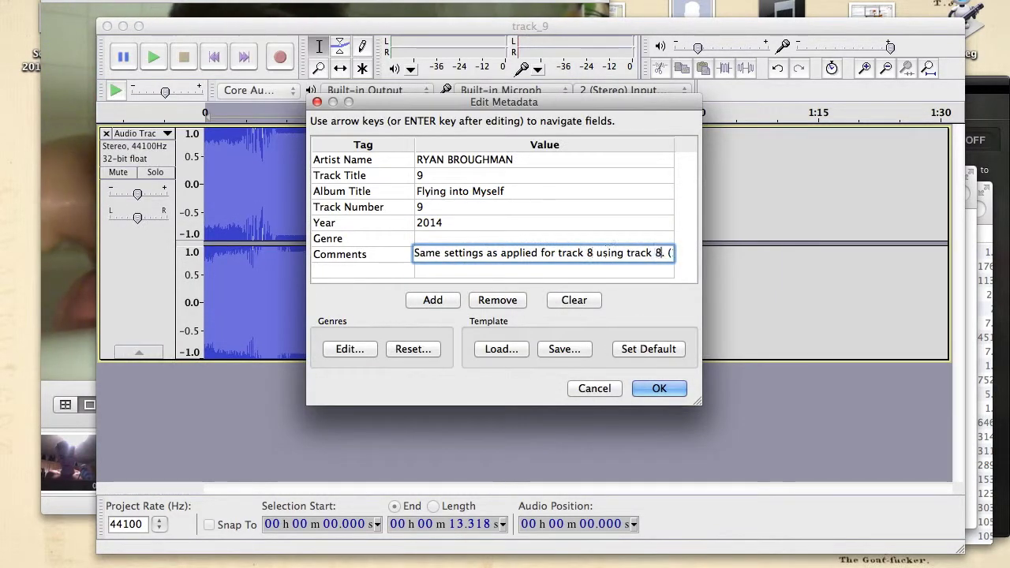
left_click(659, 388)
Complete fiasconotes' track 9 settings with 150%/+12 initial tempo and -75%/-12 semitone final pitch change, and add Track 10 as the second RCW exploration
key("super+Tab")
key("super+BackSpace")
type("Same settings as applied for track 8 using track 8 (150%/+12 semitones initial tempo change to a -75%/-12 semitone final pitch change.)")
key("super+z")
left_click(141, 1)
left_click(187, 80)
type("Same settings as applied for track 8 using track 8 (150%/+12 semitones initial tempo change to a -75%/-12 semitone final pitch change).")
key("Return")
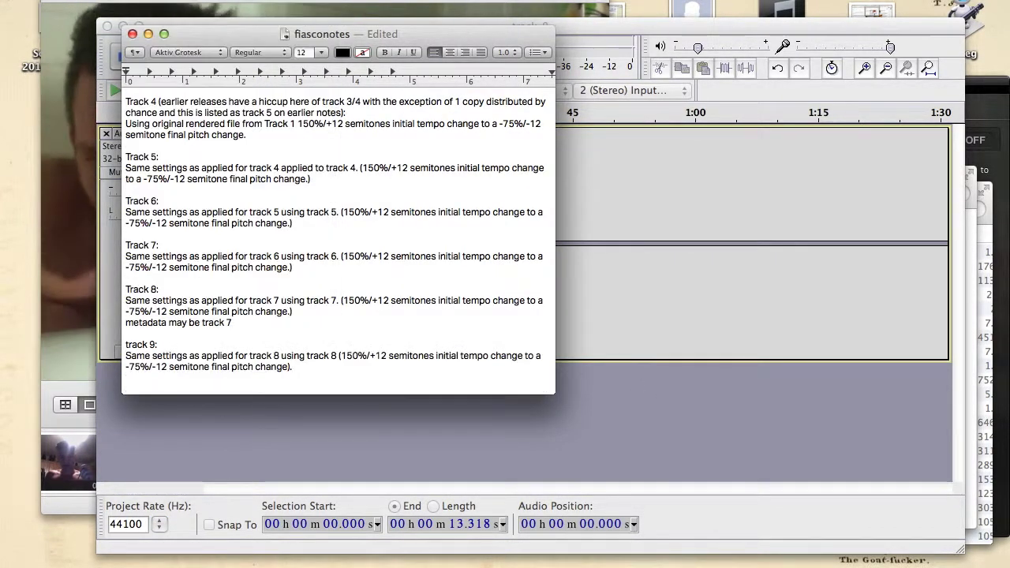
key("Return")
type("Track 10: My second exploration attempt at RCW's vocal composing of his first")
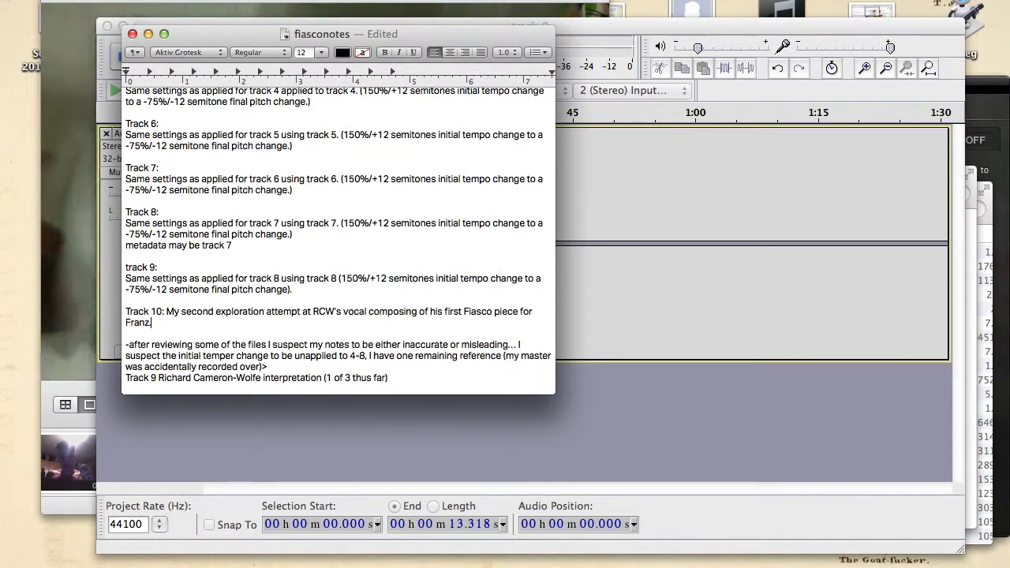
Switch back to Audacity and close the track_9 window without saving changes
key("super+Tab")
left_click(108, 27)
left_click(442, 180)
Switch to Finder and go from the wav folder back up to the audio folder
key("super+Tab")
key("Tab")
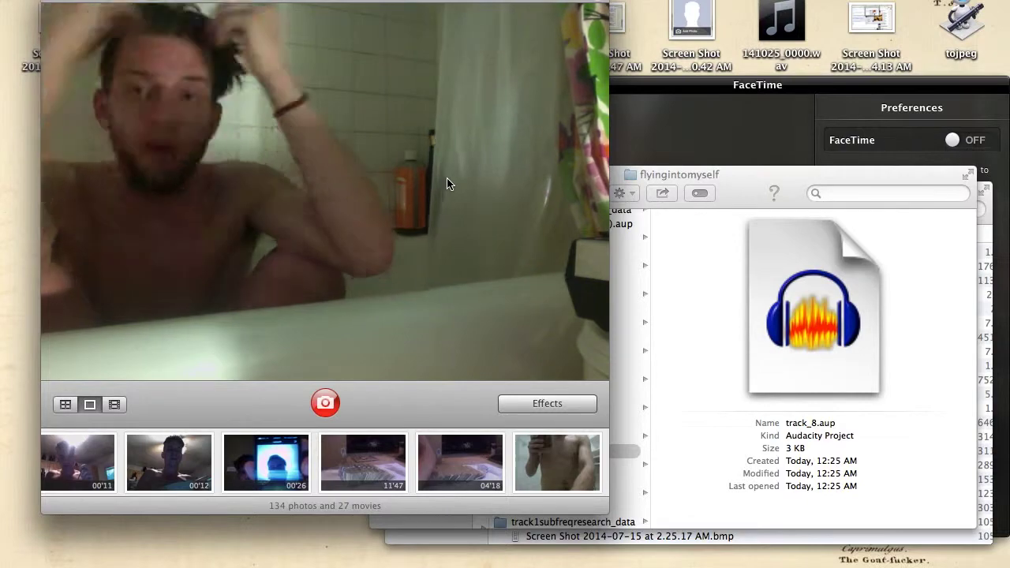
key("super+Tab")
key("Tab")
key("Tab")
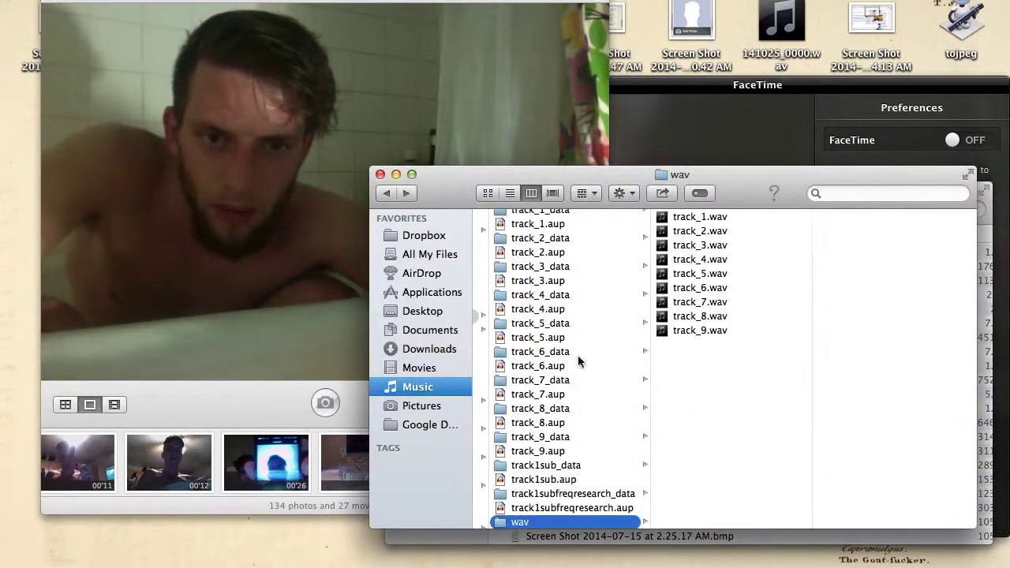
key("Left")
scroll(535, 374, "down", 10)
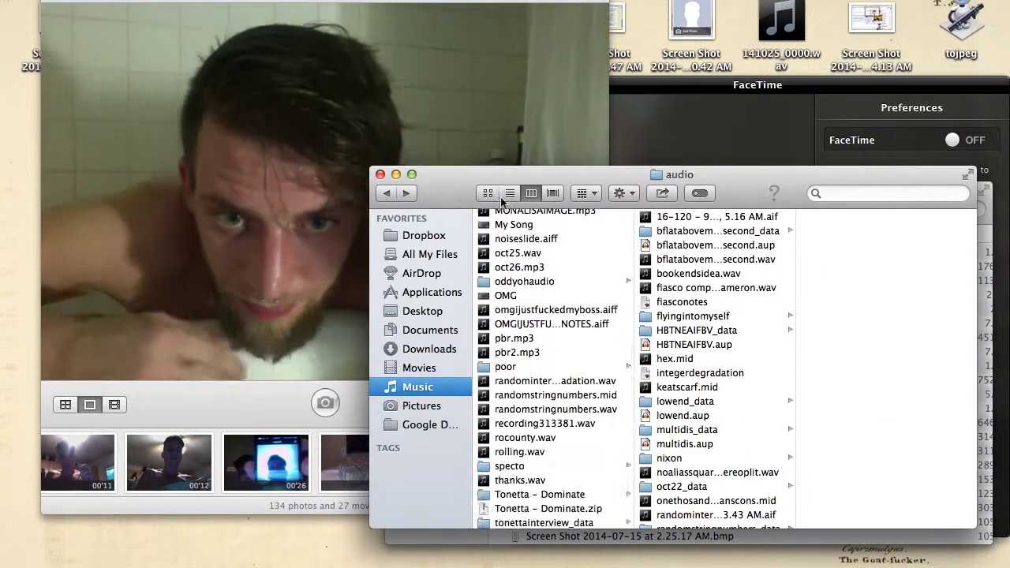
List the audio folder's files by date, open the notation RTF document dated Sep 10, 2014 and close it again
left_click(510, 193)
scroll(568, 289, "down", 2)
scroll(566, 288, "down", 4)
left_click(568, 416)
scroll(557, 387, "down", 2)
key("super+w")
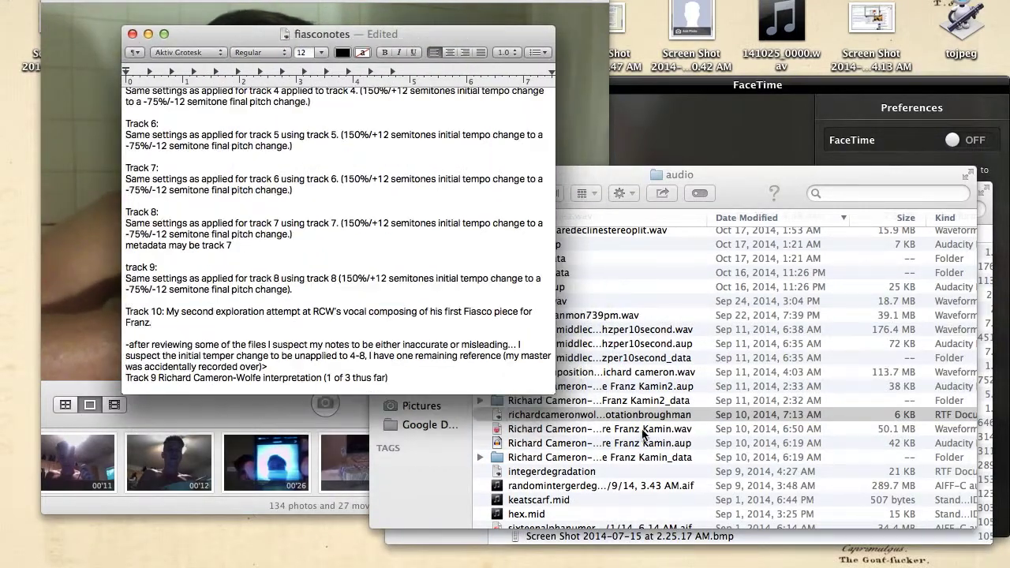
Open the 50.1 MB WAV recording dated Sep 10, 2014 in Audacity, play it and raise the volume
double_click(569, 428)
key("space")
key("super+Tab")
key("XF86AudioRaiseVolume")
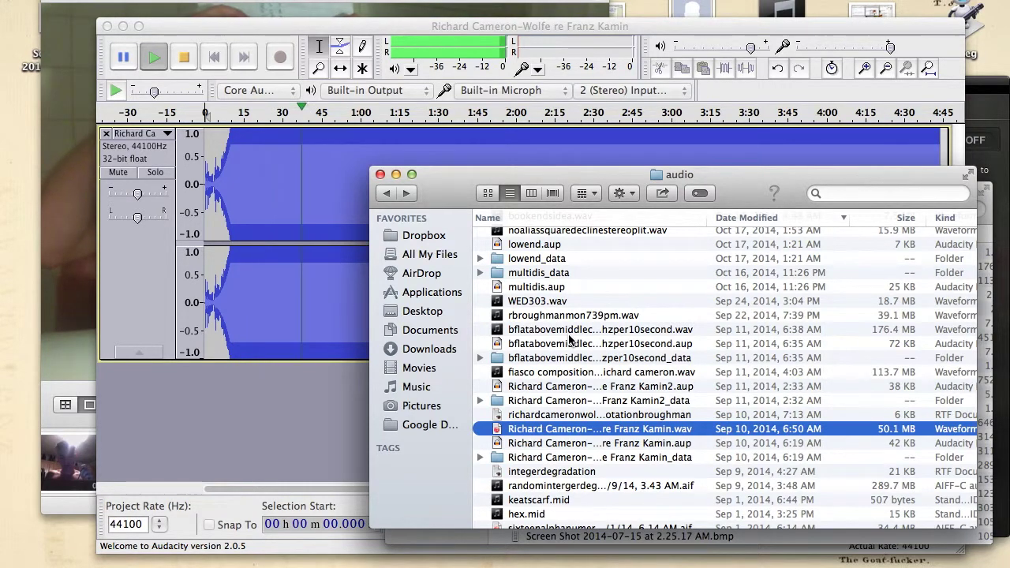
Return to Audacity and quit it without saving the opened recording
key("super+Tab")
key("super+Tab")
key("super+Tab")
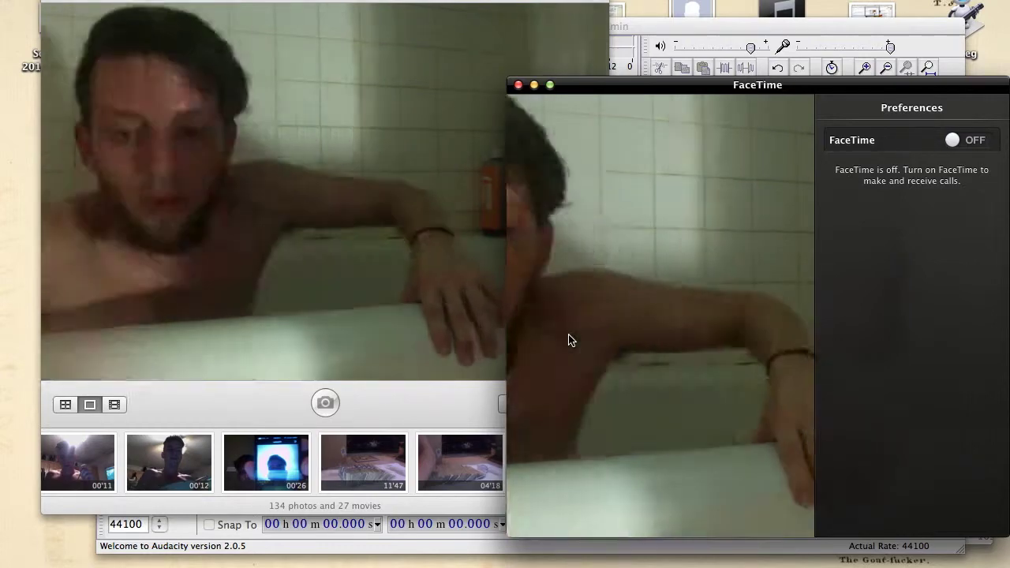
key("super+Tab")
key("super+Tab")
key("super+Tab")
key("super+Tab")
key("super+Tab")
key("super+Tab")
key("super+q")
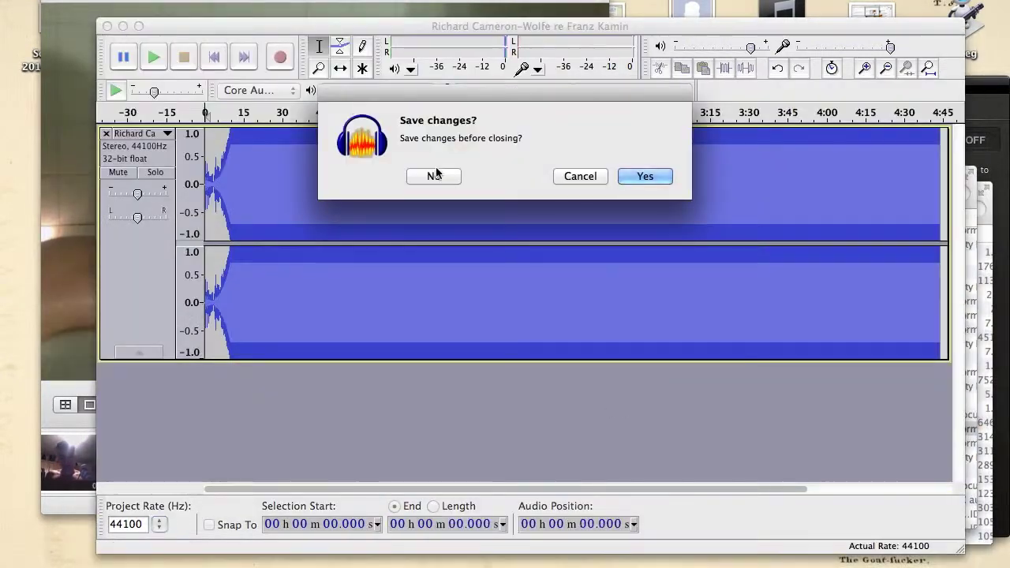
left_click(435, 175)
Open a second Finder window and navigate through Music, audio and flyingintomyself to the wav folder
key("super+n")
left_click(450, 418)
left_click(540, 291)
left_click(735, 349)
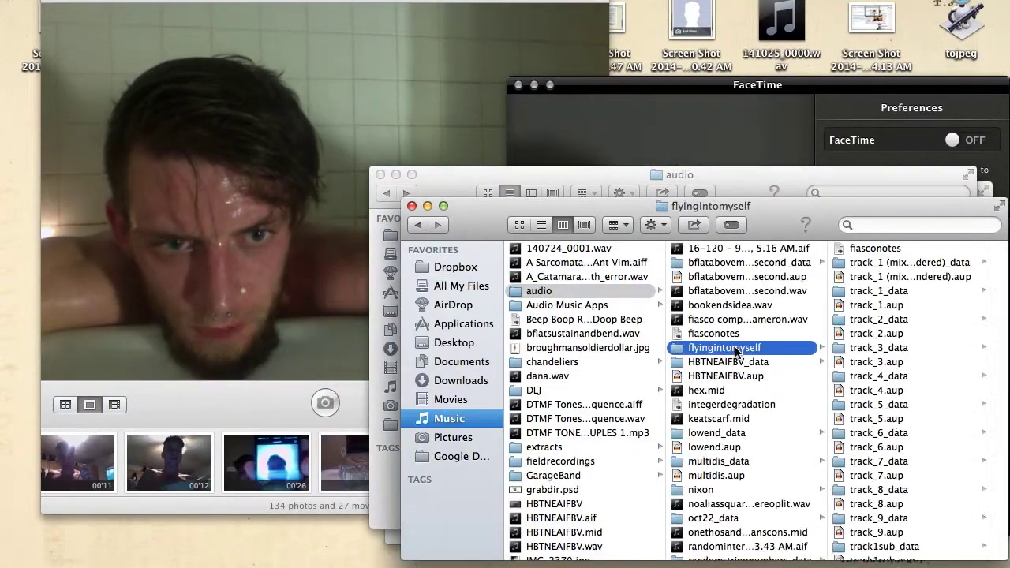
scroll(876, 505, "down", 3)
left_click(860, 552)
Place the new Finder window beside the audio list and put a copy of the 50.1 MB recording into the wav folder
left_click_drag(756, 214, 512, 293)
left_click(600, 429)
left_click_drag(600, 429, 671, 566)
Duplicate WED303.wav in the audio folder and move the copy into the wav folder
key("super+Tab")
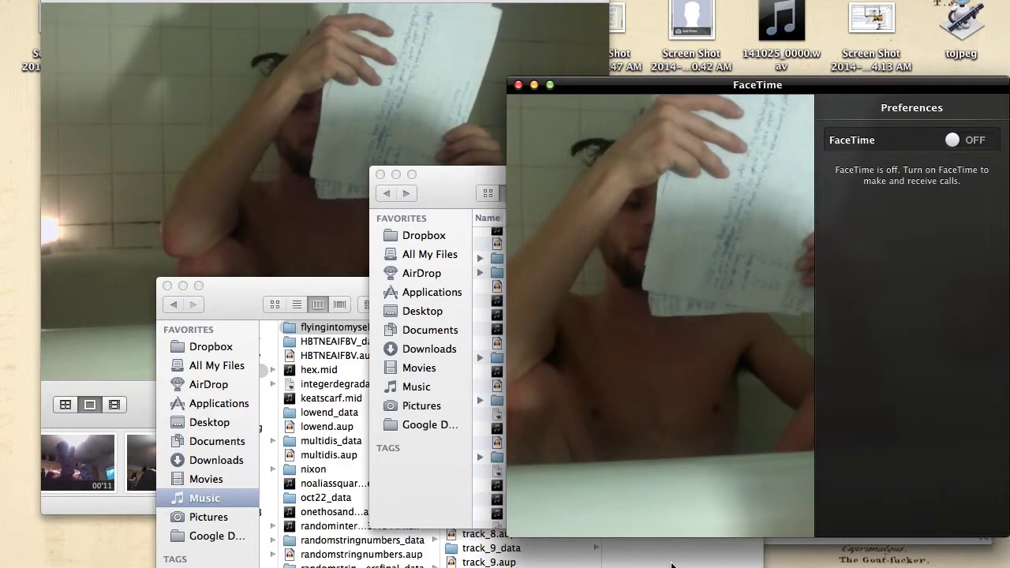
key("super+Tab")
left_click(556, 303)
key("super+d")
left_click_drag(558, 305, 691, 561)
Find the original 50.1 MB WAV recording in the audio folder, open it with Audacity and play it
scroll(338, 472, "down", 2)
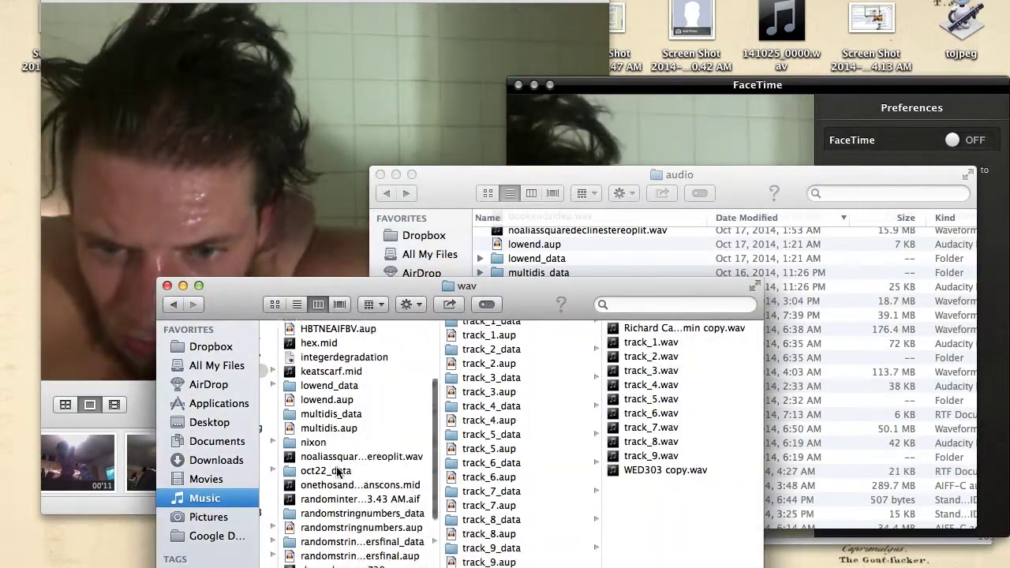
scroll(338, 472, "down", 5)
left_click(347, 465)
left_click(364, 476)
right_click(368, 476)
mouse_move(537, 310)
left_click(816, 344)
key("space")
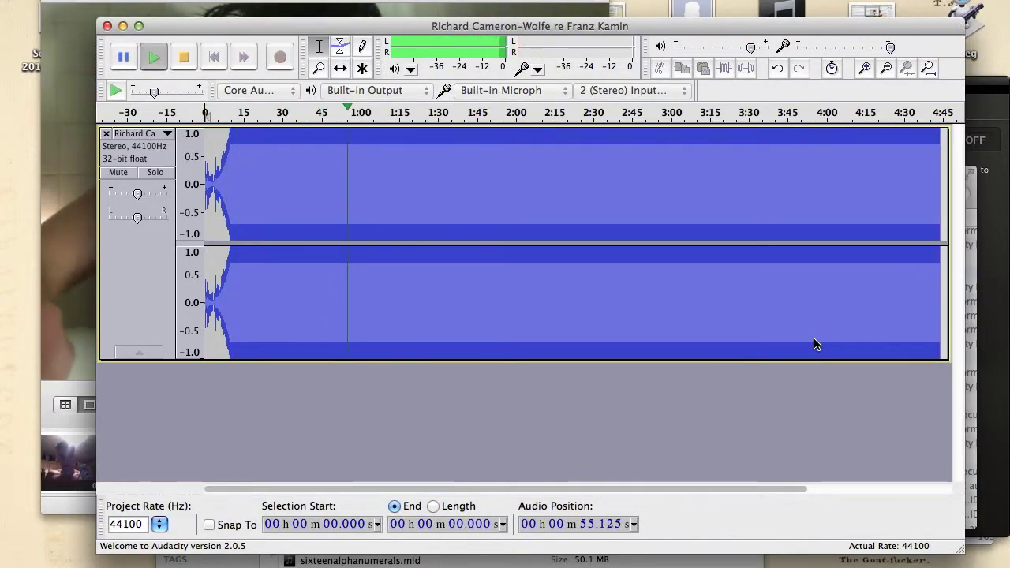
Quit Audacity without saving, duplicate the 50.1 MB recording in the audio folder and try to move the copy to the wav folder
key("super+q")
left_click(447, 176)
key("super+d")
left_click_drag(340, 447, 636, 347)
left_click(308, 286)
left_click(545, 181)
left_click(543, 177)
left_click(315, 287)
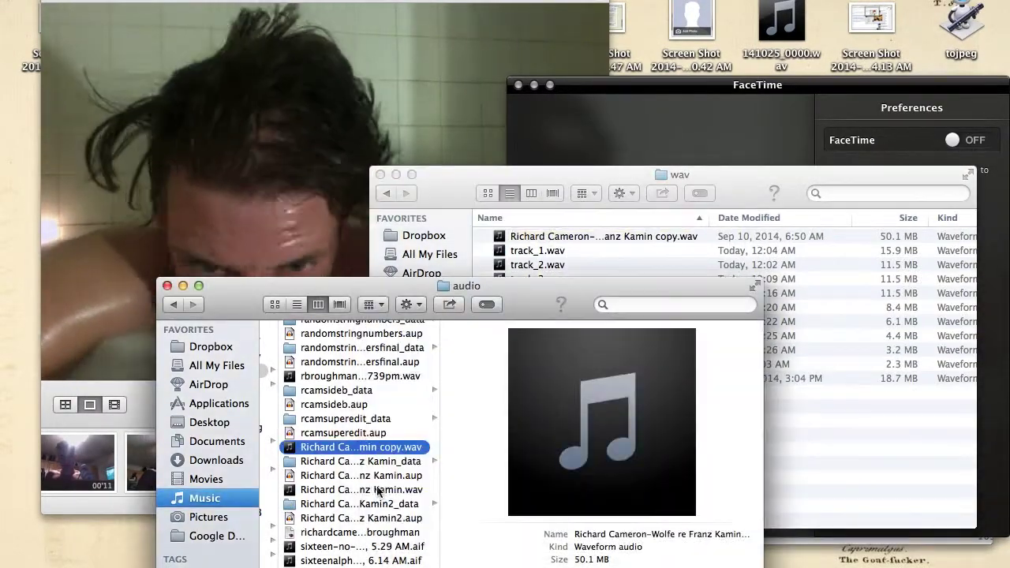
Open rcamsuperedit.aup from the audio folder in Audacity, play it from the start and quit Audacity
left_click(379, 490)
scroll(371, 483, "down", 3)
left_click(351, 466)
left_click(352, 478)
scroll(353, 478, "up", 5)
double_click(363, 464)
left_click(214, 59)
key("space")
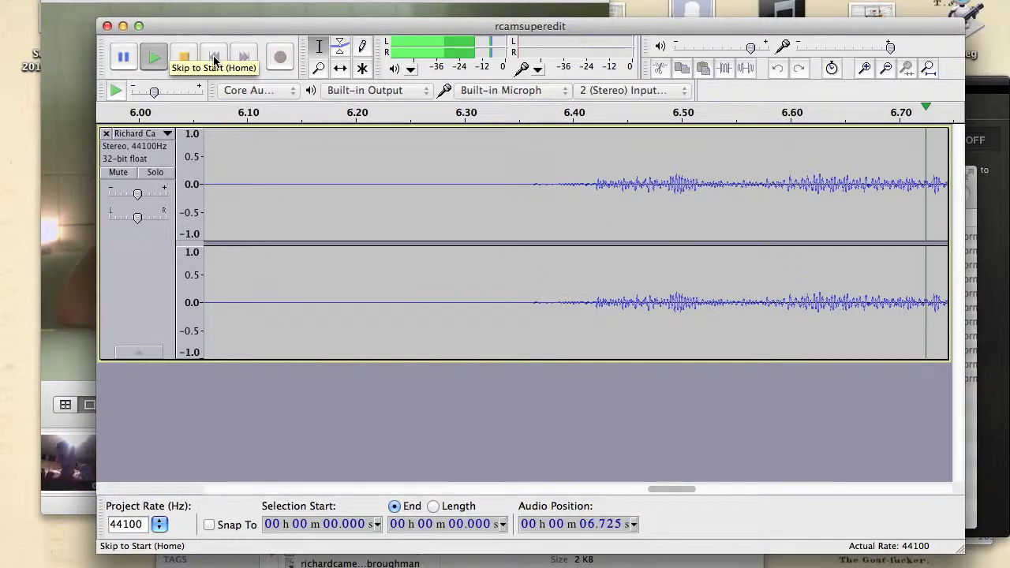
key("super+q")
Find the fiasco composition WAV in the audio folder, duplicate it and move the copy into the wav folder
scroll(354, 443, "up", 4)
left_click(375, 411)
scroll(371, 406, "up", 5)
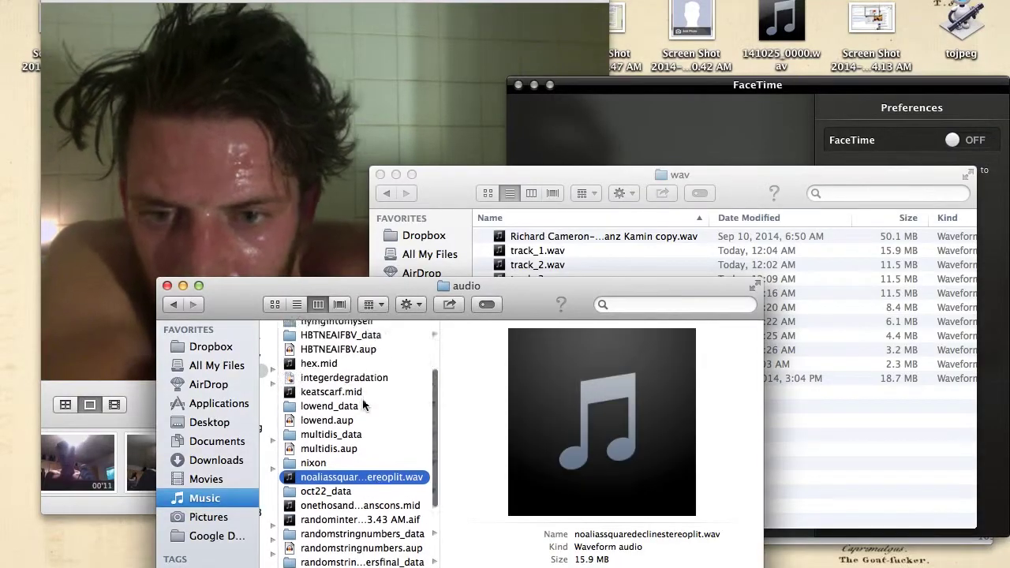
left_click(388, 368)
key("super+d")
left_click_drag(374, 366, 875, 433)
left_click(868, 437)
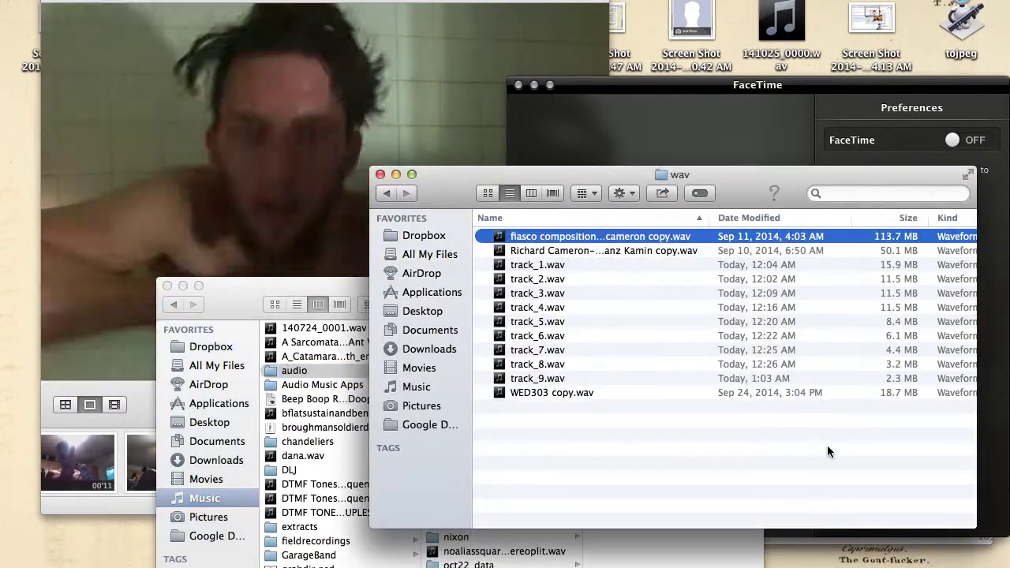
Prefix the name of WED303 copy.wav in the wav folder with track_11
left_click(291, 282)
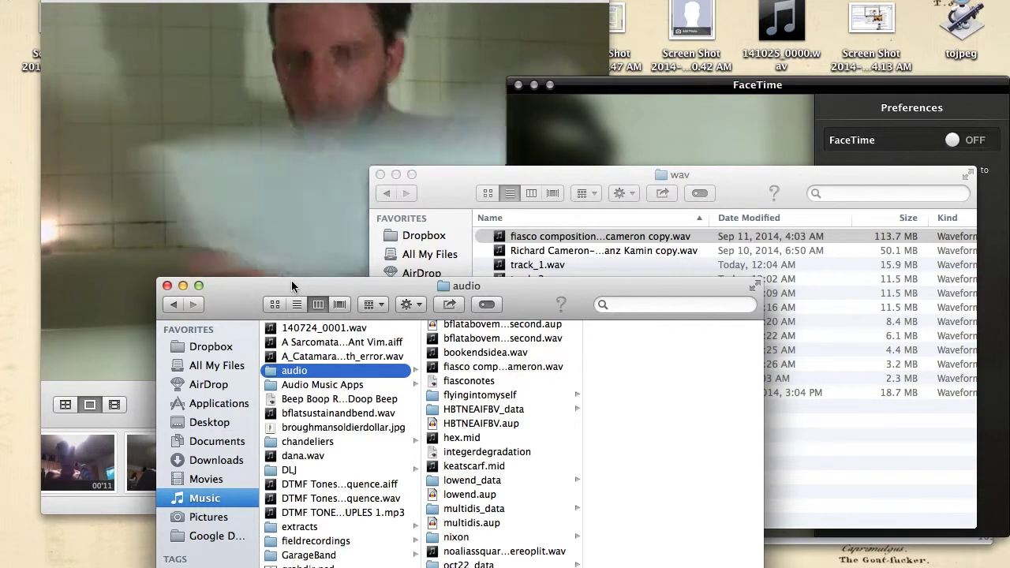
left_click(512, 392)
key("Return")
left_click(512, 392)
type("track_11")
Prefix the name of the fiasco composition copy in the wav folder with track_10
left_click(512, 237)
key("Return")
left_click(512, 237)
type("track_10")
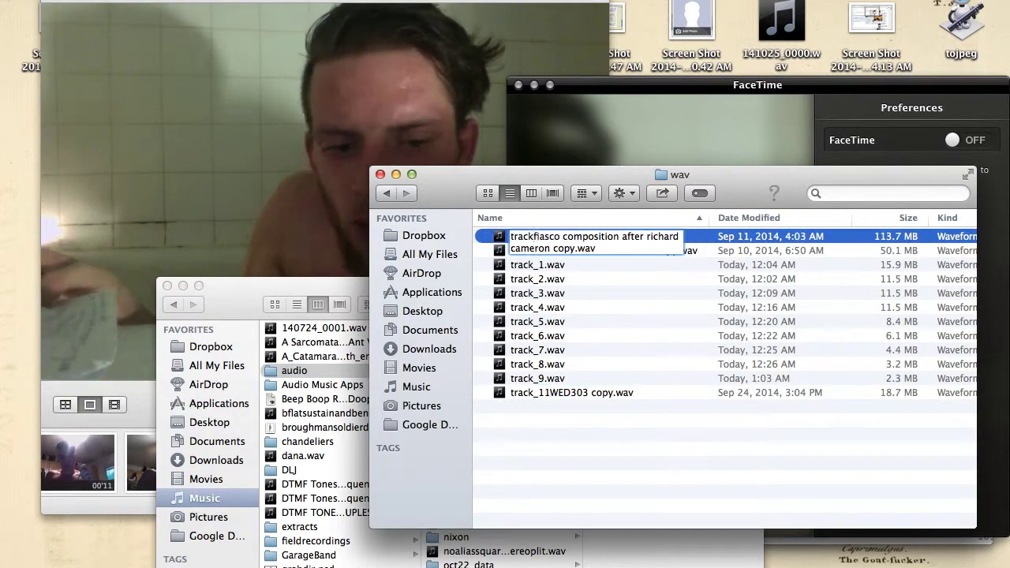
Prefix the name of the 50.1 MB recording's copy in the wav folder with track_12
left_click(570, 251)
key("Up")
key("Return")
key("Up")
type("track_12")
key("Return")
key("super+Tab")
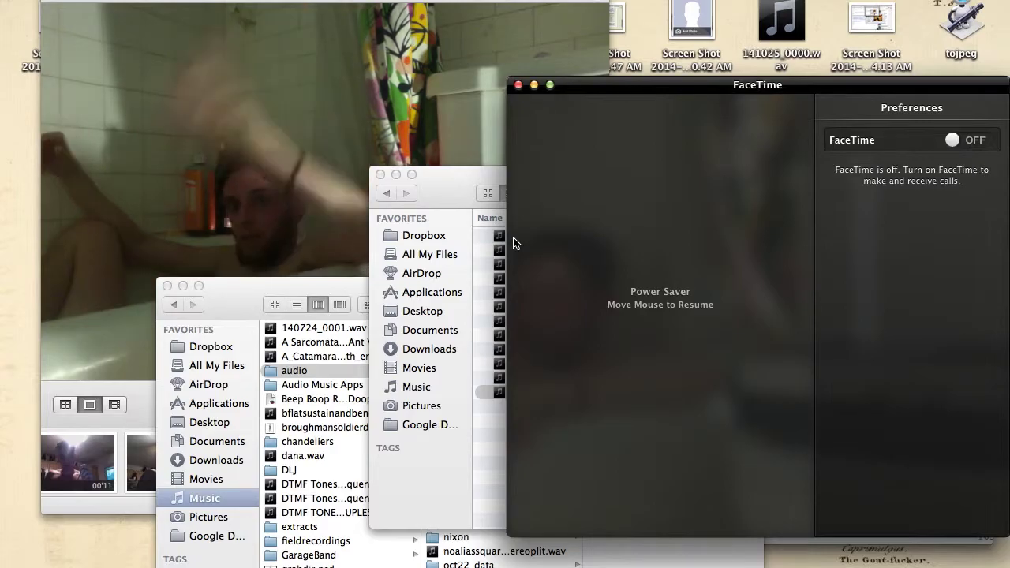
key("super+Tab")
key("super+Tab")
key("super+Tab")
key("super+Tab")
key("super+Tab")
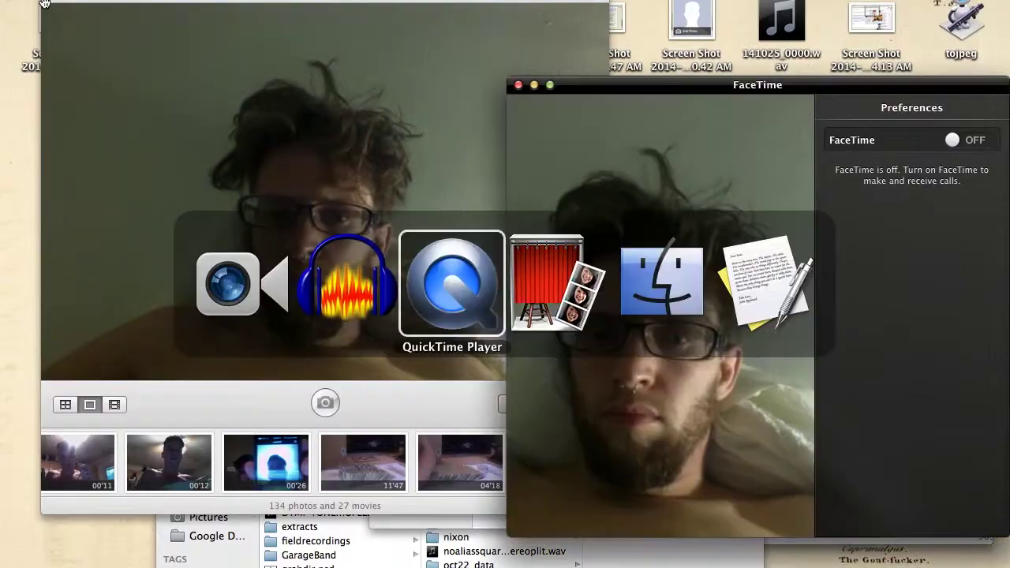
key("super+Tab")
key("super+Tab")
key("super+Tab")
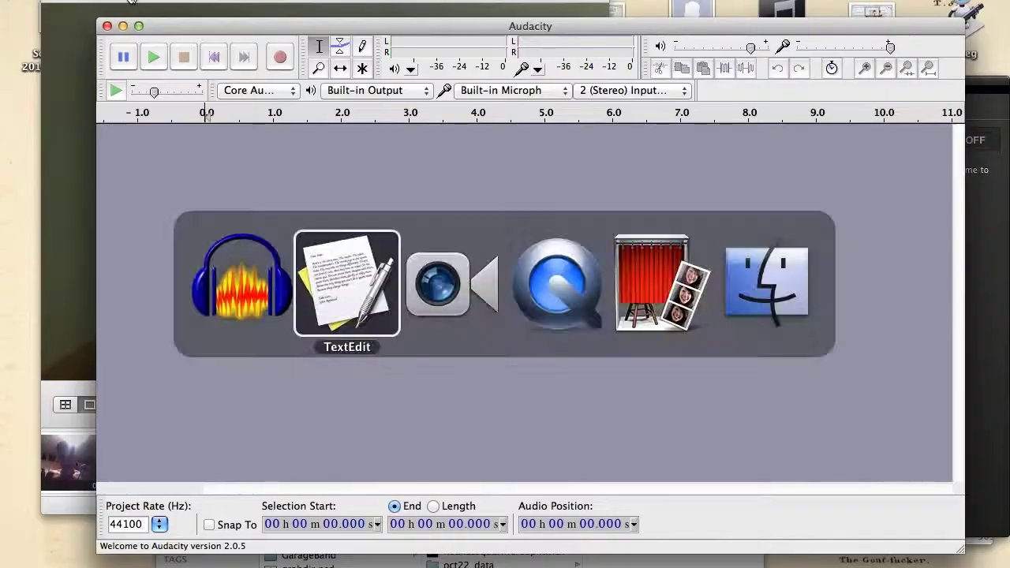
key("super+Tab")
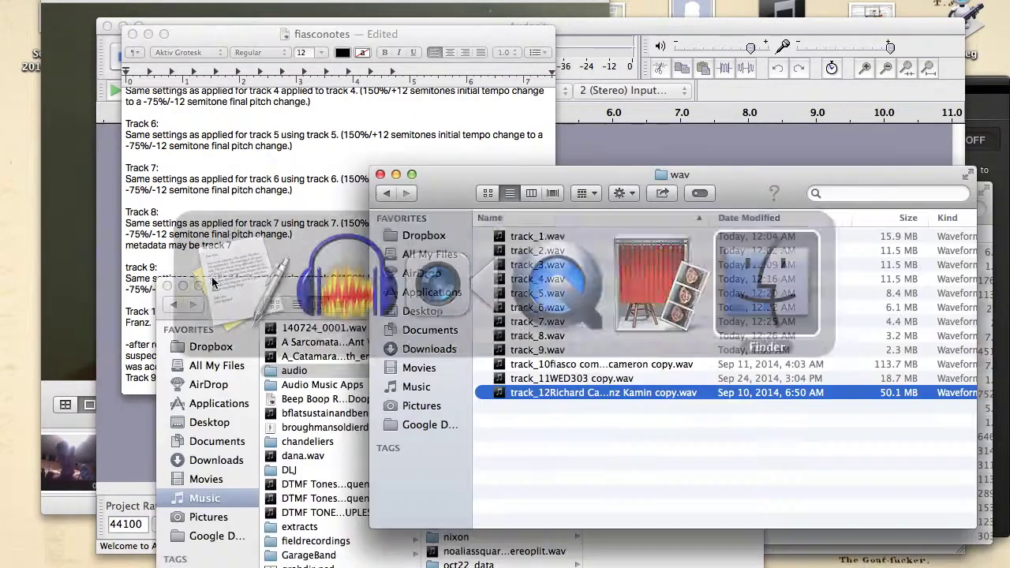
Switch to fiasconotes and replace the last line, the old Track 9 interpretation note, with "Track 11: Wed303 include youtube link."
key("super+Tab")
left_click_drag(404, 378, 118, 378)
key("BackSpace")
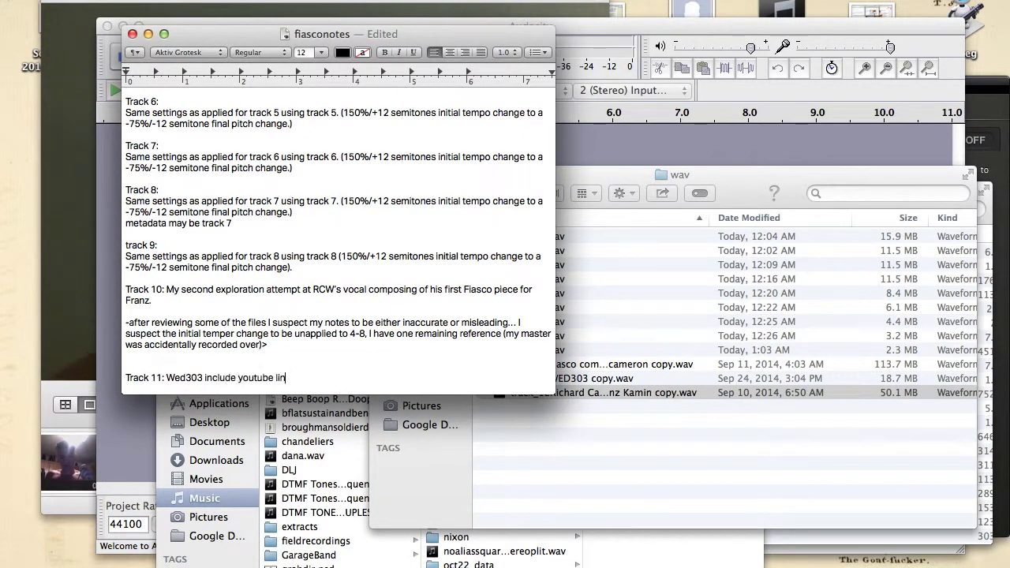
type("nk.")
key("Return")
key("Return")
Add "Track 12: First Exploration of RCW vocal notation." to fiasconotes and start a Track 13 entry
type("Track 12:")
type(".")
key("Return")
key("Return")
type("Track 13")
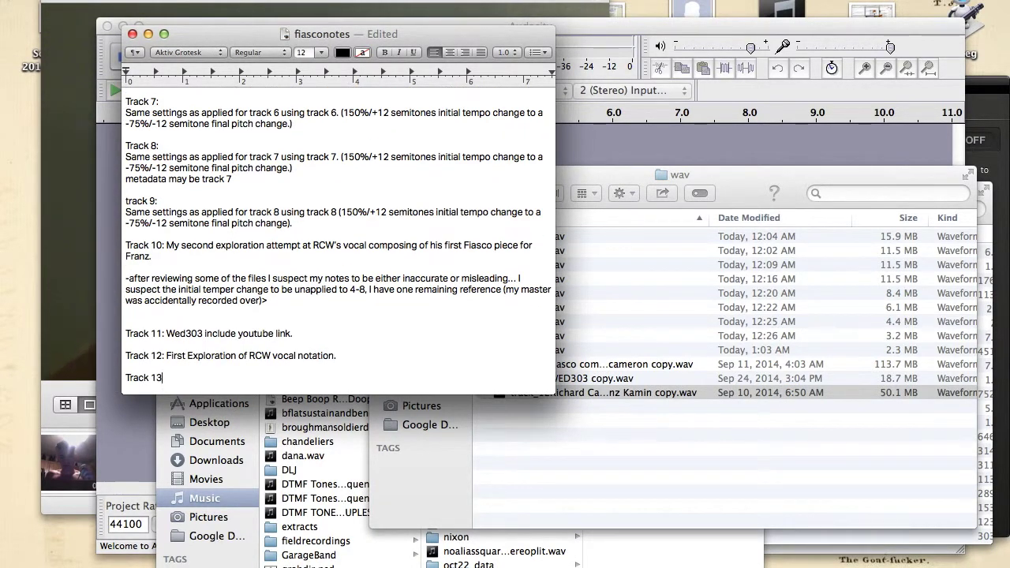
Switch to Audacity and set the Tone Generator's frequency to 19000 Hz for a 1 min 30 s sine tone on a new mono track
key("super+Tab")
key("super+Tab")
key("super+Tab")
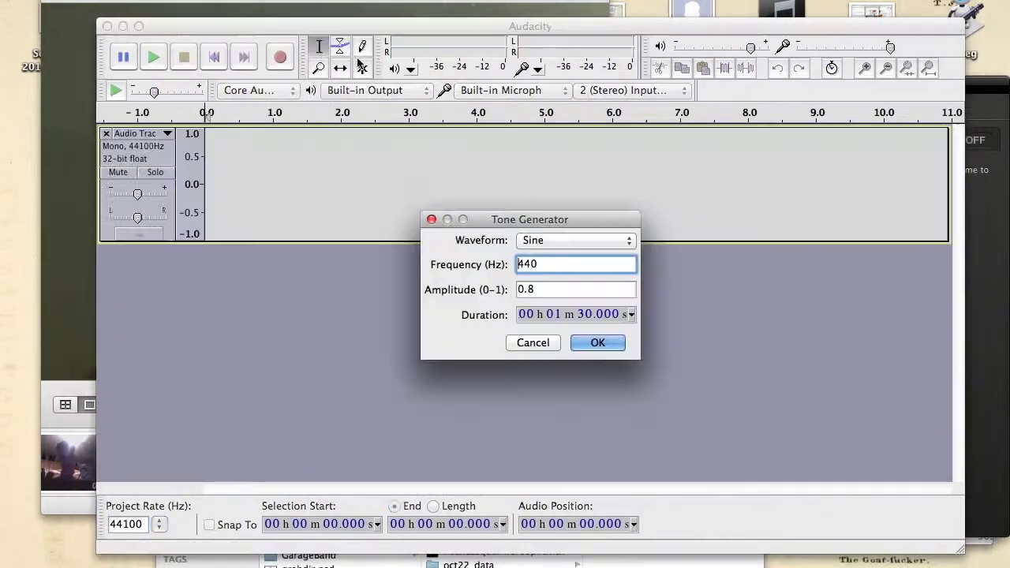
type("19000")
key("Tab")
Consult the handwritten sheet in FaceTime and complete fiasconotes' Track 13: left sustained 18 HZ sine wave, right 18 hz climb up 12 semitones
key("super+Tab")
left_click(202, 1)
left_click(358, 125)
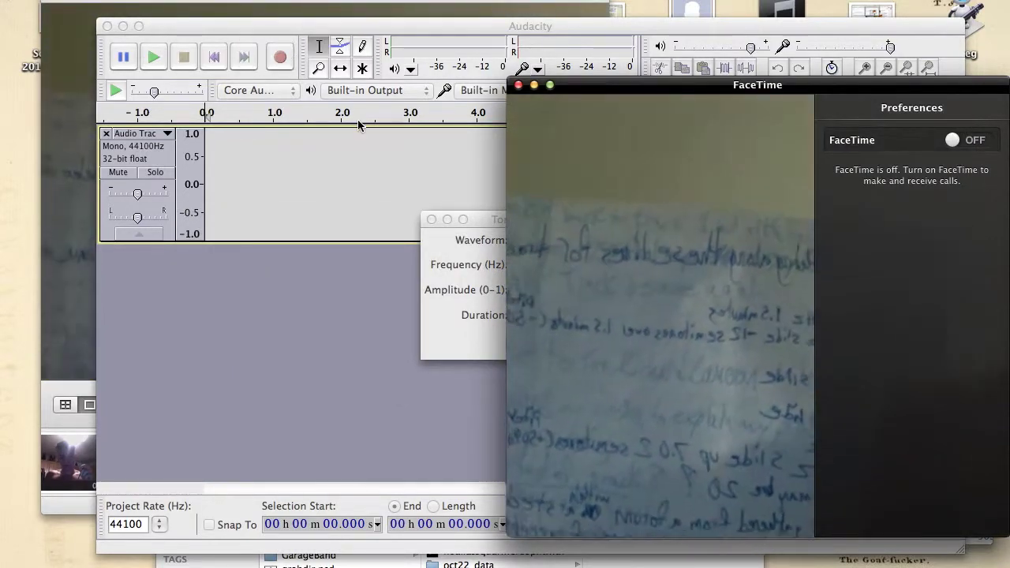
key("super+Tab")
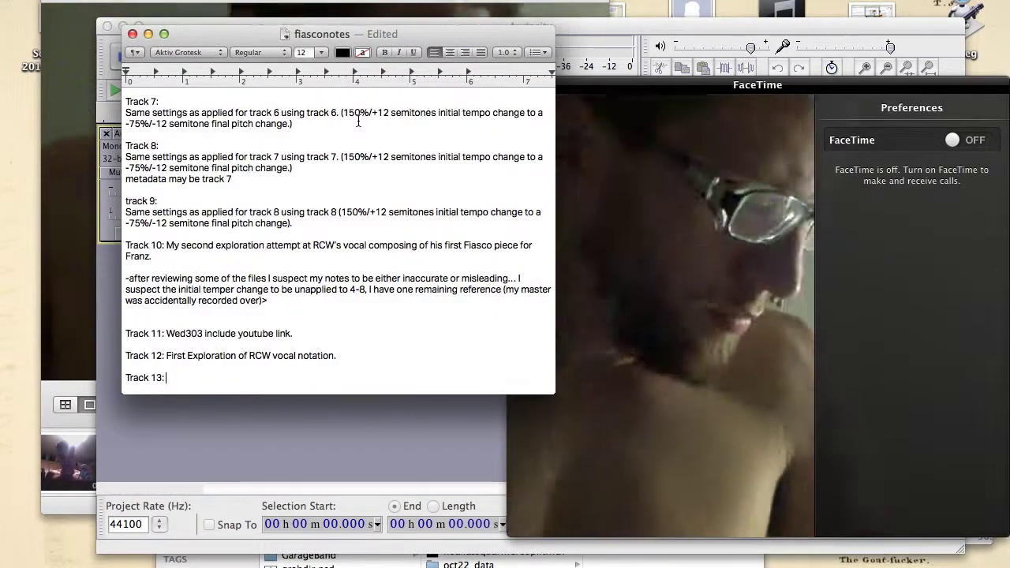
type("Left sustained 18 HZ sine wave right 18 hz climb up 12 semitones")
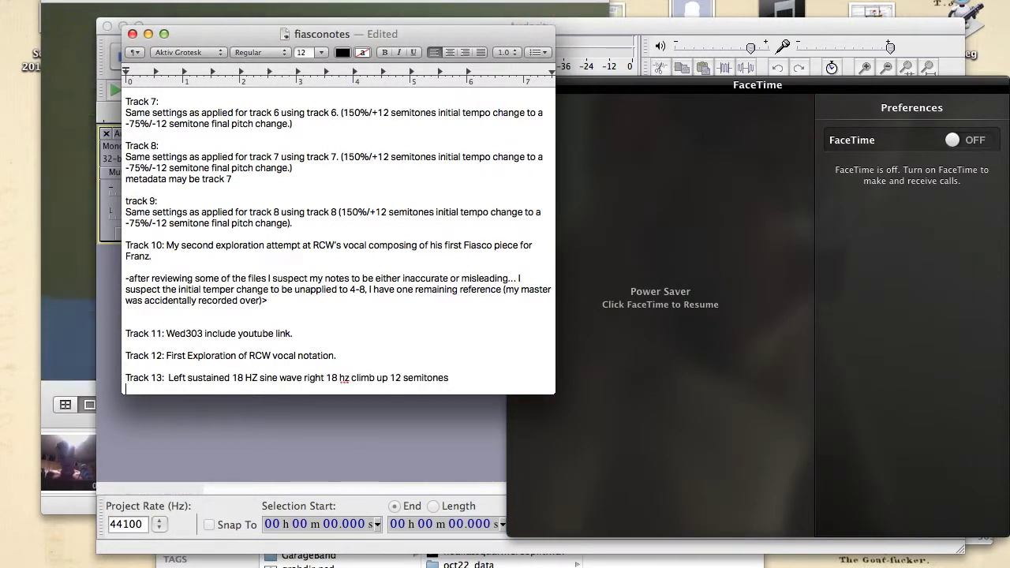
Below the Track 13 heading in fiasconotes, add a left line with 18Hz and a right line with "18Hz 12 semitone climb"
key("Return")
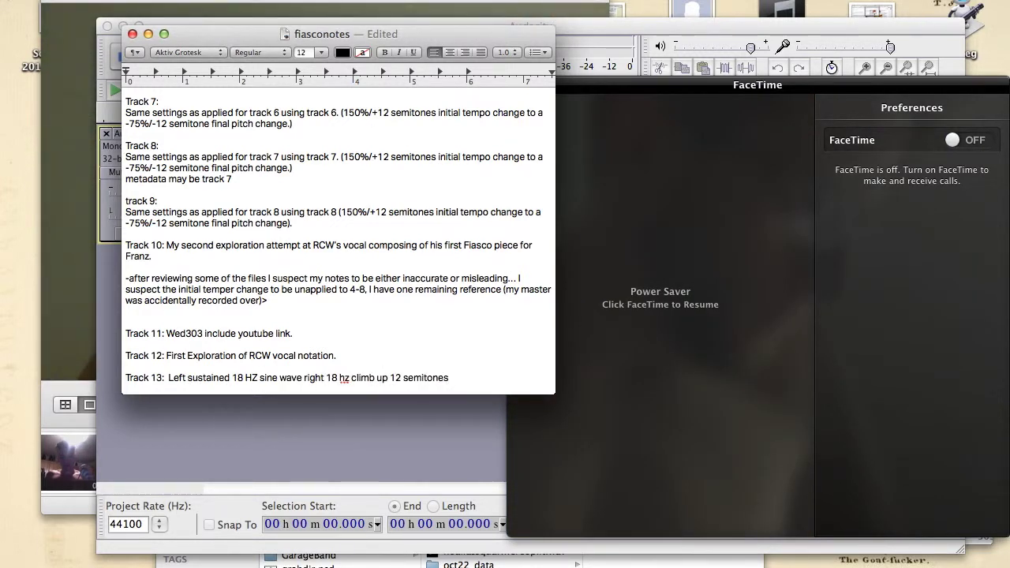
type("left")
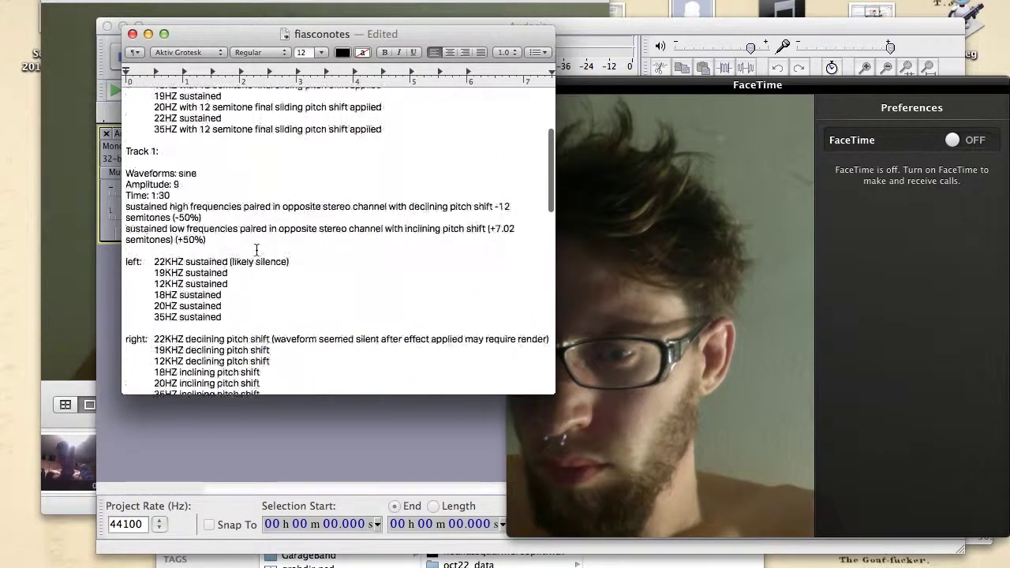
type(": 18Hz")
key("Return")
key("Return")
type("right 18Hz")
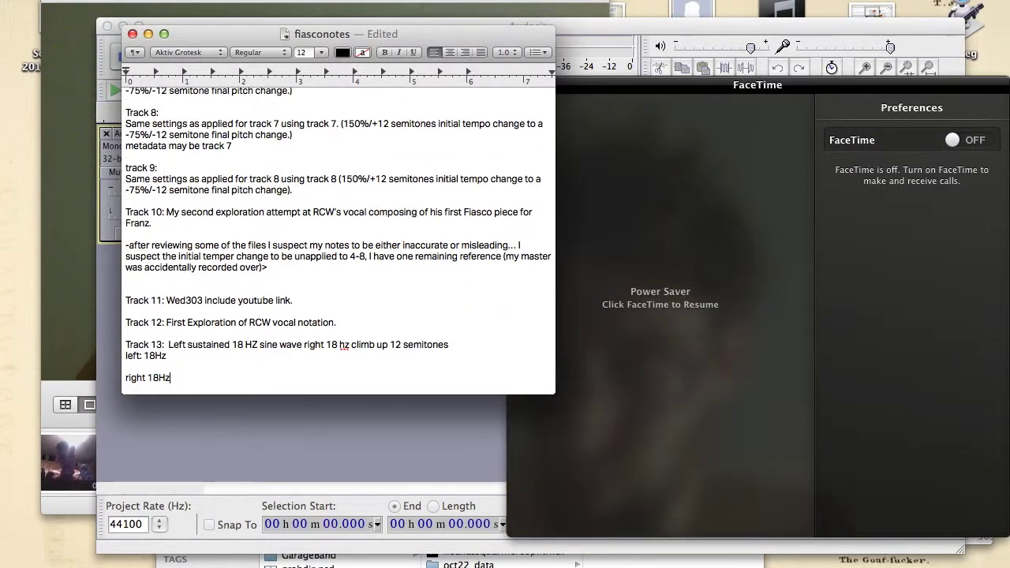
left_click_drag(383, 34, 711, 124)
type("12 semitone climb")
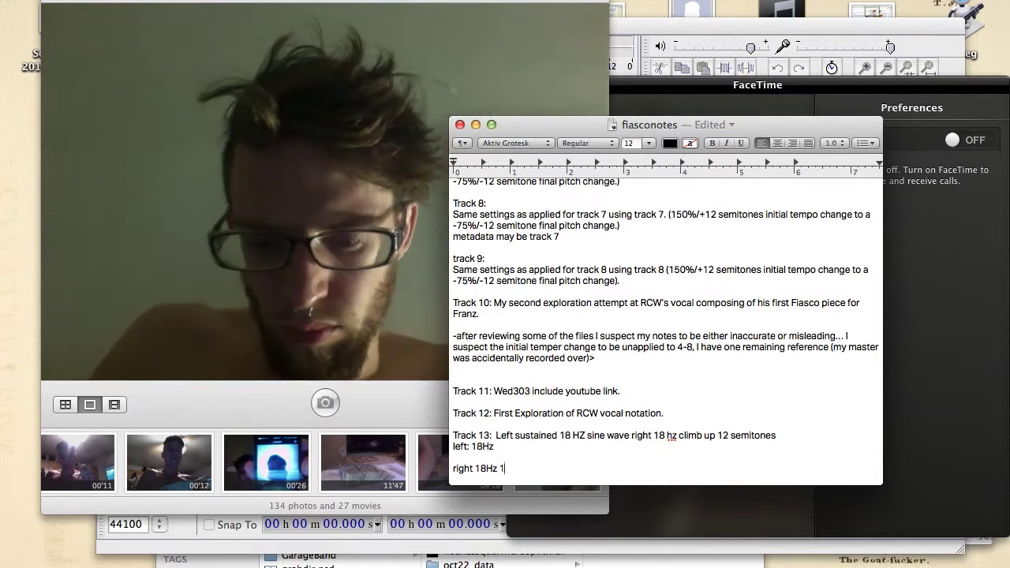
Format the Track 13 channel labels as "left:" and "right:", each followed by a tab before its 18Hz entry
left_click(471, 447)
key("BackSpace")
key("Tab")
key("Down")
key("Down")
key("Left")
key("Left")
key("BackSpace")
type(":")
key("Tab")
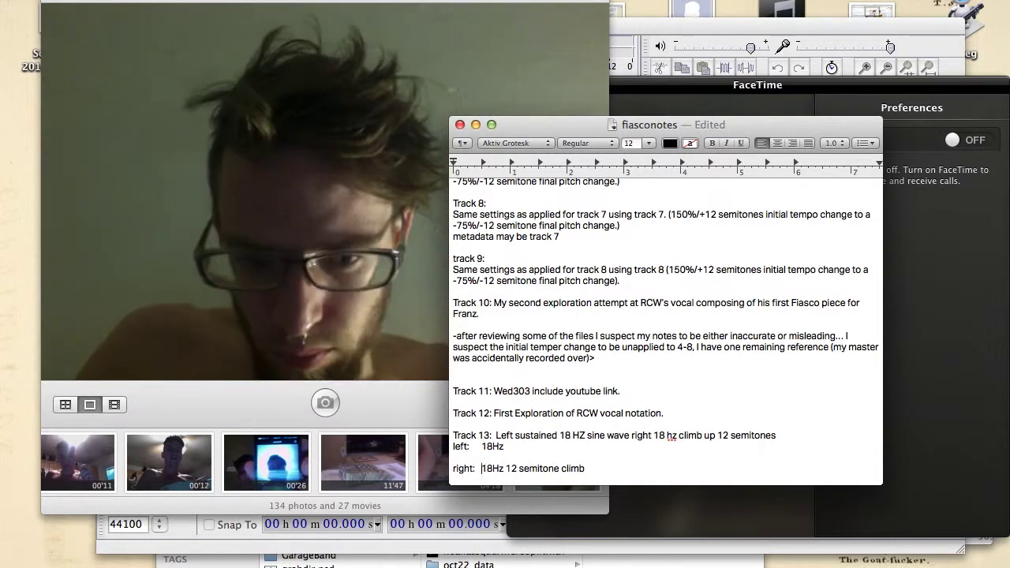
Switch to Audacity and apply Sliding Time Scale/Pitch Shift to the second 18 Hz track with a final pitch shift of 12 semitones
key("super+Tab")
left_click(530, 265)
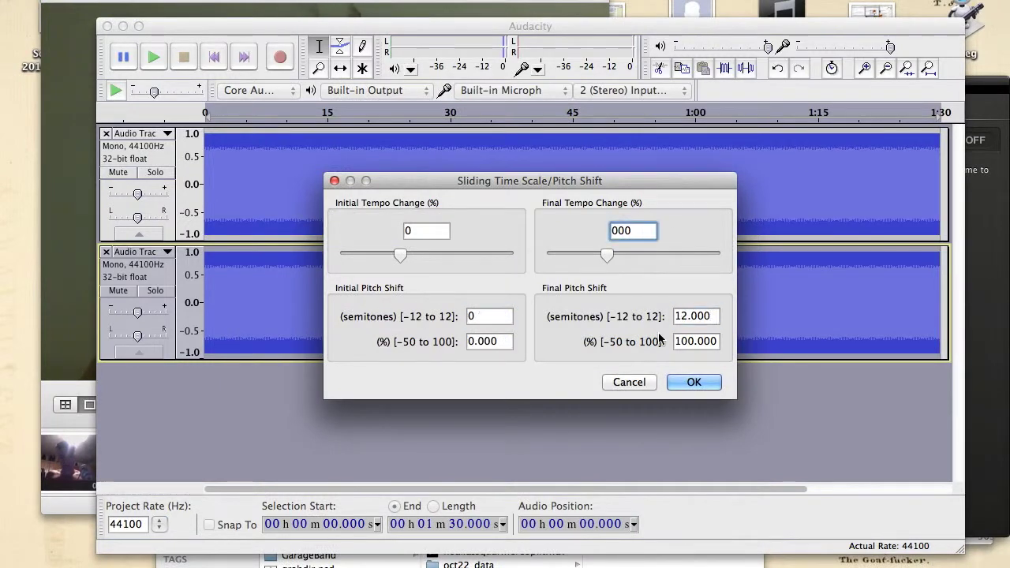
left_click(693, 382)
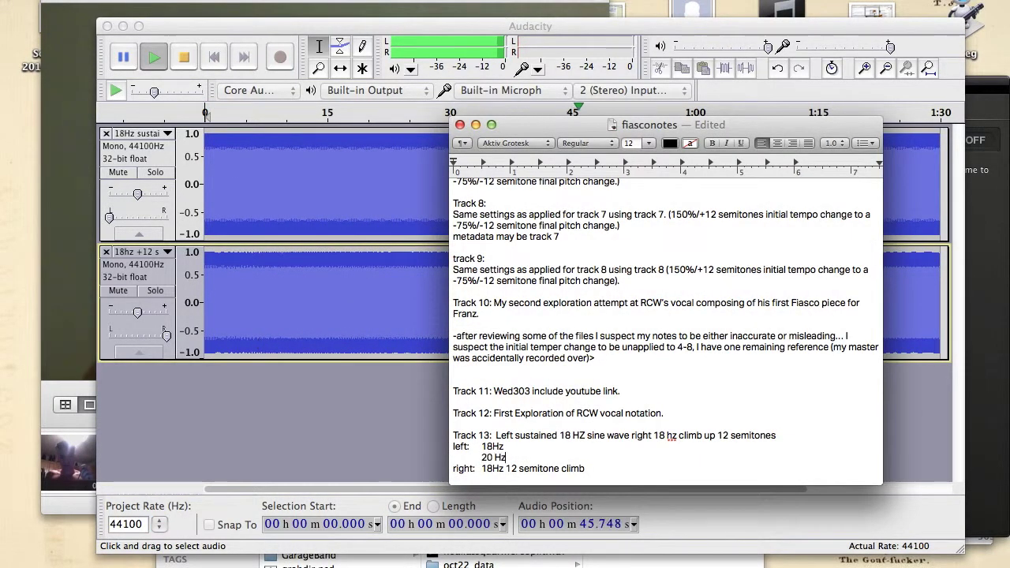
In fiasconotes, add "20 Hz 12 semitone climb" under Track 13's left channel and "20Hz sustained" under its right channel
type("12 semitone climb")
key("Return")
key("Return")
key("Tab")
type("20Hz sustained")
Switch to Audacity, stop playback and generate a 20 Hz sine tone of 1 min 30 s on a new mono track
key("super+Tab")
key("space")
key("super+shift+n")
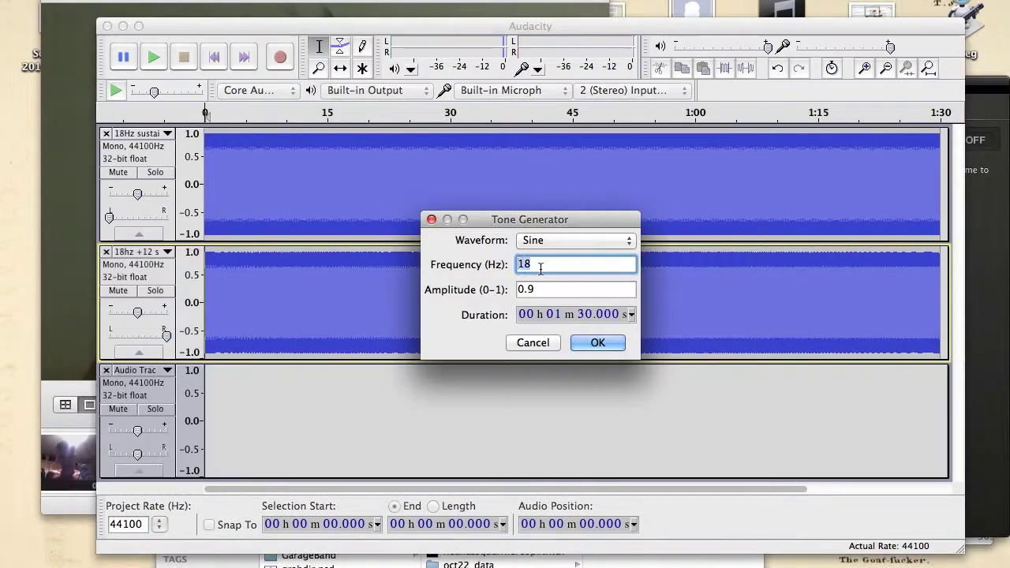
left_click(596, 342)
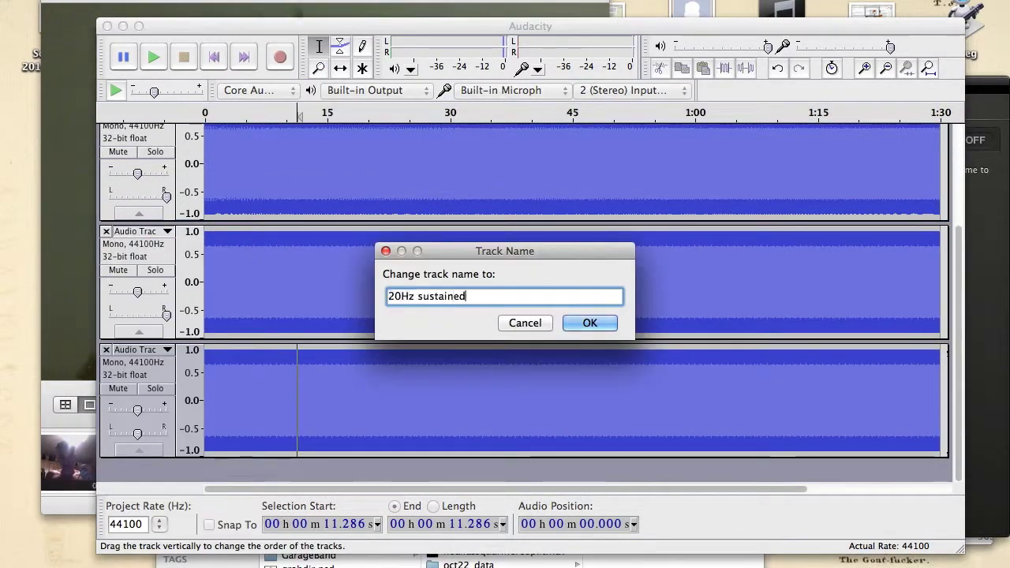
Name the lower 20 Hz track as the 12-semitone version instead of "20Hz sustained", and play the mix briefly
key("BackSpace")
key("BackSpace")
key("BackSpace")
key("BackSpace")
key("BackSpace")
key("BackSpace")
key("BackSpace")
key("BackSpace")
key("BackSpace")
key("BackSpace")
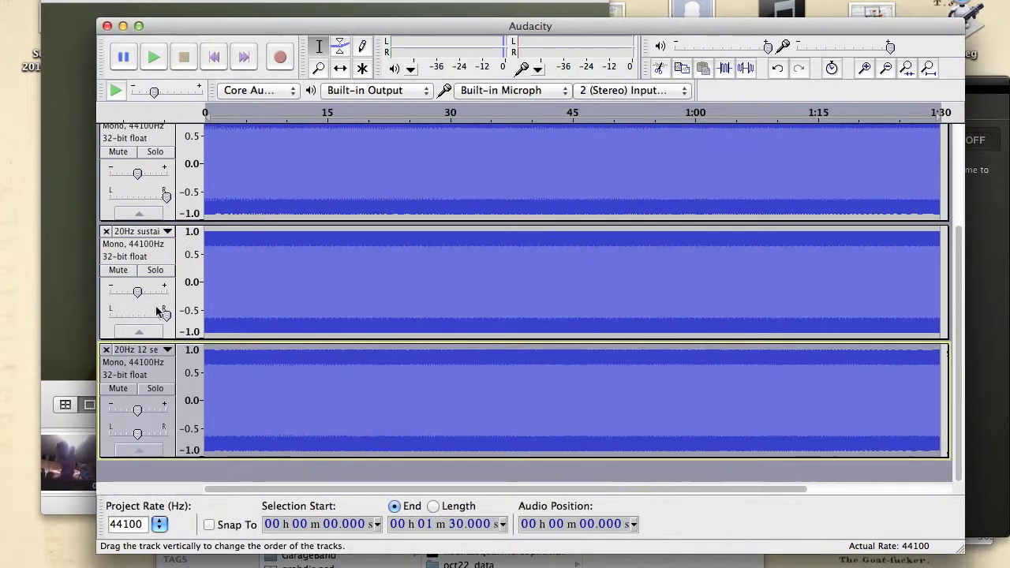
left_click(159, 58)
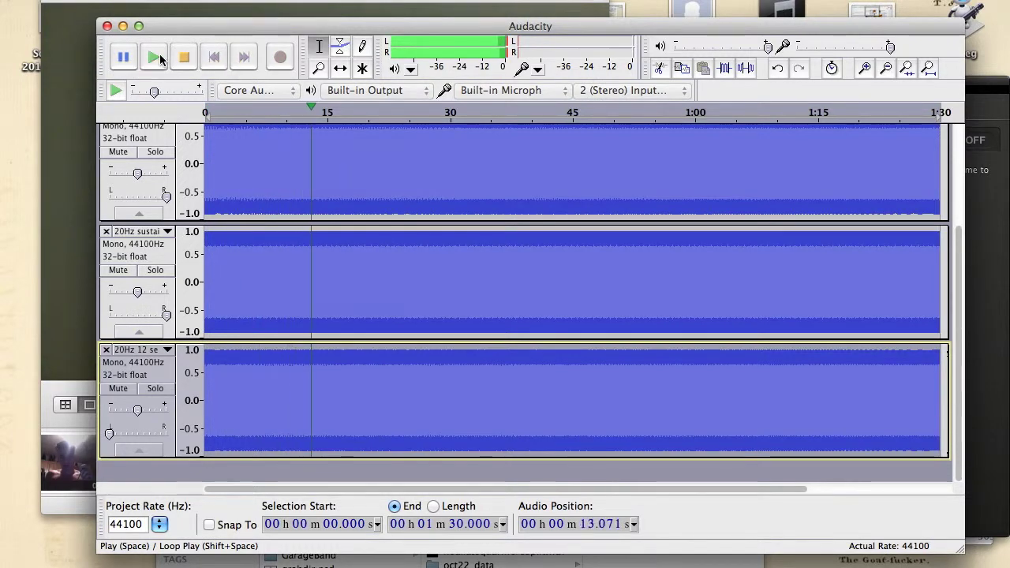
key("space")
Generate two 35 Hz sine tones with amplitude 0.9 and a duration of 1 min 30 s on new mono tracks
left_click(257, 474)
left_click(344, 1)
left_click(363, 57)
type("35")
key("Return")
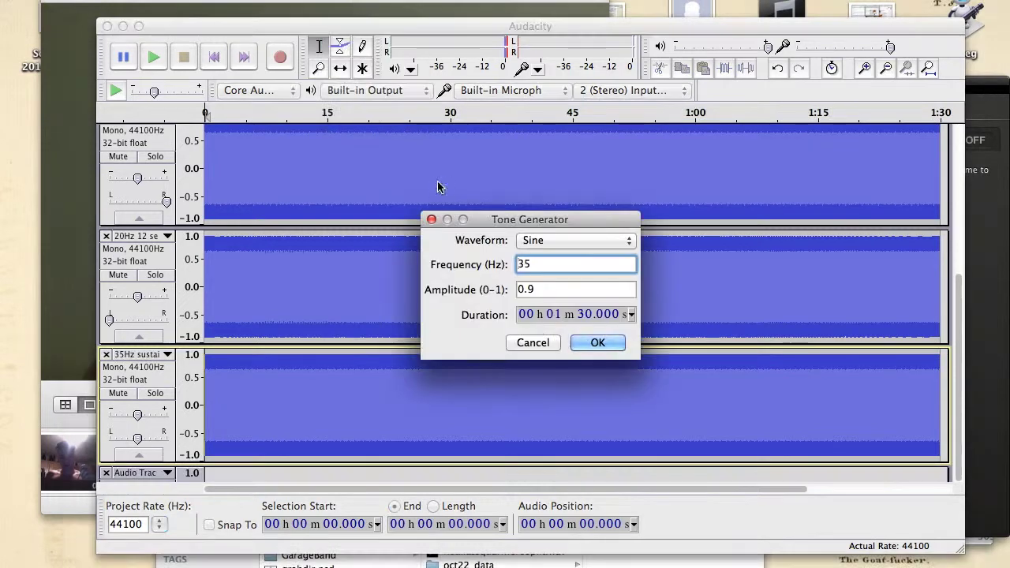
key("Return")
Apply Sliding Time Scale/Pitch Shift to the second 35 Hz track and name it "35Hz 12 semi"
left_click(696, 382)
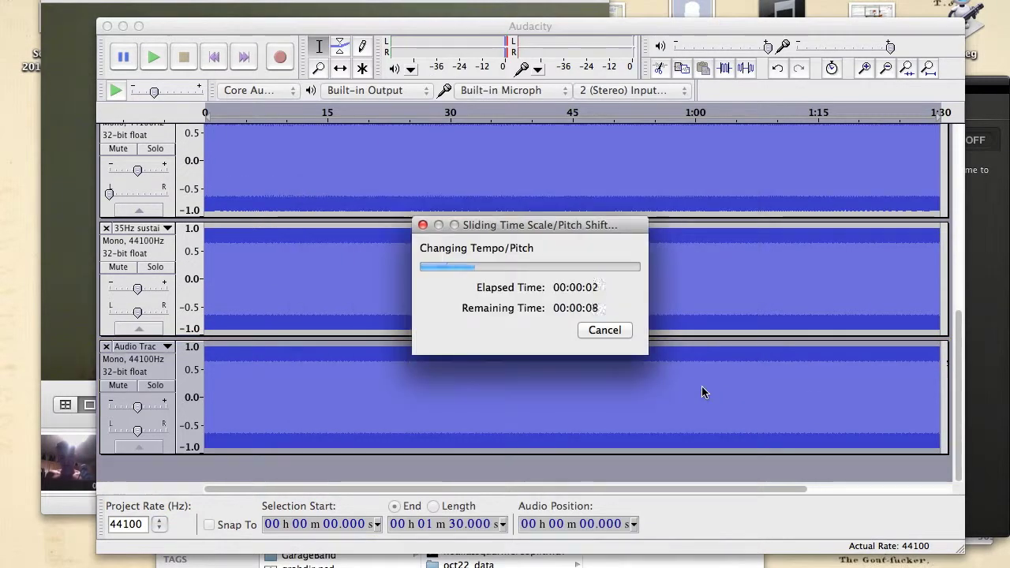
left_click(134, 346)
left_click(164, 356)
type("35Hz 12 semi")
key("Return")
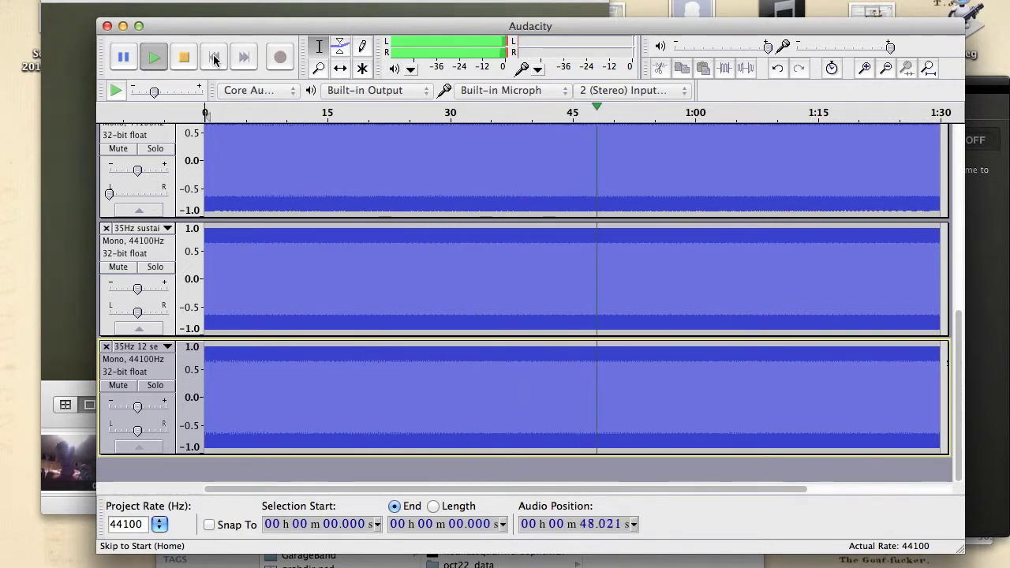
Switch to fiasconotes and add "35 Hz sustained" to Track 13's left channel and "35Hz 12 semitone DECLINE" to its right channel
key("super+Tab")
type("sustained")
key("Return")
key("Down")
key("Down")
key("Down")
key("Return")
key("Tab")
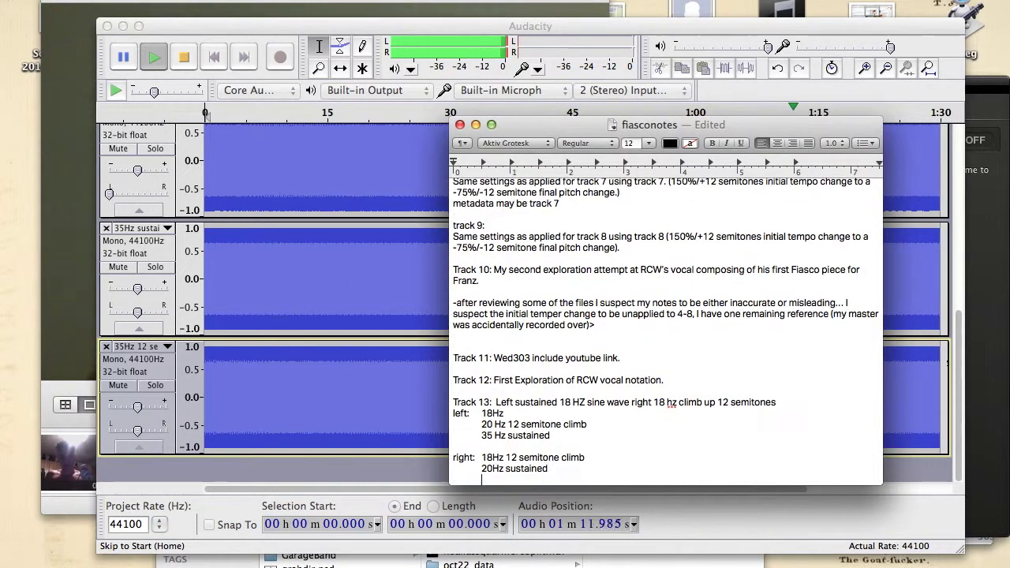
key("super+Tab")
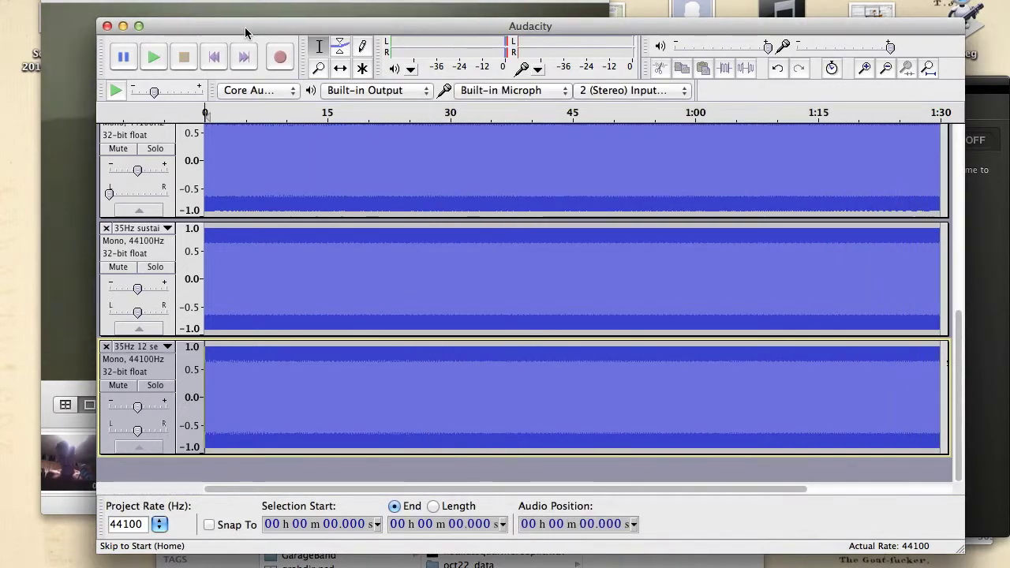
key("super+Tab")
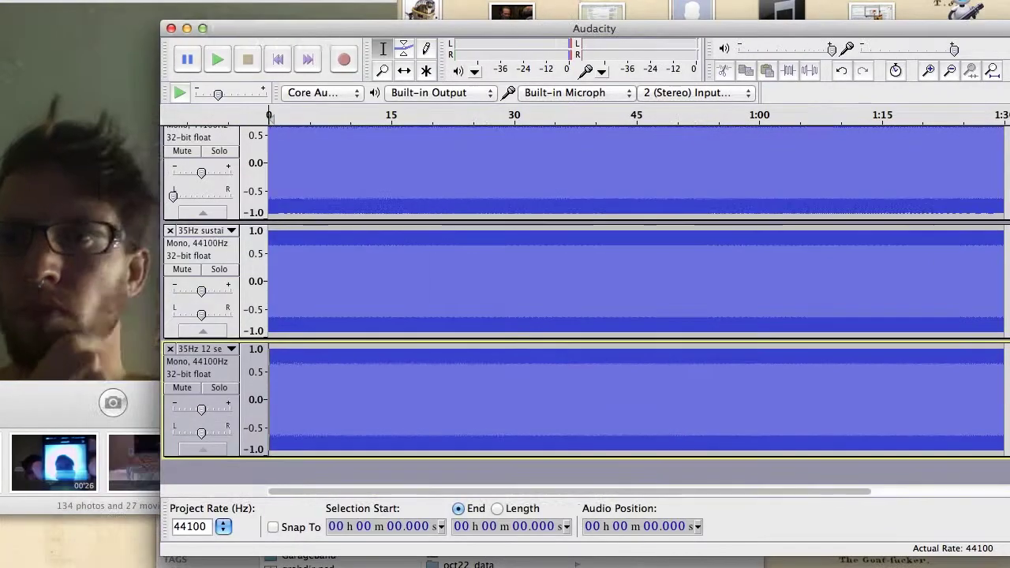
Save the Audacity project as track_13 in the flyingintomyself folder
key("super+s")
key("super+Tab")
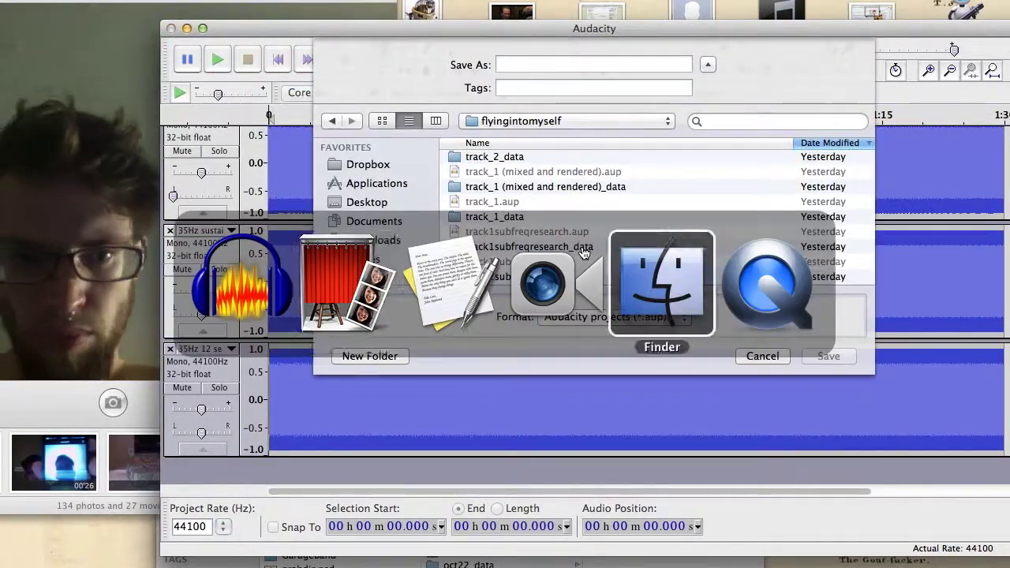
type("track_13")
key("Return")
Mix and render all tracks into one stereo track and save the project as "track_13 (mixed and rendered)"
key("super+Tab")
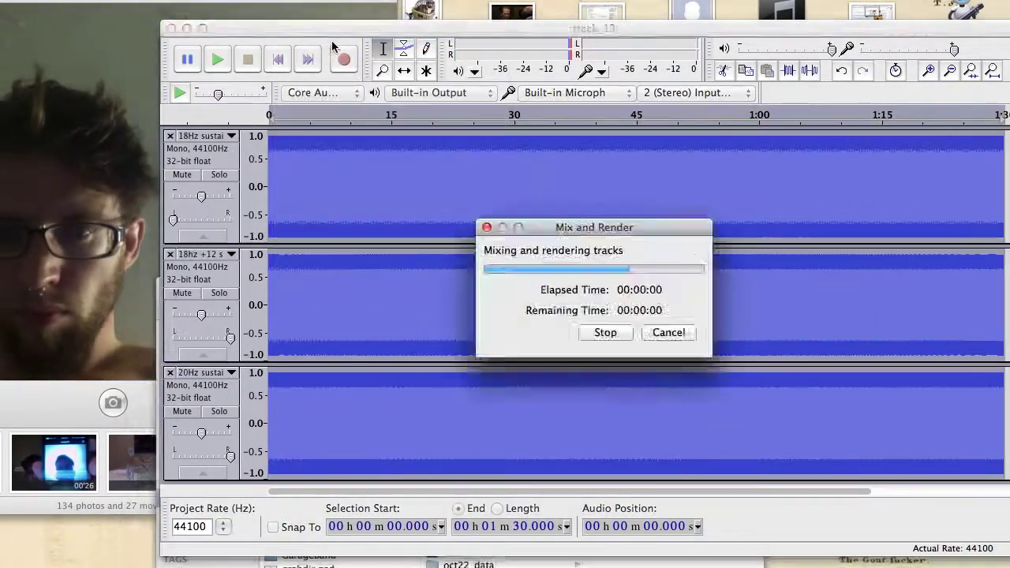
left_click(144, 89)
key("Right")
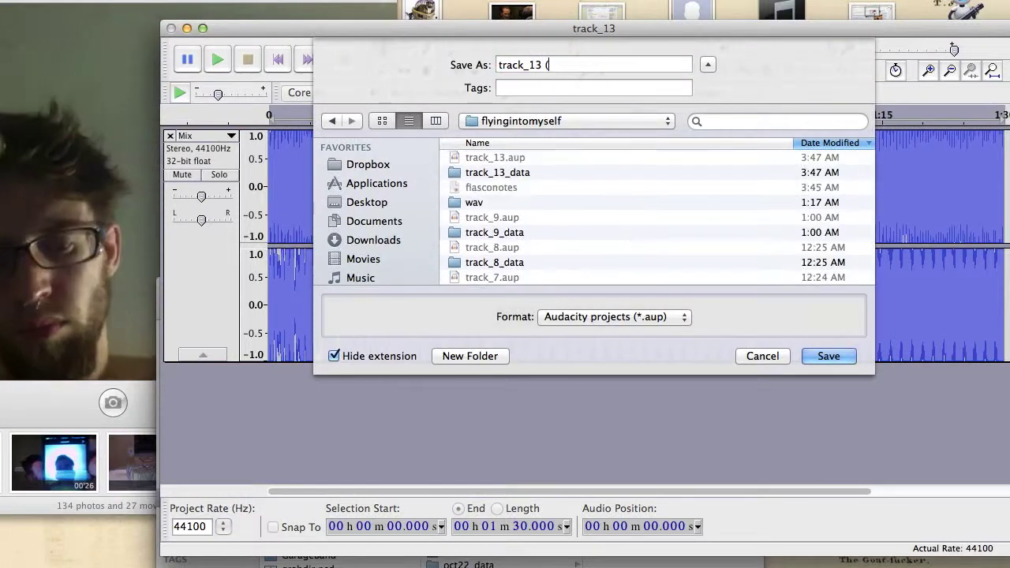
left_click(823, 350)
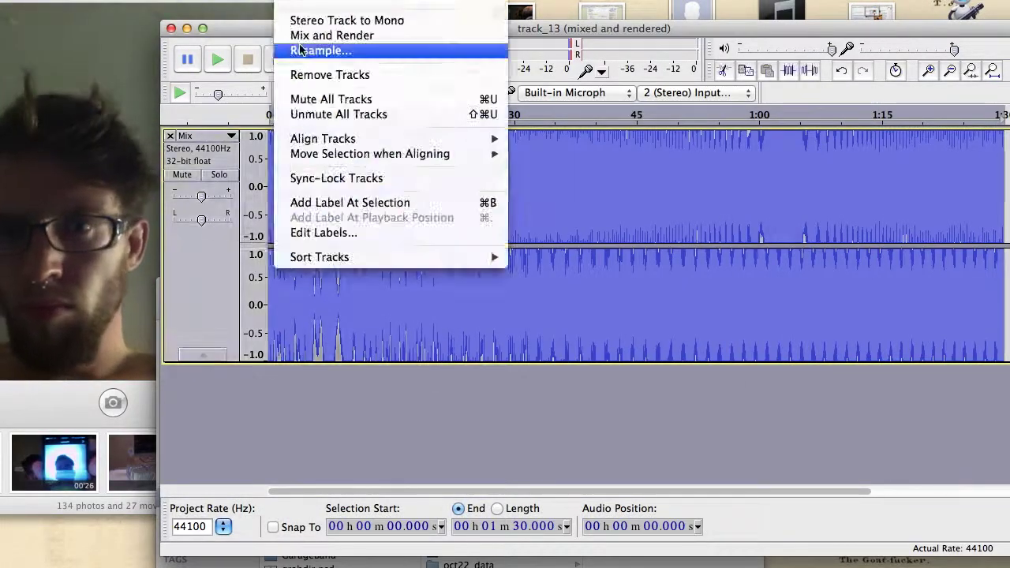
Export the mix to the wav folder as track_13 in WAV (Microsoft) signed 16 bit PCM format
left_click(163, 182)
key("Right")
key("alt+BackSpace")
key("alt+BackSpace")
key("alt+BackSpace")
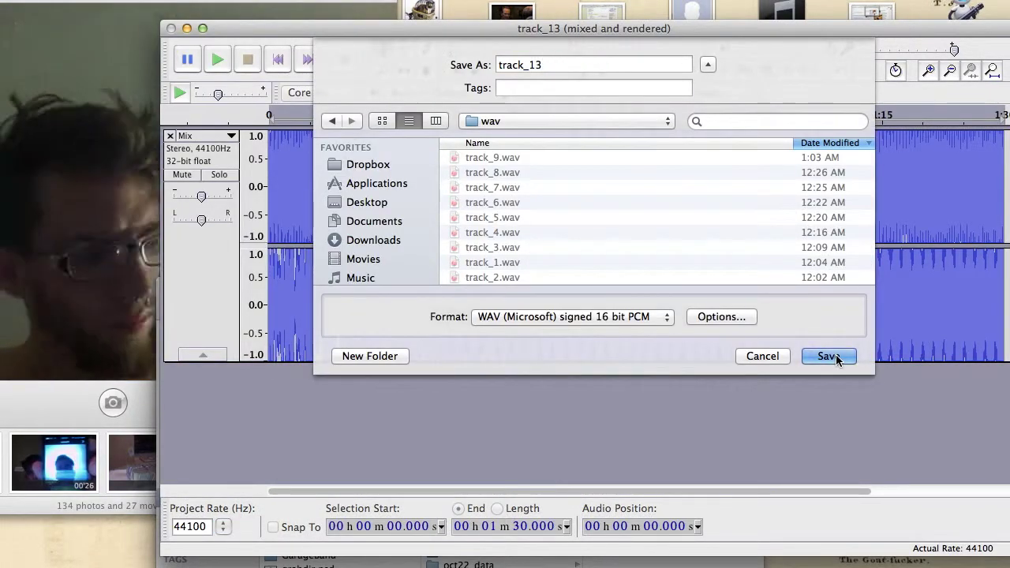
scroll(624, 247, "down", 3)
left_click(829, 360)
Enter 13 in two of the export's metadata fields and complete the WAV export
left_click(474, 175)
type("13")
left_click(473, 206)
type("13")
key("super+Tab")
left_click(446, 263)
left_click(659, 389)
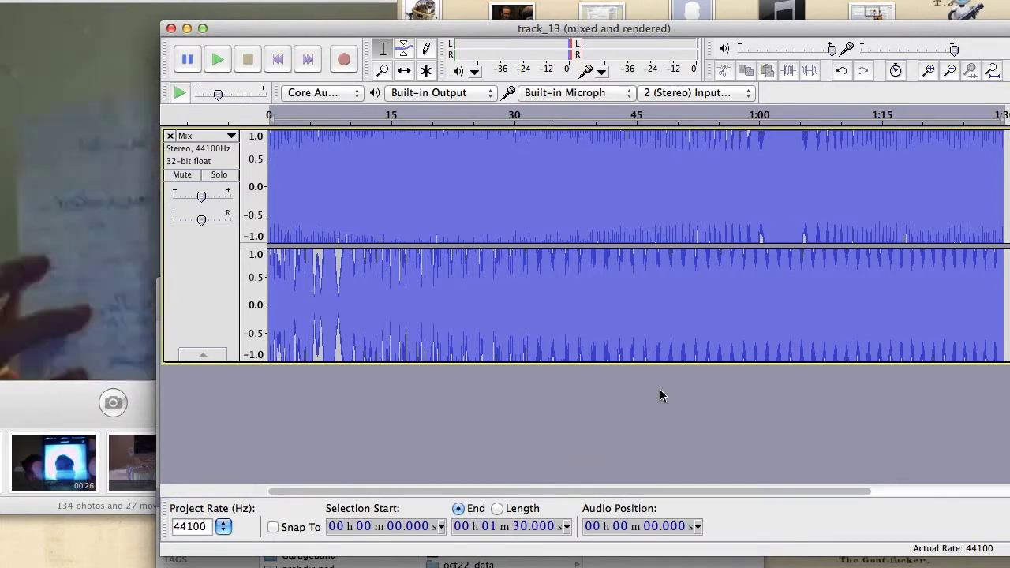
Switch to fiasconotes and start a "Track 14:" entry below the Track 13 notes
key("super+Tab")
key("super+Tab")
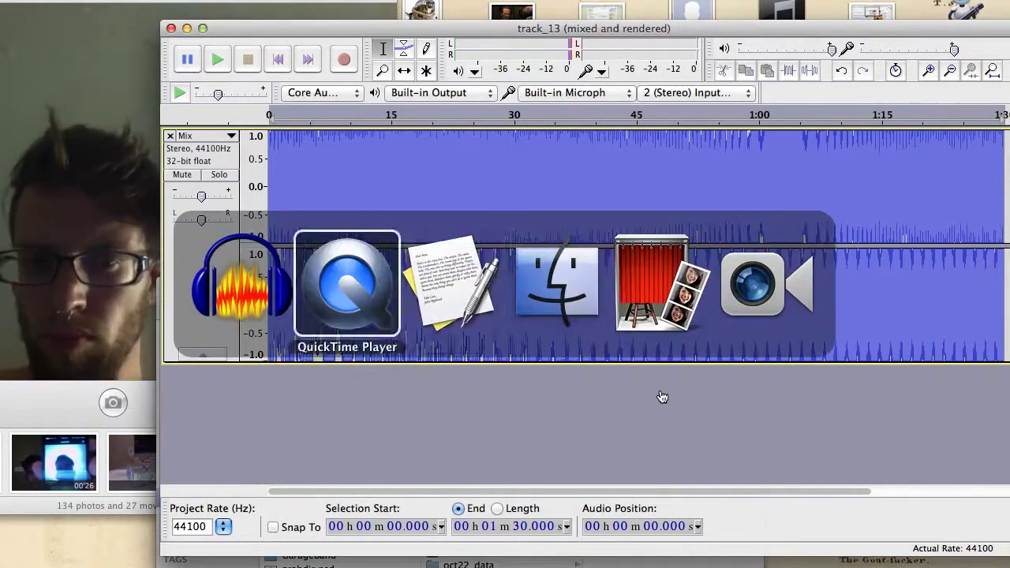
key("Right")
key("Return")
key("Return")
type("Track 14:")
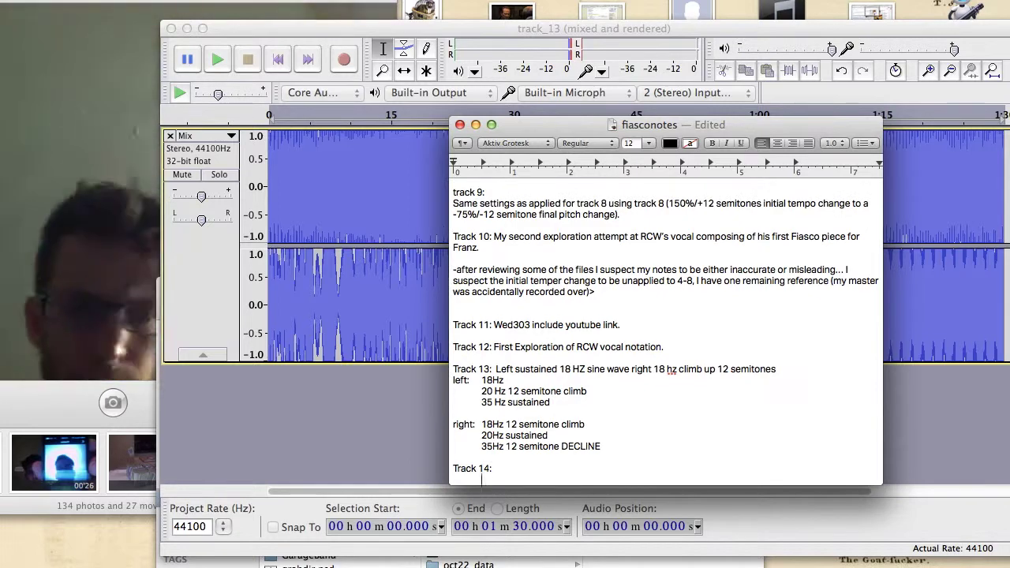
Check the numbered track files in Finder's wav folder and return to fiasconotes
key("super+Tab")
key("super+Tab")
key("super+Tab")
key("super+Tab")
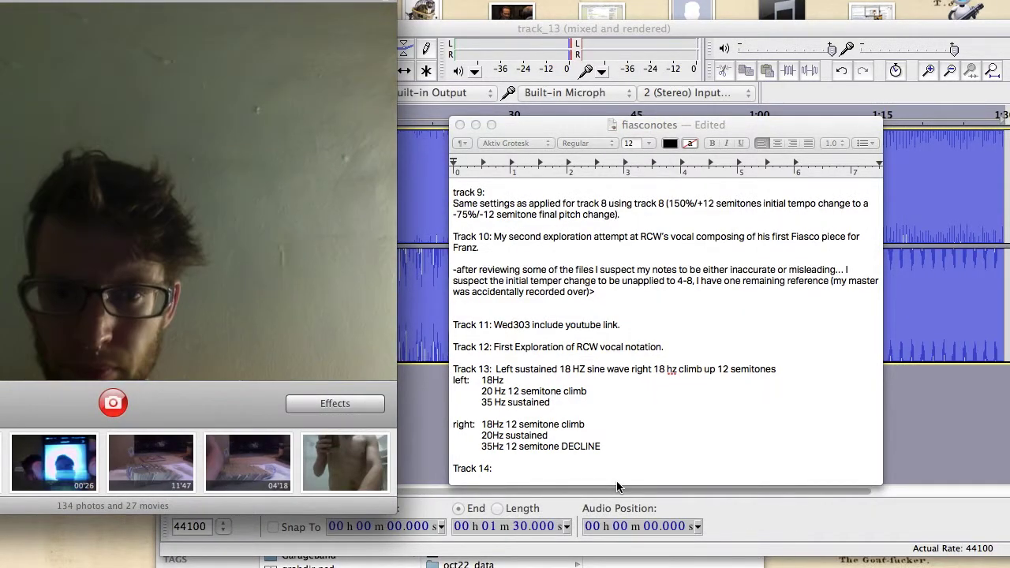
key("super+Tab")
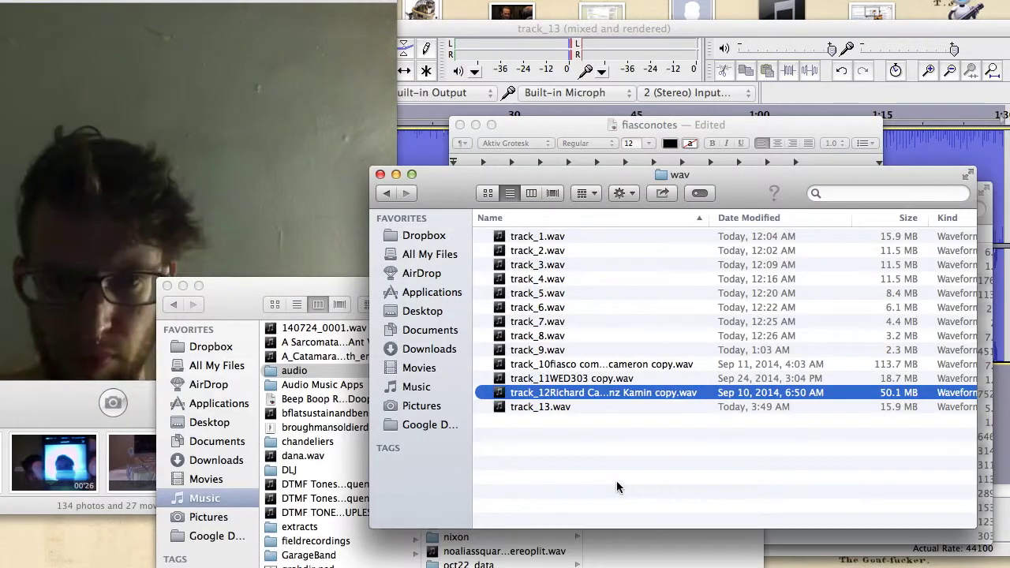
key("super+Tab")
key("super+Tab")
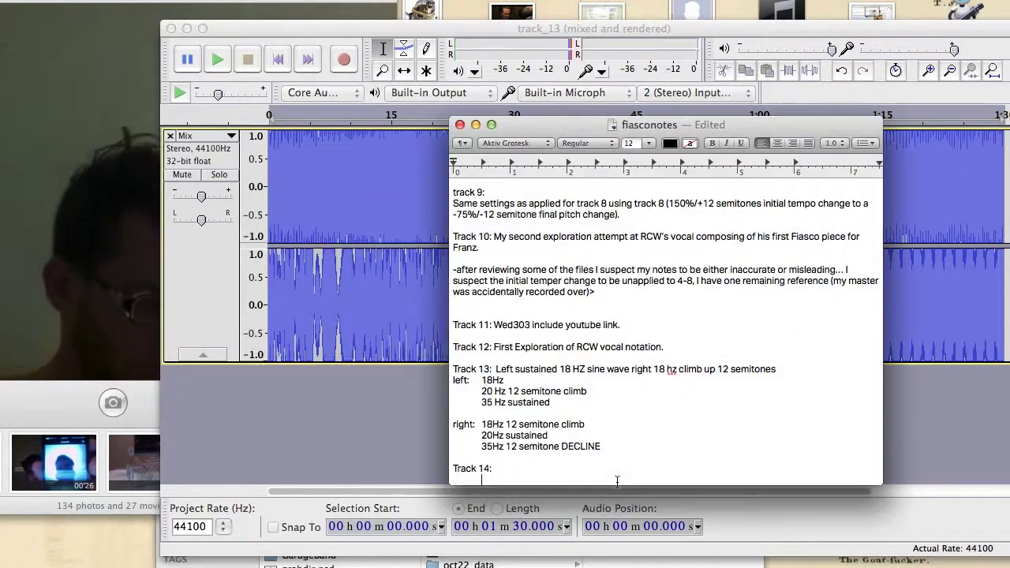
Fill in Track 14's channels with "left: 19KHZ sustained" and "right: 19KHZ decline 12 semitones"
key("BackSpace")
key("BackSpace")
key("BackSpace")
key("BackSpace")
key("BackSpace")
key("BackSpace")
key("BackSpace")
key("BackSpace")
type("left:")
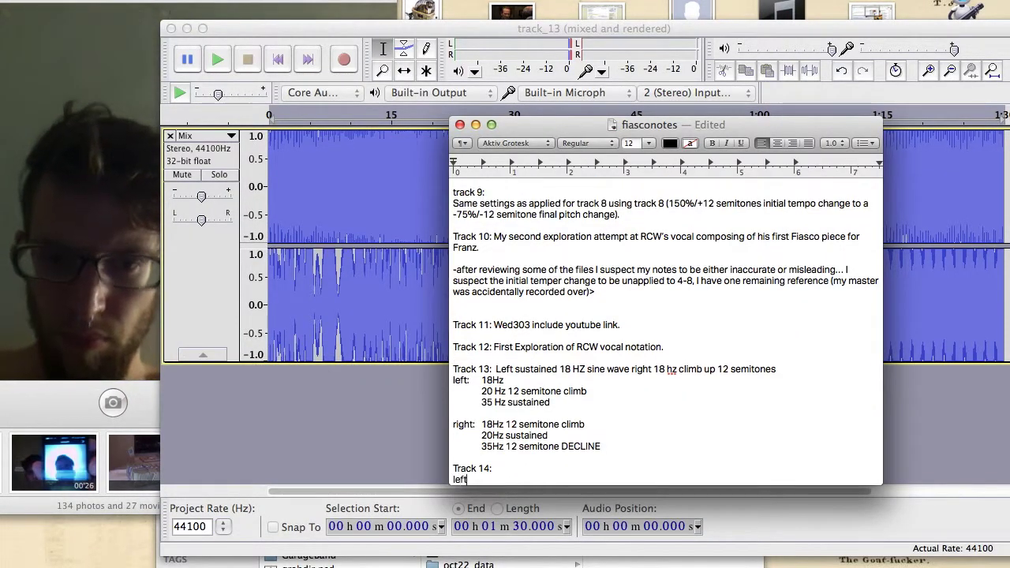
key("Return")
key("Return")
type("right:")
key("Tab")
type("1900")
key("super+z")
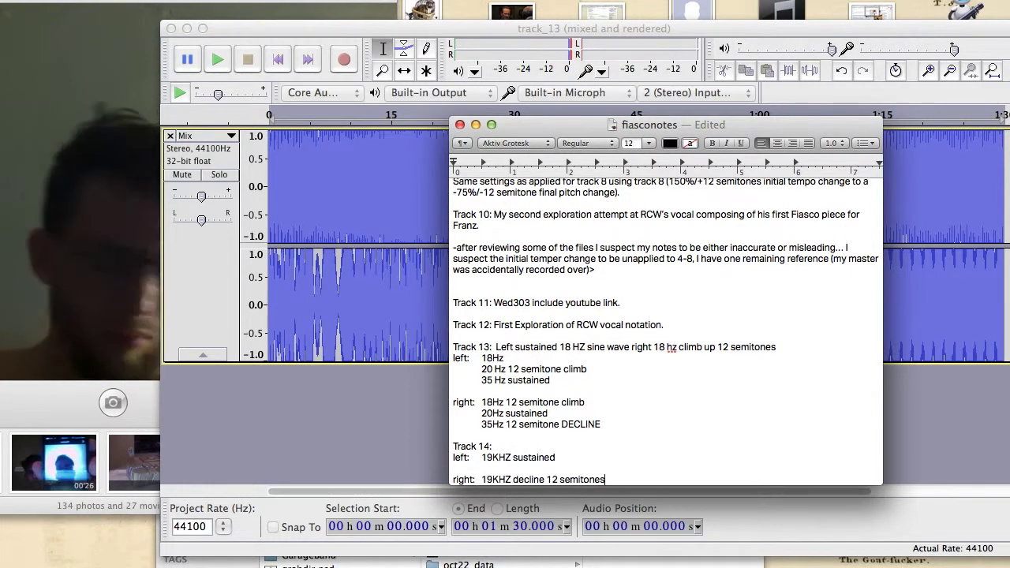
Append "This may not record properly. Turn Dolby off when recording/duplicating." to Track 14's right-channel line
type("(this may not record properly")
key("BackSpace")
key("BackSpace")
type("T")
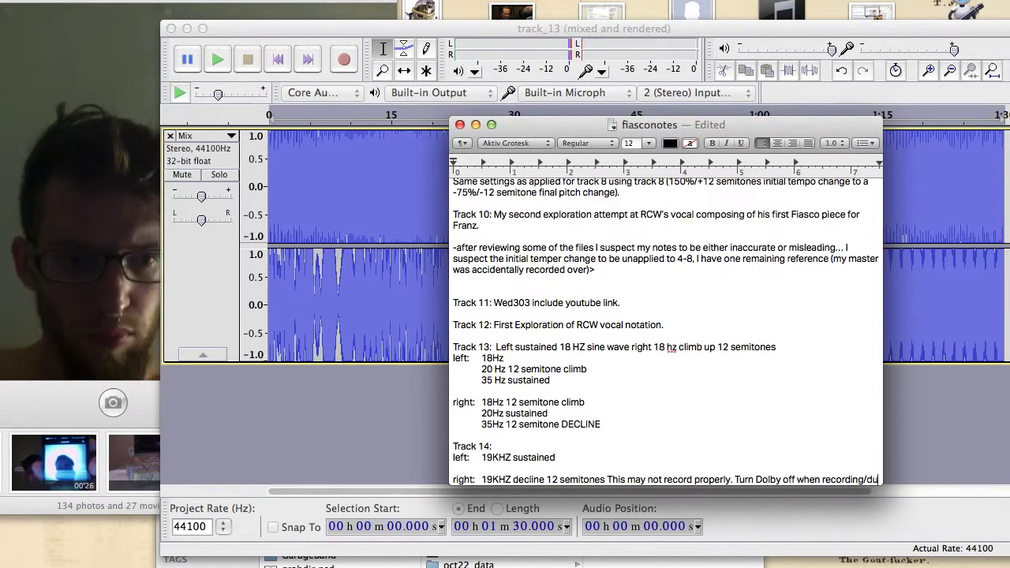
type("plicating.")
Switch to Audacity and generate two 1 min 30 s sine tones at 19000 Hz and 0.9 amplitude on separate tracks
left_click(744, 485)
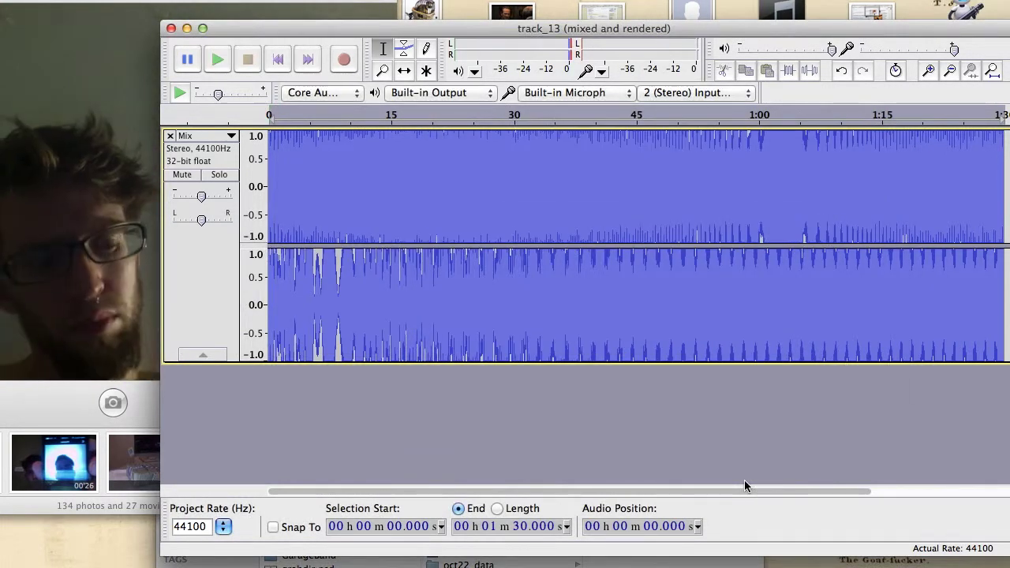
key("super+Tab")
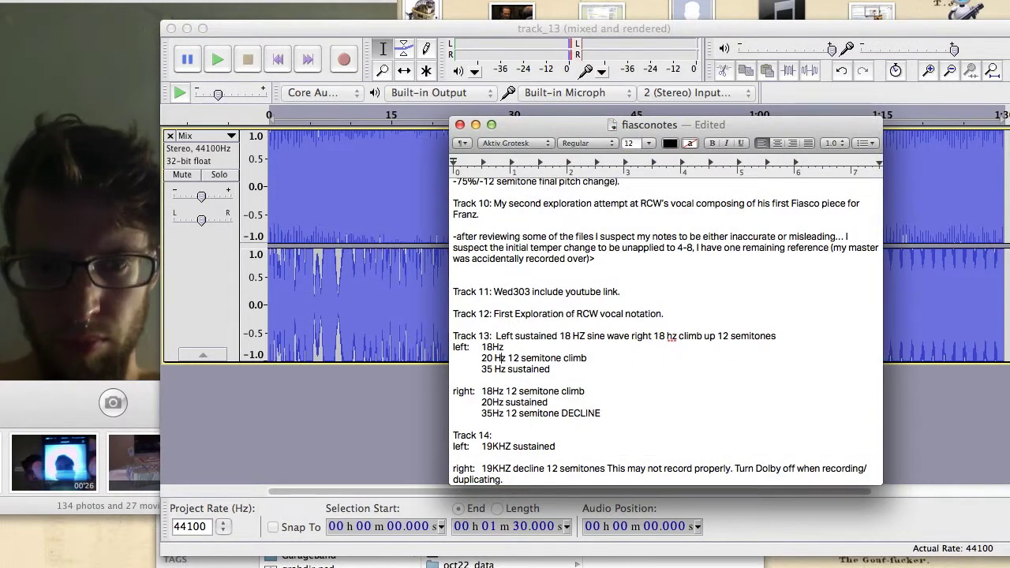
key("super+Tab")
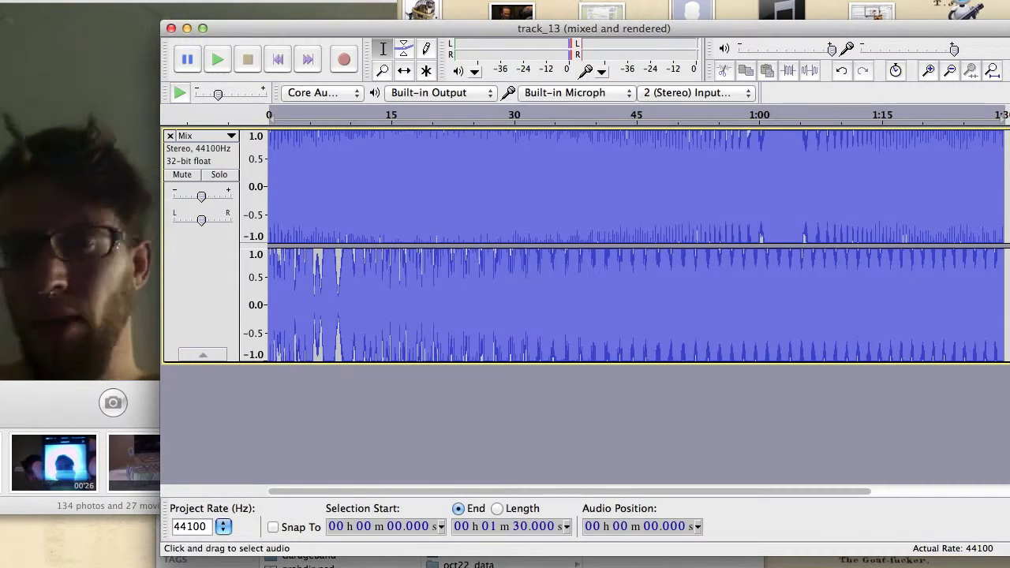
key("super+Tab")
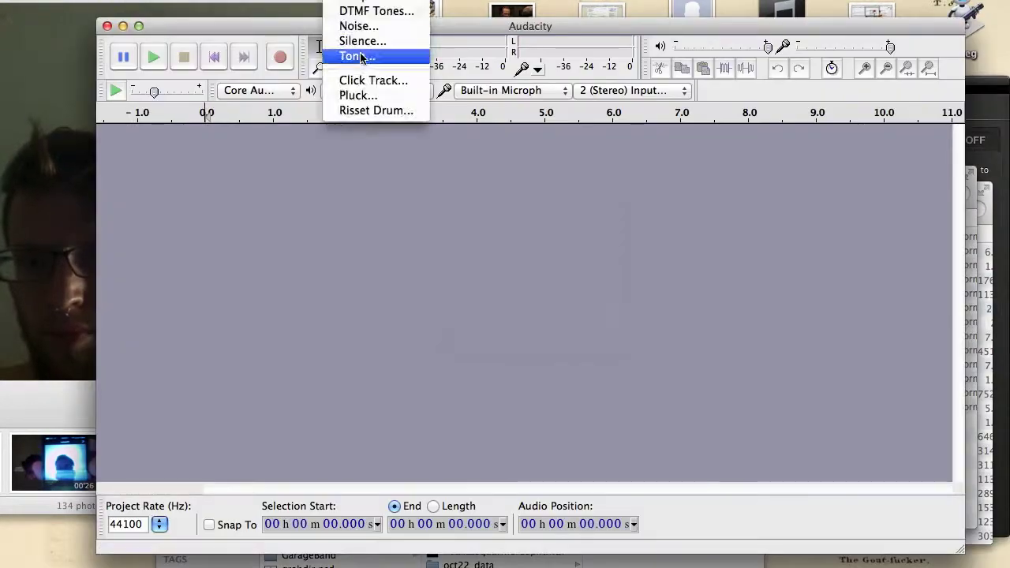
left_click(361, 57)
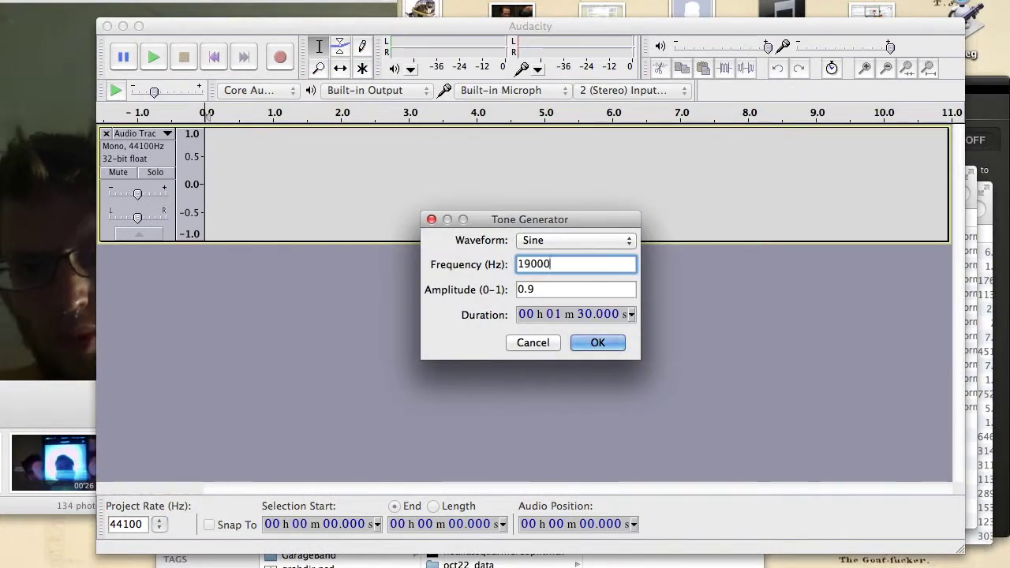
left_click(596, 343)
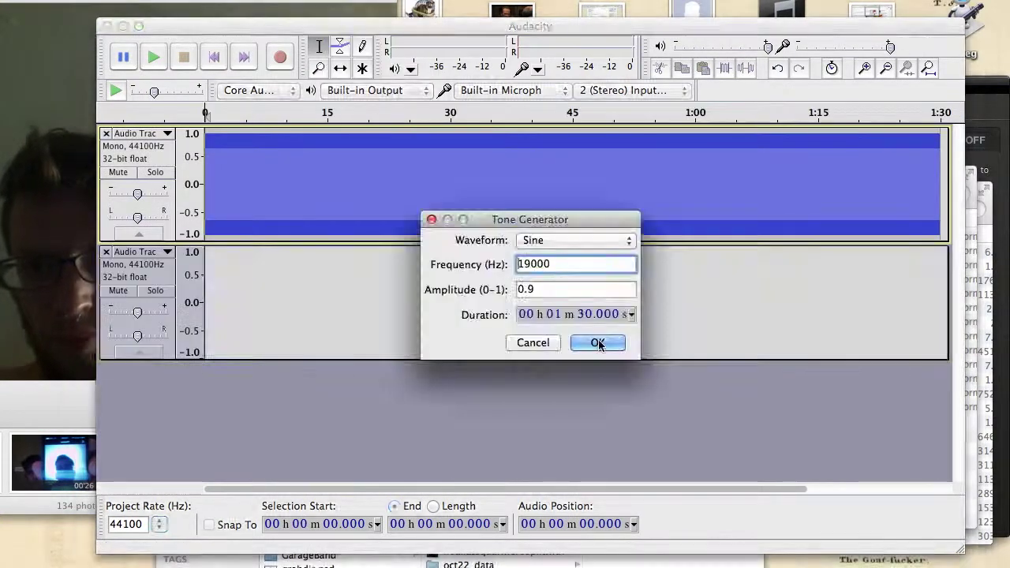
left_click(596, 343)
Apply Sliding Time Scale/Pitch Shift to the second 19 kHz tone, with a pitch shift of -12 semitones
left_click(148, 1)
mouse_move(401, 1)
left_click(457, 365)
left_click_drag(704, 317, 590, 305)
type("-12")
left_click(701, 382)
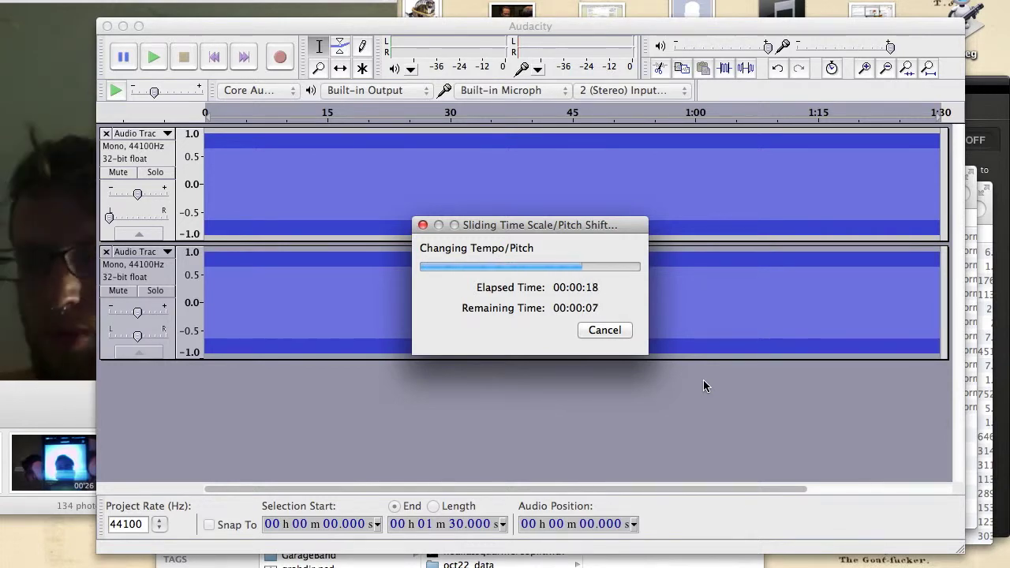
Play back the two 19 kHz tones together from the start
left_click(220, 58)
key("space")
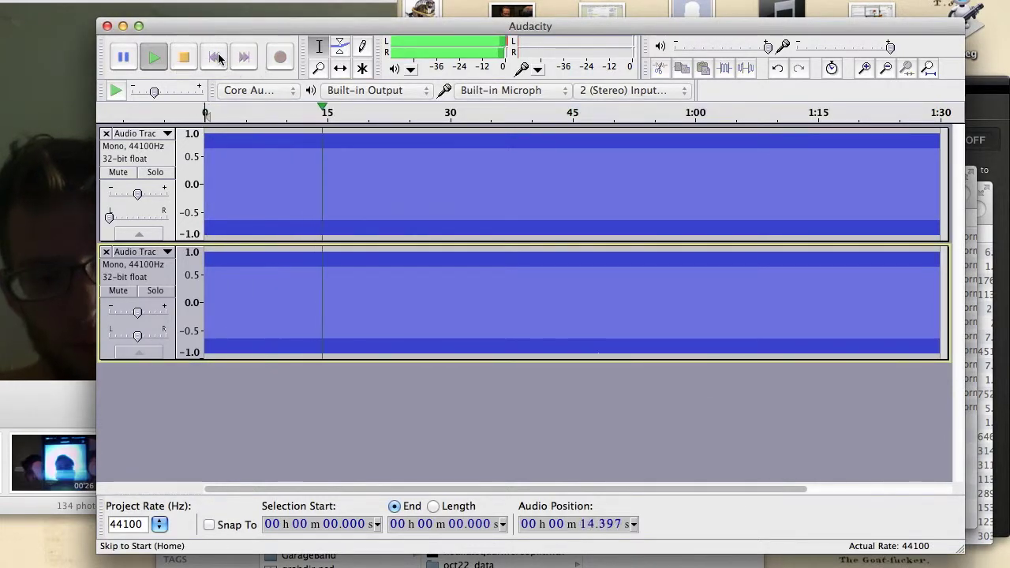
key("space")
Save the project as track_14
left_click(118, 1)
left_click(165, 68)
type("track_14")
key("Return")
Mix and render both tones into one stereo track and save the project as track_14(mixed and rendered)
key("super+a")
left_click(296, 1)
left_click(324, 36)
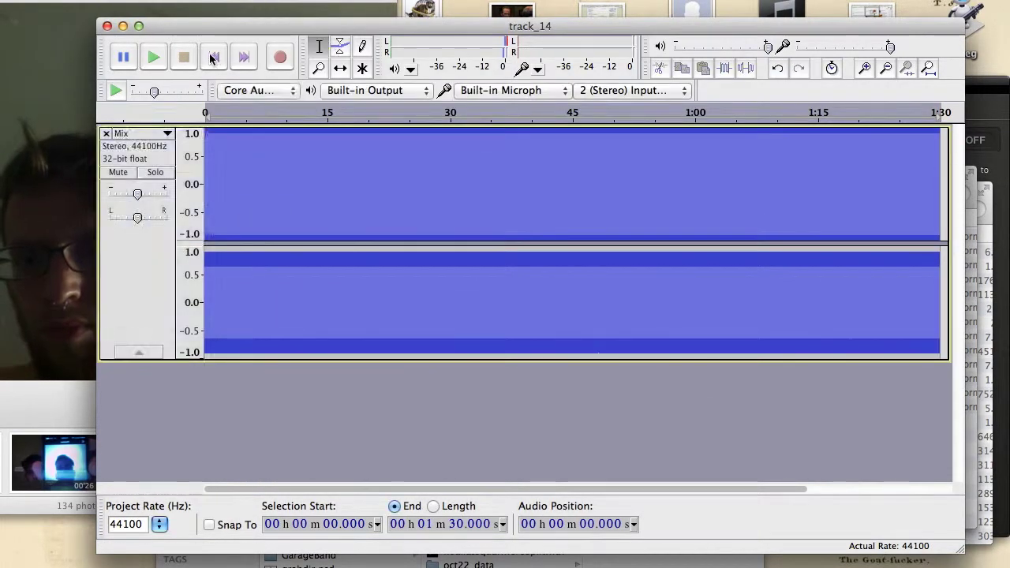
left_click(119, 1)
left_click(165, 82)
key("Right")
type("(mixed and rendered)")
key("Return")
Export the mix as track_14 to the wav folder in WAV (Microsoft) signed 16 bit PCM format
left_click(296, 1)
left_click(175, 179)
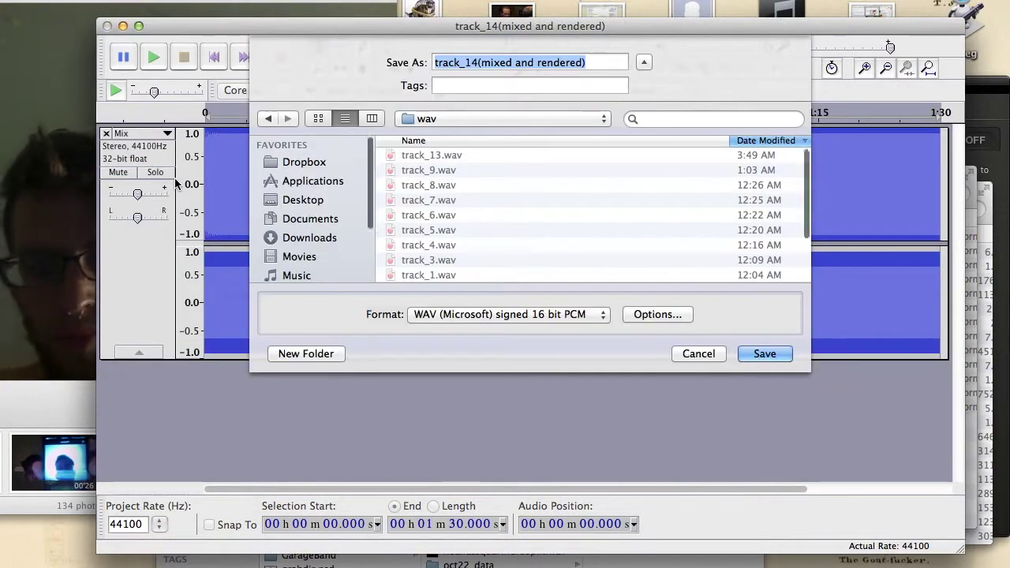
type("track_14(")
key("Return")
Set both the Track Title and the Track Number in the export metadata to 14
left_click(433, 176)
type("14")
left_click(438, 206)
type("14")
In fiasconotes, move the "This may not record properly. Turn Dolby off when recording/duplicating." remark to Track 14's left-channel line
key("super+Tab")
left_click(444, 261)
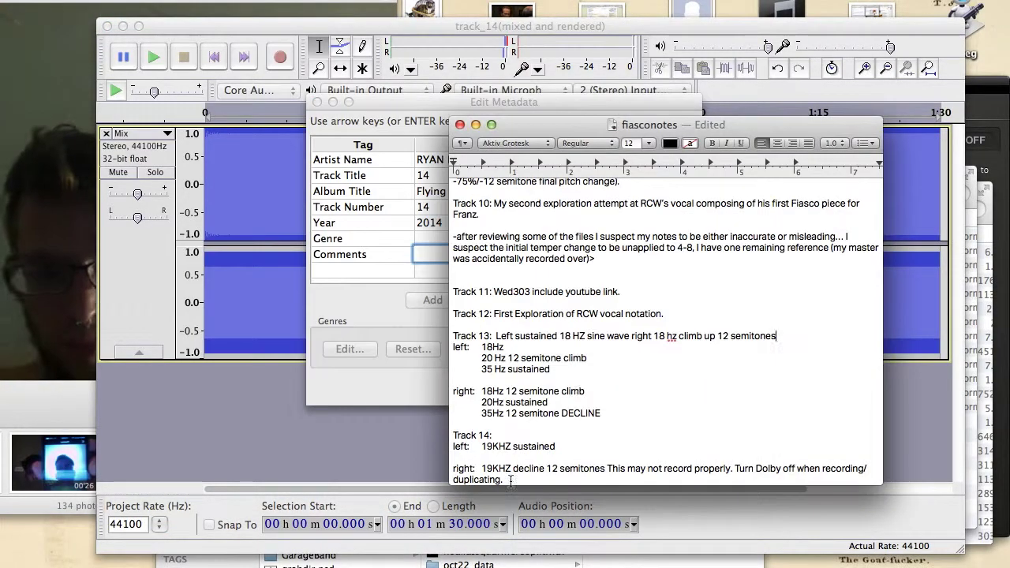
left_click_drag(608, 468, 502, 479)
left_click_drag(671, 468, 542, 500)
left_click(679, 458)
type("to cassette")
left_click(527, 460)
key("super+z")
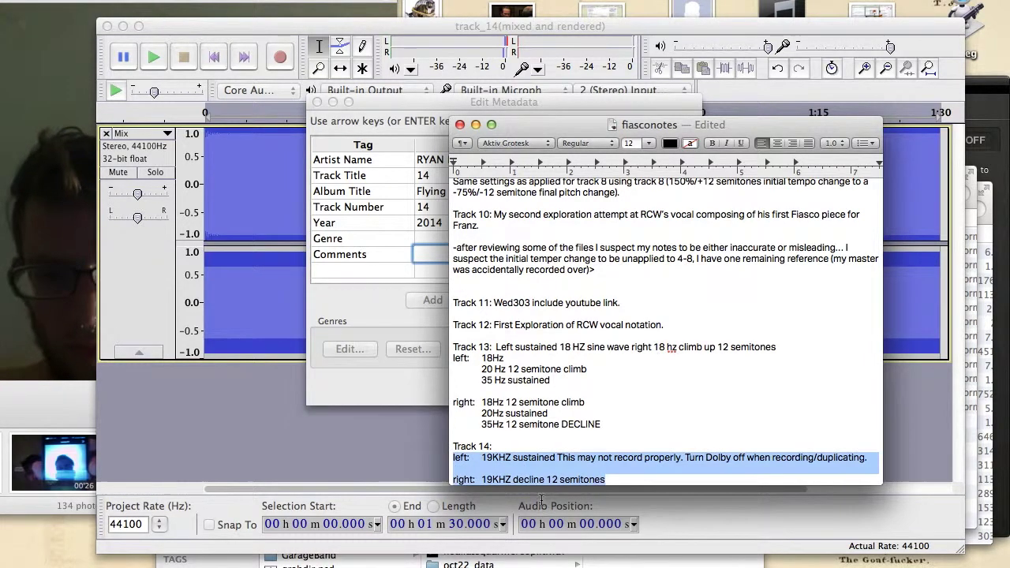
Copy Track 14's left and right channel notes into the metadata Comments and finish the export
key("super+c")
left_click(430, 254)
key("super+v")
left_click(661, 389)
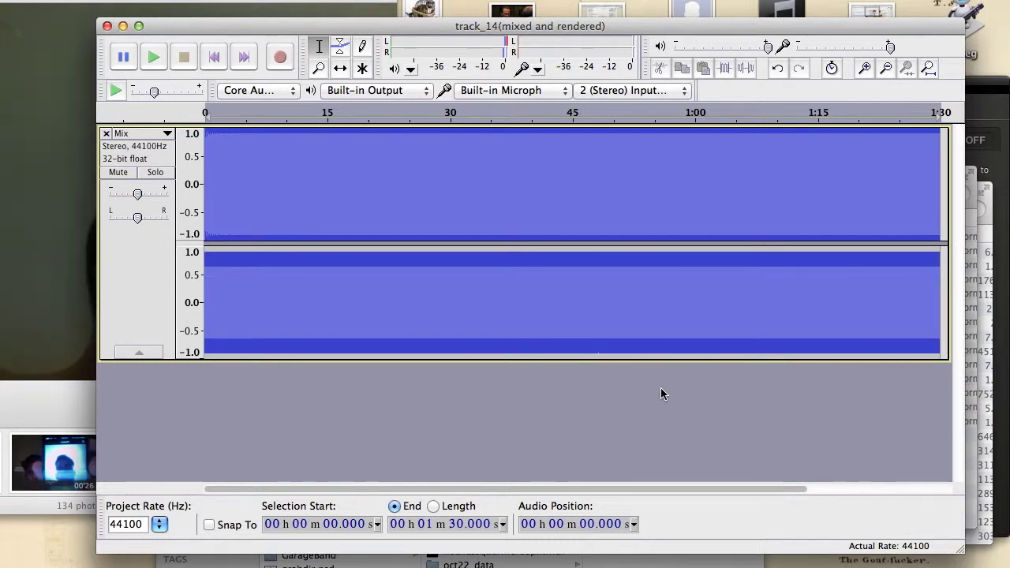
Close the mixed track_14 project without saving changes and open a new empty project
left_click(107, 26)
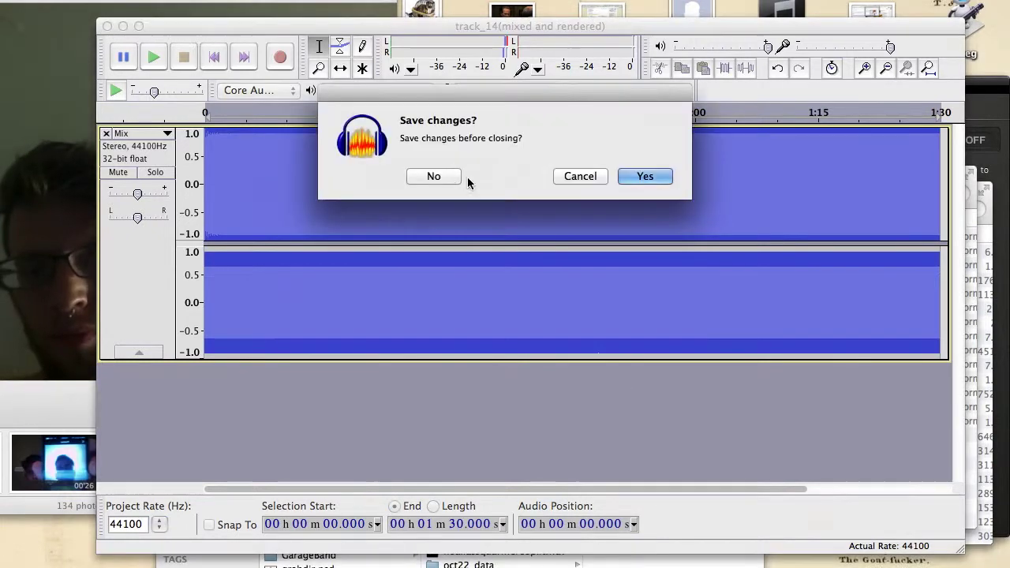
left_click(433, 176)
key("super+n")
Generate two 1 min 30 s sine tones at 18000 Hz on separate tracks in the new project
left_click(532, 260)
key("BackSpace")
type("8")
left_click(598, 343)
left_click(316, 275)
left_click(598, 342)
Apply Sliding Time Scale/Pitch Shift to the second 18 kHz tone so that it declines 12 semitones
left_click(401, 3)
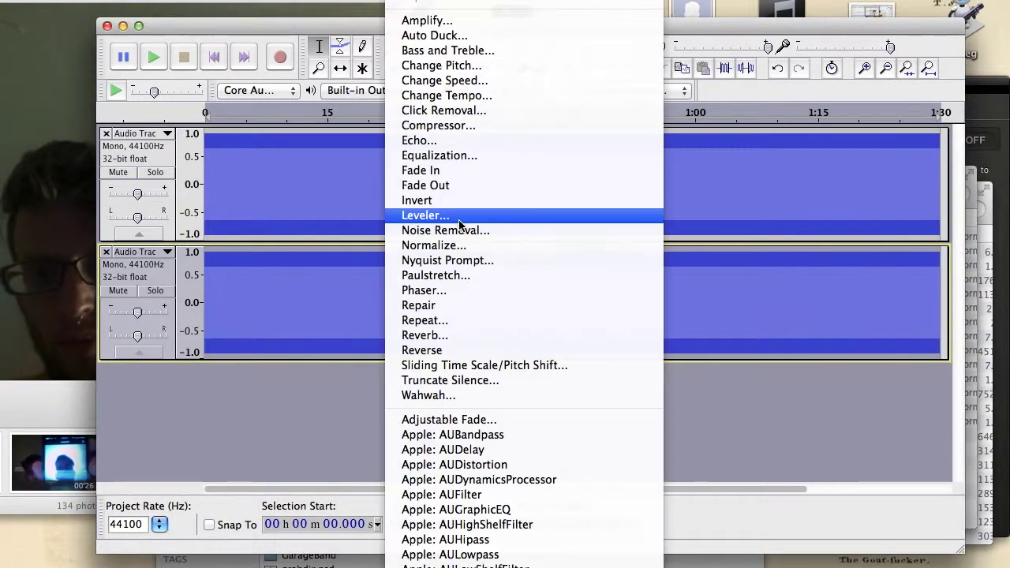
left_click(482, 363)
left_click(689, 385)
In fiasconotes, add another "Track 14:" entry with the line "centered: 18KHZ sustained and 18KHZ declining 12 semitones"
key("super+Tab")
key("Right")
key("Return")
key("Return")
type("Track 14:")
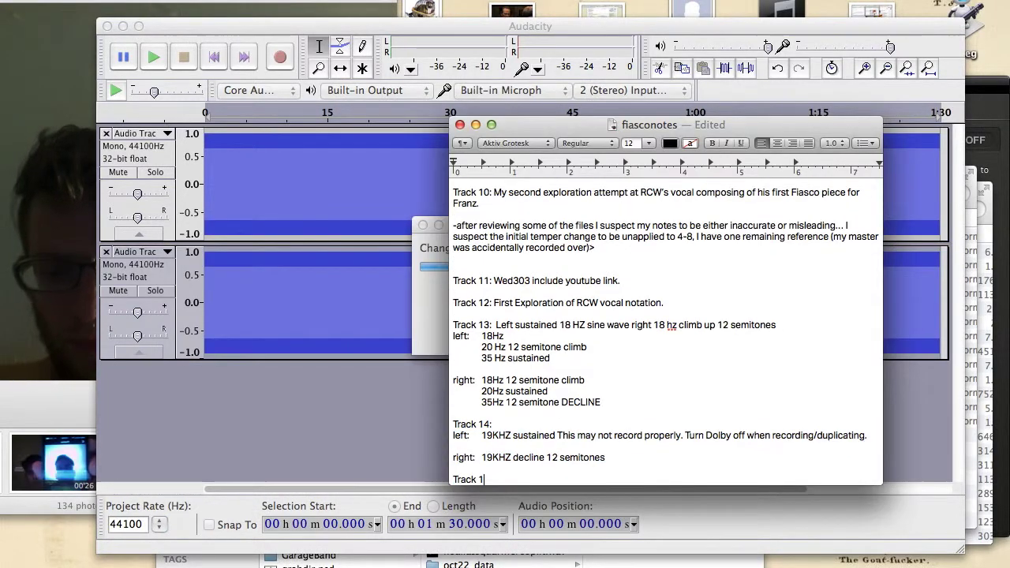
key("Return")
type("centered: 18KHZ sustained and 18KHZ declining 12 semitones")
Write below it that the track was first recorded this way by mistake, is provided for listening context, and reflects a physical speaker limitation
key("Return")
type("First release/recording this was a")
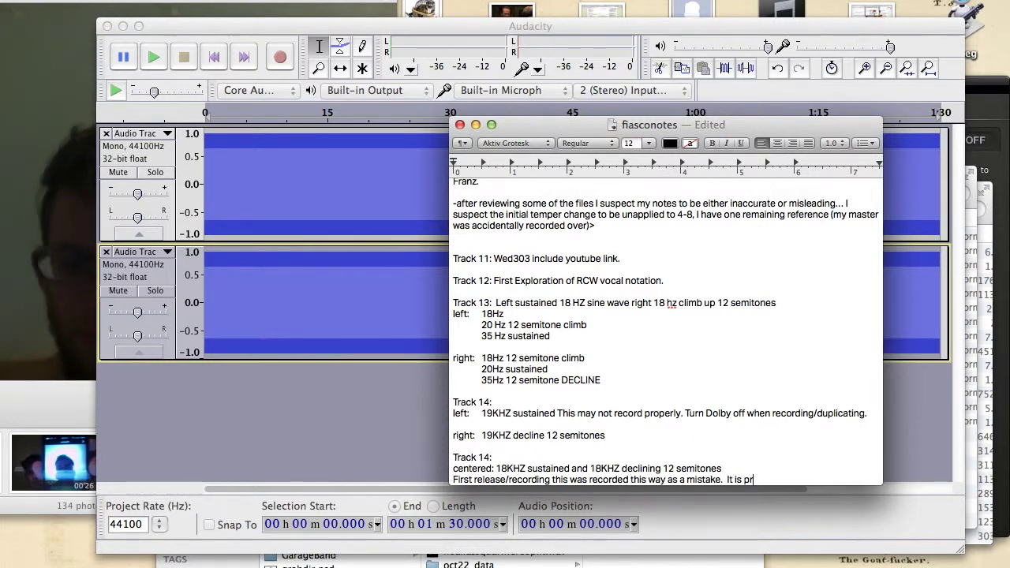
type("tening context as to the frequency interaction")
type(" as")
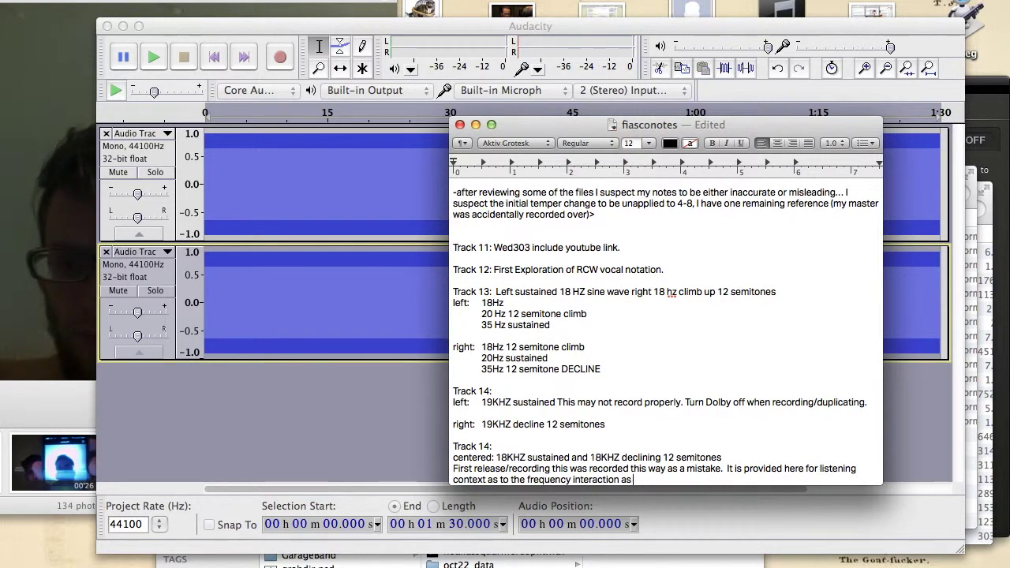
type(" it occurs coming from a single speaker. I believe this to be a physic")
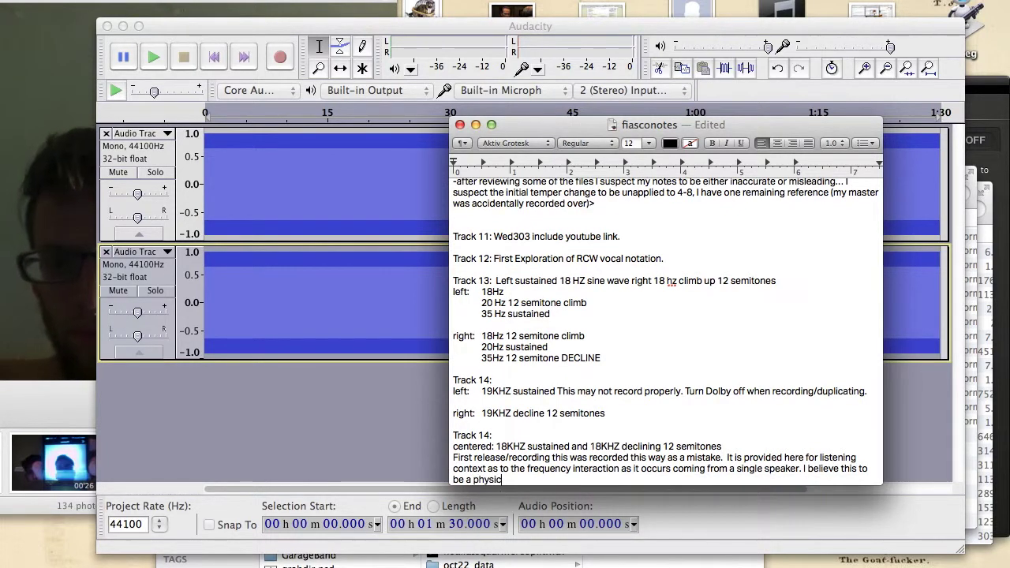
type(" a matter of")
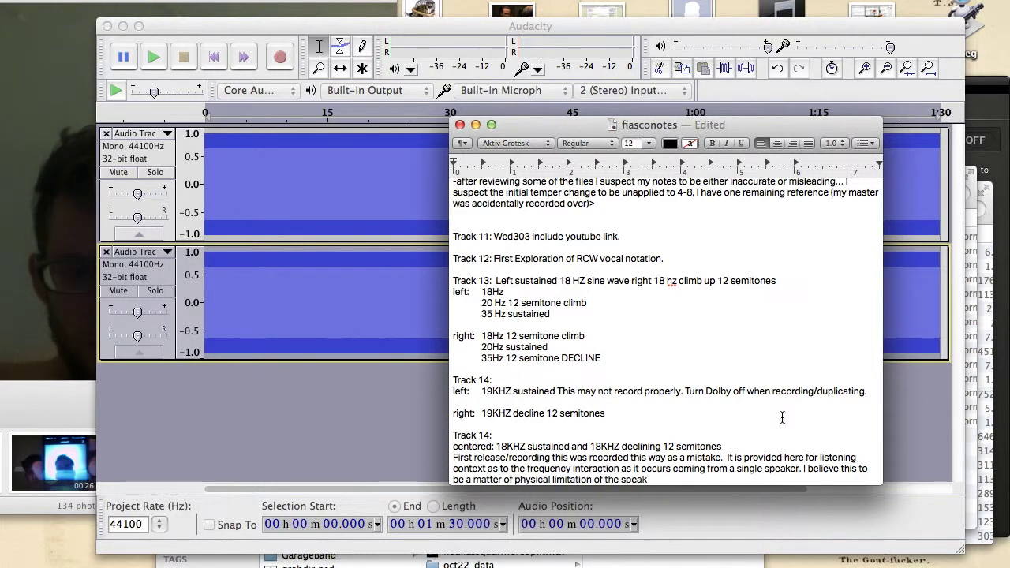
Reword the single-speaker phrase to "coming out each speaker cone rather than interacting outs"
double_click(714, 471)
type("out each")
left_click(781, 470)
key("BackSpace")
key("BackSpace")
key("BackSpace")
key("BackSpace")
key("BackSpace")
key("BackSpace")
key("BackSpace")
key("BackSpace")
key("BackSpace")
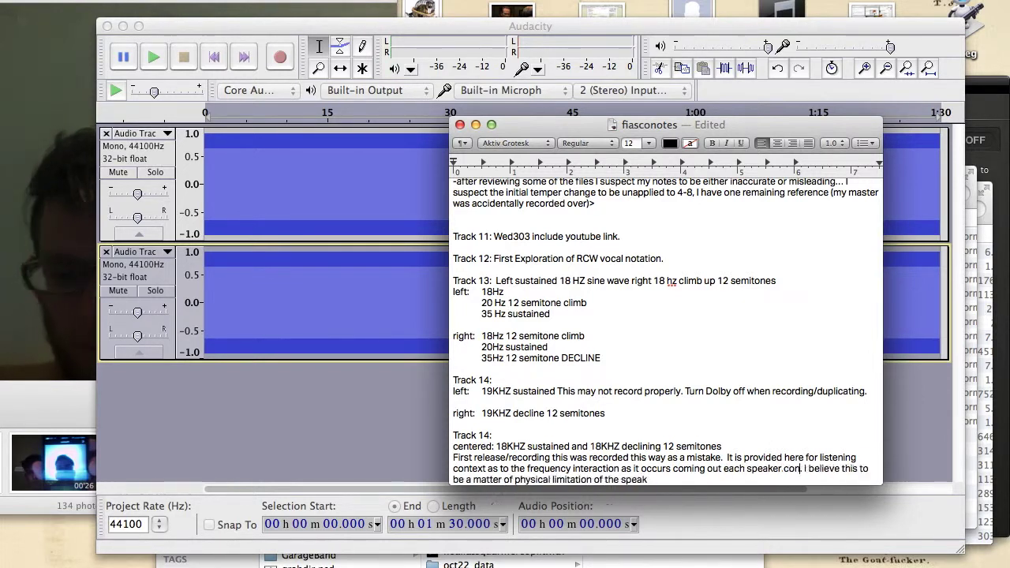
left_click(780, 469)
type("cone rather than interacting outs")
Split the description after "context", moving the remaining explanation below blank lines
left_click(486, 468)
key("Return")
key("Return")
key("Return")
key("Up")
key("Up")
key("Left")
type(".  What occurs her")
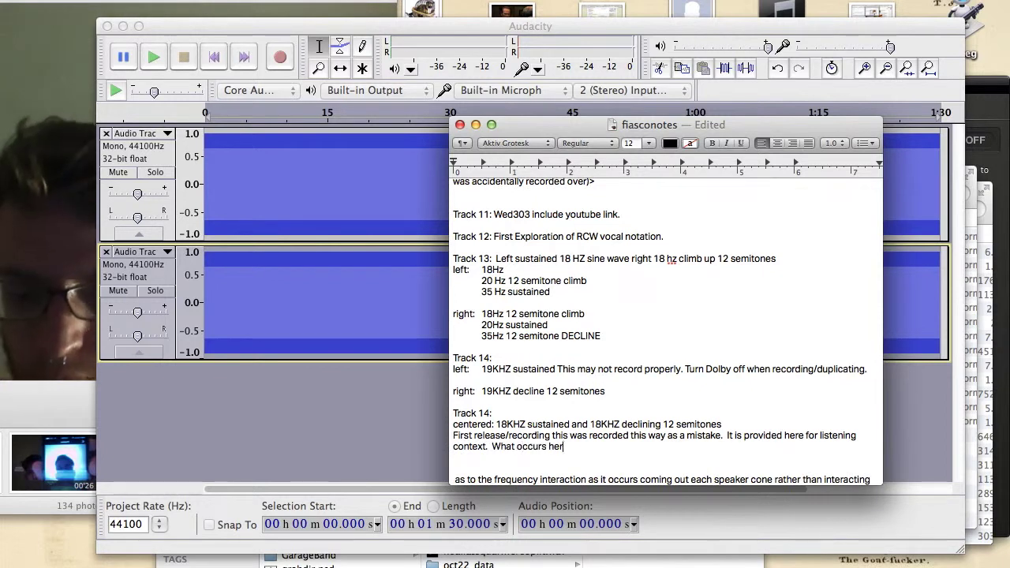
type("e I believe to be a matter of physical limitation  of the speaker in handling both frequencies")
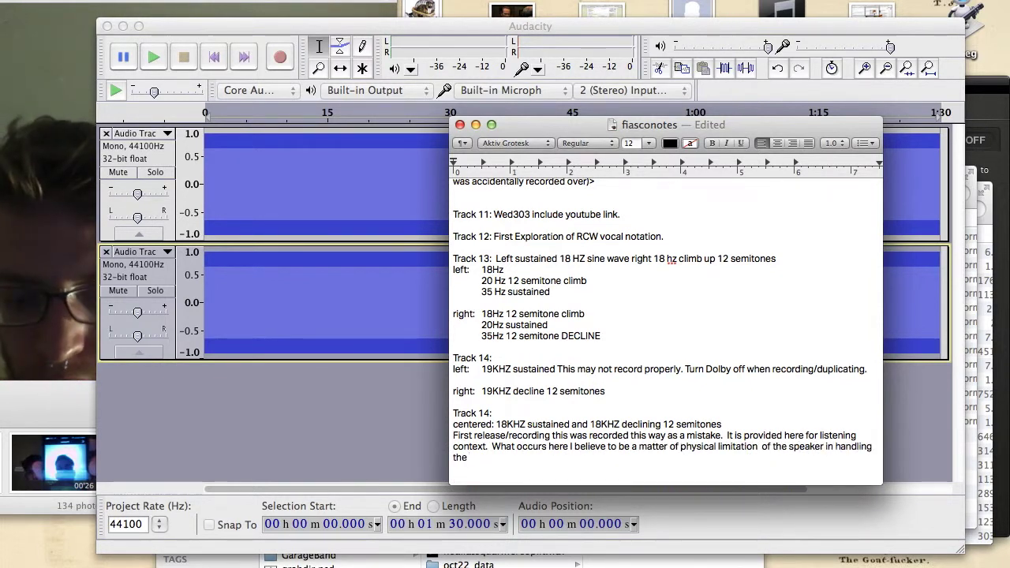
type(" and it causing beat")
left_click_drag(621, 461, 492, 447)
type("Either")
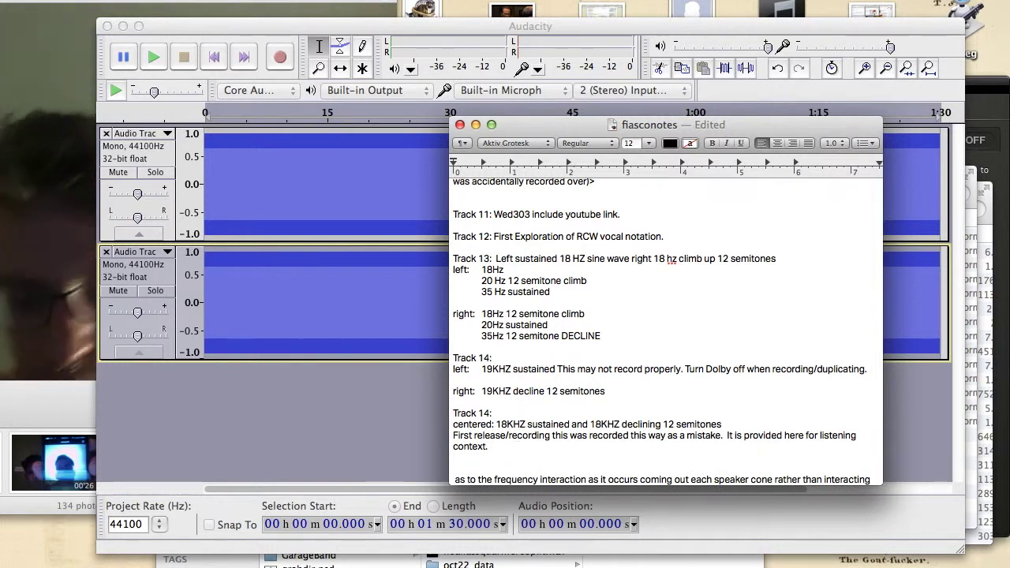
Write after "context." that the effect is either a physical limitation mimicking the "beats" or "the phenomenon is emanating from the speaker cone itself."
type("rring either as a matter of physical limitation in handling the frequency dissonance and mimicki")
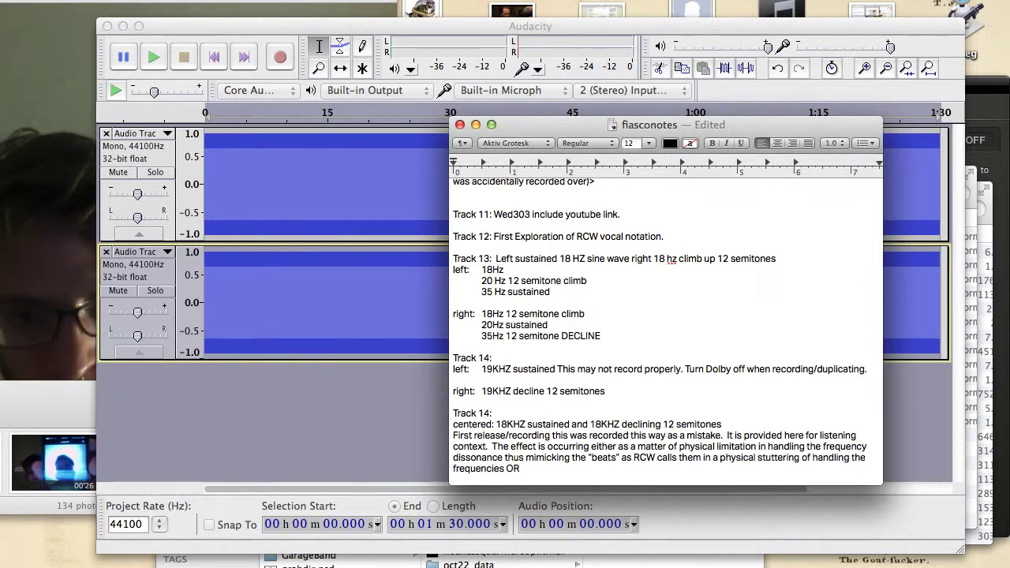
type("peaker cone itself.  Either")
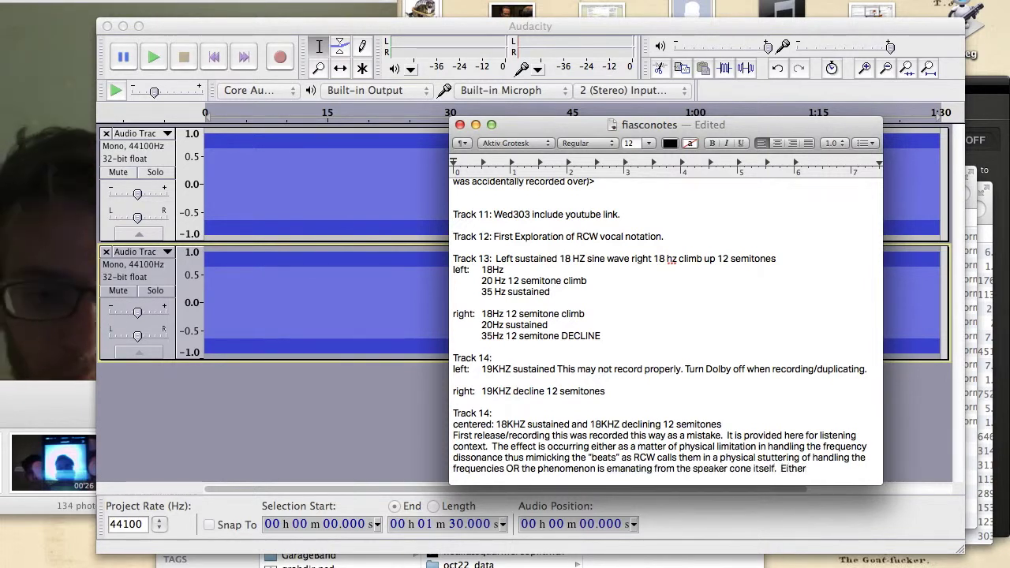
key("BackSpace")
key("BackSpace")
key("BackSpace")
key("BackSpace")
key("BackSpace")
key("BackSpace")
key("BackSpace")
key("BackSpace")
key("BackSpace")
key("BackSpace")
key("BackSpace")
key("BackSpace")
key("BackSpace")
key("BackSpace")
key("BackSpace")
key("BackSpace")
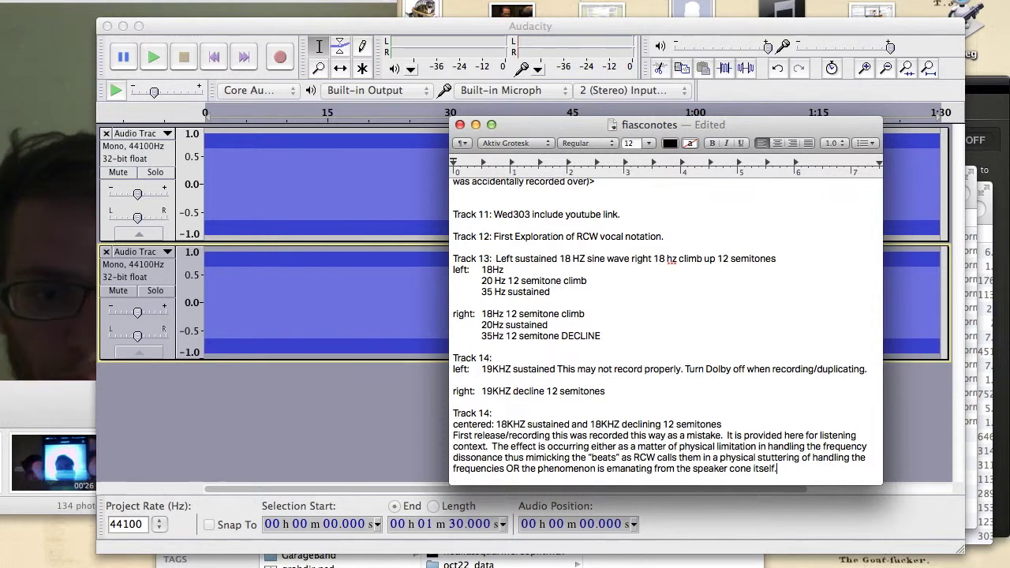
Add the sentence "This also could vary significantly from various equipment combinations and/or setups." to the description
type("This is also could be highly dependent upon")
key("BackSpace")
key("BackSpace")
key("BackSpace")
key("BackSpace")
key("BackSpace")
key("BackSpace")
key("BackSpace")
key("BackSpace")
key("BackSpace")
key("BackSpace")
key("BackSpace")
key("BackSpace")
key("BackSpace")
key("BackSpace")
key("BackSpace")
key("BackSpace")
key("BackSpace")
key("BackSpace")
key("BackSpace")
key("BackSpace")
type("vary significantly from various equipment combinations and/or setups.")
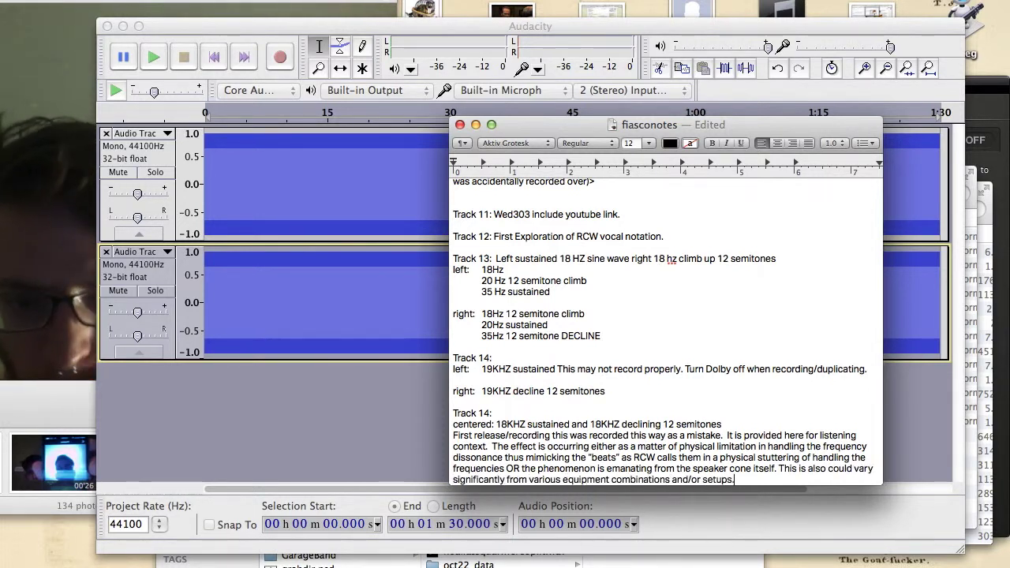
left_click(806, 468)
key("BackSpace")
key("BackSpace")
key("BackSpace")
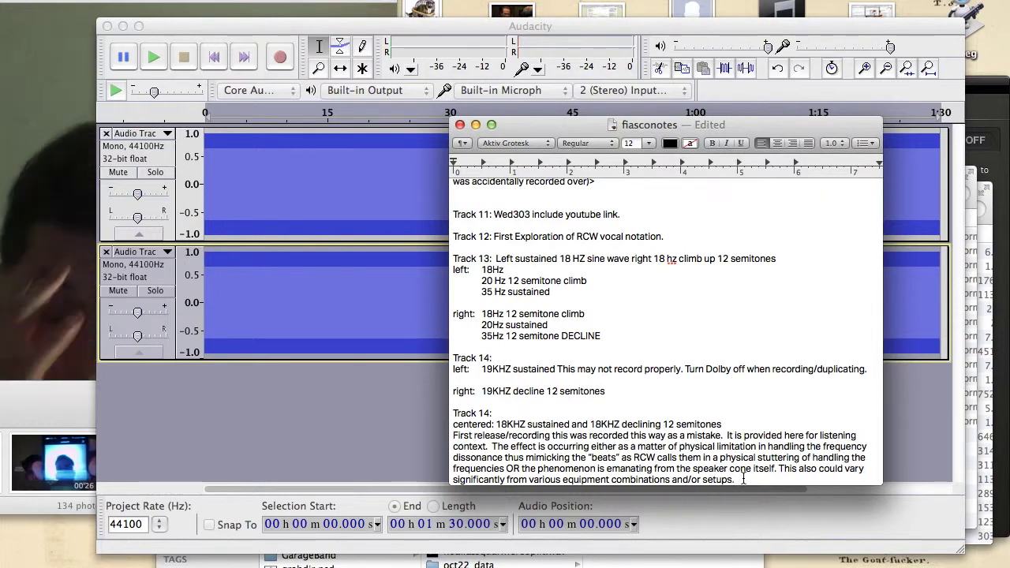
Check the track files in Finder's wav folder and renumber the second Track 14 heading in fiasconotes as "Track 15:"
key("super+Tab")
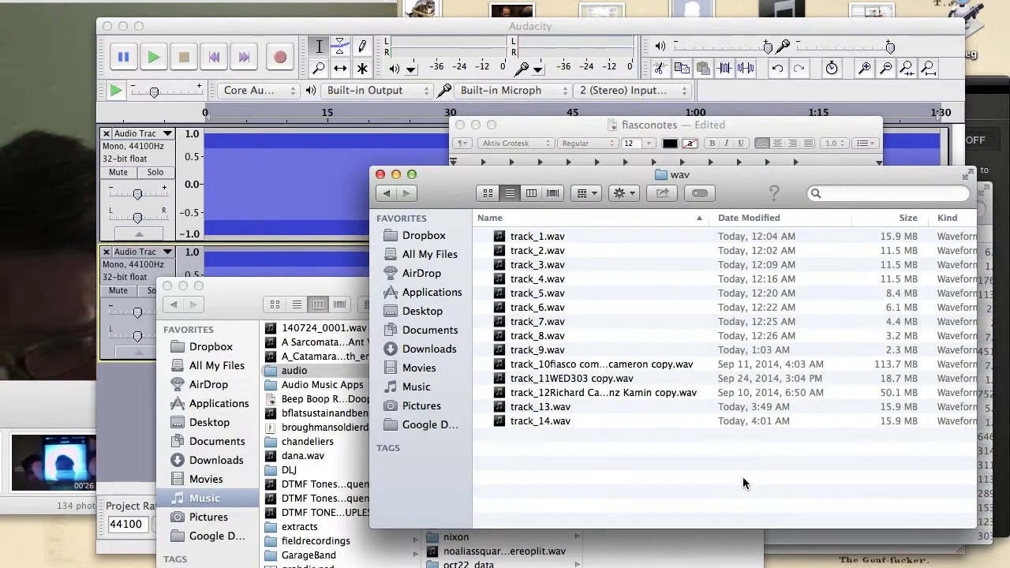
key("super+Tab")
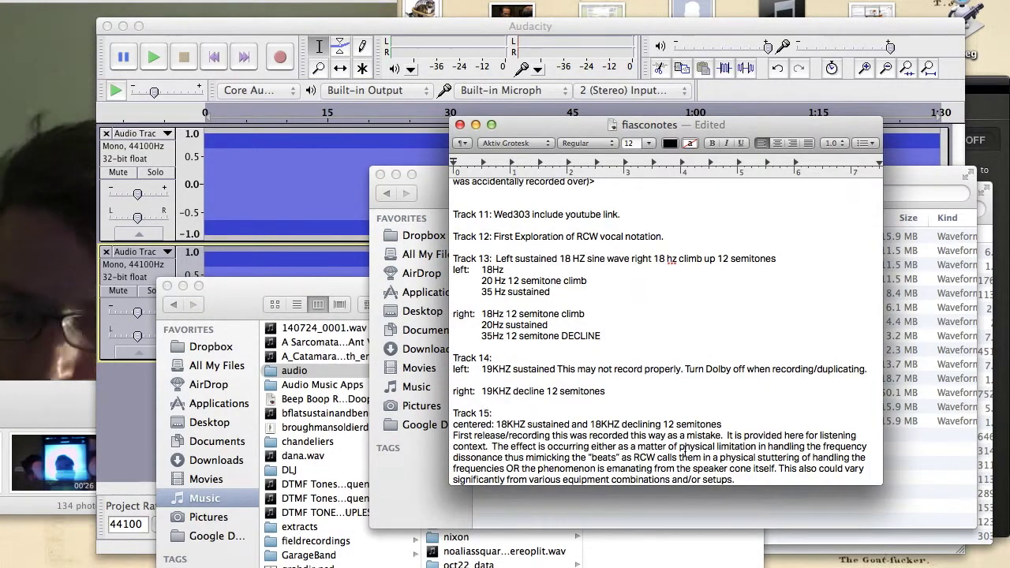
type("as to the frequency interaction as it occurs coming out each speaker cone rather than interacting outs. I believe this to be a matter of physical limitation of the speak")
Change "could" to "will" in Track 15's description, and switch to Audacity with the description selected
double_click(829, 424)
type("will")
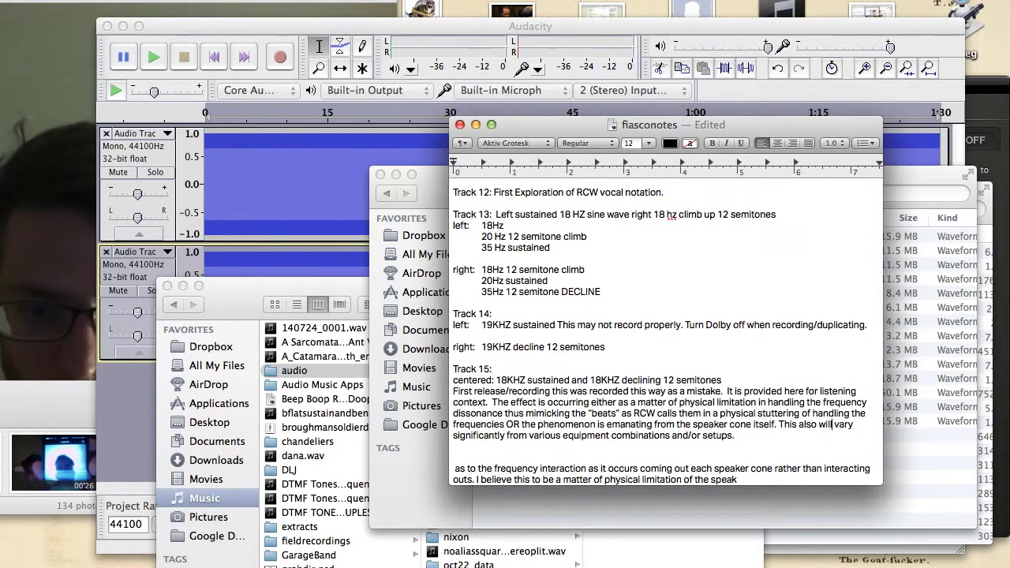
left_click_drag(734, 437, 457, 389)
left_click(366, 25)
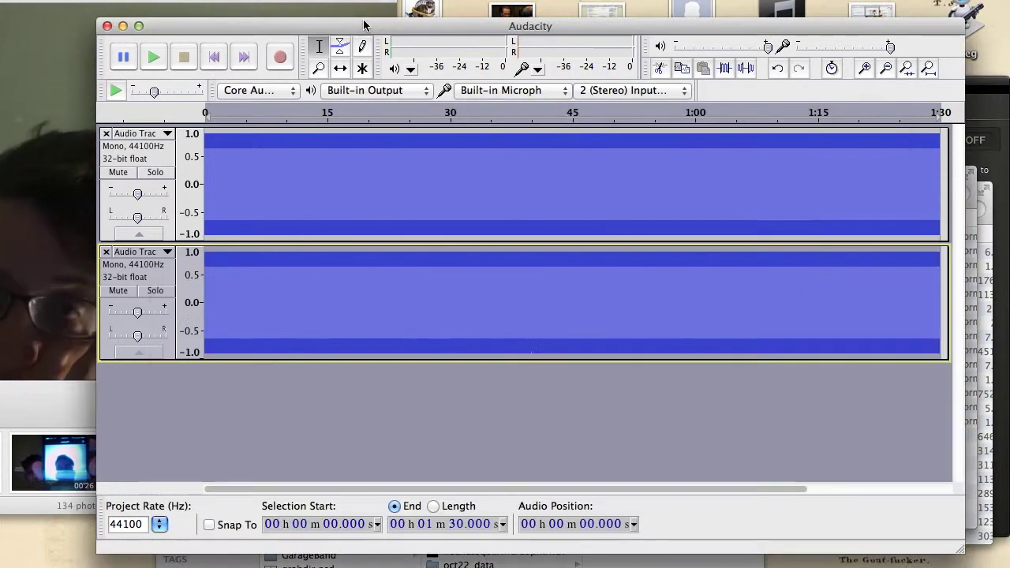
Save the project as track_15
key("space")
key("space")
left_click(115, 0)
left_click(162, 80)
type("track_15")
key("Return")
Select all audio and save the project as "track_15(mixed and rendered)"
key("super+a")
left_click(341, 1)
left_click(356, 56)
key("Return")
left_click(114, 1)
left_click(162, 81)
type("track_15(mixed and rendered)")
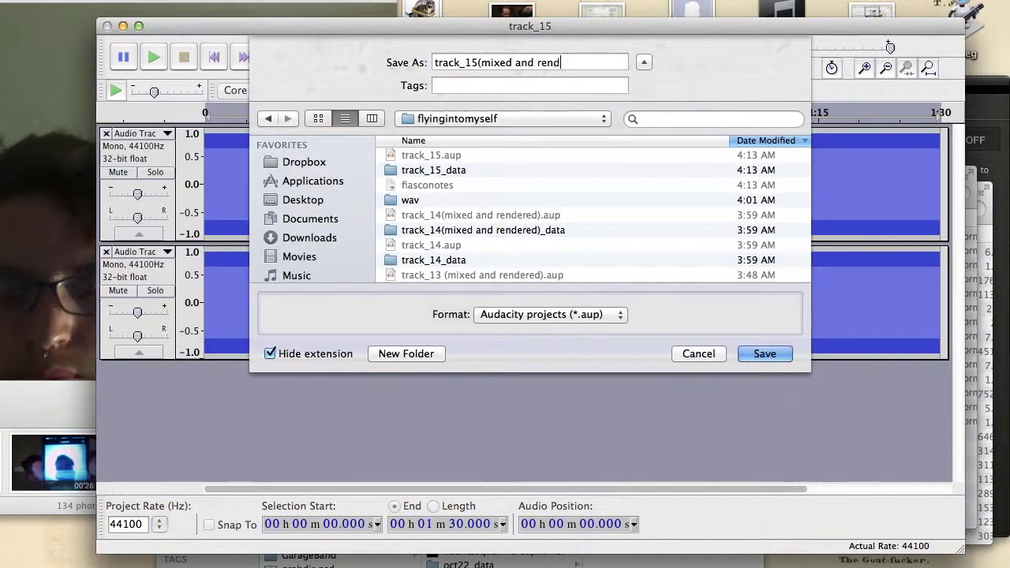
key("Return")
Export the audio, removing "(mixed and rendered)" from the file name so that it reads track_15
left_click(294, 1)
left_click(302, 36)
left_click(116, 1)
left_click(139, 184)
key("BackSpace")
key("BackSpace")
key("BackSpace")
key("BackSpace")
key("BackSpace")
key("BackSpace")
key("BackSpace")
key("BackSpace")
key("BackSpace")
key("BackSpace")
key("BackSpace")
key("BackSpace")
key("BackSpace")
key("BackSpace")
key("BackSpace")
key("BackSpace")
key("BackSpace")
key("BackSpace")
key("BackSpace")
key("BackSpace")
key("Return")
Set both the track title and the track number in the export metadata to 15
double_click(446, 178)
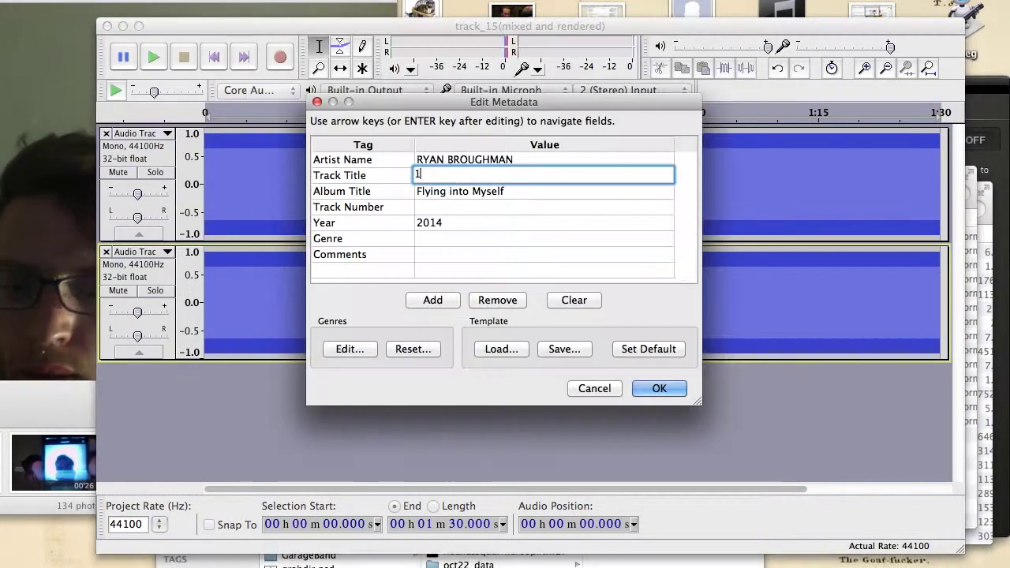
type("15")
double_click(447, 207)
type("15")
Reword Track 15's opening in fiasconotes to "this was recorded mono as a mistake and kept for the sake of listening context and consideration."
left_click_drag(735, 436, 453, 394)
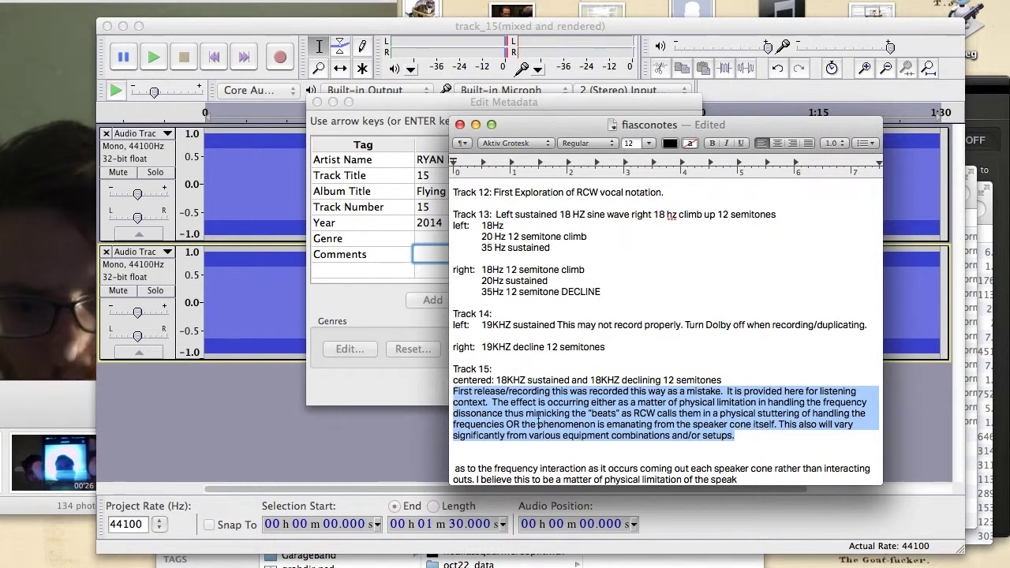
double_click(639, 392)
type("mono")
double_click(667, 392)
key("BackSpace")
left_click(716, 391)
key("BackSpace")
key("BackSpace")
key("BackSpace")
type("and kept for the sake of listening con")
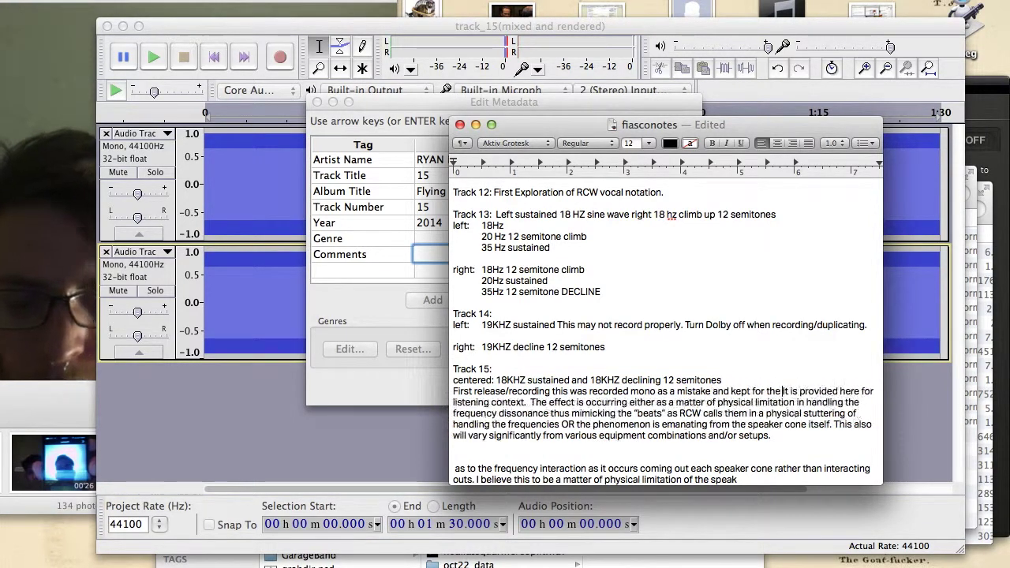
type("text")
left_click_drag(486, 402, 650, 402)
key("BackSpace")
type("and consideration")
Insert "as I so dare to speculate" after "The effect" in Track 15's description
left_click(629, 402)
type("as I so dare to speculate")
double_click(601, 403)
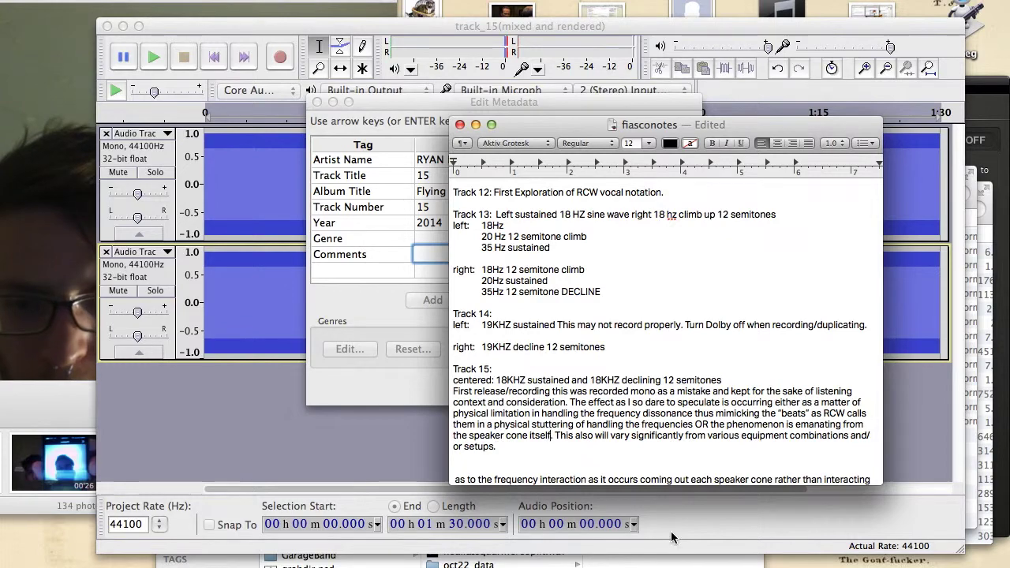
Copy the Track 15 description, from the "centered" line through "setups.", into the Comments field of the export metadata
left_click_drag(453, 379, 519, 448)
key("super+c")
left_click(430, 254)
key("super+v")
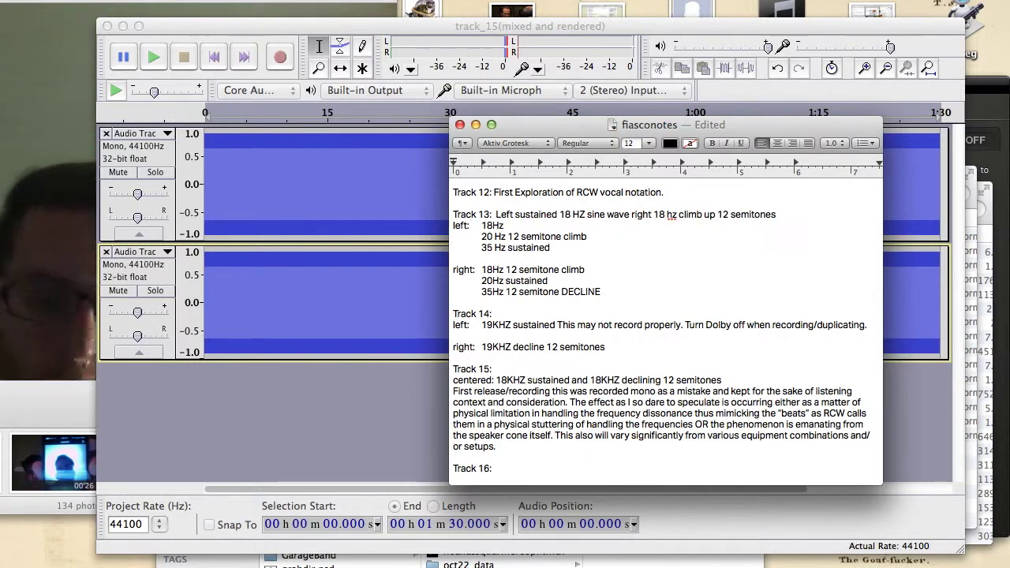
Extend Track 14's Dolby note with "(tape fidelity is also of concern). This may be a silent track on some setups even if recorded properly."
left_click(867, 325)
key("BackSpace")
type("(tape fidelity is also of concern). Some")
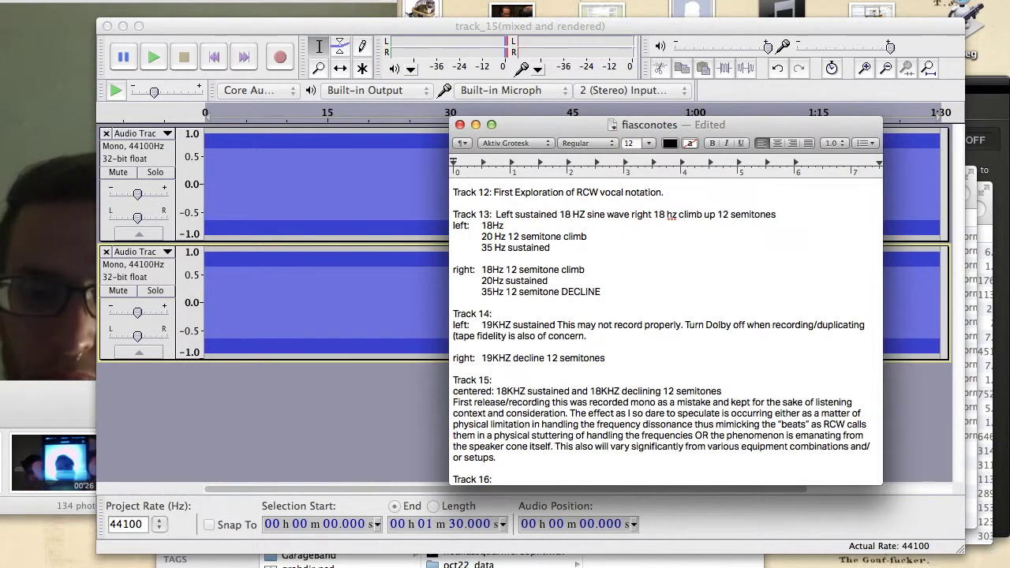
key("BackSpace")
key("BackSpace")
key("BackSpace")
key("BackSpace")
type("This may be a silent track on some setups even if recorded")
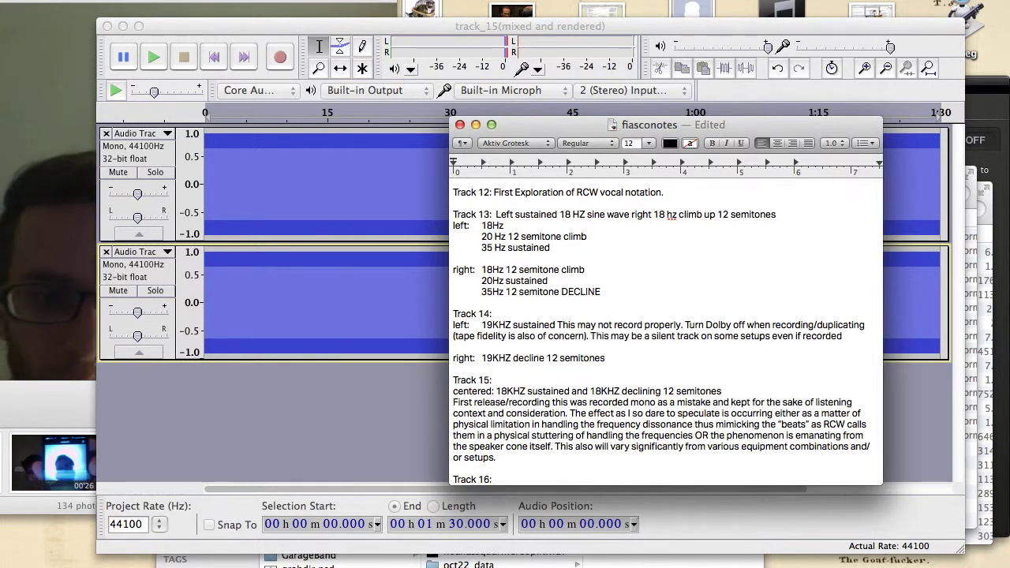
type(" properly.")
Write "Same Frequencies as in Track 15; though, split" after the Track 16 heading at the end of fiasconotes
key("super+Down")
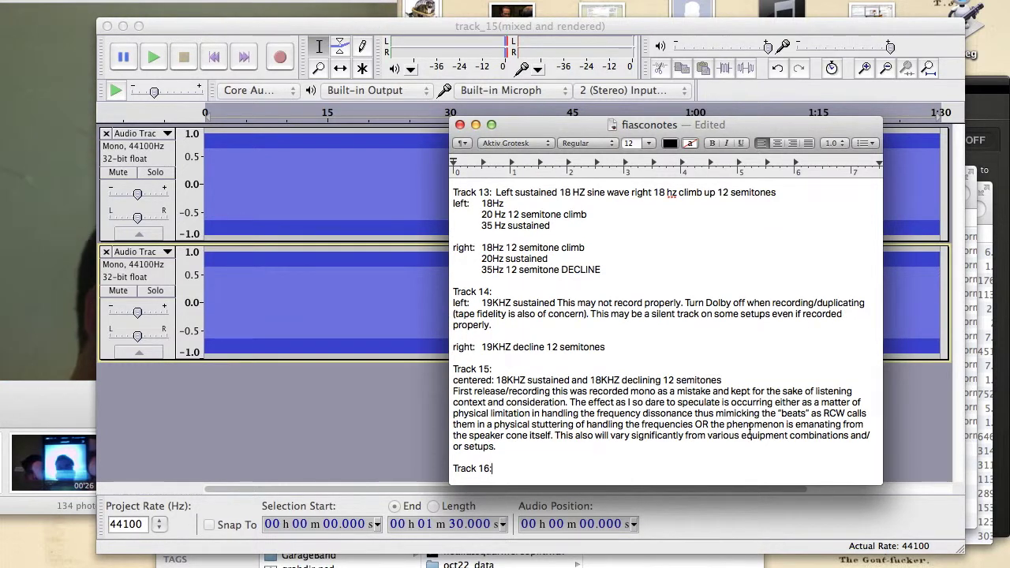
type("Same Track as in")
key("BackSpace")
key("BackSpace")
key("BackSpace")
key("BackSpace")
key("BackSpace")
key("BackSpace")
key("BackSpace")
key("BackSpace")
key("BackSpace")
key("BackSpace")
key("BackSpace")
type("Freq")
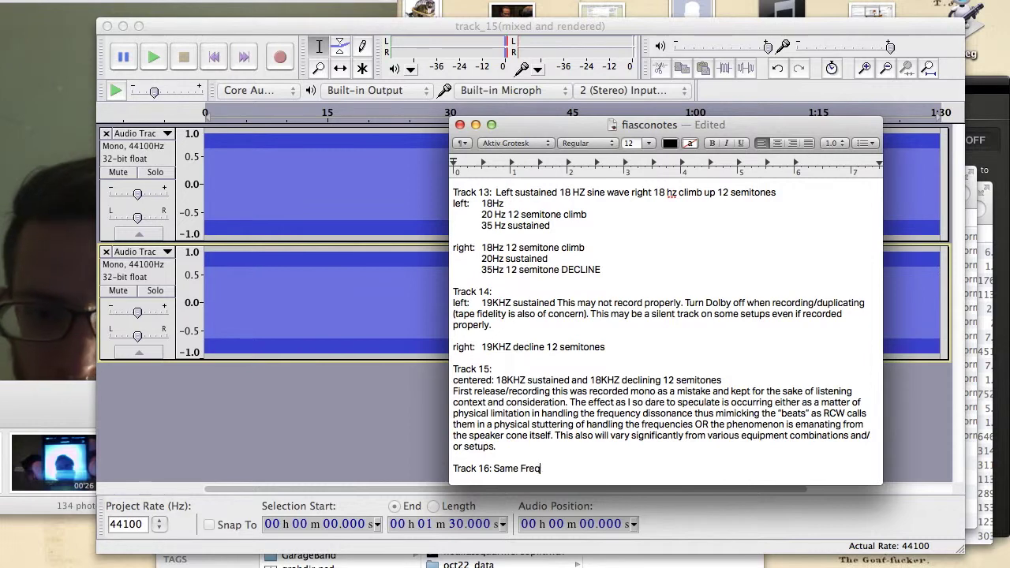
type("uencies as in Track 15, however, this")
key("BackSpace")
key("BackSpace")
key("BackSpace")
key("BackSpace")
key("BackSpace")
key("BackSpace")
key("BackSpace")
key("BackSpace")
key("BackSpace")
key("BackSpace")
key("BackSpace")
key("BackSpace")
key("BackSpace")
key("BackSpace")
key("BackSpace")
type("; though, split")
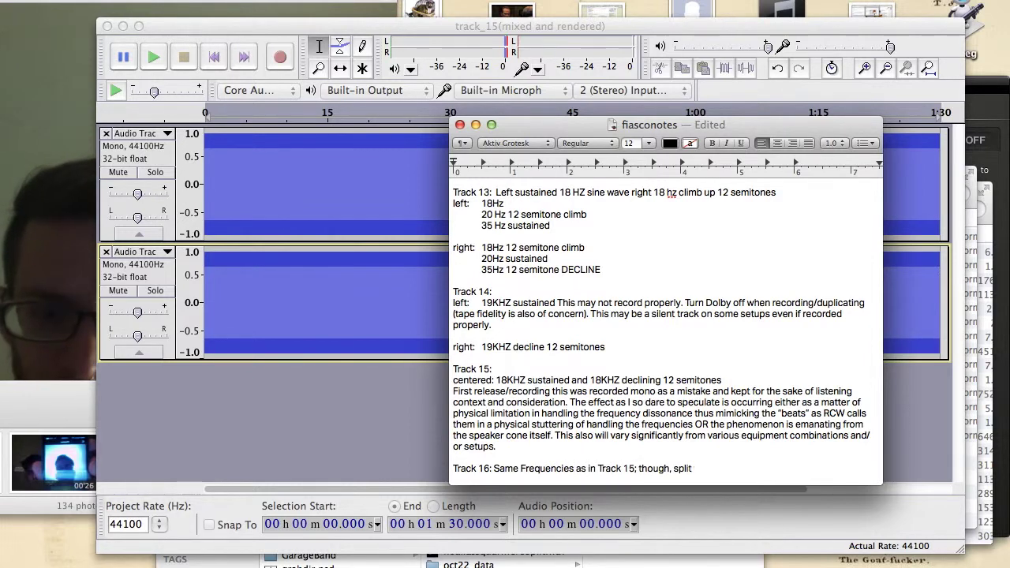
Complete the Track 16 note, ending it with "a 12 semitone decline of 18KHZ in right.", and select that line
type(" with 18H")
type(" a 12 semitone decline of 18KHZ in right.")
triple_click(516, 468)
Switch to Audacity, save the project as track_16 and start exporting its audio
left_click(96, 422)
left_click(169, 76)
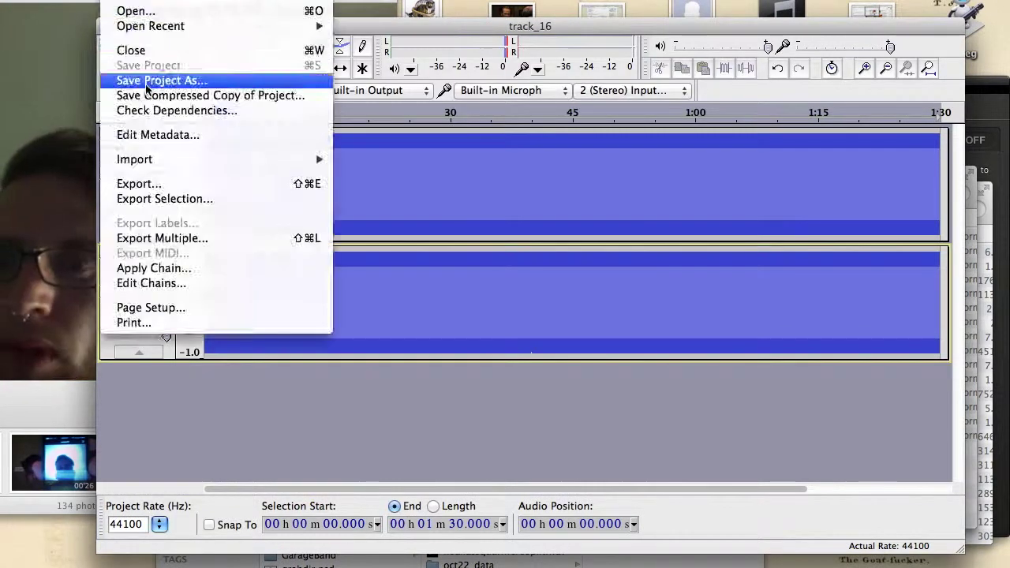
left_click(181, 76)
left_click(181, 183)
key("Return")
Set the export metadata's track title and track number to 16 and paste the Track 16 description as the comment
type("16")
key("Return")
key("Down")
type("16")
left_click(656, 254)
key("super+v")
key("Return")
double_click(584, 256)
type("(18KHZ)")
key("Right")
key("Right")
key("Right")
key("Right")
key("Right")
key("Right")
key("Right")
key("Right")
key("Right")
key("Right")
key("Right")
key("Right")
key("Right")
key("Right")
key("Right")
key("Right")
key("Right")
key("Right")
key("Right")
key("Right")
key("Left")
key("Left")
key("Left")
key("Left")
key("Left")
key("Left")
key("Left")
key("Left")
key("Left")
key("Left")
key("Left")
key("Left")
key("Left")
key("Left")
key("Left")
key("Left")
key("Left")
key("Left")
key("Left")
key("Left")
key("BackSpace")
key("BackSpace")
key("BackSpace")
key("BackSpace")
key("BackSpace")
key("BackSpace")
key("BackSpace")
key("BackSpace")
Confirm the export metadata and save the project as "track_16(mixed and rendered)"
left_click(659, 389)
left_click(168, 81)
key("Right")
type("(mixed and rendered)")
key("Return")
Switch to fiasconotes in TextEdit and end the Track 16 note with "Same silence concerns as mentioned previously."
key("super+Tab")
type("Left Channel will likely not")
key("alt+BackSpace")
key("alt+BackSpace")
key("alt+BackSpace")
key("alt+BackSpace")
key("alt+BackSpace")
type("Same")
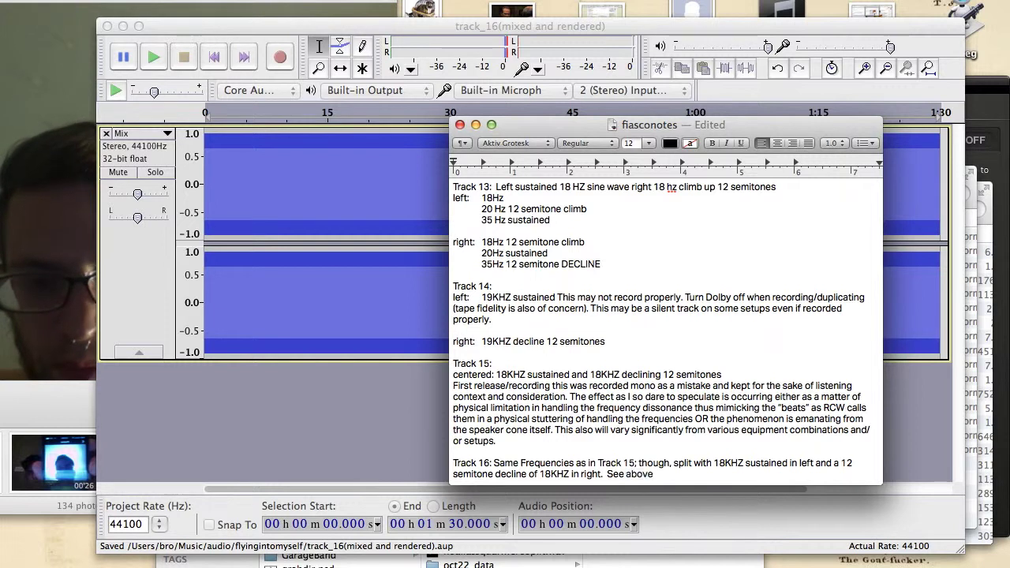
type(" silence concerns as mentioned previously.")
Add a "Track 17:" heading and write "Using track 16's file I applied a sliding pitch decline of 12 semitones to the left channel and"
key("Return")
key("Return")
type("Track 17:")
key("Return")
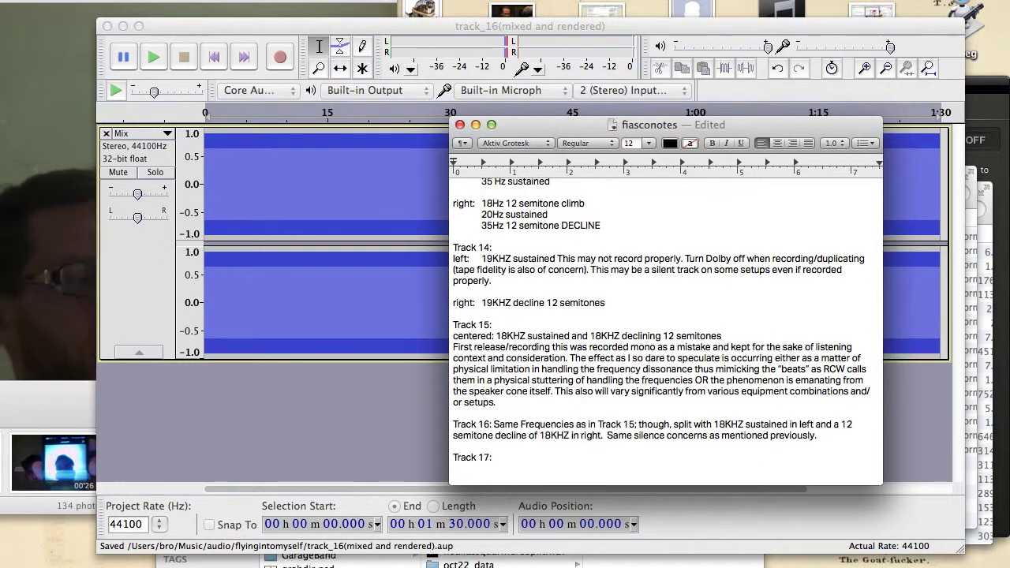
type("Using track 16's file I applied a sliding pitch decline of 12 semitones to the left channel and")
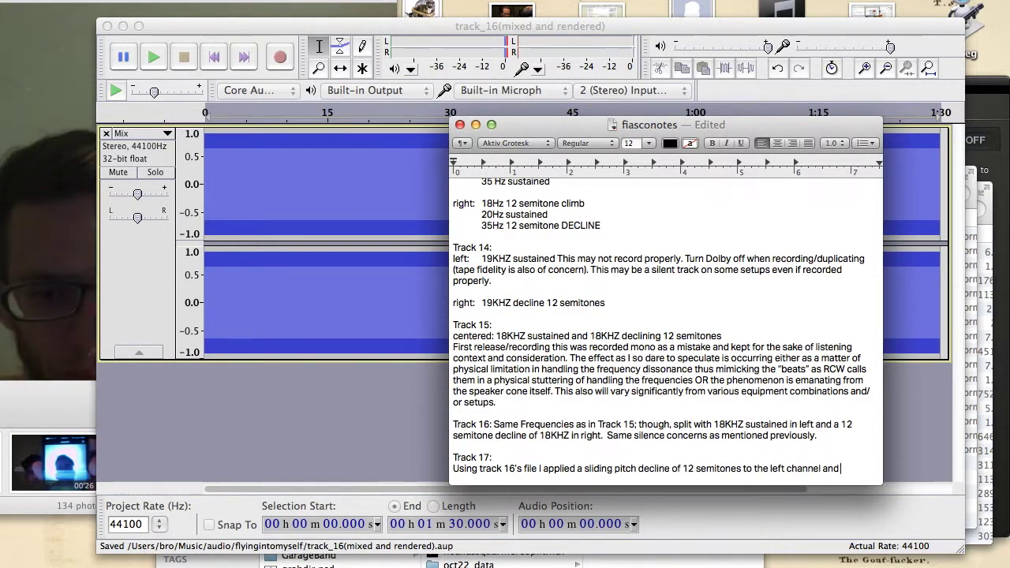
In Audacity, undo the mixdown to restore two mono tracks and pan the upper one fully left and the lower one fully right
left_click(251, 169)
left_click(152, 0)
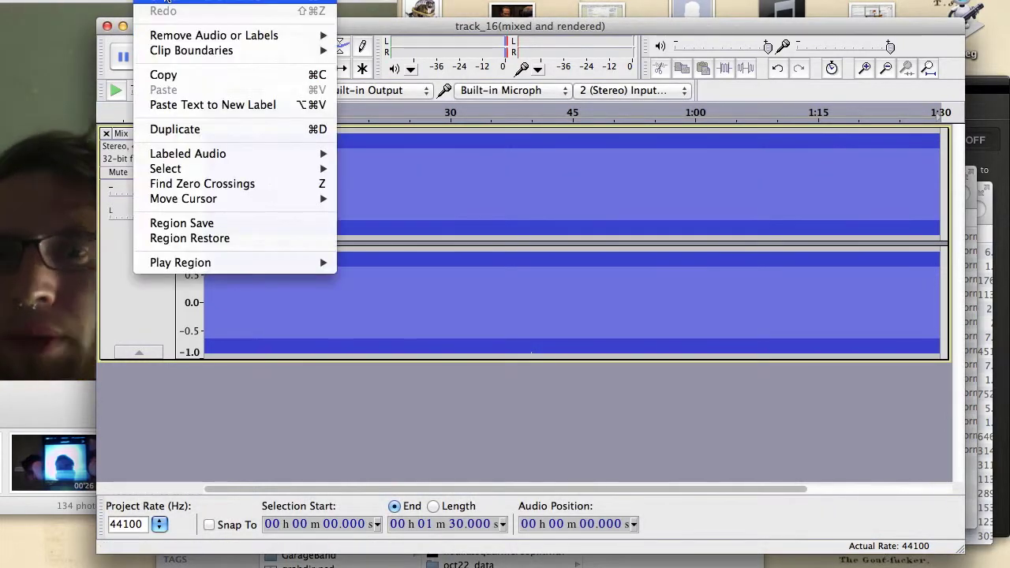
left_click(162, 0)
left_click(151, 0)
left_click(161, 0)
left_click_drag(138, 217, 109, 217)
left_click_drag(137, 336, 167, 336)
key("space")
key("space")
Apply Sliding Time Scale/Pitch Shift to the left-panned track with a final pitch shift of -12 semitones
left_click(146, 150)
left_click(399, 0)
left_click(453, 368)
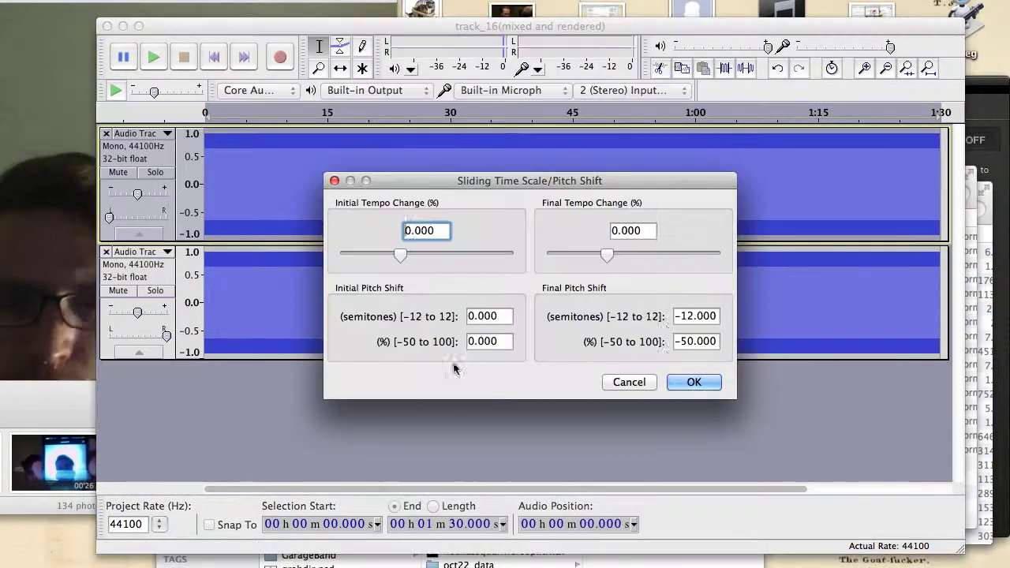
left_click(695, 382)
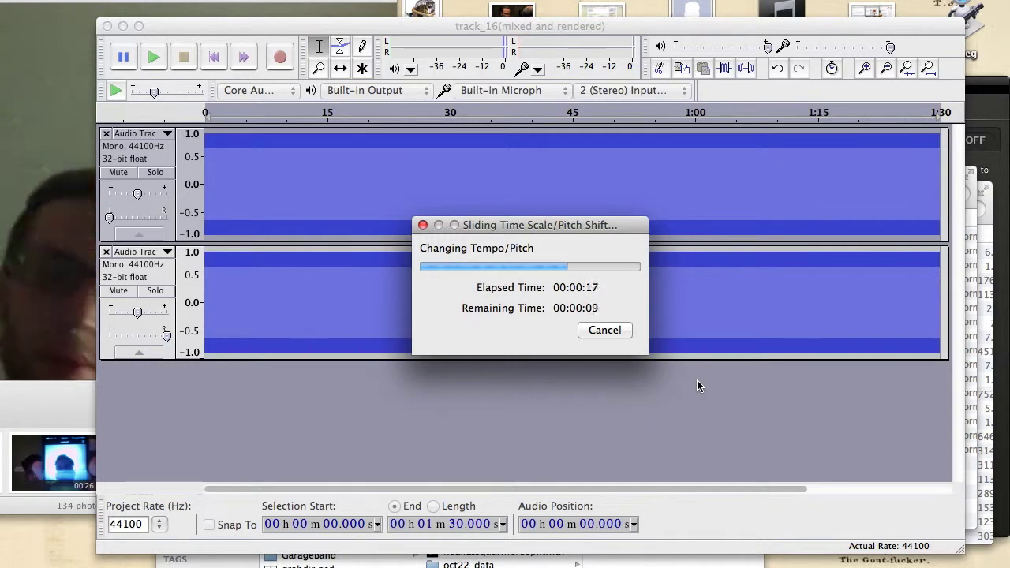
Apply the same -12 semitone Sliding Time Scale/Pitch Shift to the right-panned track
left_click(148, 271)
left_click(398, 0)
left_click(463, 361)
left_click(693, 383)
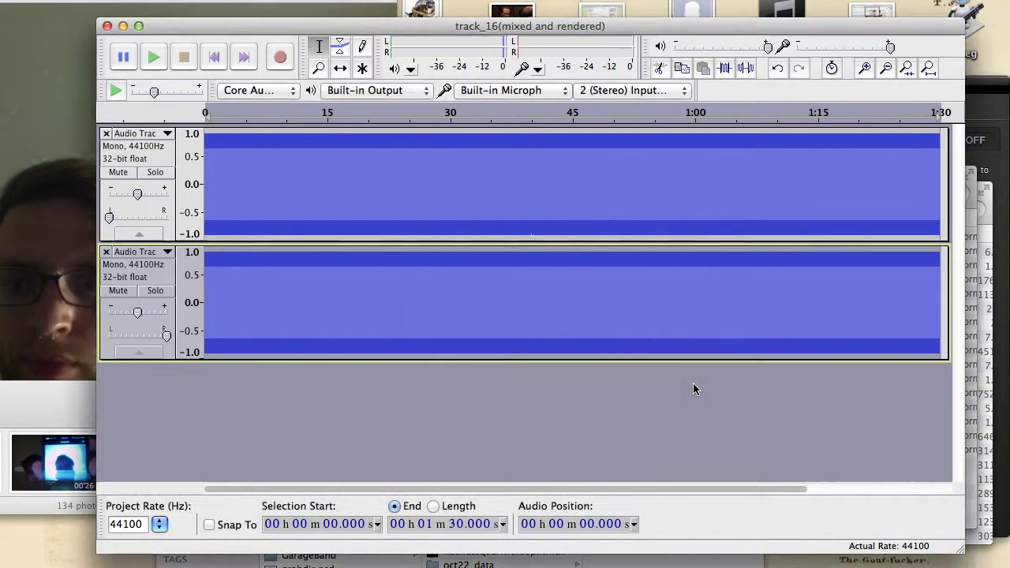
Save the project as track_17 and mix and render both mono tracks into one stereo track
left_click(128, 0)
left_click(125, 80)
type("track_17")
key("Return")
left_click(289, 0)
left_click(312, 37)
Export the mix as track_17 and set the metadata's track title and track number to 17
left_click(128, 0)
left_click(130, 169)
type("track_17")
left_click(763, 355)
key("Down")
type("17")
key("Return")
key("Down")
type("17")
Paste the Track 17 note as comment, append "(18KHZ sliding down 12 semitones in left channel and 18KHZ sliding down 24 semitones in right channel)"
key("super+Tab")
double_click(463, 257)
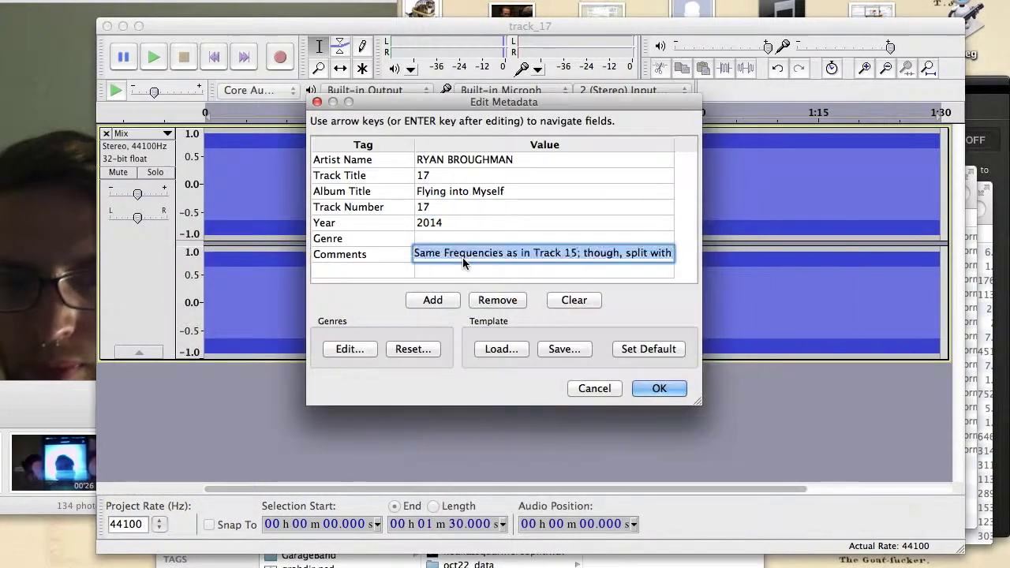
key("super+v")
type("(18KHZ sliding down 12 semitones in left channel")
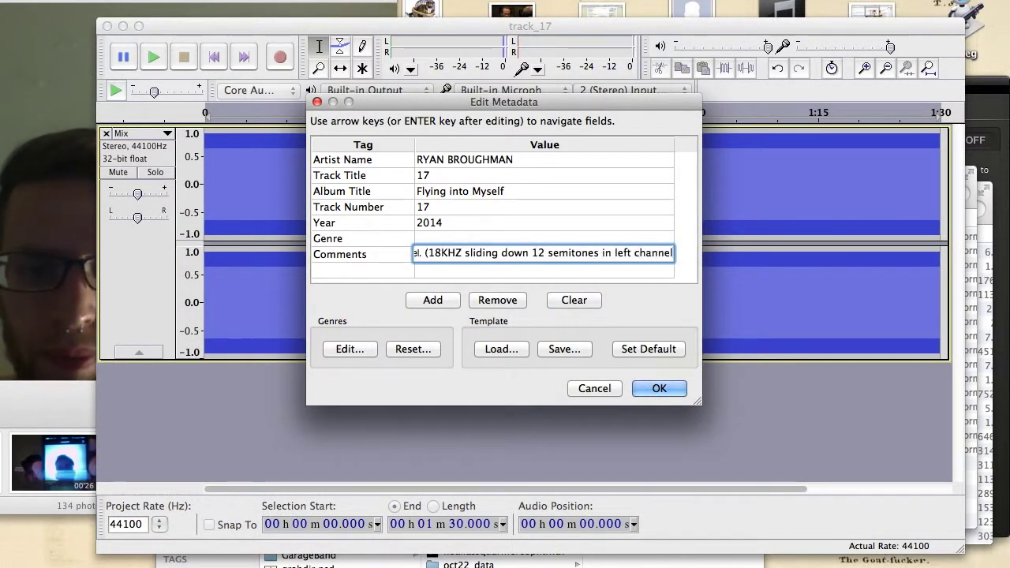
type(" and 18KHZ sliding down 24 semitones in right channel)")
key("Return")
left_click(653, 395)
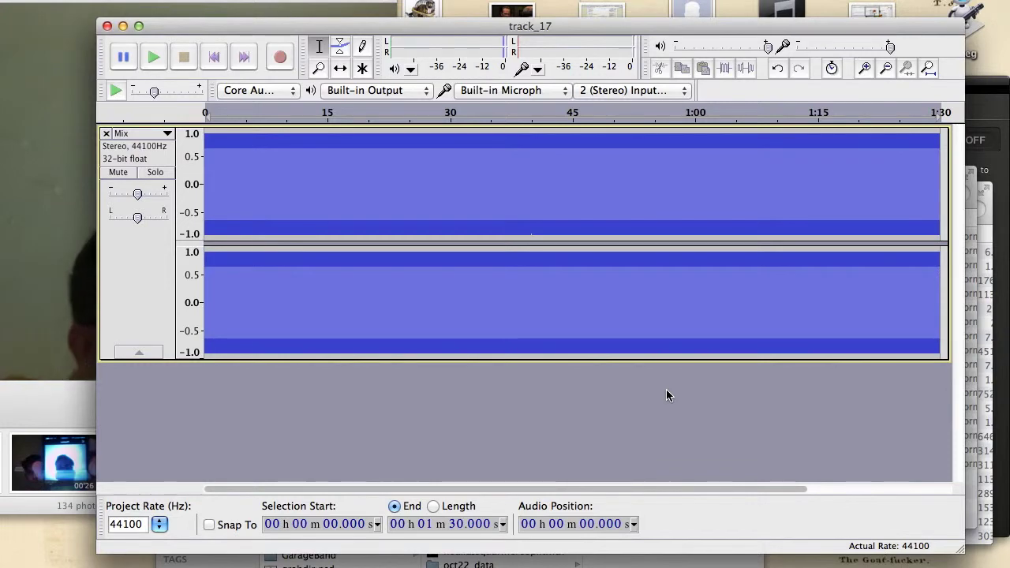
In fiasconotes, add a "Track 18:" heading below the Track 17 note with separate "left:" and "right:" entries
key("super+Tab")
key("Right")
key("Return")
key("Return")
type("Track 18: left:   rig")
key("BackSpace")
key("BackSpace")
key("BackSpace")
type("left:")
key("Return")
key("Return")
key("Return")
type("right:")
key("Return")
key("Tab")
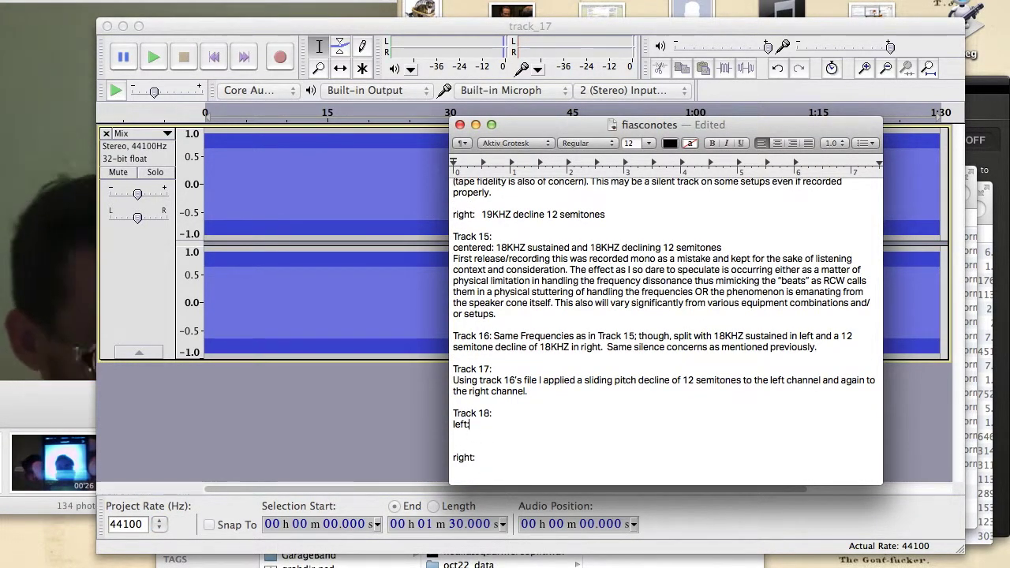
Fill in the Track 18 entries with 17KHZ for the left channel and "17KHZ decline 12 semitones" for the right
type("17KHZ 12 semitone declin")
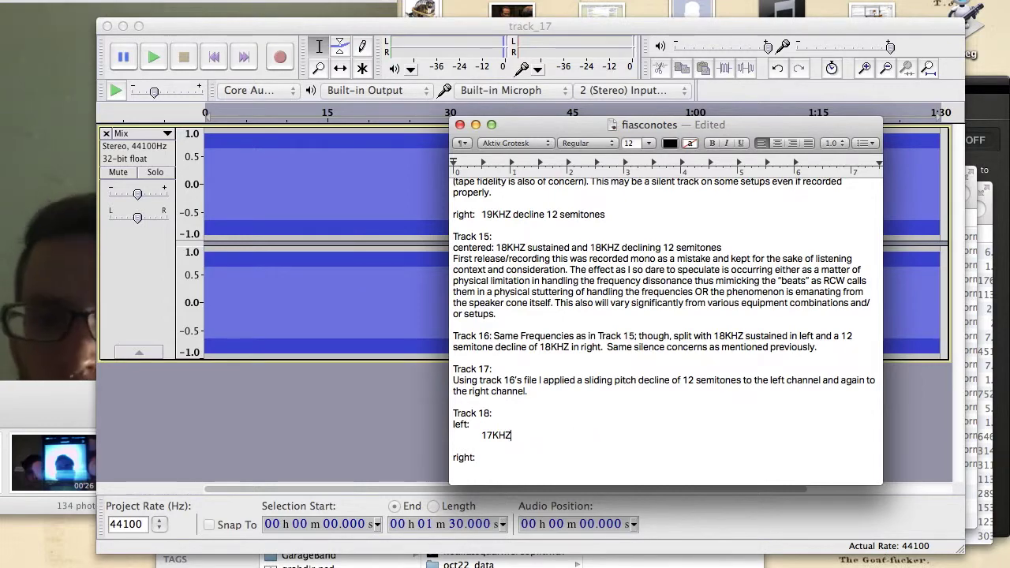
key("Up")
key("Up")
key("Up")
key("Left")
key("BackSpace")
key("Tab")
key("BackSpace")
key("Down")
key("Down")
type(":")
key("Tab")
type("17KHZ decline 12 semitones")
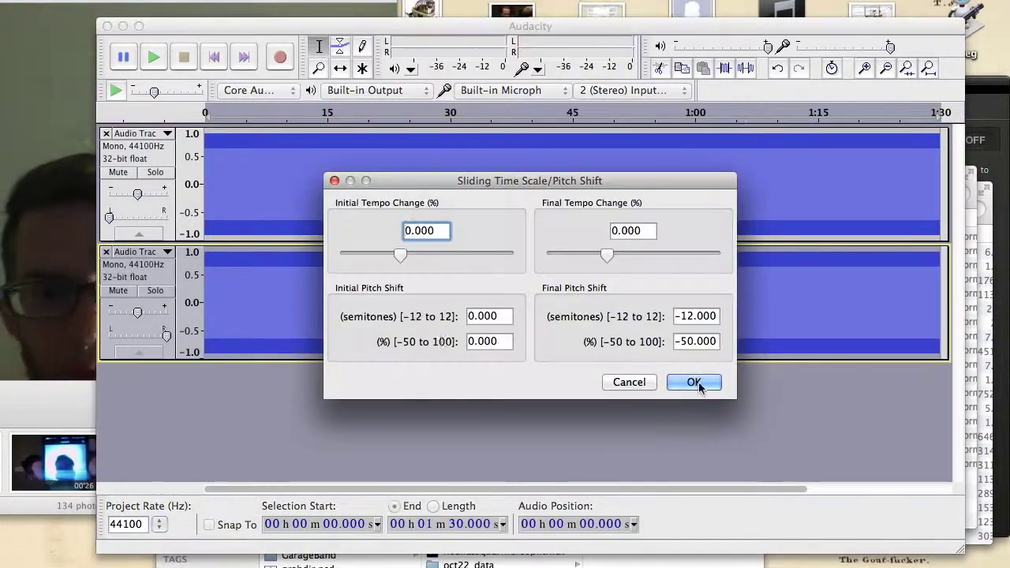
Apply a sliding pitch shift to a final -12 semitones on the right-panned track in Audacity and play the audio briefly
left_click(696, 382)
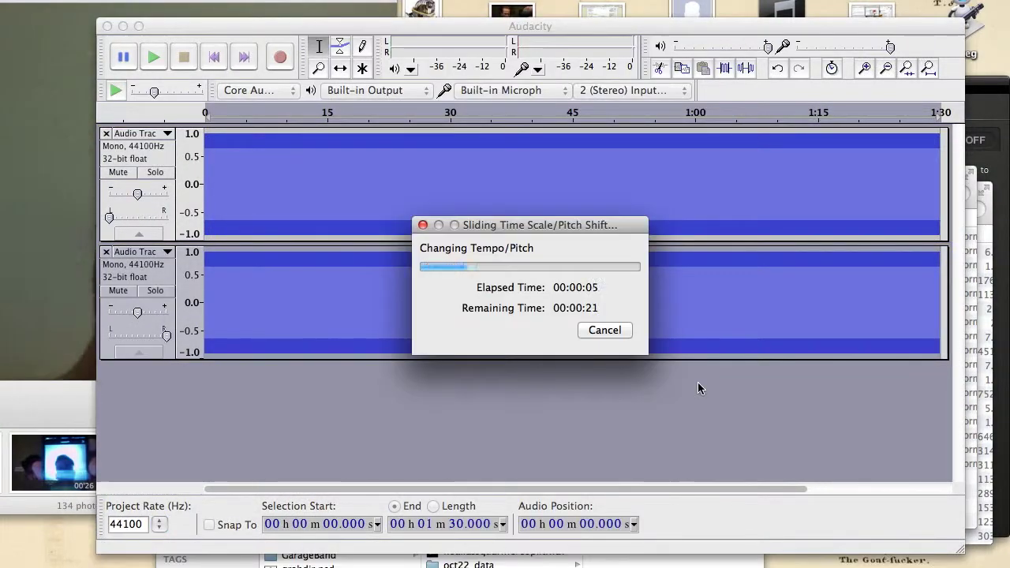
left_click(204, 62)
key("space")
key("space")
Save the project as track_18 and confirm the export metadata for its rendered stereo mix
left_click(115, 0)
left_click(150, 82)
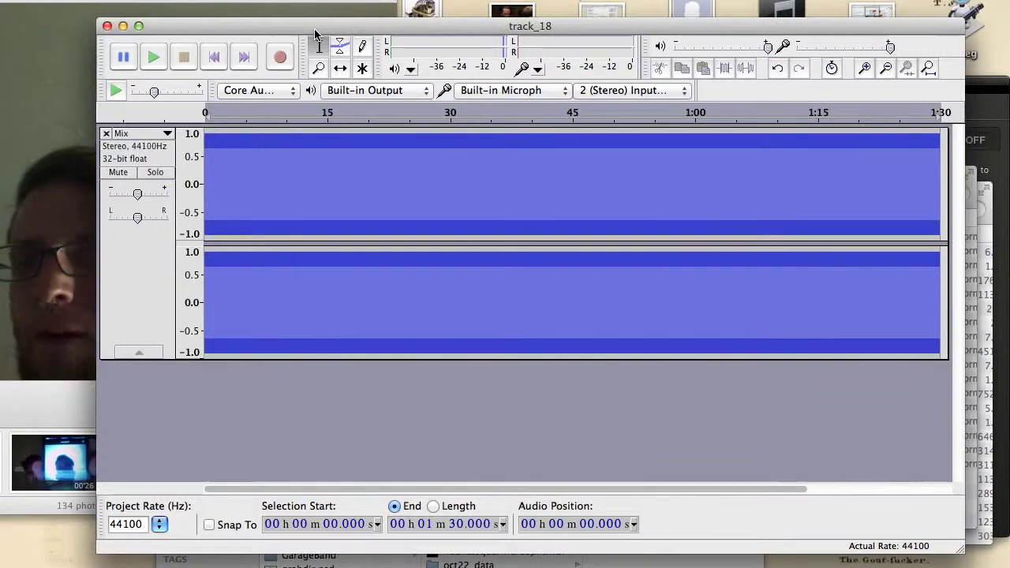
key("super+Tab")
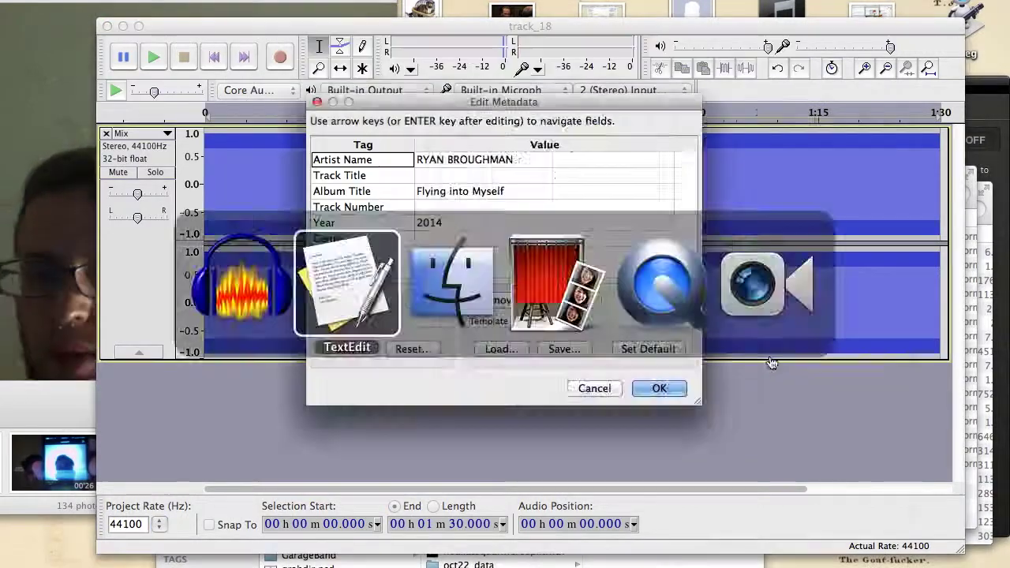
key("super+Tab")
left_click(661, 389)
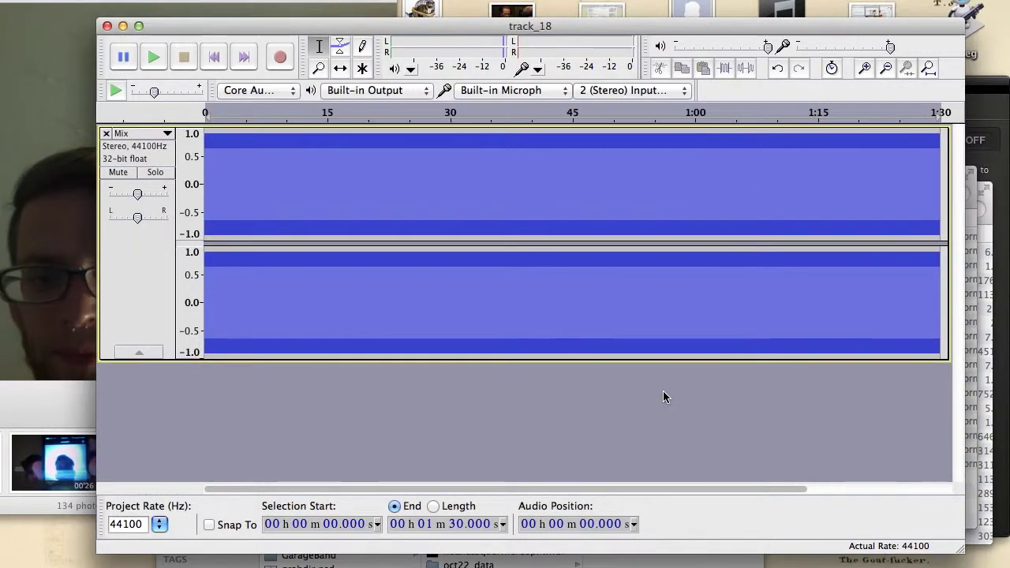
Save the project as "track_18(mixed and rendered)" and play the rendered mix
key("super+shift+s")
type("(mixed and rendered)")
key("Return")
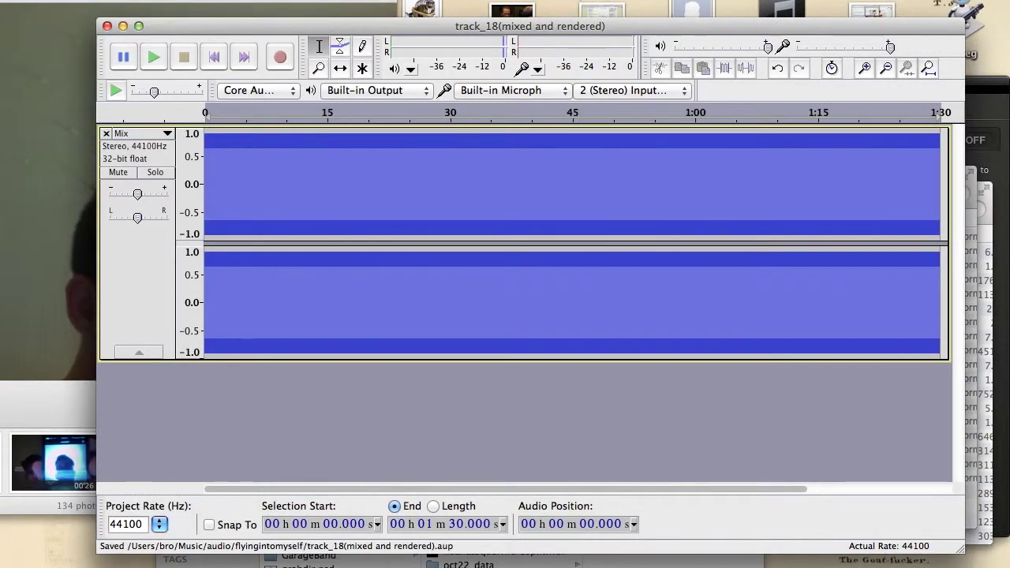
key("super+Tab")
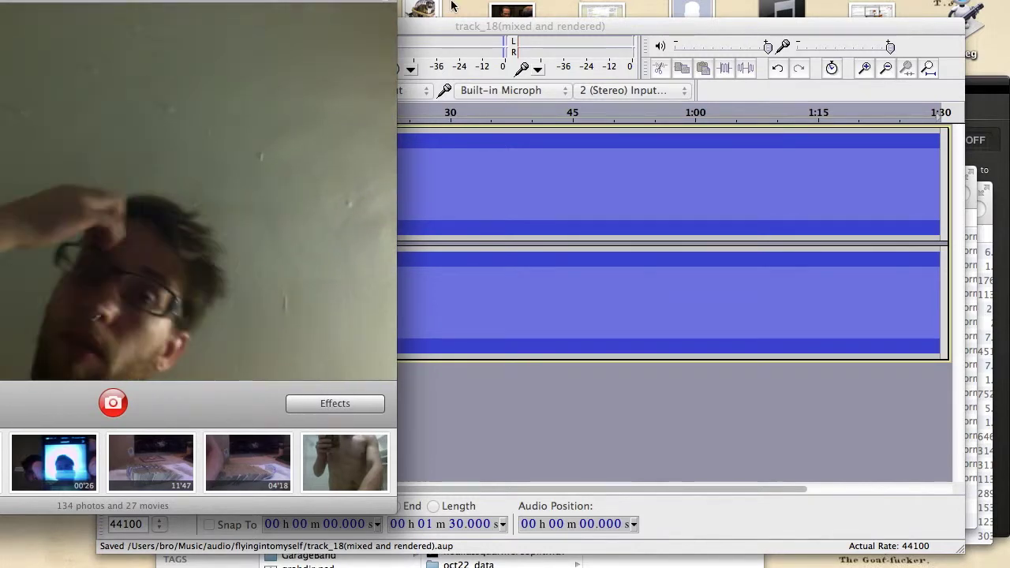
left_click(507, 26)
key("space")
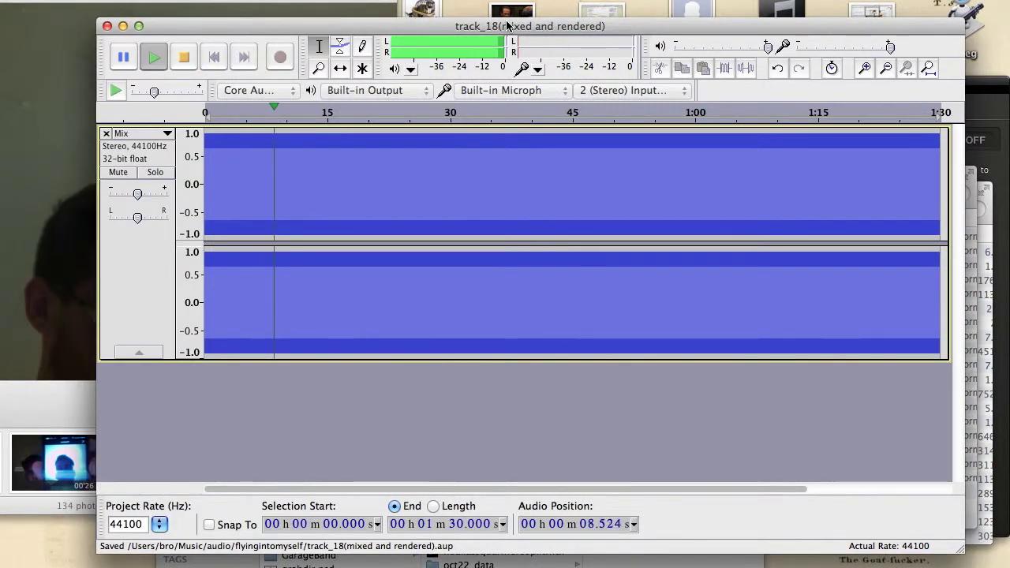
Switch to fiasconotes in TextEdit and add a "Track 19" heading below the Track 18 entries
key("super+Tab")
key("Right")
key("Return")
key("Return")
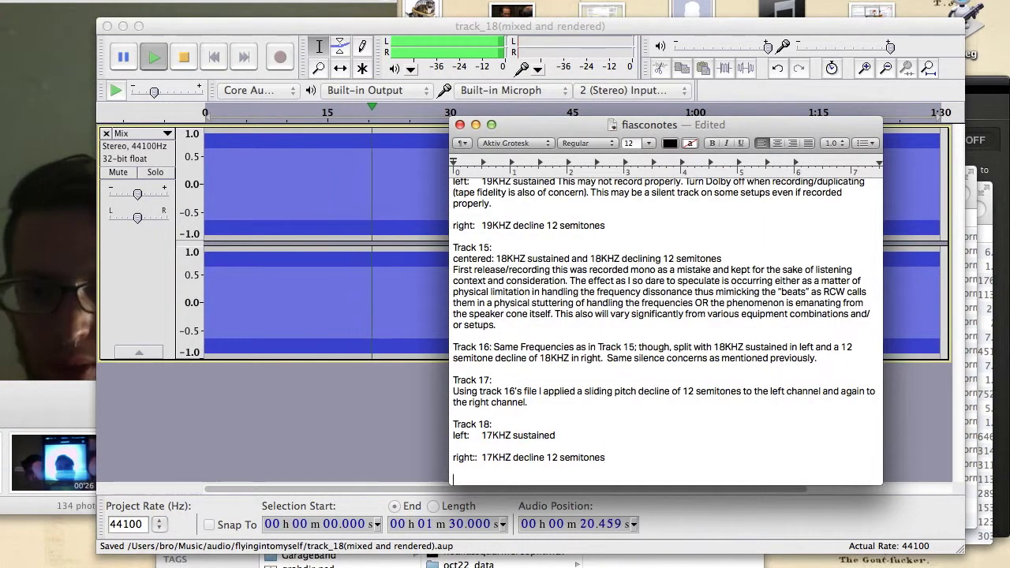
type("Track 19")
In the track 1sub notes, add "(all waves sine until track 19)" to the waveform and "(all generated waves following are at this amplitude)" to the amplitude
scroll(581, 310, "up", 20)
scroll(582, 310, "down", 1)
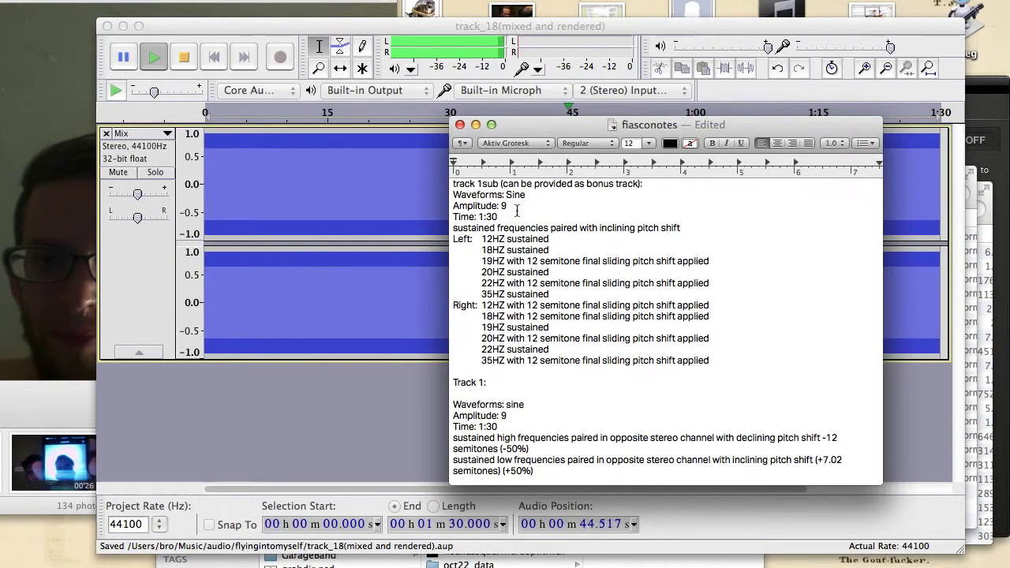
type("s sine until track 19")
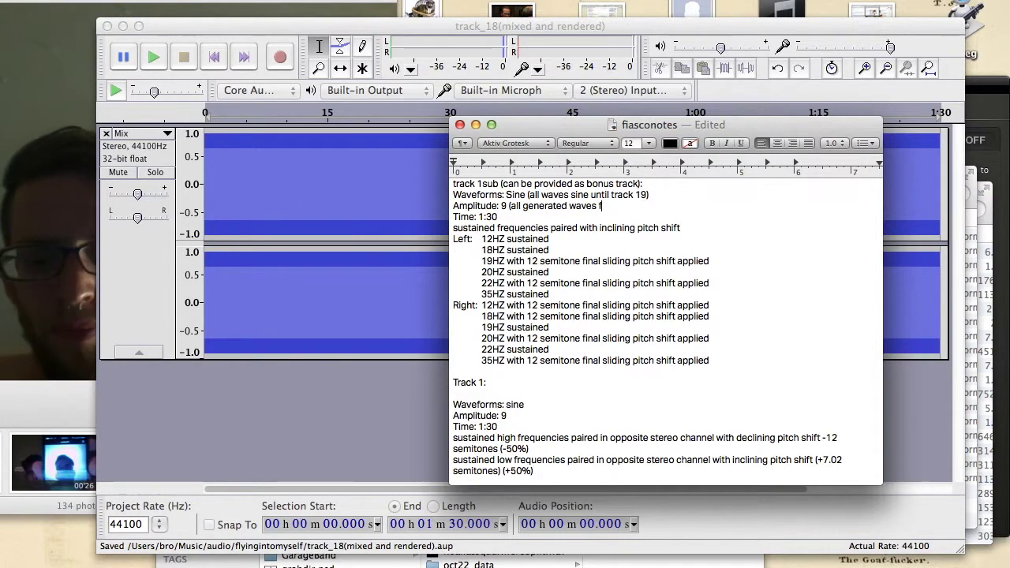
scroll(584, 433, "down", 20)
scroll(584, 433, "up", 20)
scroll(566, 422, "down", 20)
scroll(565, 421, "up", 20)
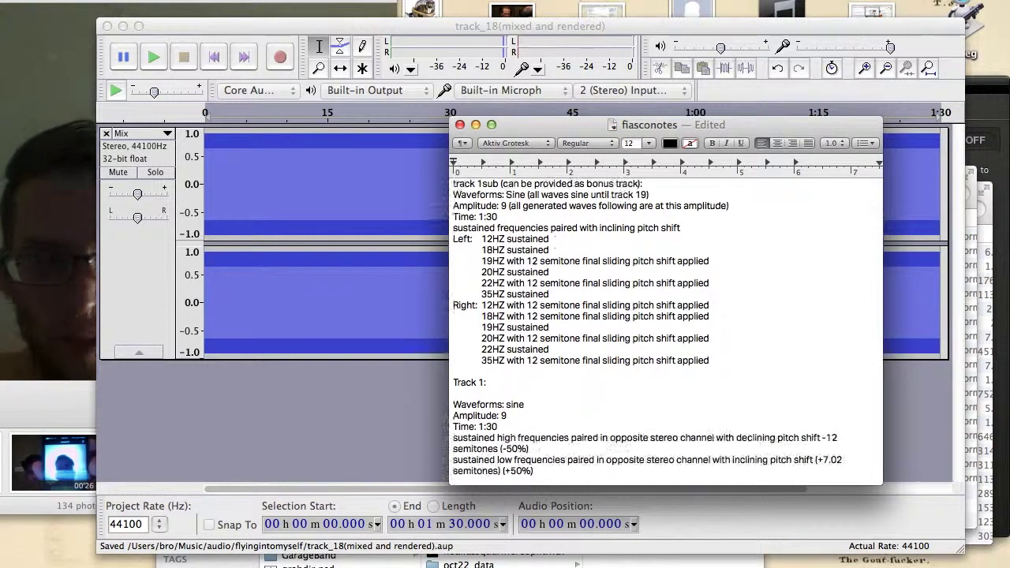
scroll(566, 422, "down", 20)
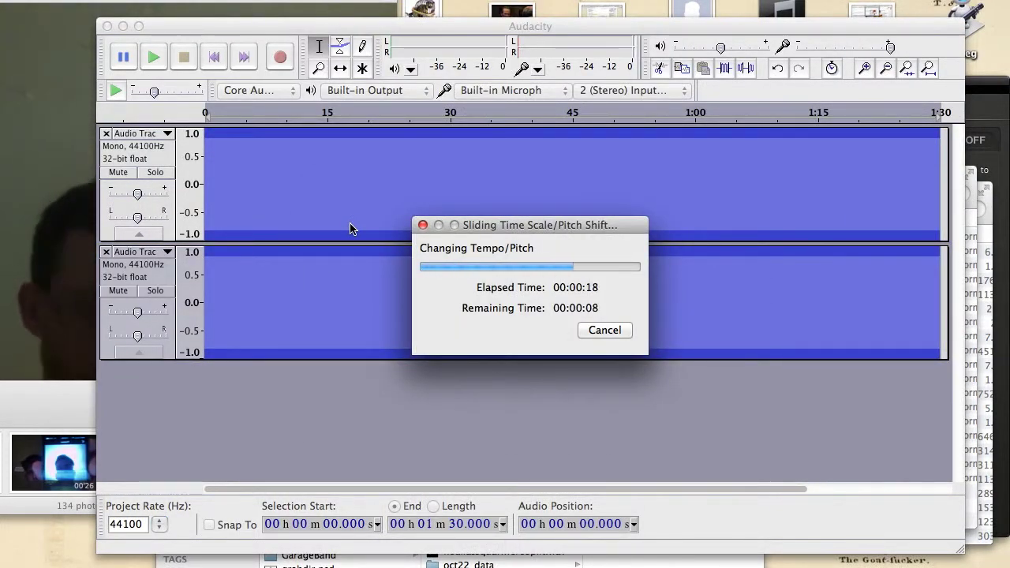
Return to the start of the audio in Audacity and save the new project as Track_19
left_click(217, 60)
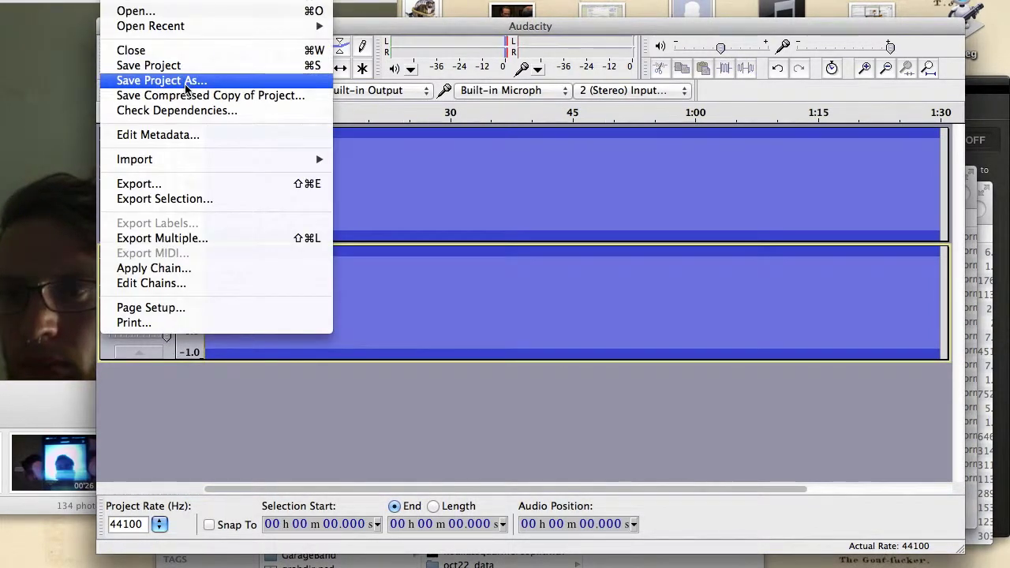
left_click(169, 74)
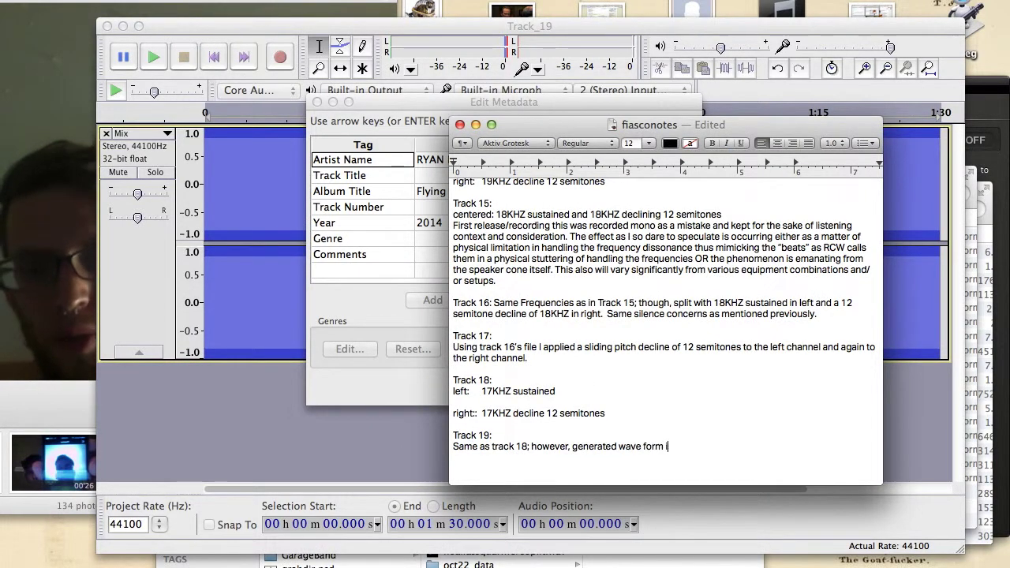
Finish the Track 19 note as a Square (no alias) waveform, with left "17KHZ sustained" and right "17KHZ 12 semitone decline"
type("alias).")
key("Return")
type("left:\t17")
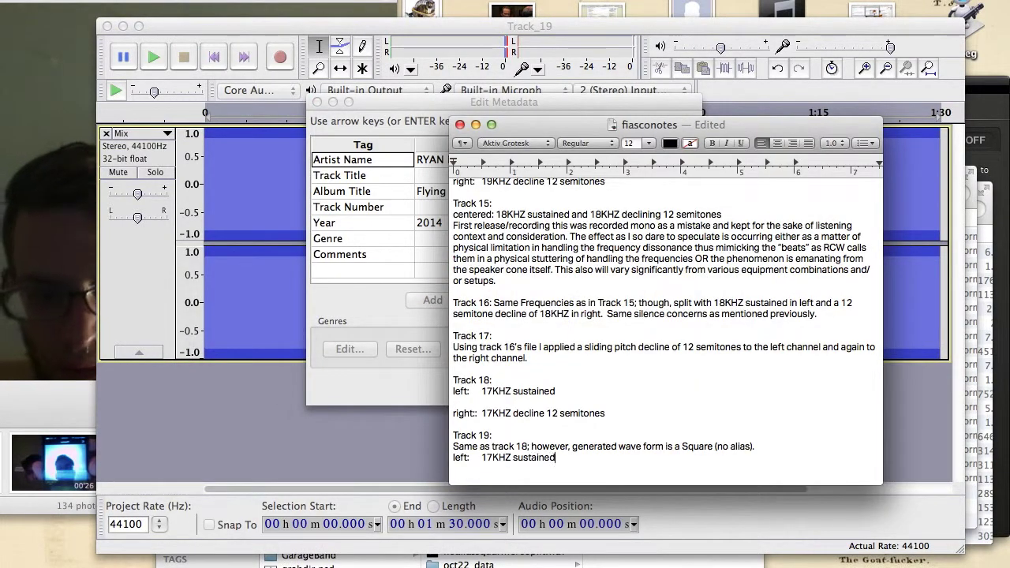
type("KHZ sustained")
key("Return")
key("Return")
type("right:\t17KHZ 12 semitone decline")
key("Return")
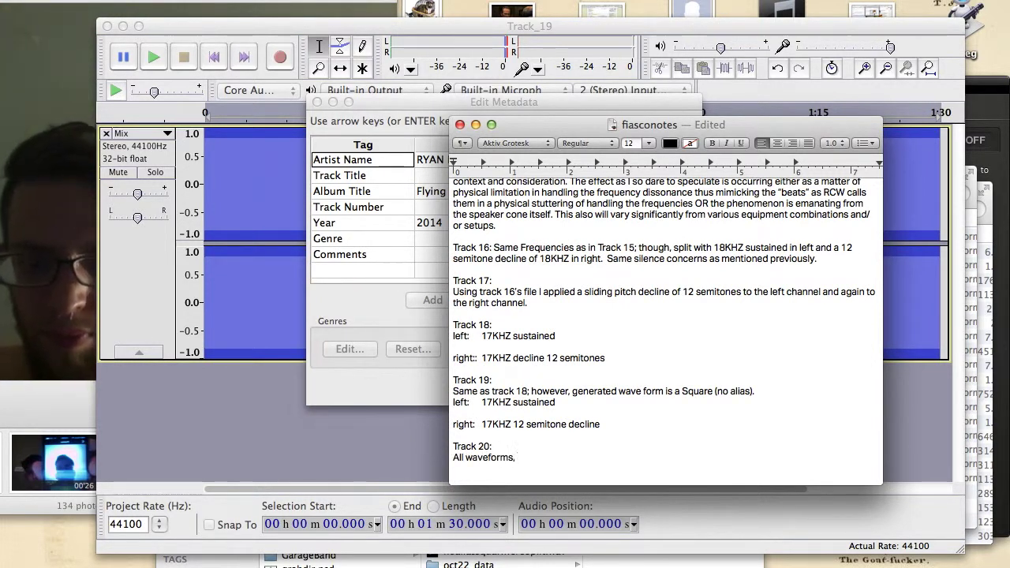
Fill in the Track 20 note with square (no alias) waveforms: 17KHZ sustained and 35HZ for left, 17KHZ 12 semitone decline for right
key("Return")
key("Return")
type("right:\t17KHZ 12 semitone decline")
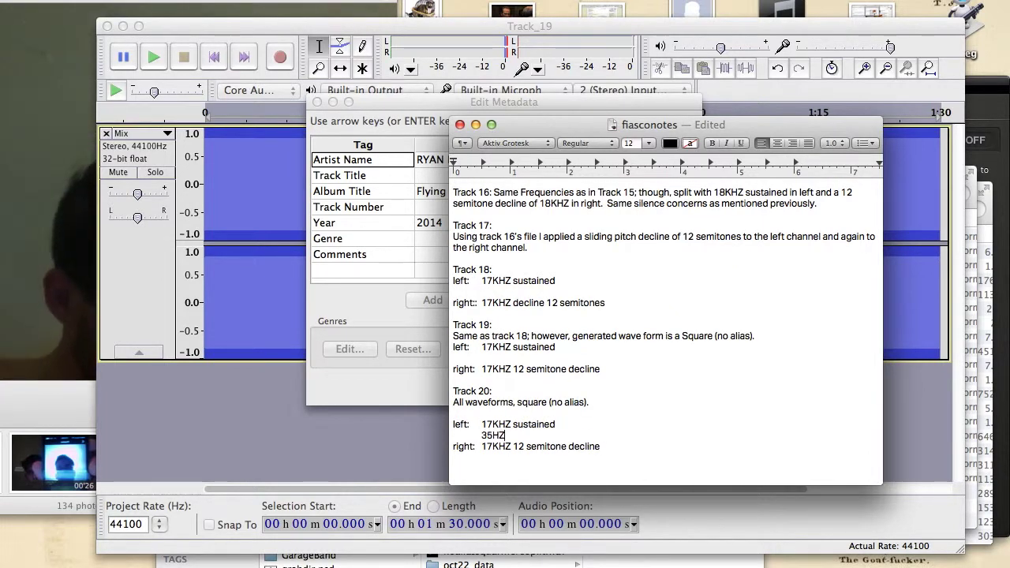
Switch to Audacity and set the export metadata's Track Title and Track Number to 19, using the Track 19 note as the comment
key("super+Tab")
key("super+Tab")
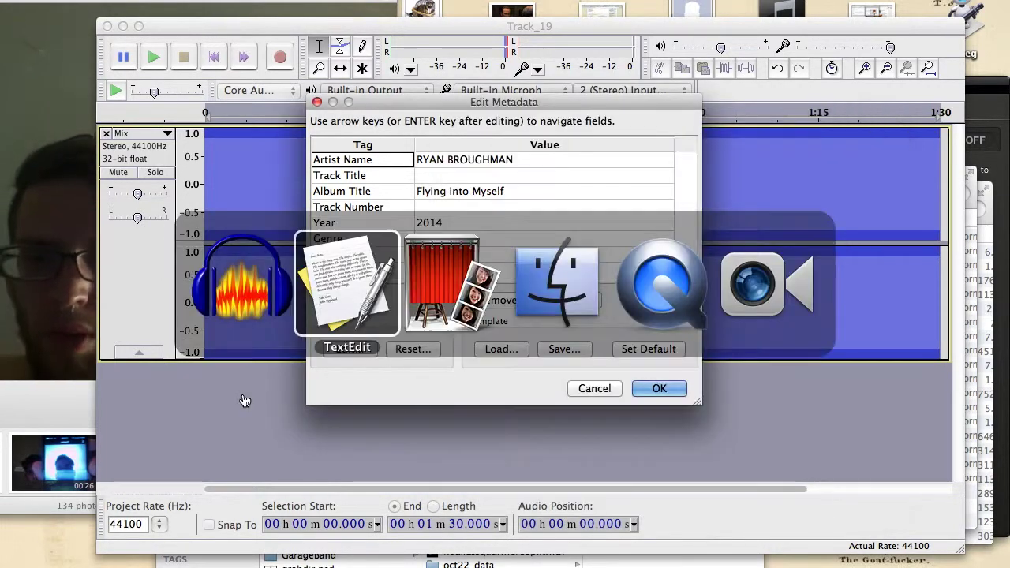
left_click_drag(601, 371, 453, 336)
left_click(440, 176)
type("19")
left_click(442, 208)
type("19")
left_click(446, 254)
type("Same as track 18; however, generated wave form is a Square (no alias). left:\t17KHZ sustained  right:\t17KHZ 12 semitone decline")
left_click(657, 388)
Save the project as "Track_19(mixed and rendered)" and close it
left_click(119, 2)
left_click(161, 81)
key("Right")
type("(mixed and rendered)")
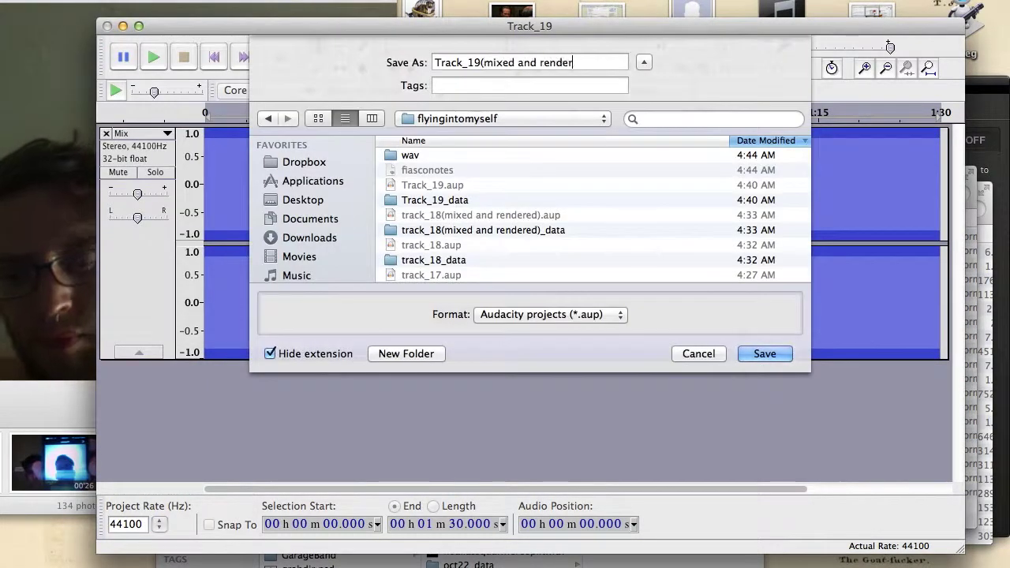
key("Return")
left_click(107, 26)
Bring up the unmixed Track_19 project and generate 1:30 square (no alias) tones at 35 Hz below the existing tracks
key("super+Tab")
key("super+Tab")
key("super+Tab")
scroll(588, 452, "down", 10)
key("super+Tab")
left_click(332, 0)
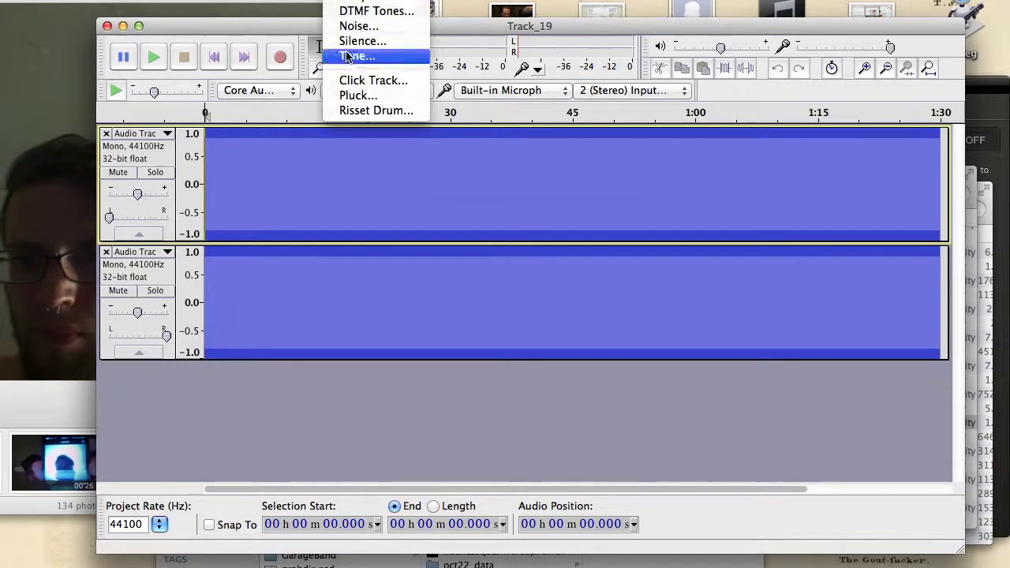
left_click(355, 55)
type("35")
left_click(603, 344)
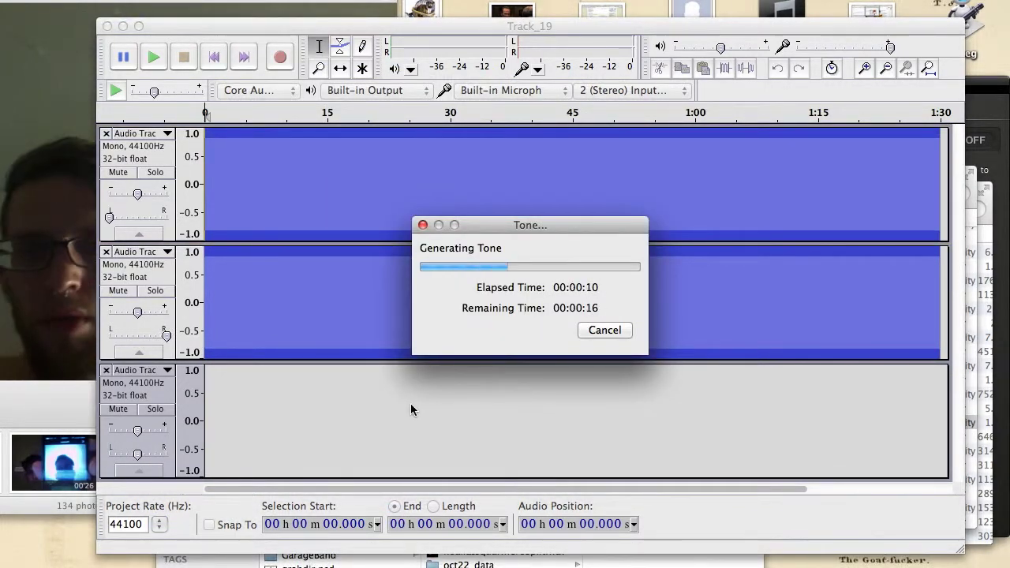
left_click(606, 332)
left_click(597, 342)
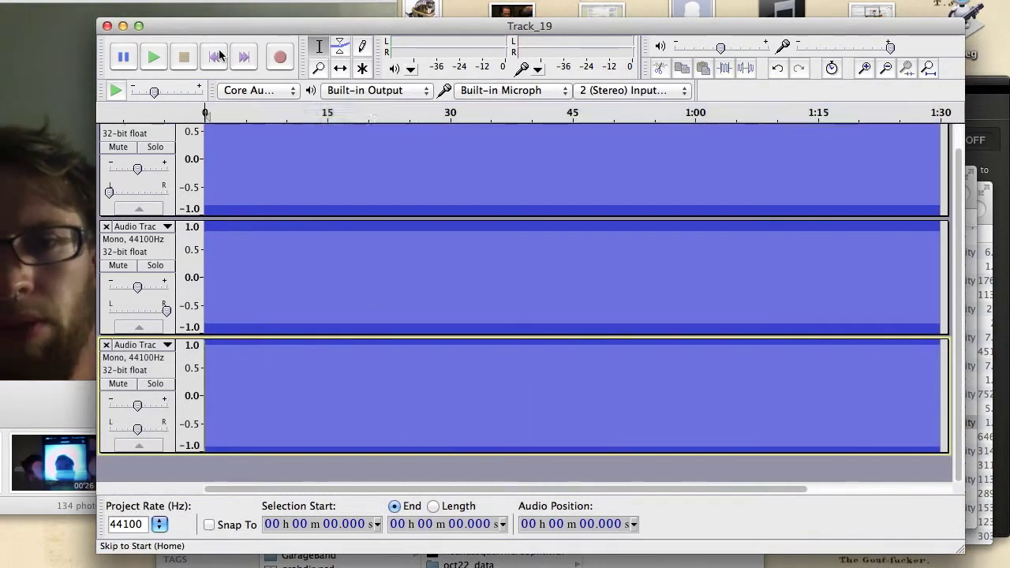
Following the Track 20 note, name the first audio track "17KHZ sustained" and the second "17KHZ 12 semitone decline"
scroll(266, 239, "up", 1)
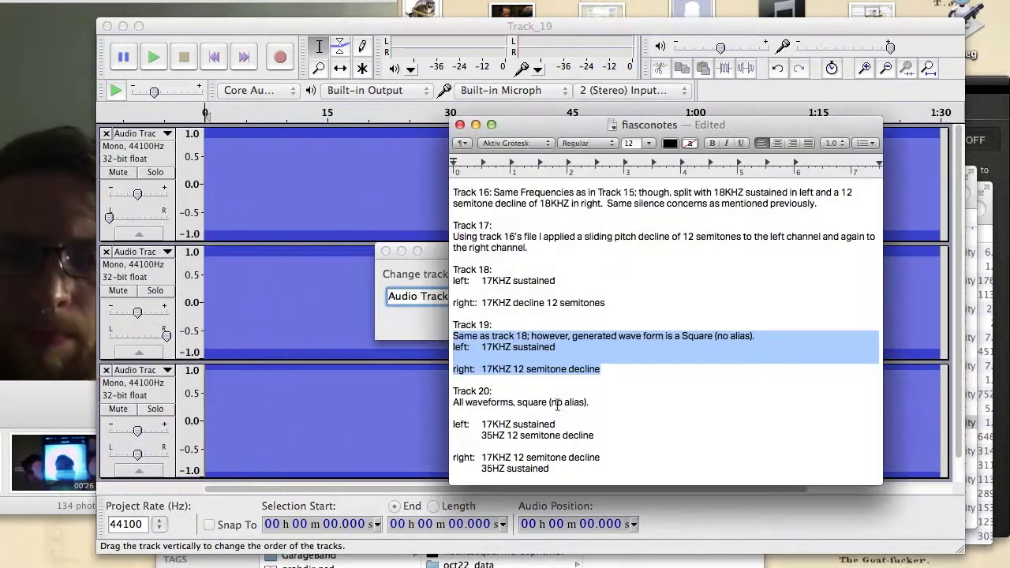
key("super+Tab")
type("17KHZ sustai")
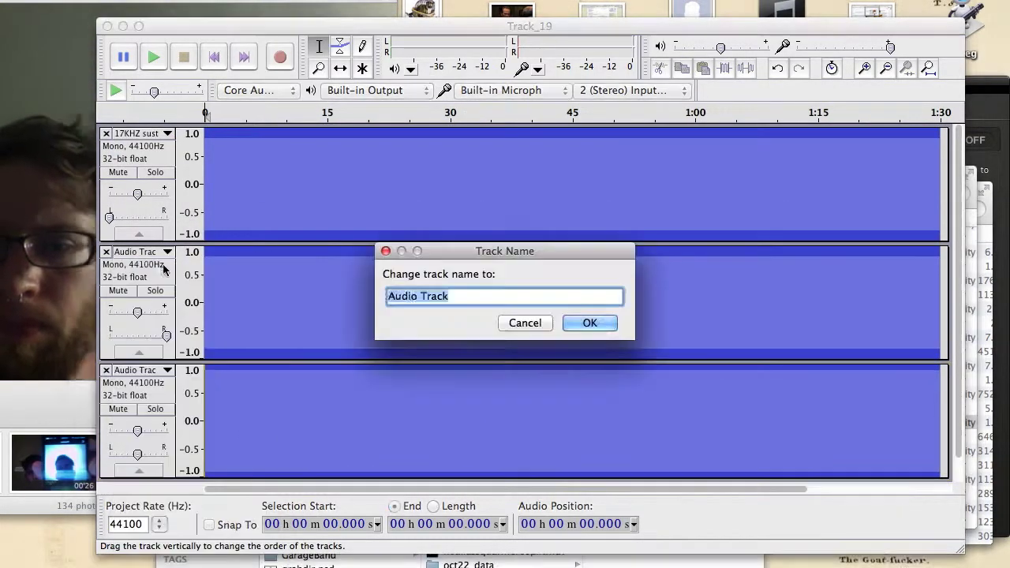
type("17KHZ 12 semitone d")
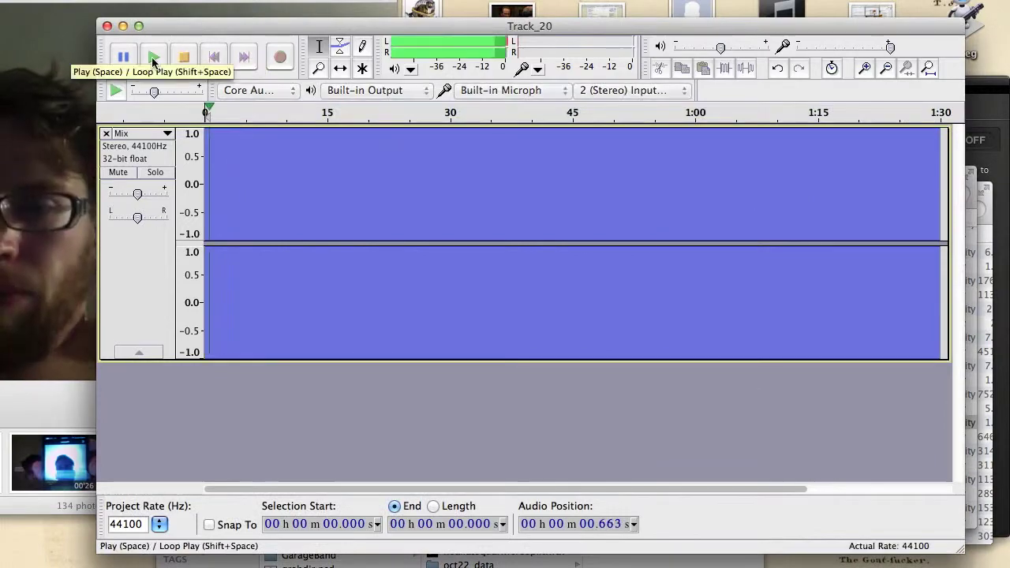
Play the Track_20 mix briefly and save the project as "Track_20(mixed and rendered)"
left_click(153, 58)
left_click(183, 57)
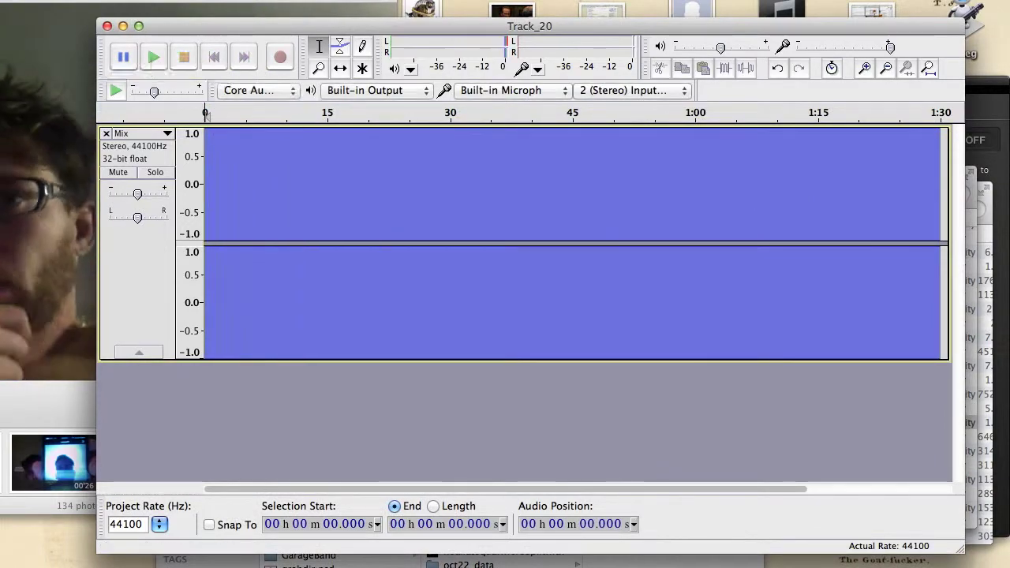
type("(mixed and rendered)")
key("Return")
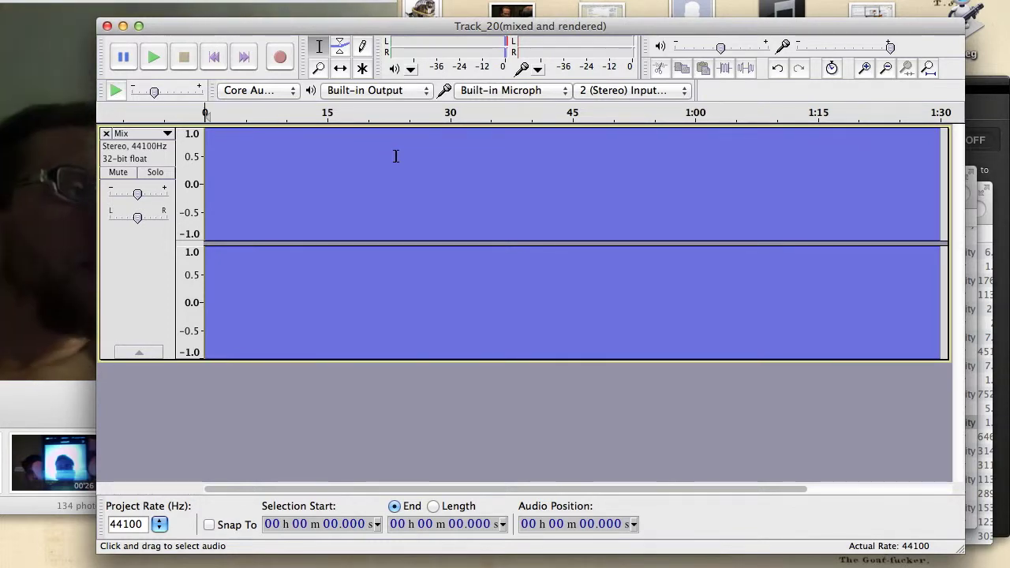
Switch to fiasconotes and add a new line below the Track 20 entries
key("super+Tab")
left_click(513, 472)
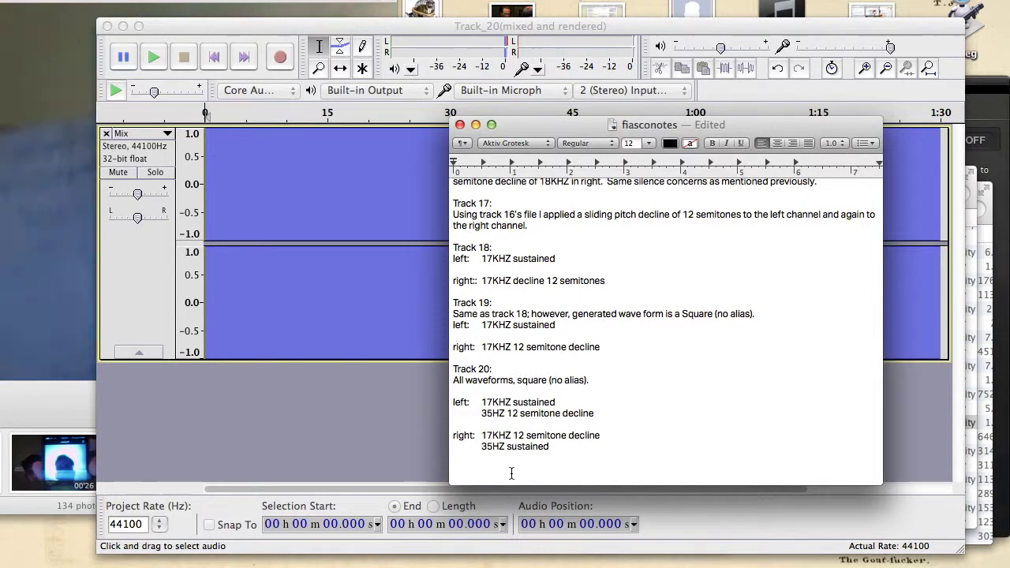
key("Return")
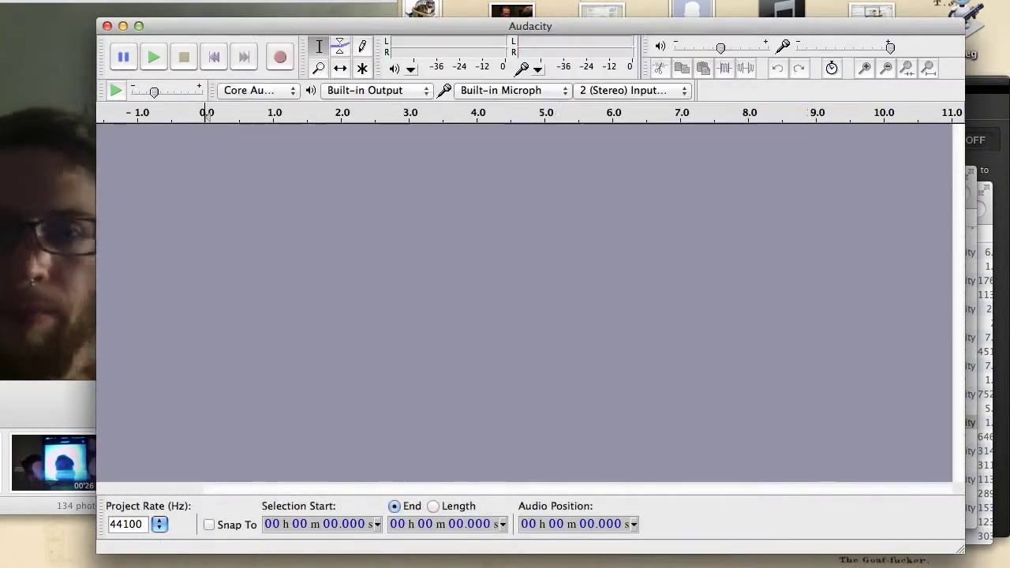
Generate a 1:30 square (no alias) tone at 466.164 Hz and amplitude 0.9 in the track_21 project
left_click(349, 1)
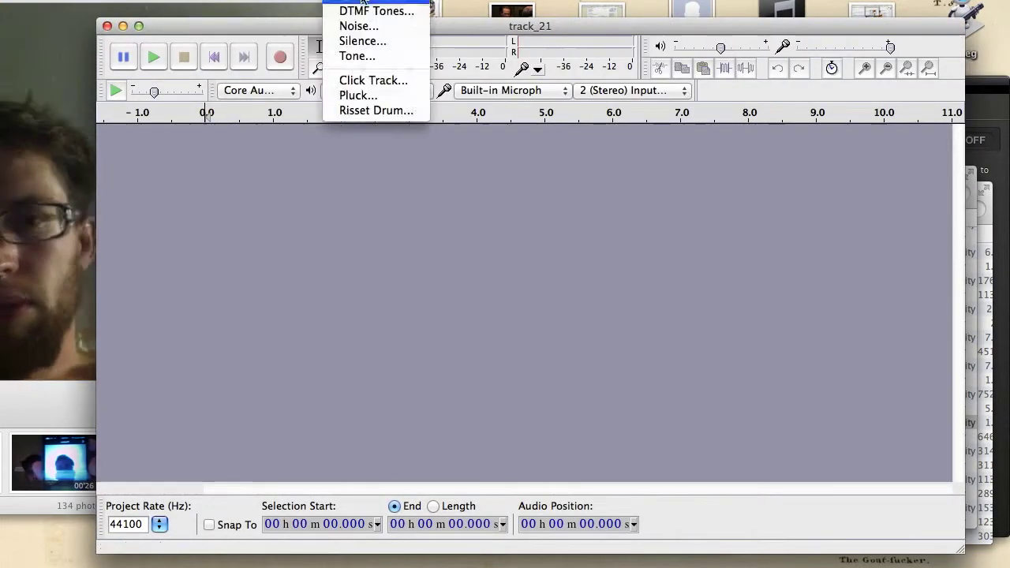
left_click(353, 56)
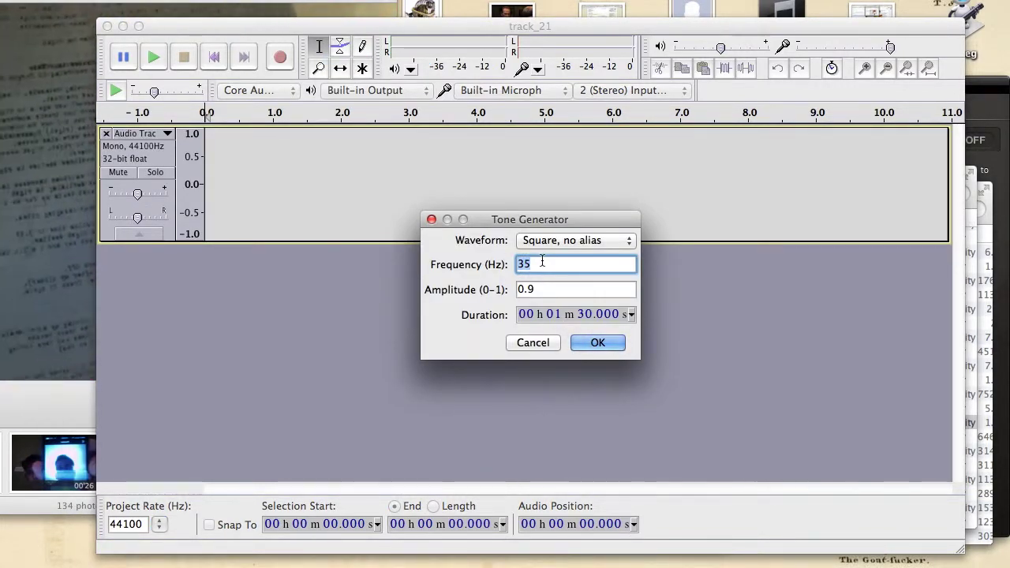
type("466.164")
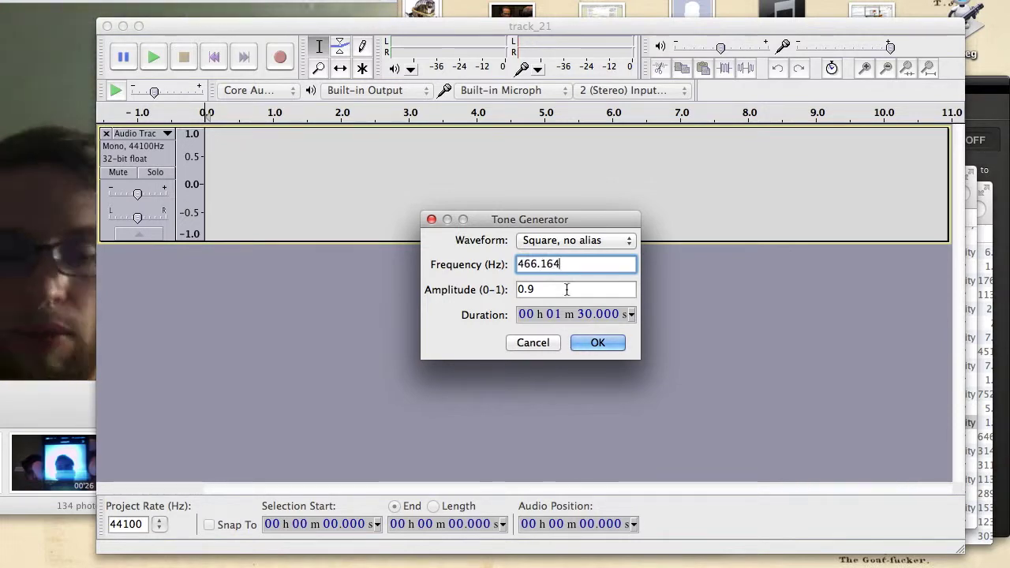
left_click(601, 344)
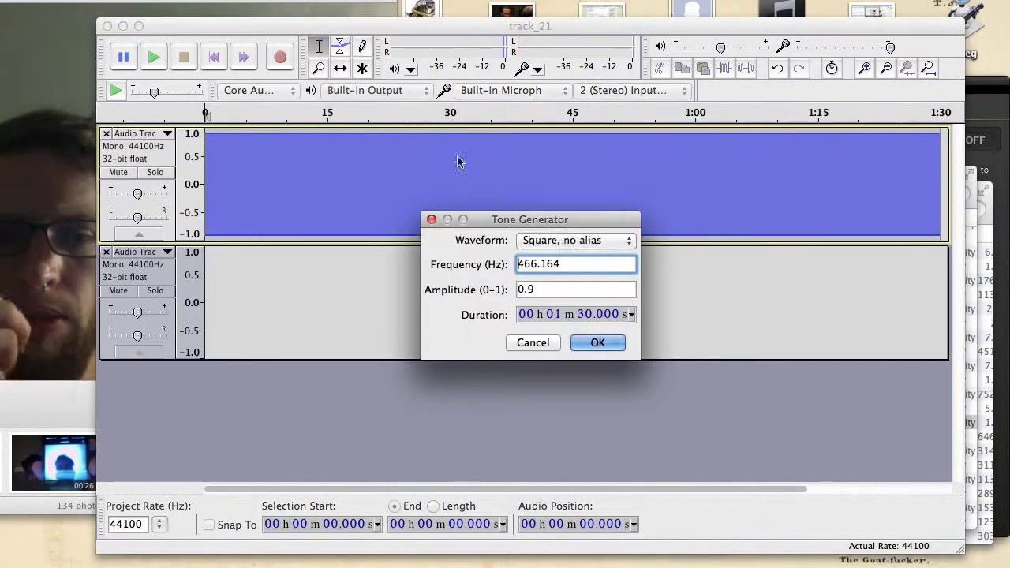
Generate a sine tone at 466.164 Hz with amplitude 0.9 on the second track, 1:30 long
left_click(576, 240)
left_click(544, 199)
left_click(598, 342)
Compare the square and sine tones by playing from the start with one track muted at a time
left_click(214, 57)
left_click(117, 173)
left_click(118, 173)
left_click(119, 290)
left_click(119, 290)
left_click(126, 174)
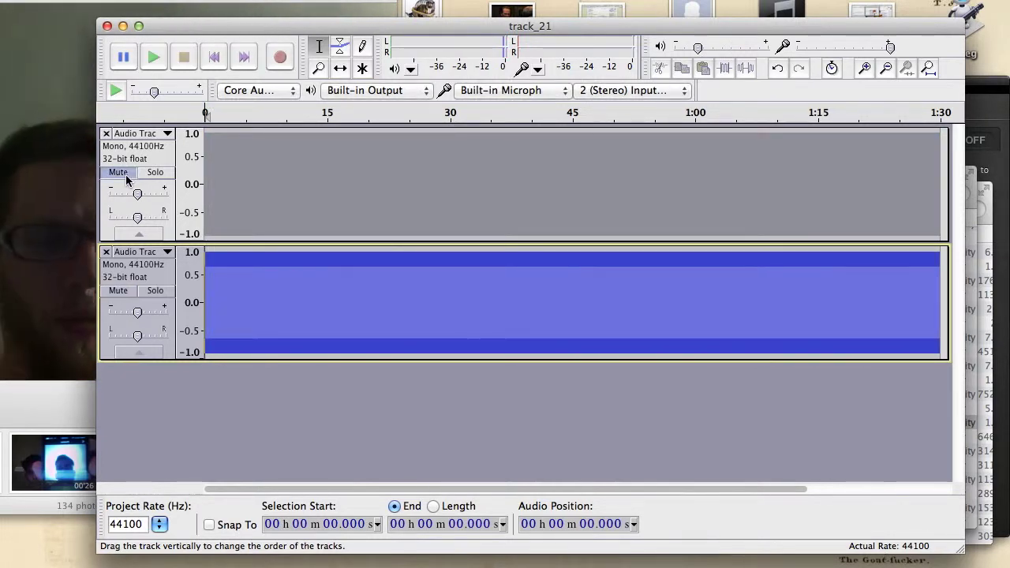
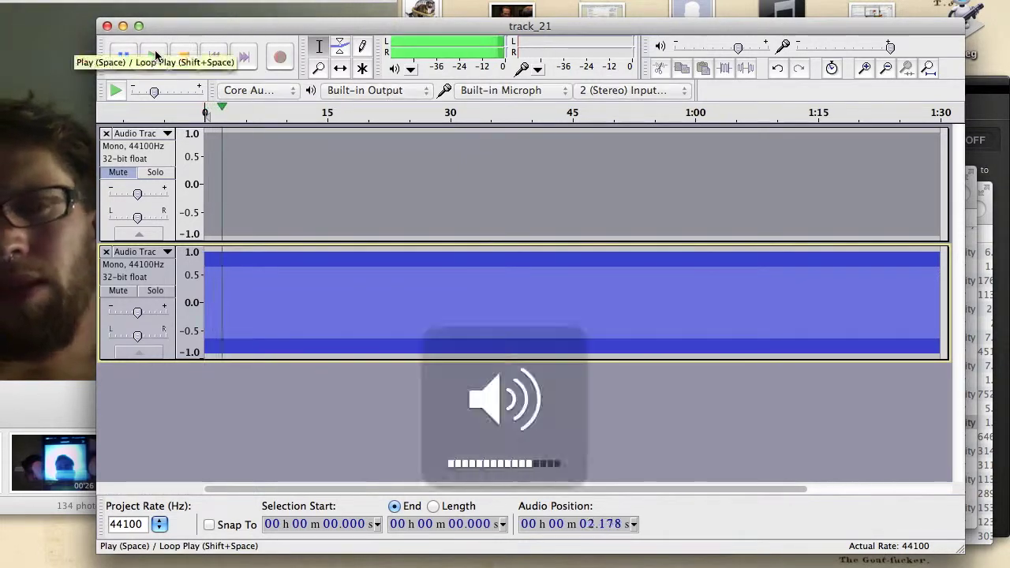
key("space")
left_click(118, 174)
left_click(117, 292)
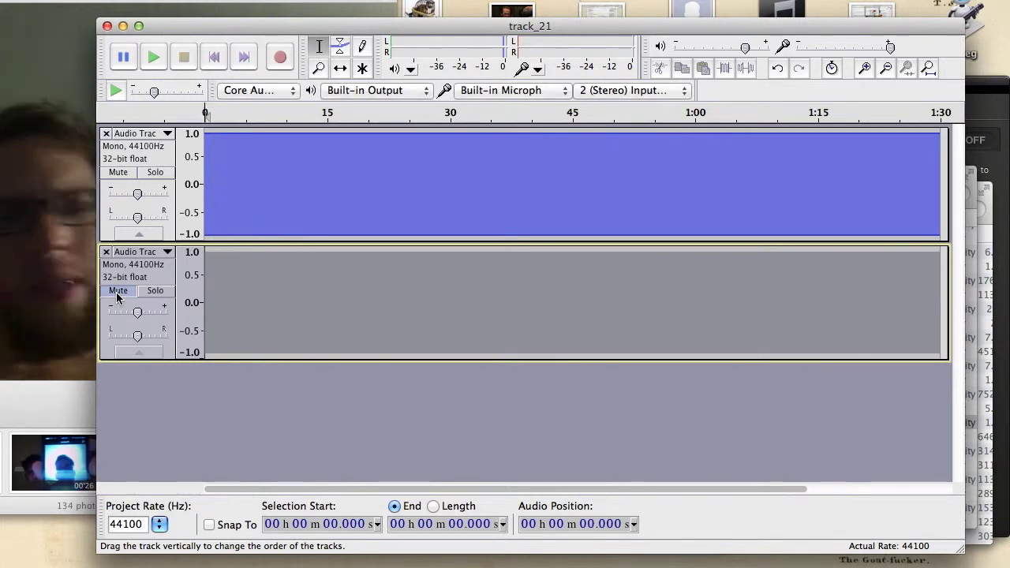
Delete both tone tracks and generate a new 1:30 square-wave tone
left_click(106, 135)
left_click(107, 135)
left_click(351, 2)
left_click(379, 58)
left_click(598, 341)
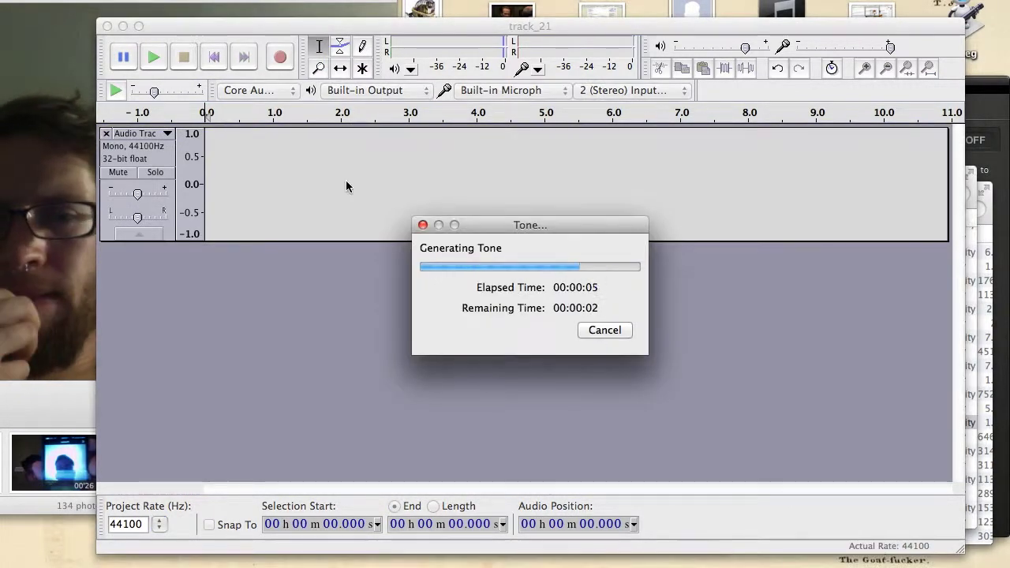
Examine the new tone's waveform up close and return to an overview of its whole length
key("super+1")
key("super+1")
key("super+1")
key("super+1")
key("super+1")
key("super+1")
key("super+1")
key("super+1")
key("super+1")
key("super+1")
key("super+1")
key("super+1")
key("super+1")
key("super+1")
key("super+1")
key("super+1")
key("super+3")
key("super+3")
key("super+3")
key("super+3")
key("super+3")
key("super+3")
key("super+3")
key("super+3")
key("super+3")
key("super+3")
key("super+3")
key("super+3")
key("super+3")
key("super+3")
key("super+3")
key("super+3")
key("super+3")
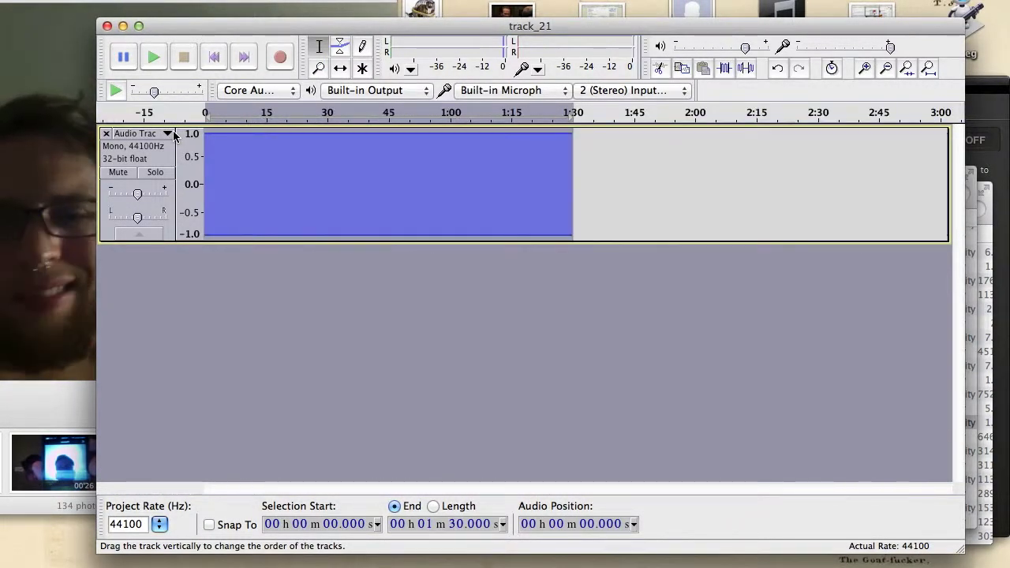
Deselect the first tone and generate a second tone on a new track below it
left_click(221, 281)
left_click(351, 2)
left_click(379, 58)
left_click(606, 344)
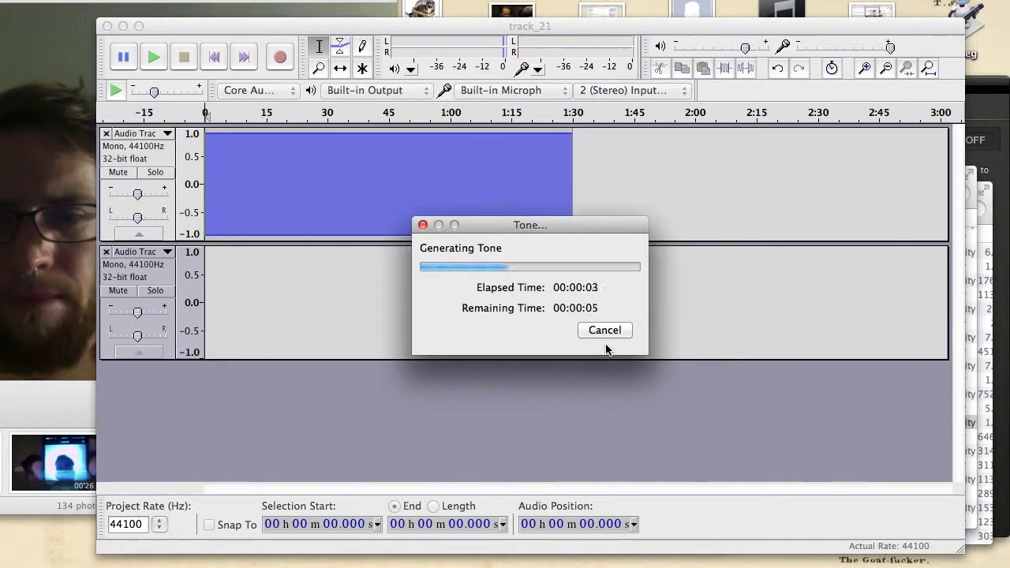
Pan the upper tone fully left and the lower one fully right, and apply Sliding Time Scale/Pitch Shift to the lower tone
left_click_drag(138, 218, 108, 218)
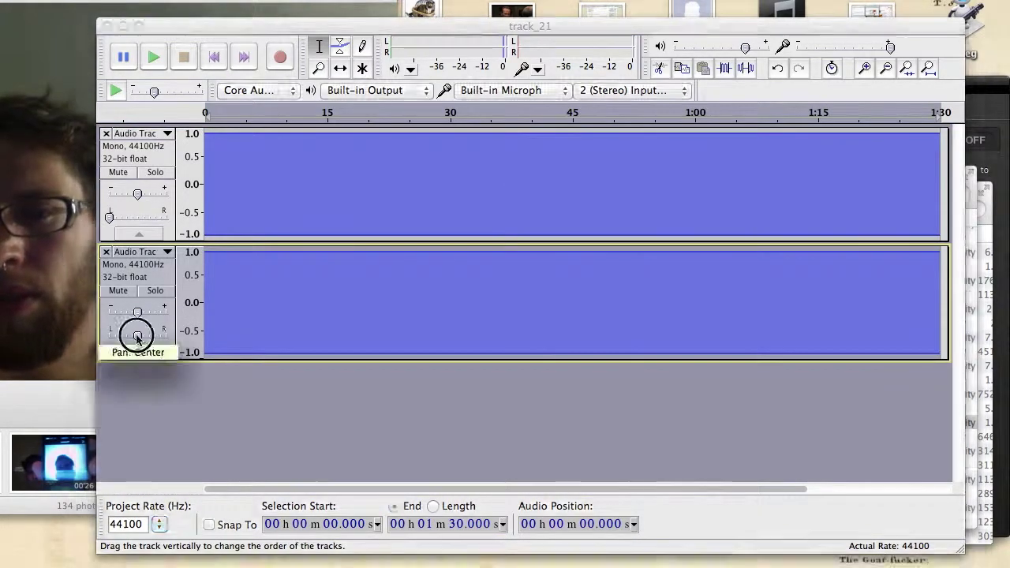
left_click_drag(138, 336, 166, 336)
left_click(402, 1)
left_click(483, 365)
left_click(692, 381)
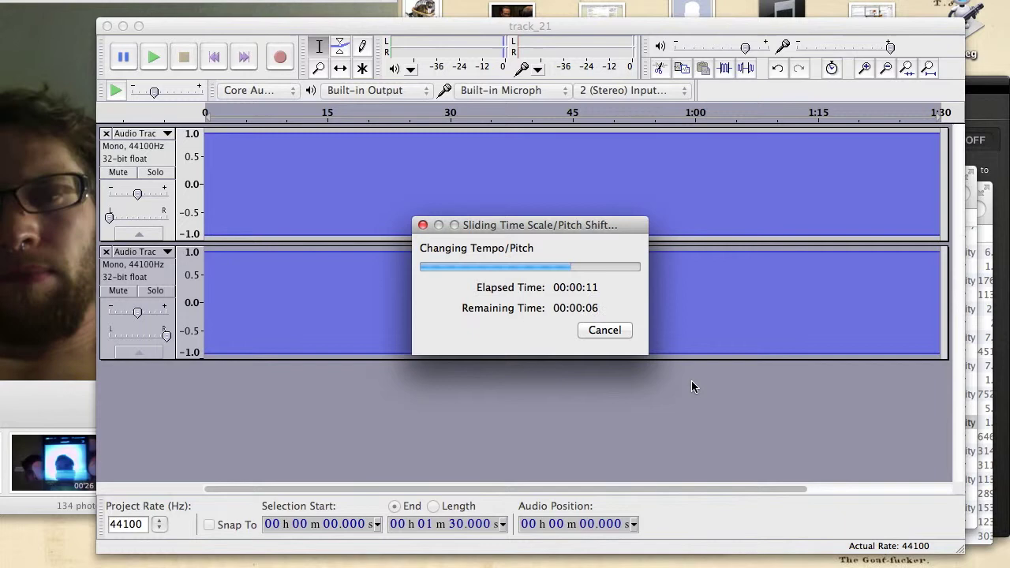
Rename the upper tone track 466.164HZ
left_click(167, 134)
left_click(162, 156)
type("466.164HZ")
key("Return")
Rename the lower tone track with a description beginning with 466.164HZ
left_click(168, 252)
left_click(163, 274)
type("466")
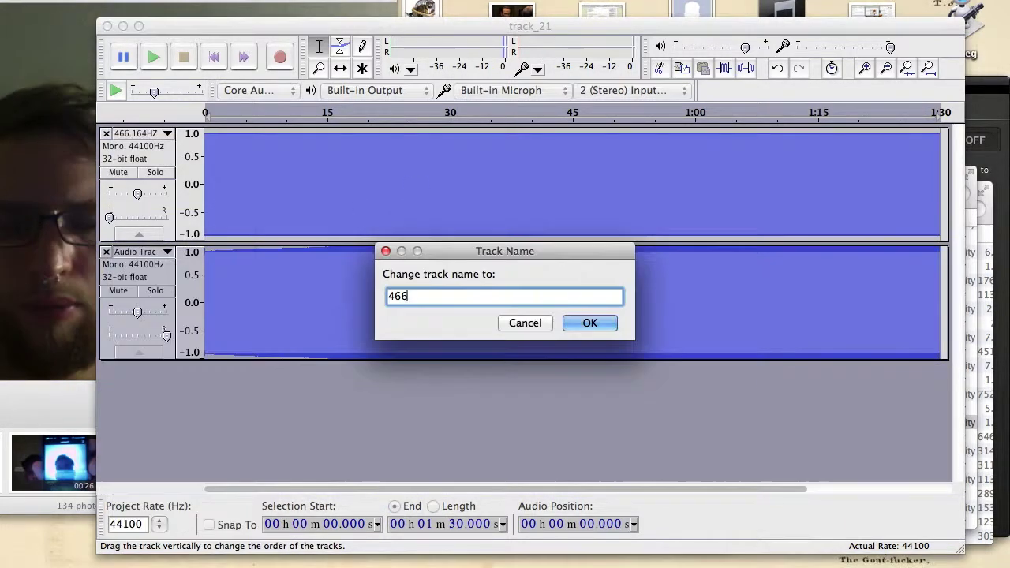
key("BackSpace")
key("BackSpace")
key("BackSpace")
key("BackSpace")
key("BackSpace")
key("BackSpace")
key("BackSpace")
key("BackSpace")
key("BackSpace")
key("BackSpace")
key("BackSpace")
key("BackSpace")
key("BackSpace")
key("BackSpace")
type("sustained")
key("Return")
Play the tones and note "square no aliasing" in the lower track's name
left_click(157, 59)
left_click(168, 252)
left_click(163, 274)
left_click(516, 297)
type("square no aliasing")
key("Return")
Mix and render both tones of track_21 into one stereo track and start its export
left_click(115, 0)
left_click(292, 0)
left_click(332, 36)
left_click(115, 0)
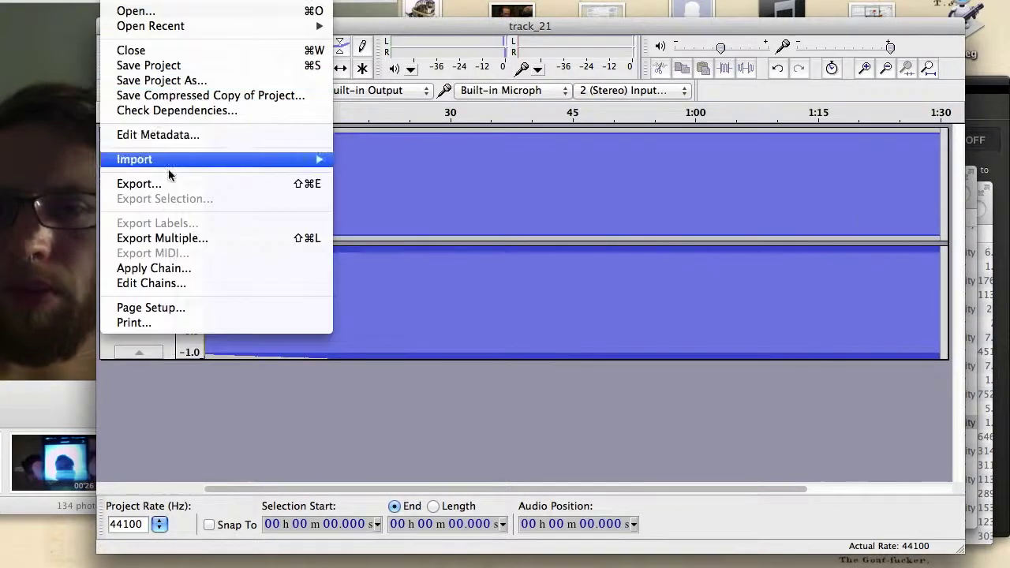
left_click(142, 184)
left_click(750, 359)
Switch to fiasconotes and describe Track 21: square (no alias), left 466.164 (Bb above middle C) 12 semitone decline, right 466.164 sustained
key("super+Tab")
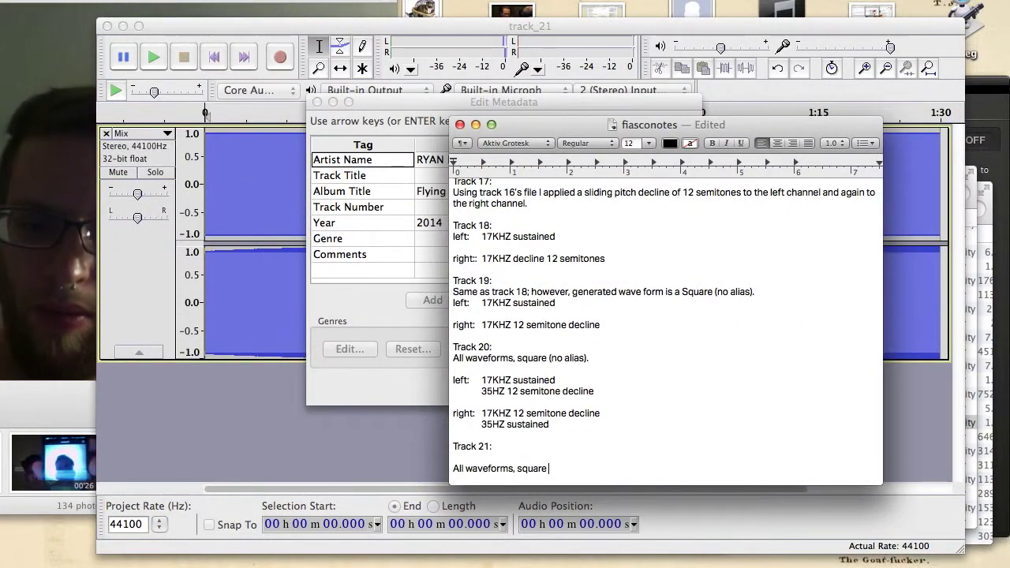
key("Return")
key("Return")
type("left: 4")
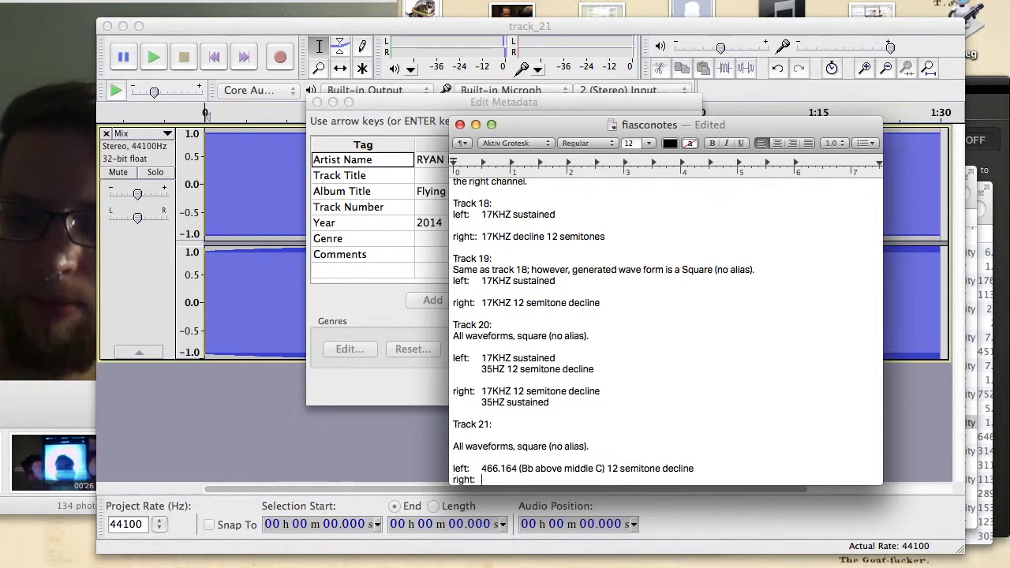
key("Return")
key("Return")
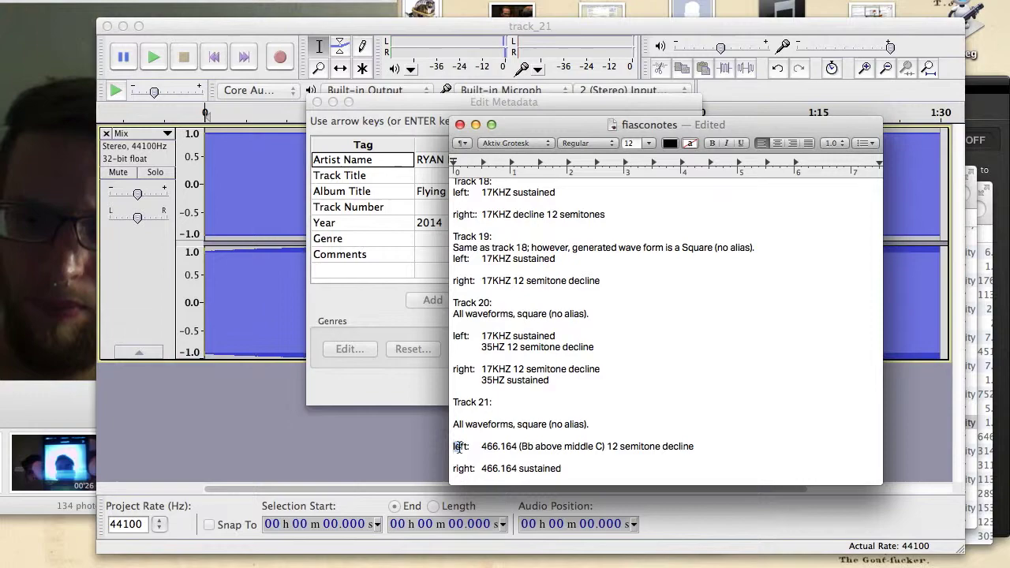
Return to Audacity, complete the track 21 metadata to finish the export, and save the project as track_21(mixed and rendered)
key("super+Tab")
left_click(431, 175)
left_click(661, 387)
key("super+w")
left_click(580, 175)
left_click(118, 1)
left_click(167, 81)
type("(mixed and rendered)")
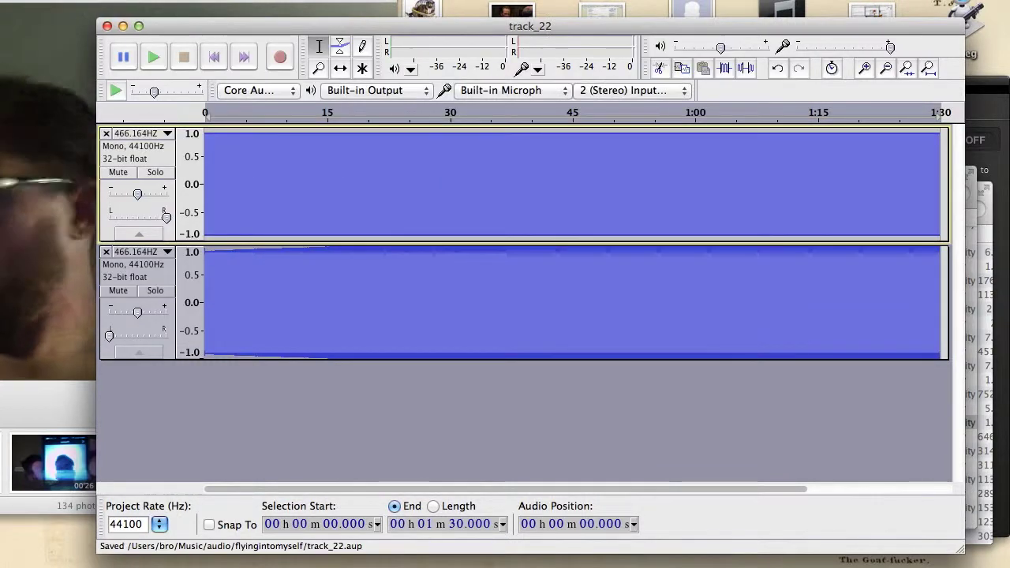
In fiasconotes, swap Track 21's sustained and decline descriptions and add Track 22: left 466.164 12 semitone decline, right 466.164HZ sustained
left_click(167, 133)
left_click(169, 136)
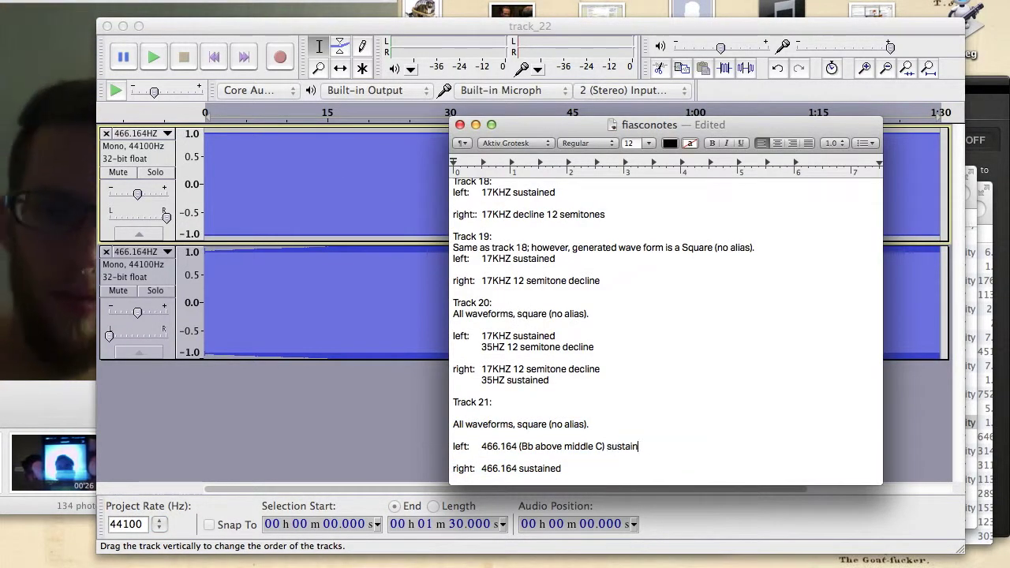
key("Return")
key("Return")
type("Track 22:")
key("Return")
key("Return")
type("left:\t466.164 12 semitone decline")
key("Return")
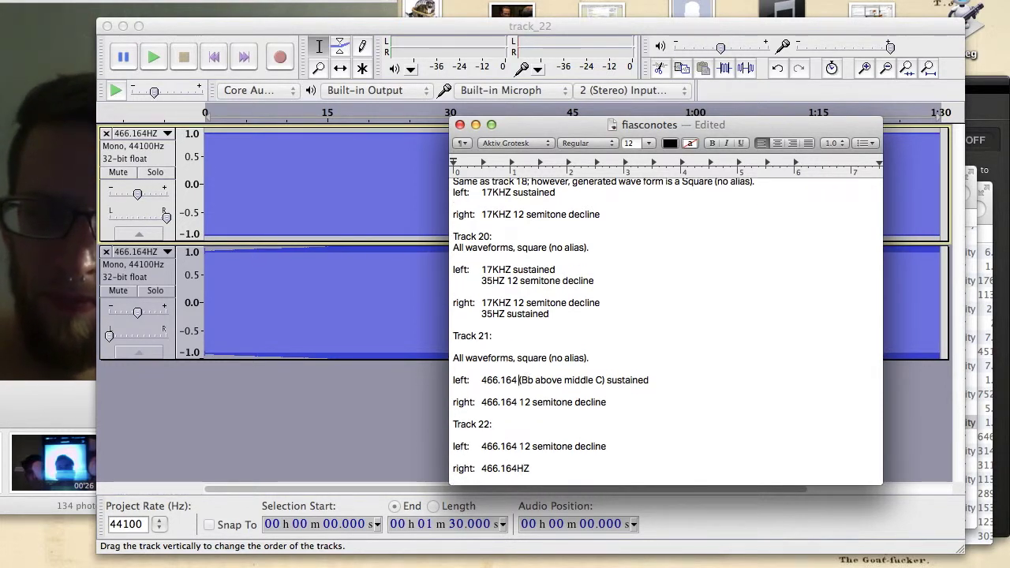
type("sustained")
Select both tone tracks in track_22 and mix and render them into one stereo track
left_click(141, 384)
key("super+a")
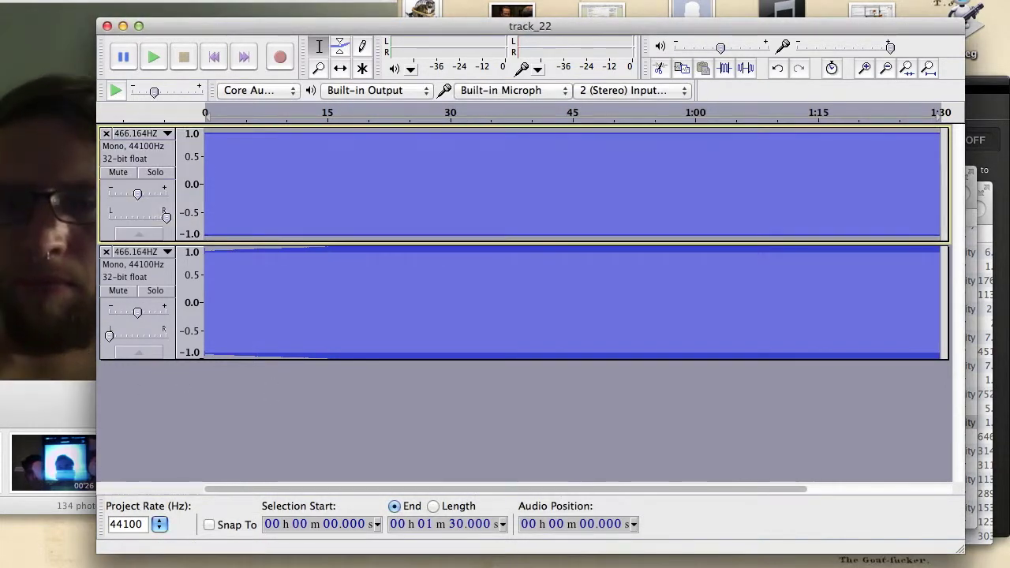
left_click(271, 0)
left_click(300, 35)
Export the mix with track title 22 and its channel description as comments, and save the project as track_22(mixed and rendered)
left_click(109, 0)
left_click(138, 184)
left_click(765, 353)
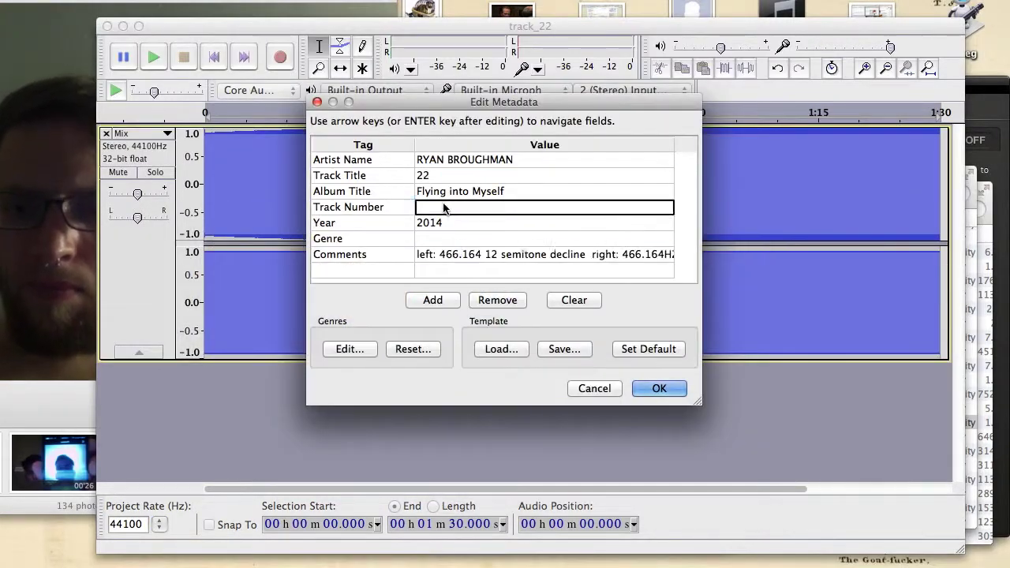
left_click(655, 388)
type("(mi")
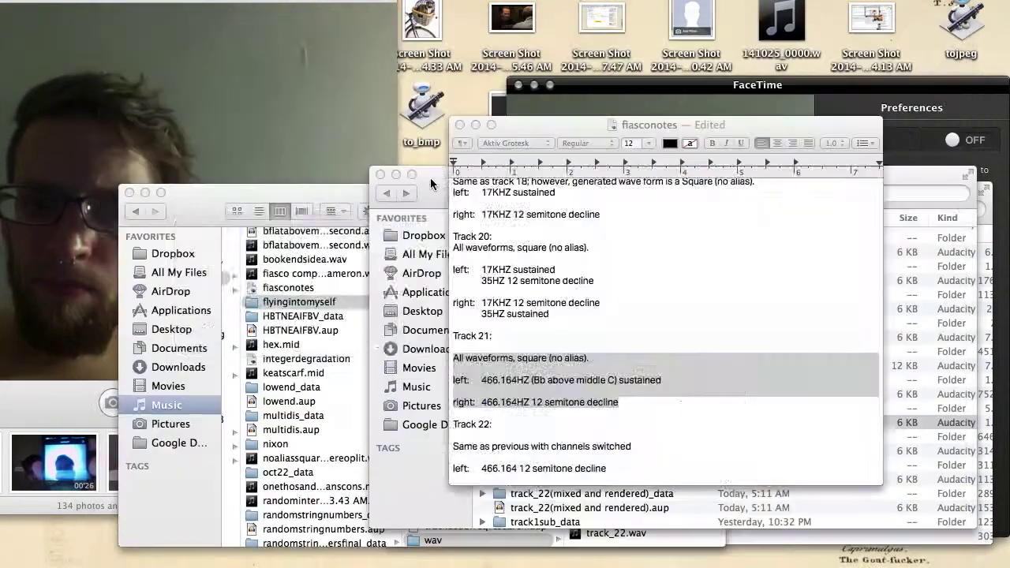
Open track_22.aup from the flyingintomyself folder and return the cursor to the start
left_click(430, 180)
left_click(521, 365)
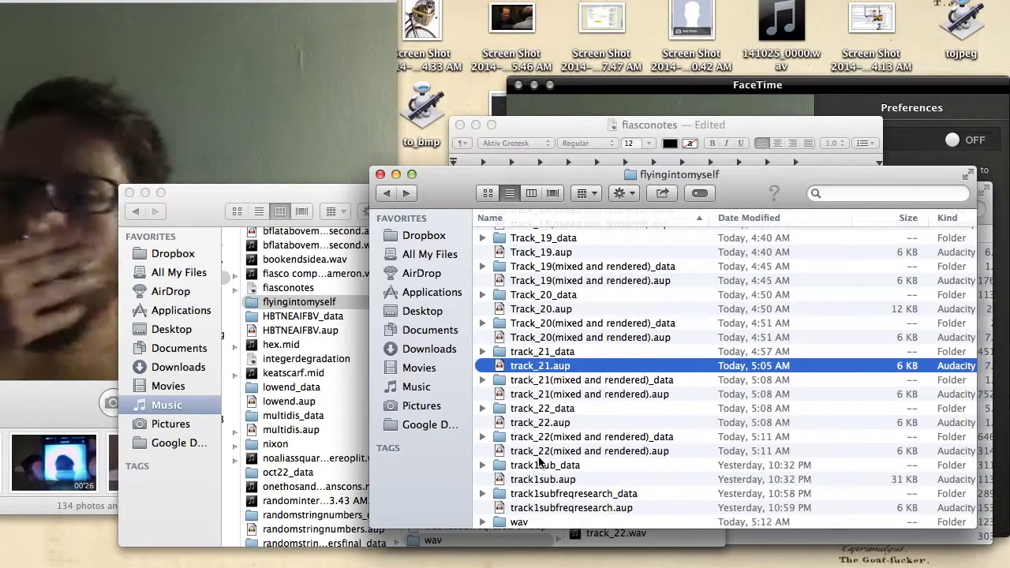
double_click(519, 423)
left_click(125, 1)
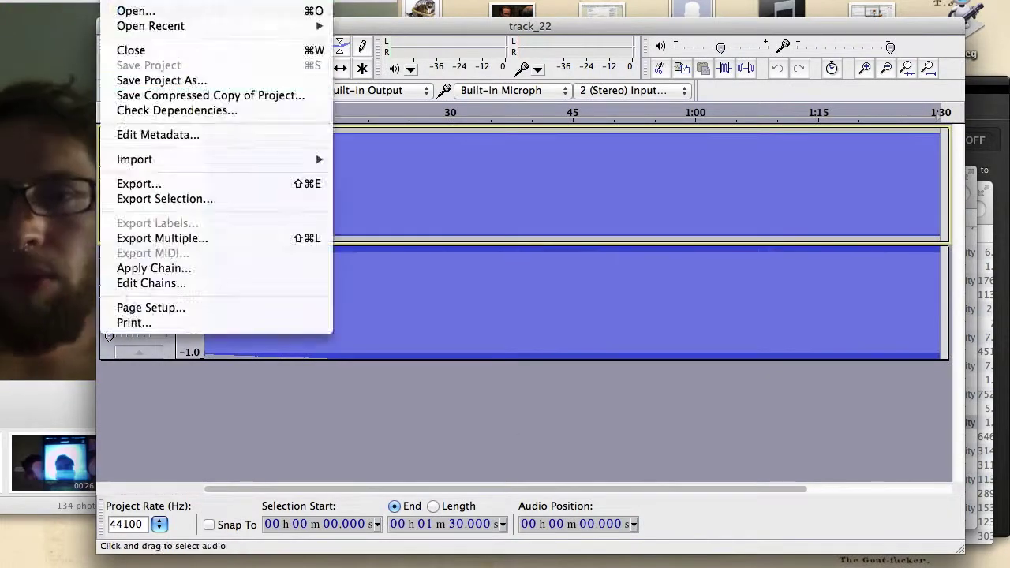
left_click(125, 0)
left_click(214, 57)
Generate a 1:30 tone on a third track, pan it fully left and name it as the sustained 1466.164 tone
left_click(363, 1)
left_click(366, 59)
left_click(597, 342)
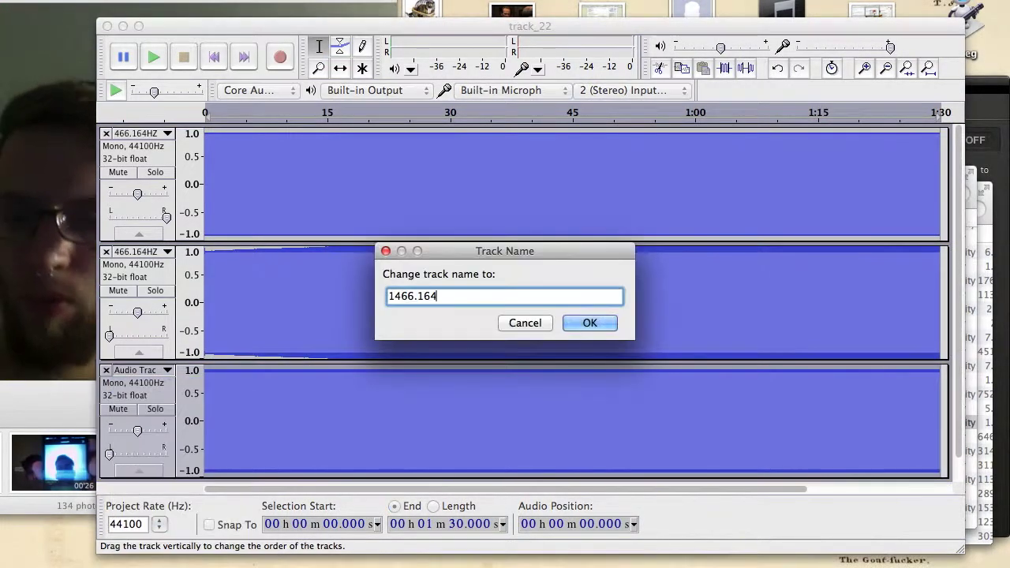
key("Return")
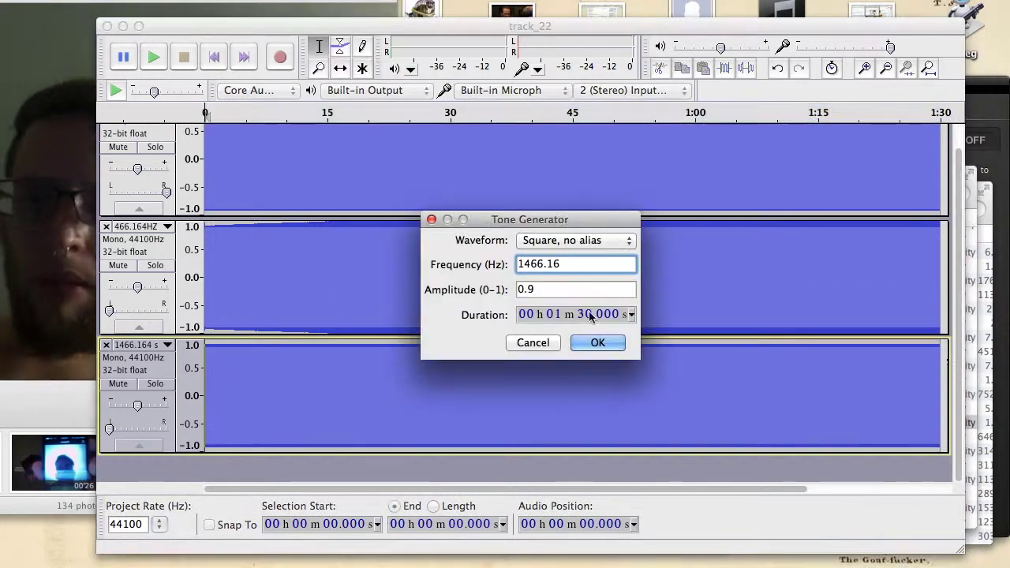
Try adding a 1466.16 Hz square (no alias) tone as a fourth track named "1466.164HZ 12 semitone decline", and undo it
left_click(597, 345)
left_click(136, 226)
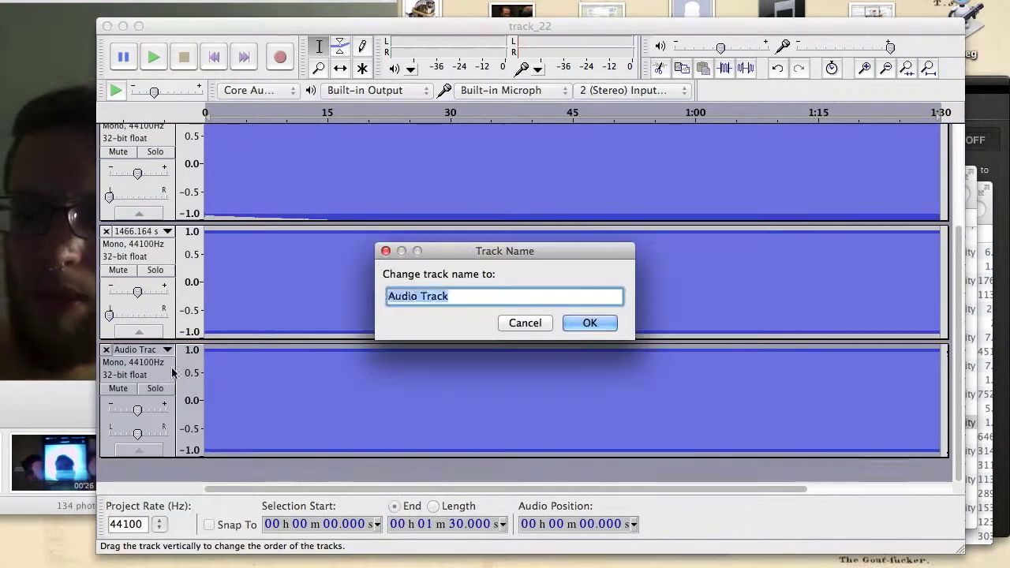
type("1466.164HZ 12 semitone decline")
left_click(590, 323)
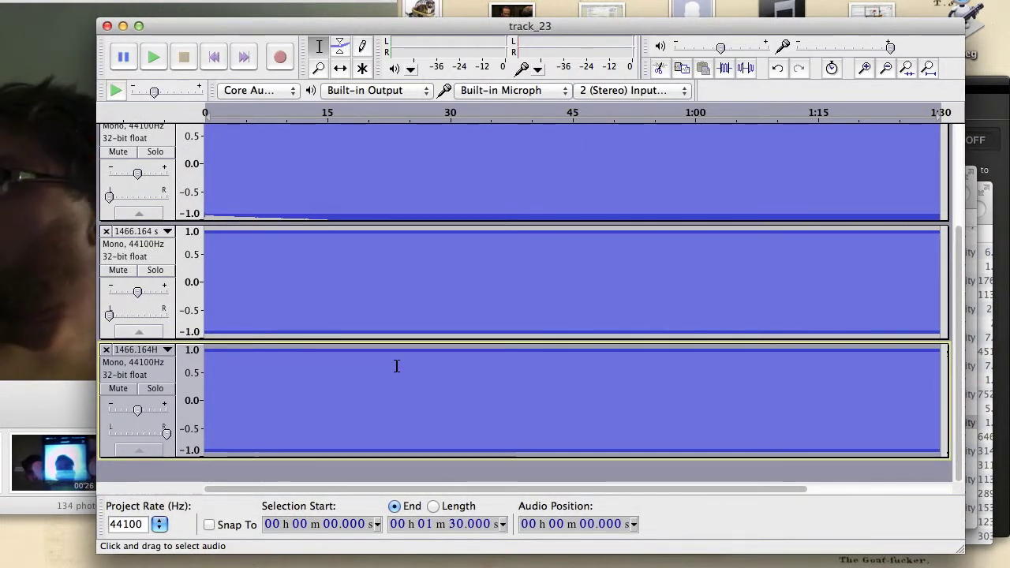
key("super+z")
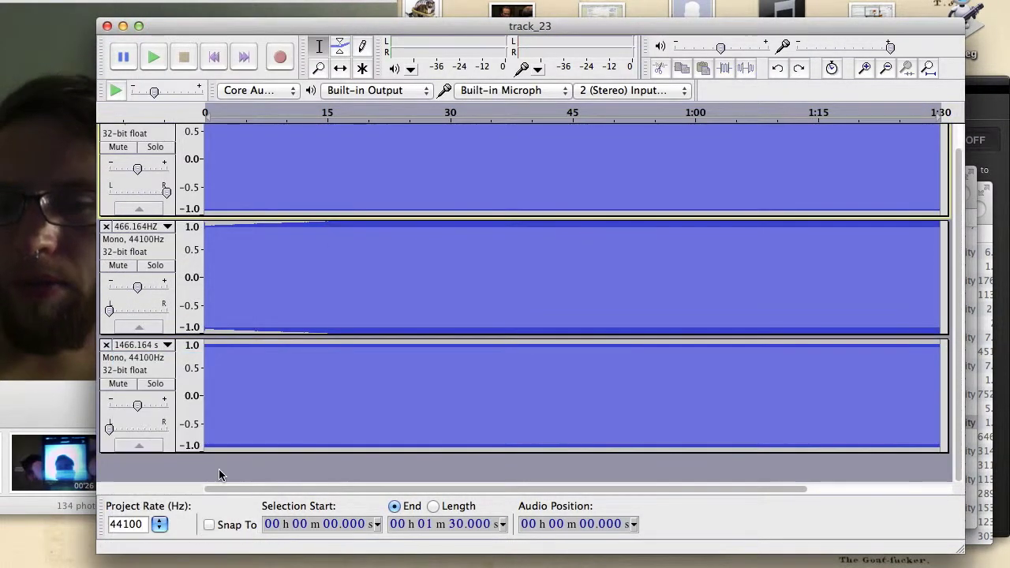
Name the regenerated fourth tone track as the 1466.164 12 semitone slide and apply the sliding pitch shift to it
left_click(167, 349)
left_click(168, 369)
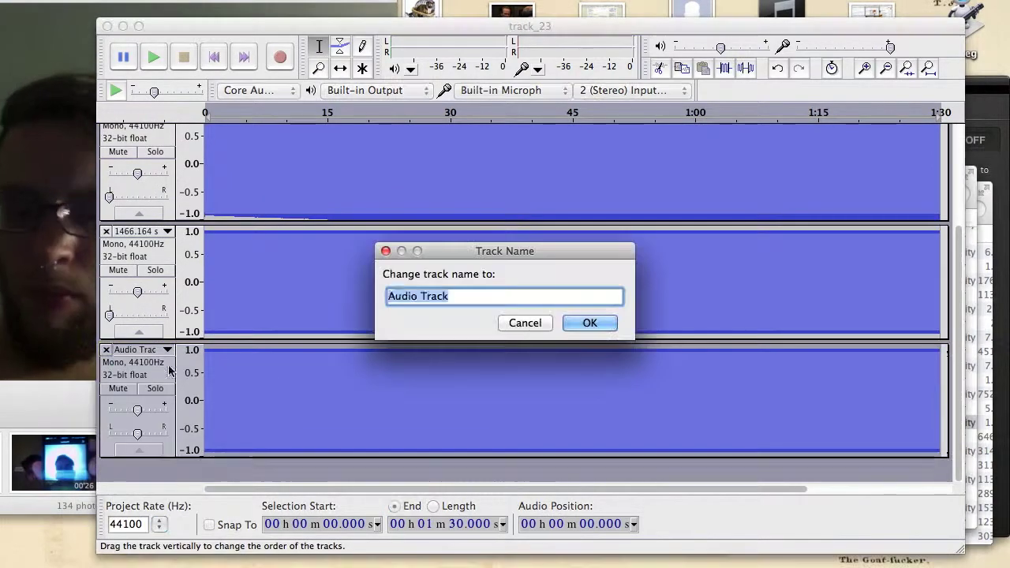
type("1466.164 12 semitone")
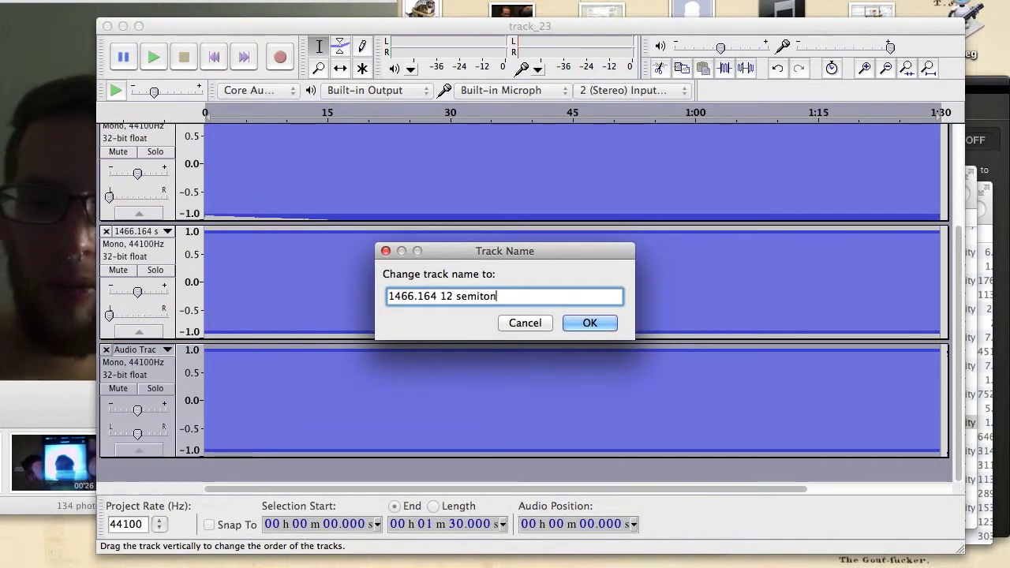
key("Return")
left_click(444, 400)
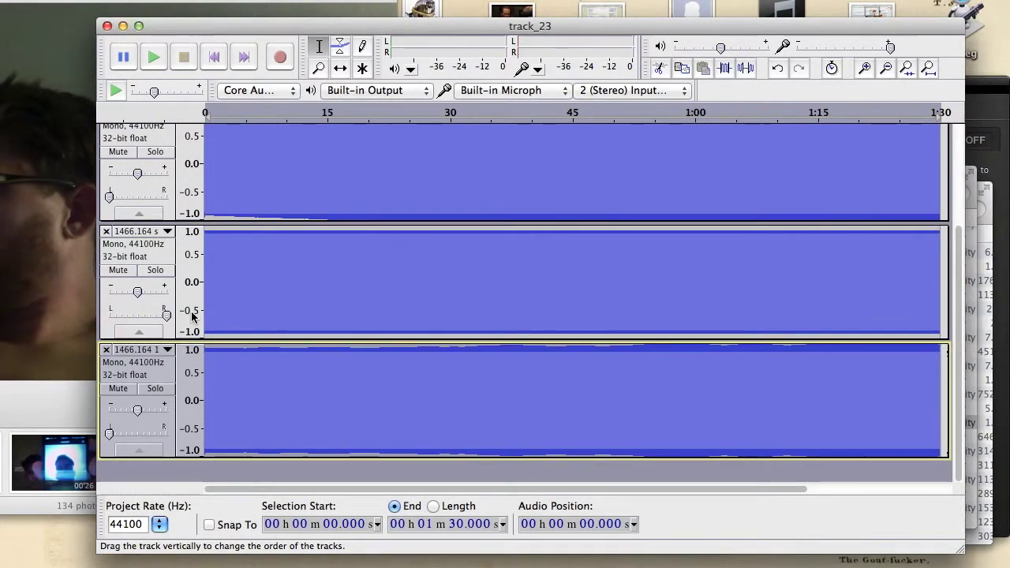
Select all four tracks of track_23, mix and render them into one stereo track, and start the export
left_click(124, 2)
key("Escape")
key("super+a")
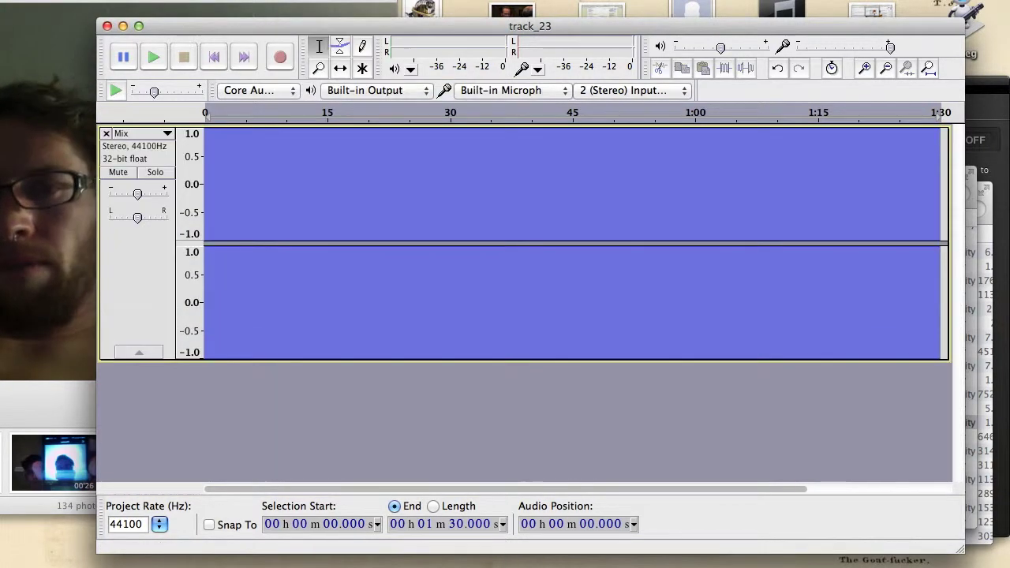
key("super+shift+e")
left_click(766, 354)
Set the track title and track number to 23 in the export metadata
type("23")
key("Down")
key("Down")
type("23")
key("Down")
key("Down")
key("Down")
In fiasconotes, add a Track 23 entry with its left channel as 466.164HZ 12 semitone decline and 1466.164HZ sustained
key("super+Tab")
key("super+Tab")
scroll(597, 471, "down", 2)
left_click(597, 471)
key("Return")
key("Return")
type("Track 23:")
key("Return")
key("Return")
type("le")
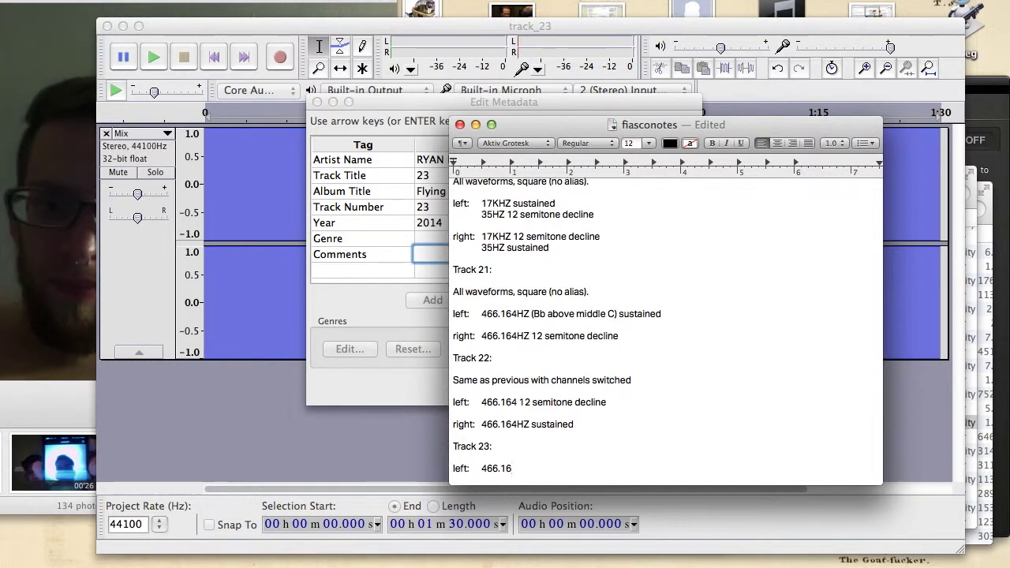
type("ft:\t466.164HZ 12 semitone decline")
Describe Track 23's right channel as 466.164HZ sustained and 1466.164HZ 12 semitone incline, and add a Track 24 heading
key("Return")
key("Return")
type("right: ")
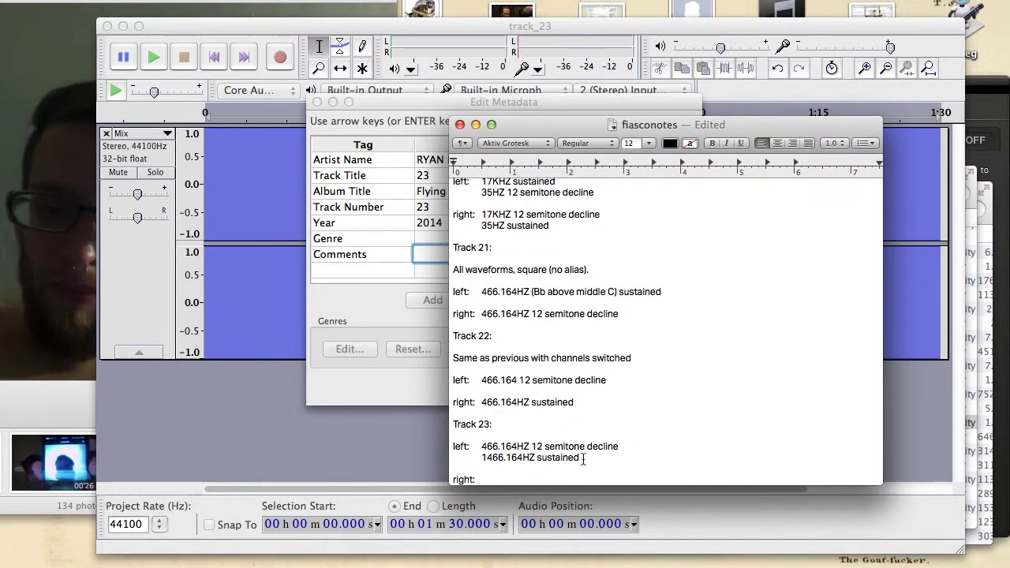
type("466.164HZ sustained")
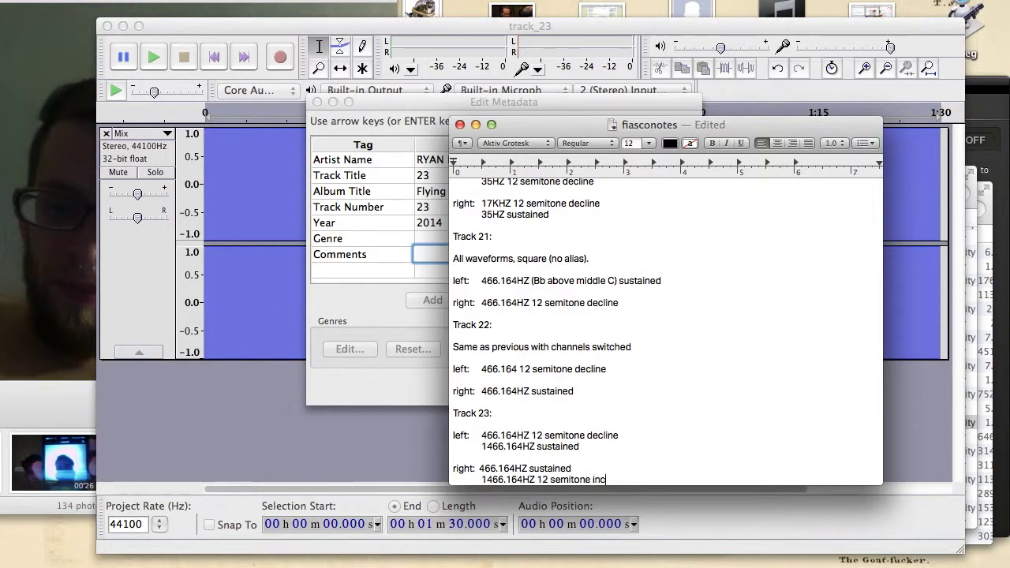
type("line")
key("Return")
key("Return")
type("Track 24:")
Copy the Track 23 channel description into the metadata comments and accept the metadata to finish the export
left_click_drag(622, 460, 453, 414)
key("super+c")
left_click(431, 254)
key("super+v")
left_click(658, 388)
Save the project as track_23(mixed and rendered) and close its window
type("(mixed and rendered)")
key("Return")
left_click(106, 26)
Reopen the unmixed track_23 project from the album folder and save it as track_24
key("super+Tab")
key("super+Tab")
double_click(521, 427)
scroll(521, 427, "down", 5)
left_click(210, 49)
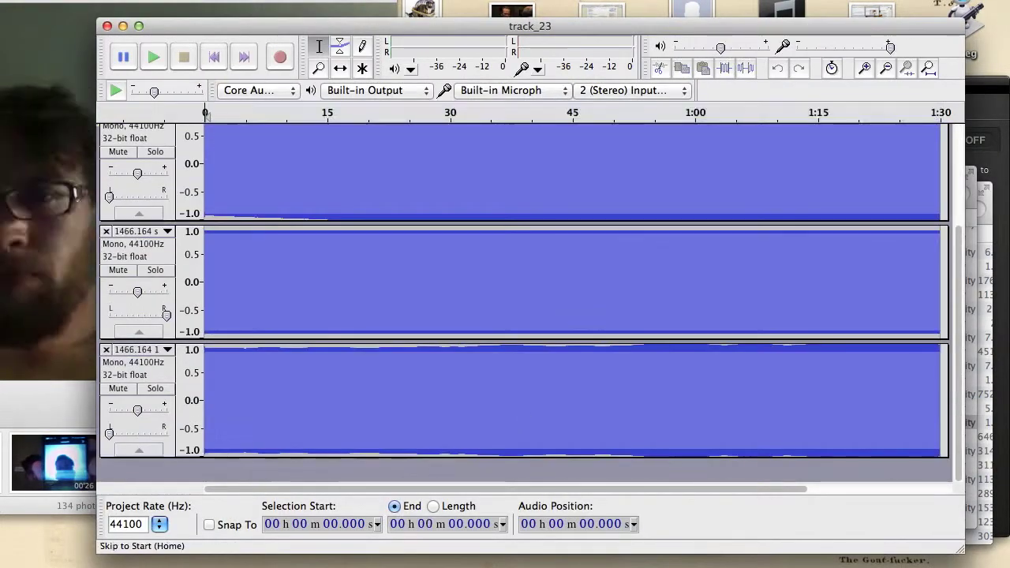
left_click(98, 2)
left_click(162, 77)
type("track_24")
key("Return")
Generate a 1:30 square (no alias) tone of 46.6164 Hz on a new track
left_click(325, 1)
left_click(331, 68)
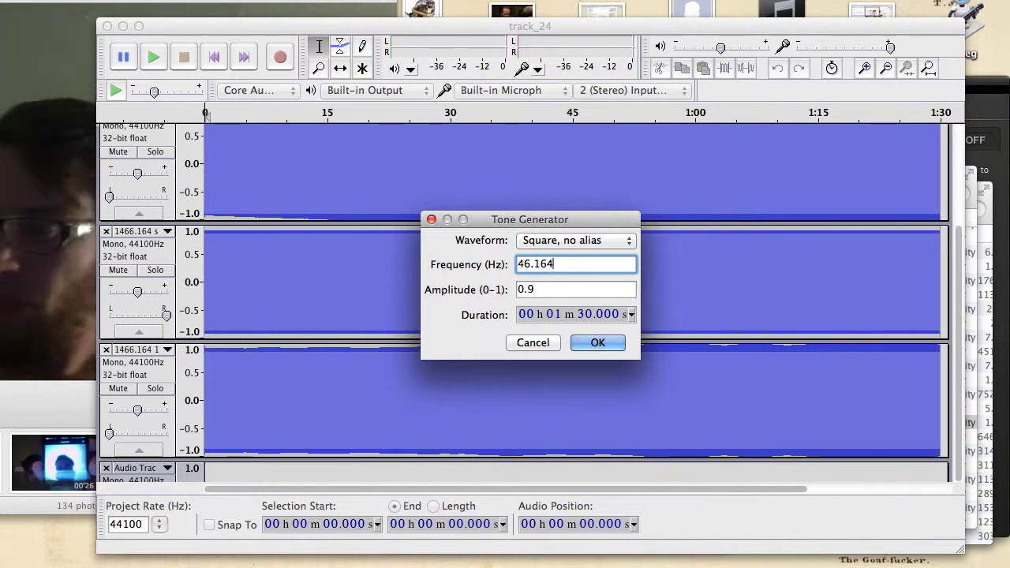
left_click(596, 342)
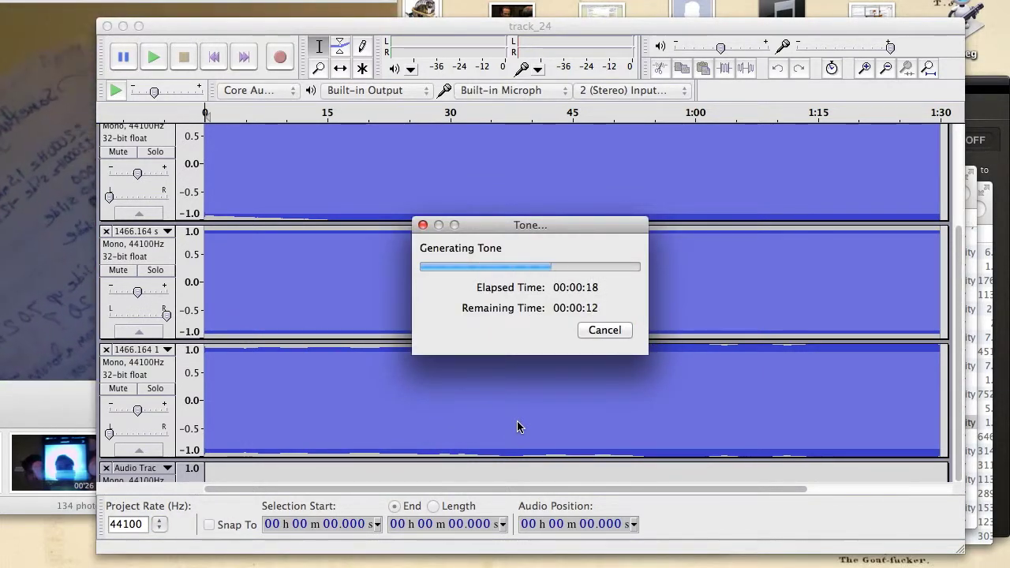
Name the new tone track "46.6164hz sustained left channel" and pan it fully left
left_click(160, 367)
left_click(148, 381)
type("46.6164hz sust")
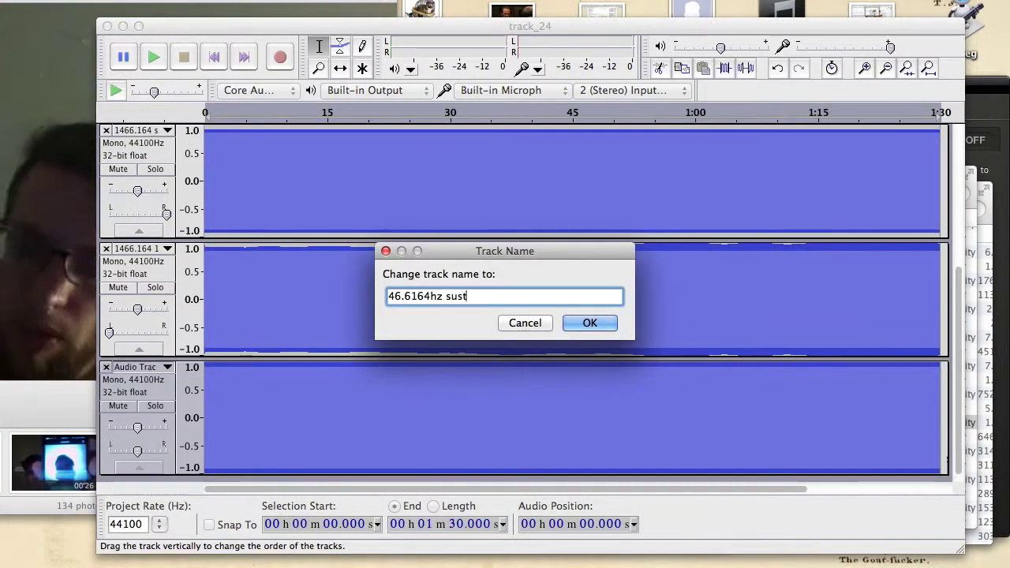
type("left channel")
key("Return")
left_click_drag(138, 452, 109, 452)
Generate a second 46.6164 Hz square (no alias) tone lasting 1:30 on another new track
scroll(198, 466, "down", 1)
left_click(253, 454)
left_click(198, 478)
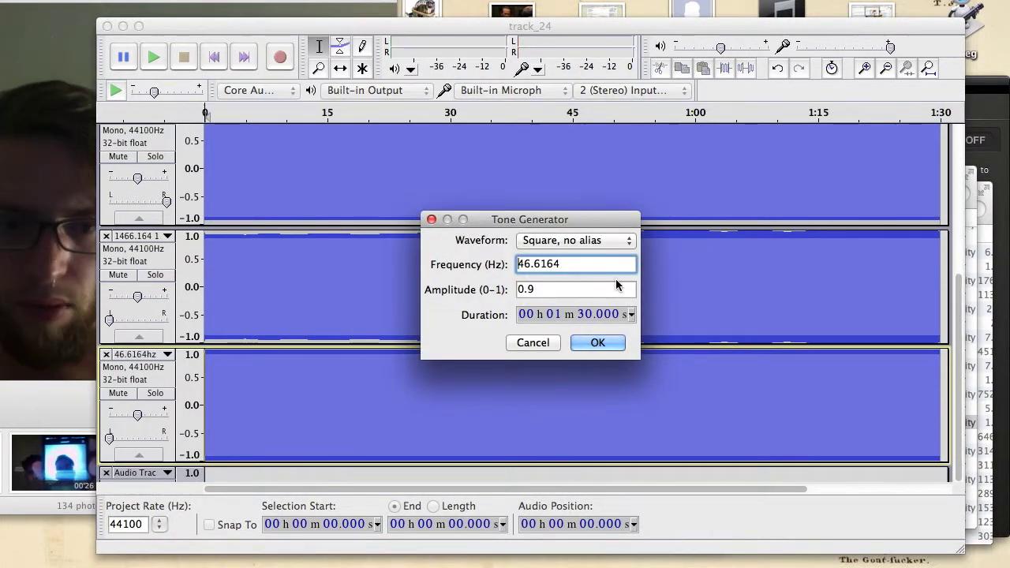
left_click(603, 340)
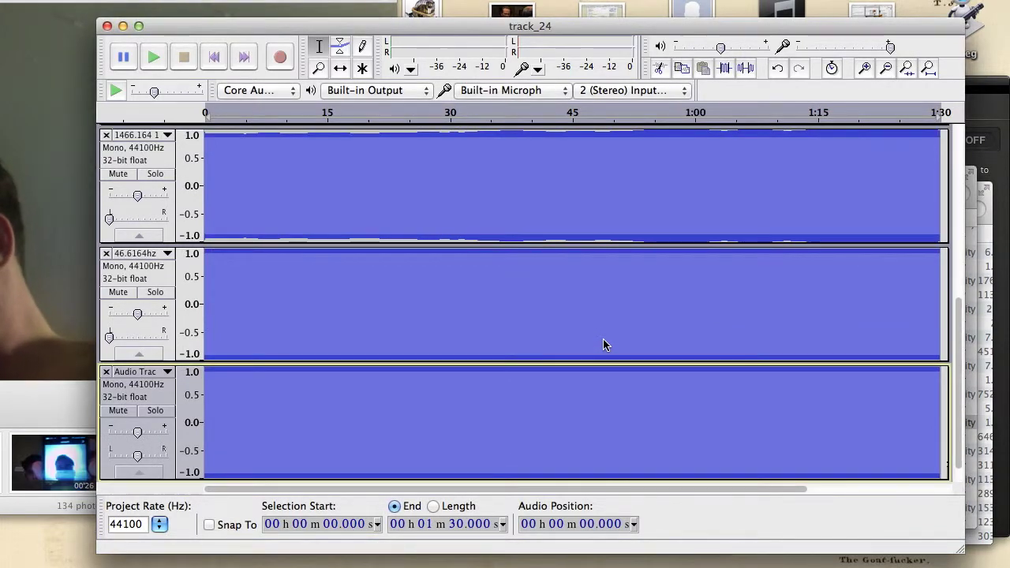
Name the second low tone "46.6164HZ 12 semitone decline" and apply the sliding pitch shift to it
left_click(167, 371)
left_click(144, 387)
type("46.6164HZ 12 semitone declin")
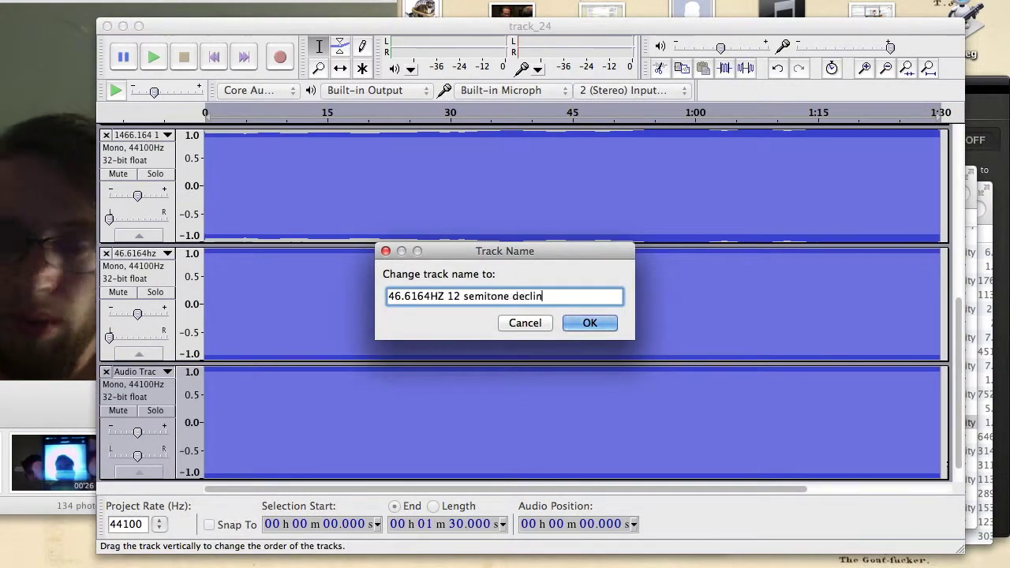
key("Return")
left_click(695, 381)
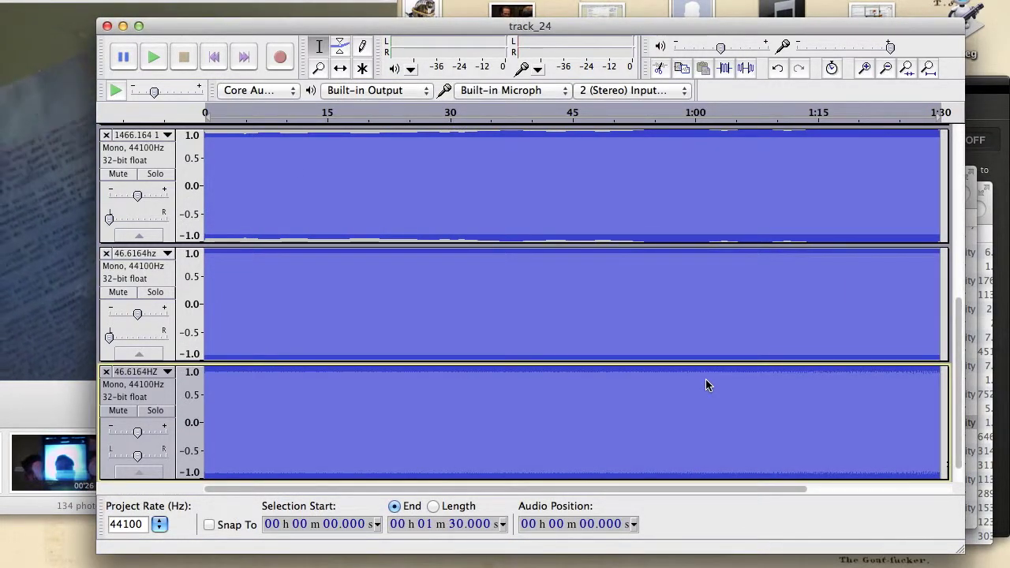
Pan the 46.6164HZ 12 semitone decline track fully right, and mix and render all tracks into one stereo track
left_click(141, 1)
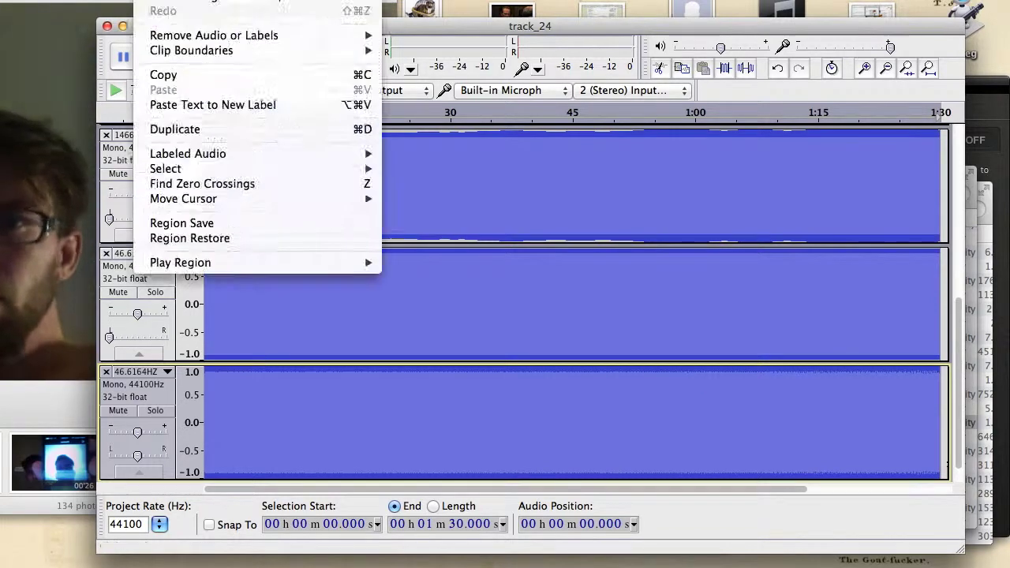
left_click(106, 2)
left_click(144, 67)
left_click(107, 2)
key("super+a")
scroll(142, 435, "down", 2)
left_click_drag(139, 432, 167, 433)
left_click(289, 1)
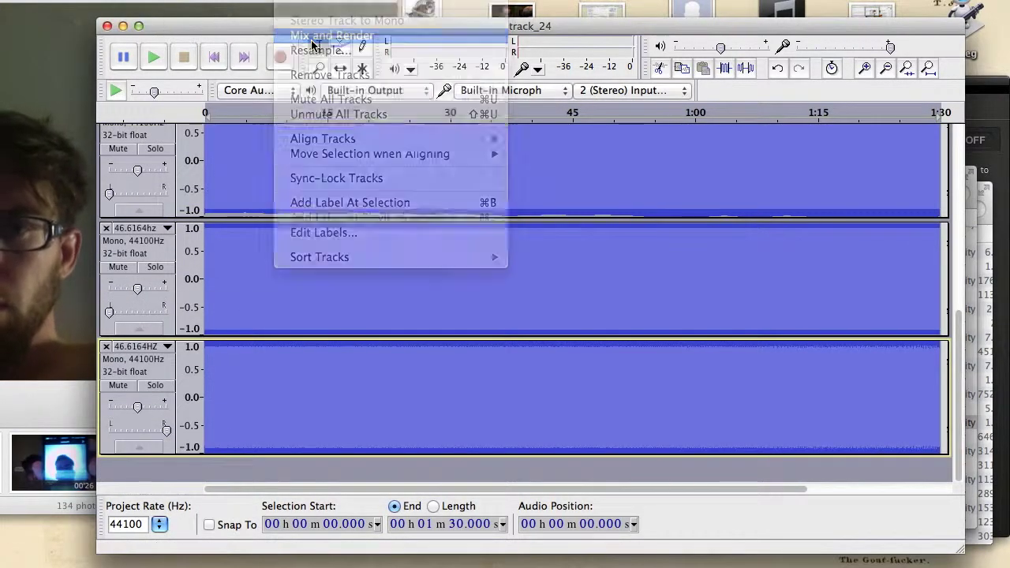
left_click(312, 37)
Duplicate the Track 23 channel notes under Track 24 in fiasconotes and add "46.6164HZ sustained" to the left channel
key("super+Tab")
left_click_drag(453, 401, 620, 448)
left_click(528, 465)
key("Return")
key("Return")
key("super+v")
left_click(581, 436)
key("Return")
key("Tab")
type("46.6164HZ sustained")
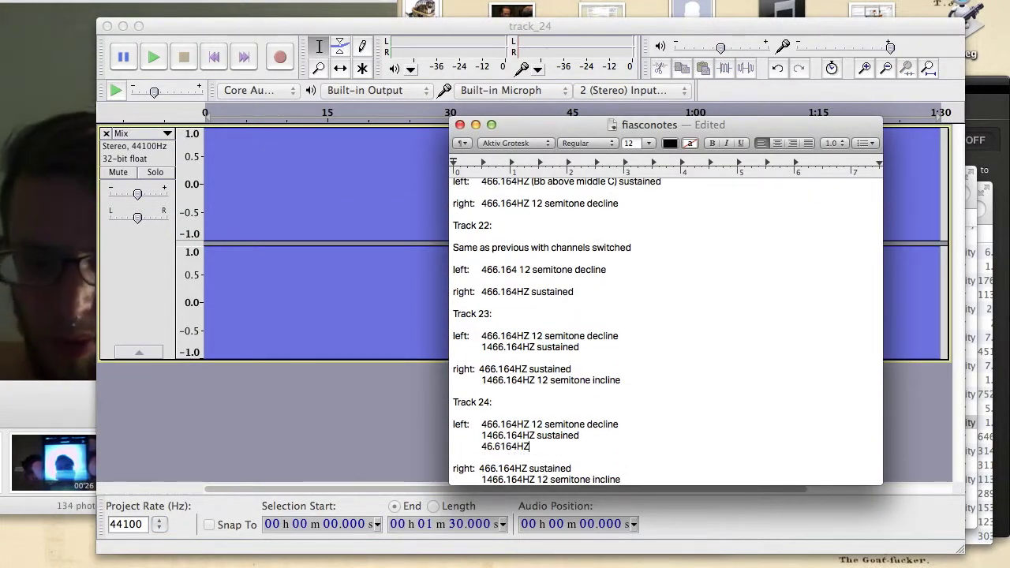
Start a third tone line beginning with "46." under the right channel of the Track 24 notes
left_click(622, 479)
key("Return")
key("Tab")
type("46.")
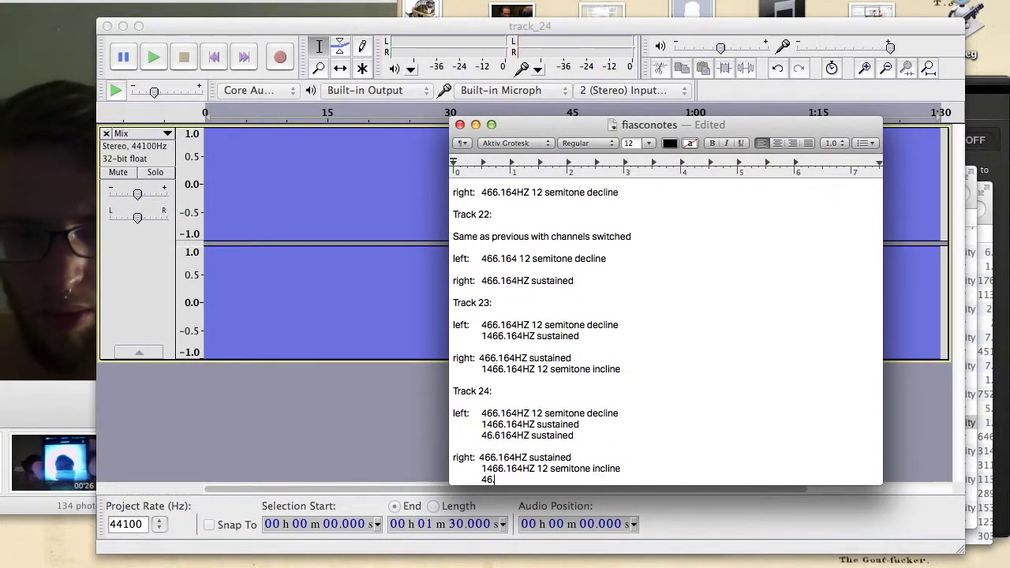
Save the mix as track_24(mixed and rendered) and export it with the Track 24 channel notes and number 24 as metadata
left_click_drag(453, 413, 621, 479)
key("super+Tab")
left_click(106, 2)
left_click(143, 134)
key("super+v")
type("2424")
left_click(657, 388)
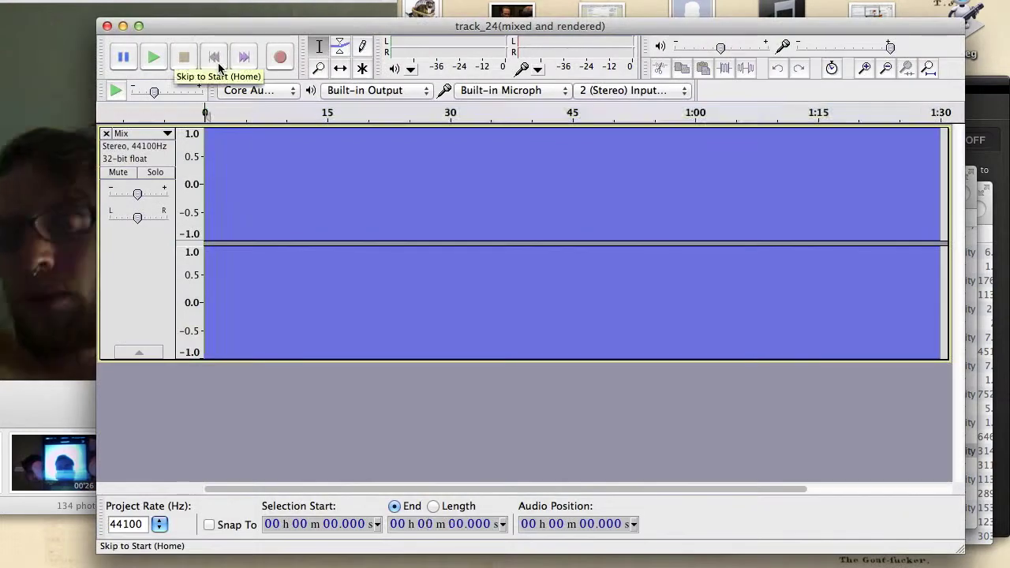
Play the rendered track 24 mix from the start
key("space")
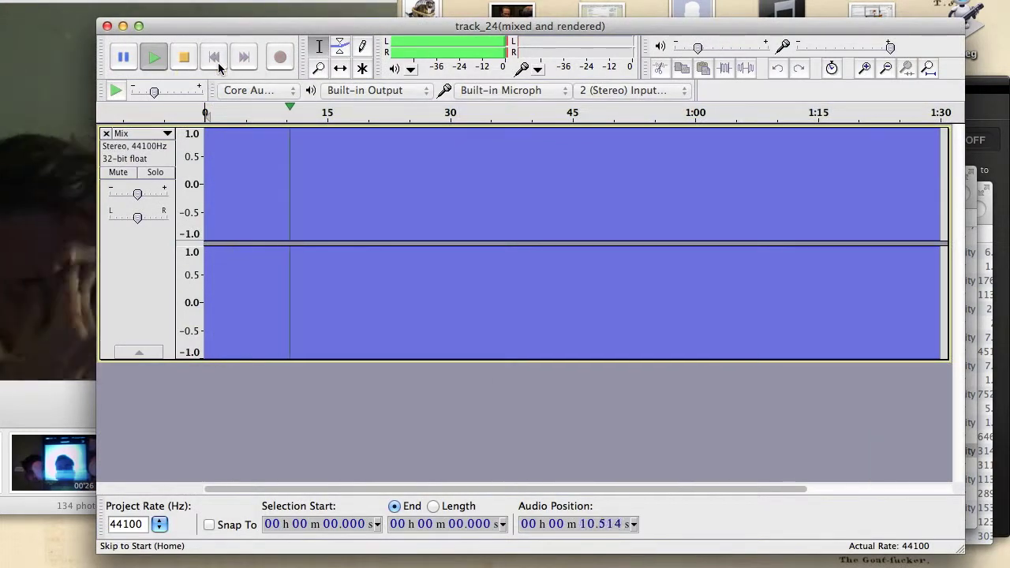
Apply Sliding Time Scale/Pitch Shift to about the first 30 seconds of the mix with a final pitch shift of 0 semitones
key("space")
left_click_drag(454, 152, 204, 158)
left_click(409, 2)
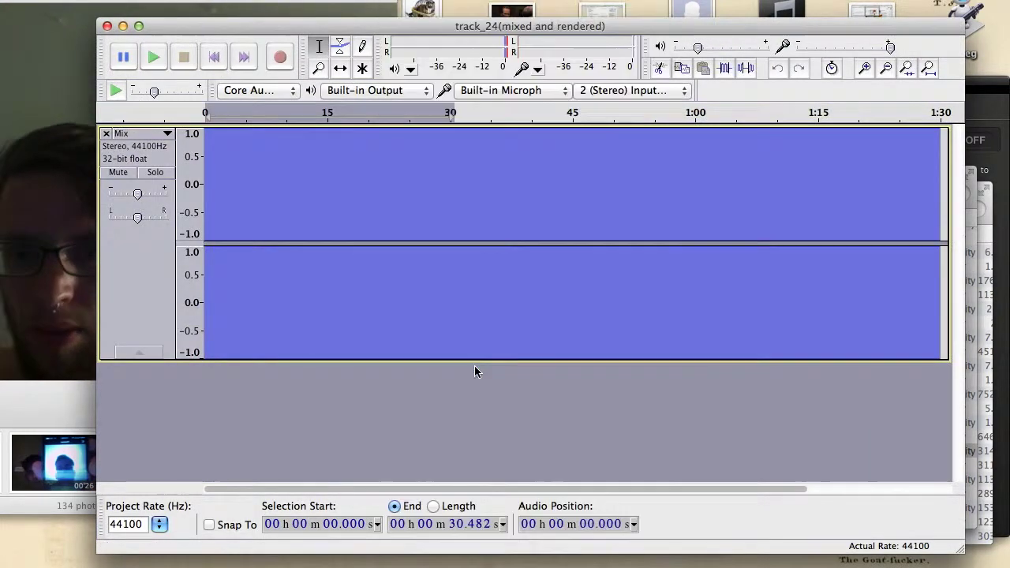
left_click(479, 368)
left_click(234, 235)
double_click(698, 316)
type("0")
left_click(712, 341)
left_click(701, 385)
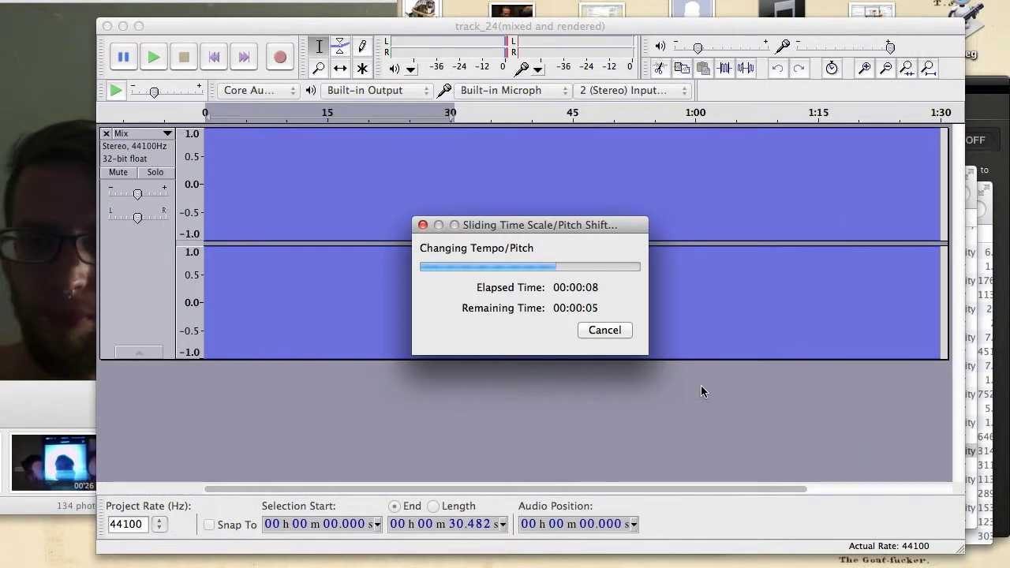
Play the processed mix from the start, stop it, and undo the Sliding Time Scale/Pitch Shift
left_click(207, 52)
key("space")
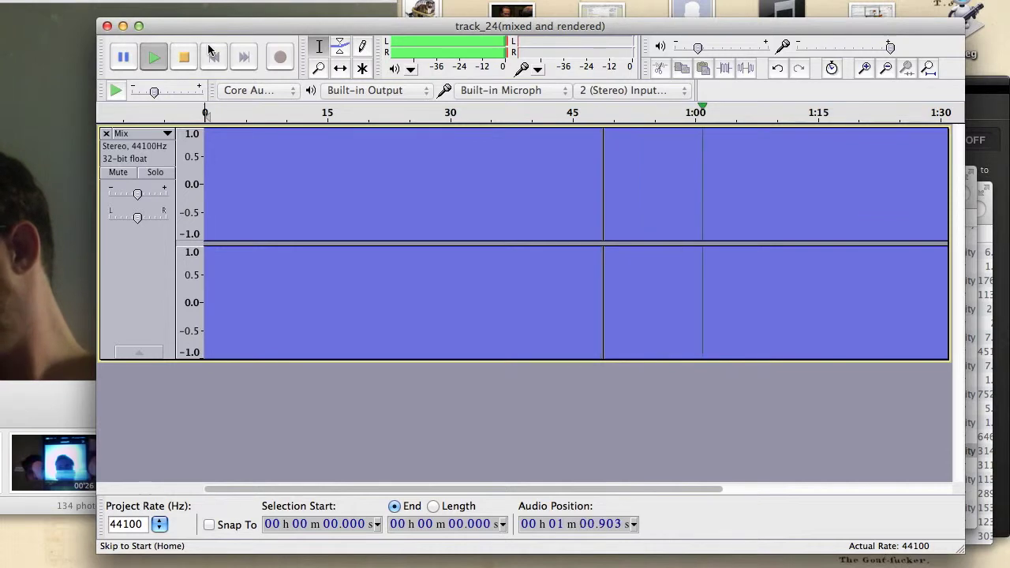
key("space")
left_click(590, 195)
key("space")
key("space")
key("super+z")
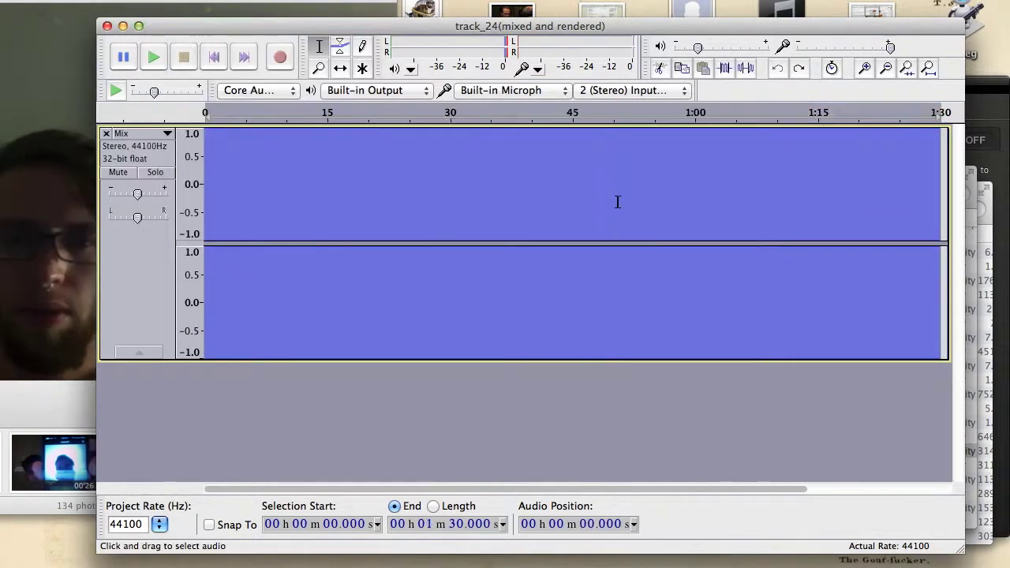
Apply Sliding Time Scale/Pitch Shift to the whole 1:30 mix with a -75 initial tempo change and no pitch change
left_click(397, 2)
left_click(490, 371)
left_click(698, 383)
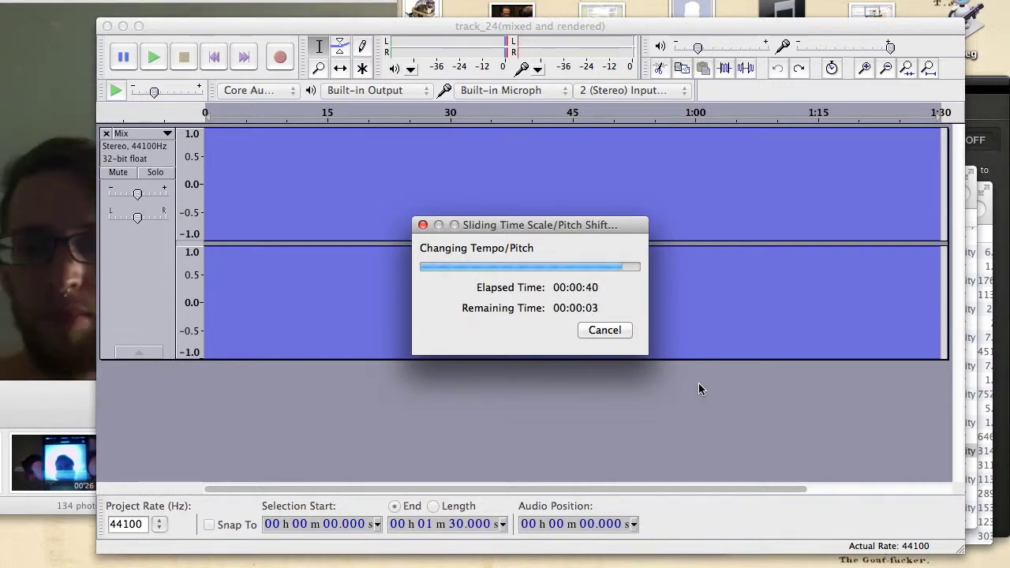
Save the project under the new name track_25
left_click(113, 1)
left_click(174, 82)
key("BackSpace")
key("BackSpace")
key("BackSpace")
key("BackSpace")
key("BackSpace")
key("BackSpace")
key("BackSpace")
key("BackSpace")
key("BackSpace")
key("BackSpace")
key("BackSpace")
key("BackSpace")
key("BackSpace")
key("BackSpace")
key("BackSpace")
key("BackSpace")
key("BackSpace")
key("BackSpace")
key("BackSpace")
key("BackSpace")
type("5")
key("Return")
Switch to the fiasconotes document and add "Track 25:" with "Same as previous track with -75 initial tempo change and no pitch change applied."
key("super+Tab")
key("super+Tab")
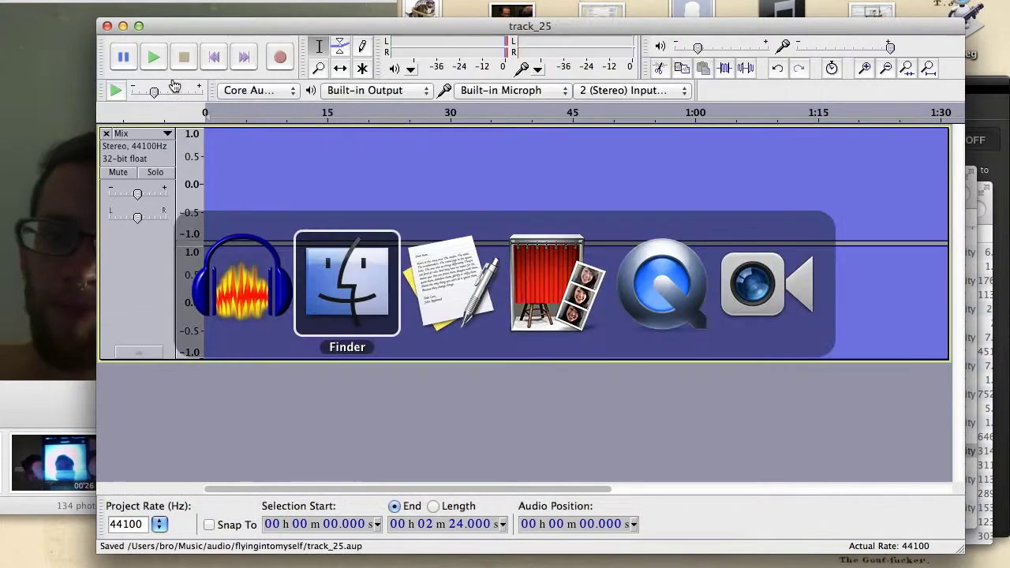
type("Track 25:")
key("Return")
key("Return")
type("Same as track")
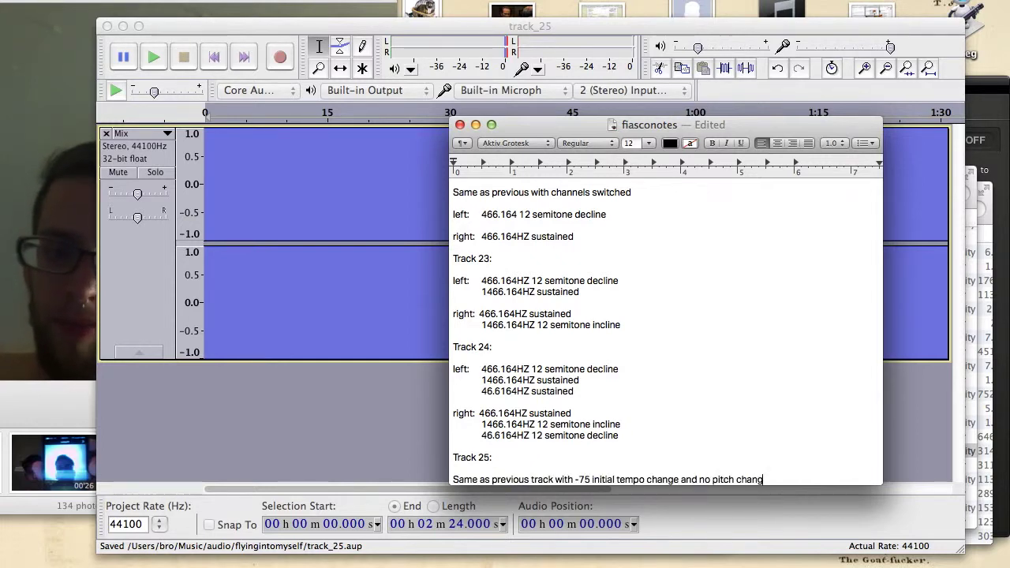
Switch back to Audacity, play track_25, and return playback to the start
key("super+Tab")
key("space")
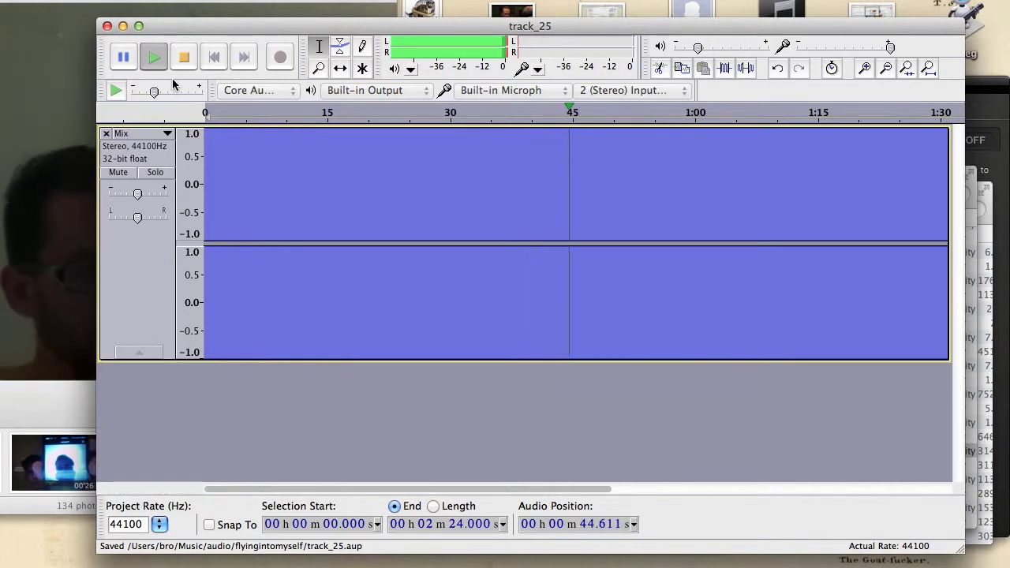
left_click(213, 63)
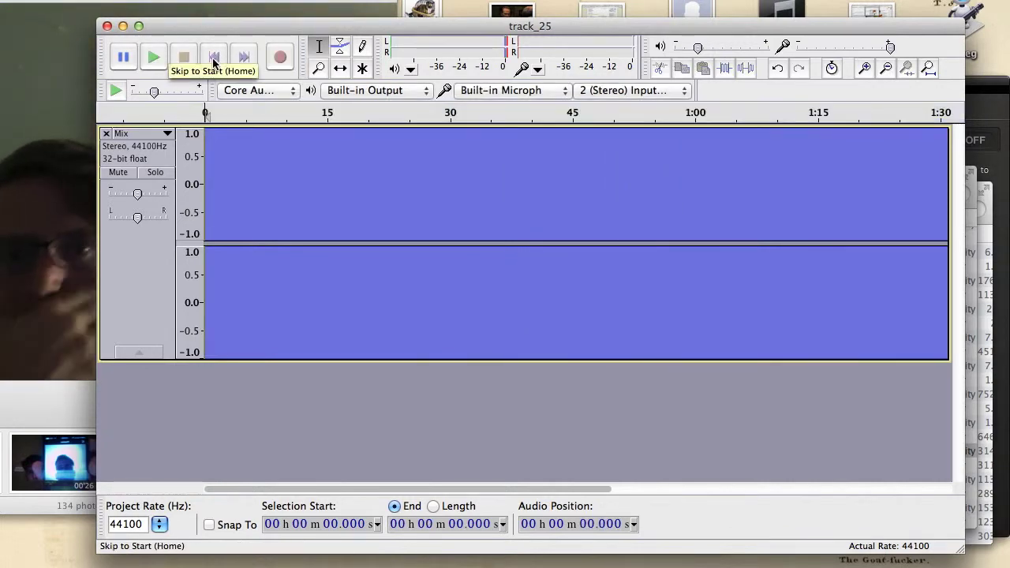
Select all of the track_25 audio and export it to a file
key("super+a")
left_click(345, 1)
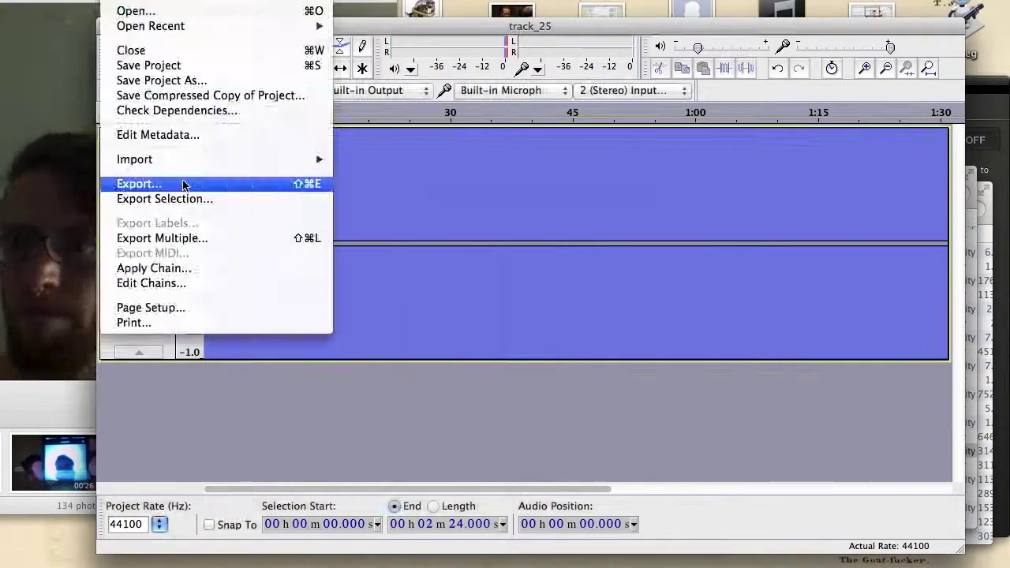
left_click(181, 185)
left_click(768, 360)
Copy the Track 24 and Track 25 notes into the export metadata comments and set the track title and track number to 25
key("super+Tab")
left_click_drag(807, 480, 454, 347)
key("super+Tab")
left_click(462, 256)
type("Track 24:  left:\t466.164HZ 12 semitone decline \t1466.164HZ sustained \t46.6164HZ sustained  right:  466.164HZ sustained \t1466.164HZ 12 semitone incline \t46.6164HZ 12 semitone decline  Track 25:  Same as previous track with -75 initial tempo change and no pitch change applied.")
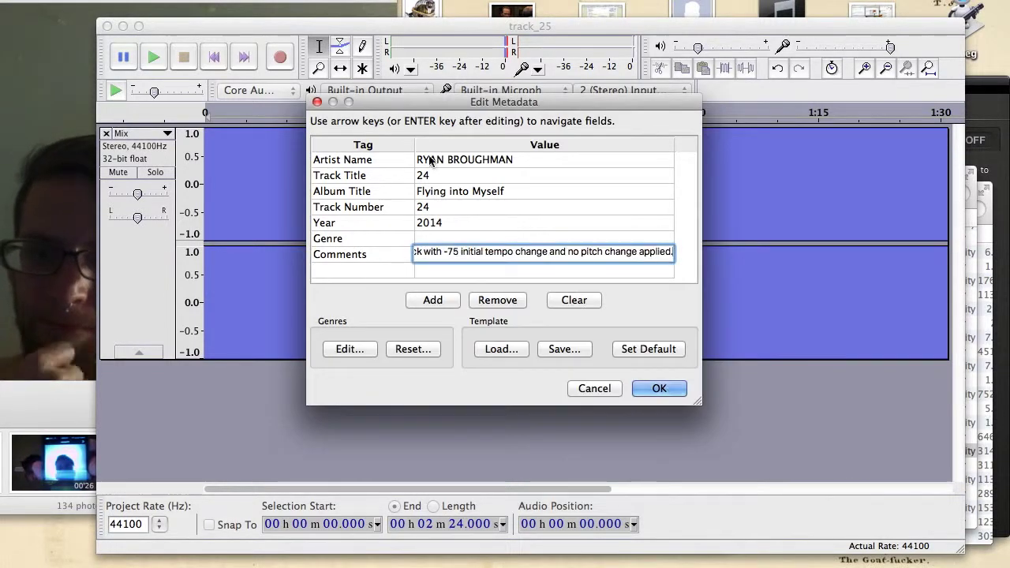
type("2525")
left_click(659, 388)
Save the project with "(mixed and rendered)" added to its file name
left_click(116, 1)
left_click(174, 85)
type("(mixed and rendered)")
key("Return")
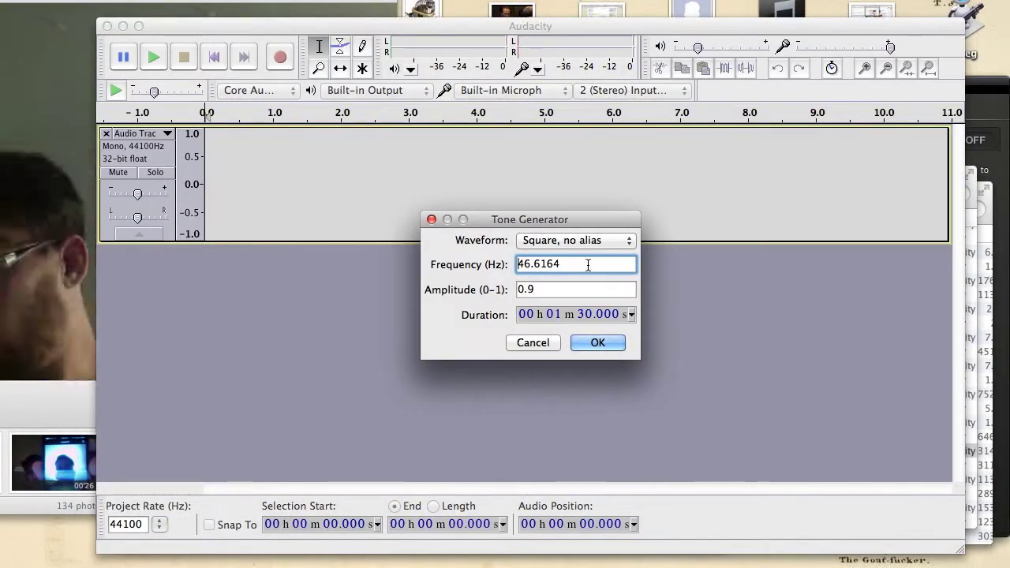
Generate a 1:30 tone with waveform Square, no alias, frequency 46.6164 Hz and amplitude 0.9
left_click(598, 342)
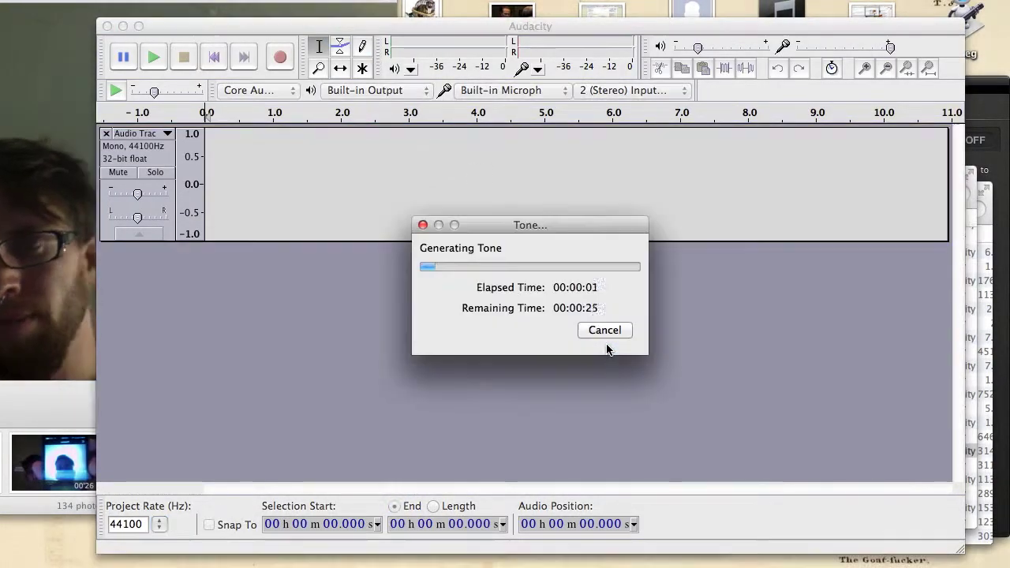
Switch to the fiasconotes document and add a "Track 26:" entry with "left: 46.6164 sustained" and an empty "right:" line
key("super+Tab")
type("Track 26:")
key("Return")
key("Return")
type("left:")
key("Tab")
type("46.6164")
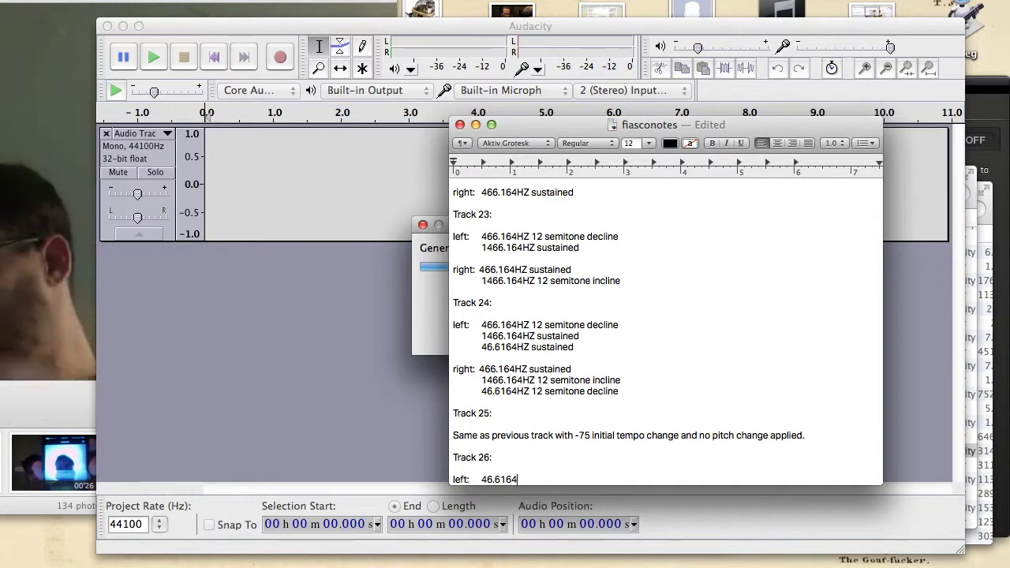
type(" sustained")
key("Return")
key("Return")
type("right:")
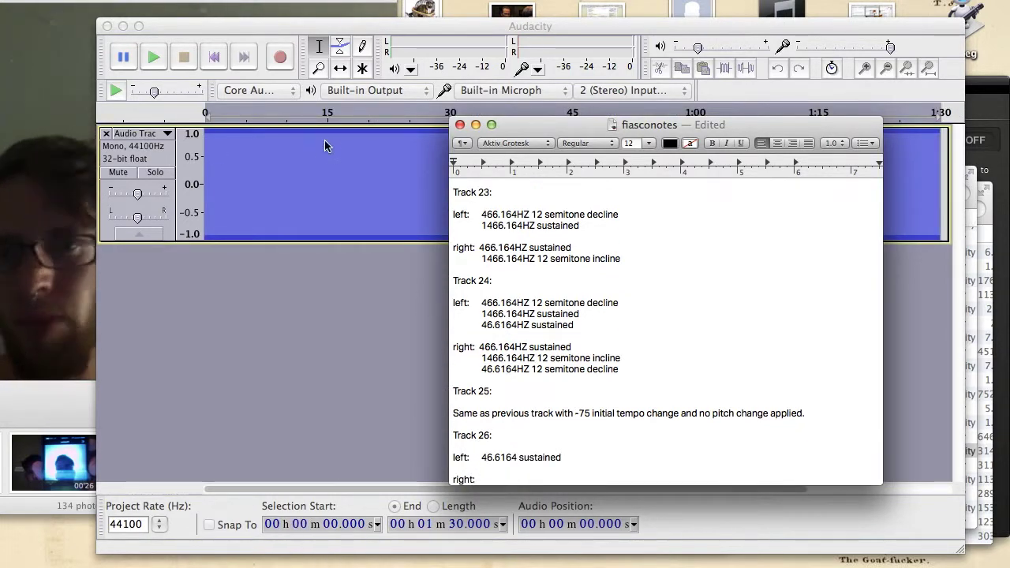
Return to Audacity and name the generated track "46.6164 sustained (square no alias)"
key("super+h")
left_click(440, 27)
left_click(167, 133)
left_click(169, 153)
type("46.6164 sustained (square no alias)")
key("Return")
Generate another tone from the start of the timeline with the current generator settings
left_click(214, 57)
left_click(338, 1)
left_click(357, 58)
key("Return")
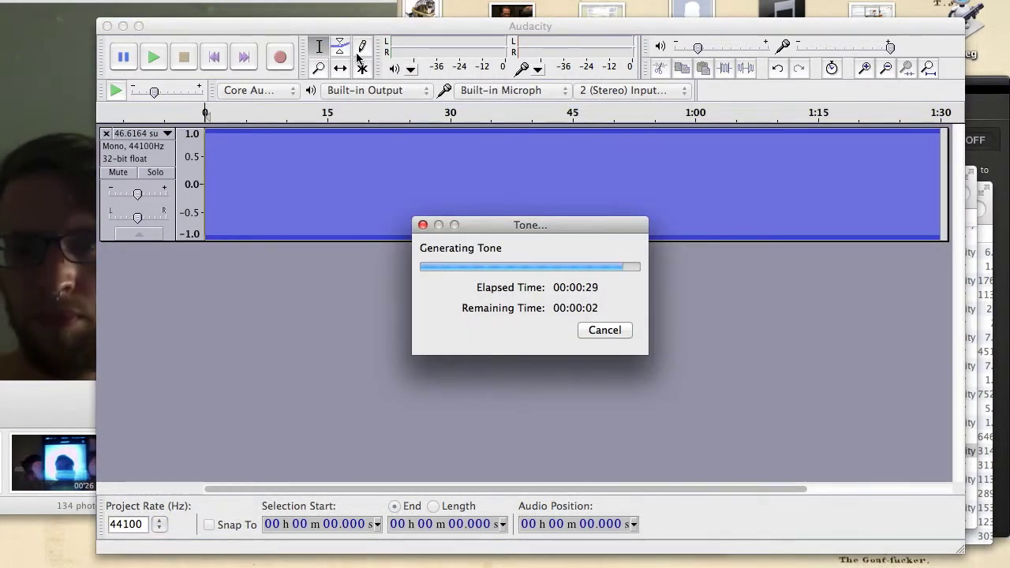
Generate a second 1:30 tone on its own mono track below the first one
left_click(144, 1)
left_click(158, 2)
left_click(263, 189)
left_click(264, 299)
left_click(214, 57)
left_click(338, 2)
left_click(369, 56)
left_click(603, 348)
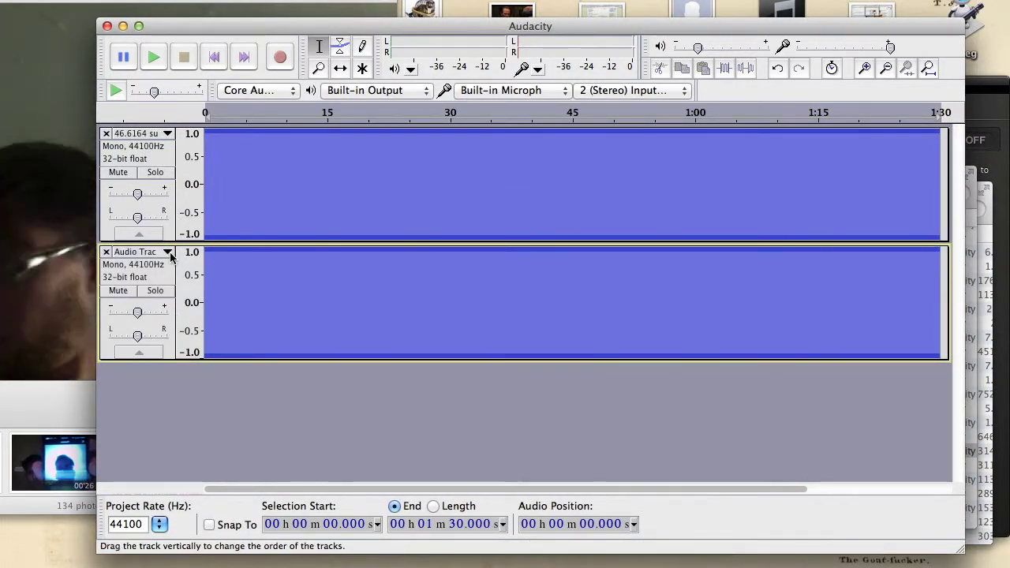
Name the lower audio track "46.6164"
left_click(167, 251)
left_click(194, 266)
type("46.6164")
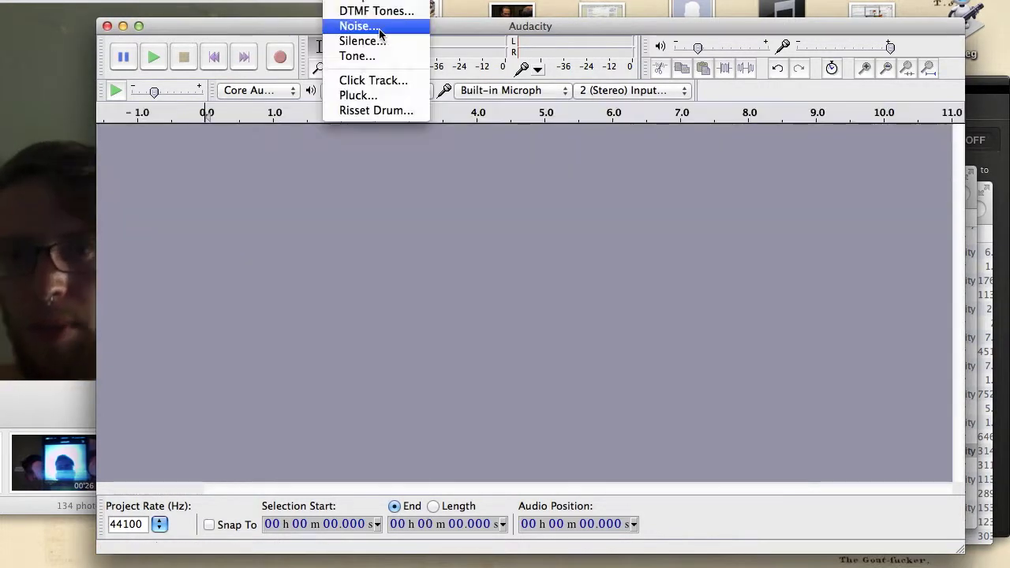
Generate two 3:33 Square, no alias tones at 46.6164 Hz, each on its own mono track
left_click(354, 55)
left_click(595, 343)
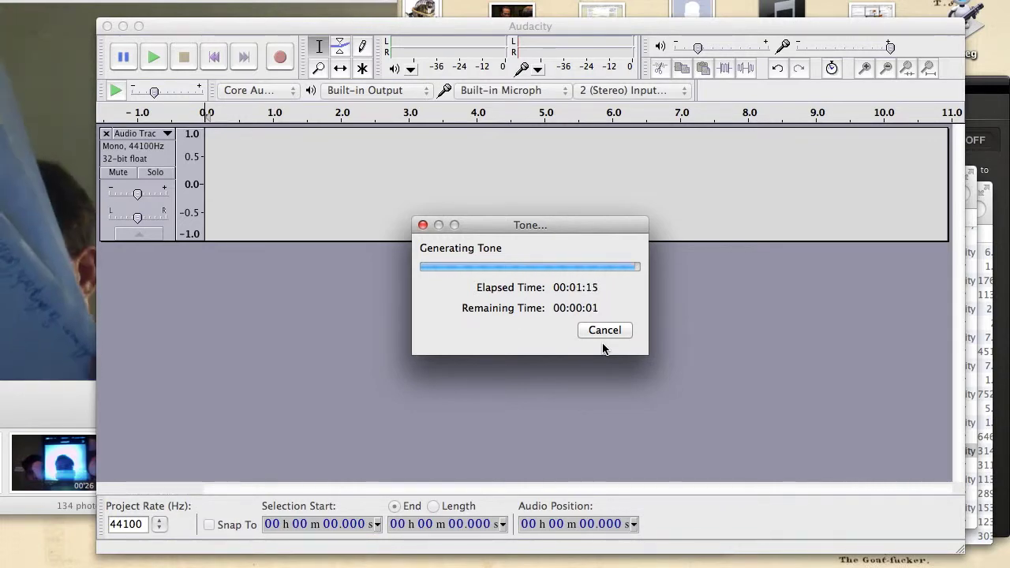
left_click(279, 318)
left_click(355, 54)
left_click(629, 338)
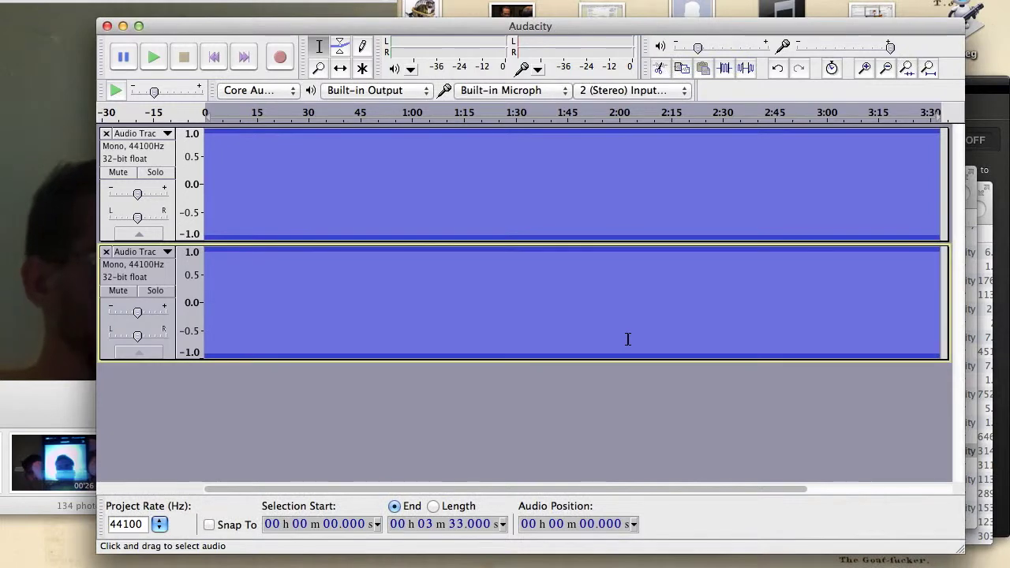
Name the upper track "46.6164 su" and pan it fully left; name the lower "56.6164 12 semitone dec" and pan it fully right
left_click(166, 134)
left_click(130, 150)
type("46.6164 su")
key("Return")
left_click(167, 252)
left_click(130, 269)
type("56.6164 12 semitone dec")
key("Return")
left_click_drag(137, 218, 109, 218)
left_click_drag(137, 336, 167, 336)
Apply Sliding Time Scale/Pitch Shift to the lower track with initial tempo change 0 and final pitch shift -12 semitones
key("BackSpace")
key("BackSpace")
key("BackSpace")
key("BackSpace")
key("BackSpace")
key("BackSpace")
key("BackSpace")
type("0")
left_click(502, 317)
left_click(702, 317)
type("-12")
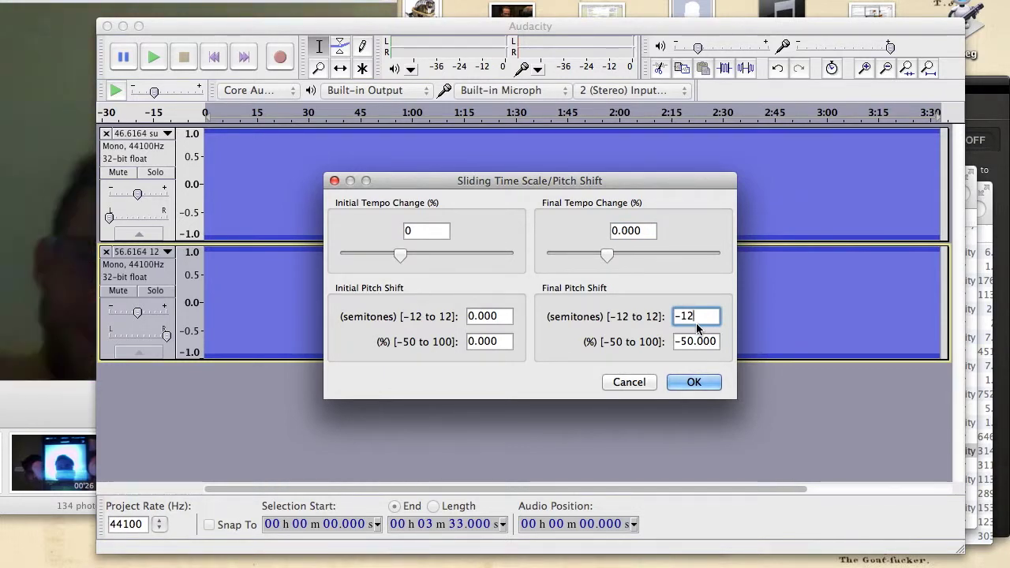
left_click(698, 381)
Generate a 3:33 Square, no alias tone at 26.6164 Hz on a new third track
left_click(185, 559)
left_click(670, 394)
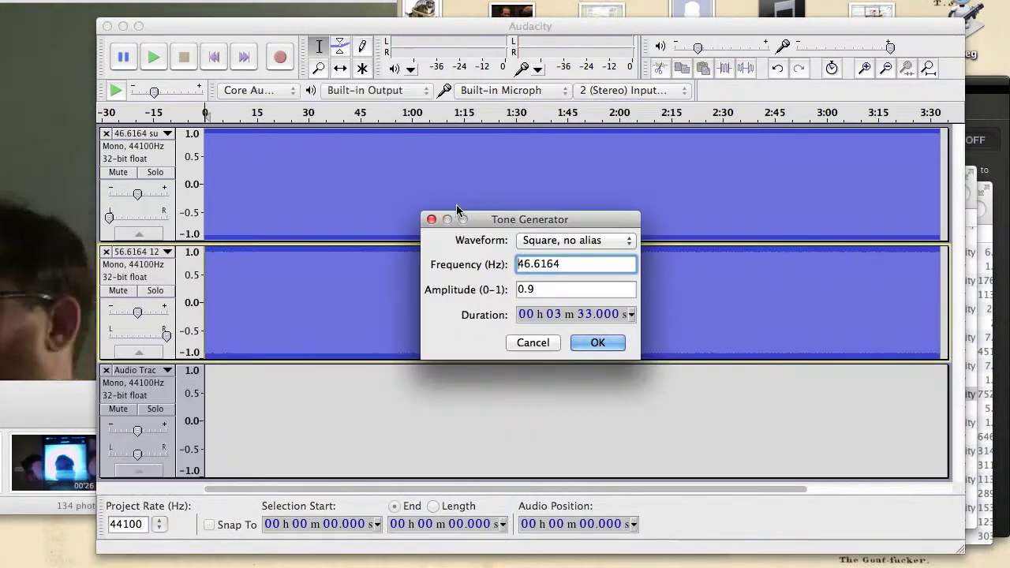
left_click(602, 344)
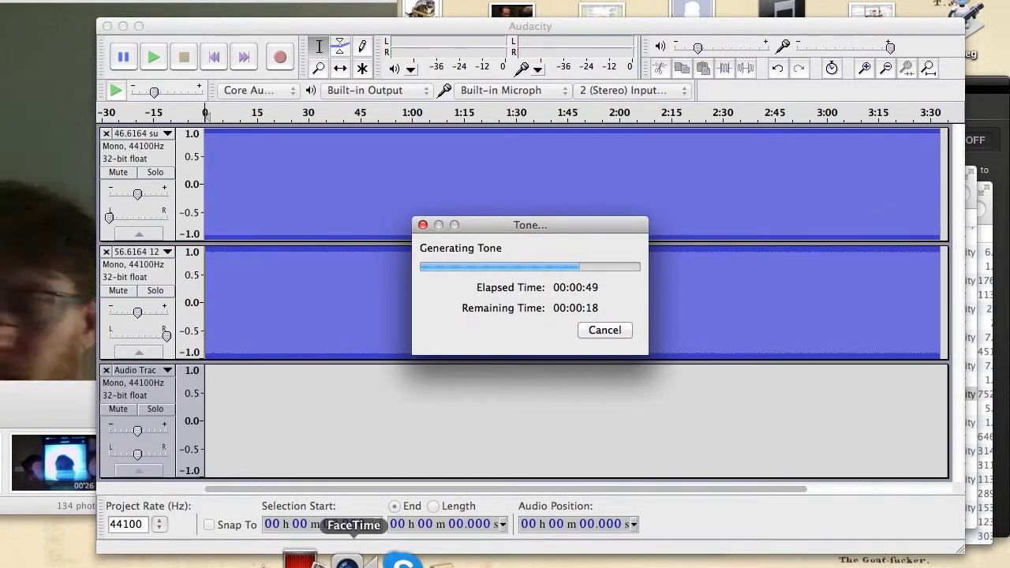
Name the third track "26.6164 su" and rename the second track "46.6164 12"
left_click(167, 370)
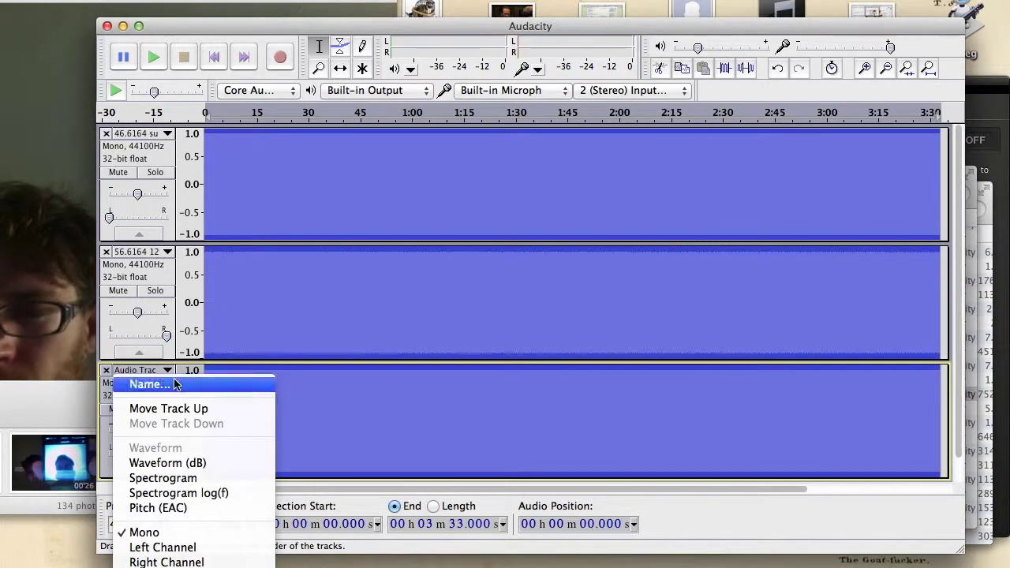
left_click(148, 383)
type("26.6164 su")
key("Return")
left_click(167, 252)
left_click(150, 266)
type("46.6164 12")
key("Return")
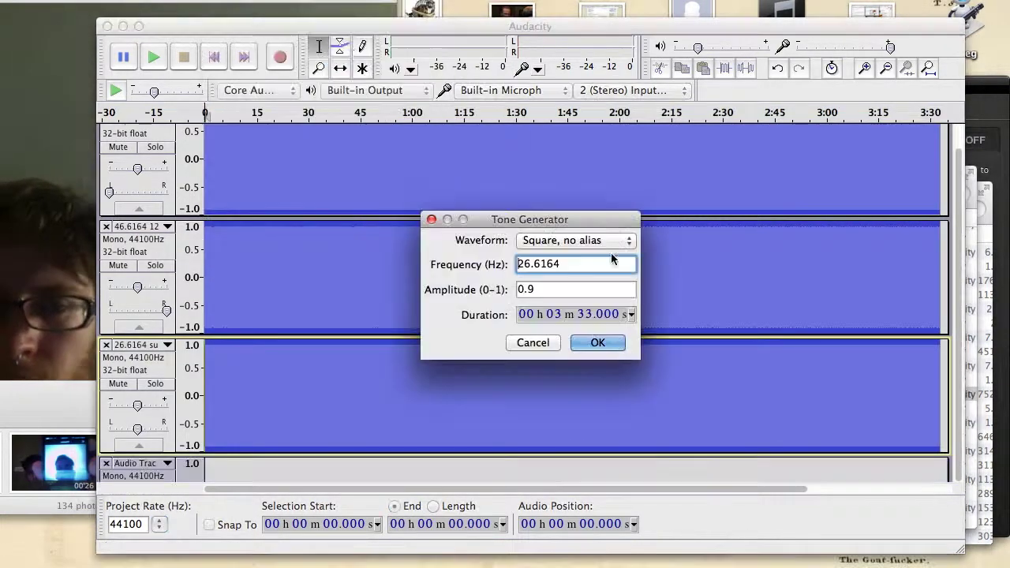
Generate a 3:33 Square, no alias tone at 26.6164 Hz on a fourth track and name the track "26.6164 12"
left_click(600, 342)
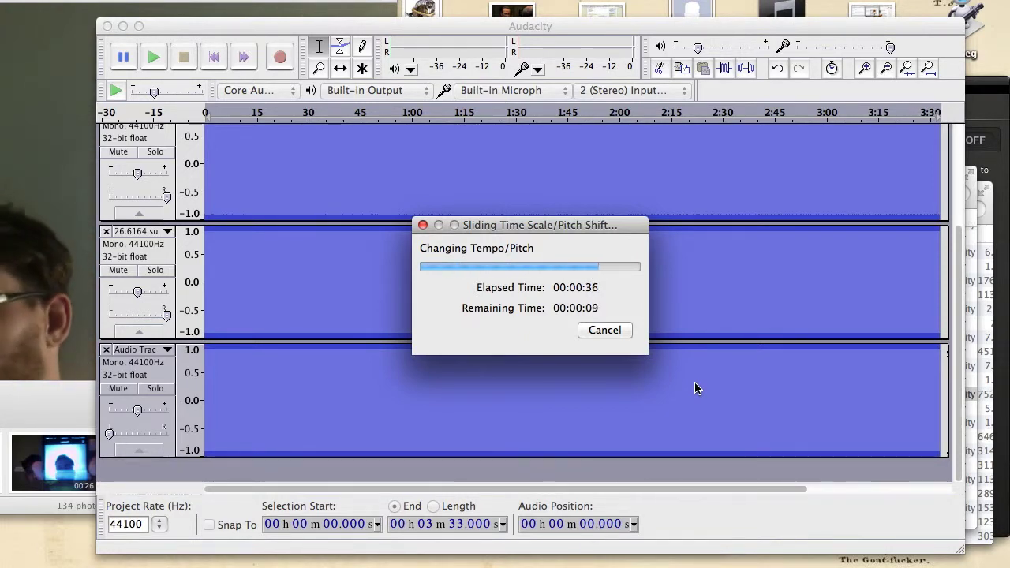
left_click(168, 350)
left_click(130, 369)
type("26.6164 12")
key("Return")
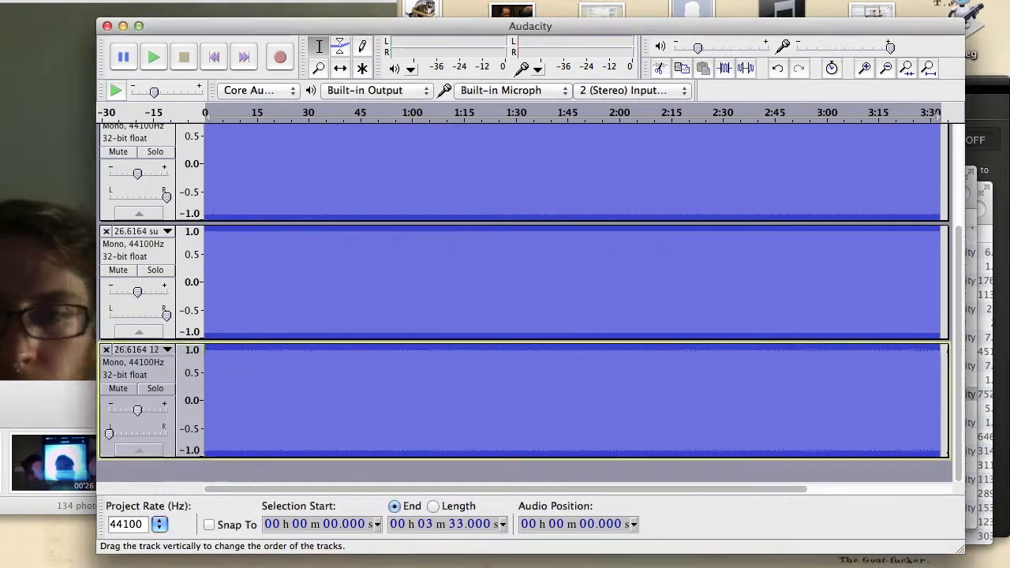
Generate another 3:33 tone on a new track below the "26.6164 12" track
left_click(236, 472)
left_click(344, 0)
left_click(357, 55)
left_click(604, 343)
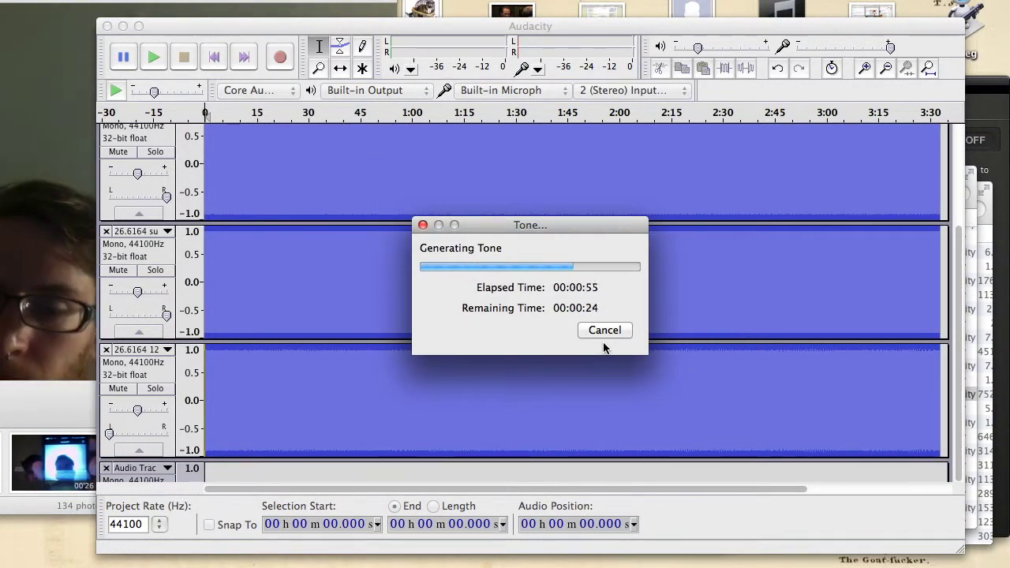
Switch to the fiasconotes document and fill in Track 26's right line with "46.6164 12 semitone decline"
key("super+Tab")
key("super+Tab")
key("super+Tab")
type(".6164 12 semitone decline")
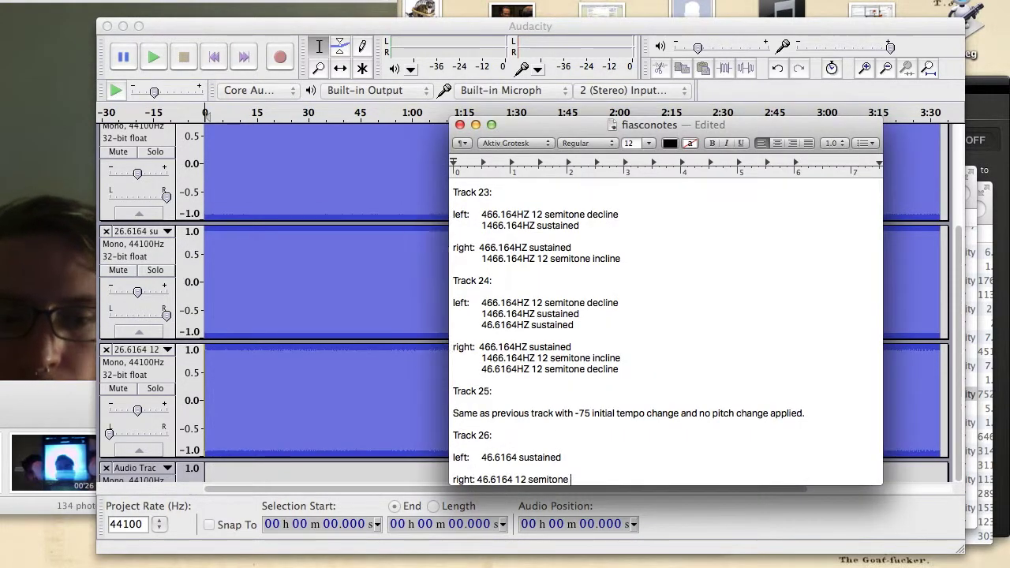
Extend Track 26's notes with "26.6164 12 semitone decline" under left and "26.6164HZ sustained" under right
key("Up")
key("Up")
key("Return")
type("semitone decline")
key("Return")
type("right: 46.6164 12 semitone decline")
key("Return")
key("Tab")
type("26.6164H")
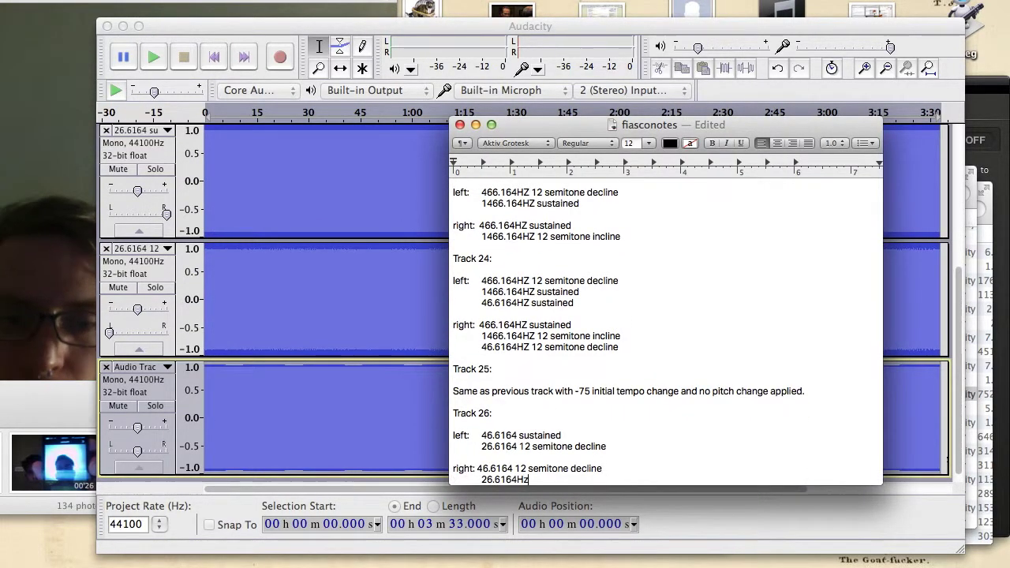
Add "66.6164 sustained" above Track 26's left entries and "66.6164 12 semitone decline" above its right entries
left_click(484, 435)
key("Return")
key("BackSpace")
key("Return")
key("Tab")
key("Up")
type("66.6")
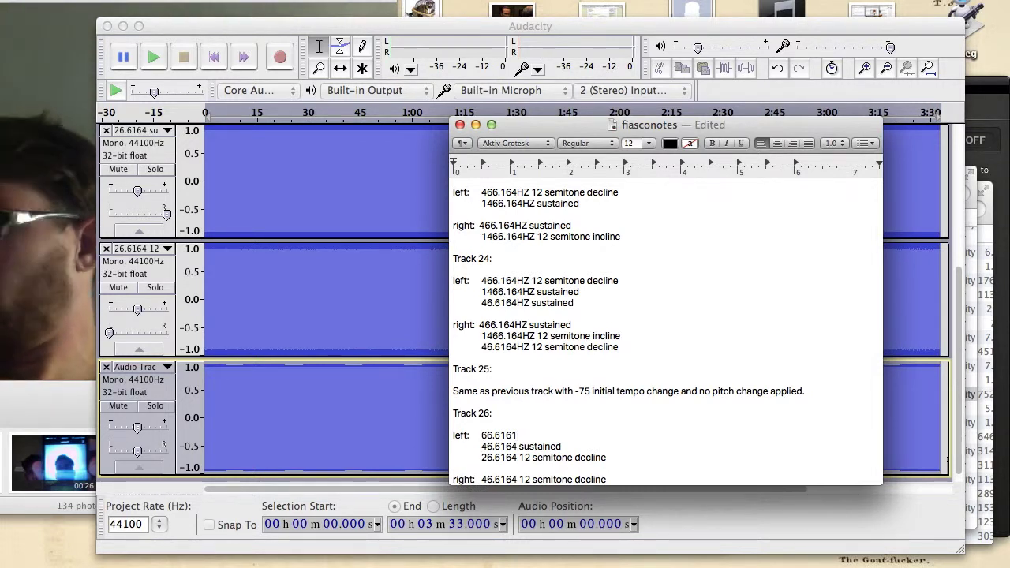
key("Return")
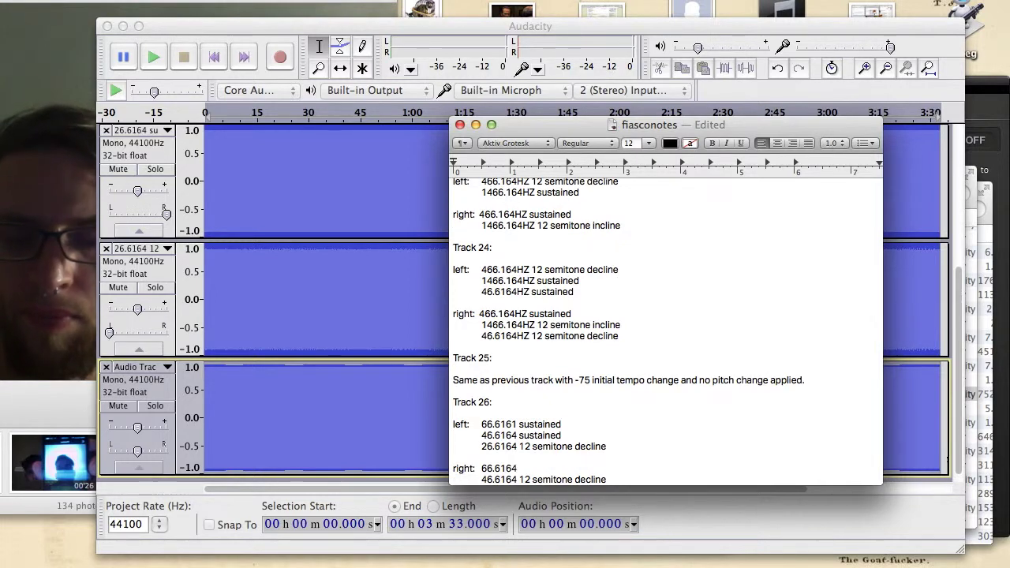
key("Return")
key("Tab")
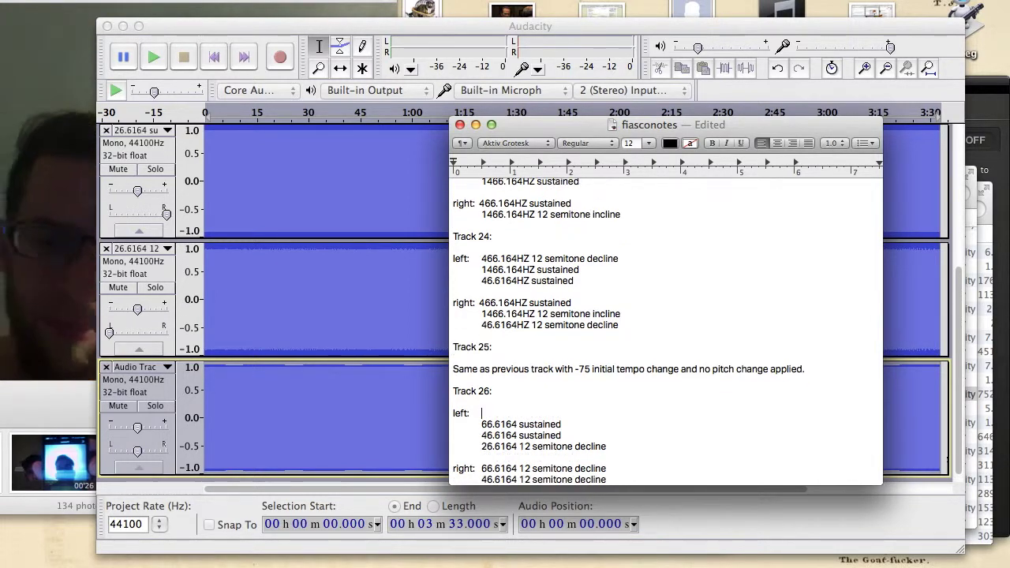
Switch to Audacity and name the newest tone track "66.6164 sustained"
left_click(264, 451)
scroll(264, 451, "down", 1)
left_click(168, 354)
left_click(142, 371)
type("66.6164 sustained")
key("Return")
Try to generate another tone from the start of the timeline
left_click(207, 449)
left_click(346, 1)
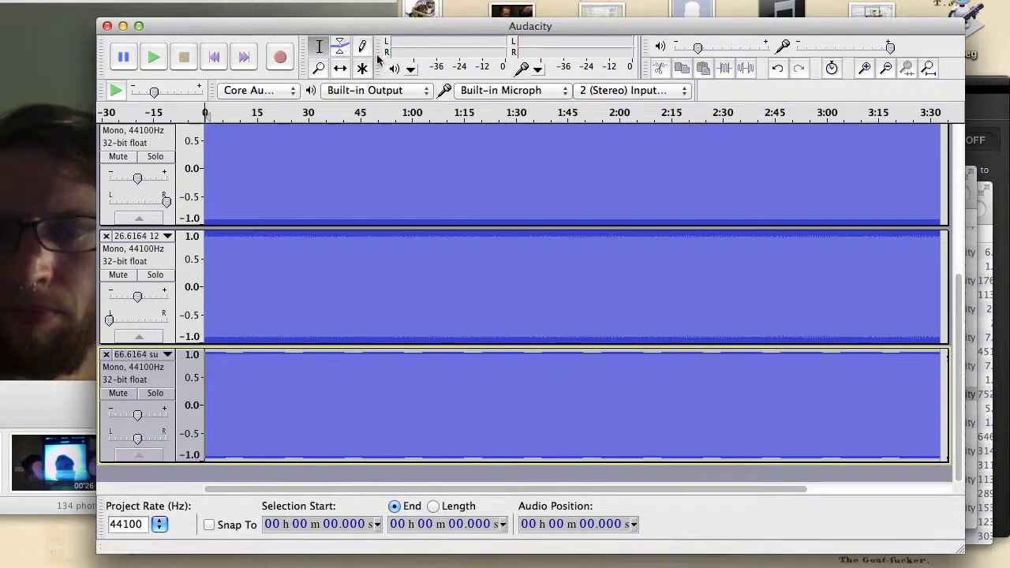
left_click(357, 56)
Switch to the fiasconotes document and add "86.6164 12 semitone decline" to Track 26's left entries and "86.6164 sustained" to its right entries
key("super+Tab")
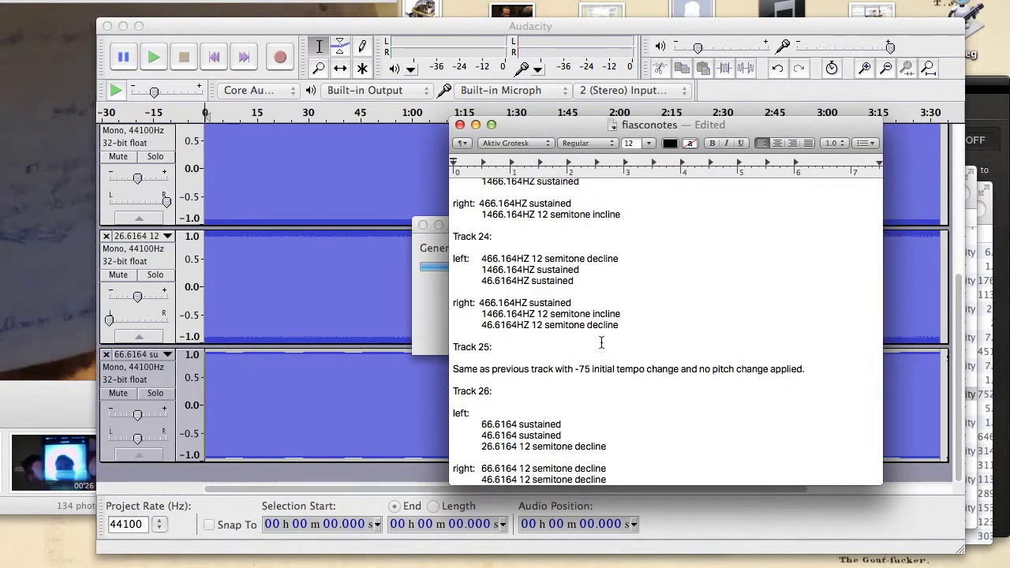
type("86.6164 12 semitone decline")
left_click(482, 469)
key("Return")
key("Tab")
key("Up")
type("86.6164 sustained")
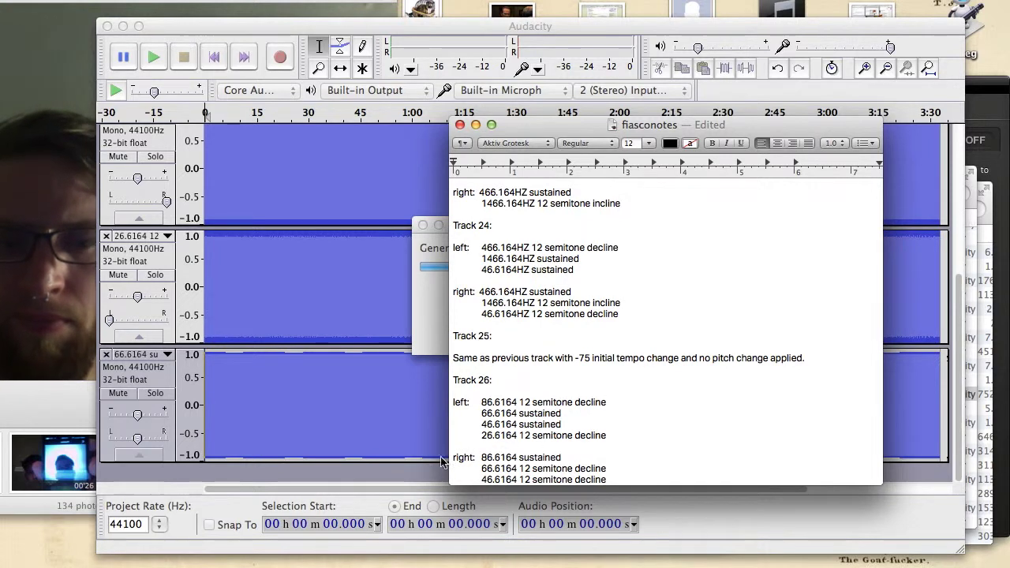
Add "106.6164 12 semitone decline" above Track 26's right entries and "106.6164 sustained" above its left entries
left_click(481, 458)
key("Return")
key("Tab")
key("Up")
type("106.6164 12 semitone decline")
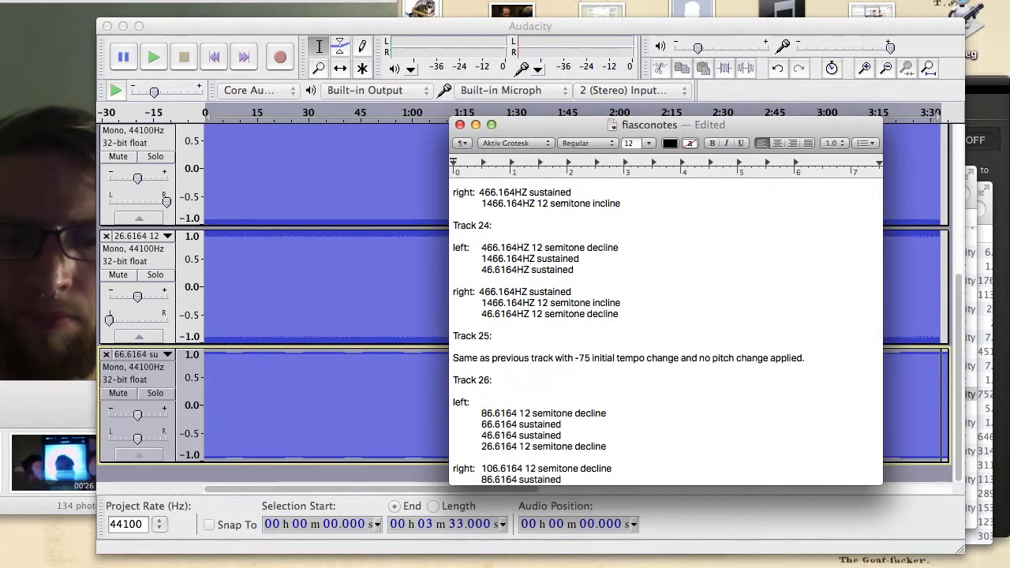
type("64 sustained")
Add "126.6164 12 semitone decline" above Track 26's left entries and "126.6164 sustained" above its right entries
key("alt+Left")
key("alt+Left")
key("Return")
key("Tab")
key("Up")
type("126.6164 12 semitone decline")
scroll(482, 435, "down", 3)
left_click(482, 434)
key("Return")
key("Tab")
key("Up")
type("126.6164 sustained")
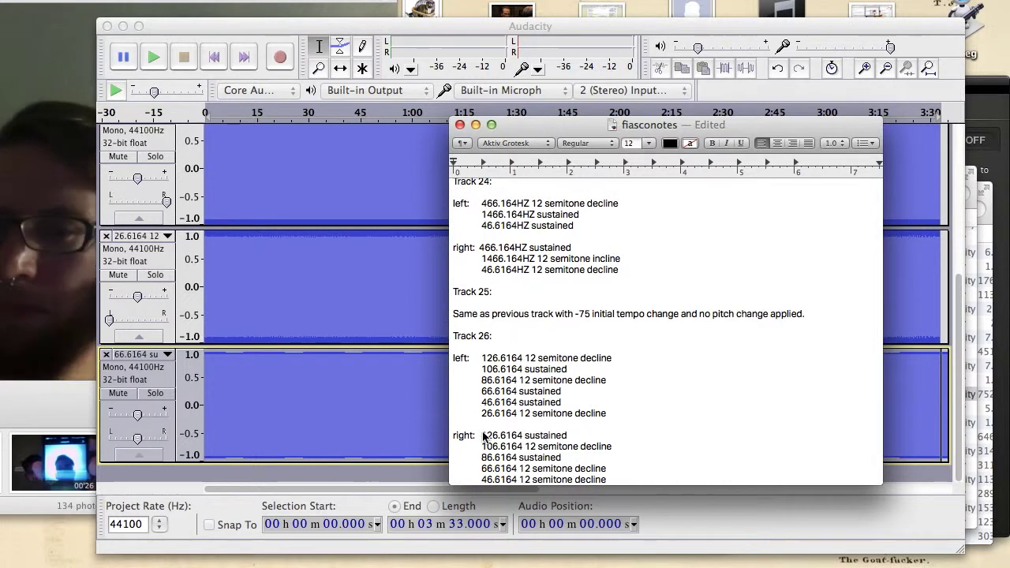
Switch to Audacity, remove the extra tone from the "66.6164 su" track and generate a tone on a new track below it
key("super+Tab")
left_click(142, 2)
left_click(197, 118)
left_click(262, 404)
left_click(214, 60)
left_click(324, 2)
left_click(339, 57)
left_click(600, 349)
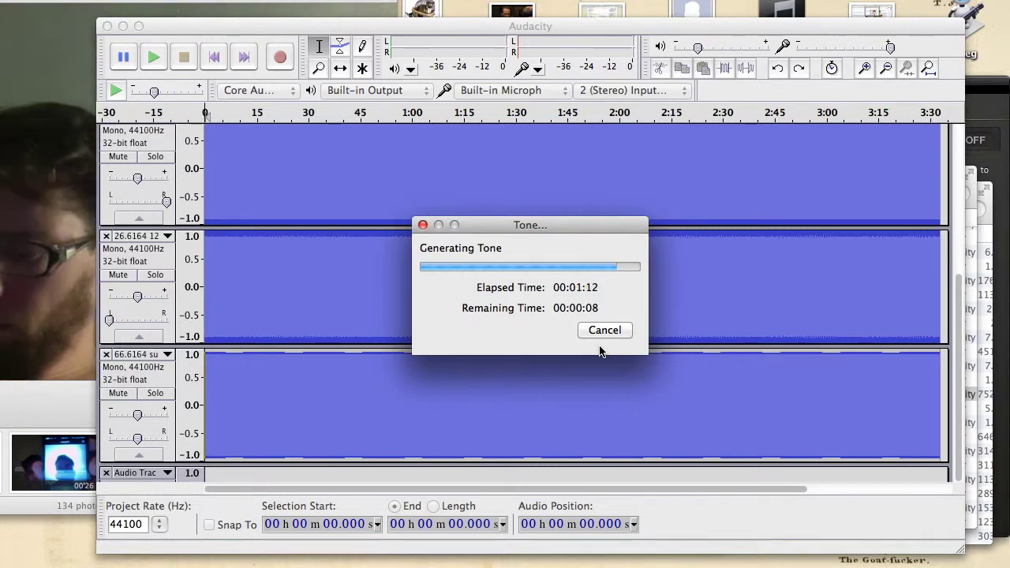
Name the newly generated tone track "66.6164 12"
scroll(237, 350, "down", 2)
left_click(168, 347)
left_click(151, 363)
type("66.6164 12")
key("Return")
Check the notes for the channel sides, and pan the "66.6164 su" track fully left and "66.6164 12" fully right
key("super+Tab")
key("super+shift+Tab")
left_click_drag(137, 313, 74, 329)
left_click_drag(137, 430, 166, 431)
Save the project under the name "track_26"
key("super+Tab")
key("super+Tab")
key("super+s")
type("track_26")
key("Return")
Generate a tone on a new track below "66.6164 12" and name the track "86.6164 hz sust"
left_click(595, 342)
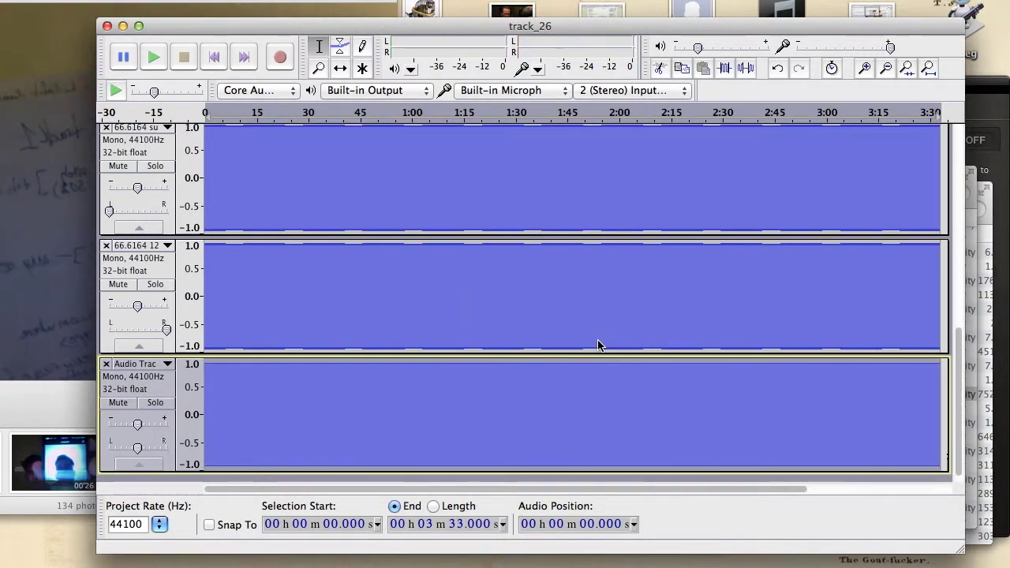
scroll(753, 444, "down", 1)
left_click(168, 353)
left_click(149, 365)
type("86.6164 hz sust")
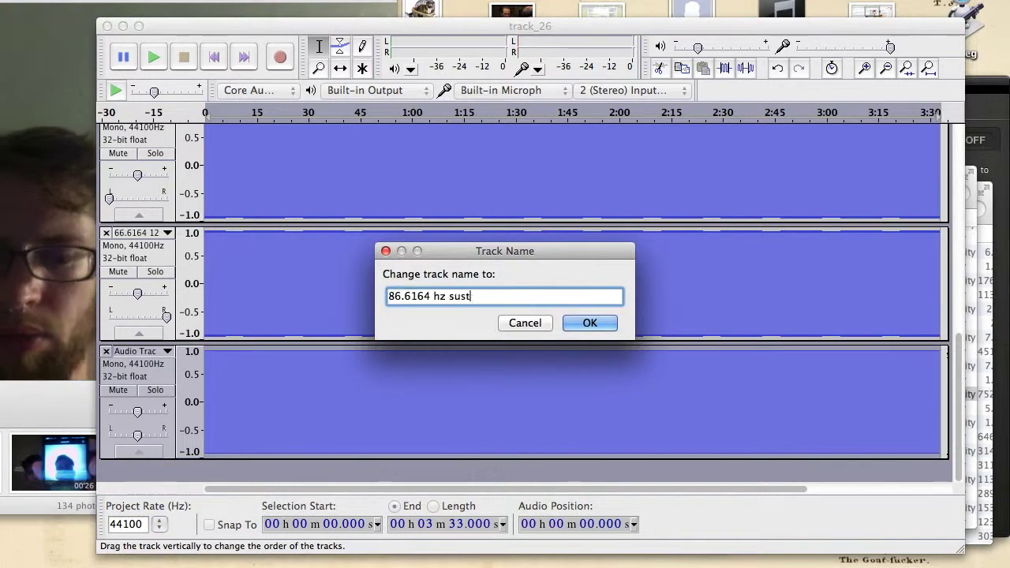
key("Return")
Generate another tone on a new track below "86.6164 hz" and name the track "86.6164 12 semitone decline"
left_click(474, 471)
left_click(348, 0)
left_click(353, 56)
left_click(613, 349)
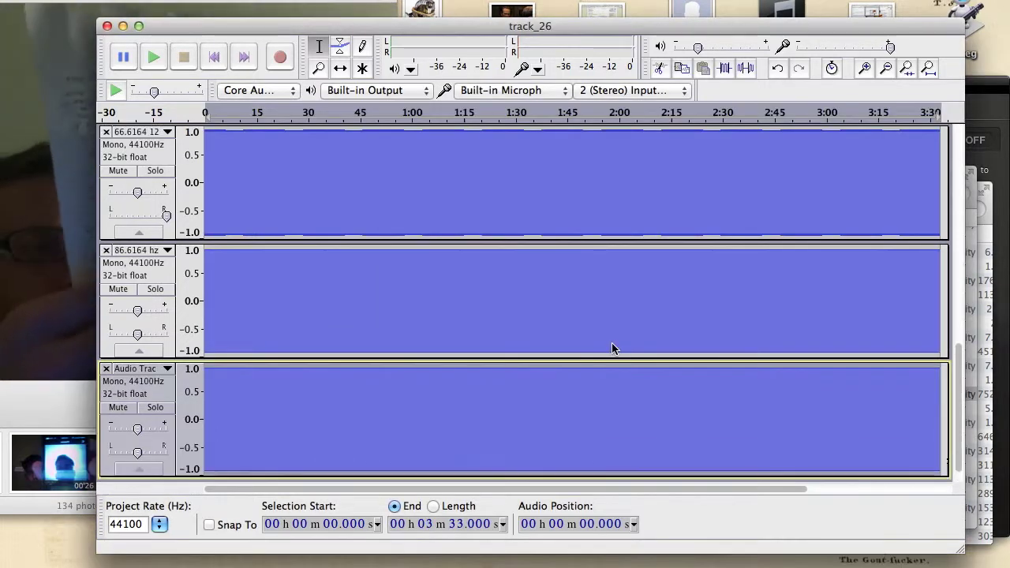
left_click(168, 369)
left_click(151, 383)
type("86.6164")
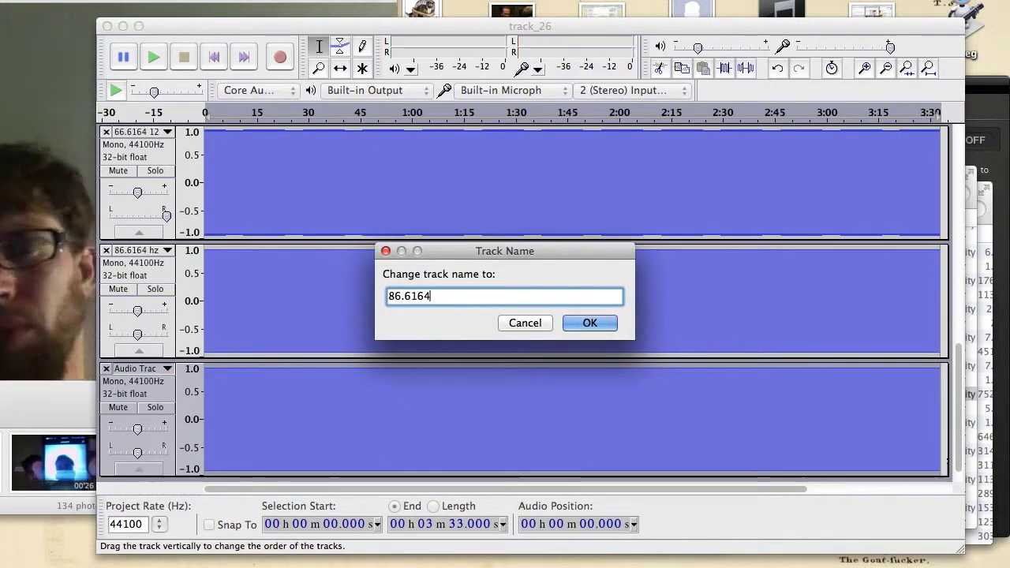
type(" 12 semitone decline")
left_click(601, 325)
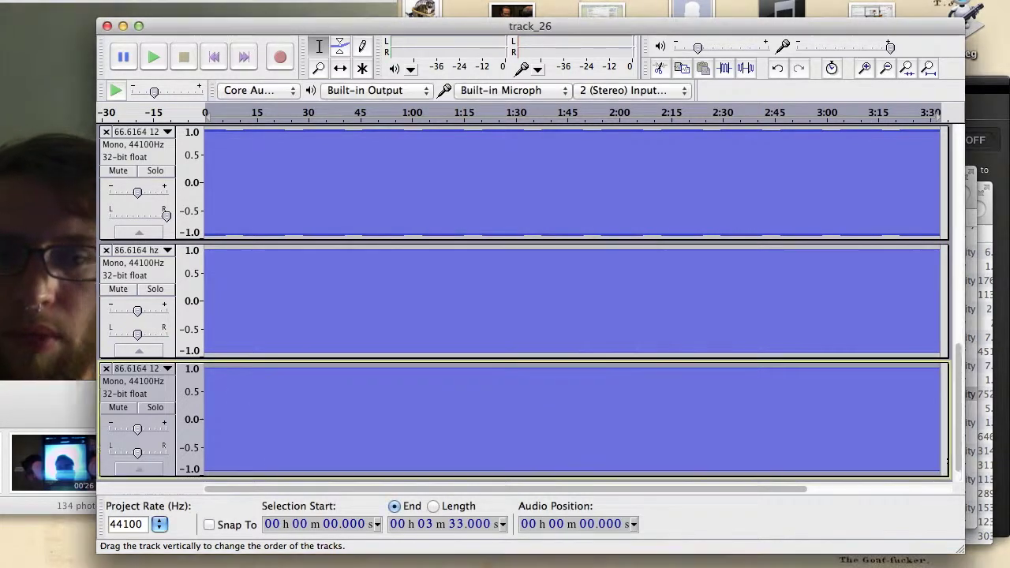
Apply Sliding Time Scale/Pitch Shift with the existing settings to the "86.6164 12" track
scroll(521, 299, "down", 2)
left_click(400, 2)
left_click(469, 365)
left_click(695, 383)
Check Track 26's notes, and pan the "86.6164 hz" track fully right and "86.6164 12" fully left
key("super+Tab")
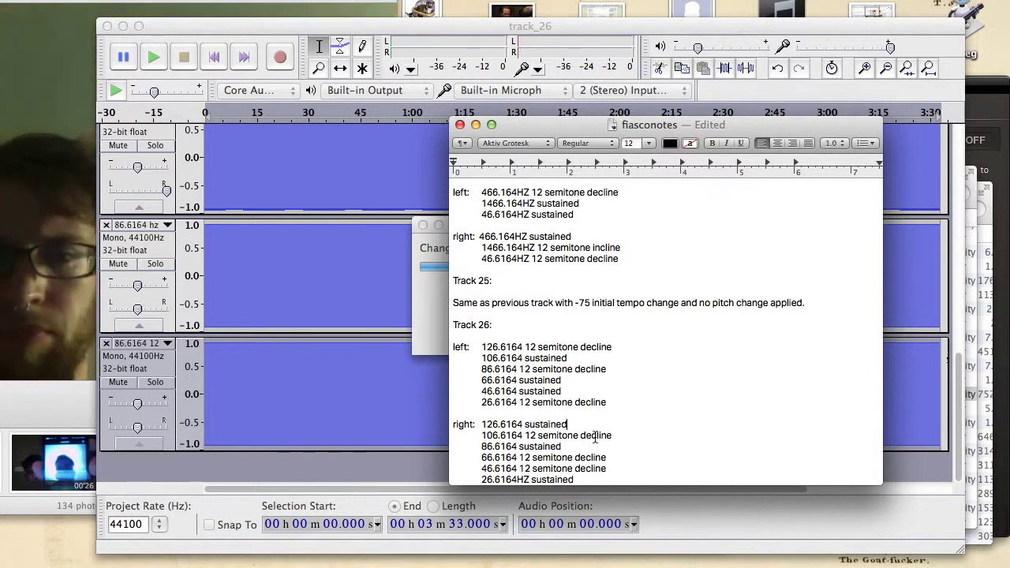
key("super+Tab")
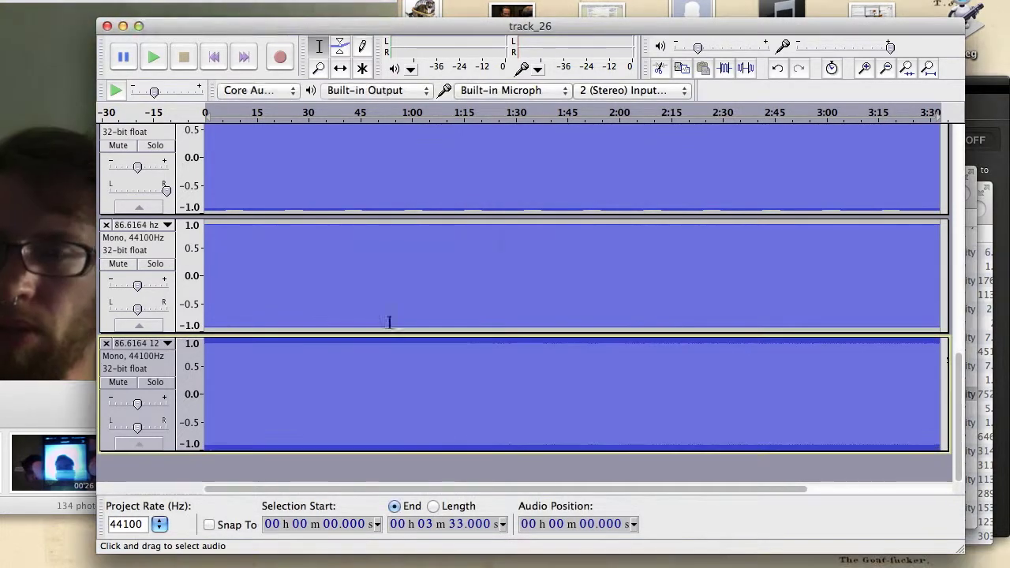
left_click_drag(137, 310, 168, 309)
left_click_drag(137, 427, 90, 428)
Generate a tone on a new track below "86.6164 12" and name the track "106.6164 sustain"
left_click(282, 8)
left_click(360, 56)
left_click(600, 350)
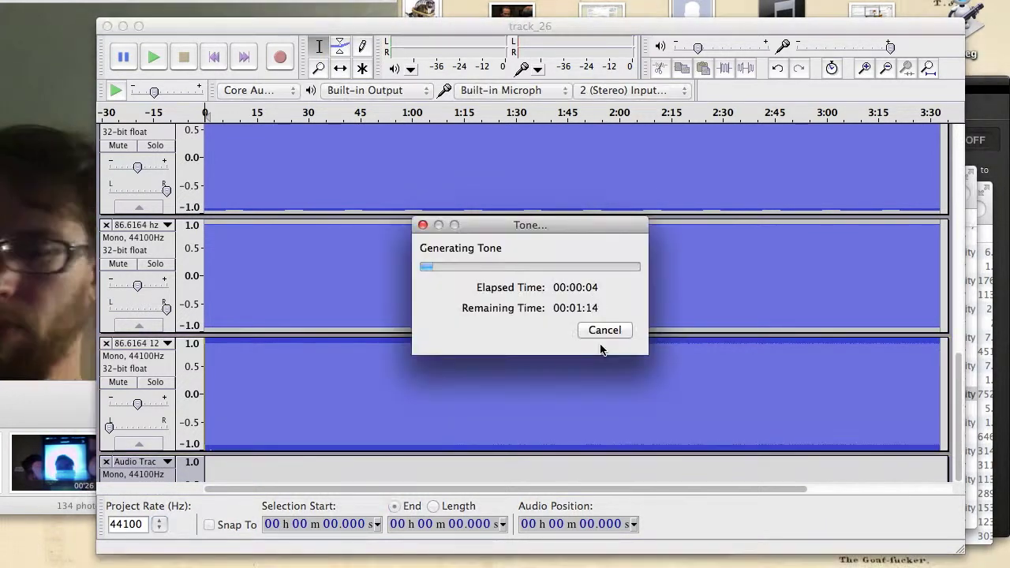
key("super+Tab")
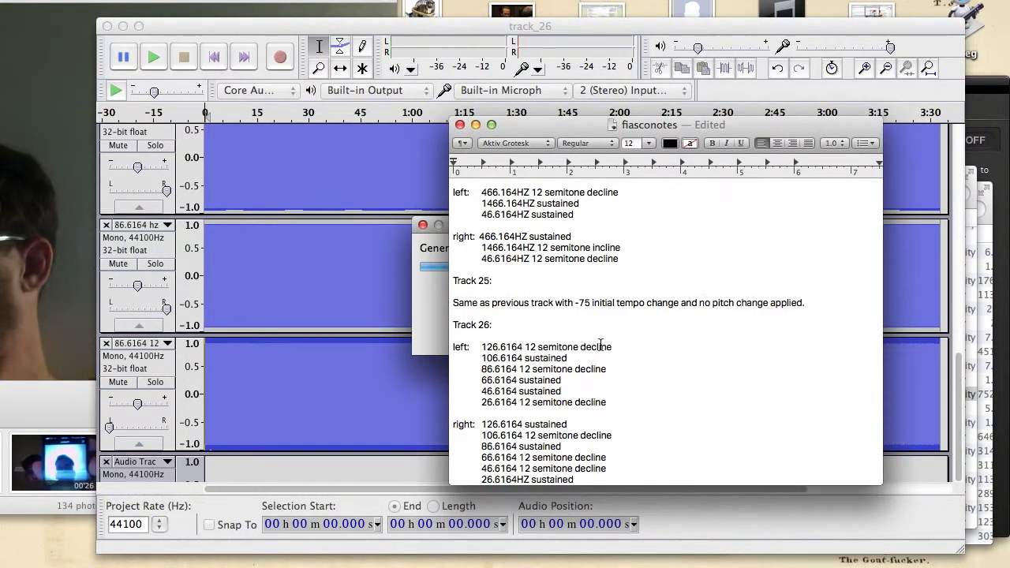
key("super+Tab")
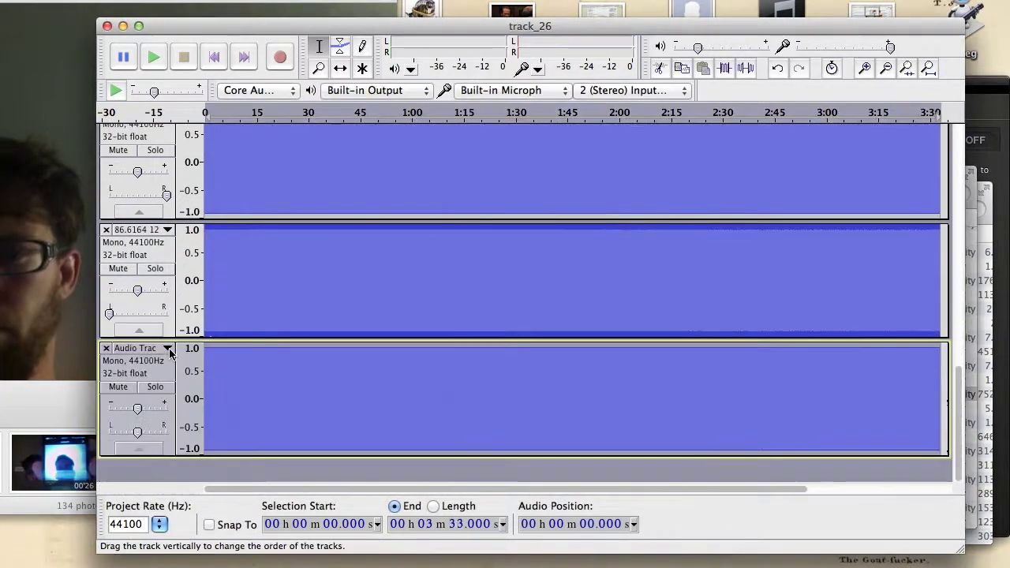
left_click(167, 348)
left_click(150, 365)
type("106.616")
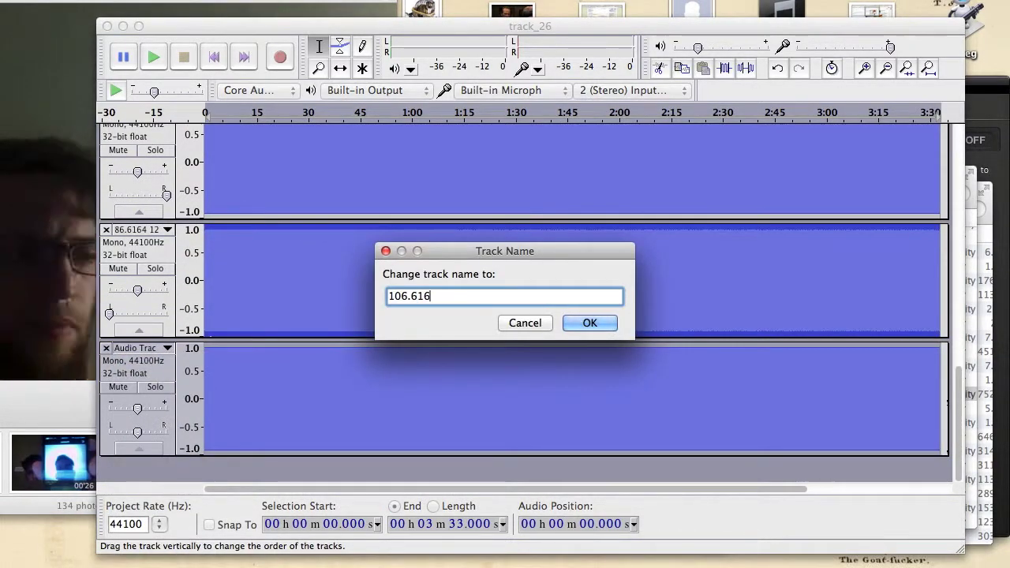
type("4 sustain")
key("Return")
Check the notes and pan the "106.6164 s" track fully left
key("super+Tab")
key("super+Tab")
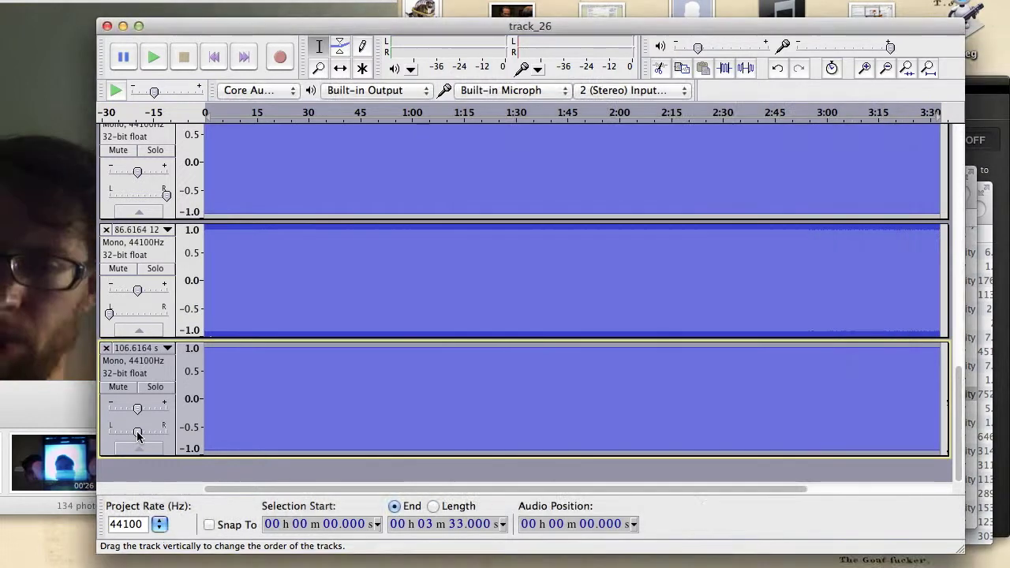
left_click_drag(138, 433, 109, 432)
Generate a 3:33 Square, no alias tone at 106.6164 Hz and amplitude 0.9 on a new track, and name the track "106.6164 12"
left_click(234, 471)
key("super+shift+n")
left_click(341, 53)
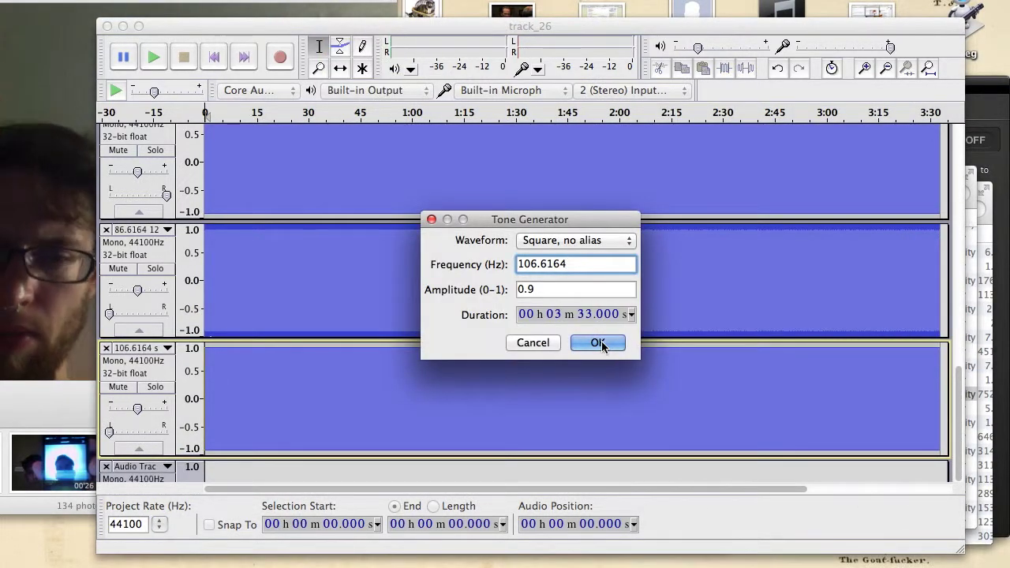
left_click(597, 343)
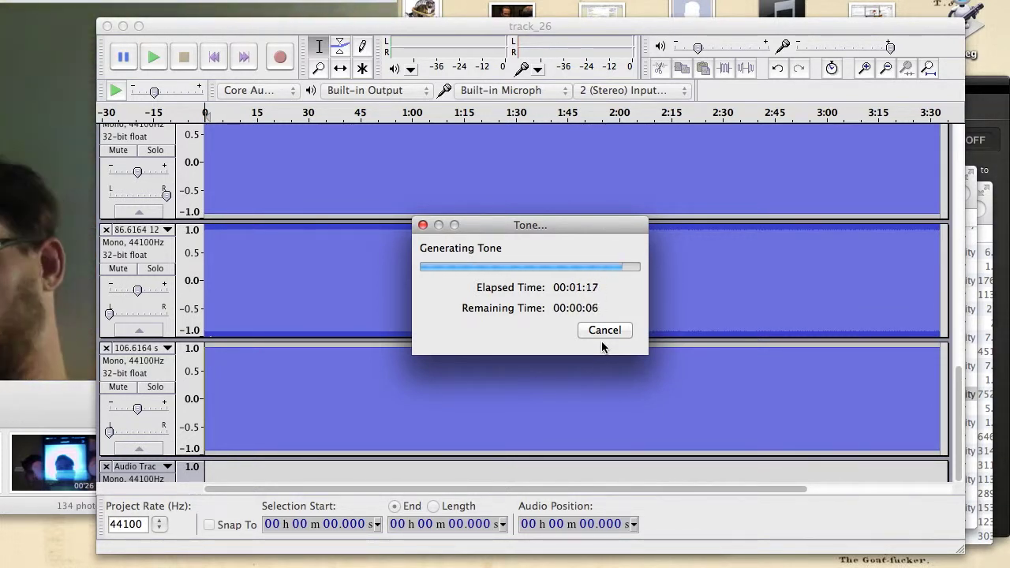
scroll(602, 346, "down", 5)
left_click(167, 355)
left_click(148, 366)
type("106.6164 12")
key("Return")
Apply Sliding Time Scale/Pitch Shift to the "106.6164 12" track and pan it fully right
left_click(404, 1)
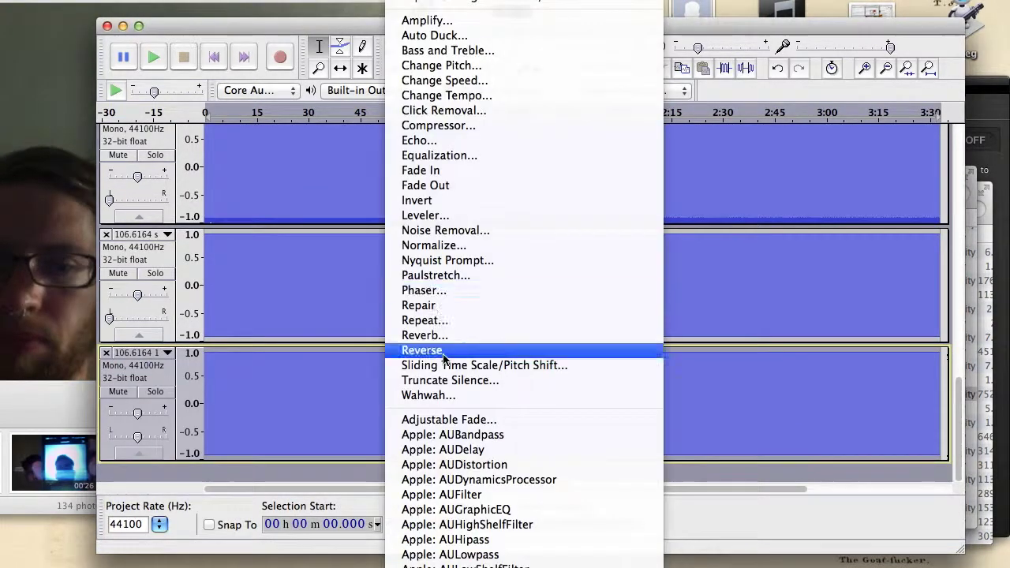
left_click(444, 365)
left_click(697, 379)
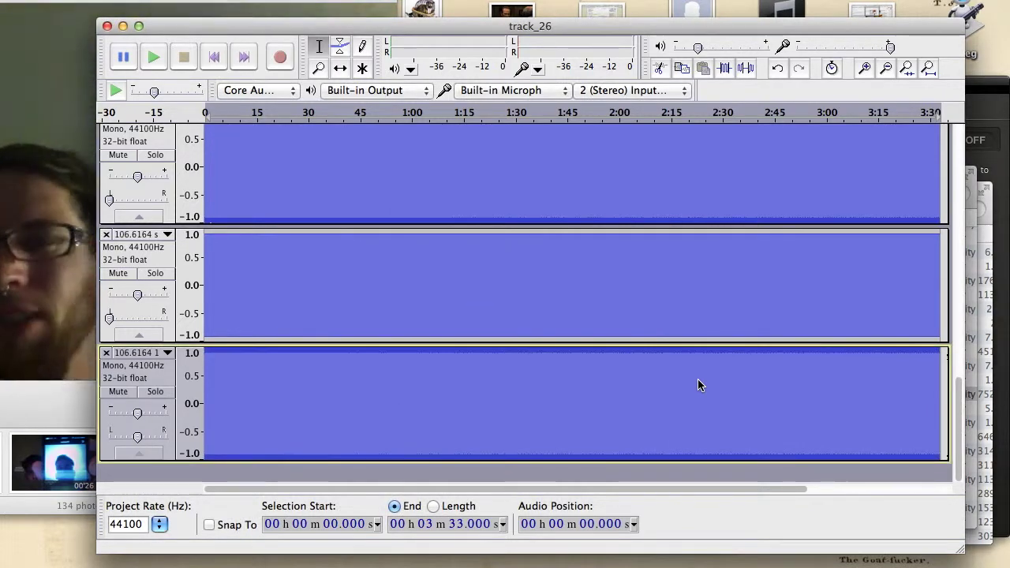
left_click_drag(138, 437, 208, 442)
Check the notes and save the track_26 project
left_click(109, 1)
key("super+Tab")
key("super+Tab")
left_click(118, 1)
left_click(154, 64)
Generate a 3:33 Square, no alias tone on a new track and name the track as the 126.6164 sustained tone
left_click(270, 407)
left_click(216, 58)
key("super+shift+n")
left_click(529, 265)
key("BackSpace")
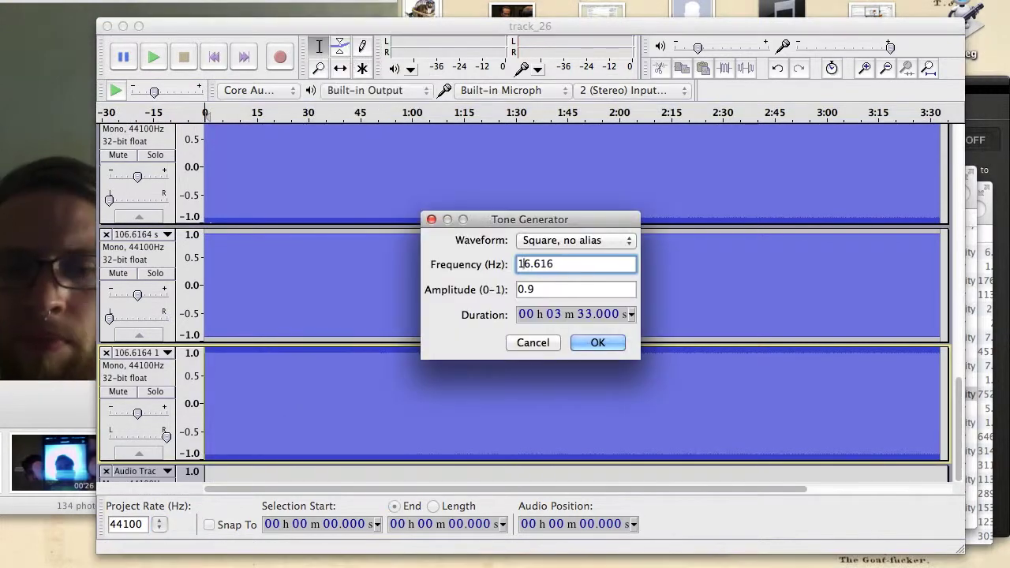
left_click(597, 344)
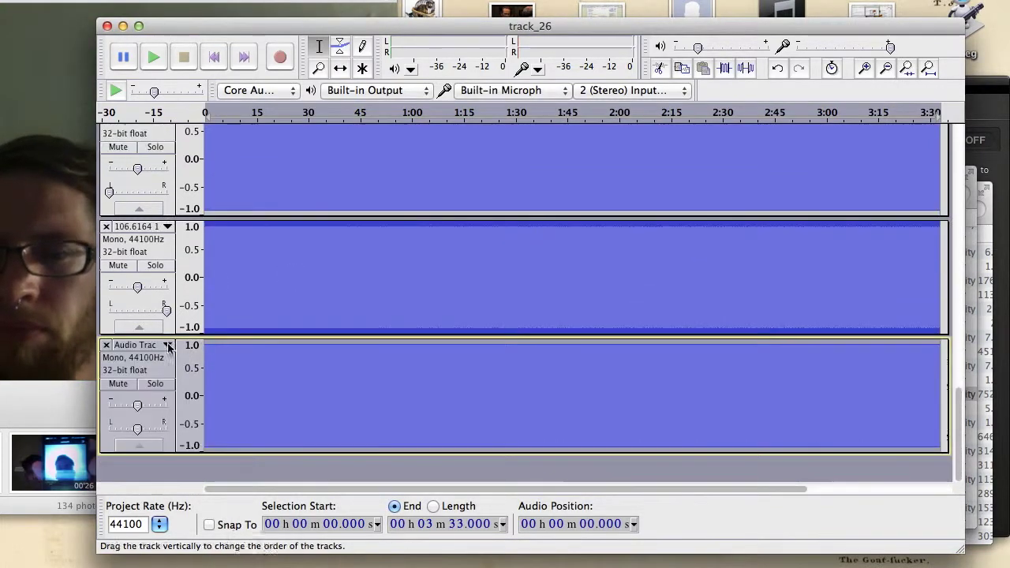
left_click(167, 345)
left_click(157, 362)
type("126.6164 square")
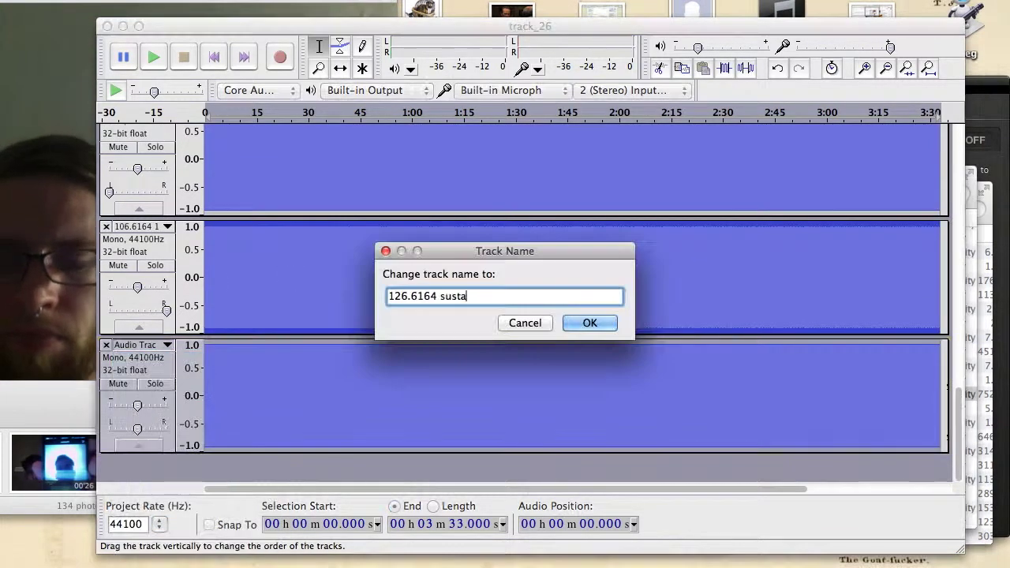
key("Return")
Generate another tone on a new track below the 126.6164 sustained track
left_click(442, 468)
left_click(347, 0)
left_click(365, 57)
left_click(601, 342)
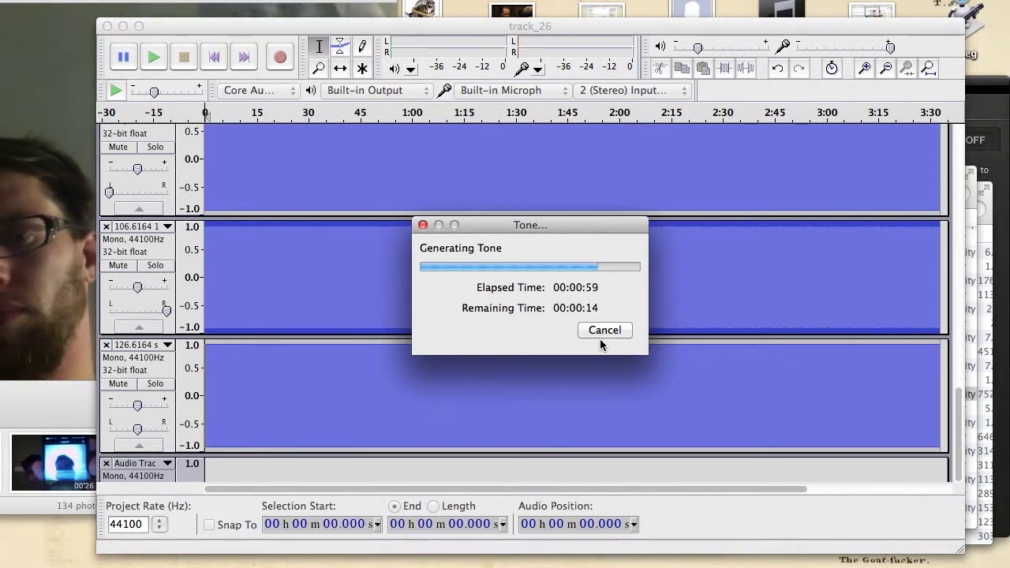
Name the newest track "126.6164 12 semit" and apply Sliding Time Scale/Pitch Shift to it
left_click(158, 350)
left_click(163, 364)
type("126.6164 12 semit")
key("Return")
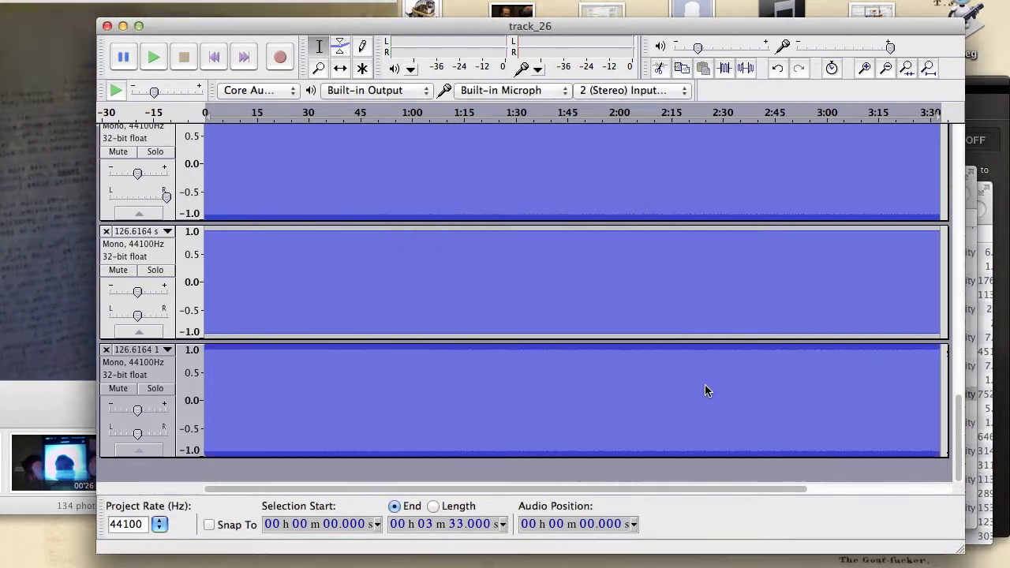
Pan the 126.6164 12-semitone track fully left and the 126.6164 sustained track fully right, and save the project
key("super+Tab")
left_click(414, 258)
left_click_drag(137, 434, 109, 434)
left_click_drag(137, 315, 167, 316)
left_click(109, 0)
left_click(132, 65)
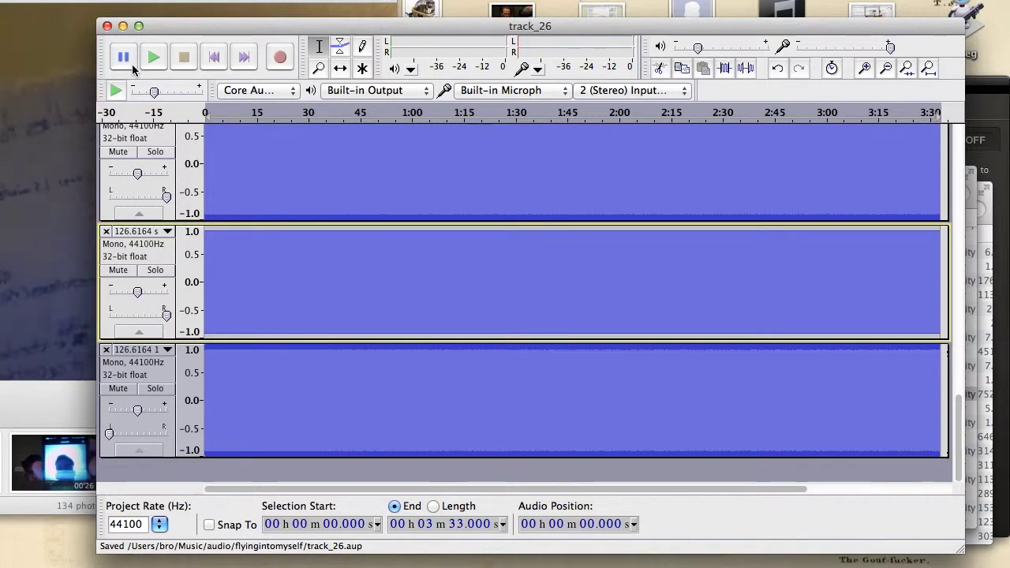
Select all the tone tracks and try to mix and render them into one track
left_click(386, 276)
key("super+a")
left_click(294, 0)
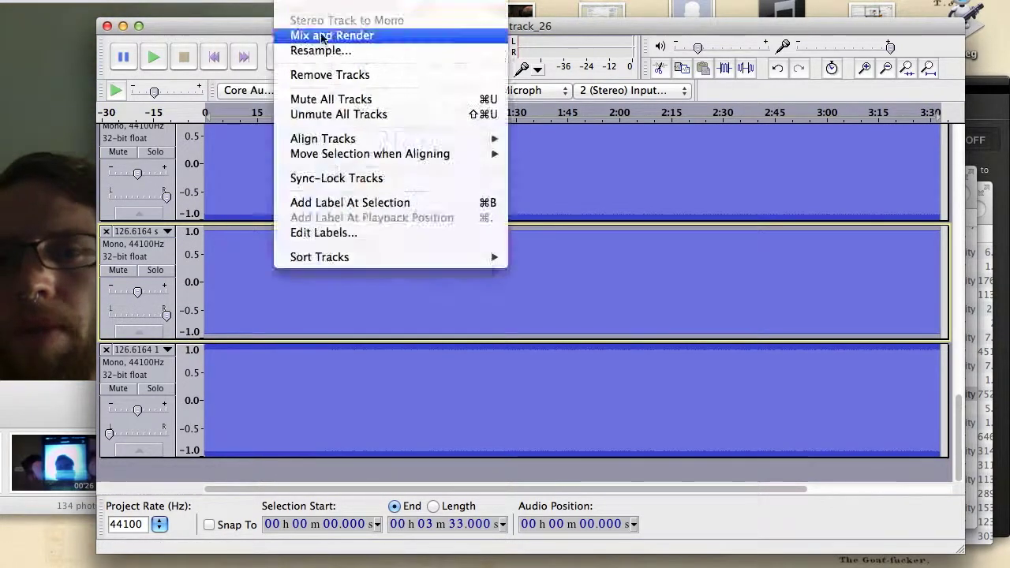
Undo the mix and run Mix and Render again on the tone tracks
mouse_move(109, 0)
left_click(146, 179)
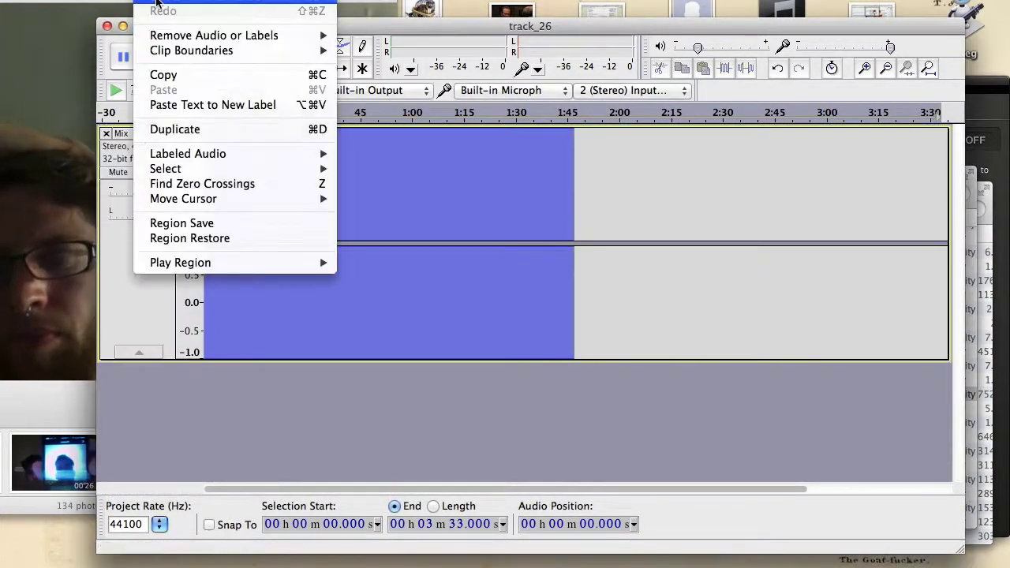
left_click(354, 305)
left_click(327, 4)
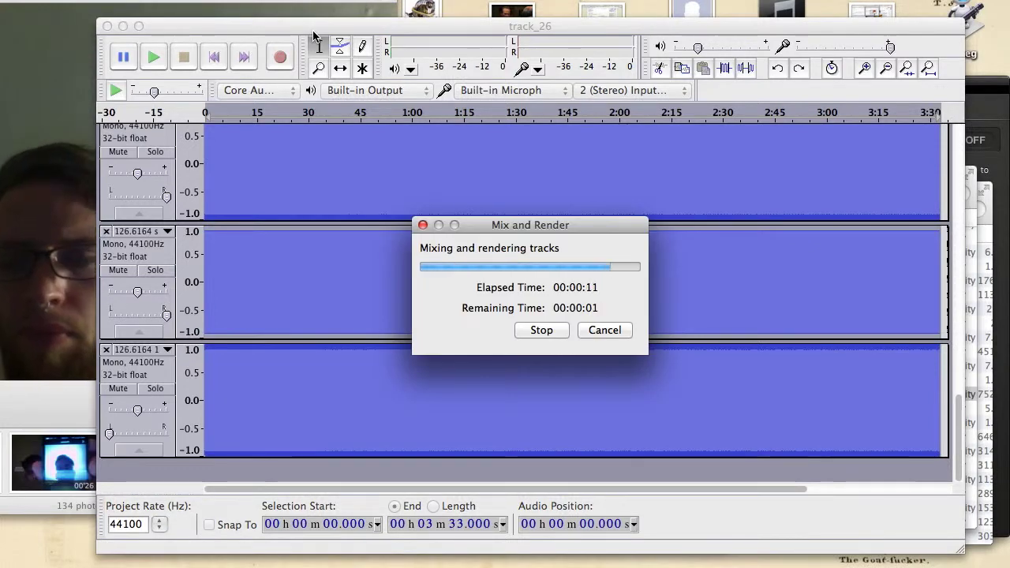
Preview the rendered mix from the start and export it to an audio file
left_click(215, 60)
key("space")
key("space")
left_click(114, 2)
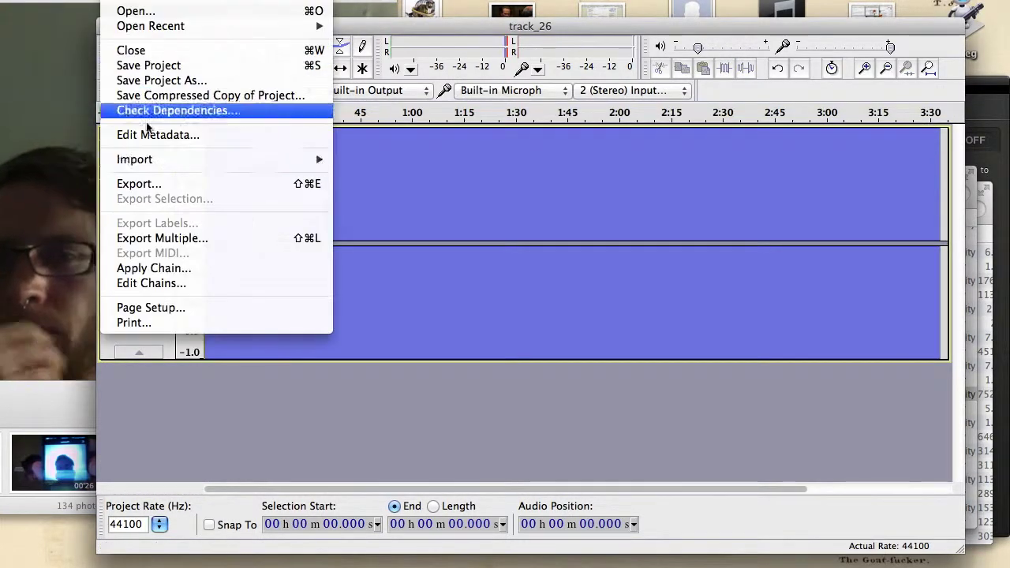
left_click(140, 184)
left_click(777, 354)
Set both the track title and the track number in the export metadata to 26
type("26")
key("Return")
key("Down")
type("26")
key("Return")
key("Down")
key("Down")
key("Down")
Copy the Track 26 left and right tone listing from the notes into the metadata comments and confirm the export
key("super+Tab")
left_click_drag(454, 343, 580, 480)
key("super+c")
key("super+Tab")
double_click(443, 250)
key("super+v")
key("Return")
left_click(666, 392)
Select all the audio and save the project as track_26(mixed and rendered)
key("super+a")
left_click(114, 1)
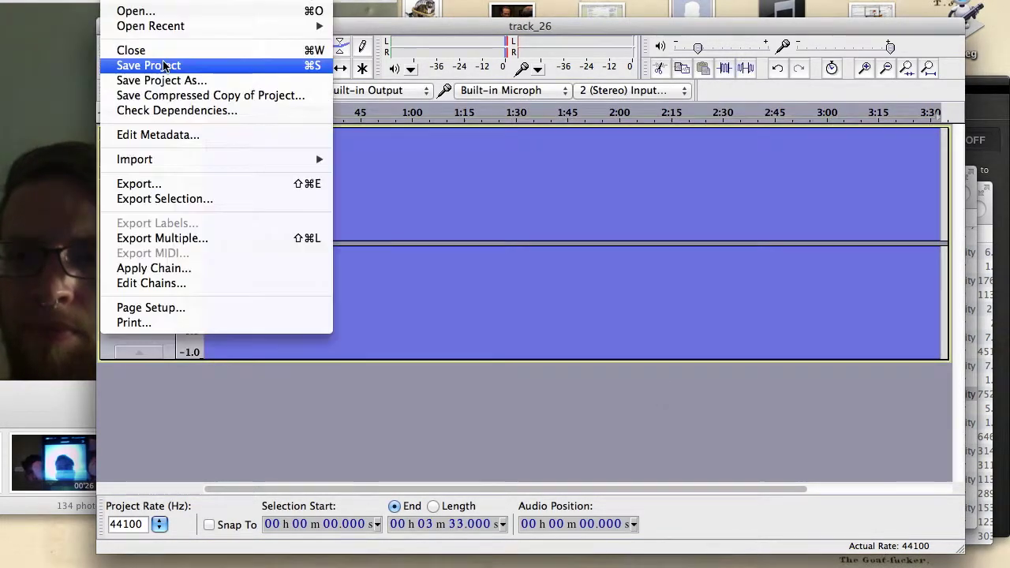
left_click(158, 81)
type("(mixed and rendered)")
key("Return")
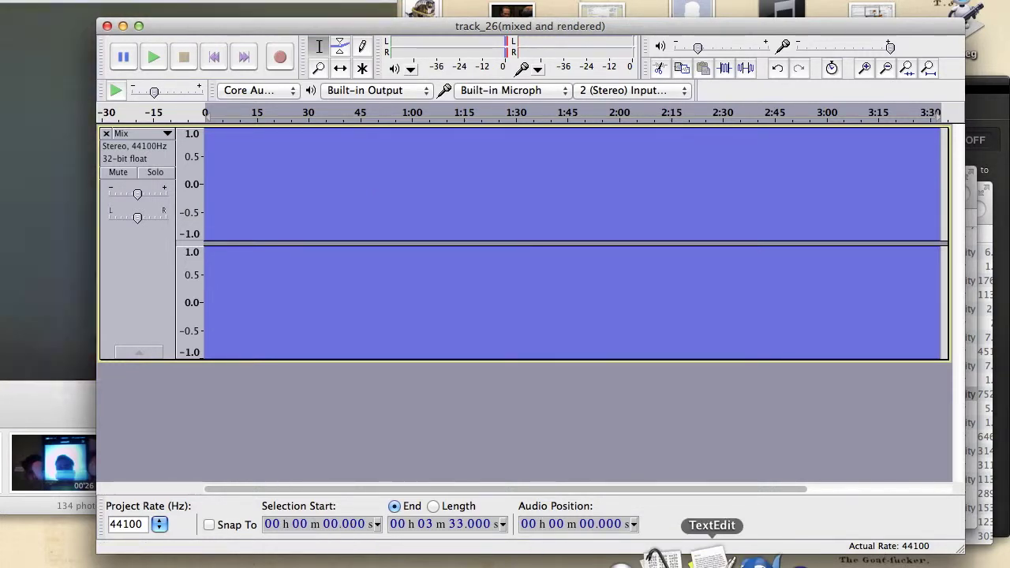
Switch to the fiasconotes document in TextEdit and start a new line below the Track 26 tone listing
key("super+Tab")
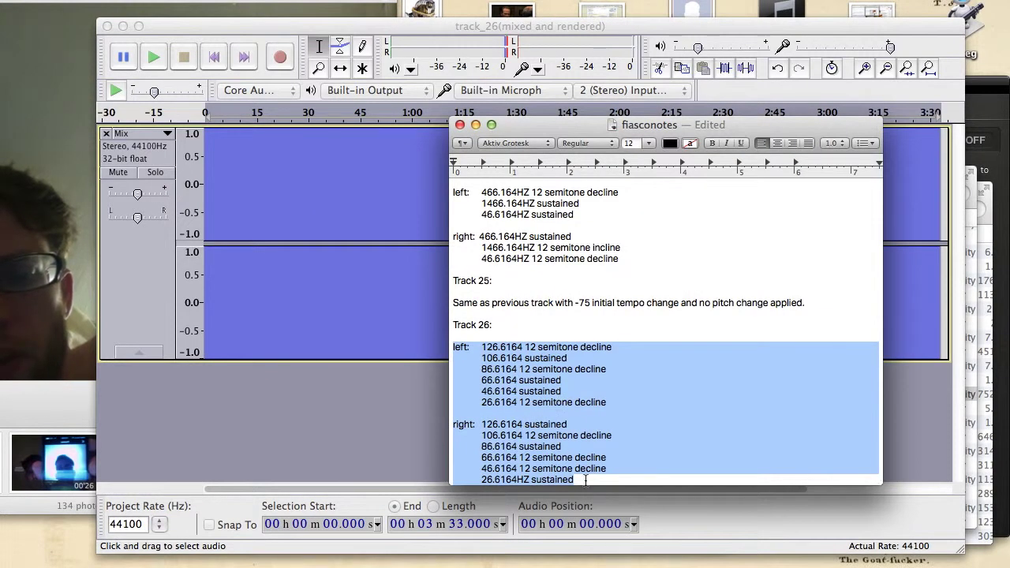
left_click(586, 480)
key("Return")
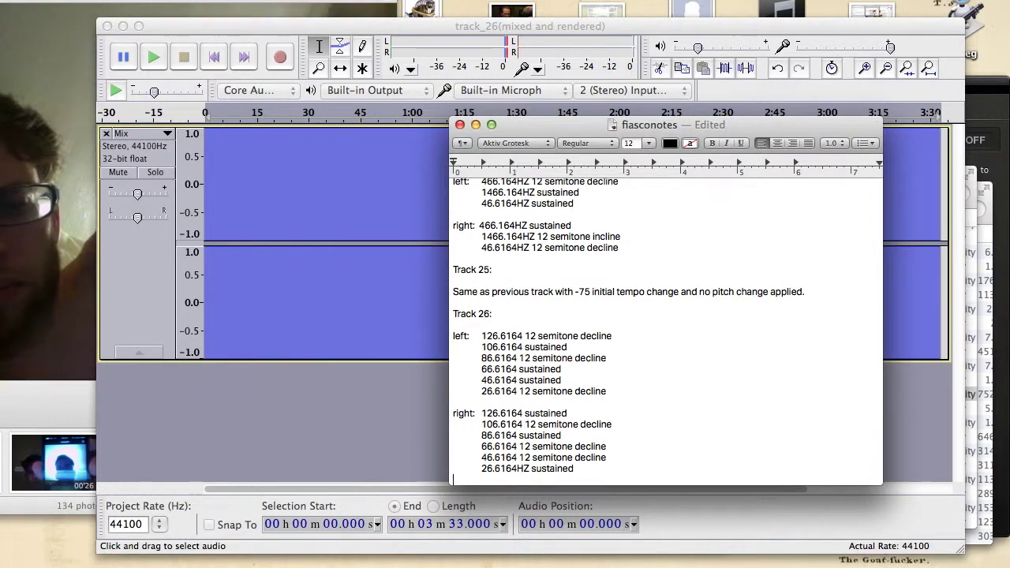
Return to Audacity, try the Change Speed effect on the whole mix, and return playback to the start
left_click(428, 202)
key("super+a")
left_click(489, 1)
left_click(509, 91)
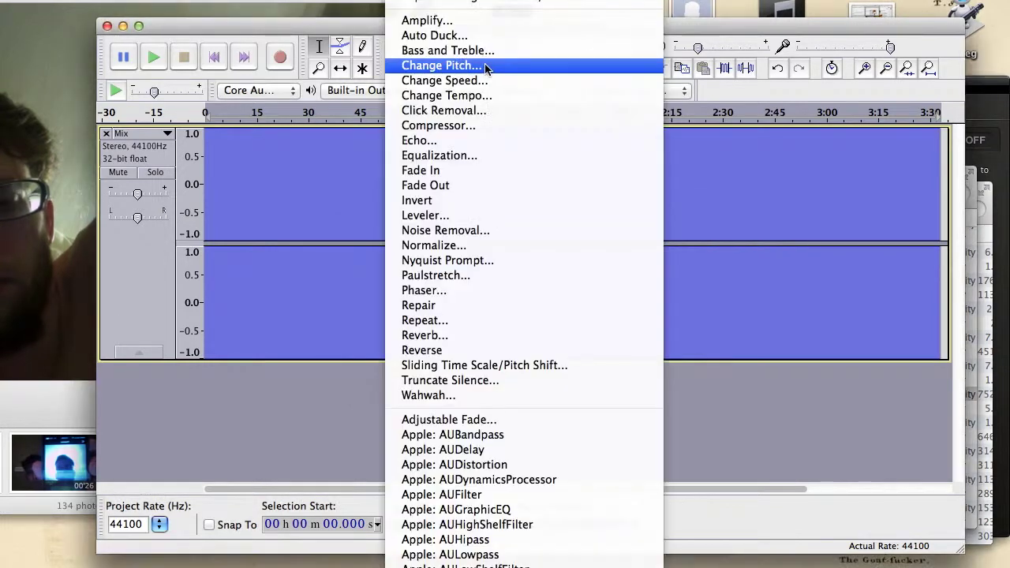
left_click(451, 84)
left_click(580, 314)
left_click(552, 328)
left_click(580, 314)
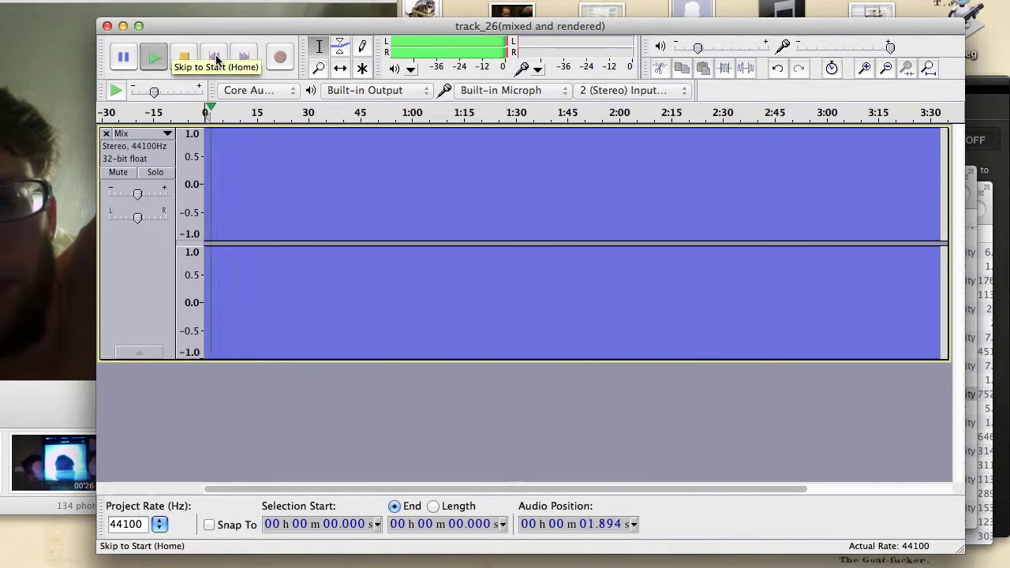
left_click(217, 60)
Close the mixed project, reopen the unmixed track_26 project and save it as track_27
left_click(107, 26)
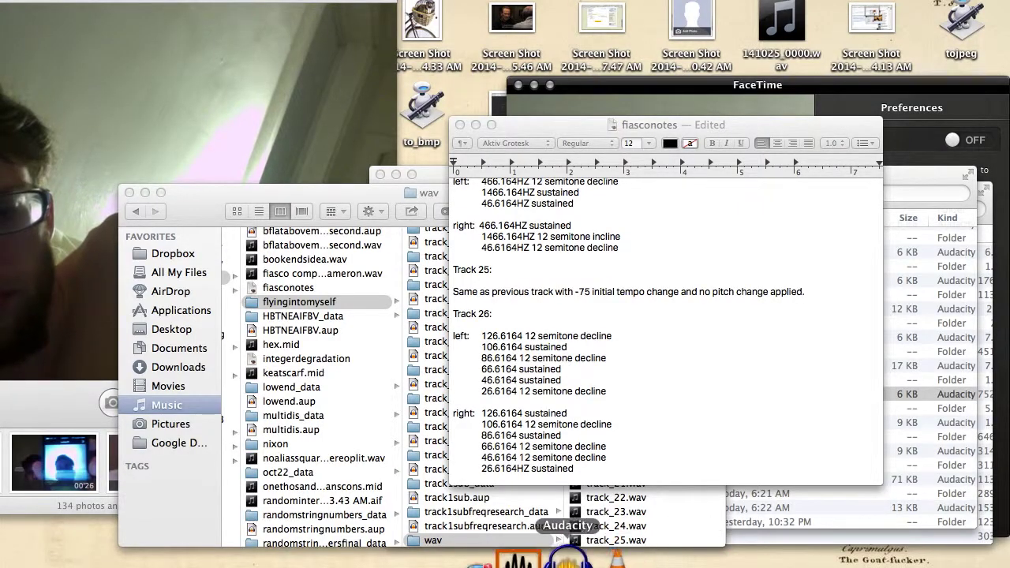
left_click(188, 557)
double_click(454, 441)
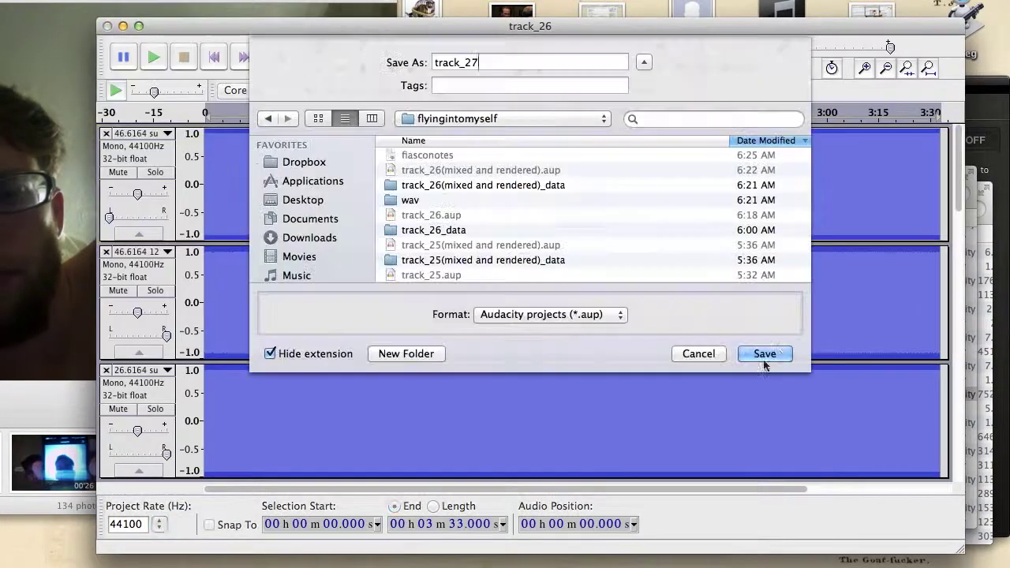
left_click(763, 360)
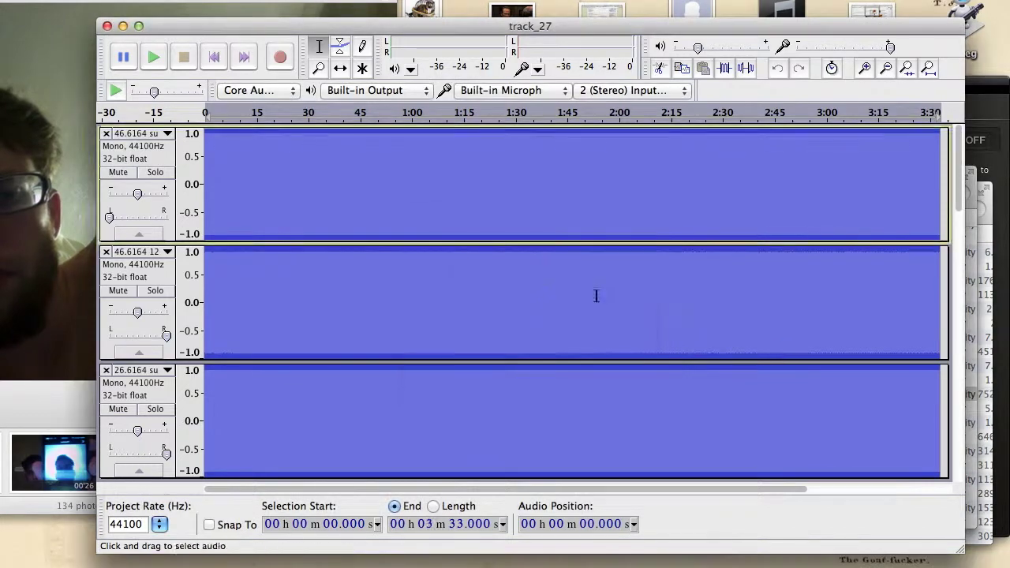
Mix and render the track_27 tone tracks, and label their tone listing in the notes as Track 27
left_click(318, 41)
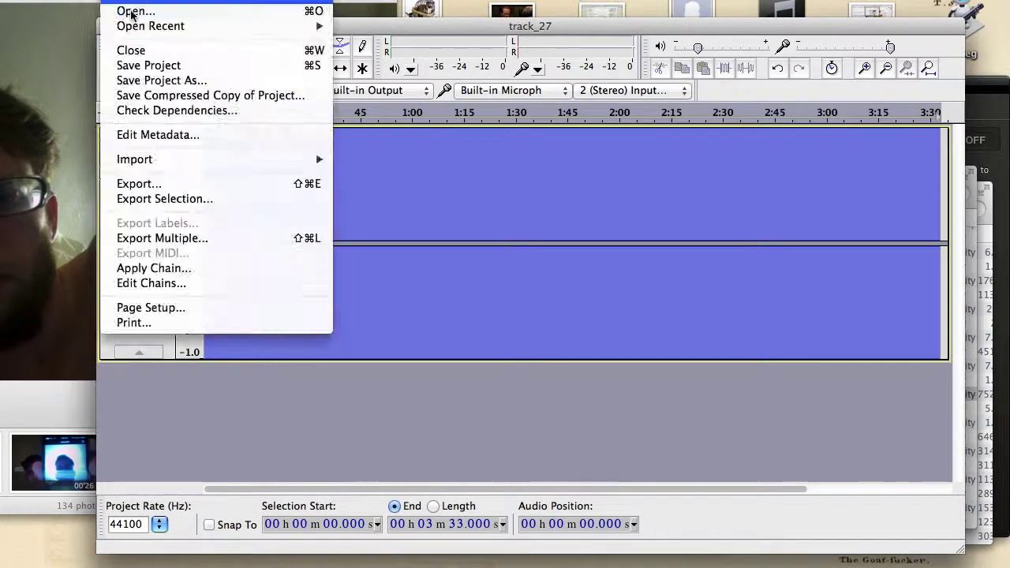
left_click(142, 133)
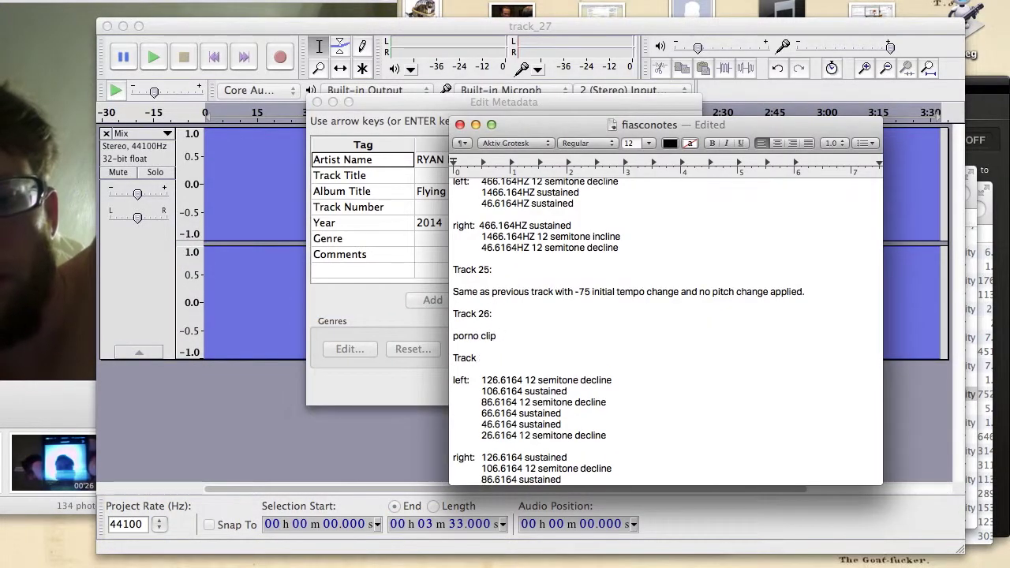
type("27:")
Set both the track title and the track number in the metadata to 27
left_click(429, 176)
type("27")
key("Return")
key("Down")
type("27")
key("Return")
key("Down")
key("Down")
Copy the Track 27 left and right tone listing from the notes into the metadata comments and confirm
key("super+Tab")
left_click_drag(452, 376, 453, 483)
key("super+c")
left_click(448, 253)
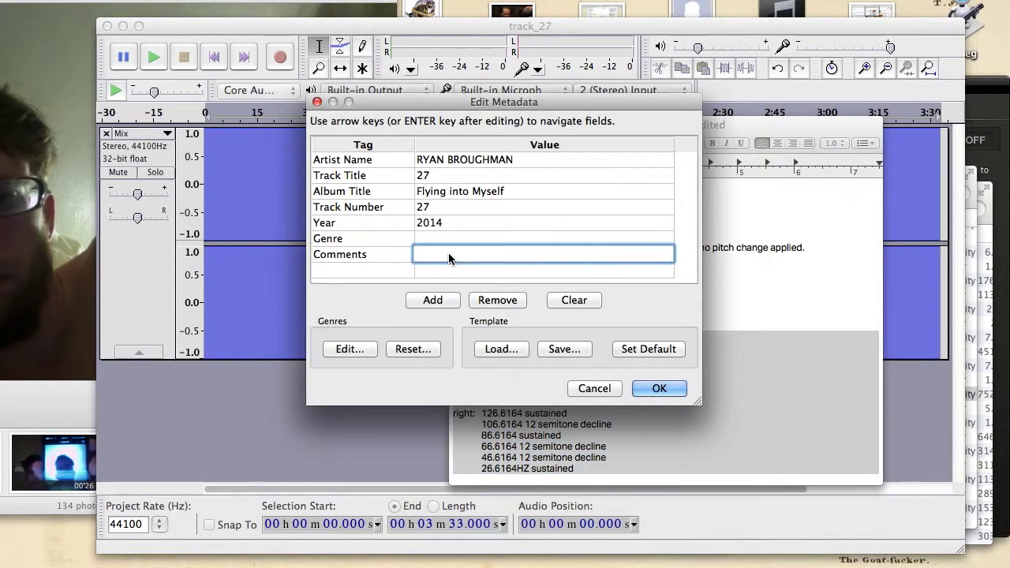
key("super+v")
left_click(663, 385)
Save the project as track_27(mixed and rendered), and add a 35% line below the Track 27 listing in the notes
key("super+s")
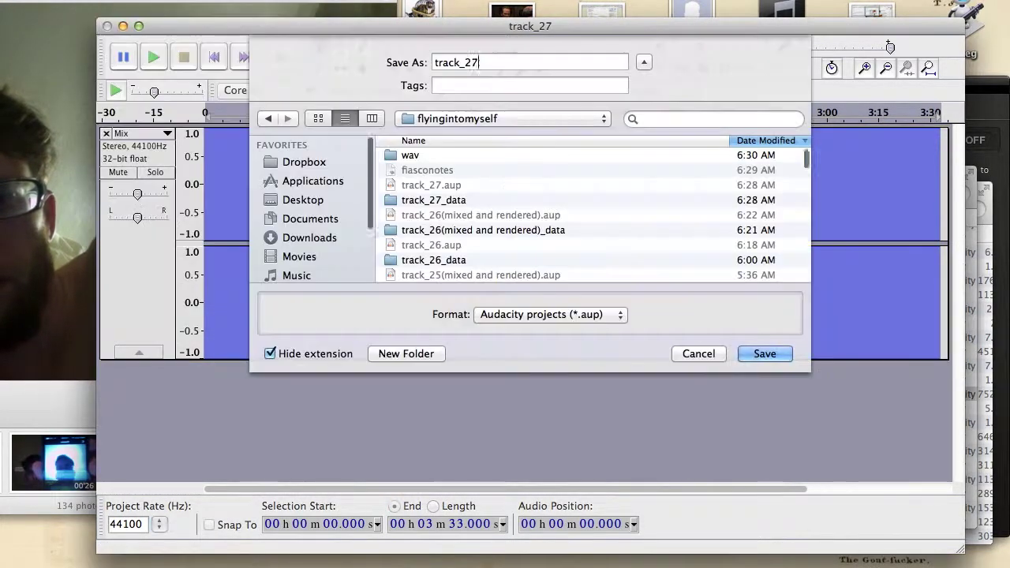
key("Return")
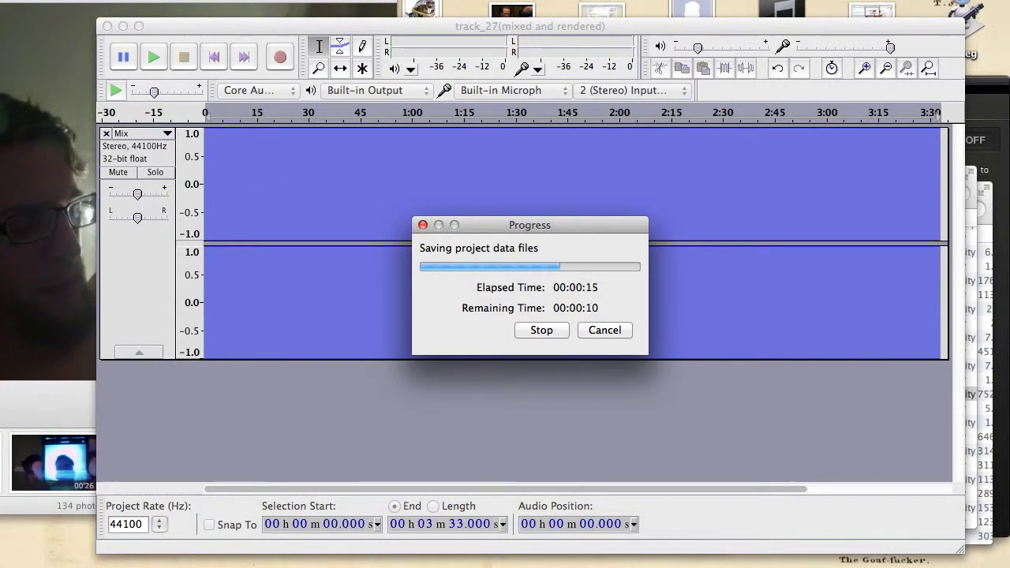
key("super+Tab")
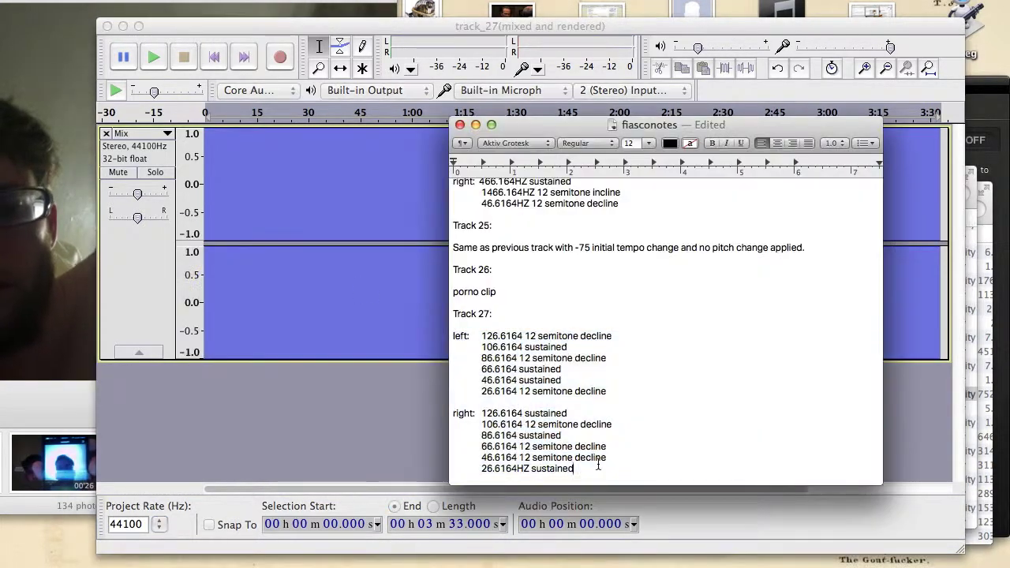
type("%")
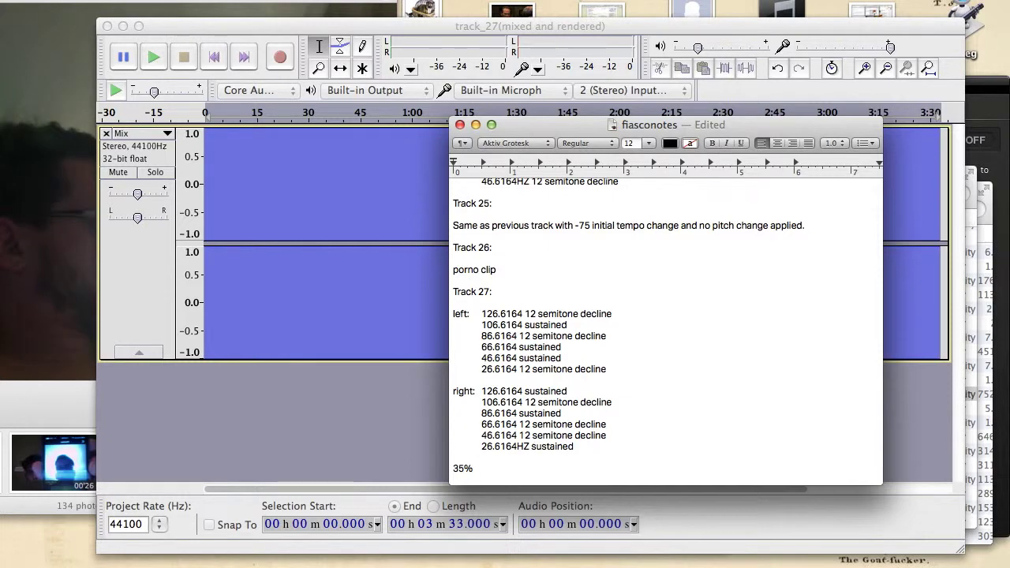
Increase the speed of the whole mix by 35% with Change Speed and save the project as track_28
left_click(339, 185)
left_click(402, 0)
left_click(473, 80)
type("65")
left_click(649, 340)
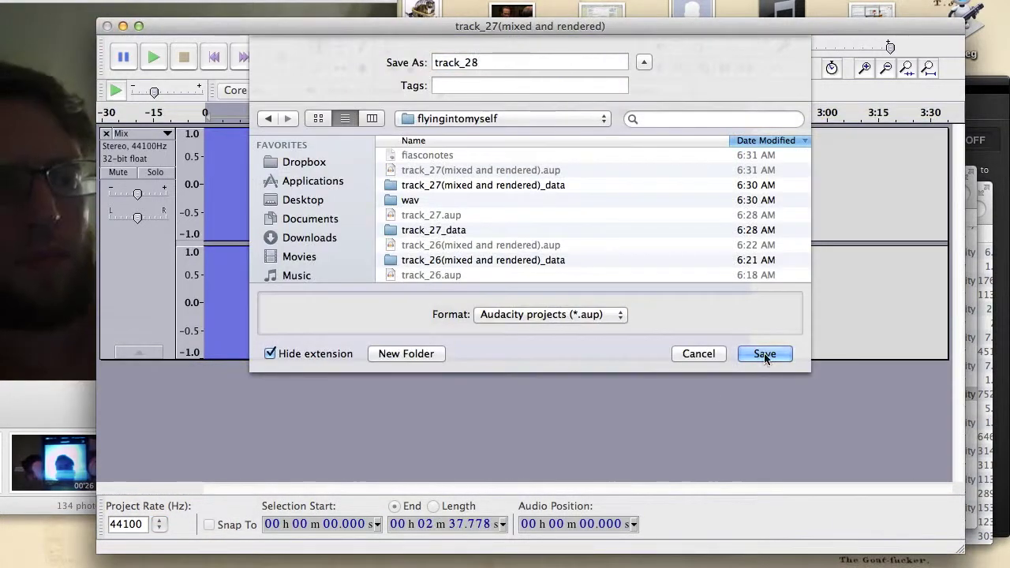
left_click(766, 359)
Mix and render the track and export it with title and number 28 and the comment "35% increase speed (tempo and pitch)"
left_click(289, 1)
left_click(308, 36)
left_click(110, 1)
left_click(169, 190)
left_click(770, 359)
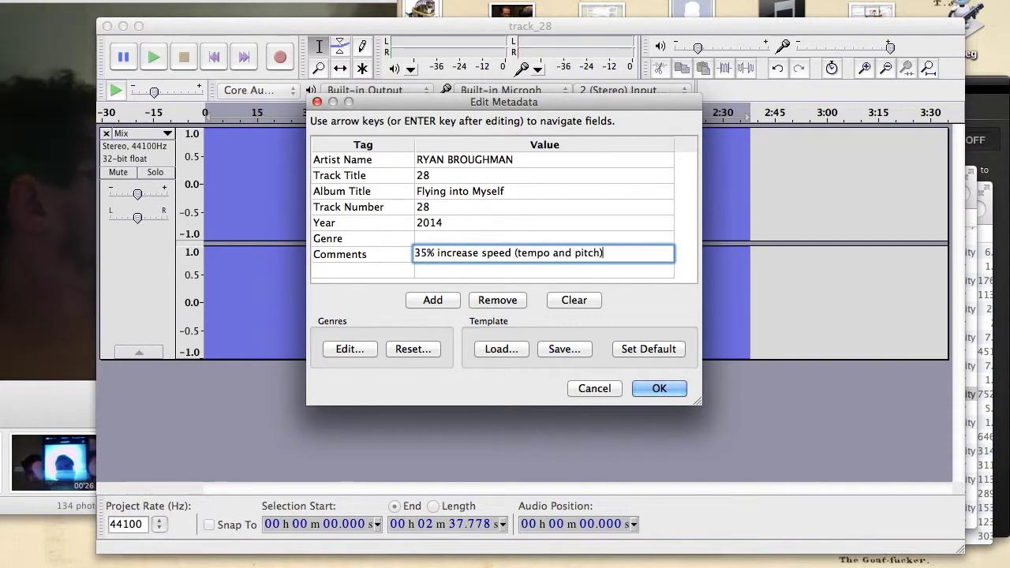
left_click(659, 388)
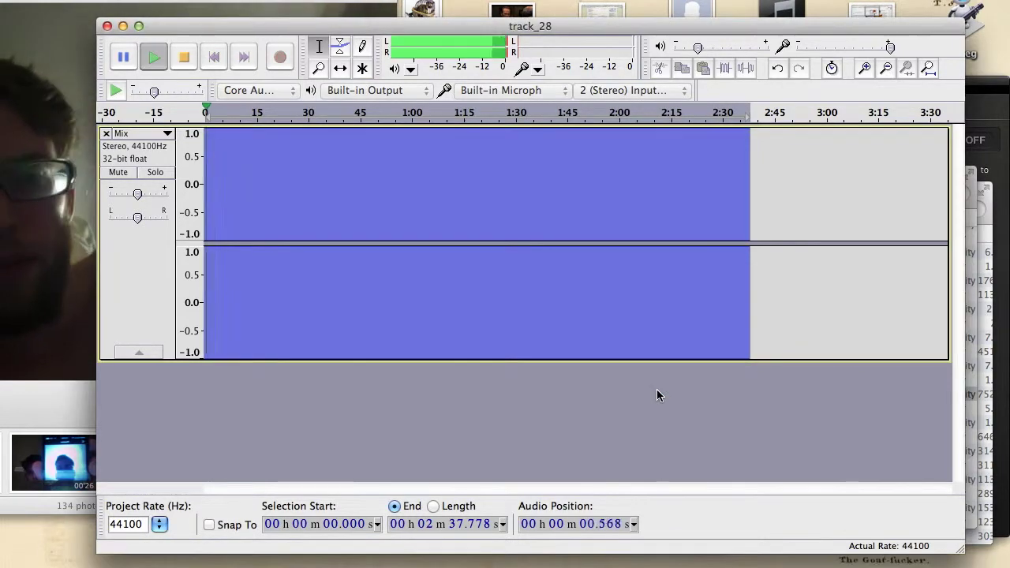
Return playback to the start and save the project as track_28(mixed and rendered)
left_click(214, 57)
key("super+Tab")
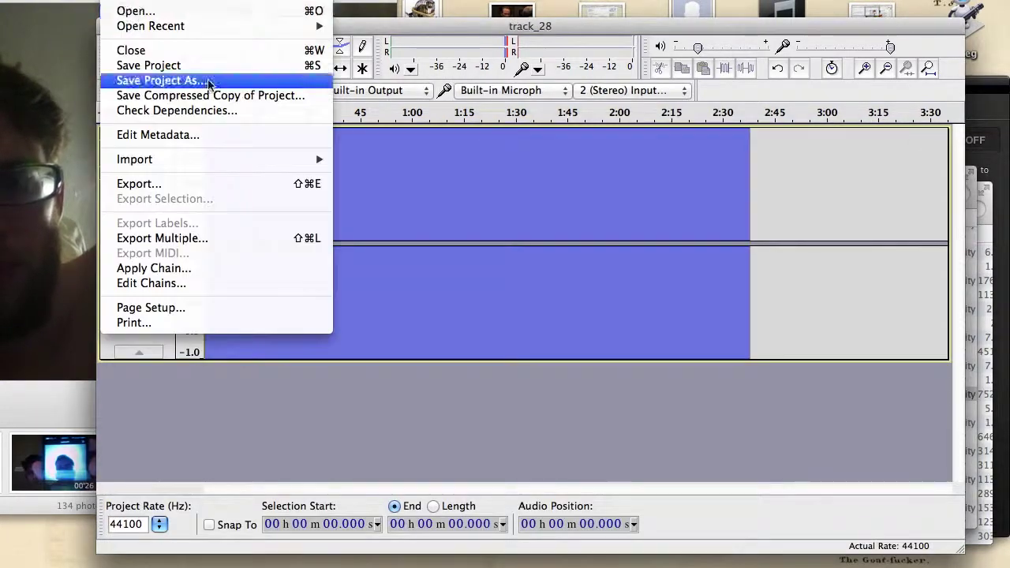
left_click(209, 82)
key("Return")
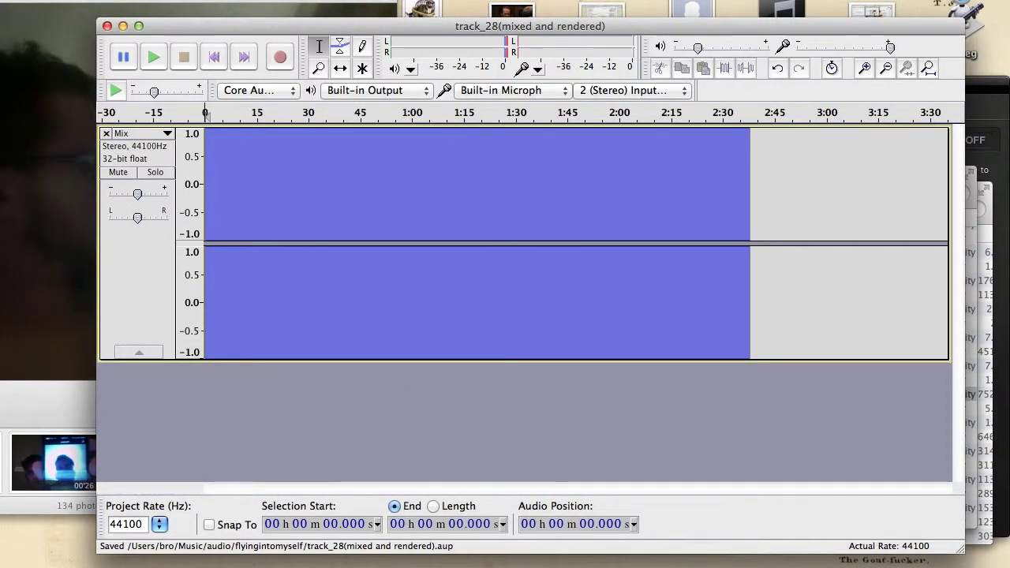
Save the project as track_29 and export it as 16-bit WAV with track title and track number 29
key("BackSpace")
key("BackSpace")
key("BackSpace")
key("BackSpace")
key("BackSpace")
key("BackSpace")
key("BackSpace")
key("BackSpace")
key("BackSpace")
key("BackSpace")
key("BackSpace")
key("BackSpace")
key("BackSpace")
type("9")
left_click(776, 356)
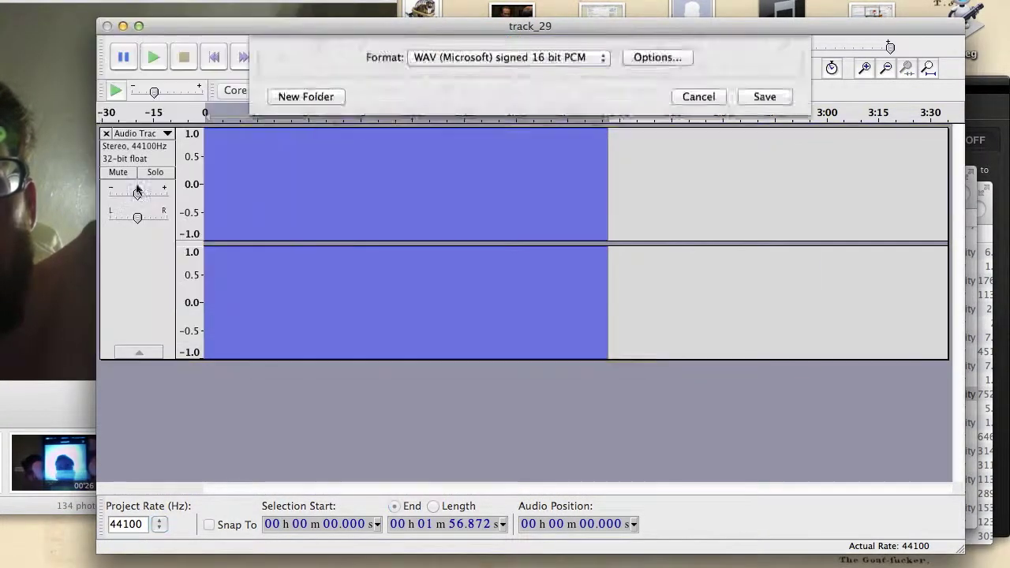
key("Return")
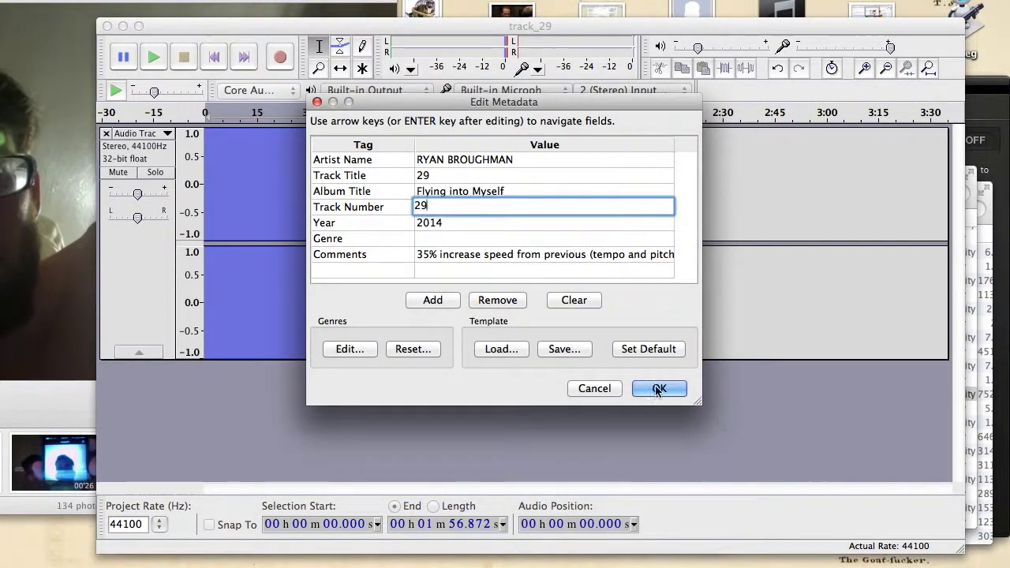
left_click(659, 388)
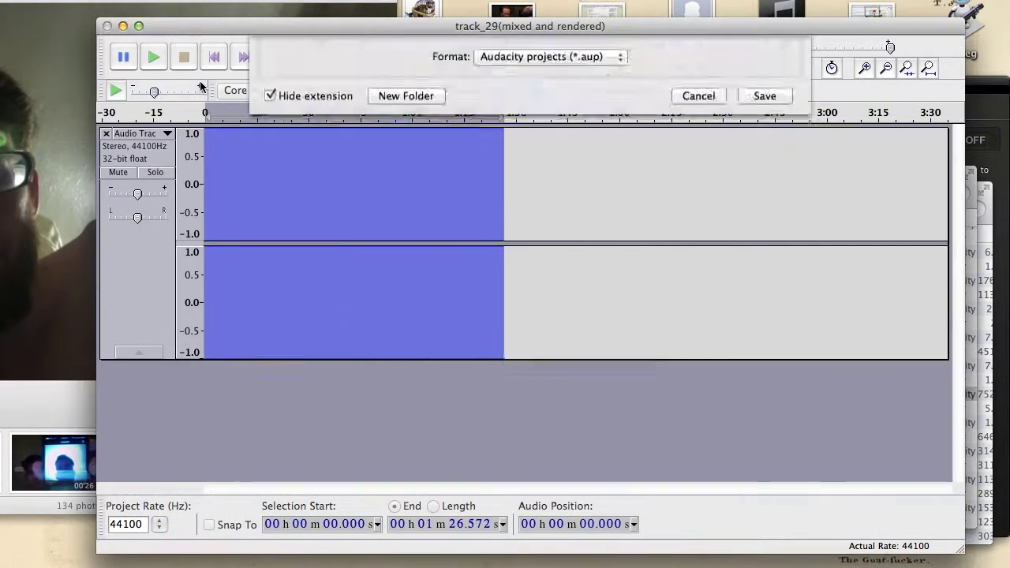
Save the sped-up project as track_30 and confirm its metadata
key("Return")
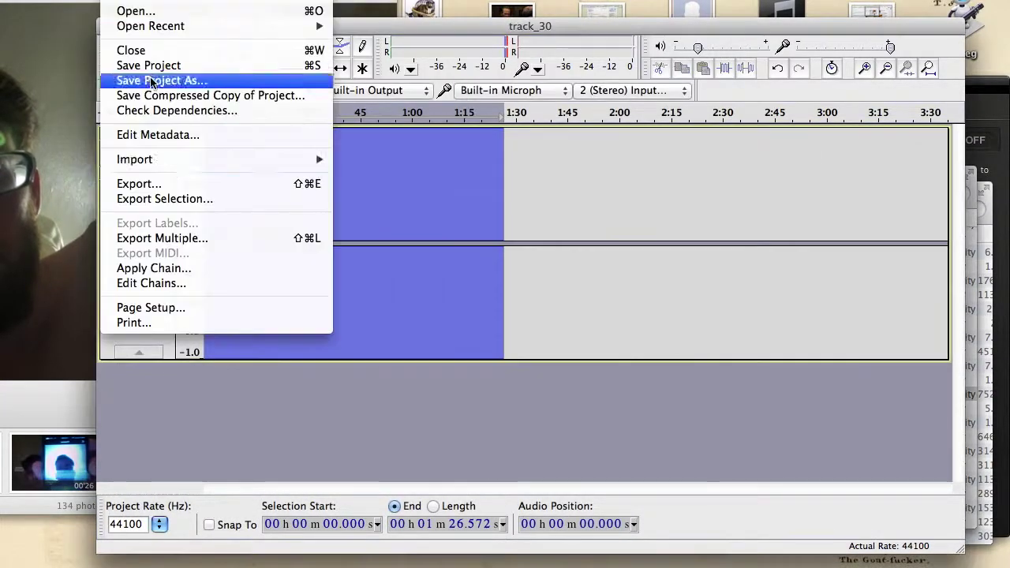
left_click(158, 134)
left_click(669, 395)
Save the project as track_30(mixed and rendered)
left_click(163, 88)
type("(mixed and rendered)")
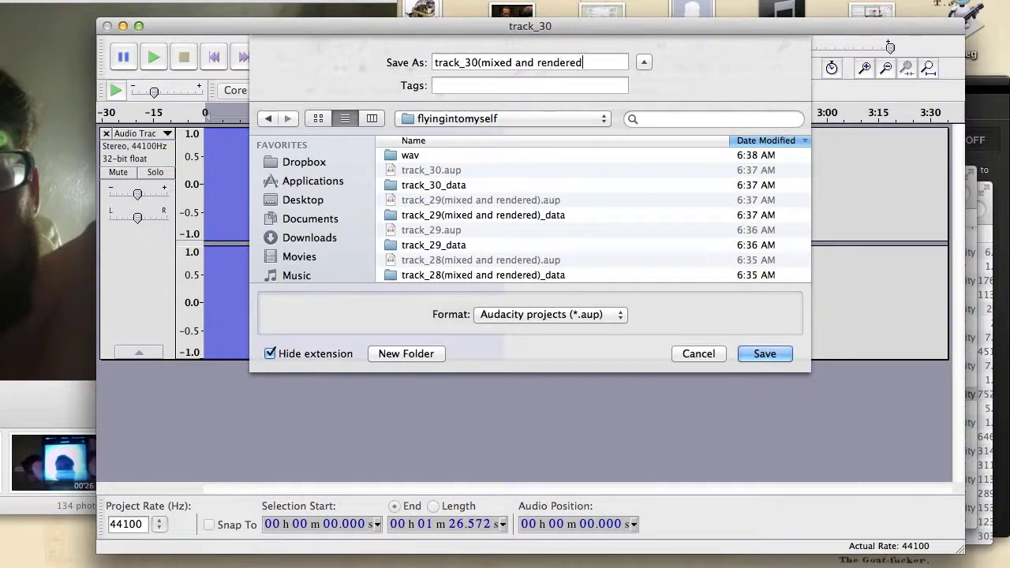
key("Return")
Repeat the 35% speed increase on the track and save the project as track_31
key("super+r")
left_click(115, 0)
left_click(161, 81)
type("track_31")
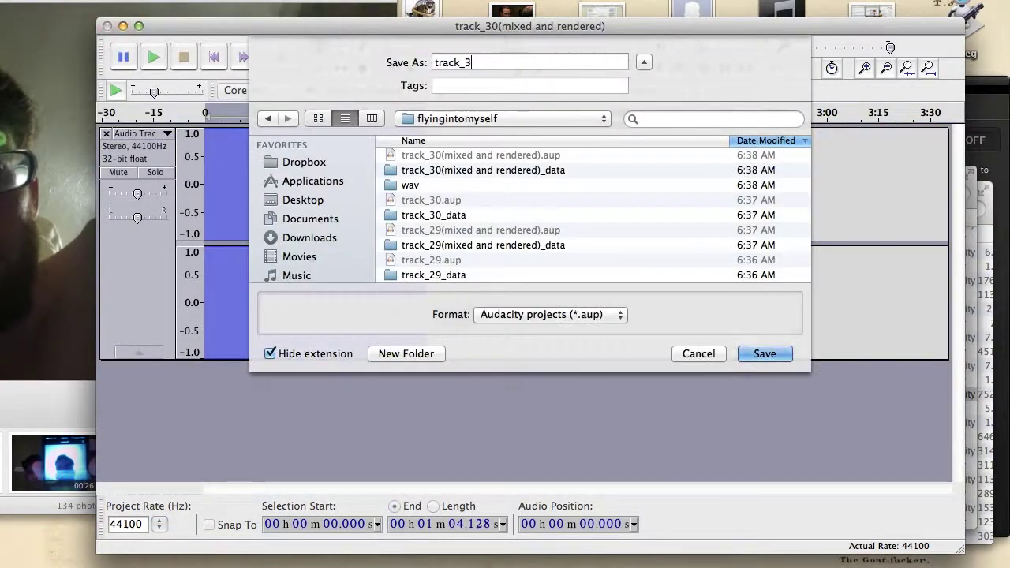
key("Return")
Mix and render the track and set its metadata title and track number to 31
left_click(290, 0)
left_click(330, 36)
left_click(115, 0)
left_click(158, 134)
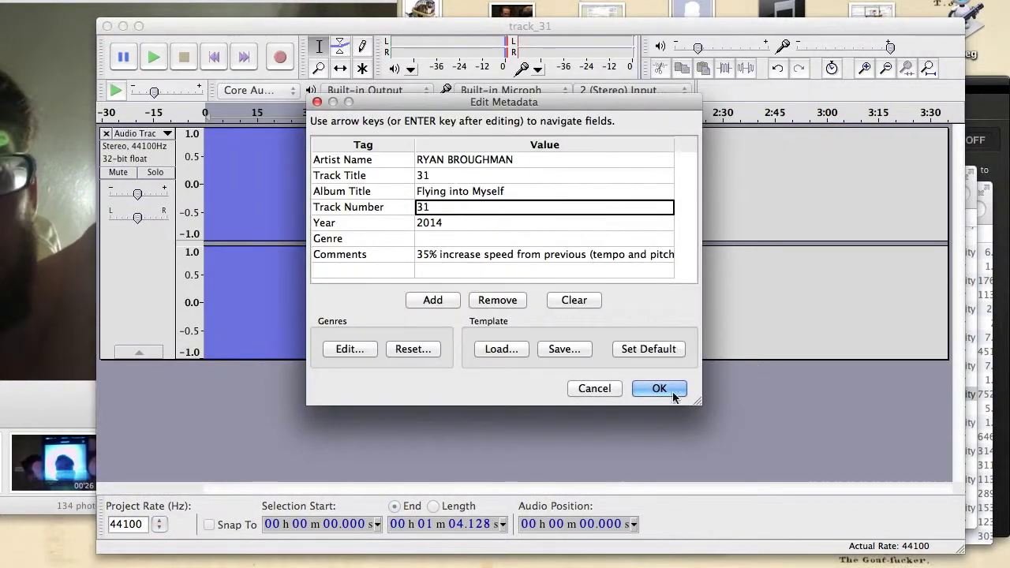
left_click(673, 394)
Save the project as track_31(mixed and rendered)
left_click(115, 0)
left_click(159, 82)
type("(mixed and rendered)")
key("Return")
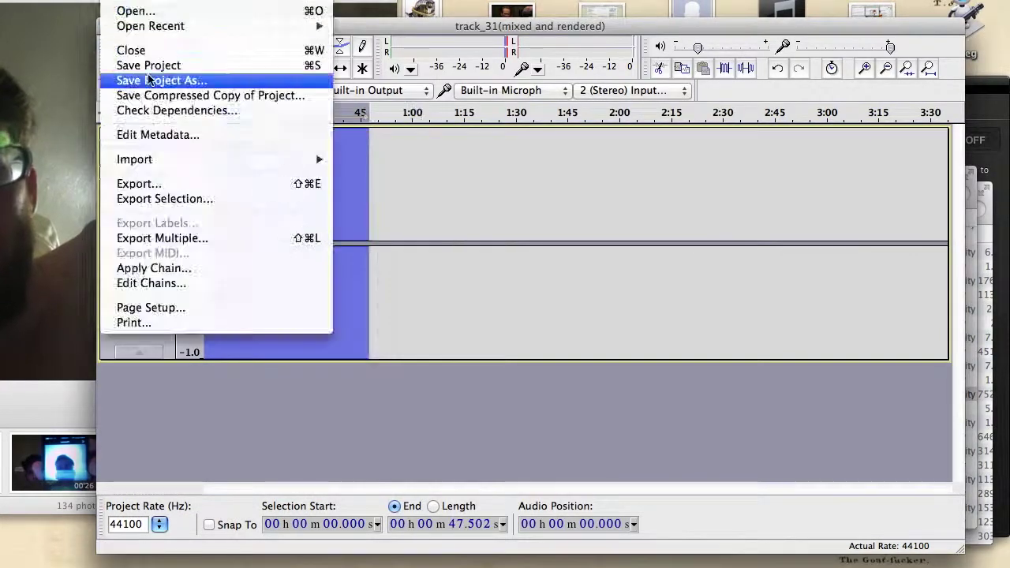
Save the sped-up project as track_32 and export it, confirming its metadata
left_click(169, 76)
type("track_32")
key("Return")
left_click(147, 0)
left_click(176, 185)
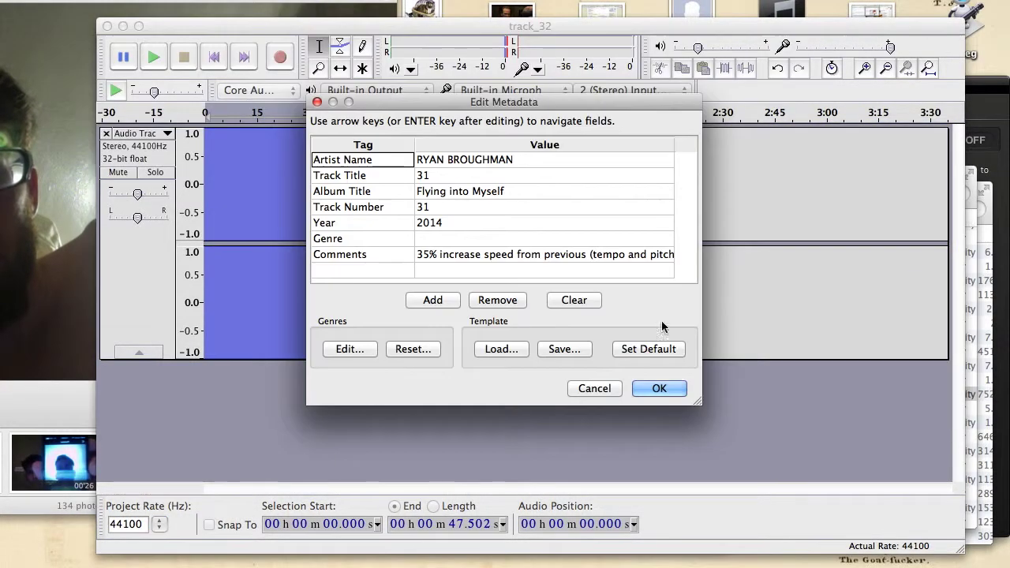
left_click(660, 389)
Save the project as track_32(mixed and rendered)
left_click(407, 0)
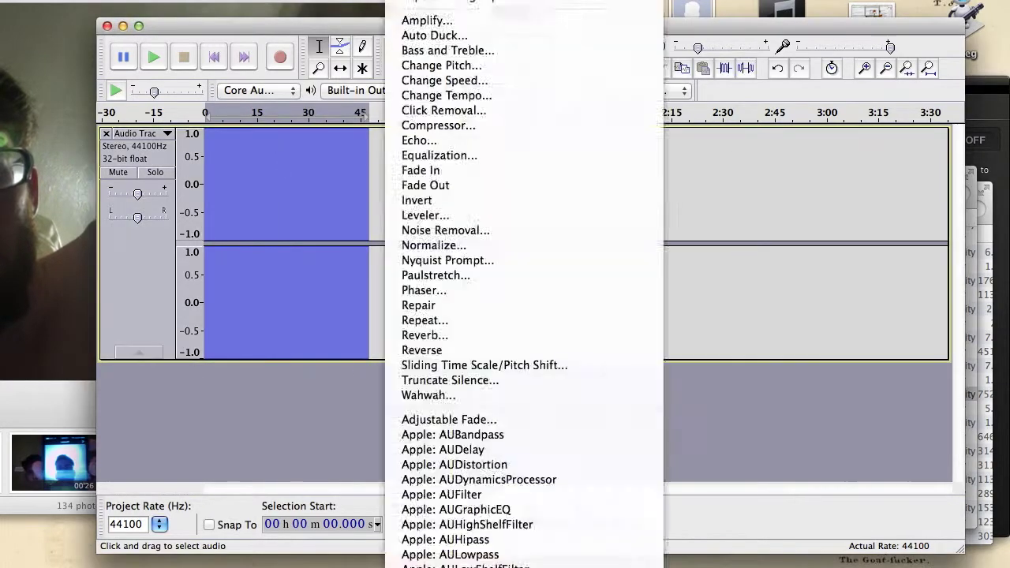
left_click(164, 79)
type("(mixed and rendered)")
key("Return")
Speed up the track_32 audio by another 35% with the last-used speed effect
left_click(411, 0)
left_click(433, 1)
left_click(229, 0)
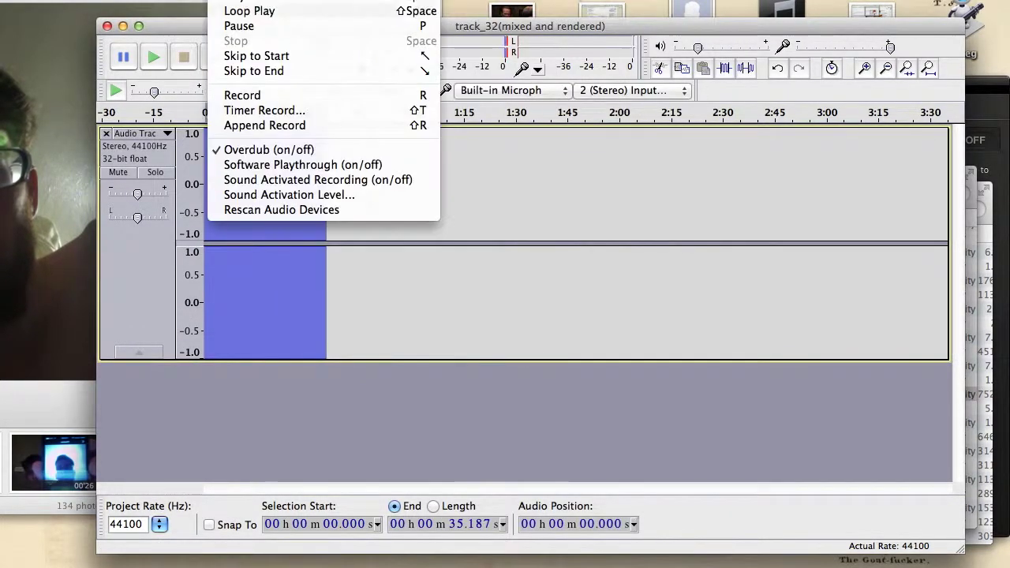
Save the sped-up project as track_33
left_click(164, 77)
key("BackSpace")
key("BackSpace")
key("BackSpace")
key("BackSpace")
key("BackSpace")
key("BackSpace")
key("BackSpace")
key("BackSpace")
key("BackSpace")
key("BackSpace")
key("BackSpace")
key("BackSpace")
key("BackSpace")
key("BackSpace")
key("BackSpace")
key("BackSpace")
key("BackSpace")
key("BackSpace")
key("BackSpace")
key("BackSpace")
type("3")
left_click(770, 351)
Export track_33 and confirm its metadata
left_click(293, 0)
mouse_move(118, 0)
left_click(166, 187)
key("super+Tab")
scroll(474, 441, "down", 10)
left_click(445, 542)
left_click(620, 542)
key("Return")
type("track_32")
key("Return")
key("super+Tab")
key("Return")
left_click(660, 390)
Save the project as track_33(mixed and rendered)
left_click(119, 0)
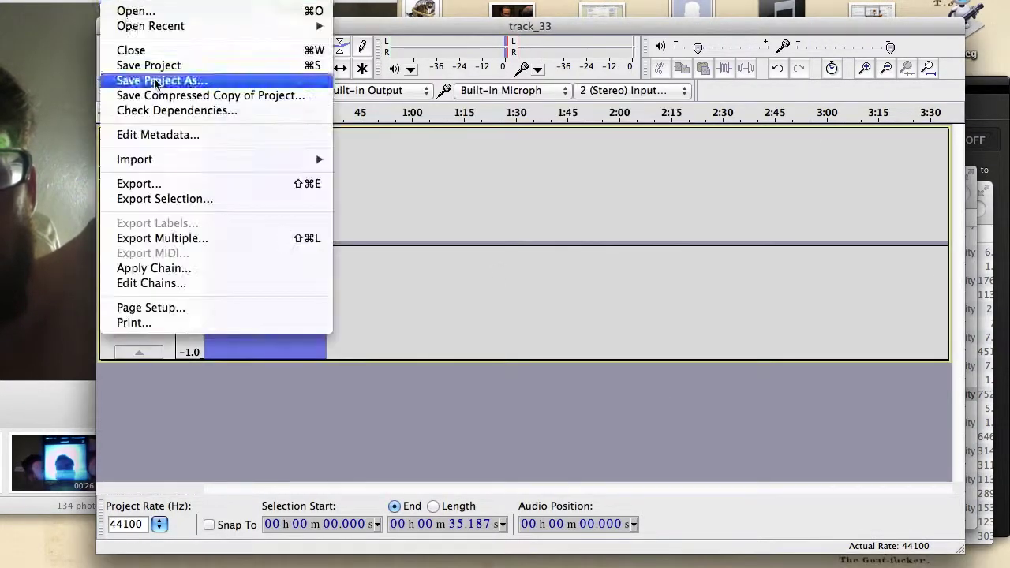
left_click(161, 81)
type("(mixed and rendered)")
left_click(766, 351)
Speed up the track_33 audio by another 35% and save the project as track_34
left_click(434, 1)
left_click(229, 0)
mouse_move(119, 0)
left_click(161, 81)
type("track_34")
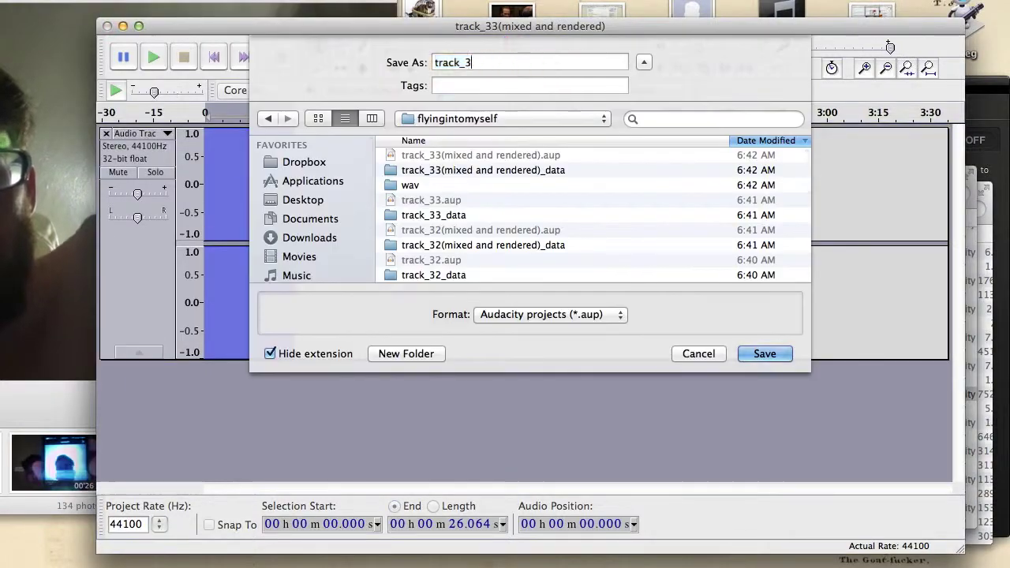
key("Return")
Export track_34 and confirm its metadata
left_click(288, 0)
left_click(169, 184)
key("Return")
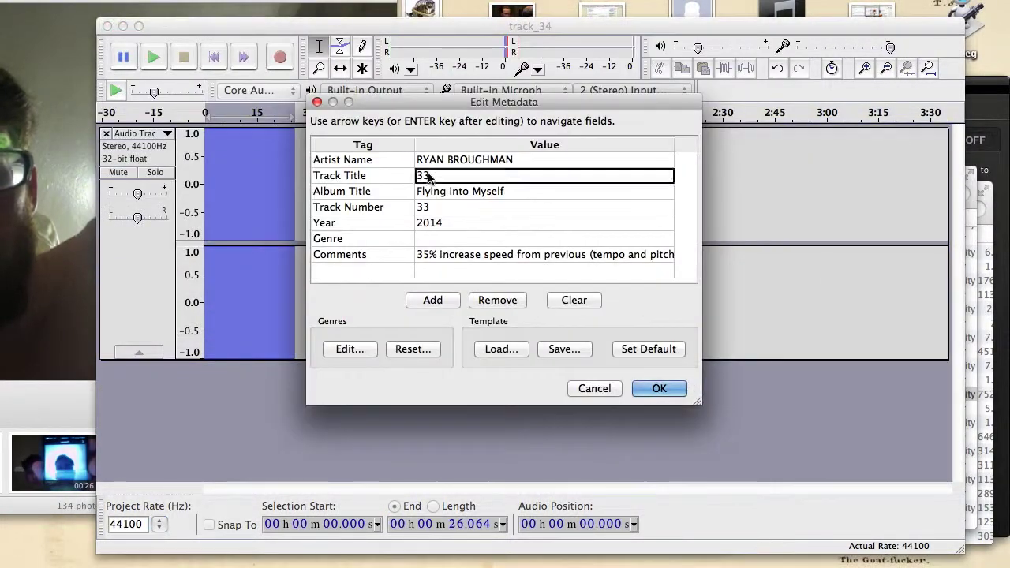
left_click(659, 388)
Save the project as track_34(mixed and rendered)
left_click(110, 2)
left_click(158, 74)
key("Right")
type("(mixed and rendered)")
left_click(773, 358)
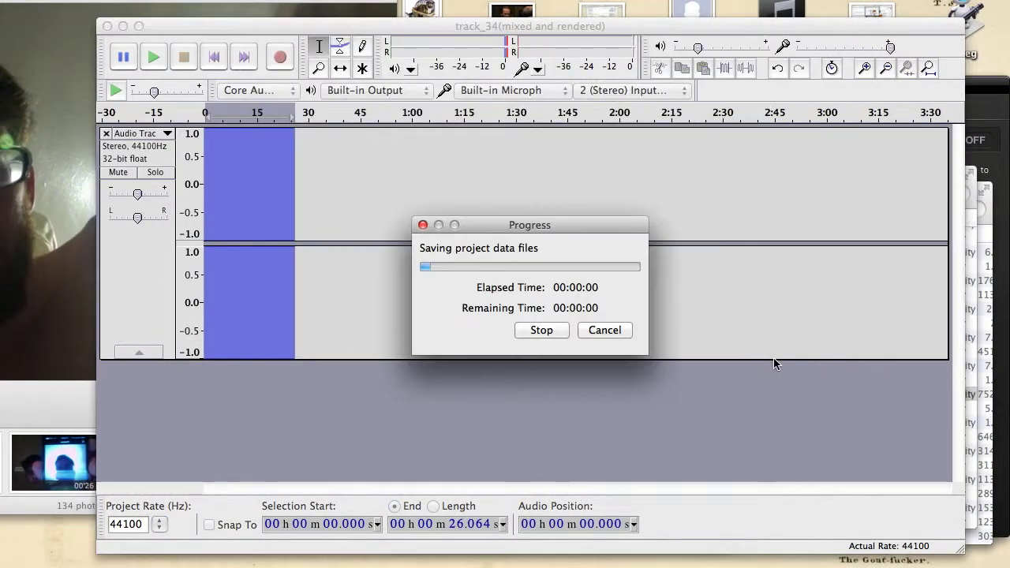
Switch to the fiasconotes document, move it clear of the other windows and show the Track 27 entry
key("super+Tab")
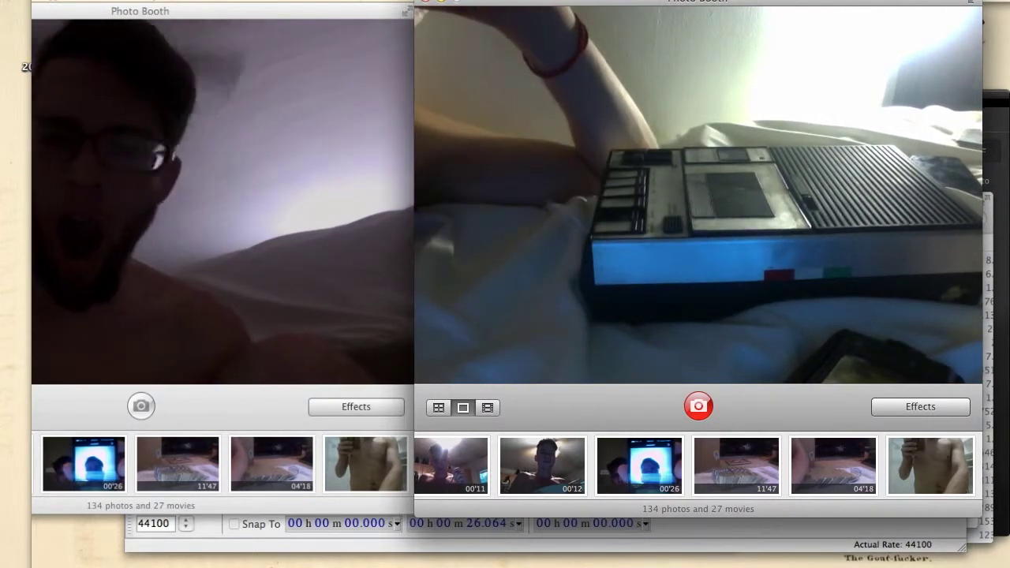
left_click_drag(822, 0, 837, 15)
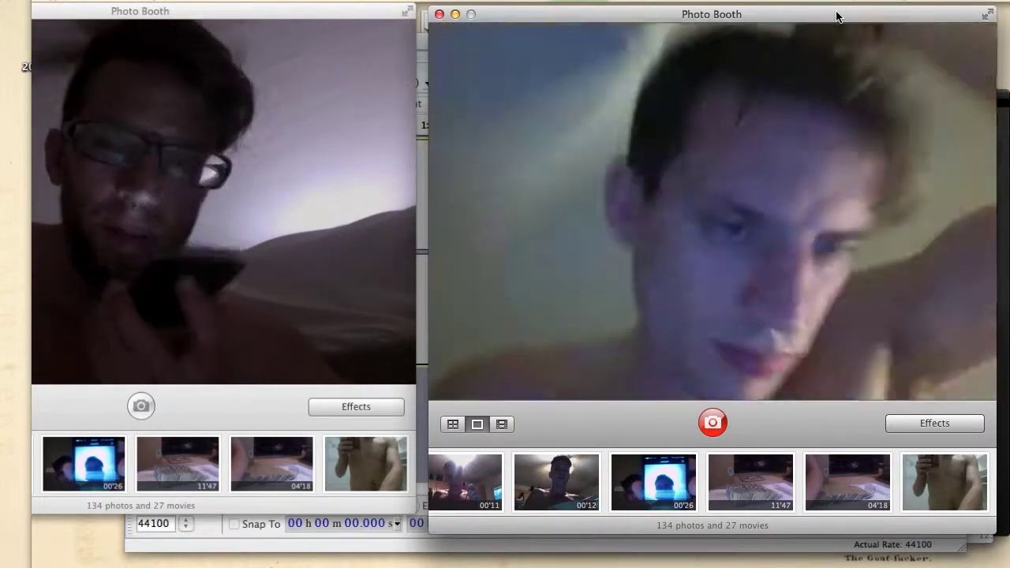
key("super+Tab")
key("super+Tab")
key("super+Tab")
key("super+Tab")
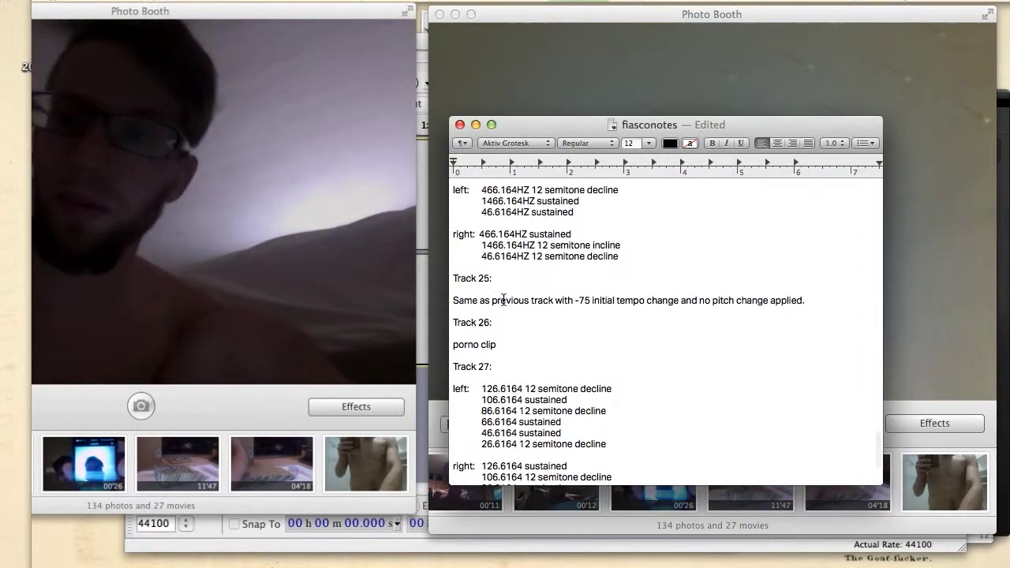
scroll(503, 300, "down", 5)
key("super+Tab")
key("super+Tab")
left_click_drag(598, 127, 579, 68)
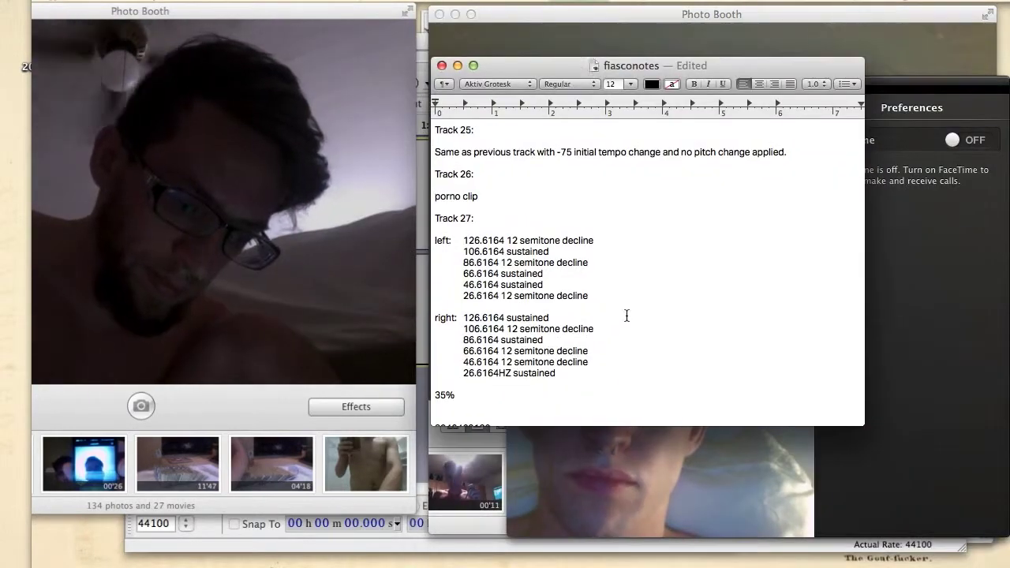
scroll(627, 316, "down", 2)
Open track_27.wav from the wav folder in Audacity, then close it without saving
key("super+Tab")
key("super+Tab")
key("super+Tab")
key("super+Tab")
key("super+Tab")
left_click(741, 193)
scroll(539, 436, "down", 5)
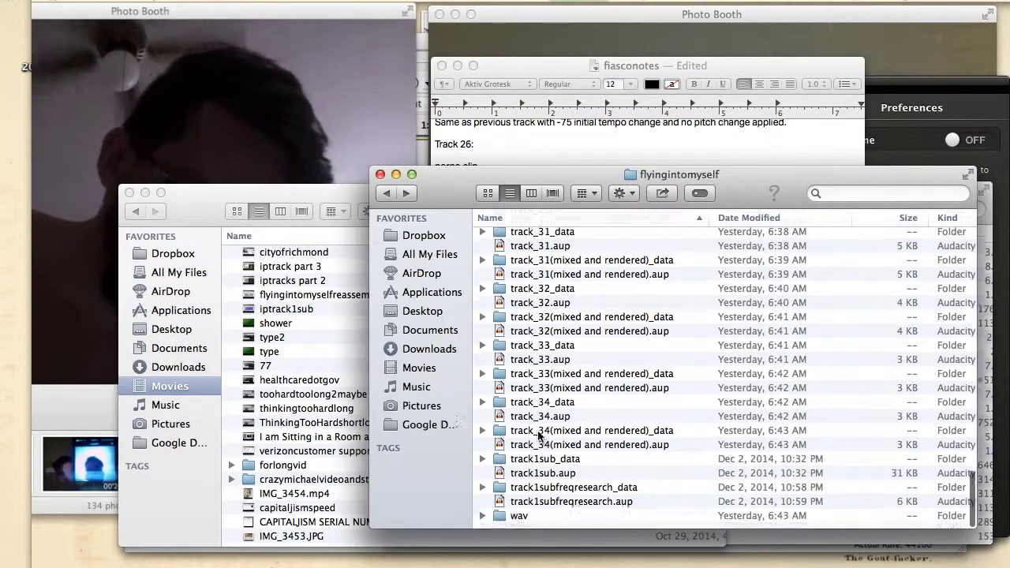
scroll(539, 436, "down", 5)
double_click(512, 522)
scroll(539, 436, "down", 5)
right_click(536, 424)
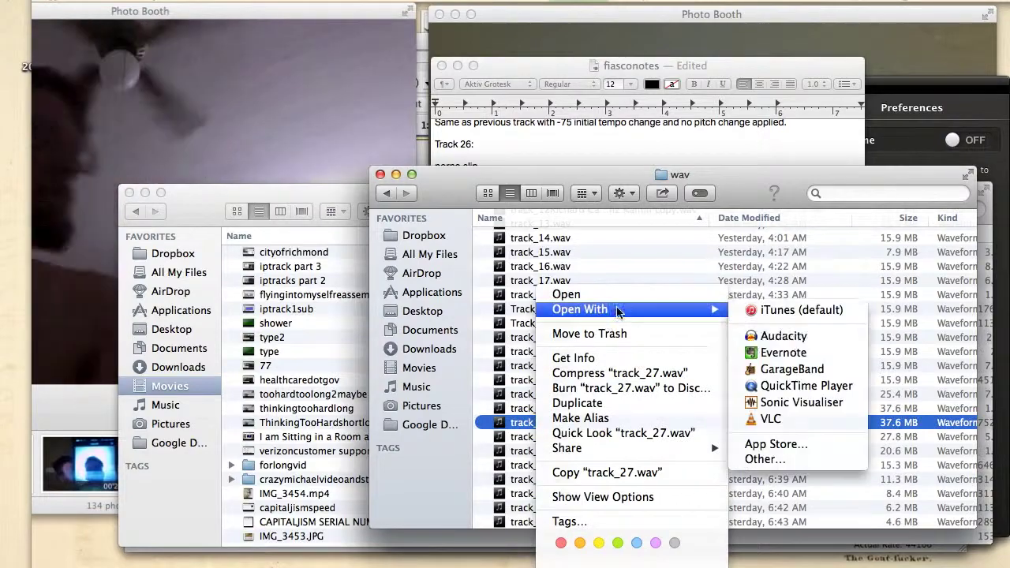
left_click(752, 338)
key("super+w")
left_click(436, 177)
key("Return")
Bring the fiasconotes document forward and add the heading "Track 28:" above the 35% line
scroll(573, 407, "down", 5)
key("super+Tab")
left_click(756, 131)
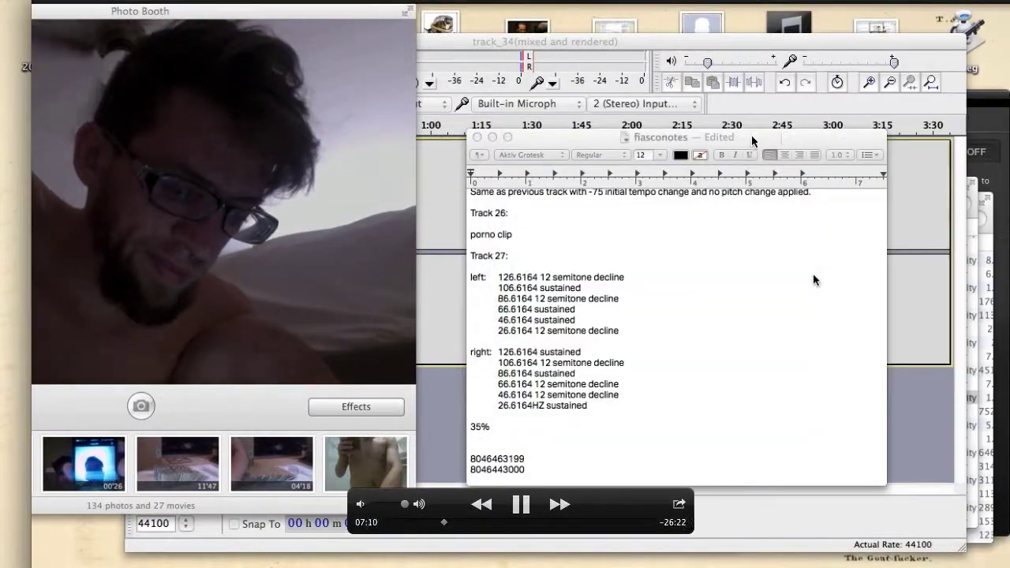
left_click_drag(755, 131, 741, 131)
key("super+Tab")
left_click_drag(695, 65, 629, 153)
scroll(419, 383, "down", 5)
left_click(369, 452)
type("28:")
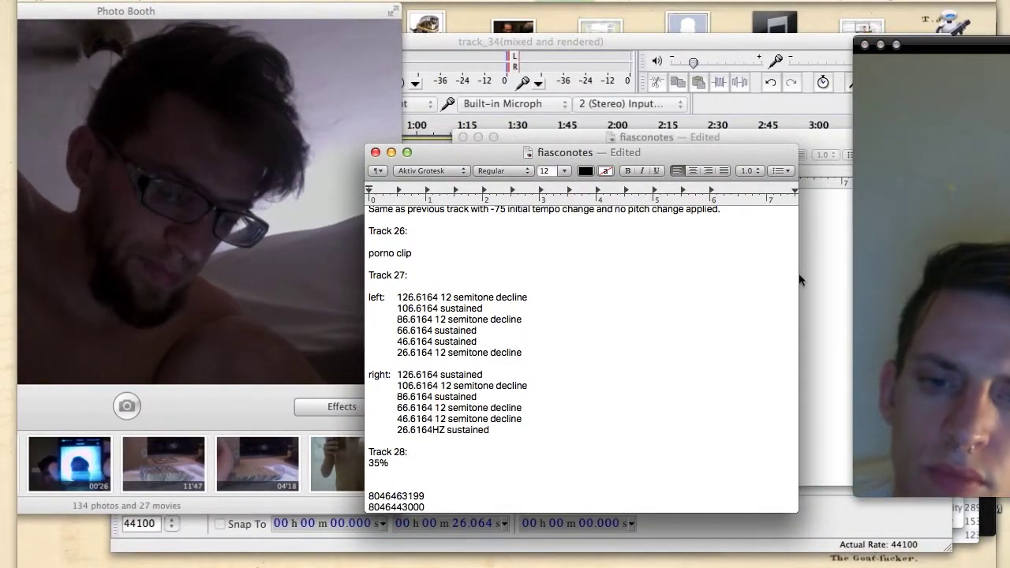
Extend the 35% line under Track 28 with the wording "speed increase"
type("nd speed")
key("BackSpace")
key("BackSpace")
key("BackSpace")
key("BackSpace")
key("BackSpace")
key("BackSpace")
key("BackSpace")
key("BackSpace")
key("BackSpace")
key("BackSpace")
key("BackSpace")
key("BackSpace")
key("BackSpace")
key("BackSpace")
key("BackSpace")
type("speed increase")
Add the heading "Track 29:" below the Track 28 entry
key("Return")
key("Return")
type("Tr")
key("super+Tab")
key("super+Tab")
type("ack 29:")
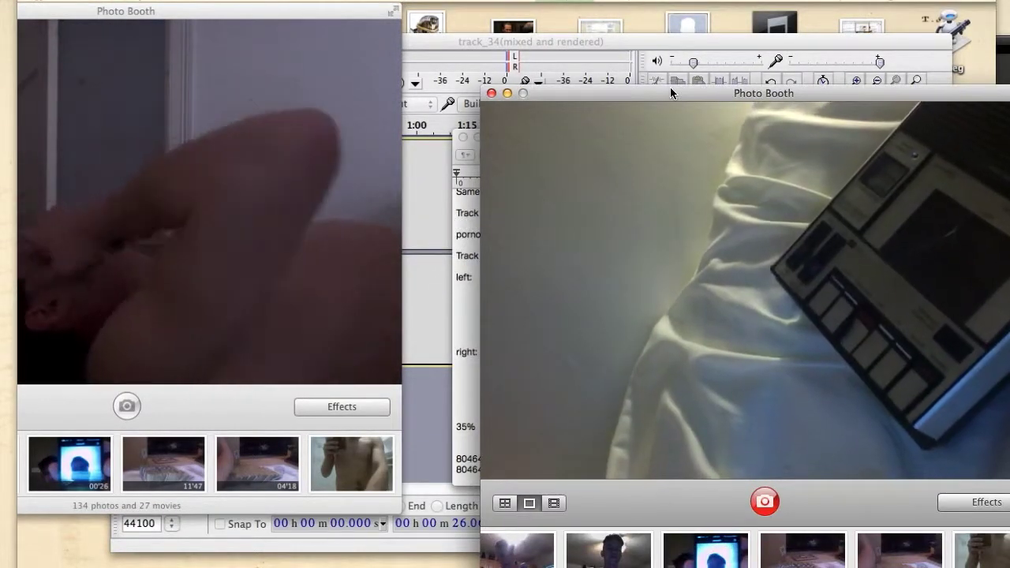
Switch to Audacity and close the track_25 window without saving
key("super+Tab")
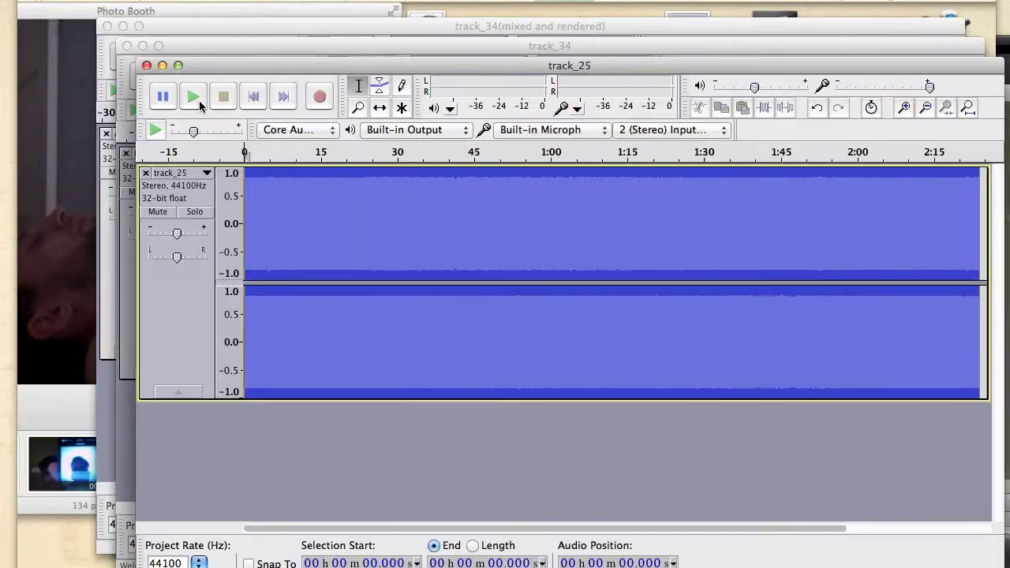
key("super+Tab")
scroll(475, 337, "up", 5)
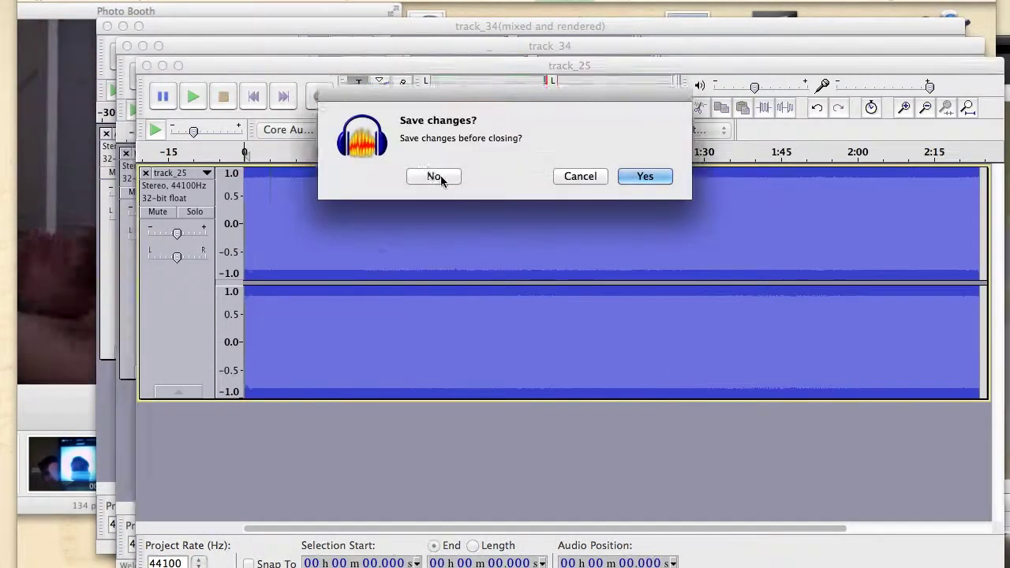
left_click(435, 176)
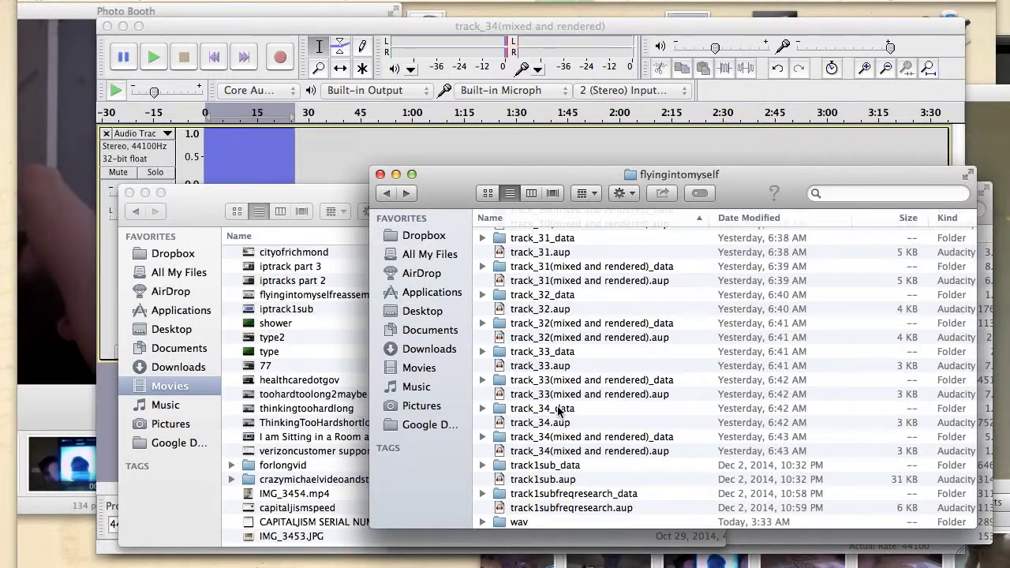
Rename retrack_26placewithpornosample.wav in the wav folder to track_26replacewithpornosample.wav
double_click(518, 521)
scroll(553, 350, "up", 10)
key("super+Tab")
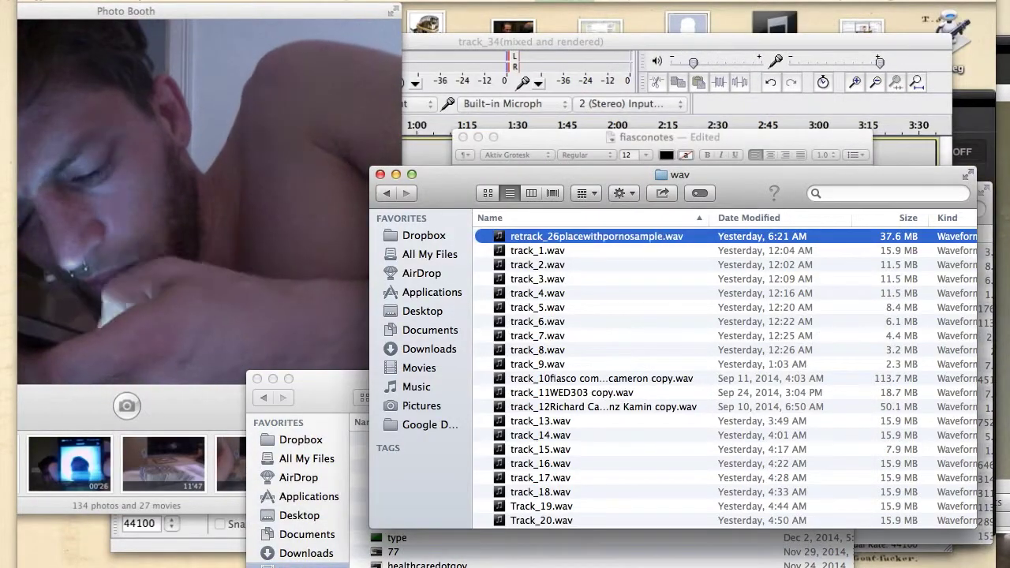
key("Return")
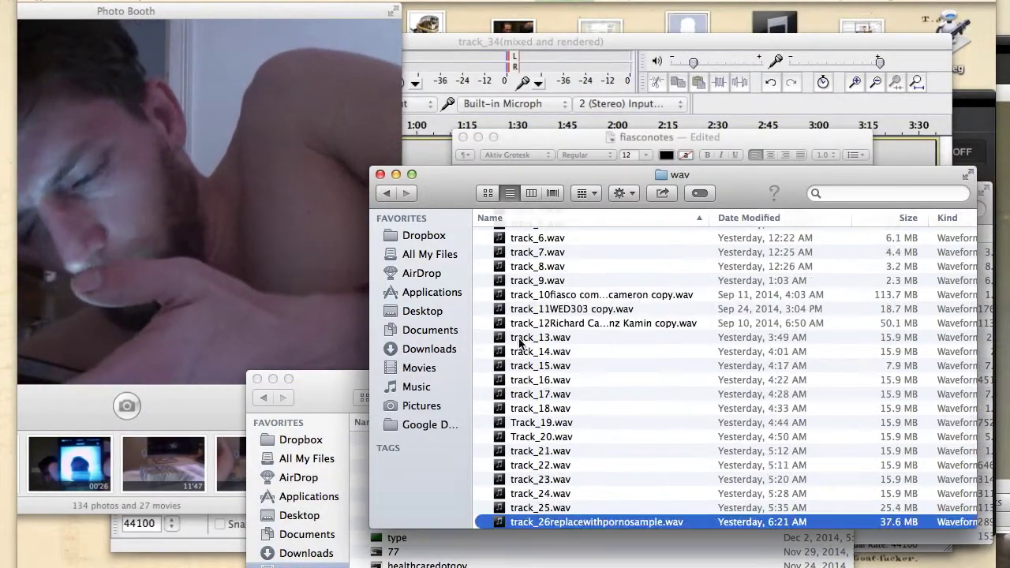
scroll(520, 342, "down", 3)
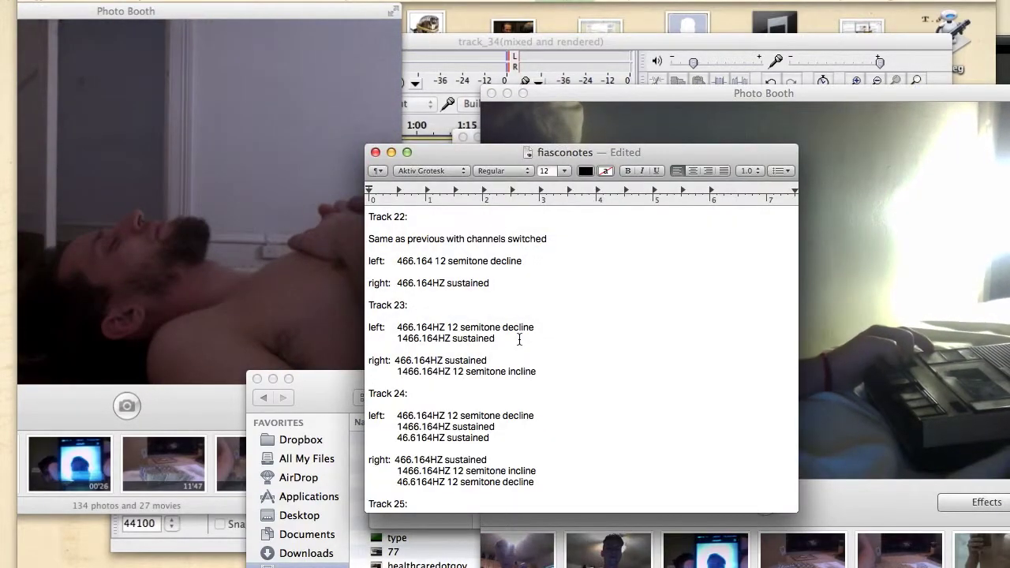
Reposition the fiasconotes window and review its entries from Track 21 through Track 27
left_click_drag(569, 153, 545, 126)
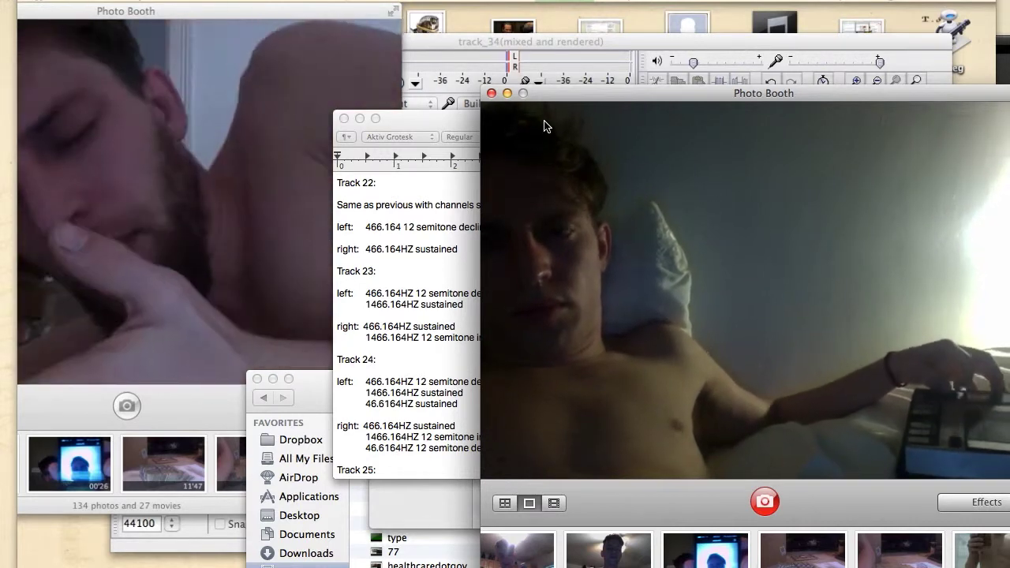
key("super+Tab")
key("super+Tab")
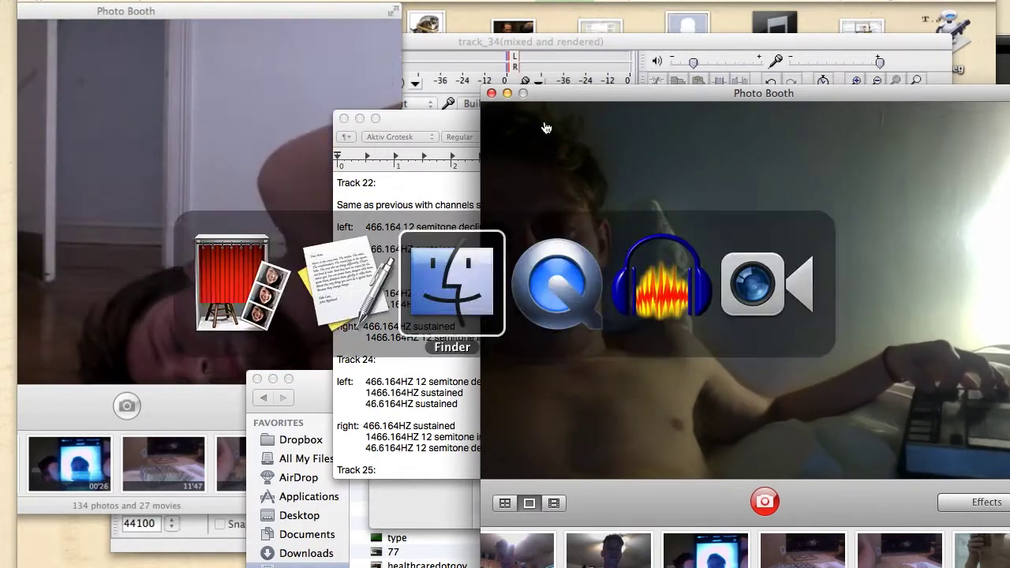
left_click(409, 308)
scroll(408, 323, "up", 5)
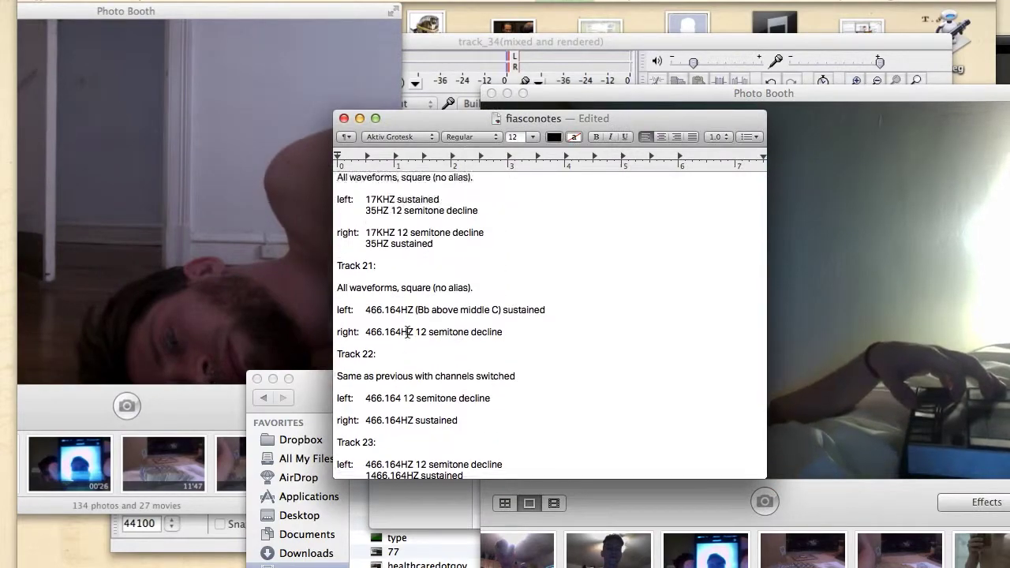
scroll(408, 332, "down", 10)
left_click(359, 396)
Open track_27.wav in Audacity and select the number in the Track 27 heading of fiasconotes
right_click(521, 421)
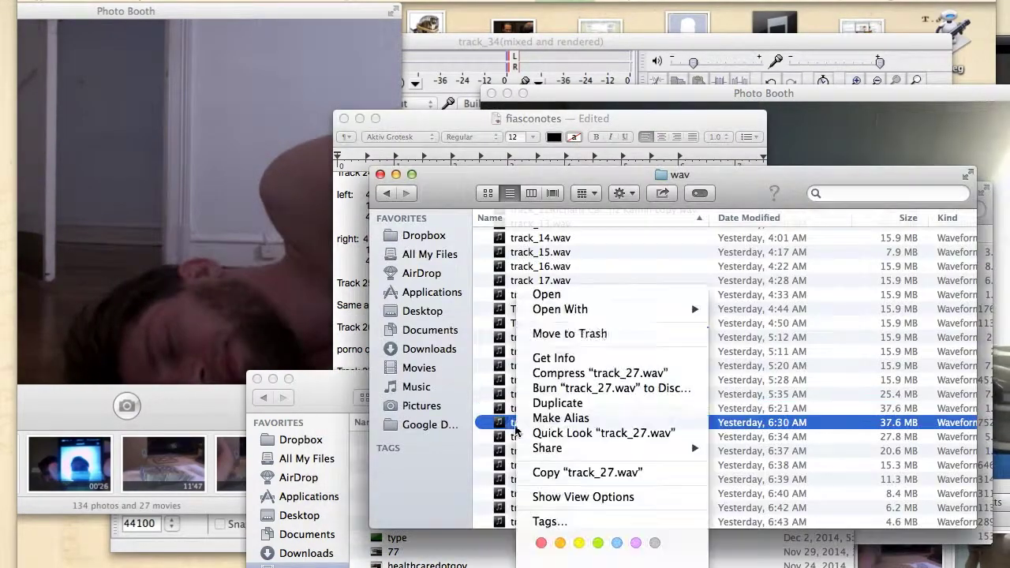
left_click(750, 342)
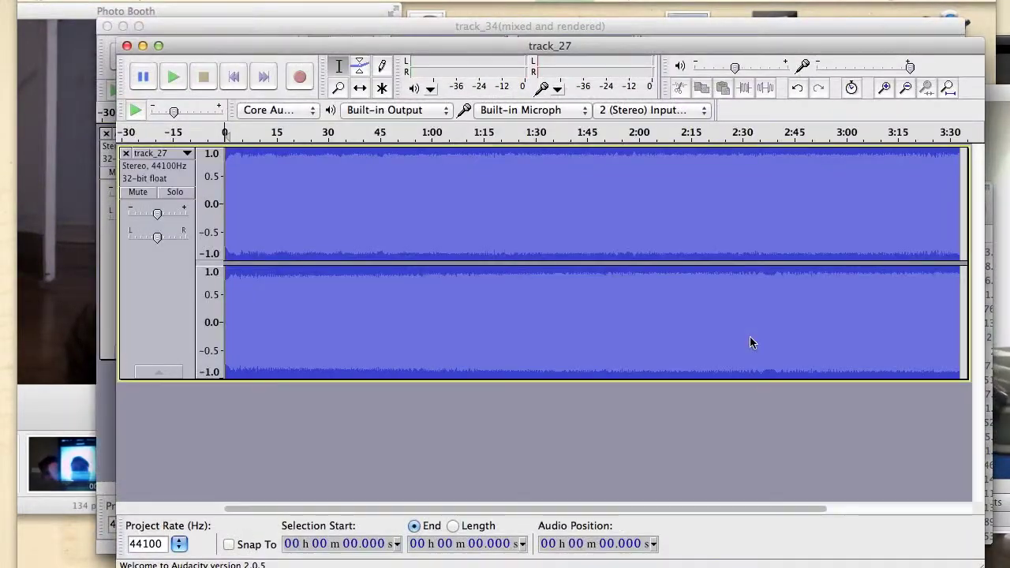
key("super+Tab")
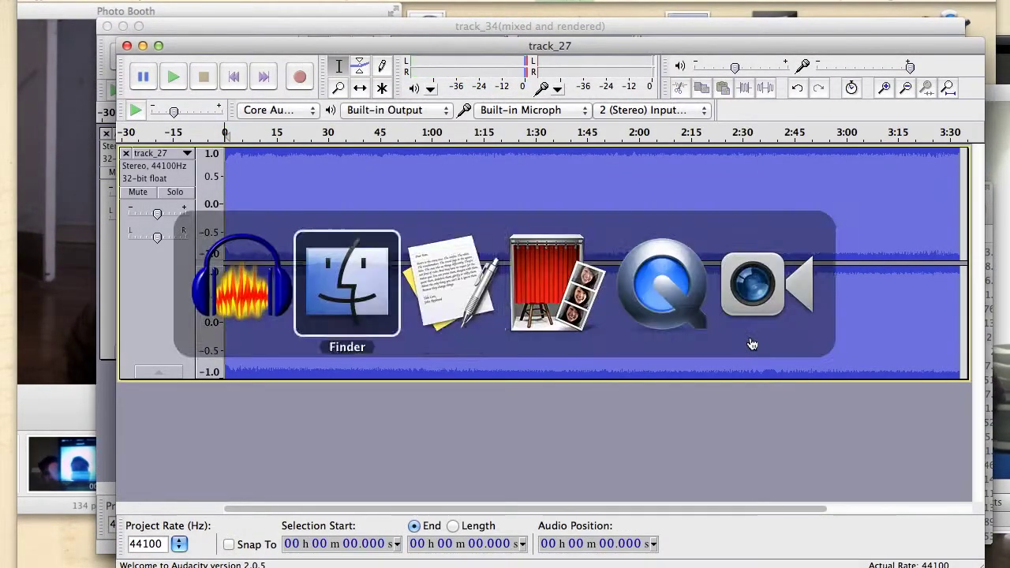
key("super+Tab")
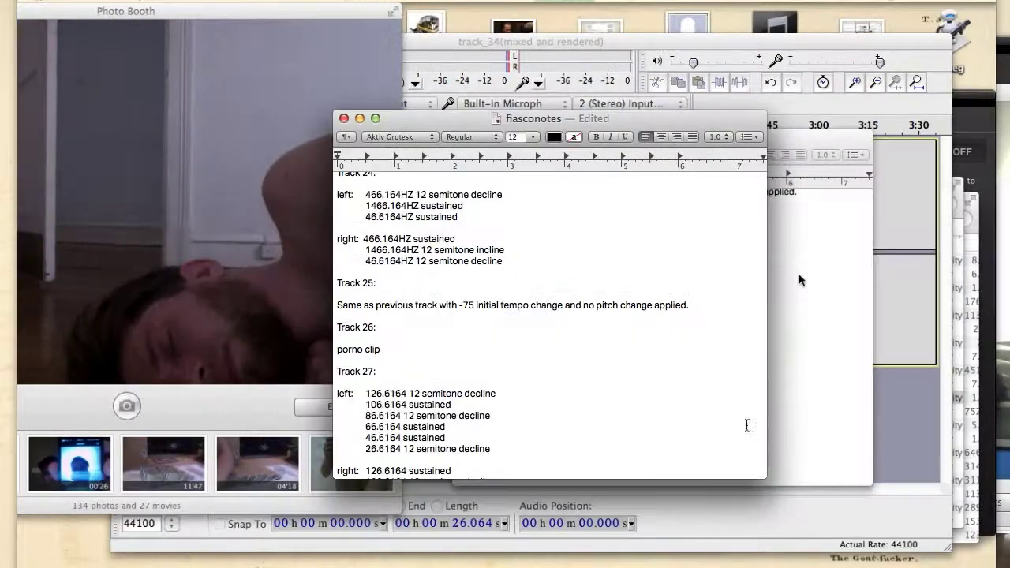
double_click(368, 373)
key("super+Tab")
key("super+Tab")
key("super+Tab")
key("super+Tab")
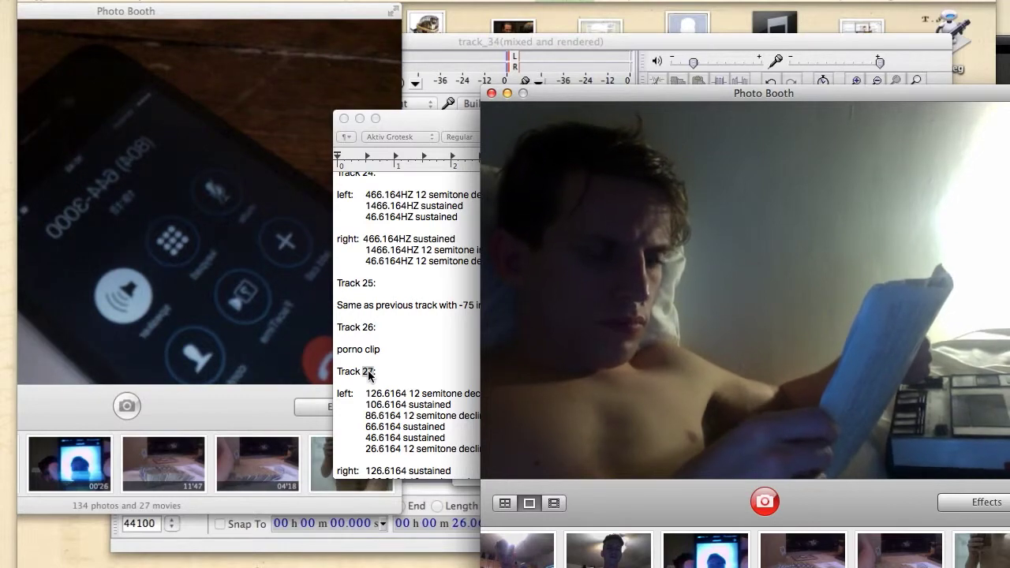
key("super+Tab")
key("super+Tab")
key("super+Tab")
key("super+Tab")
key("Down")
key("Down")
key("Down")
key("Down")
key("Down")
key("Down")
key("Down")
key("super+Tab")
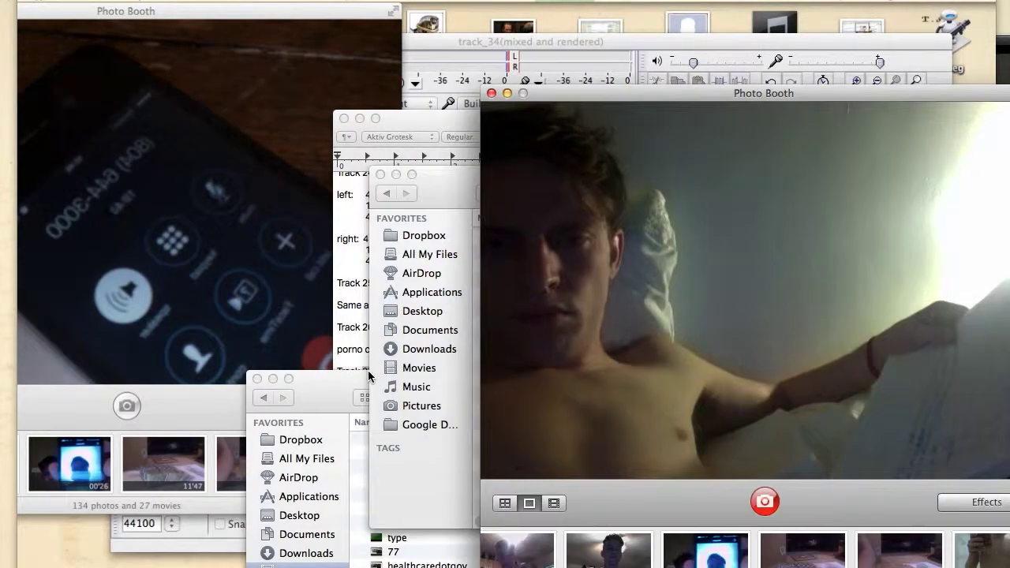
Show the Track 28 notes in fiasconotes and close the track_28 audio window in Audacity without saving
key("super+Tab")
key("super+Tab")
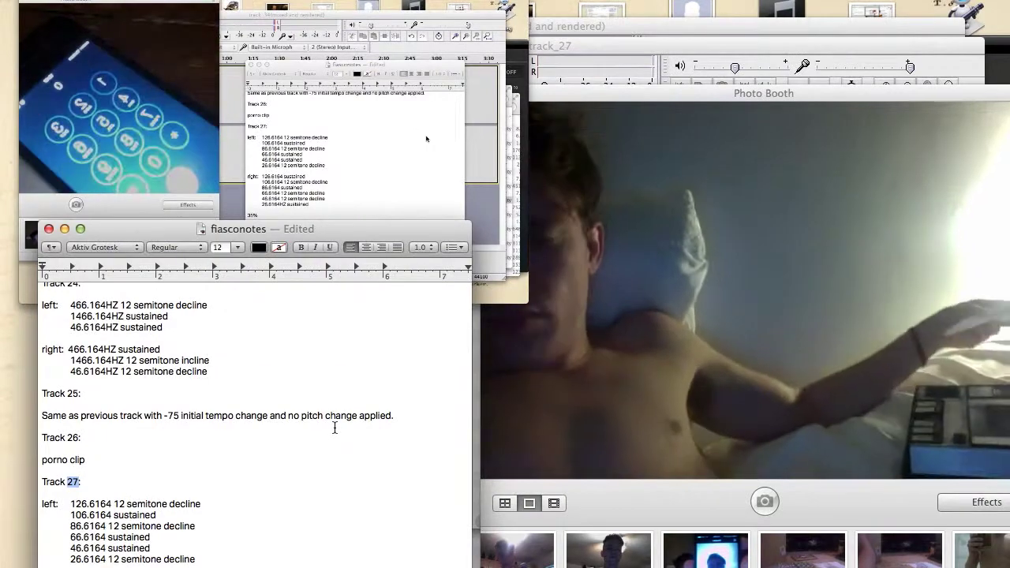
scroll(335, 432, "down", 5)
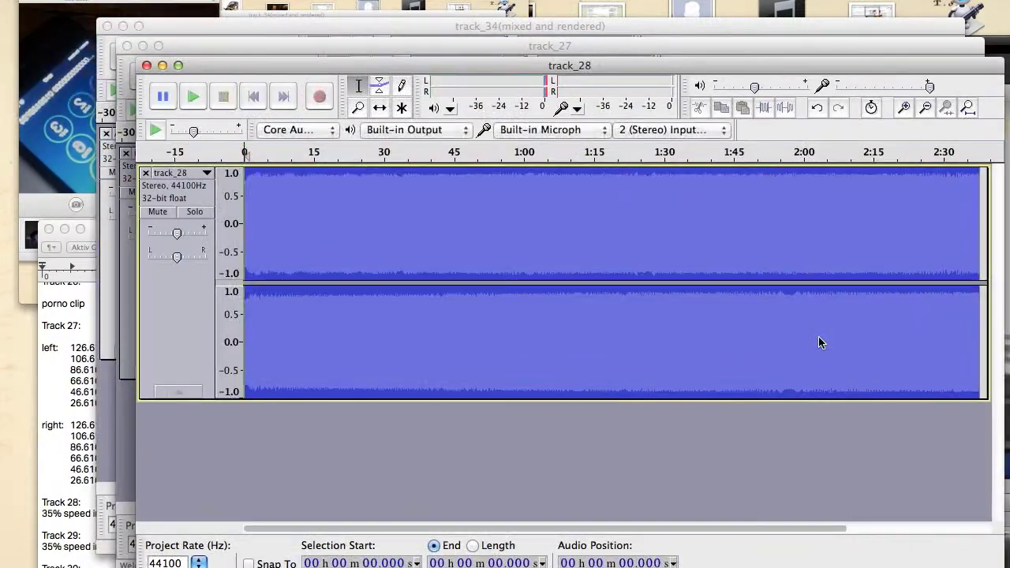
key("super+w")
left_click(433, 176)
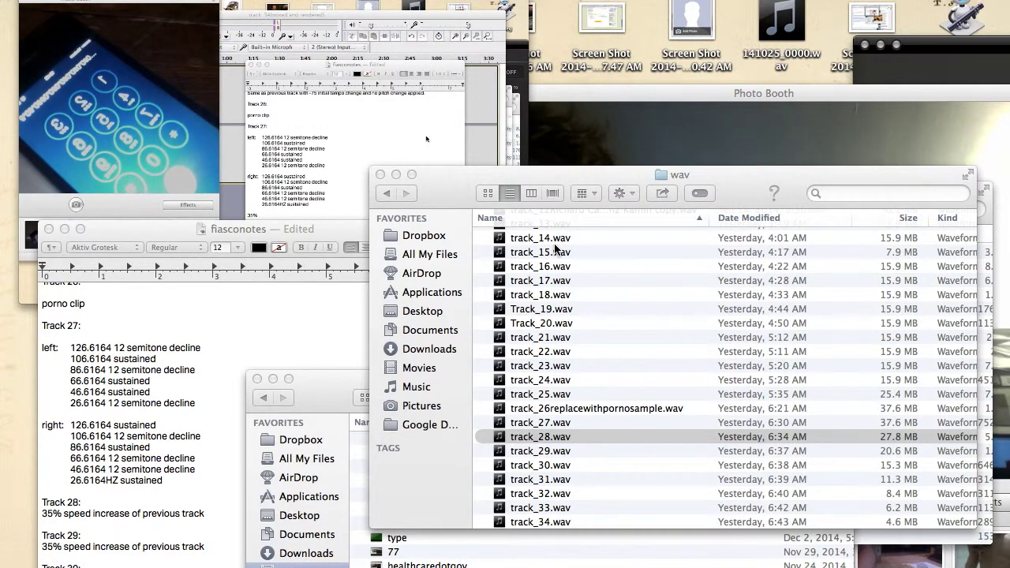
Switch to QuickTime Player, resume the screen recording and skip ahead in it
left_click(342, 194)
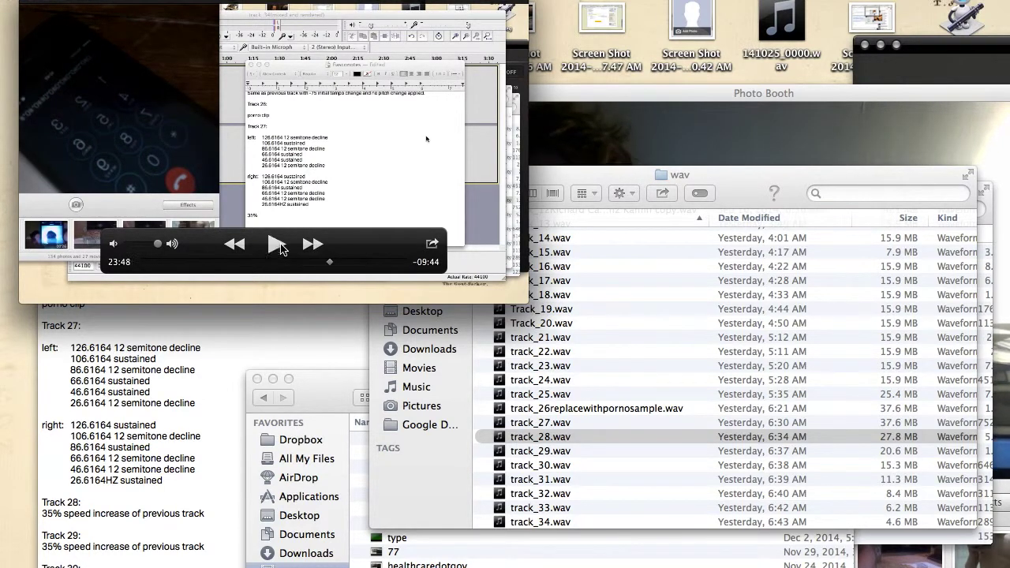
key("super+Tab")
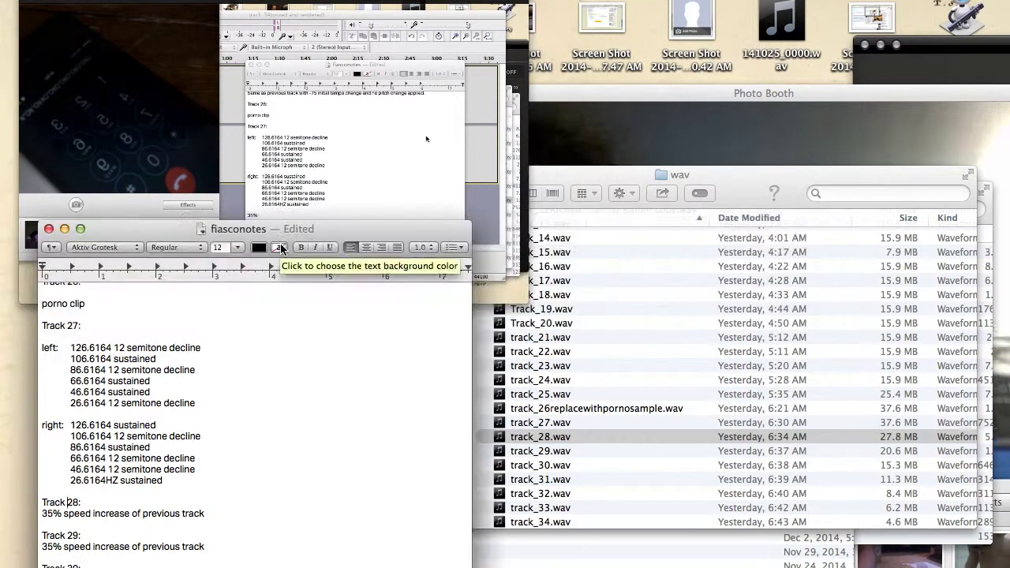
left_click(298, 2)
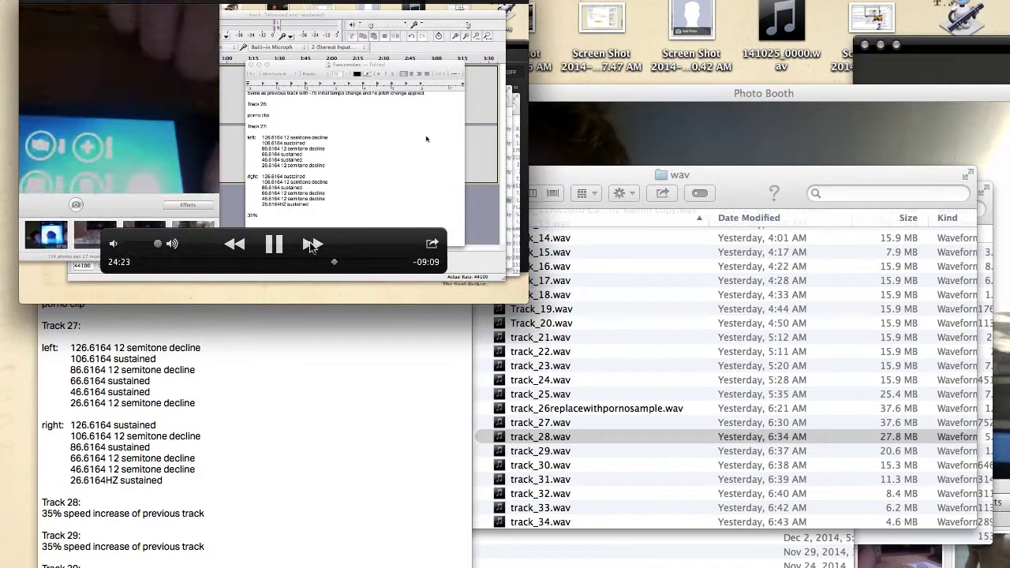
left_click(309, 245)
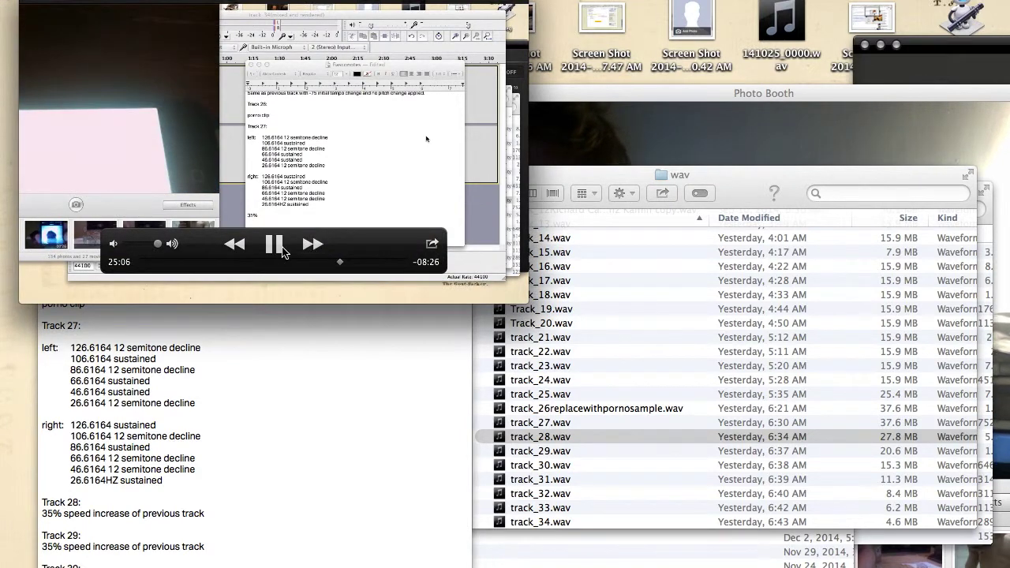
Switch to TextEdit and add the heading "Track 35:" below the Track 34 entry in fiasconotes
key("super+Tab")
left_click(671, 162)
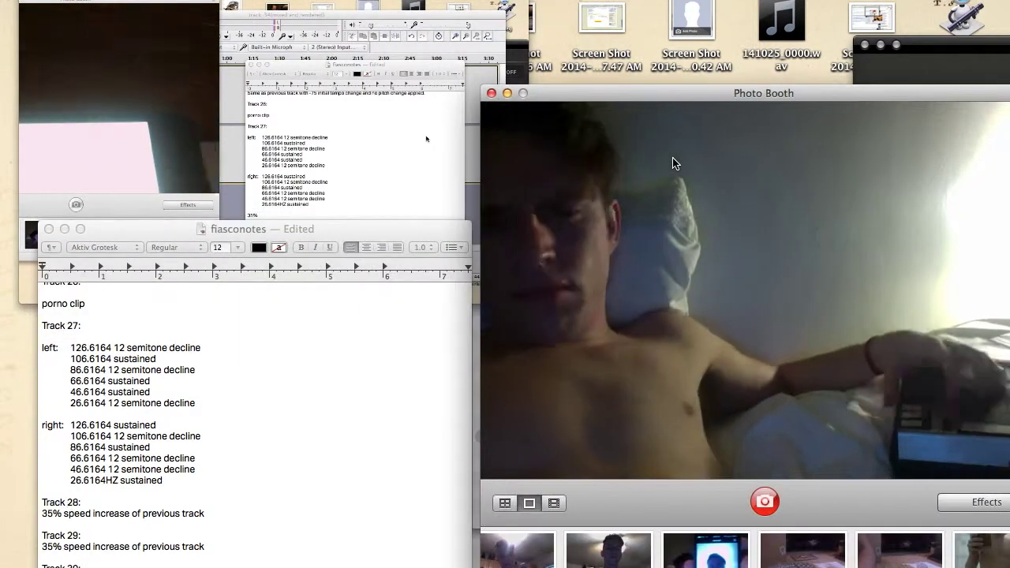
key("super+Tab")
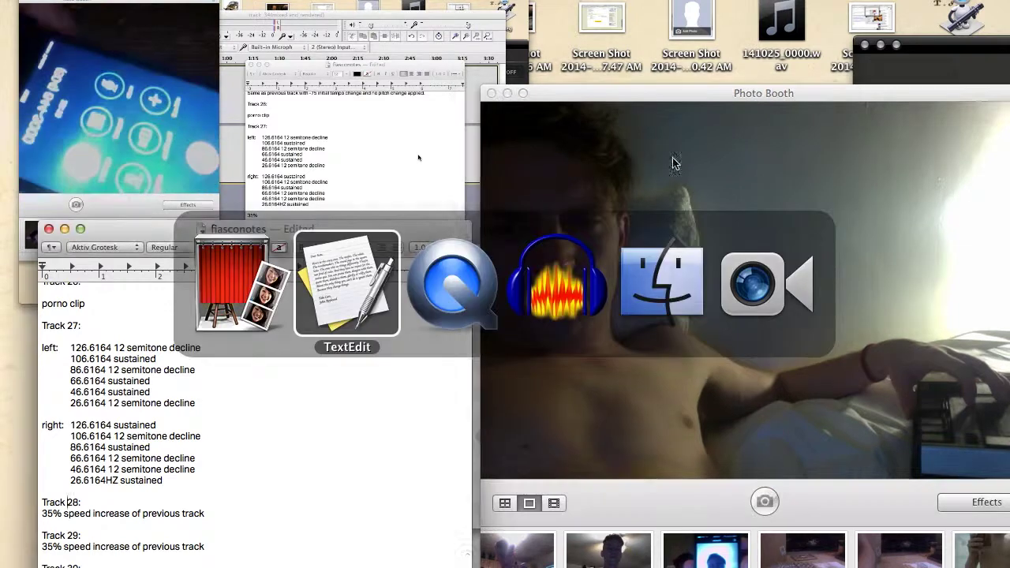
key("Return")
key("Return")
type("Track 35:")
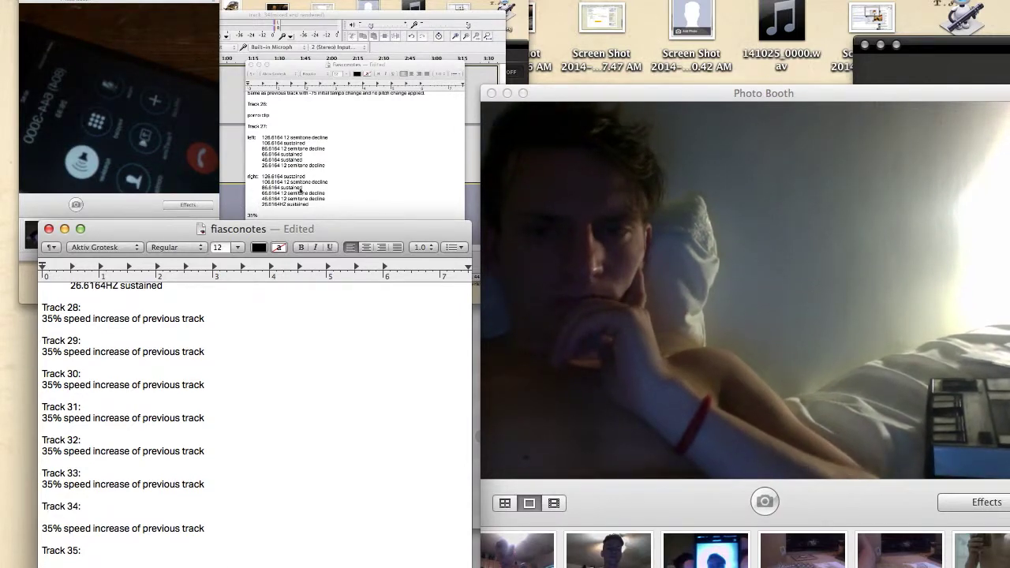
key("super+Tab")
key("super+i")
key("super+w")
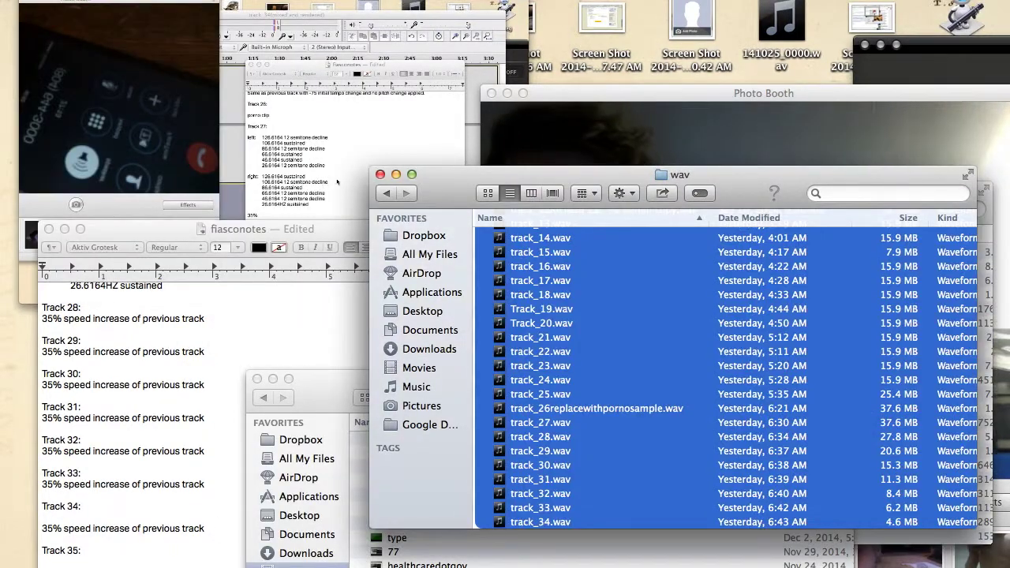
key("super+Tab")
key("super+Tab")
key("super+Tab")
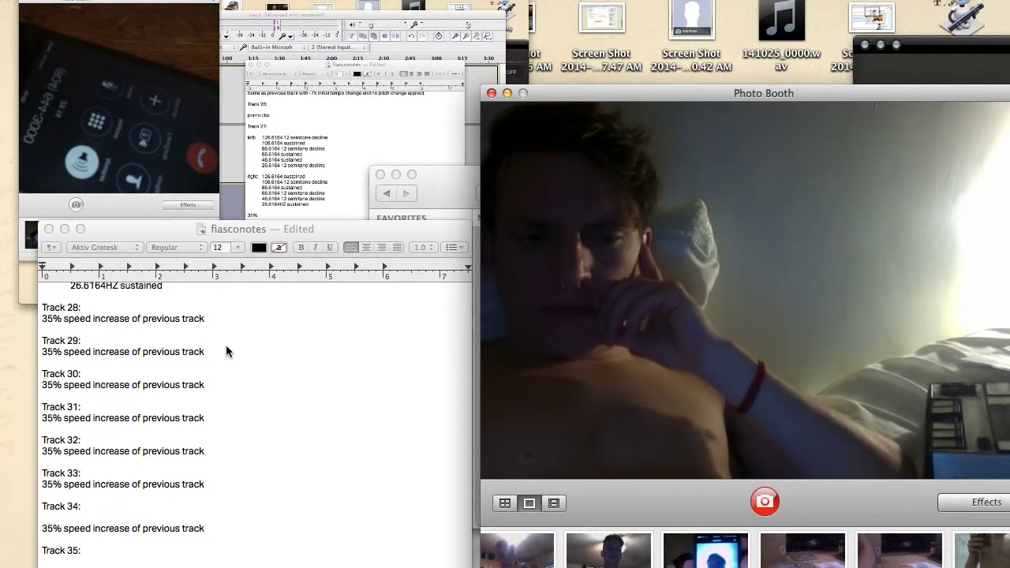
In Finder, show the file info of track_1.wav and make VLC the default application for all .wav files
key("super+Tab")
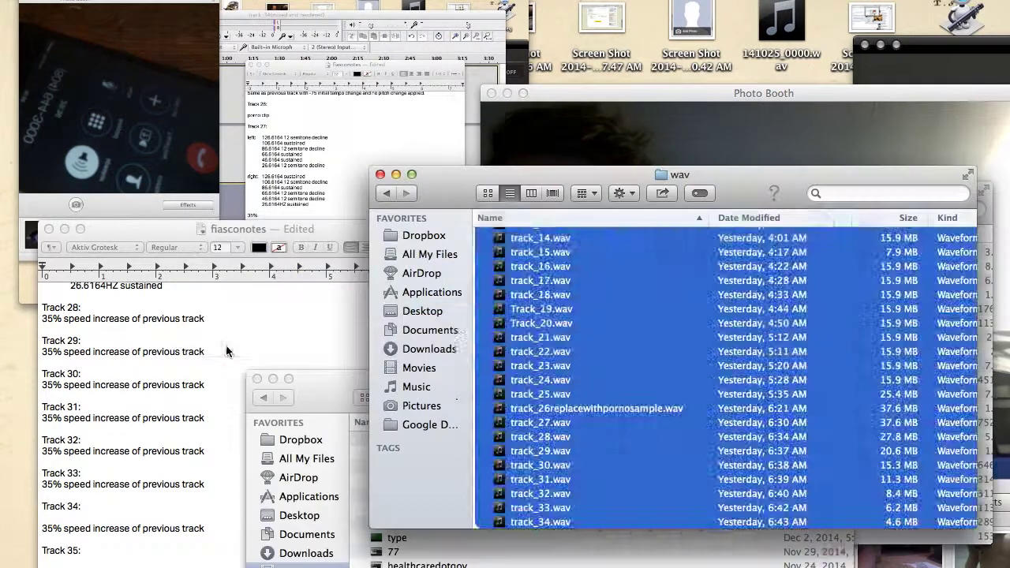
key("Up")
key("super+i")
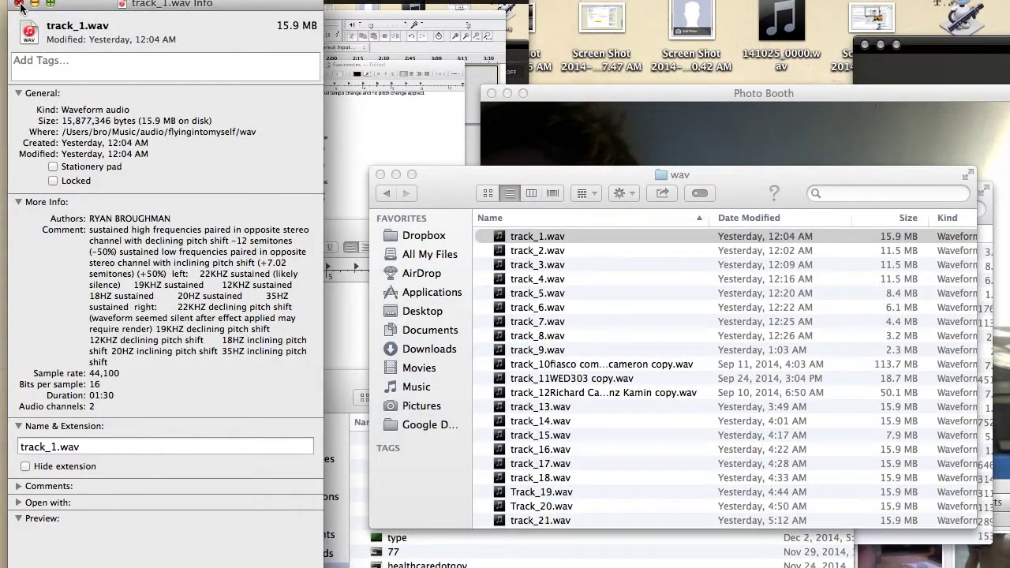
left_click(63, 524)
left_click(208, 538)
scroll(208, 539, "down", 2)
left_click(53, 501)
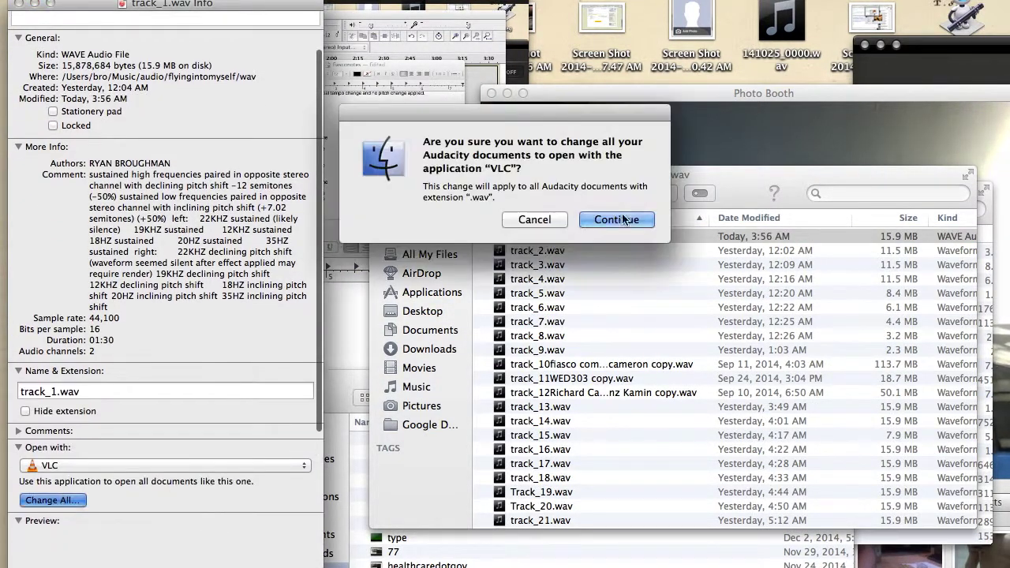
left_click(624, 220)
Check the entry for track 33 in the VLC playlist
scroll(75, 329, "down", 6)
left_click(166, 473)
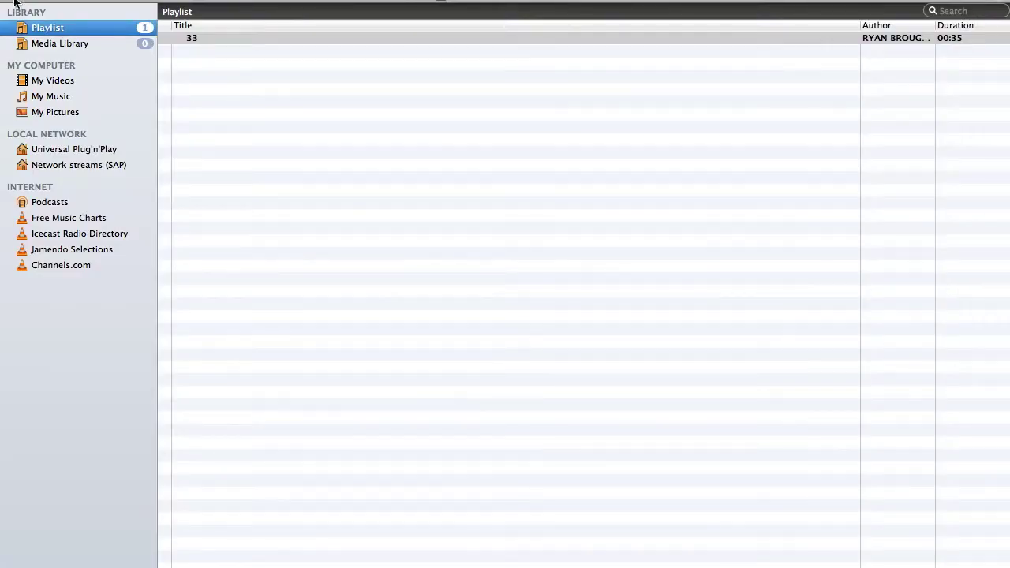
left_click(47, 2)
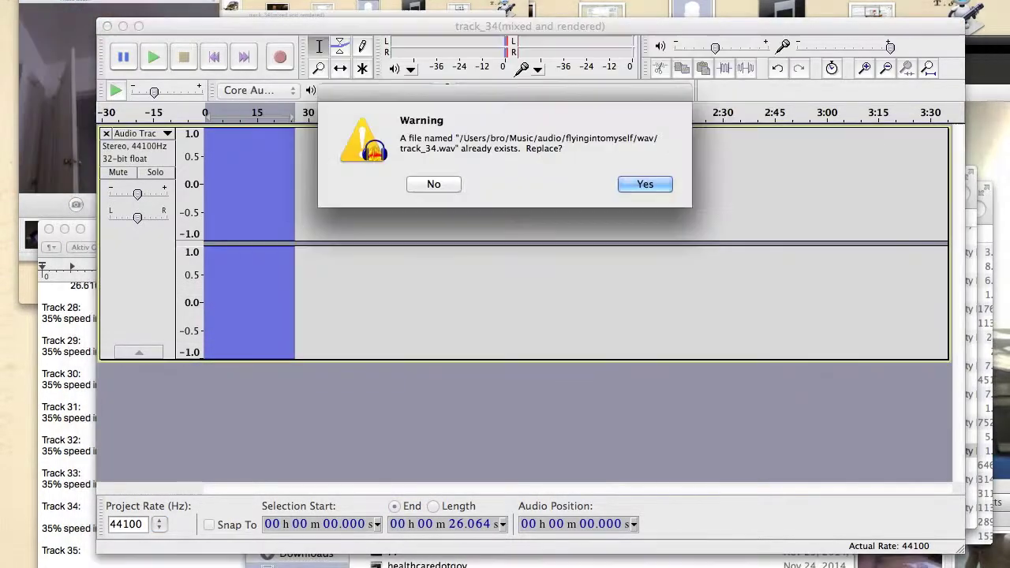
Overwrite the existing track_34.wav with the Audacity export, and close the track window after playback
key("Return")
left_click(668, 392)
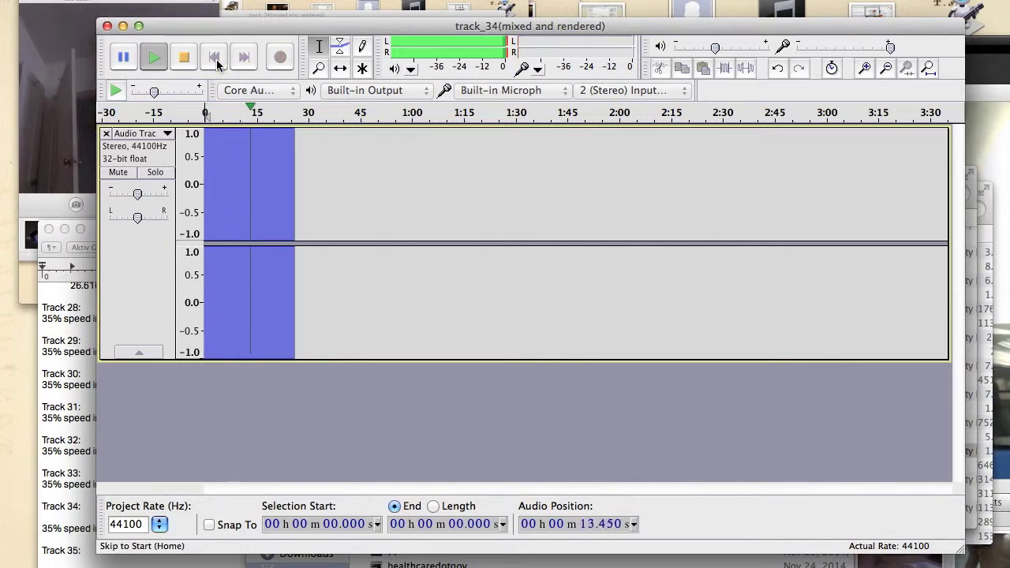
key("super+Tab")
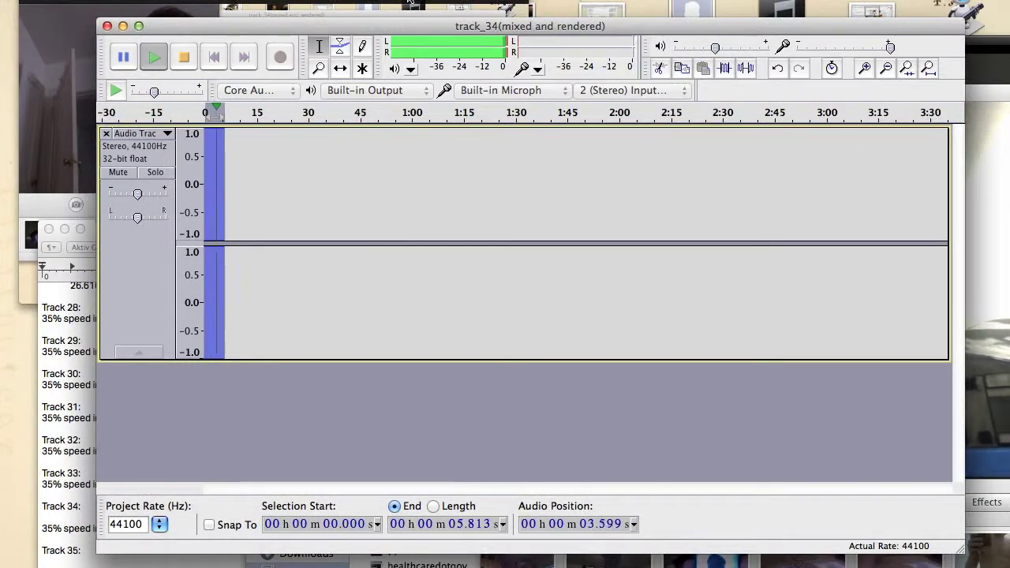
left_click(107, 26)
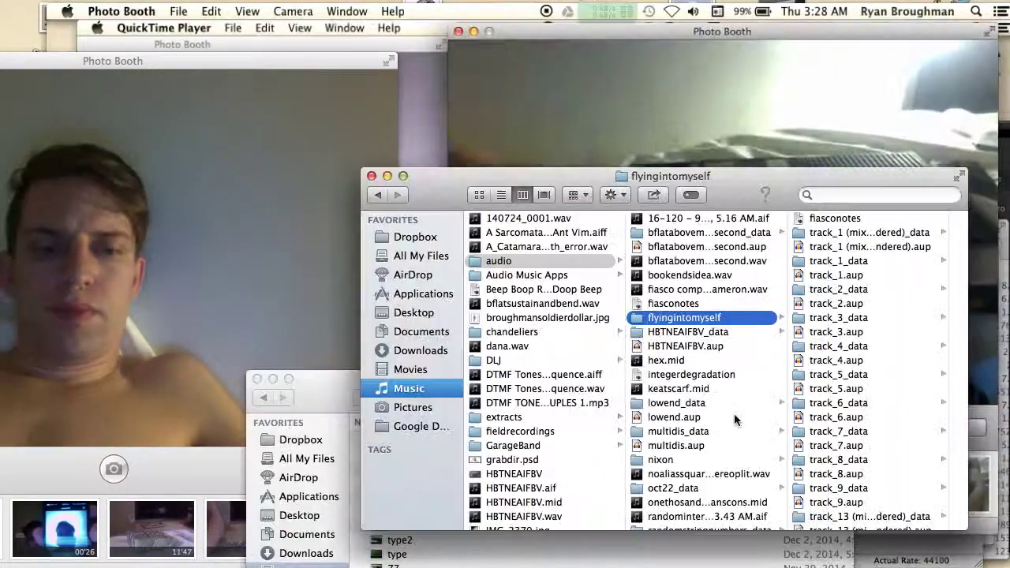
Find the track_25 project in the flyingintomyself folder and play it in Audacity from its beginning
scroll(932, 379, "down", 5)
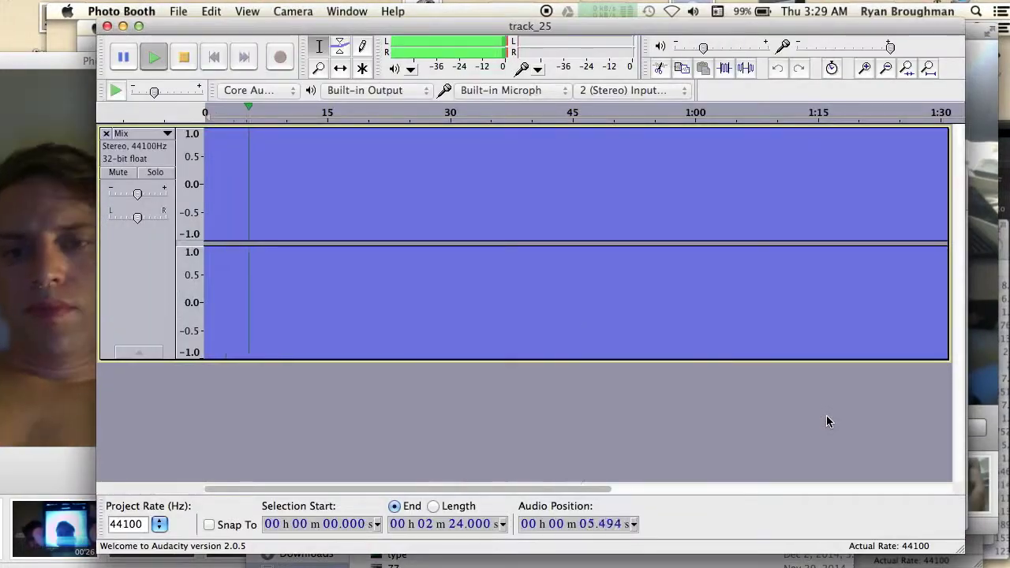
left_click_drag(571, 489, 118, 474)
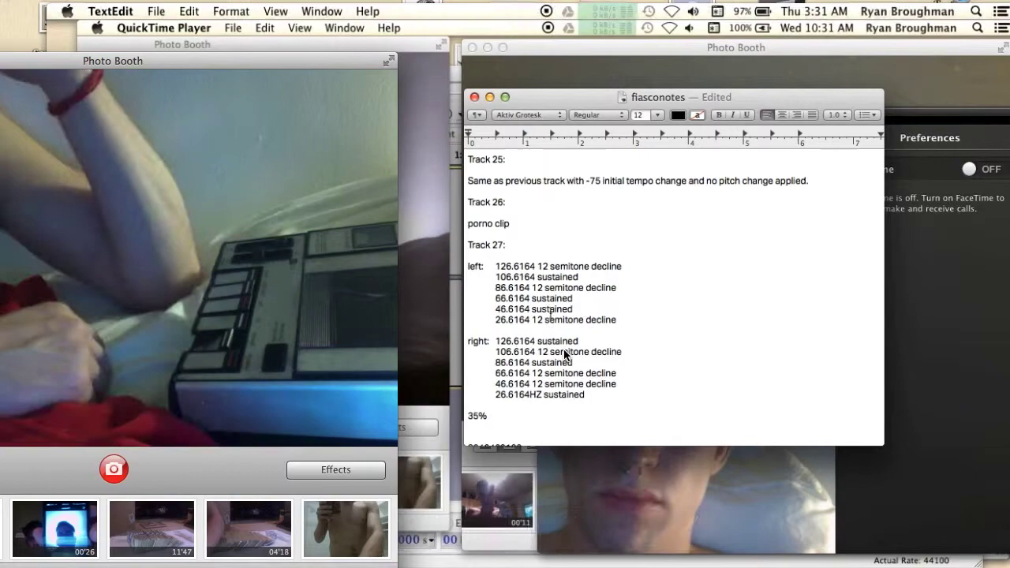
Review the fiasconotes entries against the track files listed in the wav folder
key("super+Tab")
key("super+Tab")
key("super+Tab")
key("super+Tab")
key("super+Tab")
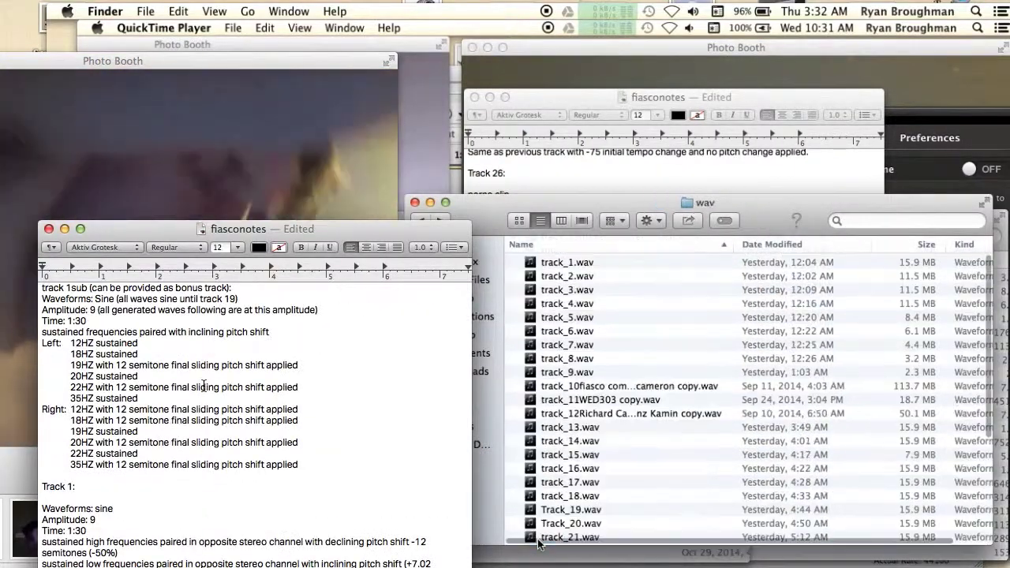
scroll(190, 487, "down", 6)
Inspect the waveform of track_3 at its end and return to its start in Audacity
key("super+Tab")
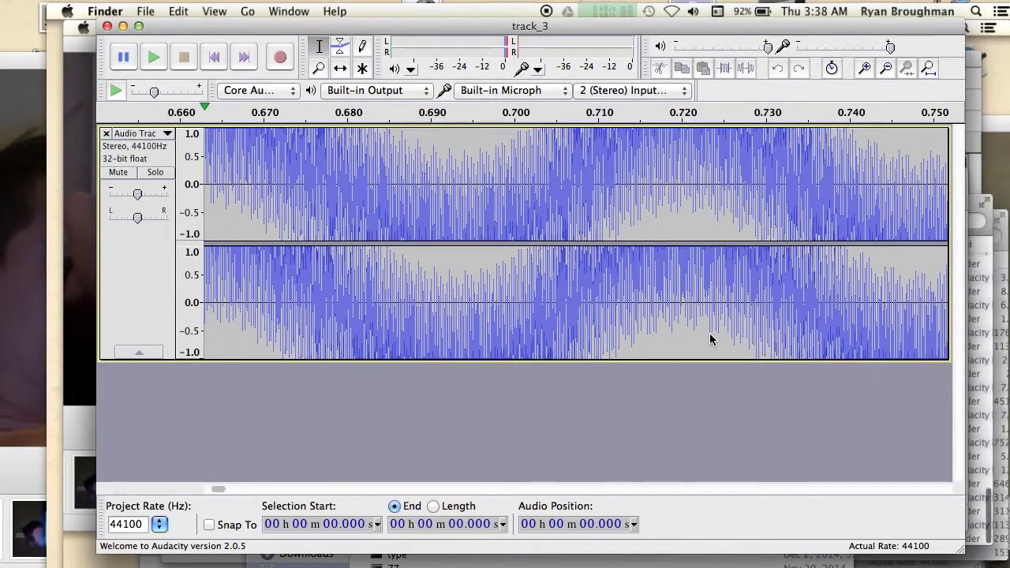
left_click(248, 62)
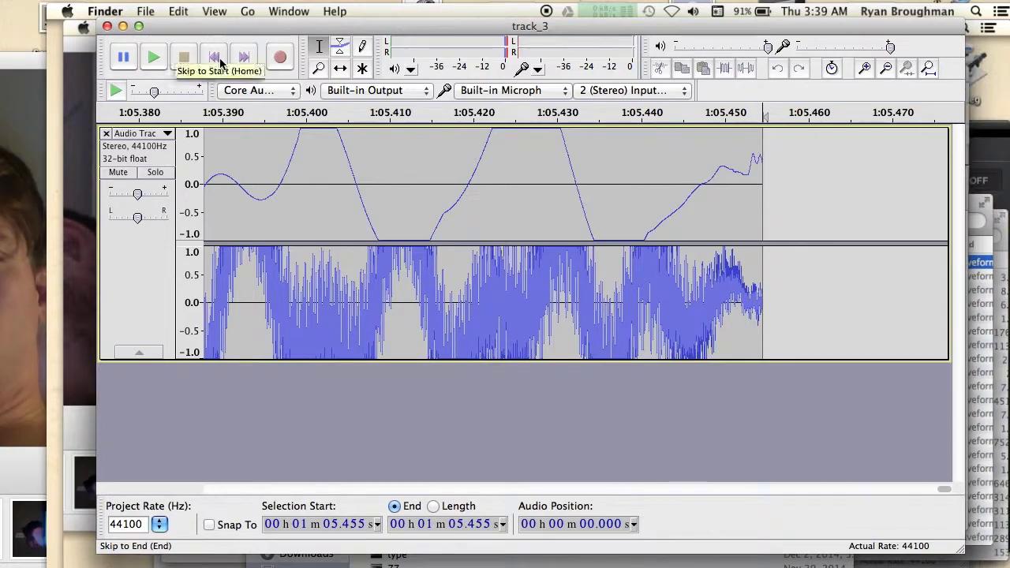
left_click(219, 61)
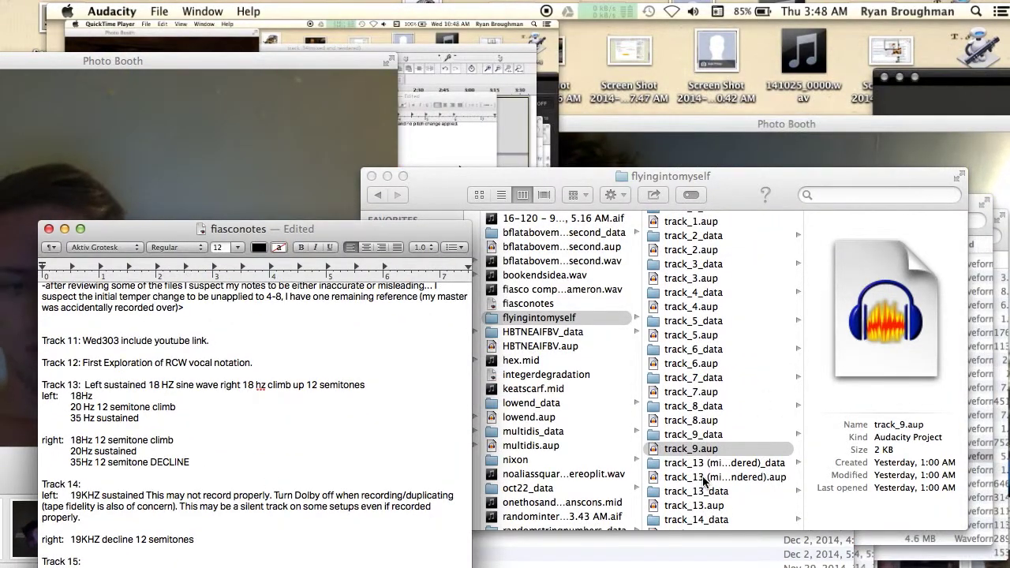
Browse to the wav folder inside flyingintomyself and open track_14.wav in VLC
scroll(704, 482, "down", 15)
left_click(673, 523)
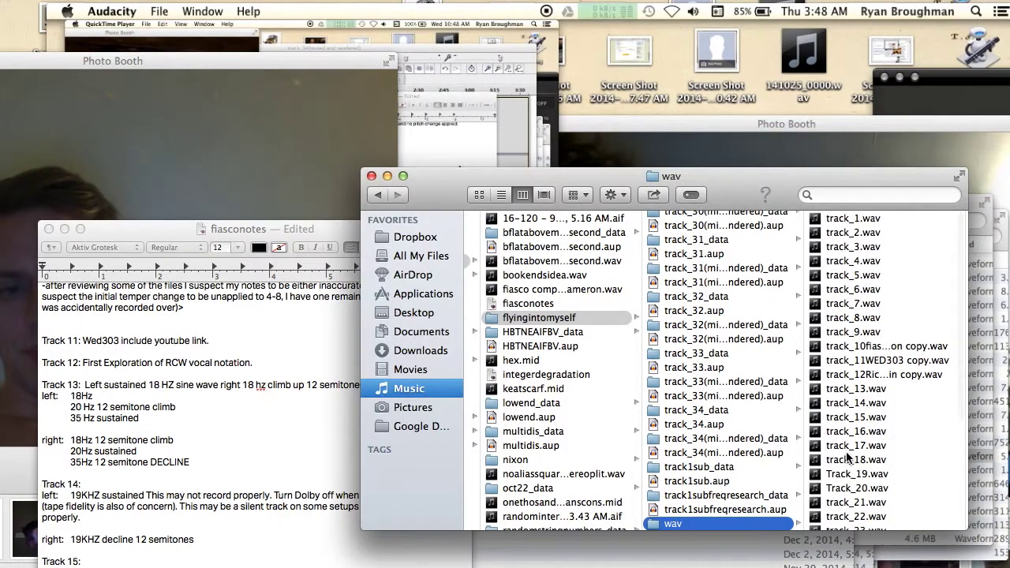
key("super+Tab")
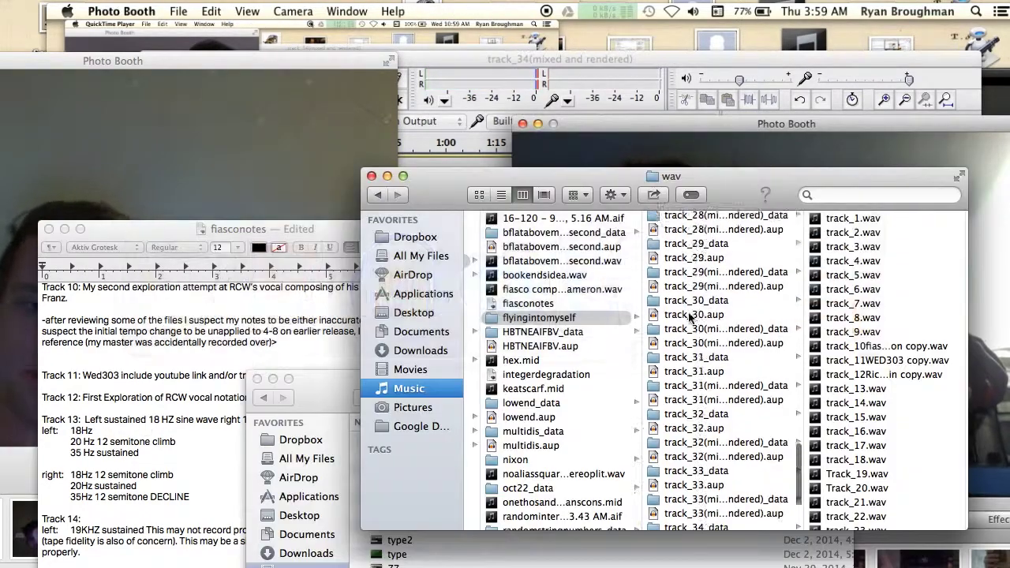
left_click(695, 389)
double_click(709, 403)
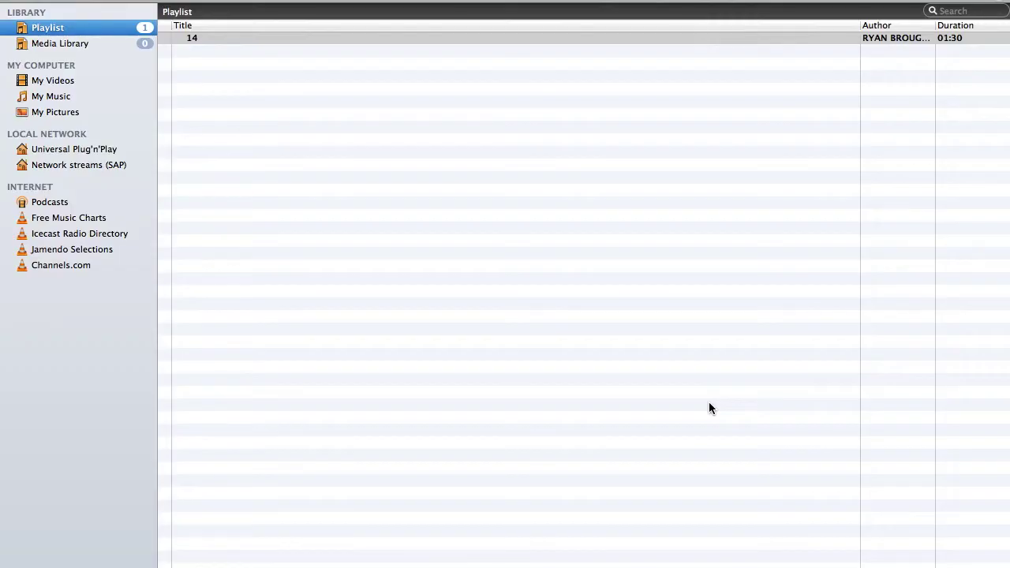
Launch Sonic Visualiser from the Applications folder and quit VLC
key("super+Tab")
left_click(427, 295)
scroll(537, 316, "down", 15)
double_click(537, 239)
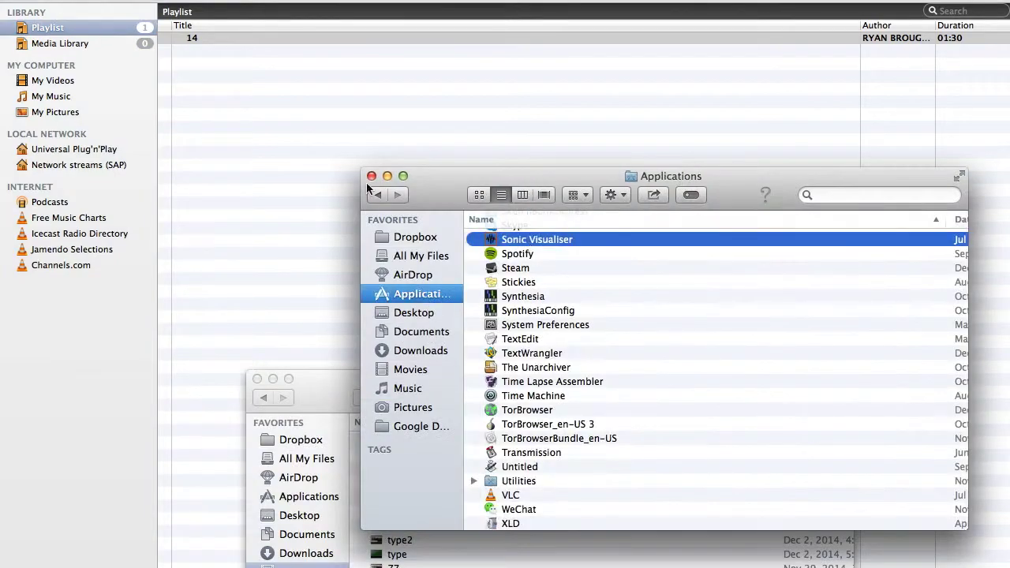
key("super+Tab")
key("super+q")
Return to the wav folder, load track_14.wav into Sonic Visualiser and play it
key("super+Tab")
left_click(378, 195)
left_click(858, 403)
key("super+Tab")
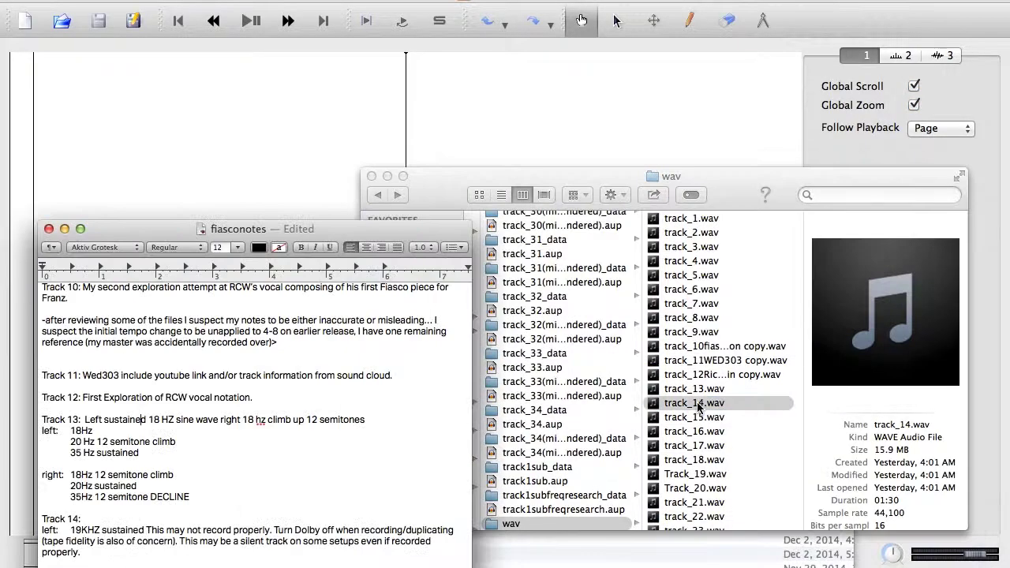
key("super+Tab")
left_click_drag(702, 403, 606, 140)
left_click(607, 145)
key("space")
left_click(227, 0)
left_click(227, 0)
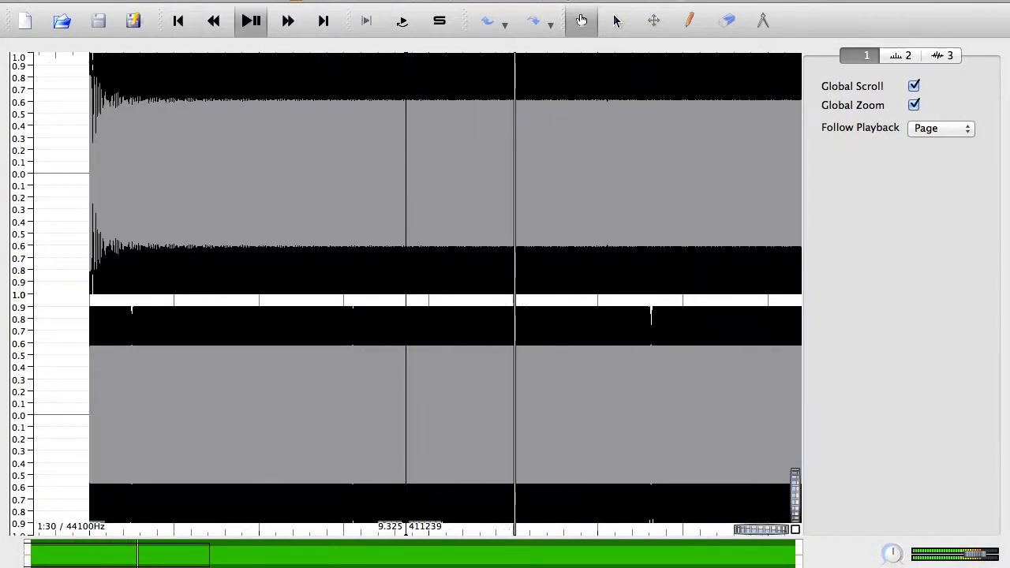
left_click(227, 0)
mouse_move(305, 0)
left_click(335, 78)
left_click(191, 0)
left_click(213, 0)
left_click(192, 0)
mouse_move(156, 0)
mouse_move(227, 0)
left_click(262, 97)
left_click(227, 0)
left_click(227, 0)
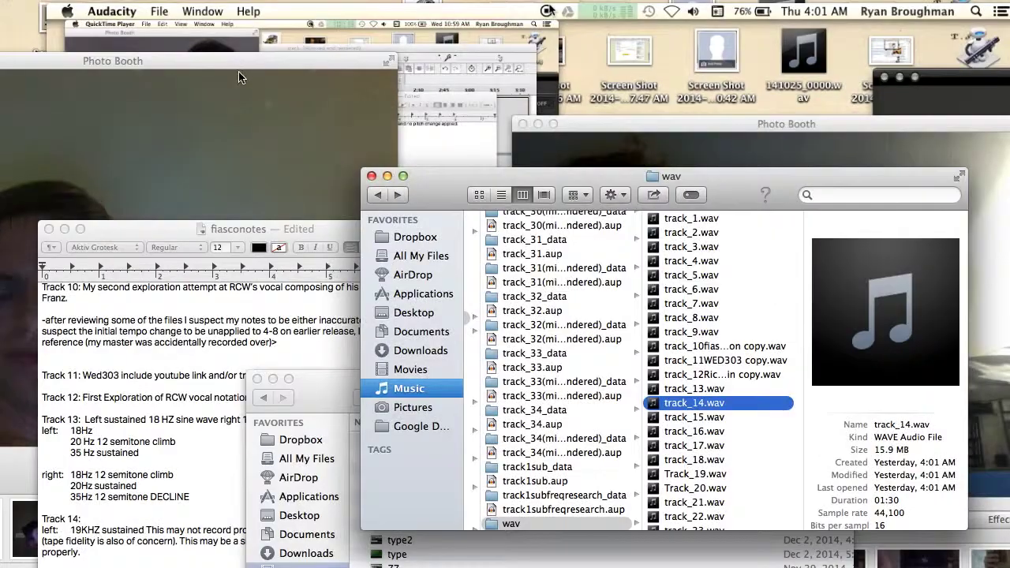
Show the Track 27 notes in fiasconotes, open track_27.wav from the wav folder and lower the system volume
scroll(685, 466, "down", 5)
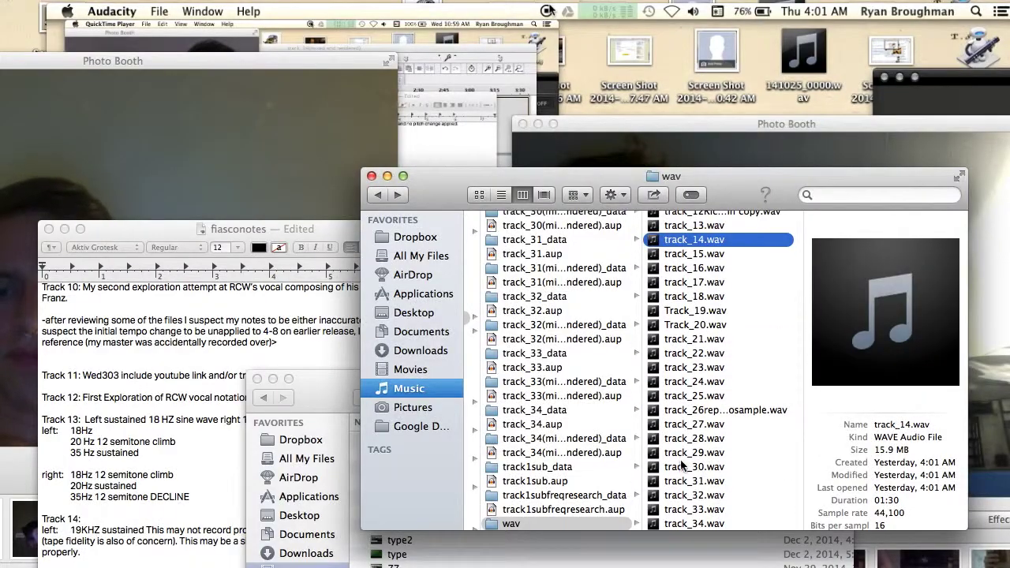
scroll(242, 341, "down", 10)
left_click(241, 340)
scroll(130, 342, "up", 5)
double_click(681, 425)
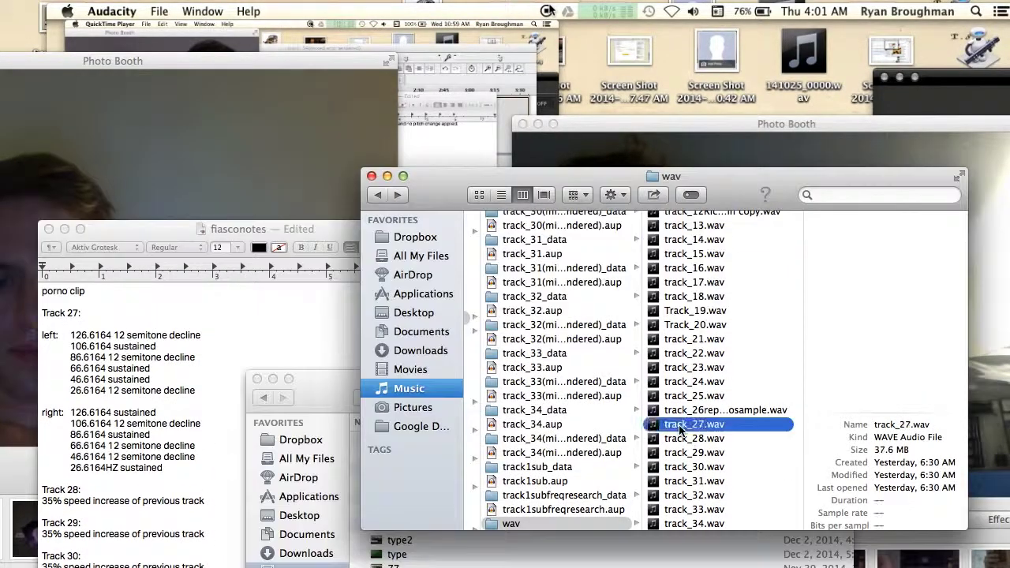
key("XF86AudioLowerVolume")
left_click(12, 0)
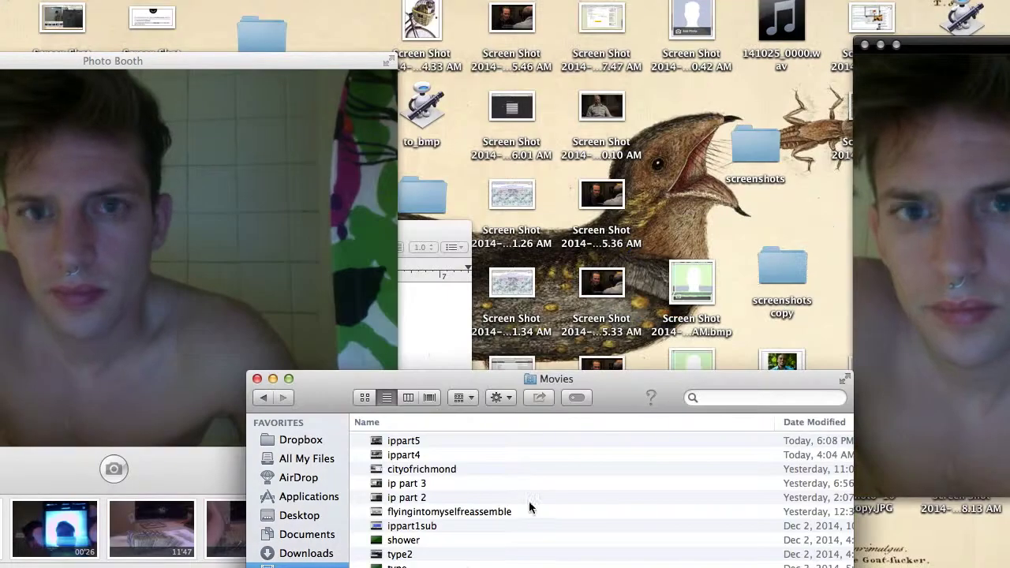
Try to duplicate the wav folder located directly in the audio folder, and check its contents in icon and column view
left_click_drag(529, 378, 607, 219)
left_click(371, 431)
left_click(471, 305)
scroll(655, 442, "down", 15)
left_click(641, 553)
key("super+d")
scroll(686, 496, "down", 3)
left_click(442, 238)
left_click(485, 238)
left_click(672, 551)
left_click(447, 242)
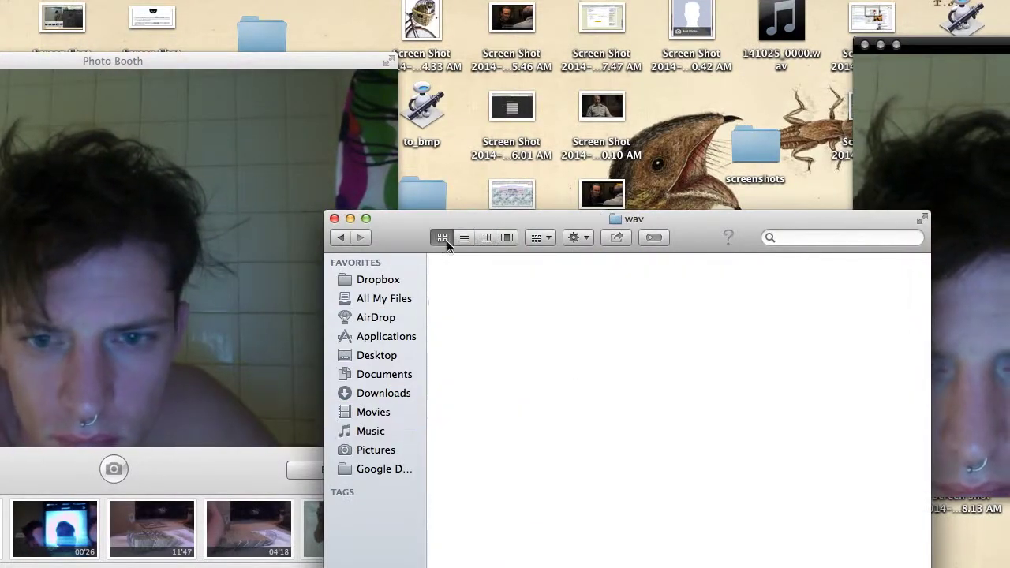
In a new Finder window, browse from Music through audio to flyingintomyself and duplicate its wav folder
left_click(829, 556)
left_click(239, 114)
key("super+n")
left_click(426, 387)
left_click(513, 260)
scroll(667, 320, "down", 10)
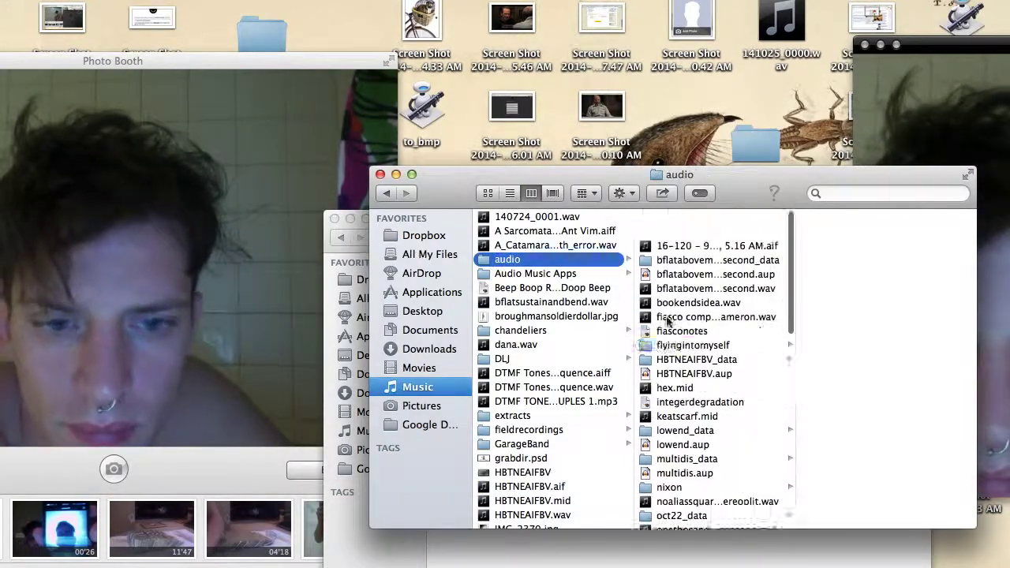
scroll(669, 321, "up", 10)
left_click(695, 316)
scroll(837, 379, "down", 15)
left_click(831, 522)
key("super+d")
Delete the unneeded duplicate of the wav folder from the audio folder
left_click(351, 227)
left_click(629, 563)
key("super+BackSpace")
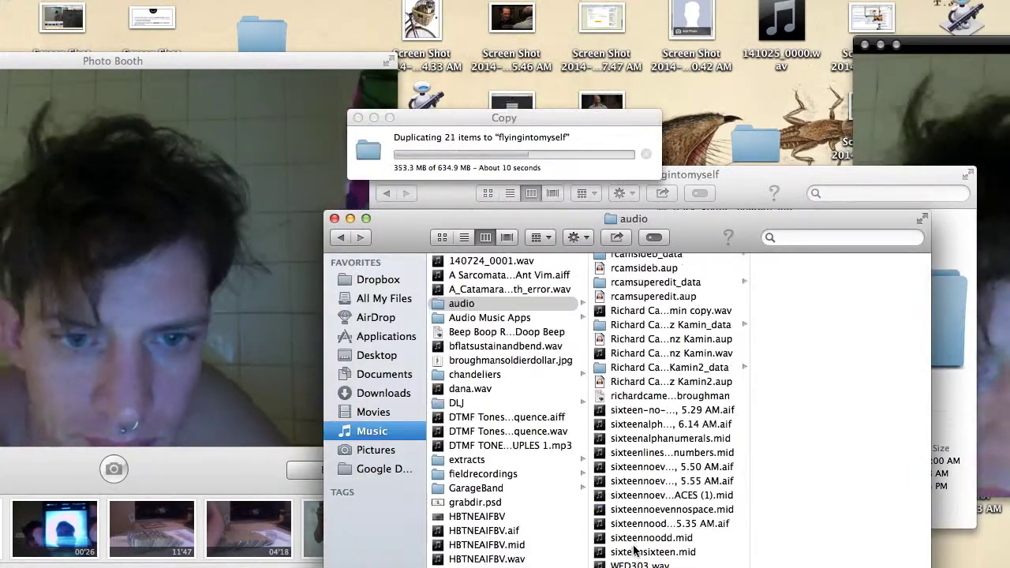
left_click(830, 555)
key("super+w")
Open track_4.wav from the wav copy folder inside flyingintomyself with Audacity
scroll(642, 364, "up", 10)
left_click(642, 363)
scroll(828, 367, "down", 15)
left_click(797, 563)
left_click(813, 304)
right_click(677, 304)
mouse_move(730, 309)
left_click(915, 337)
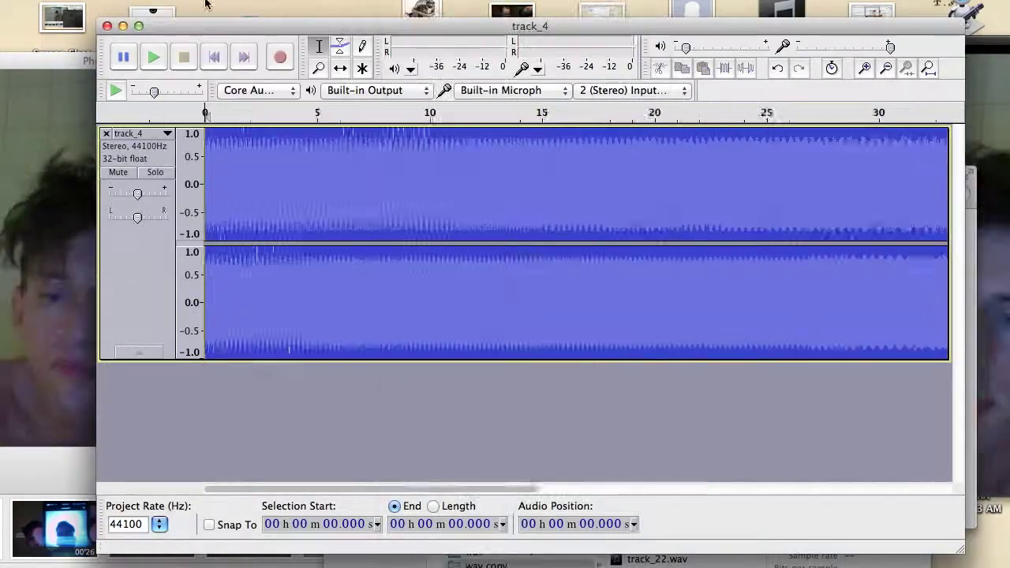
Play track_4 with its waveform magnified and adjust the volume
key("super+1")
key("super+1")
key("super+1")
key("space")
key("XF86AudioLowerVolume")
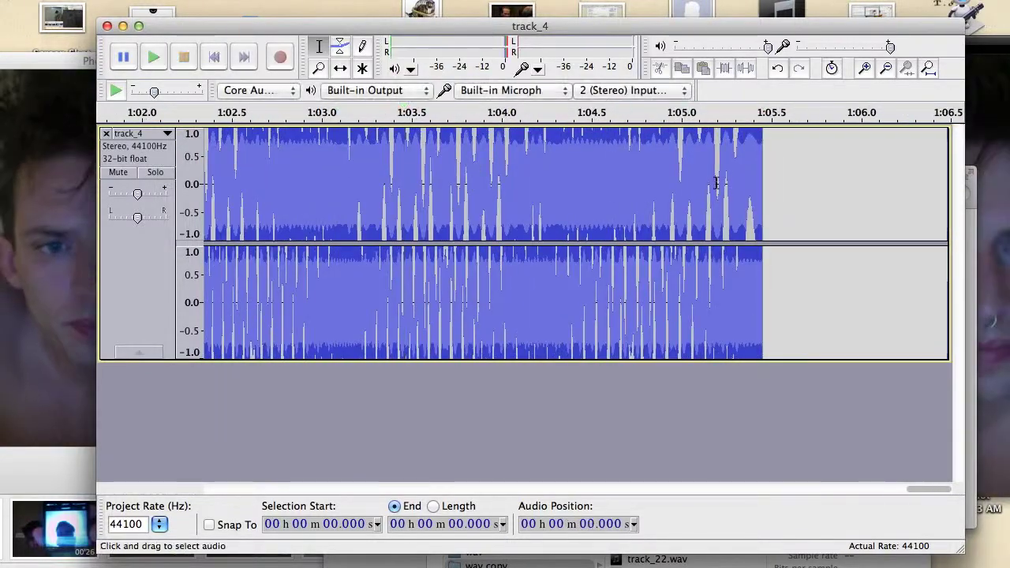
Try a plain Fade Out and an Adjustable Fade on the end of track_4, from 1:05.209 onward
left_click(404, 1)
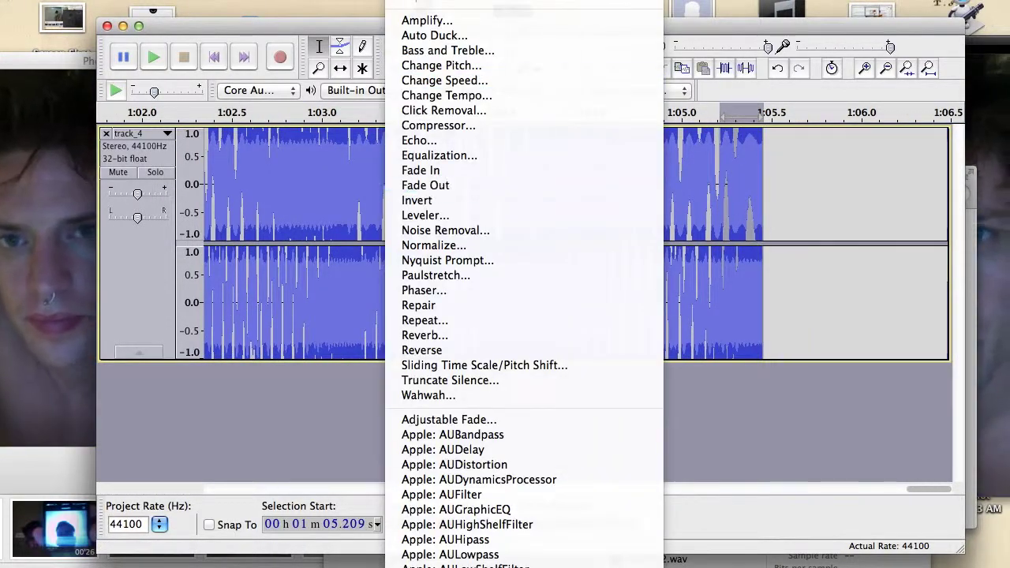
left_click(426, 182)
key("super+z")
left_click(404, 1)
scroll(521, 492, "down", 5)
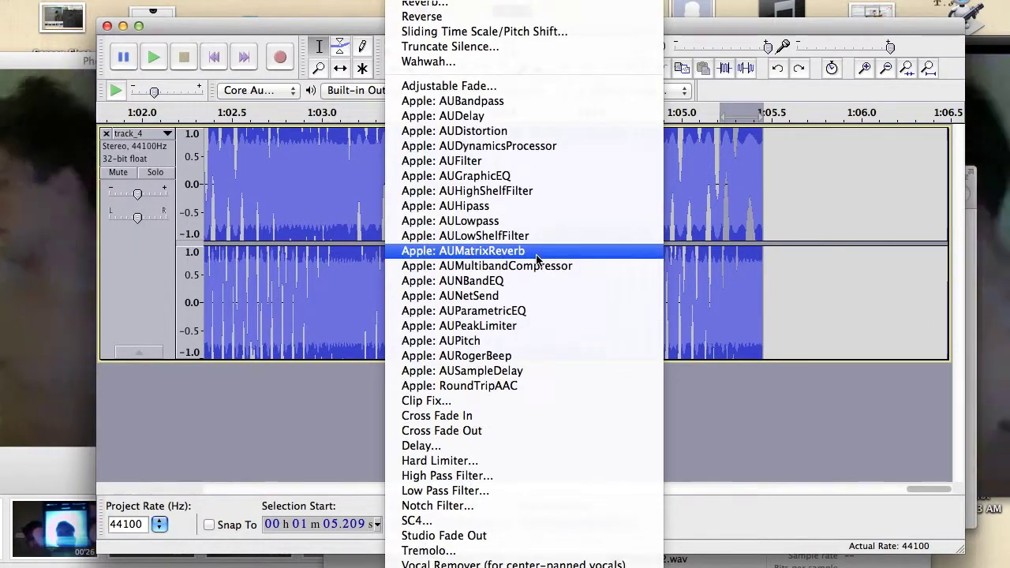
left_click(450, 86)
left_click(640, 375)
left_click(146, 1)
left_click(165, 0)
Apply Studio Fade Out to the end of track_4, from 1:05.209 onward
left_click(404, 1)
scroll(516, 509, "down", 5)
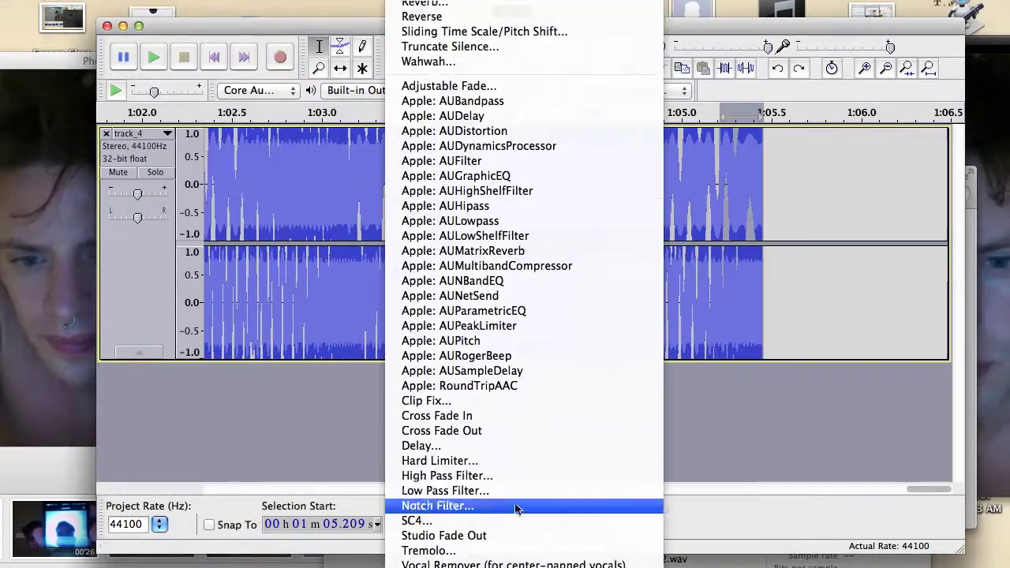
left_click(509, 536)
left_click(347, 203)
Audition track_4 at a lower output volume and apply a short fade in at its start
key("space")
key("XF86AudioLowerVolume")
key("XF86AudioLowerVolume")
key("XF86AudioLowerVolume")
key("XF86AudioLowerVolume")
key("XF86AudioLowerVolume")
key("XF86AudioLowerVolume")
key("XF86AudioLowerVolume")
key("XF86AudioLowerVolume")
key("XF86AudioLowerVolume")
left_click(214, 57)
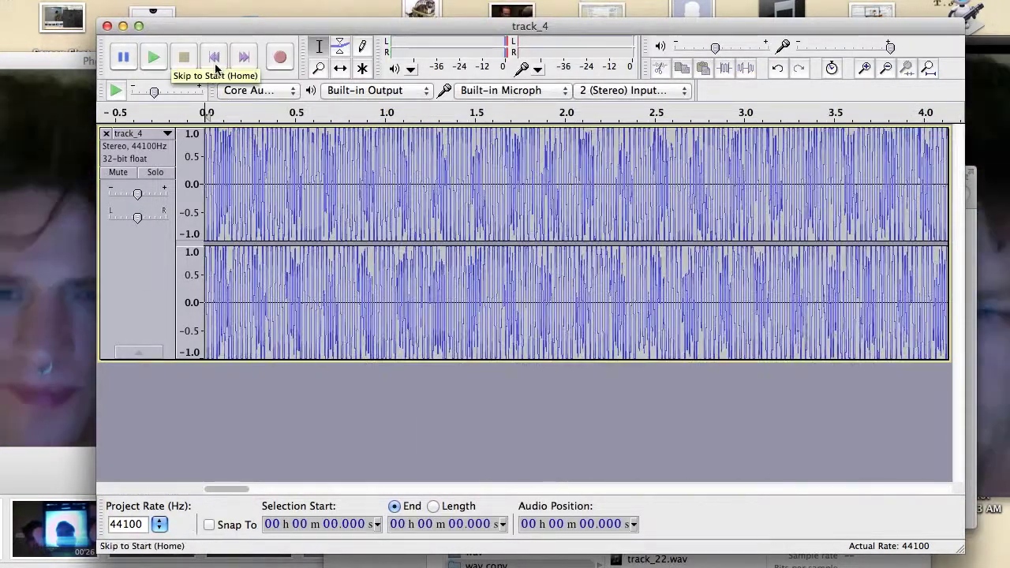
Switch to fiasconotes and add under Track 4 that minor fades were applied at the beginning and end
key("super+Tab")
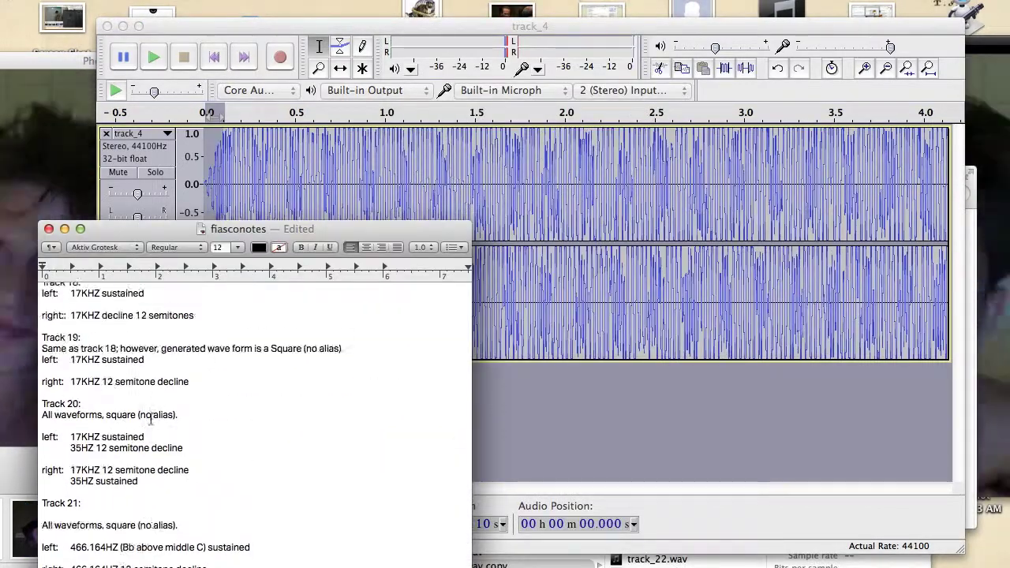
scroll(158, 427, "up", 15)
type("end.")
Try to export the whole of track_4 as an audio file
left_click(307, 30)
left_click(261, 182)
left_click(118, 1)
key("super+a")
key("super+shift+e")
left_click(762, 352)
left_click(434, 184)
left_click(516, 119)
left_click(458, 134)
double_click(442, 171)
left_click(763, 353)
left_click(653, 186)
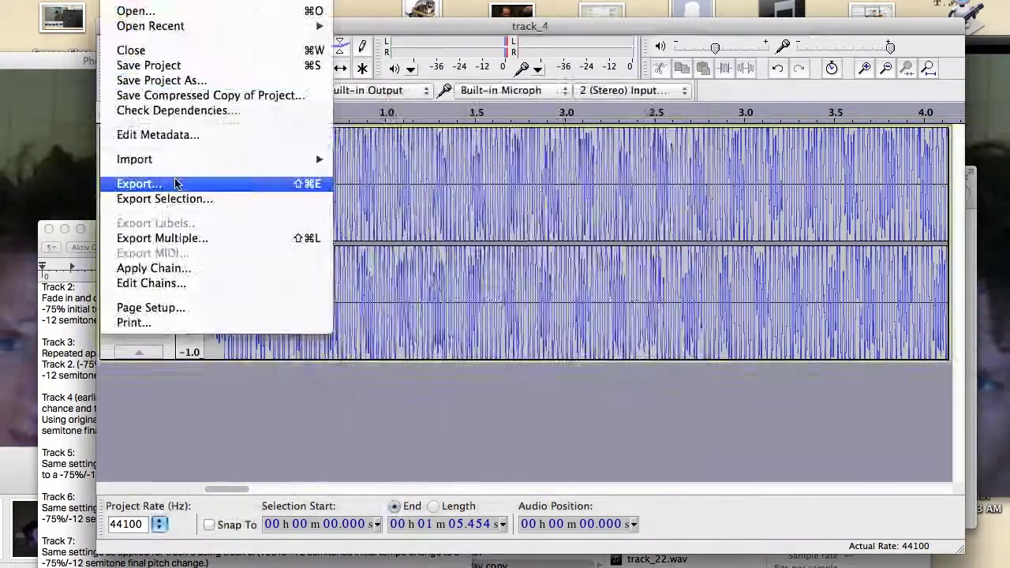
Export track_4 to the wav copy folder as track_4f.wav, adding a short-fade remark to its metadata comments
left_click(176, 183)
double_click(422, 170)
key("Return")
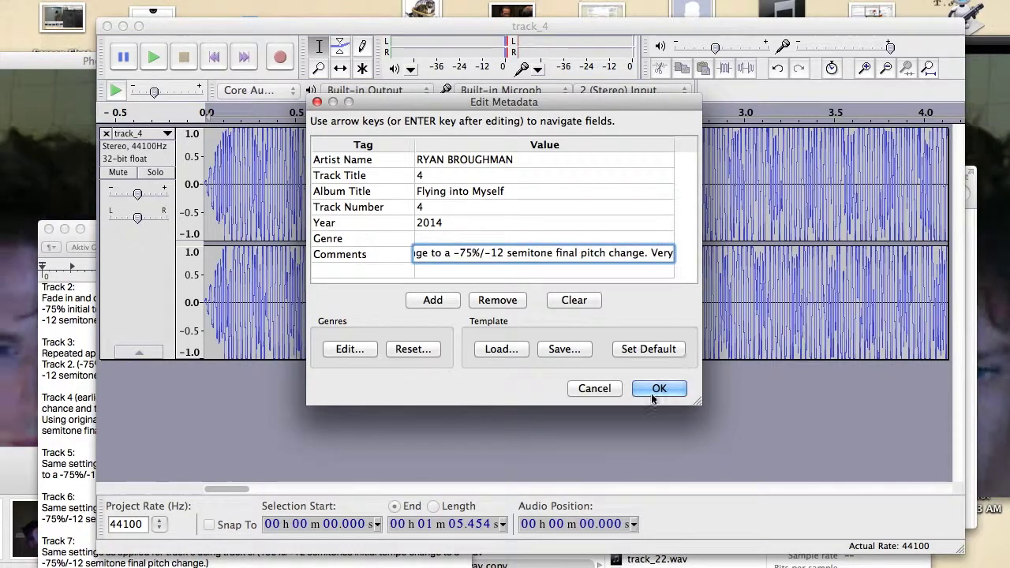
left_click(660, 388)
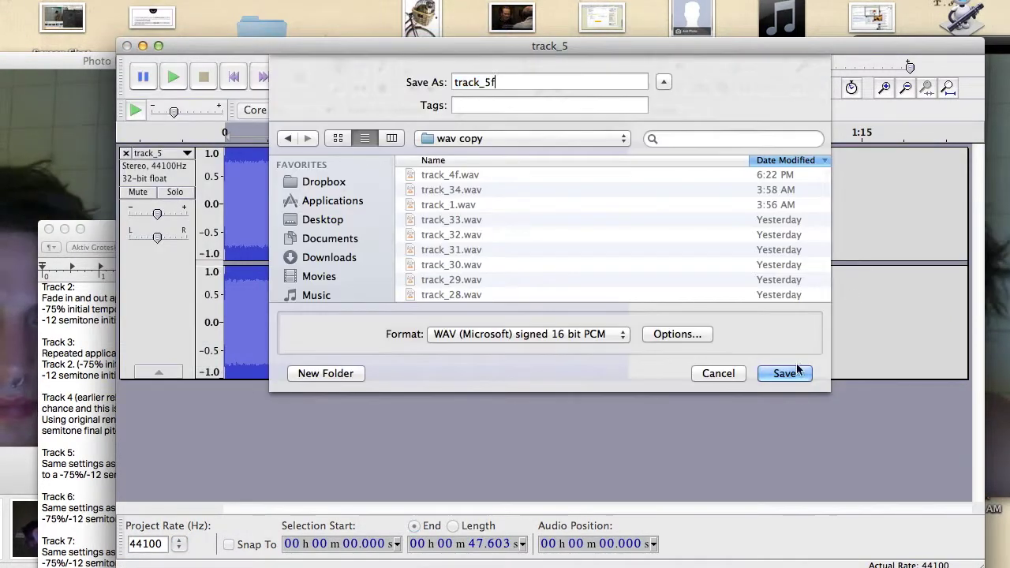
Export track_5 to the wav copy folder as track_5f.wav, adding a short-fade remark to its metadata comments
left_click(784, 373)
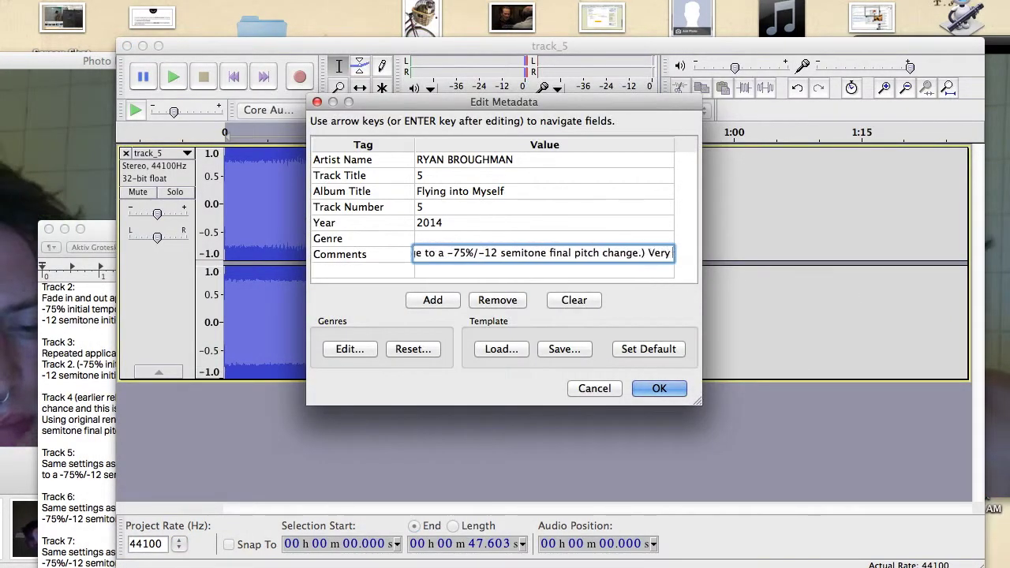
left_click(659, 388)
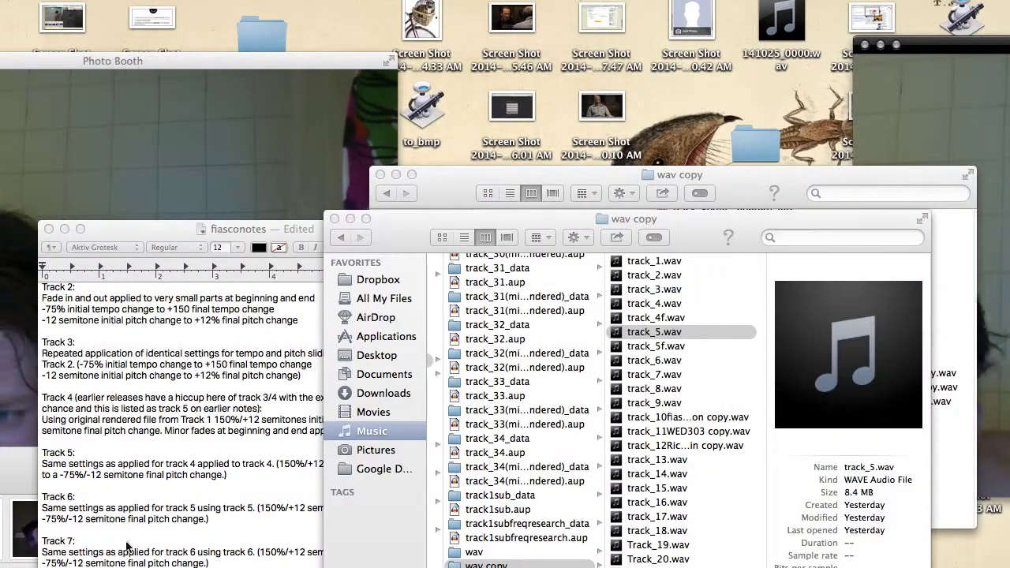
Apply short fades to the start and end of track_6.wav and export it to the wav copy folder as track_6f.wav
right_click(789, 350)
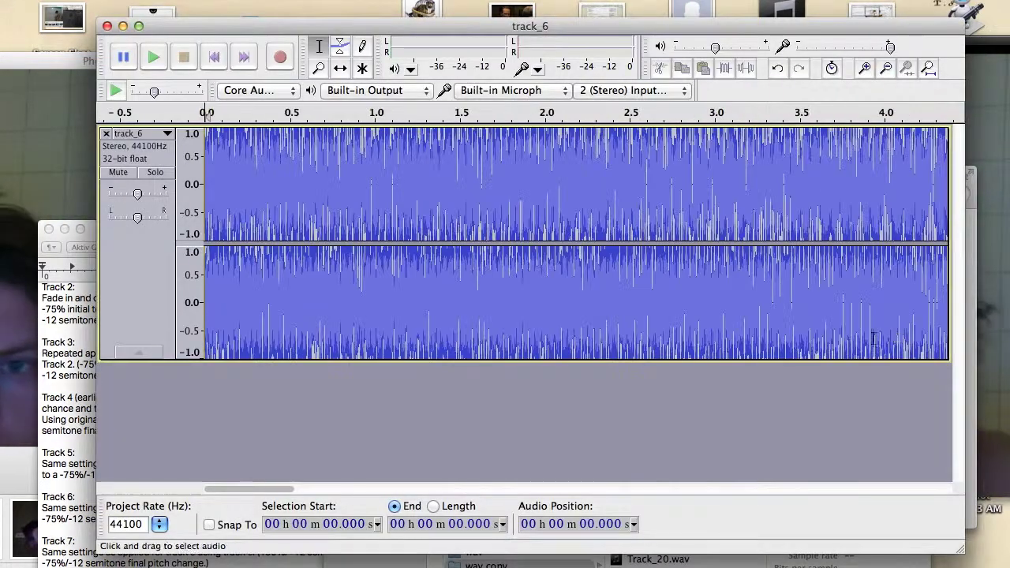
left_click(224, 134)
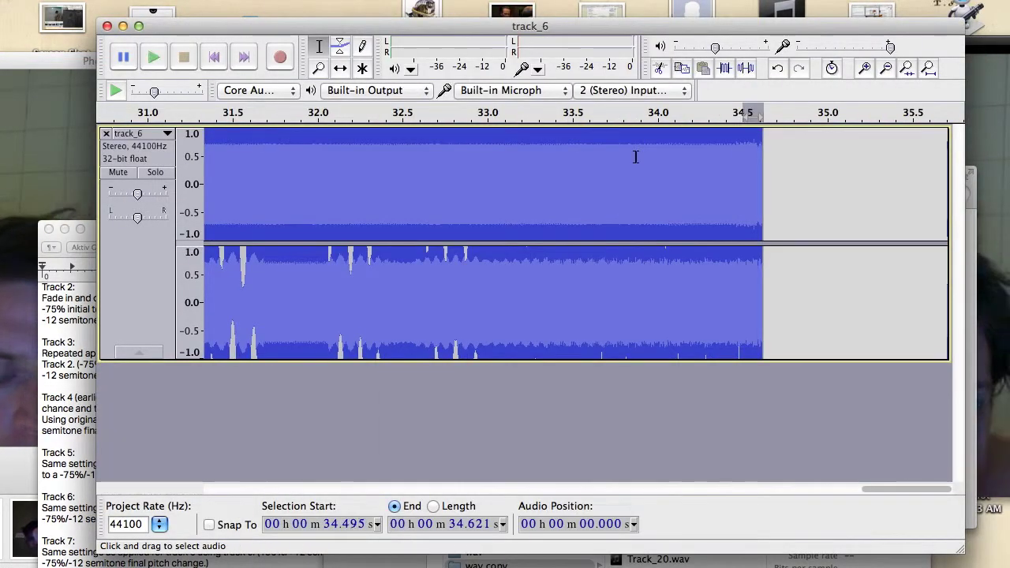
key("super+a")
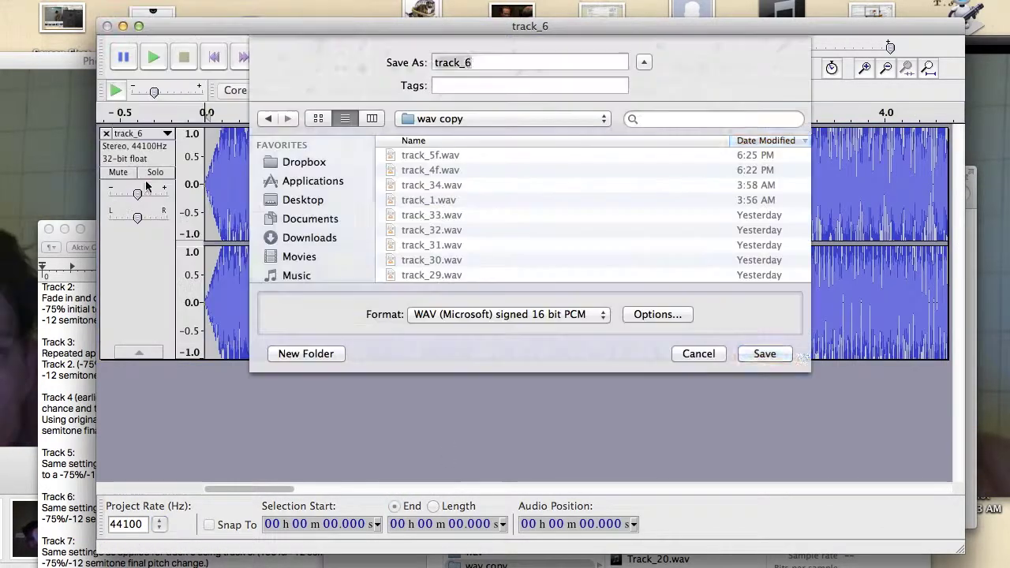
key("Return")
key("Return")
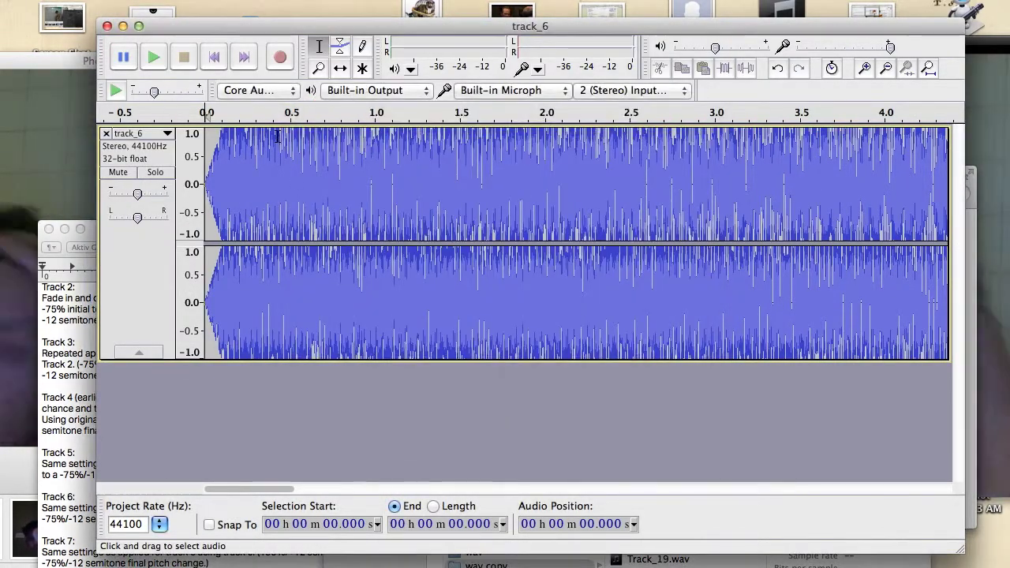
key("super+w")
left_click(446, 175)
Append "Very short fade in and out applied." to the Track 5 and Track 6 entries in fiasconotes
left_click(228, 476)
type("Very short fade in and out applied.")
left_click(210, 522)
type("Very short fade in and out applied.")
scroll(237, 489, "down", 3)
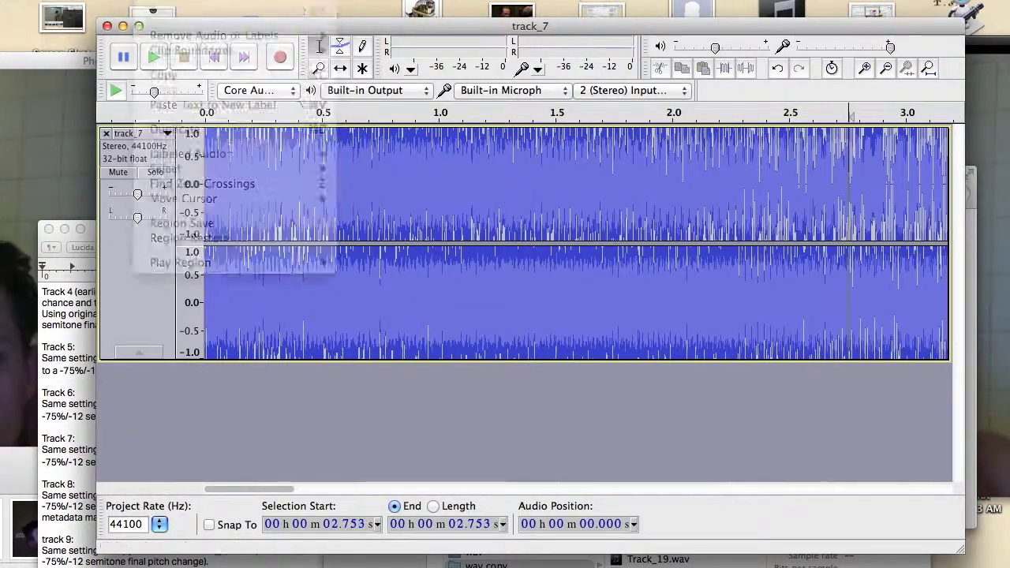
Fade in about the first 0.1 s of track_7 and fade out about its last 0.1 s
left_click_drag(231, 139, 202, 140)
left_click(397, 1)
left_click(456, 170)
left_click(244, 56)
left_click_drag(763, 189, 745, 189)
left_click(397, 2)
left_click(457, 184)
Export the whole of track_7 as track_7f.wav with the copied fade remark in its metadata comments
key("super+a")
key("super+shift+e")
type("f")
left_click(757, 357)
key("super+v")
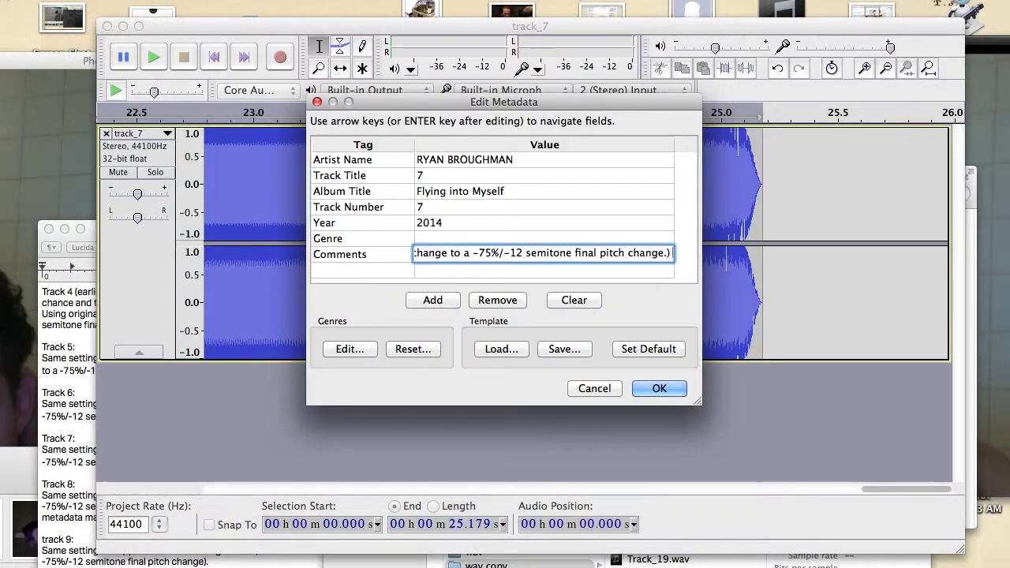
key("Return")
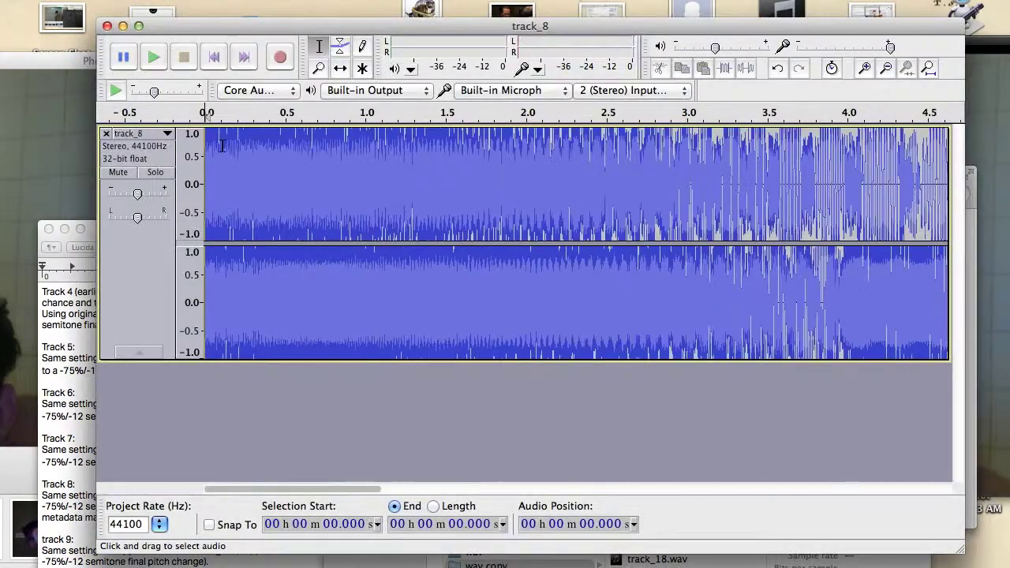
Fade in about the first 0.1 s of track_8 and fade out the very end of the track
left_click_drag(222, 145, 202, 145)
left_click(397, 1)
left_click(455, 171)
left_click(244, 57)
left_click_drag(764, 198, 745, 197)
left_click(397, 2)
left_click(425, 185)
Export the whole of track_8 to the wav copy folder as a 16-bit PCM WAV, up to its metadata
left_click(212, 57)
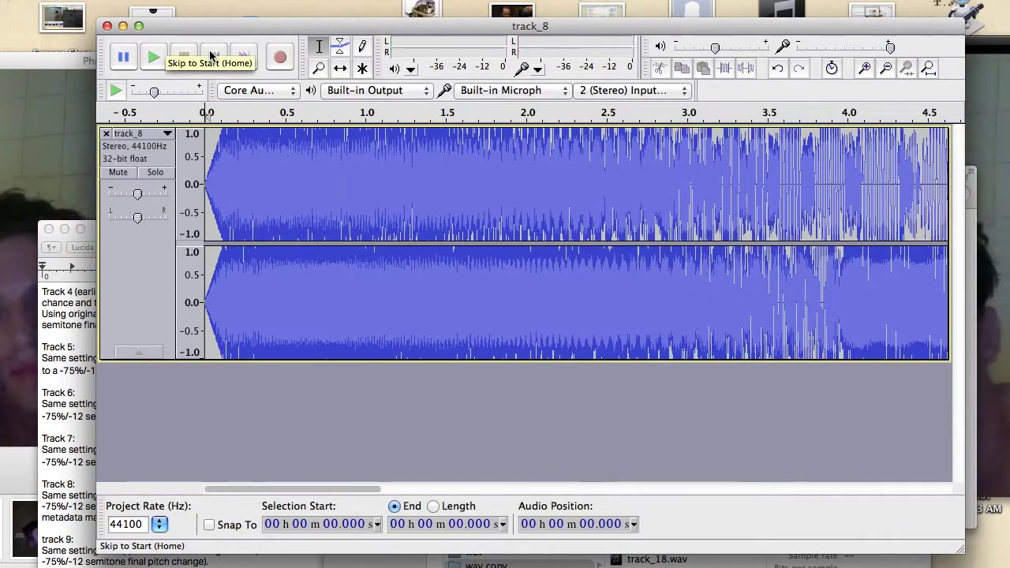
key("super+a")
key("super+shift+e")
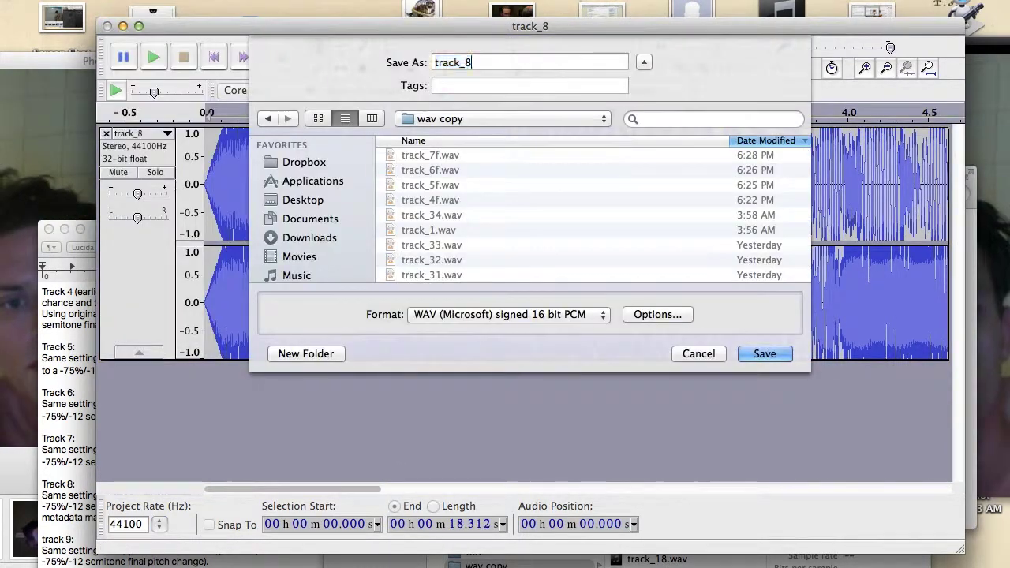
left_click(765, 354)
In fiasconotes, search for "meta" and replace the metadata remark under Track 8 with "Very short fade in and out applied."
left_click(70, 454)
scroll(197, 472, "down", 3)
key("super+f")
type("meta")
left_click(150, 462)
key("BackSpace")
key("BackSpace")
key("BackSpace")
key("BackSpace")
key("BackSpace")
key("BackSpace")
key("BackSpace")
key("BackSpace")
key("BackSpace")
key("BackSpace")
key("BackSpace")
key("BackSpace")
key("BackSpace")
key("BackSpace")
key("BackSpace")
key("BackSpace")
key("BackSpace")
key("BackSpace")
key("BackSpace")
key("BackSpace")
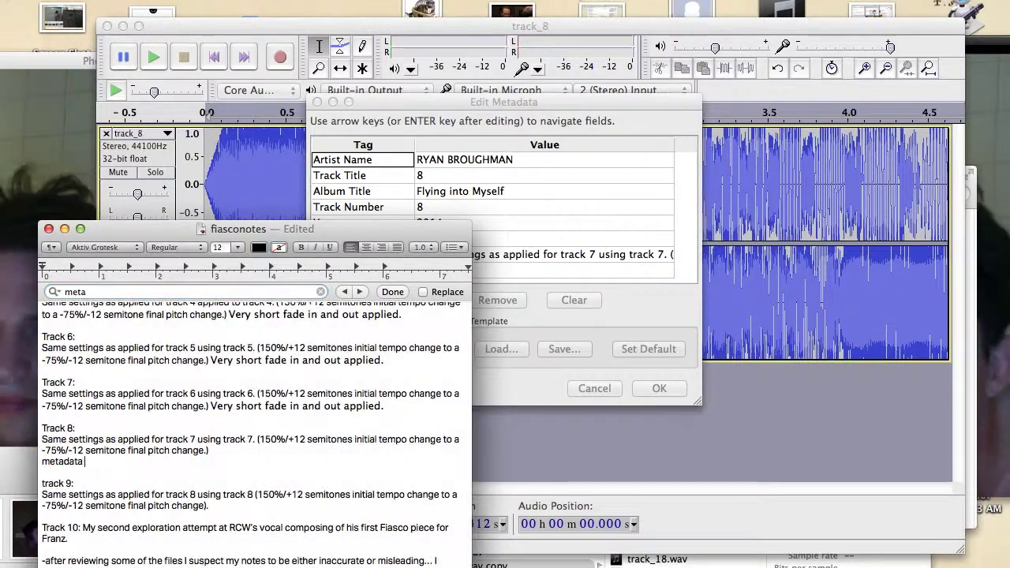
type("Very short fade in and out applied.")
Update the comments in track_8's metadata and complete its export
left_click(600, 257)
key("Return")
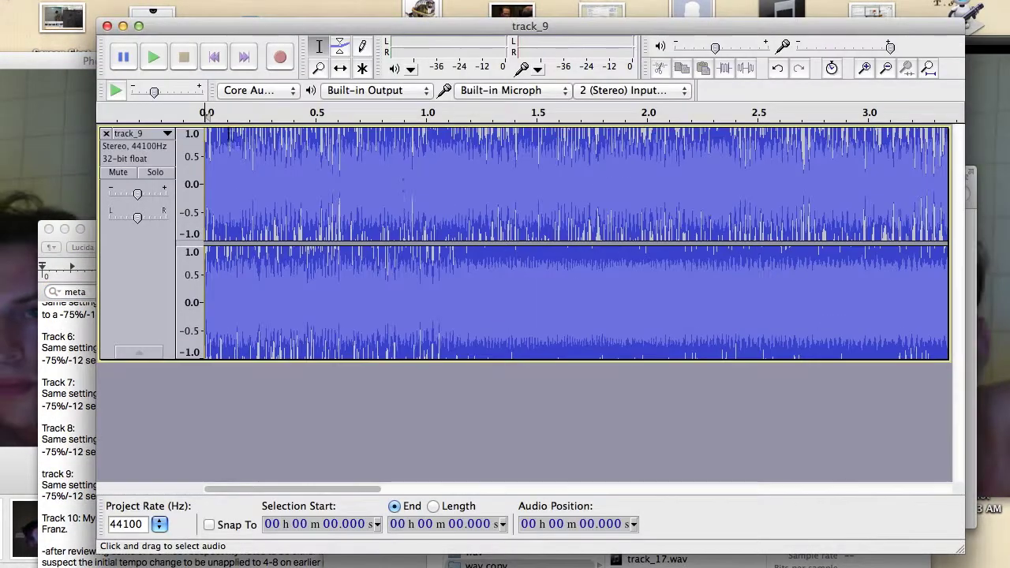
Fade in about the first 0.1 s of track_9 and apply a short fade out at its end
left_click_drag(229, 134, 205, 135)
left_click(404, 1)
left_click(422, 171)
key("End")
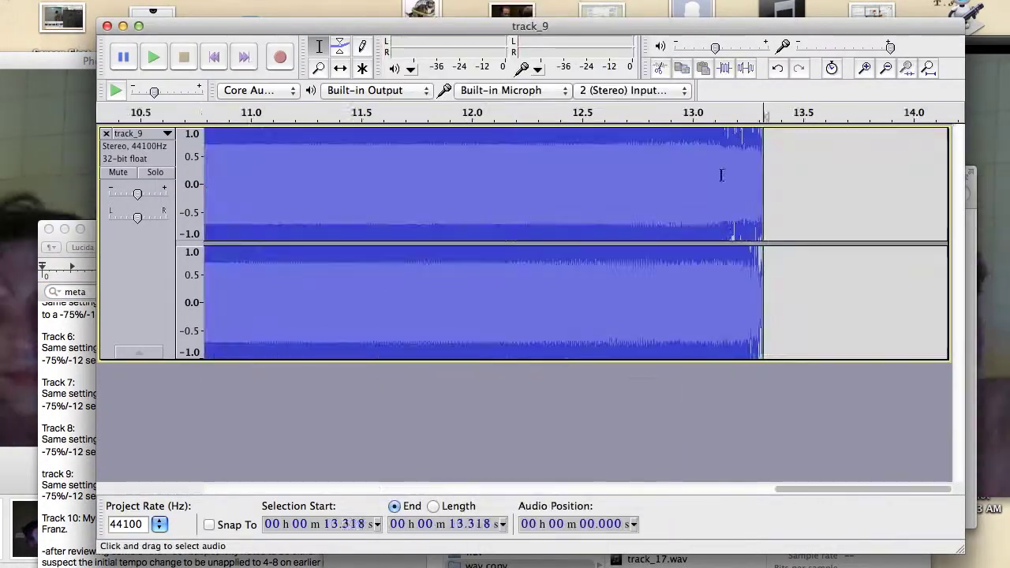
left_click(404, 0)
left_click(500, 534)
Export the whole of track_9 with its metadata and close its project window
key("Home")
key("super+a")
left_click(292, 0)
mouse_move(112, 0)
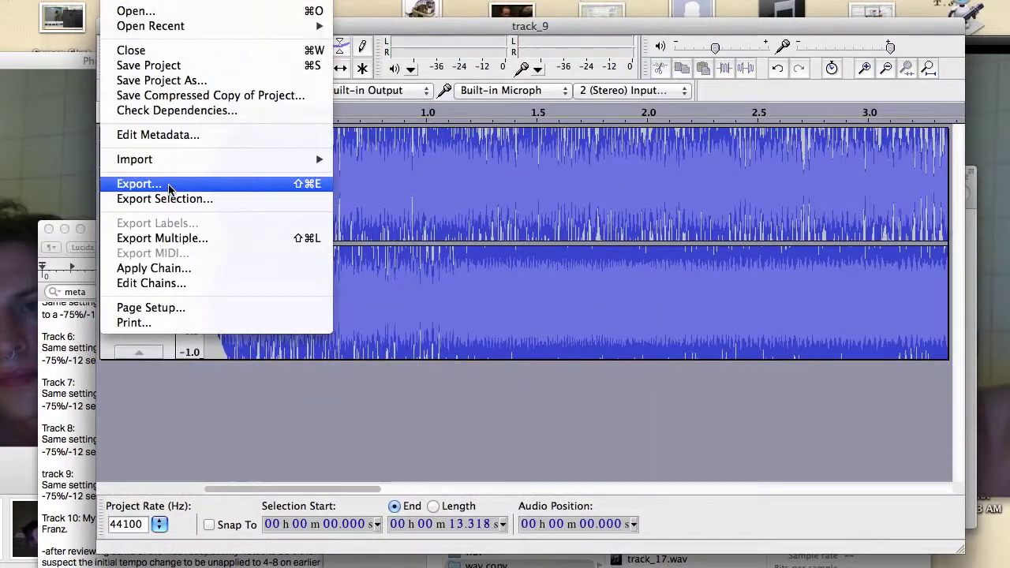
left_click(165, 186)
left_click(759, 354)
left_click(667, 388)
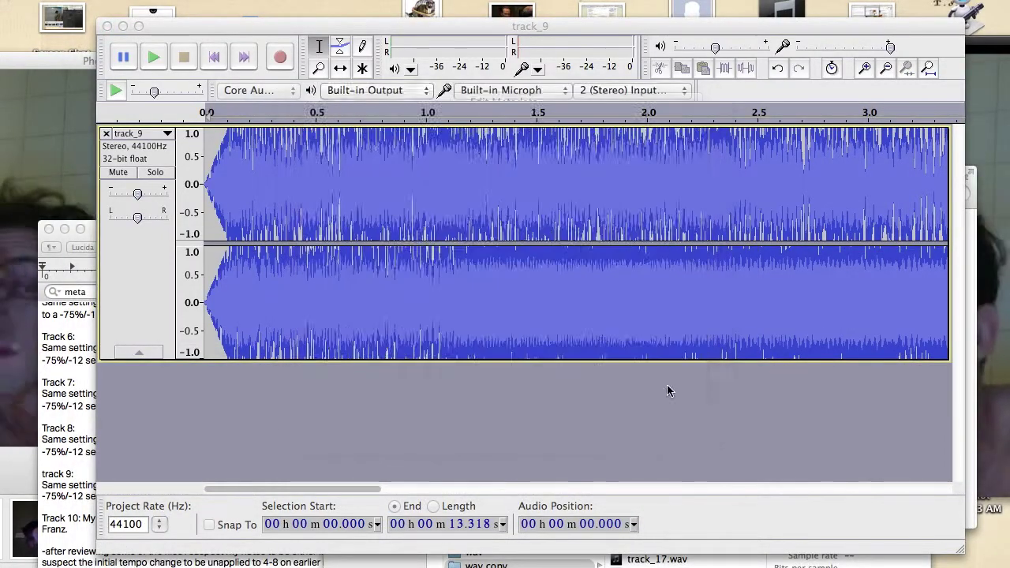
left_click(108, 27)
left_click(435, 176)
Open track_13.wav from the wav copy folder with Audacity
left_click(675, 475)
scroll(673, 480, "down", 1)
right_click(673, 498)
mouse_move(714, 294)
left_click(895, 338)
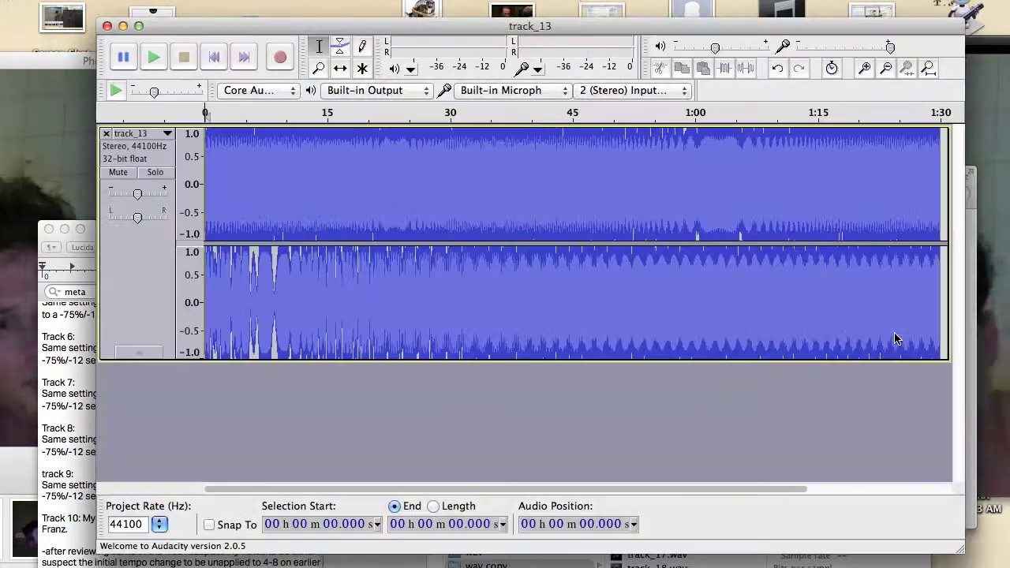
Audition track_13 and apply a fade in to its first 0.102 s
key("super+1")
key("super+1")
key("space")
key("XF86AudioLowerVolume")
key("space")
key("super+1")
key("super+1")
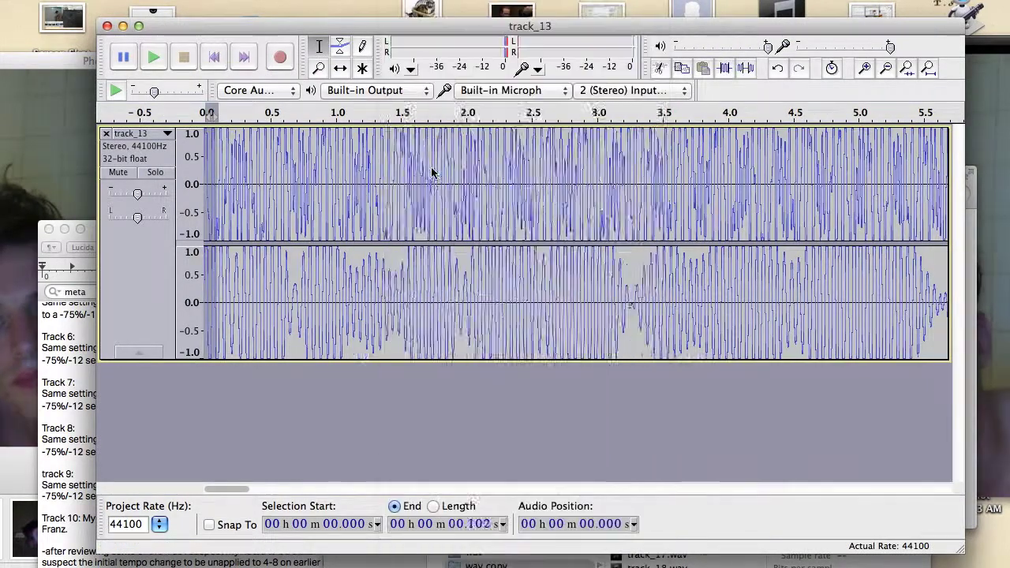
key("End")
left_click(413, 179)
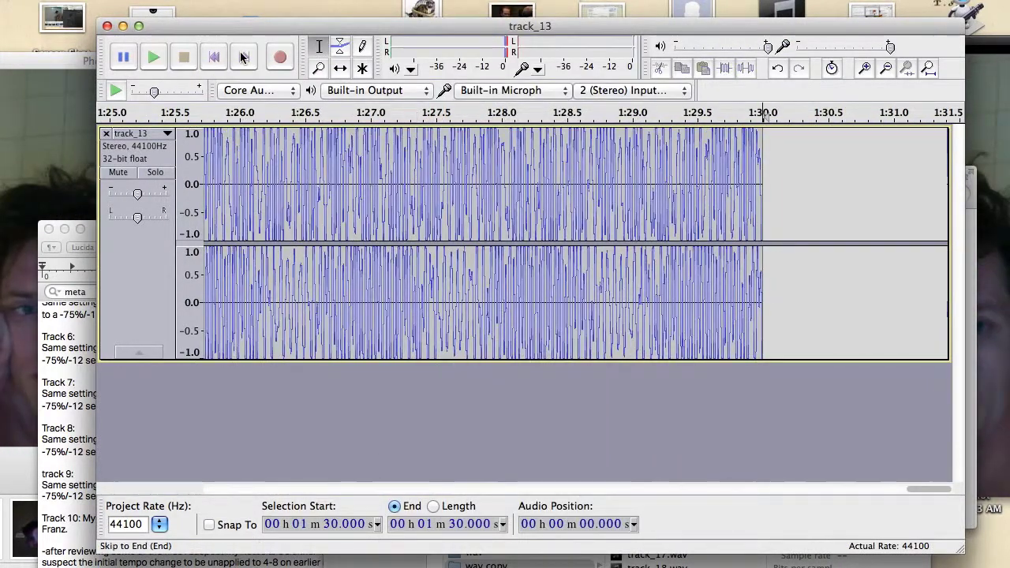
In fiasconotes, extend the Track 4 fade remark with the approximate fade length of 1/8th of a second
key("super+Tab")
scroll(250, 384, "up", 3)
scroll(249, 384, "down", 1)
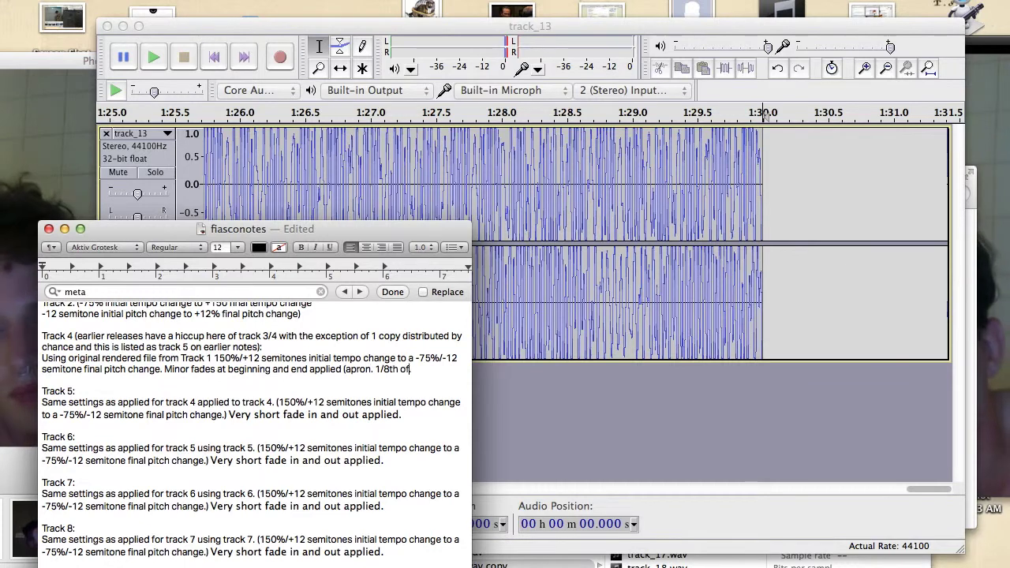
Delete the sine wave description that follows the Track 13 heading in the notes
scroll(205, 440, "down", 10)
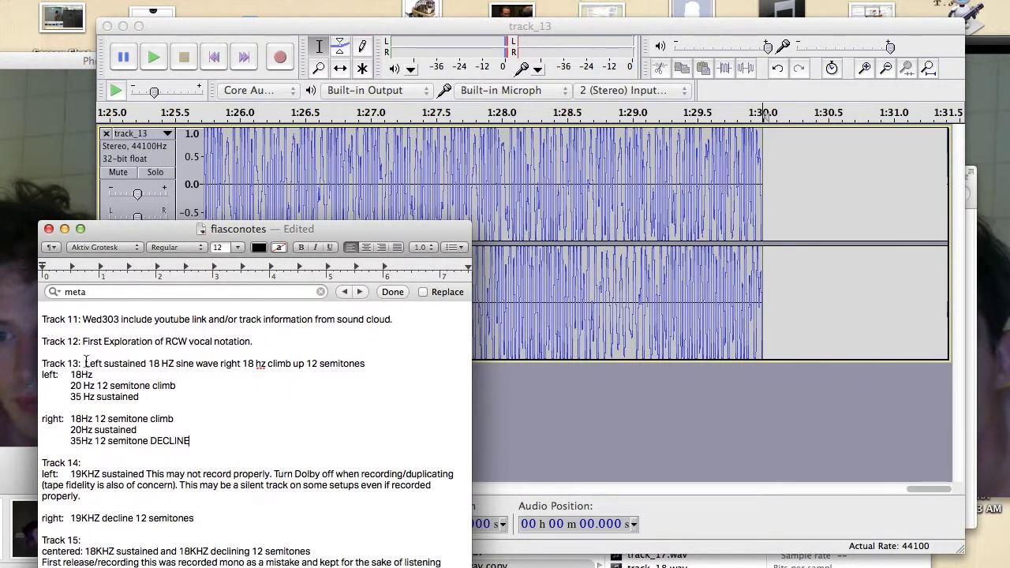
left_click(426, 422)
scroll(425, 429, "down", 2)
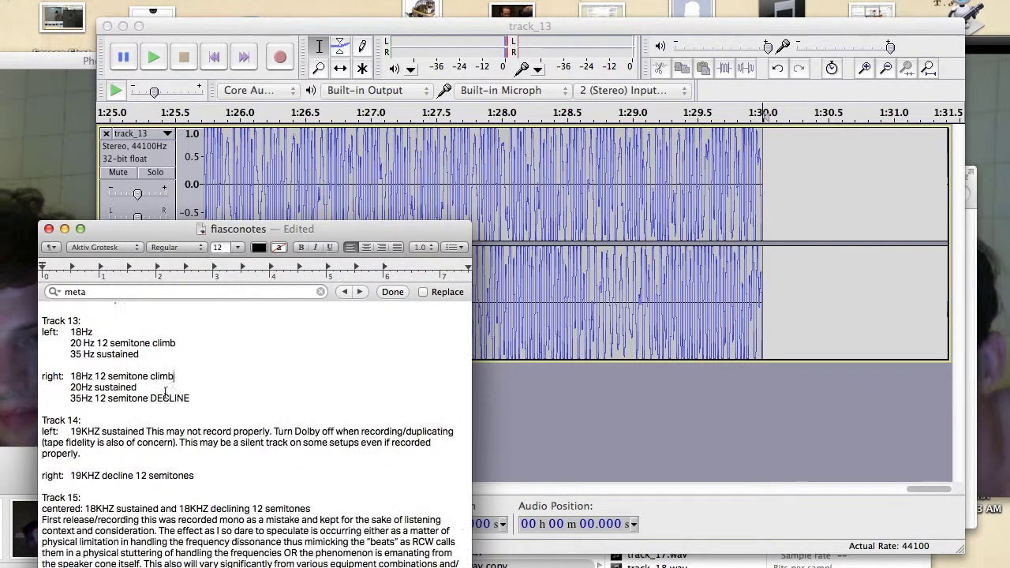
Add the line "1/8th second fade in 1/2 second fade out" at the end of the Track 13 entry
left_click(203, 399)
key("Return")
type("1/")
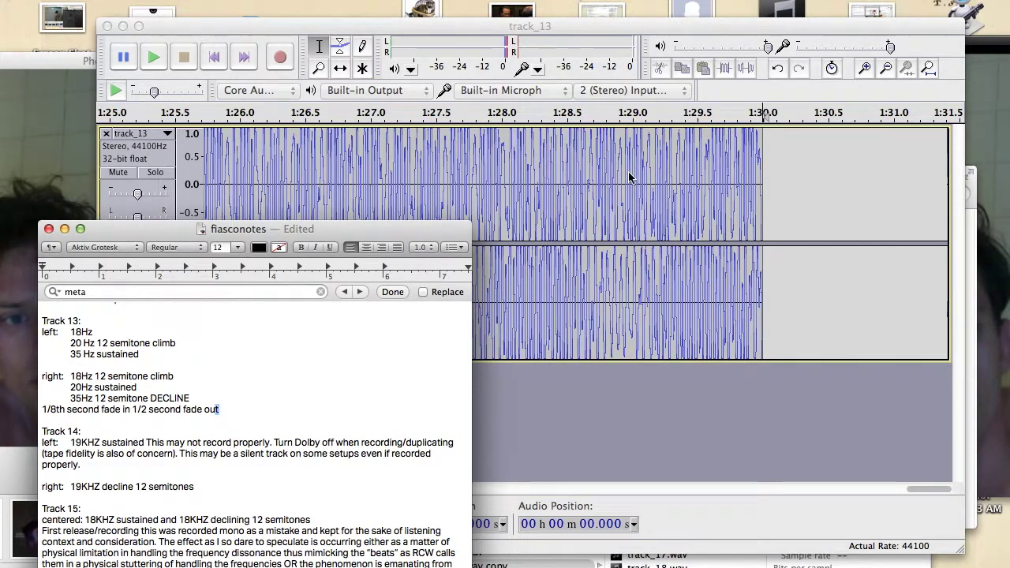
Apply a fade out to the last 0.5 s of track_13 and audition its ending
key("super+Tab")
key("shift+Left")
key("shift+Left")
key("shift+Left")
key("shift+Left")
key("shift+Left")
key("shift+Left")
key("shift+Left")
key("shift+Left")
left_click(401, 2)
left_click(476, 536)
left_click(307, 209)
key("space")
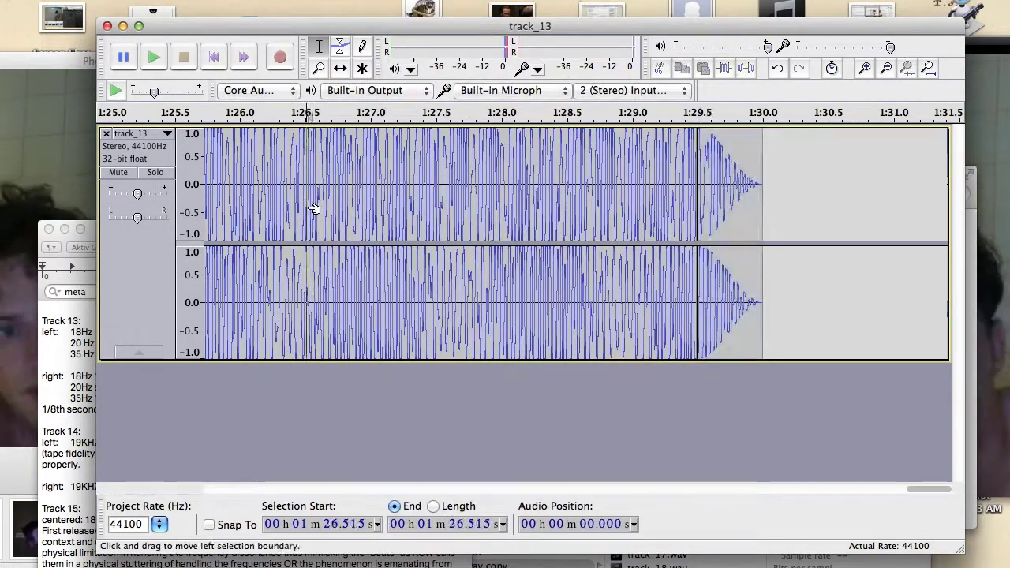
Copy the Track 13 fade line from the notes and export the whole of track_13 as track_13f.wav with its track metadata
key("super+a")
key("Home")
left_click(127, 2)
left_click(142, 185)
left_click(69, 411)
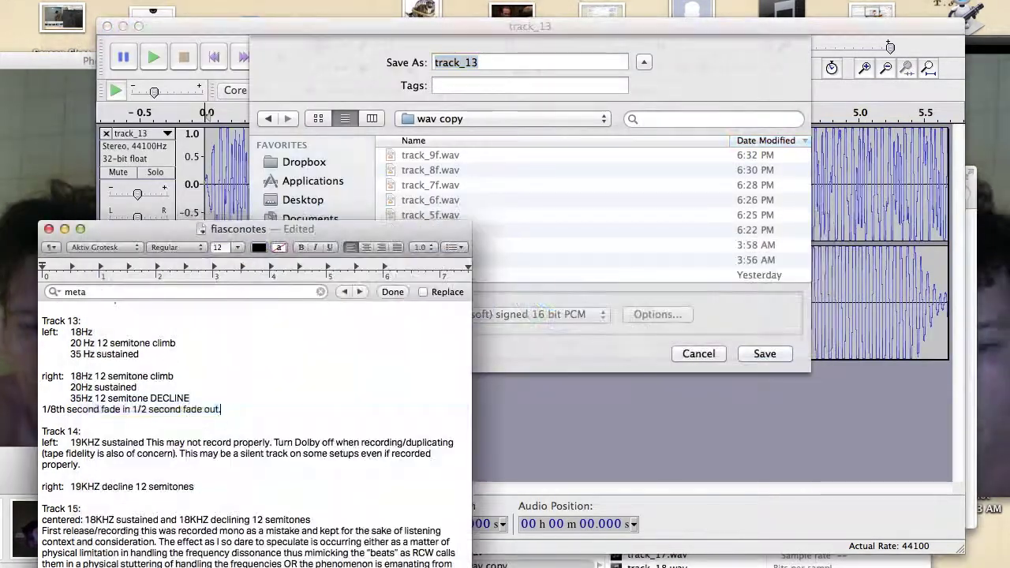
left_click_drag(230, 411, 43, 411)
left_click(718, 97)
type("F")
key("Return")
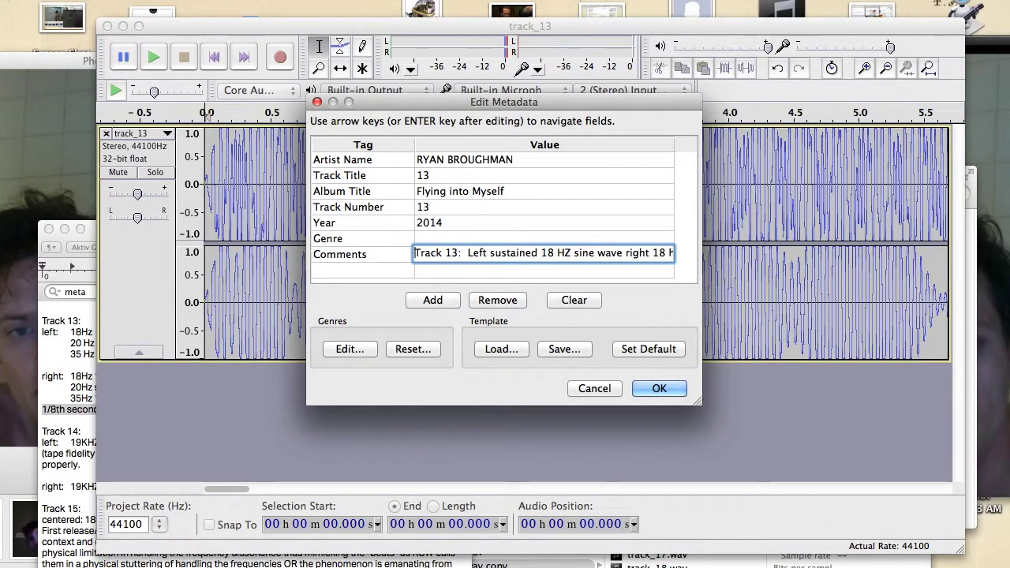
left_click(660, 389)
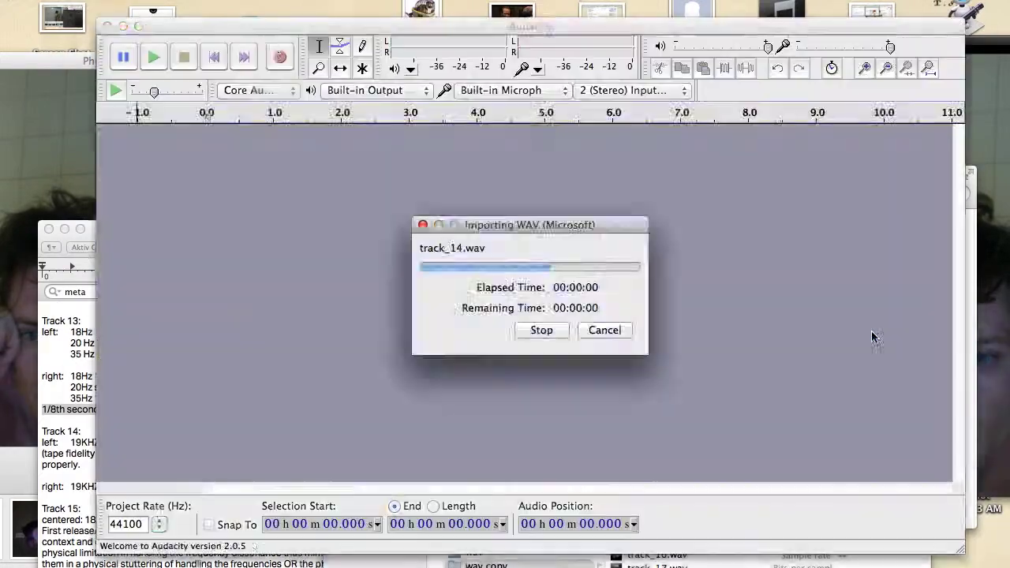
Export track_14 as track_14f.wav with "1/8th a second fades in and out applied." in its comments, and add that remark to the Track 14 notes
left_click(691, 166)
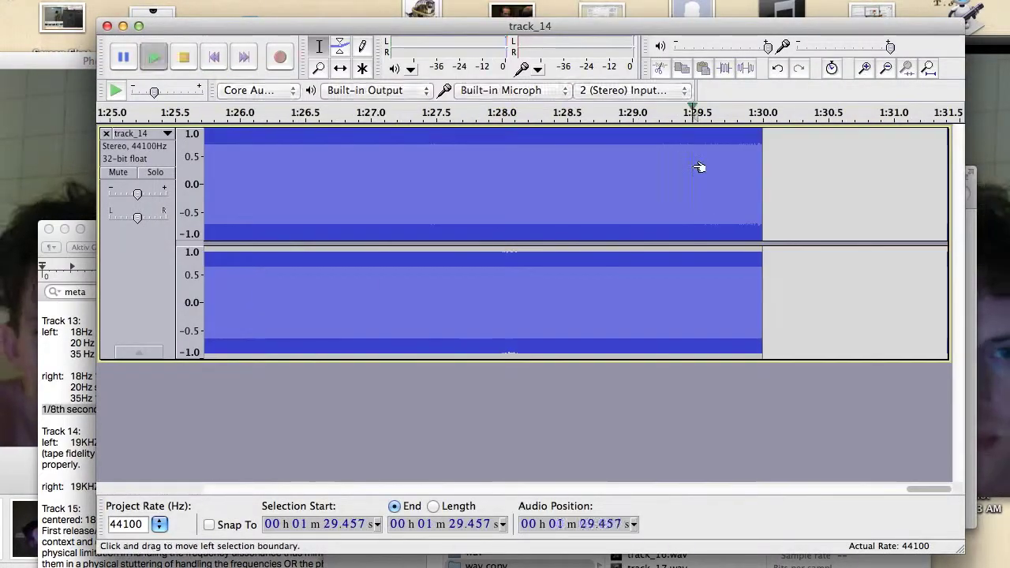
left_click(214, 57)
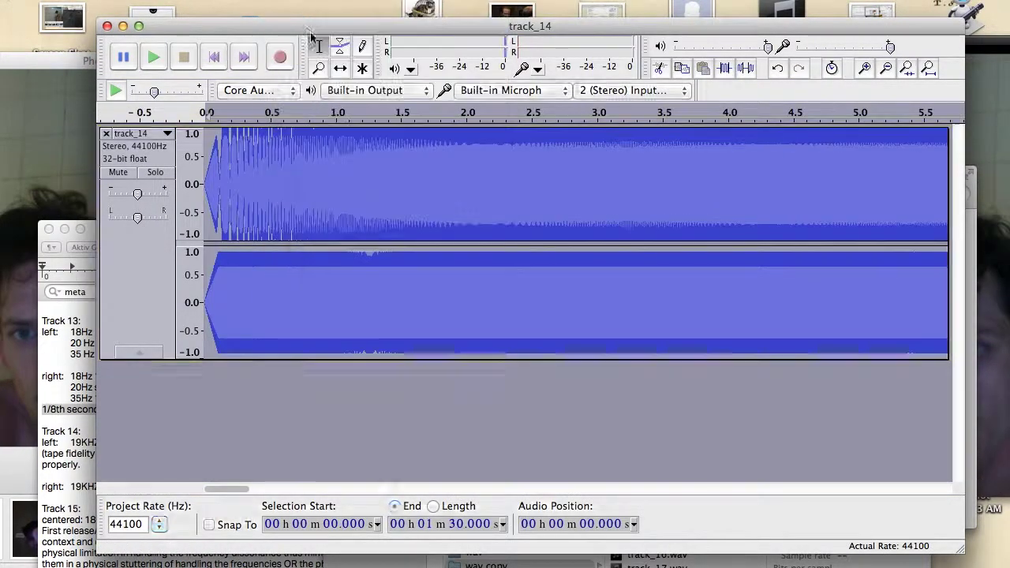
key("ctrl+shift+e")
key("Return")
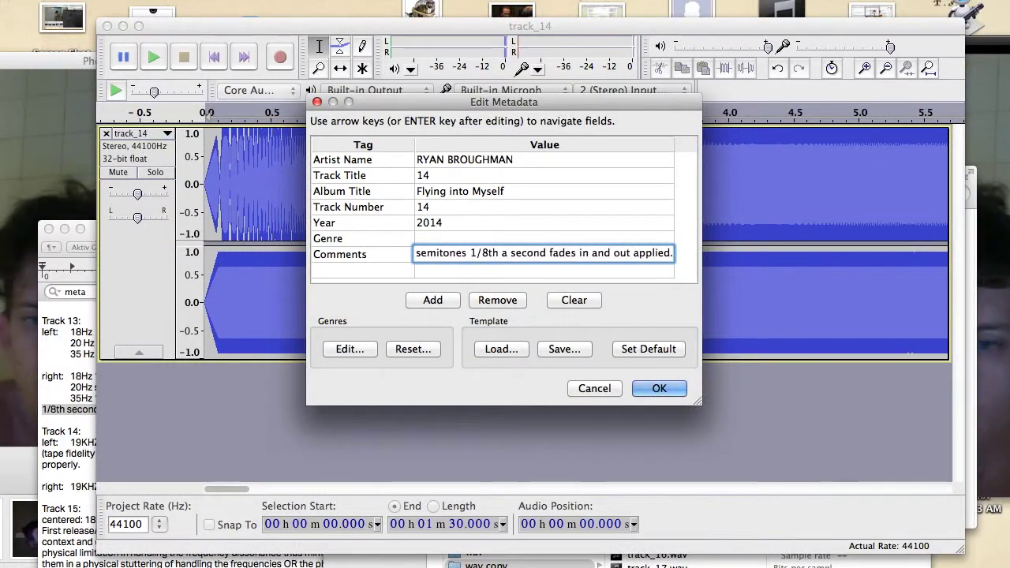
key("super+Tab")
key("super+Tab")
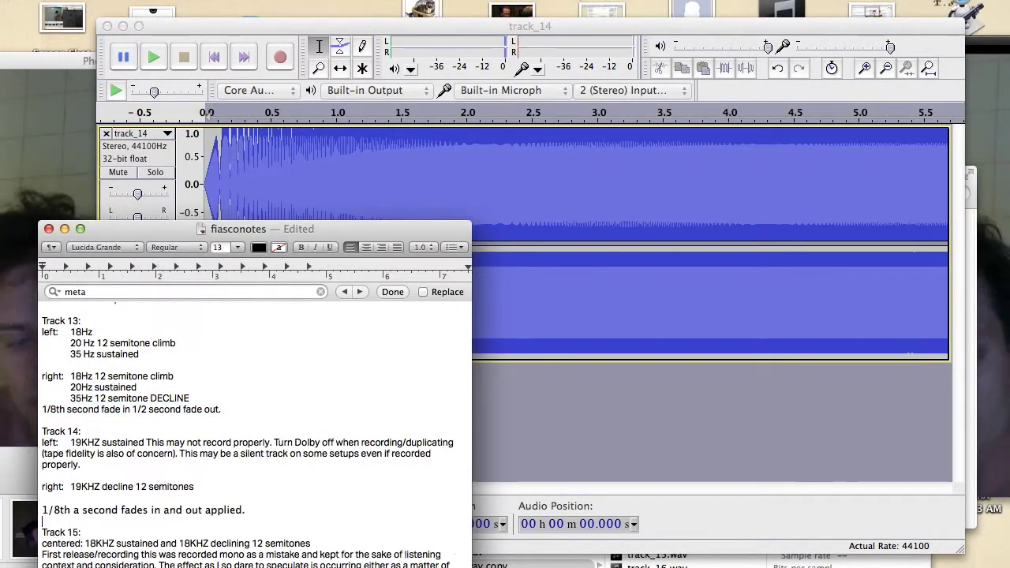
Rearrange the windows to reach the wav copy folder and open track_15.wav in its own project
left_click_drag(106, 33, 99, 15)
left_click_drag(956, 533, 833, 475)
left_click_drag(432, 9, 478, 17)
left_click(931, 126)
left_click(71, 134)
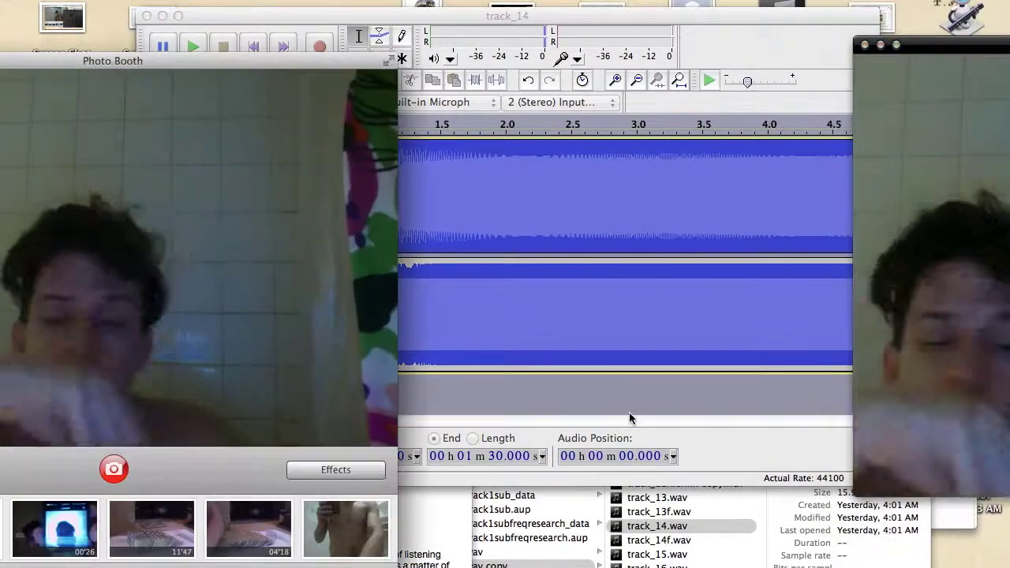
left_click(670, 545)
double_click(668, 553)
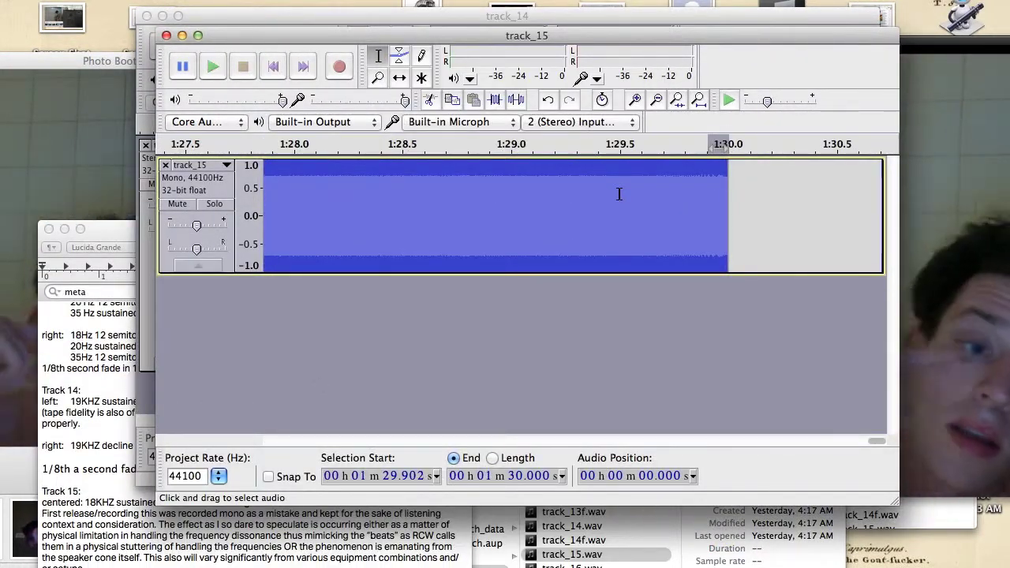
In the Track 13 notes, change the fade in to "1/0th second" and add a bracketed remark that the metadata may say 1/8th by mistake
left_click(262, 523)
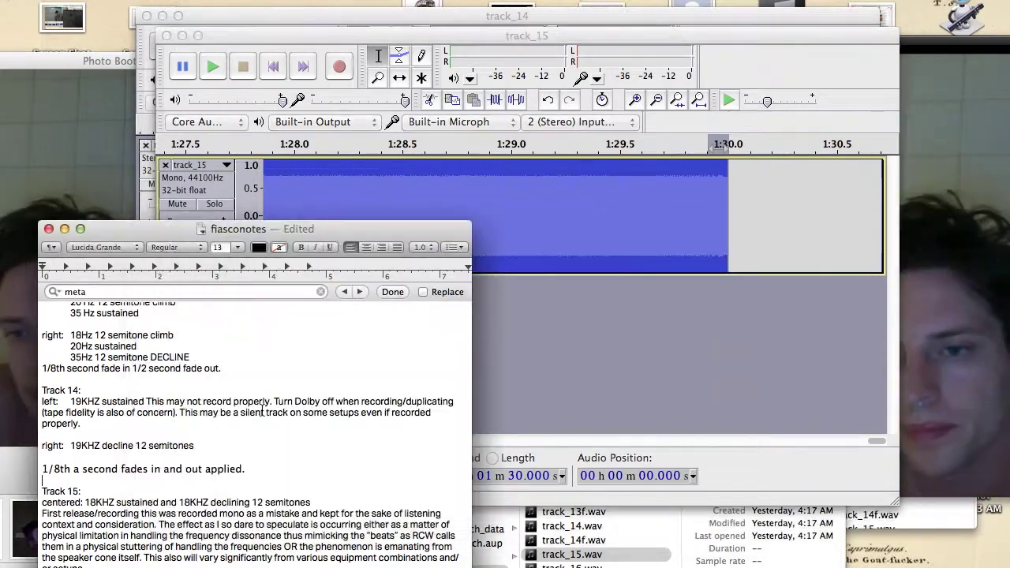
scroll(262, 410, "up", 20)
scroll(262, 410, "down", 5)
scroll(262, 409, "down", 20)
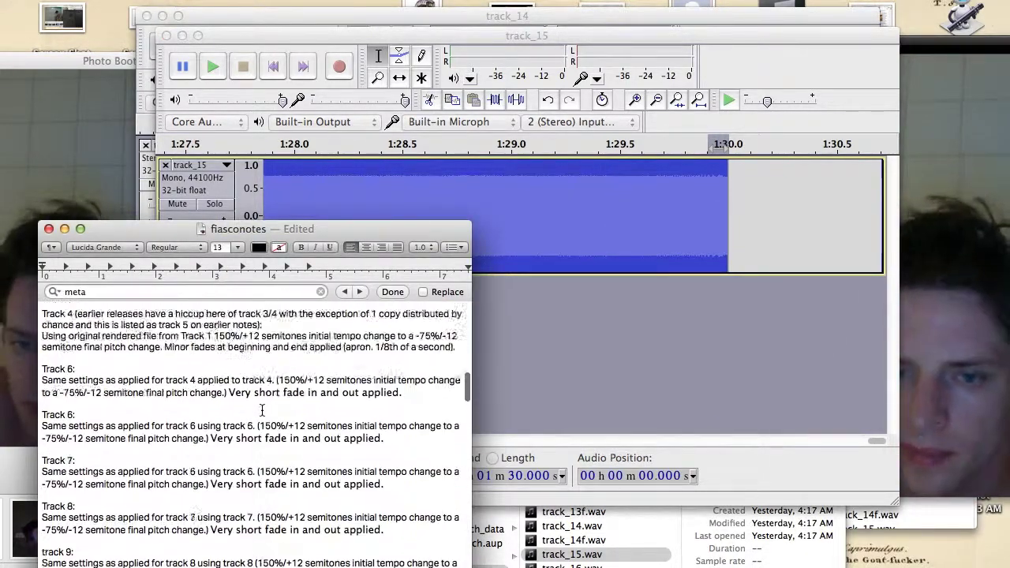
left_click(293, 503)
scroll(294, 503, "down", 4)
type("(")
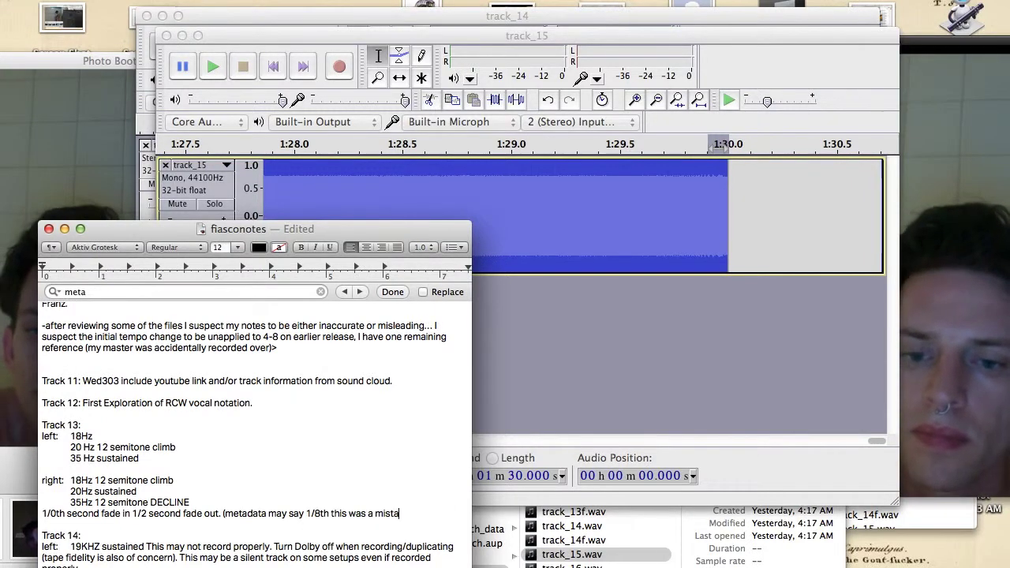
scroll(255, 429, "down", 10)
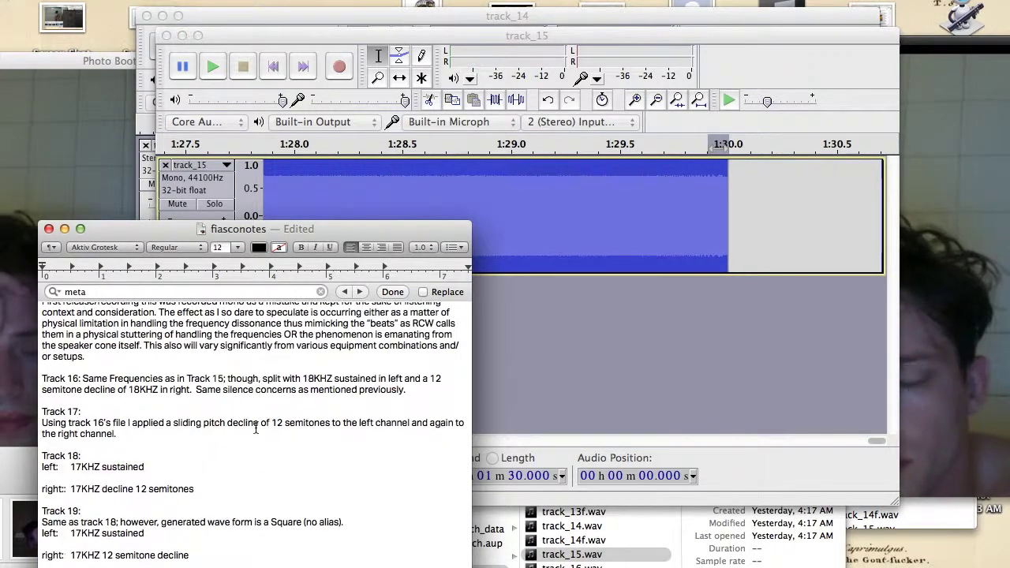
Apply a fade out to the last 0.098 s of track_15
left_click(406, 35)
left_click(407, 1)
left_click(497, 533)
Export the whole of track_15 as track_15f.wav, ending its comments with a remark that very short fade ins and outs are applied
key("super+a")
left_click(355, 1)
left_click(277, 73)
key("shift+super+e")
type("f")
key("Return")
key("super+v")
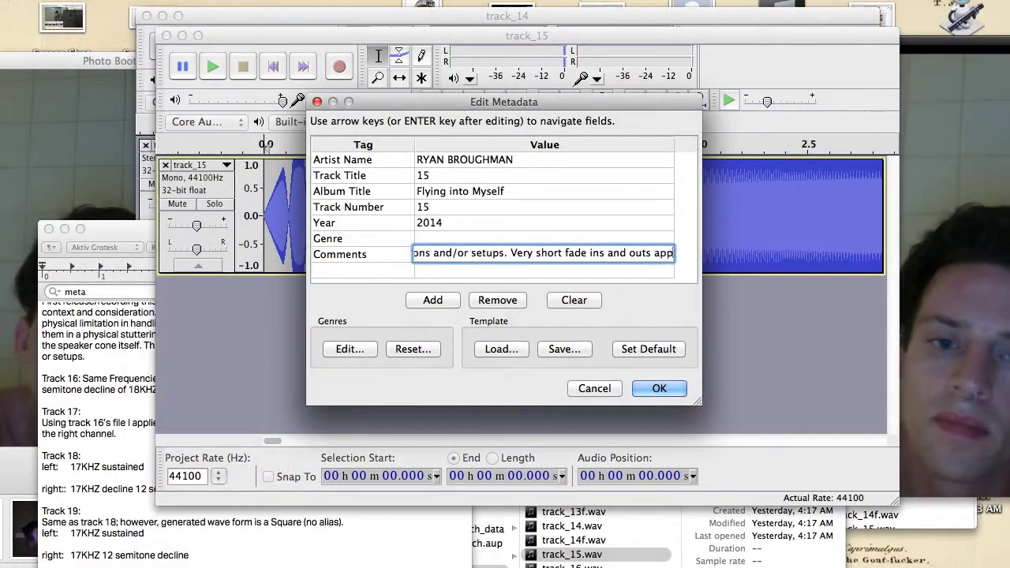
left_click(671, 389)
Open track_15f.wav in Sonic Visualiser, inspect it with spectrogram layers during playback, and quit without saving
key("super+Tab")
right_click(574, 556)
scroll(575, 520, "down", 3)
right_click(574, 512)
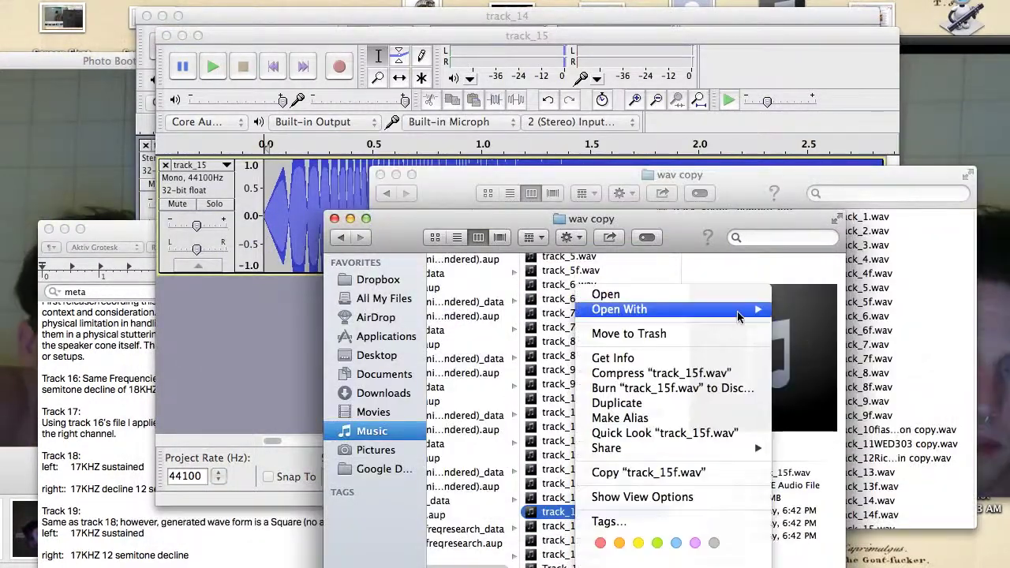
left_click(802, 352)
left_click(225, 1)
mouse_move(308, 1)
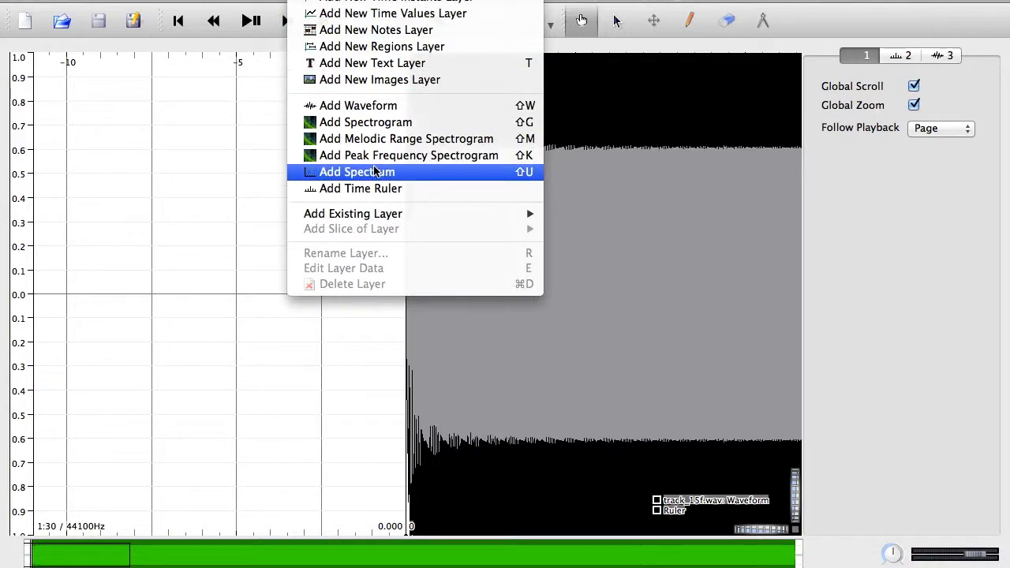
left_click(375, 156)
key("space")
key("space")
left_click(306, 1)
left_click(332, 123)
key("space")
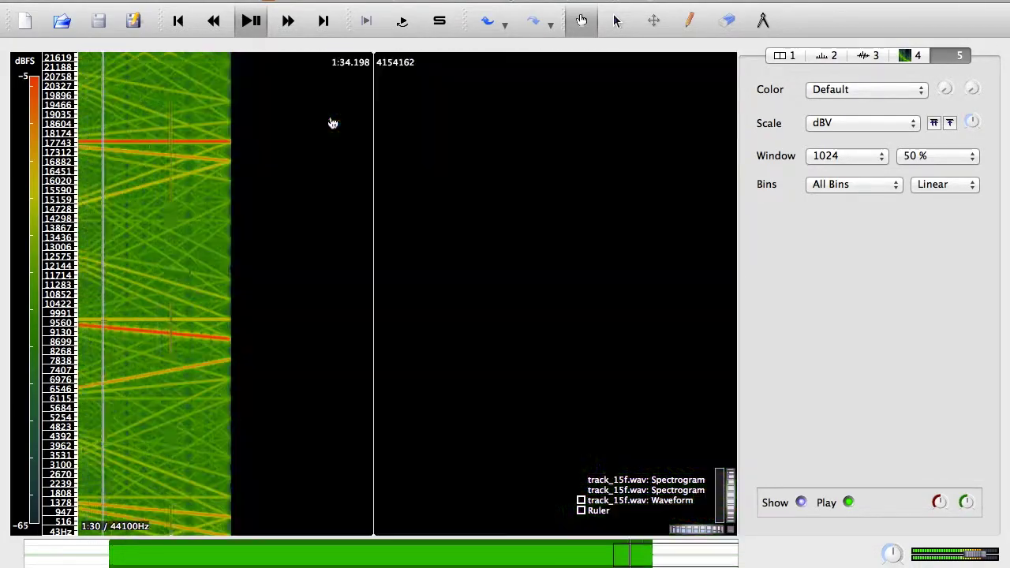
key("super+q")
left_click(559, 314)
Zoom into track_16 in Audacity and apply a fade in to its first 0.1 s or so
key("super+1")
key("super+1")
key("super+1")
key("super+1")
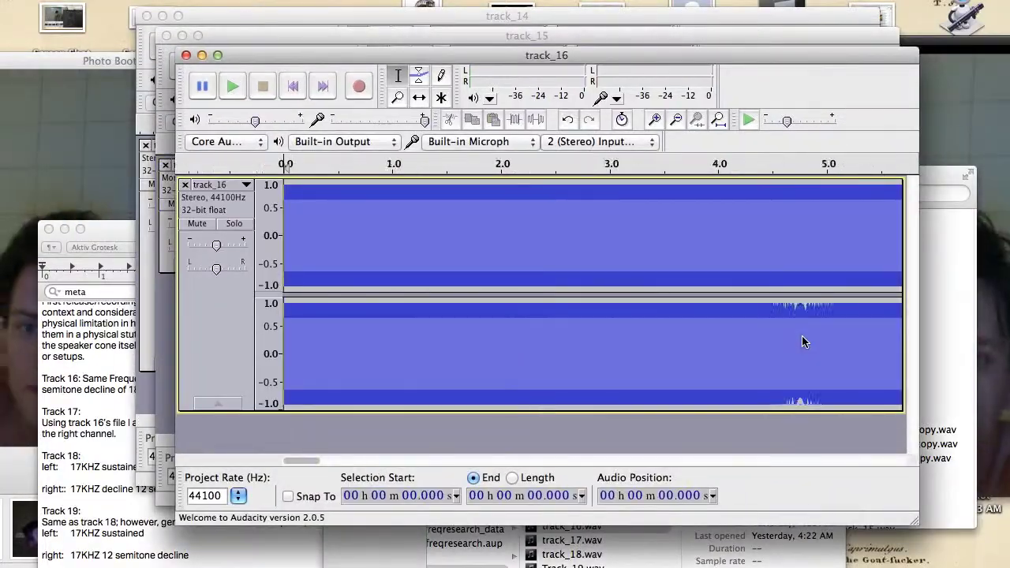
left_click_drag(306, 198, 282, 199)
left_click(397, 0)
left_click(434, 169)
Apply a fade out to about the last 0.1 s of track_16
left_click(323, 87)
left_click_drag(750, 273, 728, 273)
left_click(397, 1)
left_click(431, 185)
Export the whole of track_16 as track_16f in WAV (Microsoft) signed 16 bit PCM format with its metadata
left_click(295, 91)
key("super+a")
left_click(107, 1)
left_click(182, 199)
key("Right")
type("f")
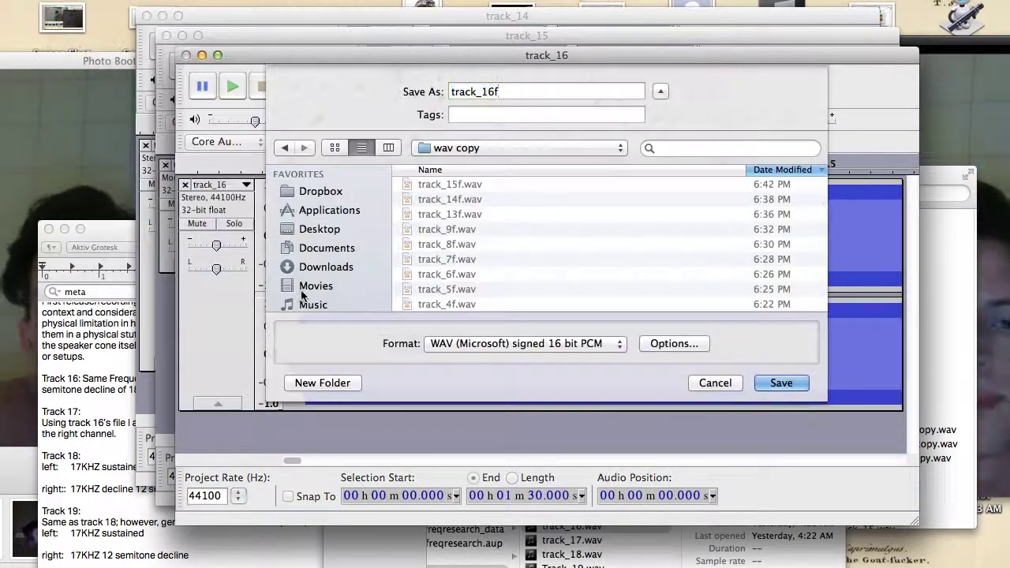
key("Return")
double_click(646, 261)
left_click(659, 388)
Add "Very small fade ins and outs applied." to the end of the Track 15 and Track 16 entries in fiasconotes
left_click(116, 427)
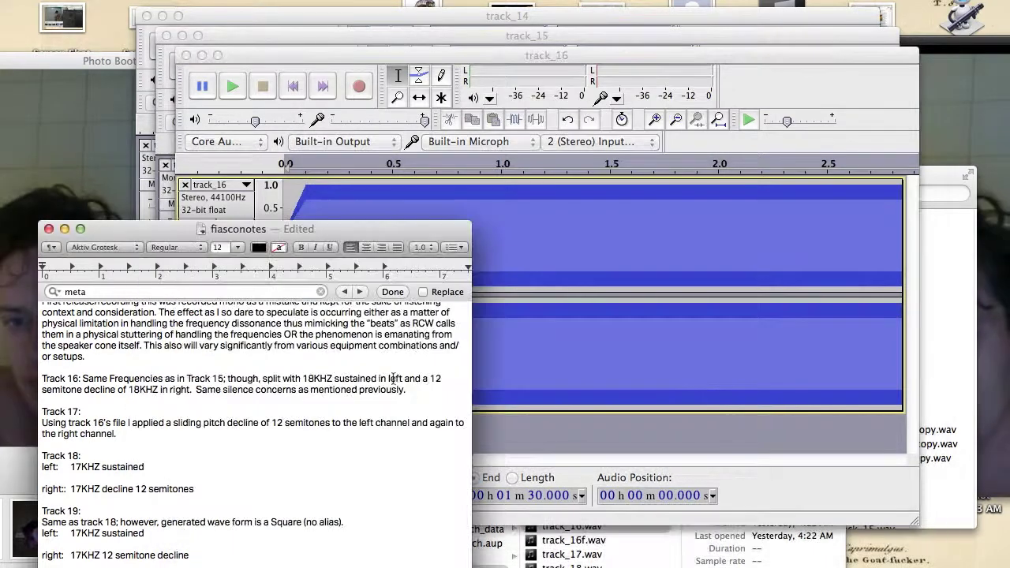
scroll(115, 427, "up", 3)
key("super+c")
scroll(410, 378, "down", 4)
left_click(416, 368)
key("super+v")
scroll(415, 370, "down", 1)
Close the open Audacity track projects without saving their changes
key("super+Tab")
key("super+q")
left_click(434, 176)
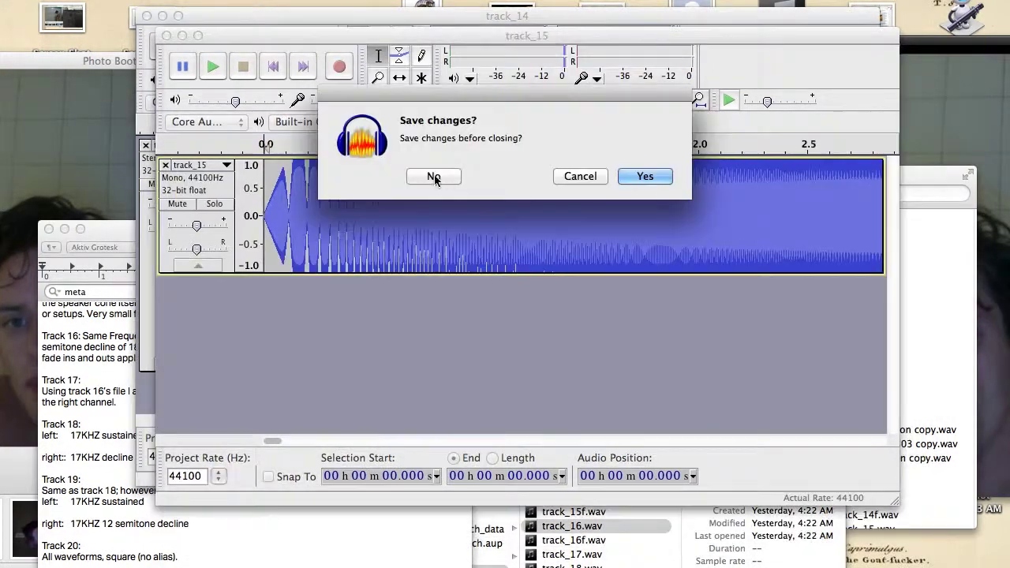
left_click(433, 177)
Open track_16f.wav in Sonic Visualiser, add a spectrogram of all channels mixed, and play it at a raised volume
right_click(588, 542)
mouse_move(641, 309)
left_click(860, 419)
mouse_move(371, 116)
left_click(591, 129)
key("space")
key("XF86AudioRaiseVolume")
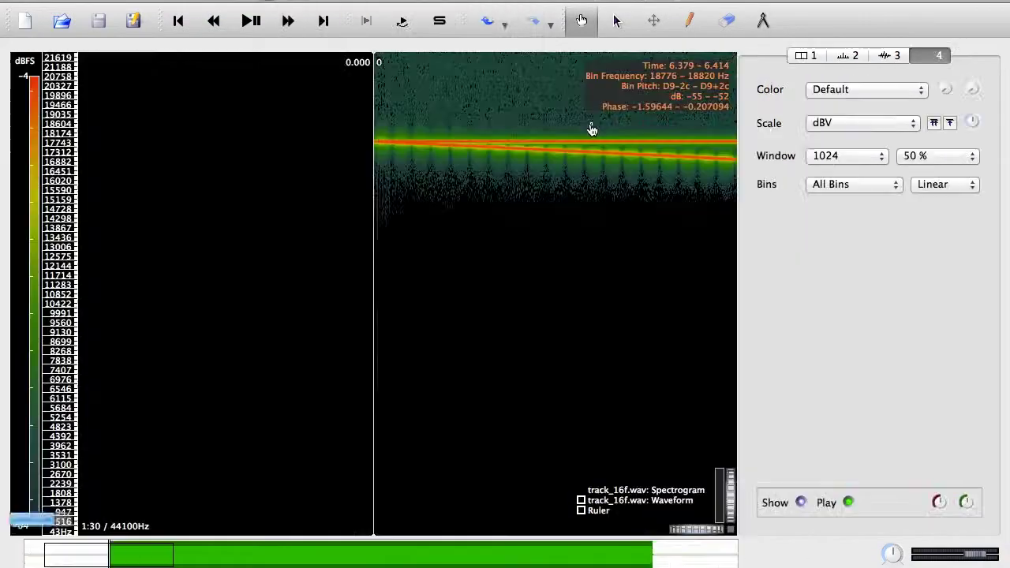
Compare separate spectrogram layers for channel 1, channel 2 and all channels mixed of track_16f.wav during playback
left_click(225, 0)
left_click(262, 96)
left_click(224, 0)
left_click(262, 98)
left_click(306, 0)
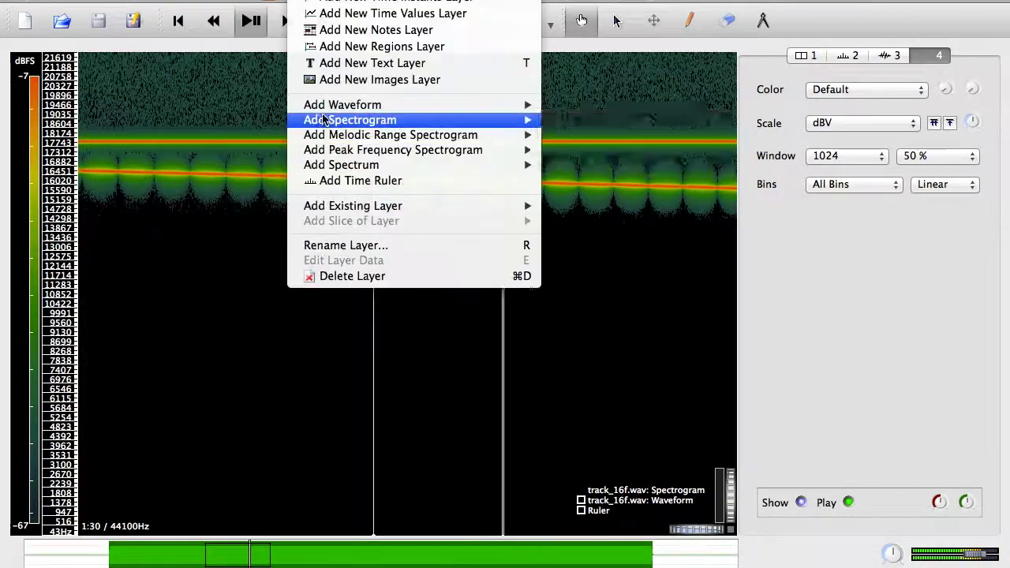
left_click(306, 0)
mouse_move(347, 119)
left_click(590, 134)
left_click(306, 0)
left_click(584, 148)
left_click(316, 1)
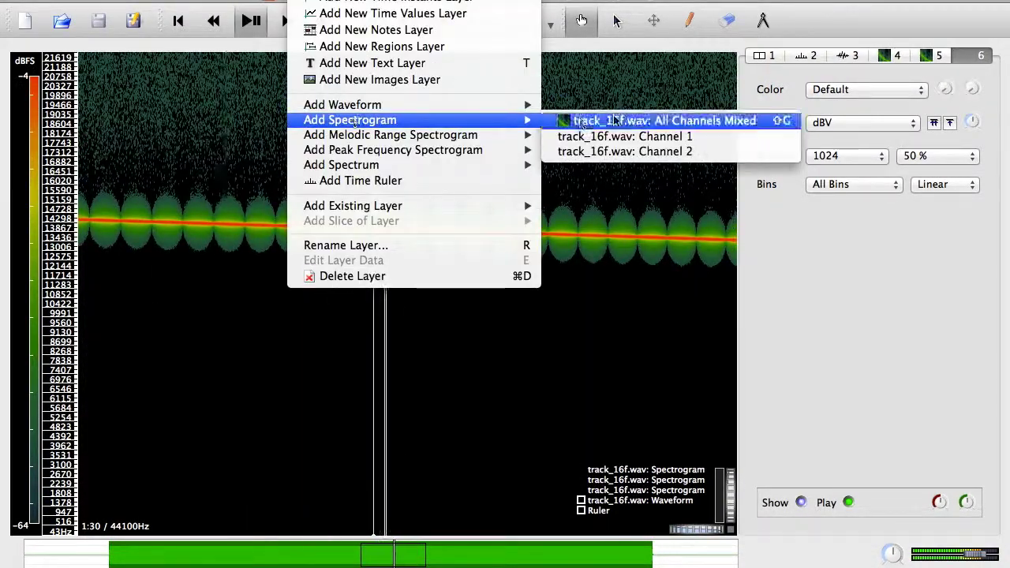
left_click(647, 113)
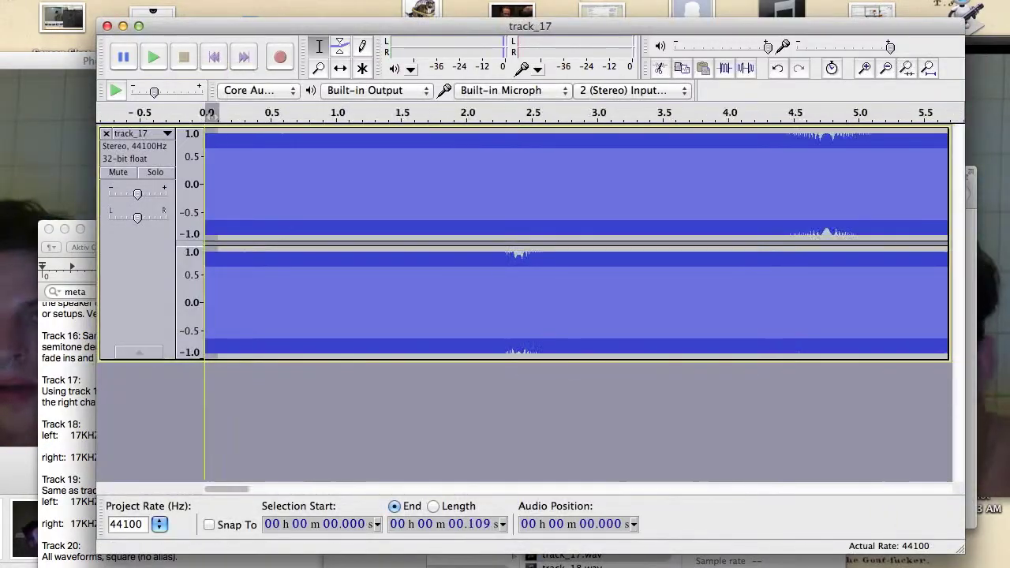
Apply a fade in to the first 0.109 s of track_17 and a fade out to its last 0.096 s
left_click(419, 156)
left_click(244, 57)
left_click_drag(762, 168, 749, 168)
left_click(401, 1)
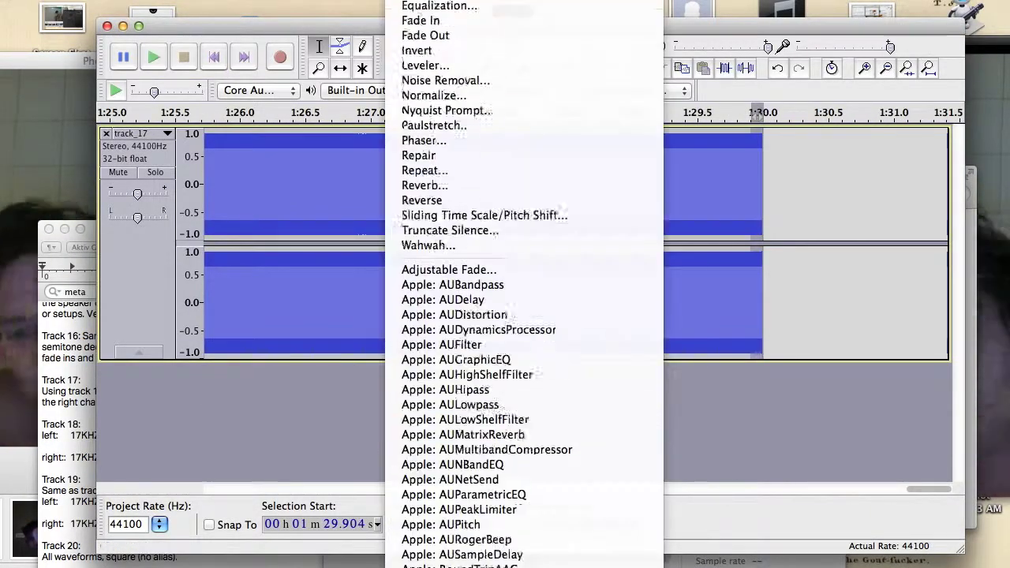
left_click(424, 170)
Export the whole of track_17 as track_17f.wav with its Flying into Myself metadata
left_click(214, 58)
key("super+a")
left_click(304, 1)
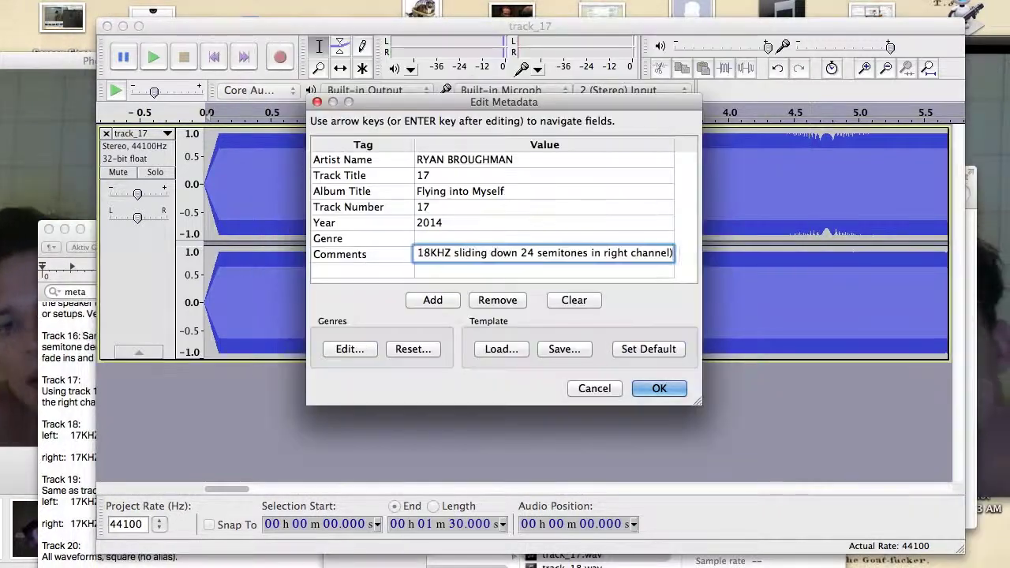
left_click(657, 388)
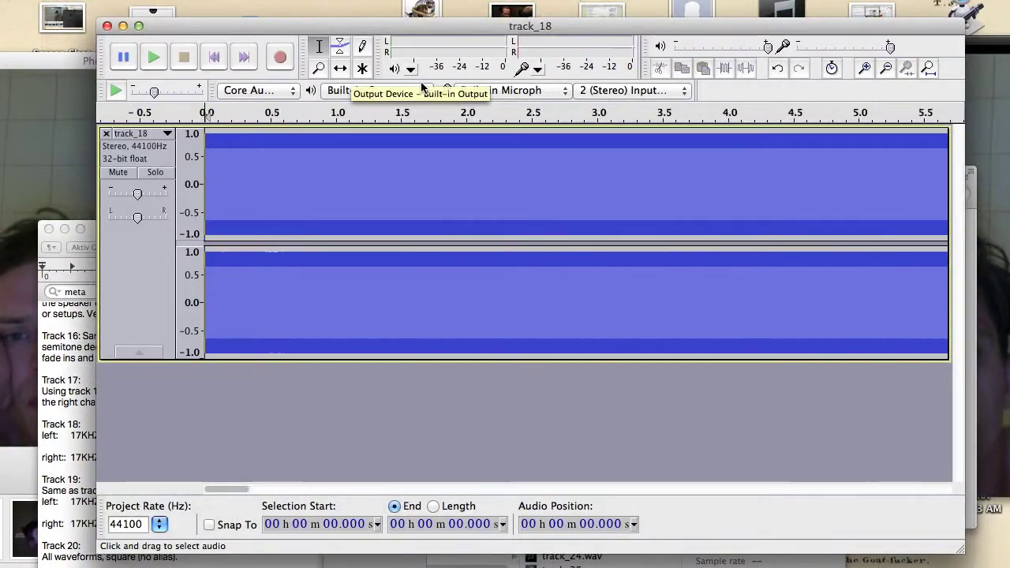
Apply a fade in to the start of track_18 and a fade out to its last 0.096 s
left_click(401, 1)
left_click(424, 170)
left_click(244, 57)
left_click(244, 57, "shift")
left_click(401, 1)
left_click(425, 186)
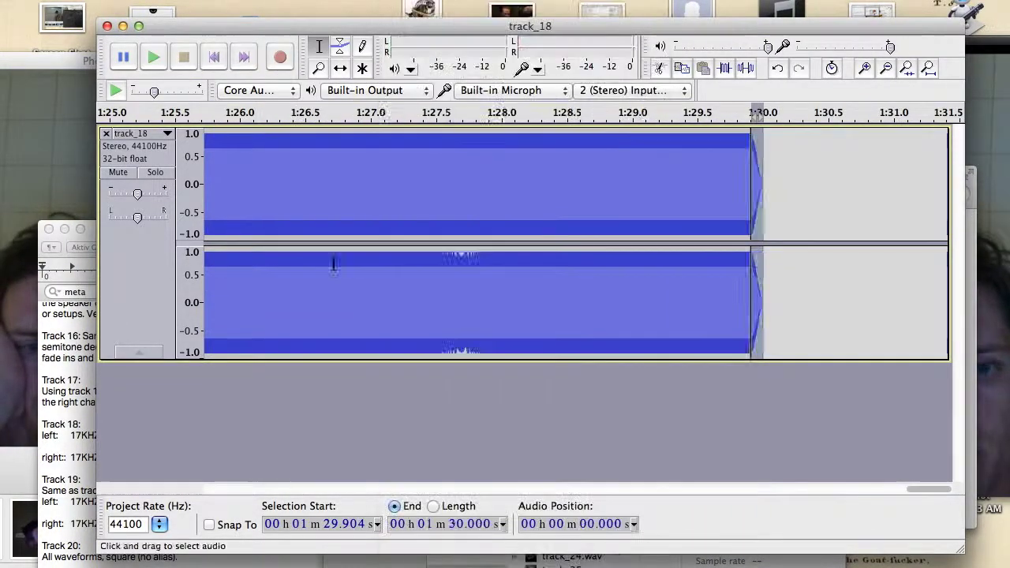
Export the whole of track_18 as track_18f.wav with its Flying into Myself metadata
left_click(214, 57, "shift")
left_click(401, 1)
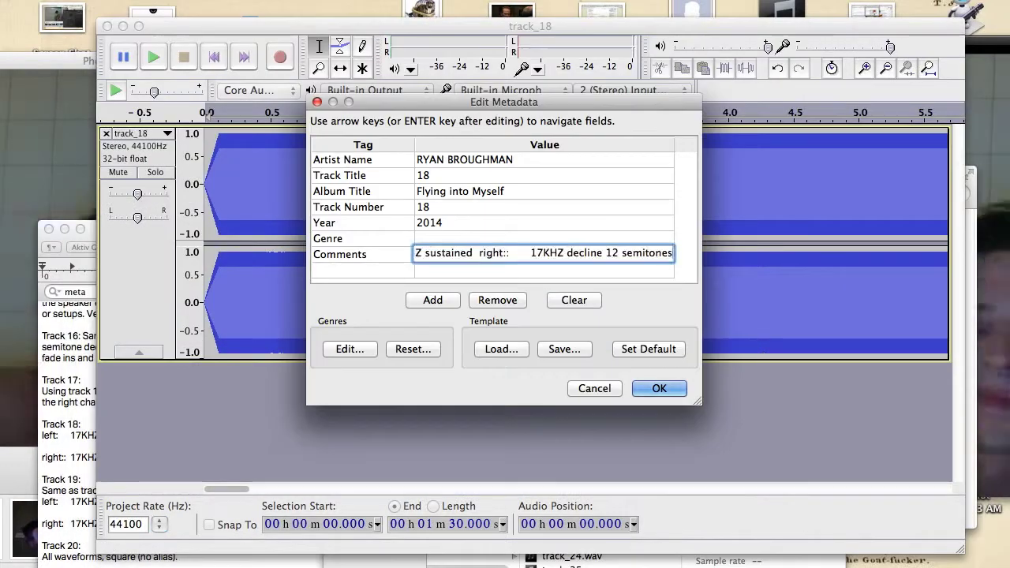
key("Return")
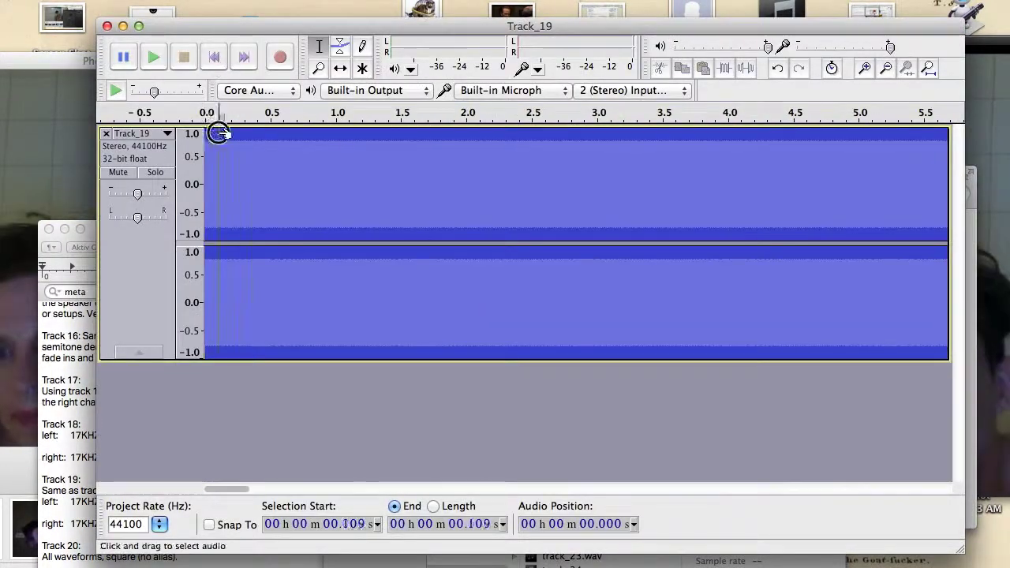
Apply a fade in to the first 0.109 s of Track_19 and a fade out to about its last 0.1 s
left_click(400, 0)
left_click(423, 171)
left_click(244, 57)
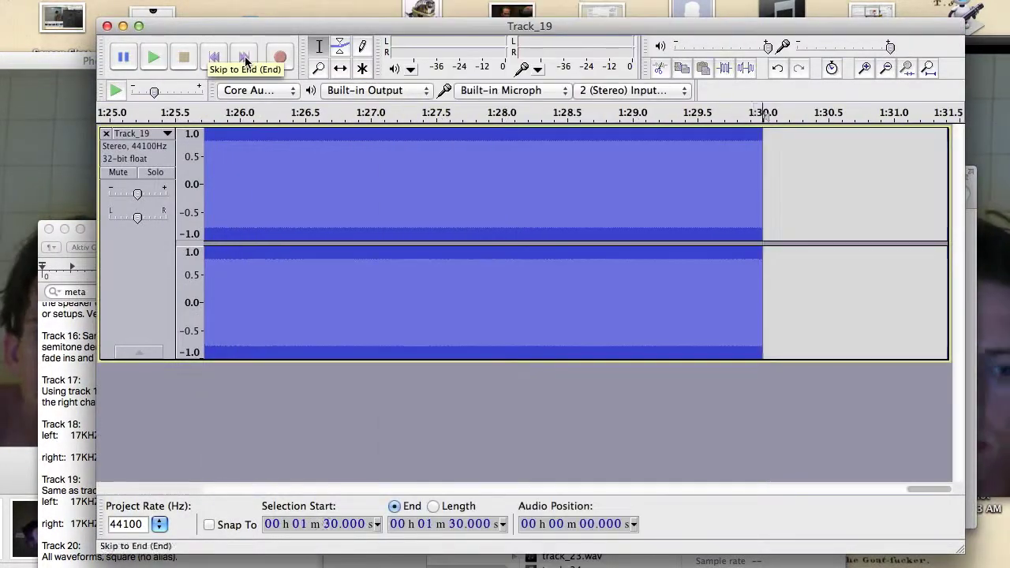
left_click_drag(749, 133, 763, 133)
left_click(401, 1)
left_click(426, 185)
Export the whole of Track_19 as Track_19f in WAV (Microsoft) signed 16 bit PCM format
left_click(214, 58)
left_click(150, 1)
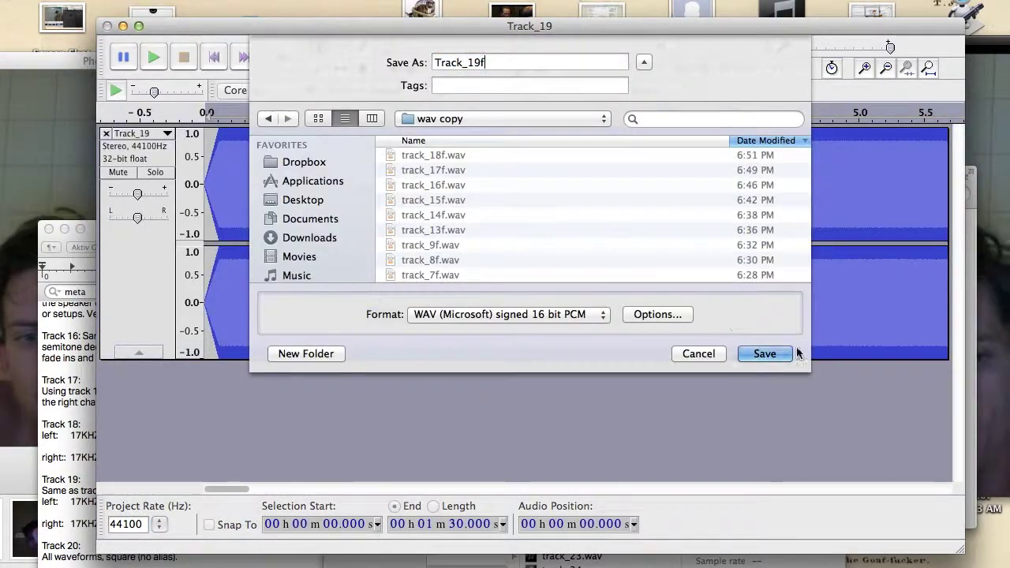
left_click(813, 354)
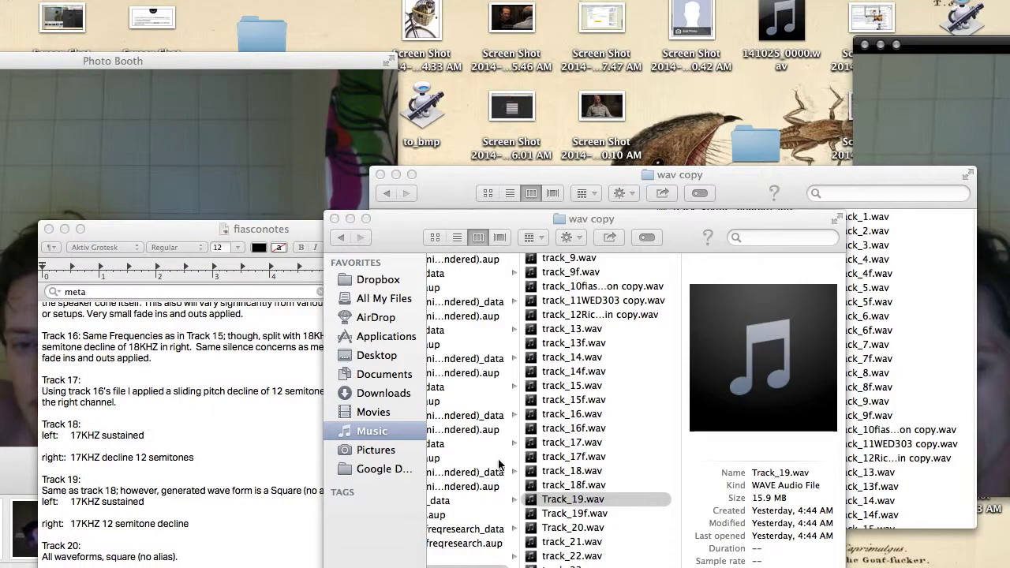
Open Track_20 and apply a fade in to its first 0.109 s and a fade out to about its last 0.1 s
key("Down")
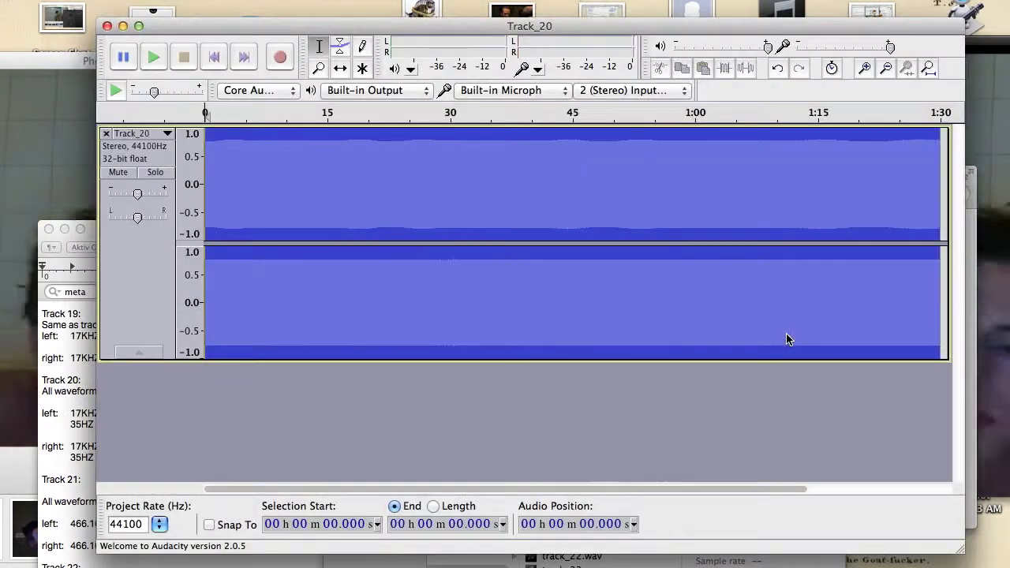
key("super+1")
key("super+1")
key("super+1")
key("super+1")
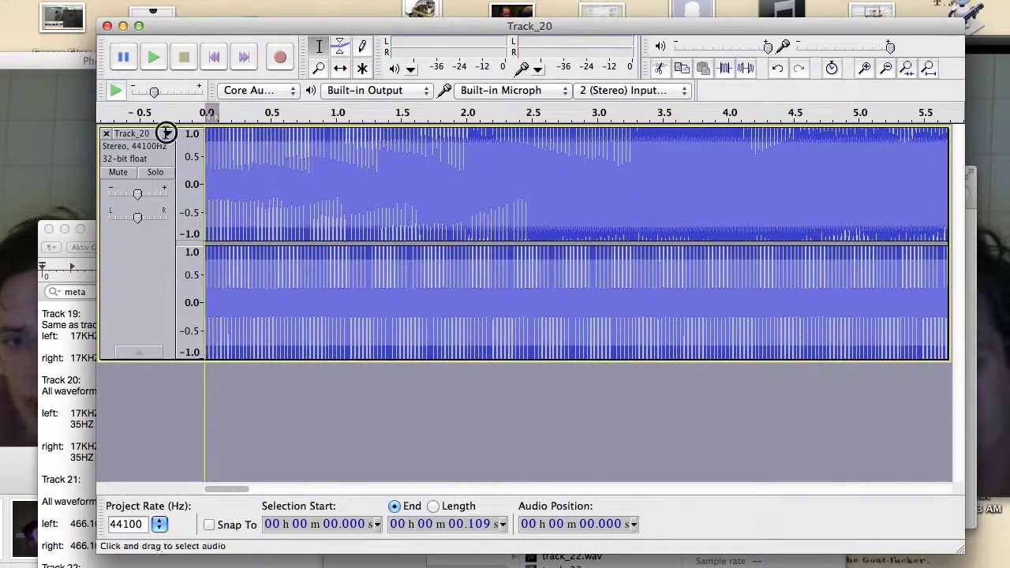
left_click(242, 60)
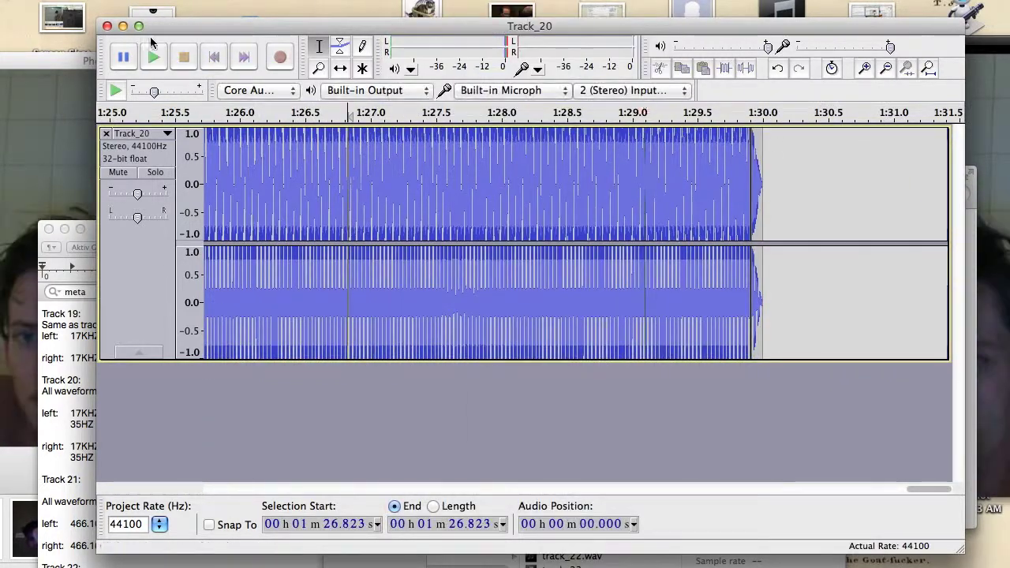
Export Track_20 as Track_20f.wav with the short fades noted in its comments, and export a mono version with the track title "20 mono"
key("super+shift+e")
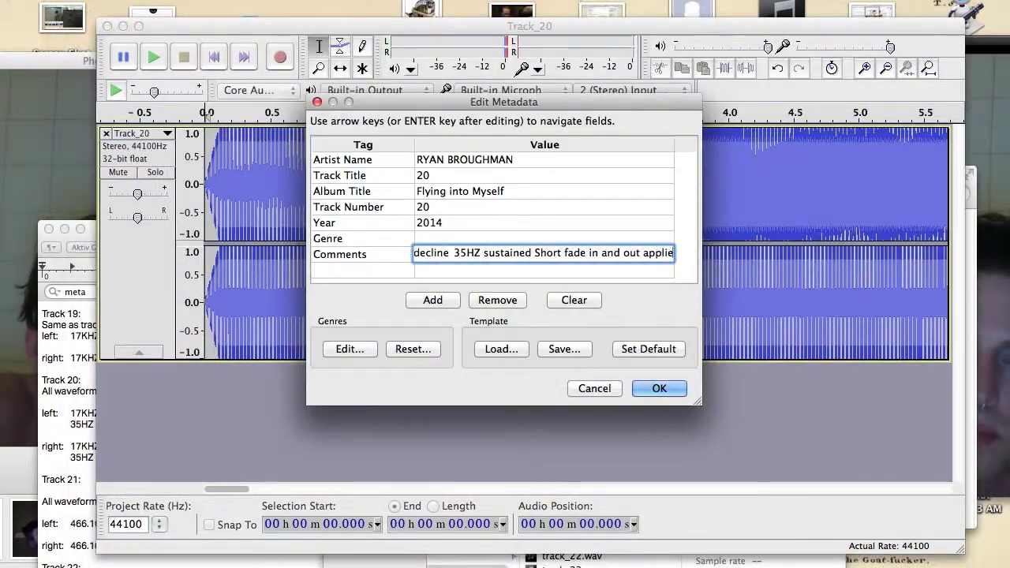
left_click(658, 390)
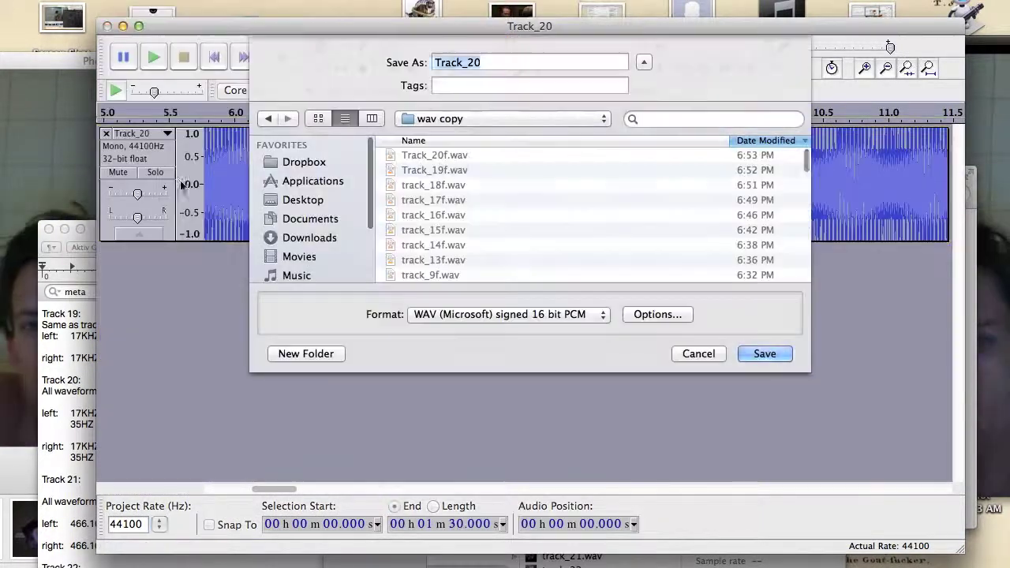
key("Return")
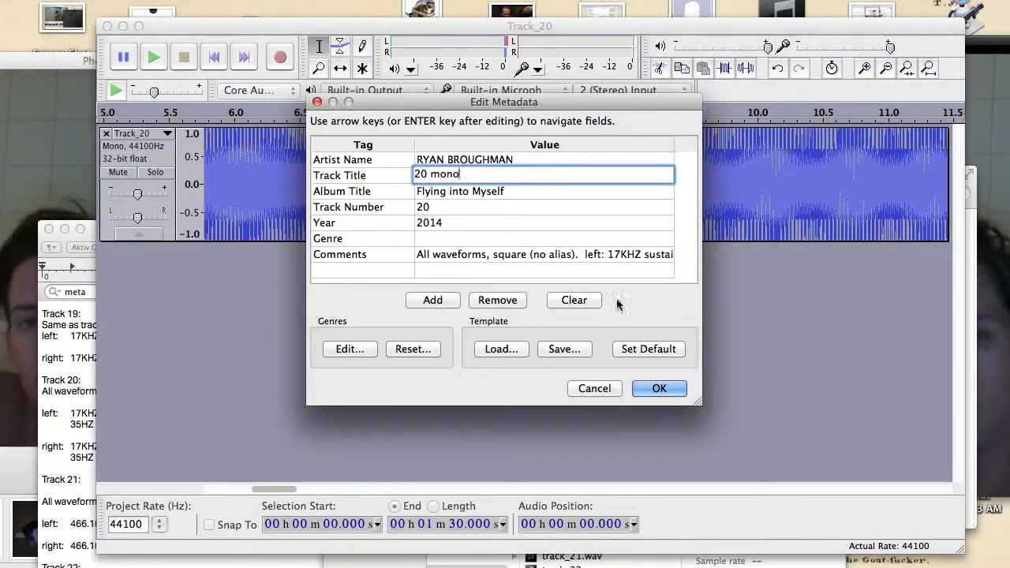
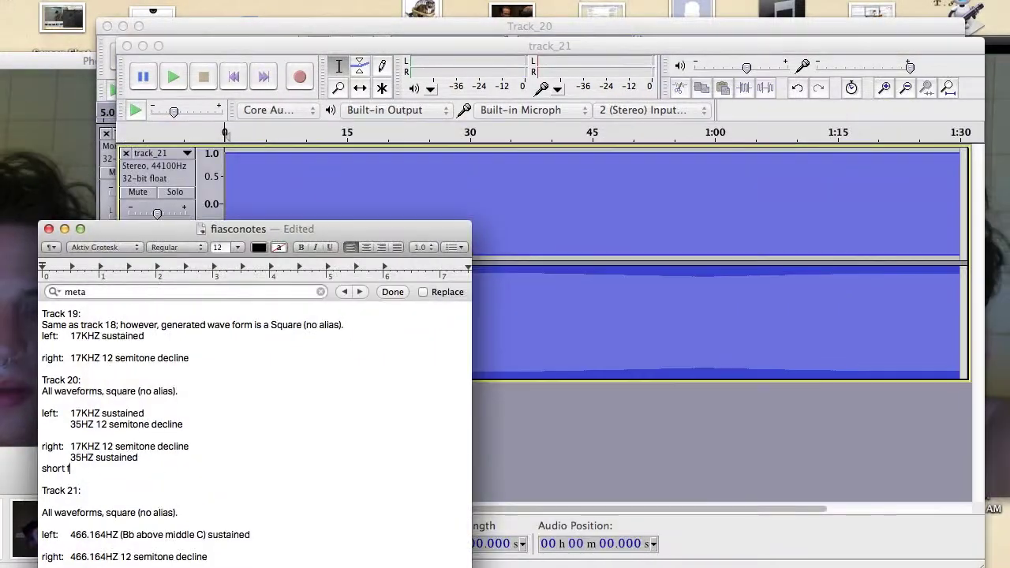
Add the line "Short fade in and out applied" under Track 20 and Track 21 in the fiasconotes document
scroll(66, 424, "down", 3)
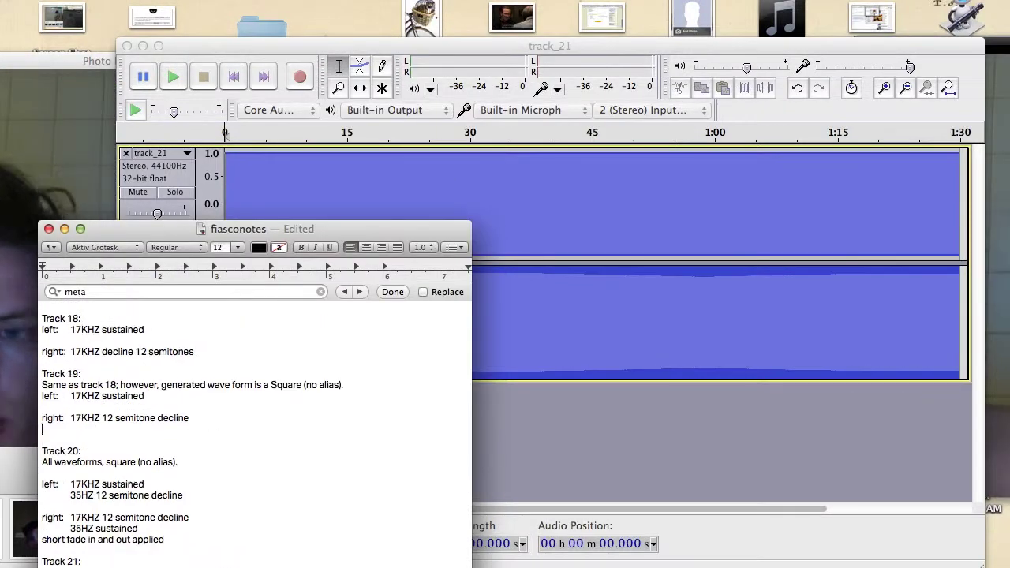
scroll(142, 429, "up", 4)
scroll(141, 428, "down", 10)
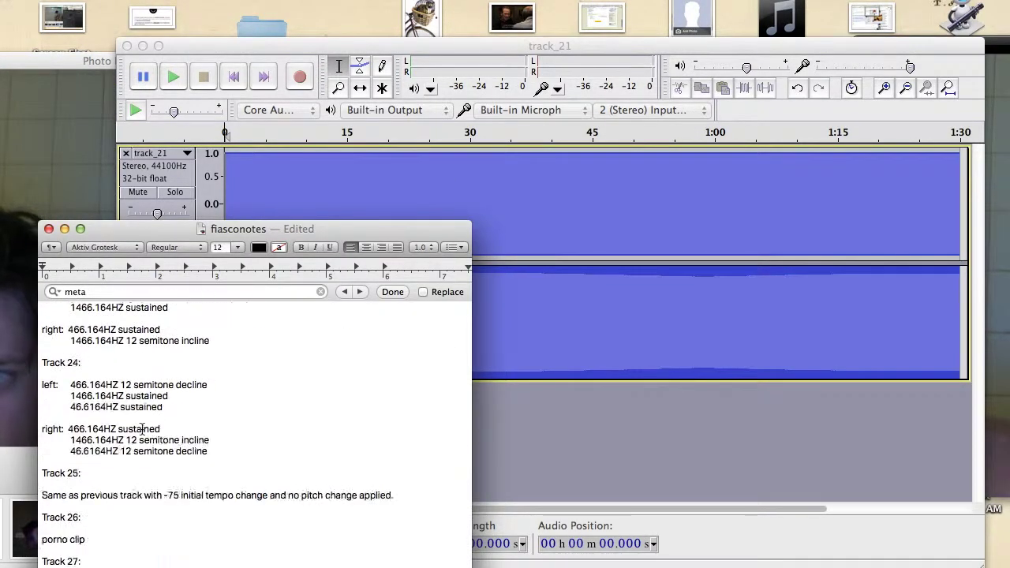
type("rt fade in and out applied")
Apply a fade in to the first 0.109 s of track_21 and a fade out to about its last 0.1 s
left_click(232, 87)
key("super+1")
key("super+1")
key("super+1")
key("super+1")
left_click_drag(239, 163, 205, 163)
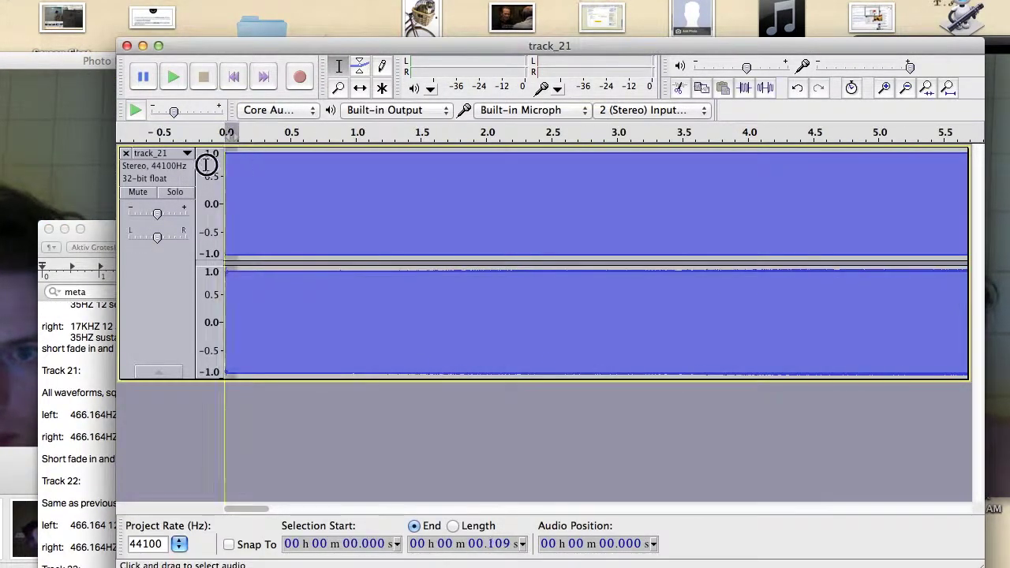
scroll(403, 215, "right", 10)
left_click(397, 215)
key("space")
left_click_drag(782, 203, 769, 204)
left_click(384, 1)
left_click(445, 535)
Export the whole of track_21 as track_21f.wav with its metadata
left_click(237, 78)
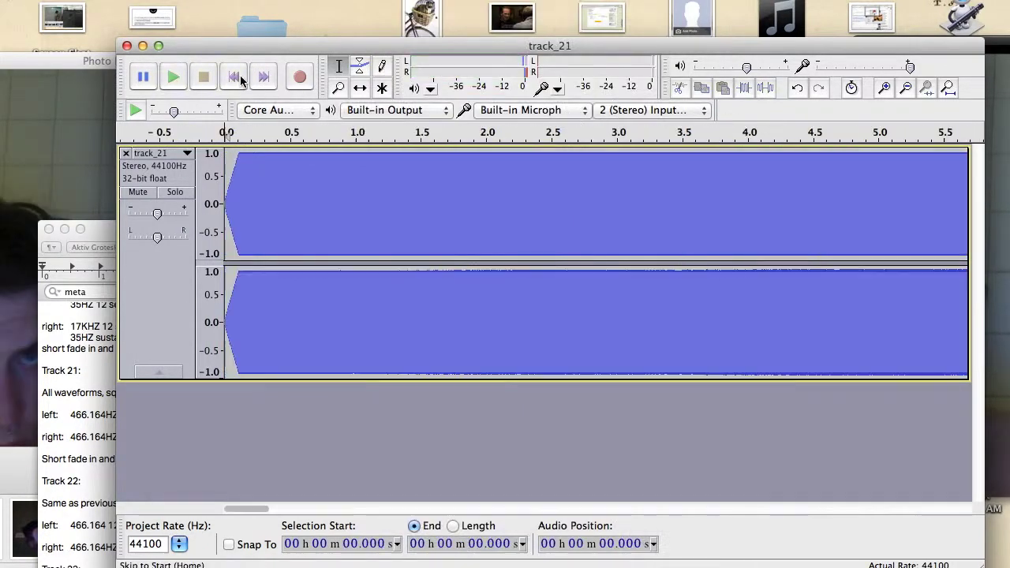
key("super+a")
left_click(100, 1)
left_click(134, 183)
key("Right")
key("Return")
key("Return")
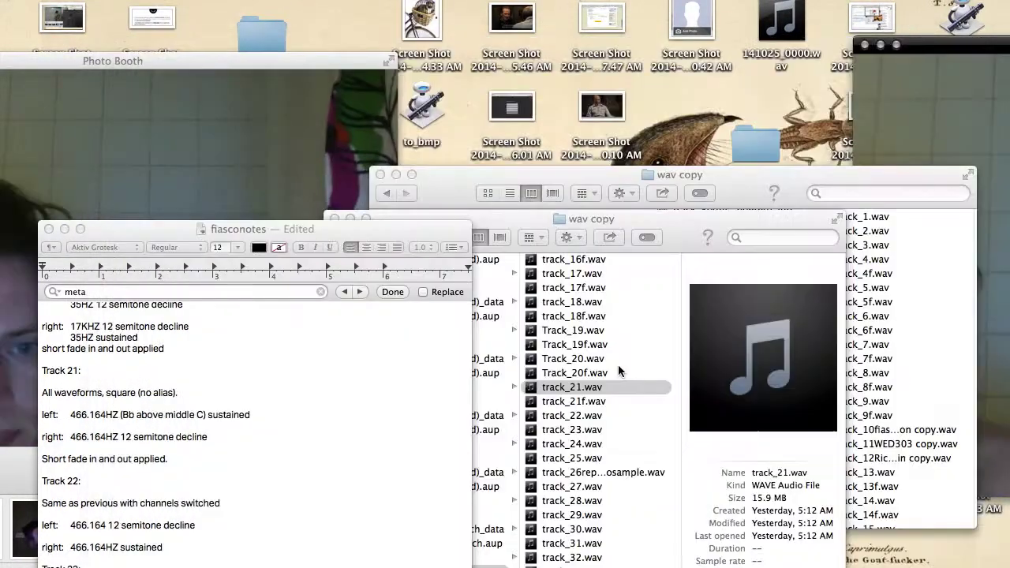
Open track_22 in Audacity and apply a short fade in to its start and a short fade out to its end
right_click(592, 416)
mouse_move(631, 310)
left_click(852, 337)
left_click_drag(220, 142, 203, 142)
left_click(394, 1)
left_click(442, 415)
left_click(247, 57)
left_click_drag(769, 198, 750, 198)
left_click(391, 0)
left_click(412, 186)
left_click(216, 57)
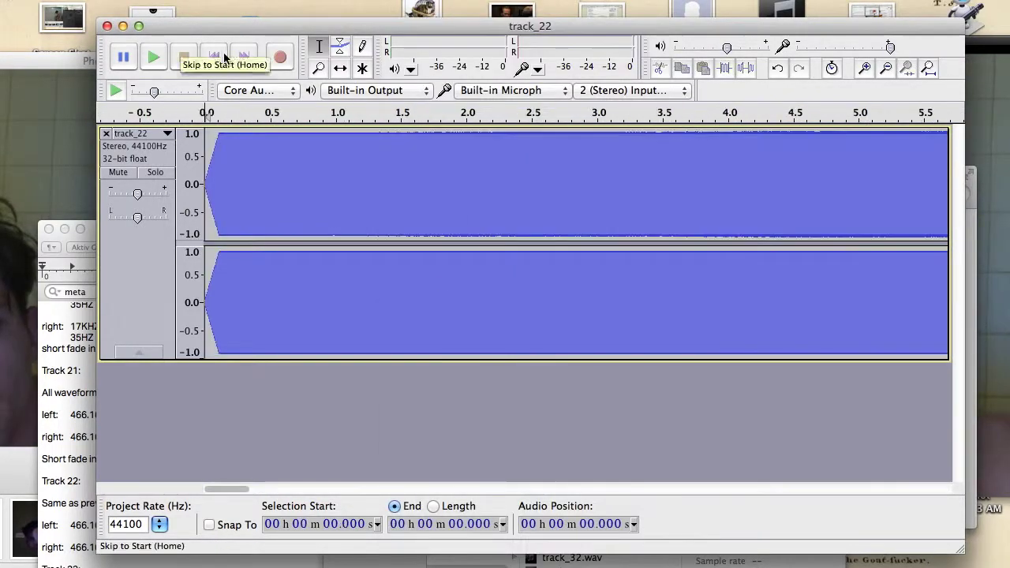
Export track_22 as track_22f.wav with "Short fade in and out applied." in its comments, and close the project without saving
key("super+a")
key("space")
left_click(339, 0)
left_click(113, 0)
left_click(164, 184)
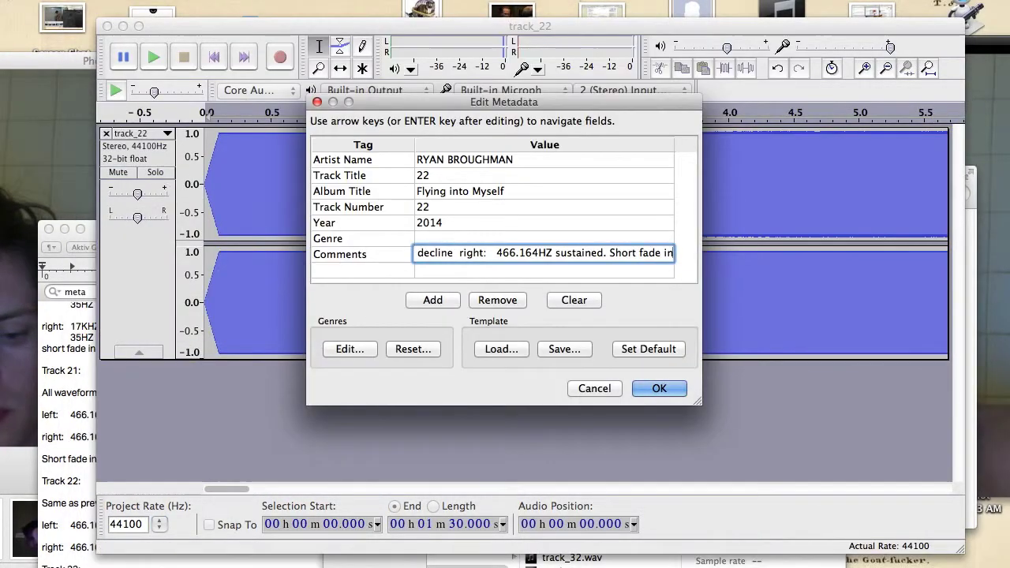
type("and out applied.")
key("Return")
left_click(659, 389)
key("super+w")
left_click(442, 202)
Open track_23 in Audacity and apply a fade in to its first 0.115 s and a fade out to about its last 0.1 s
right_click(572, 450)
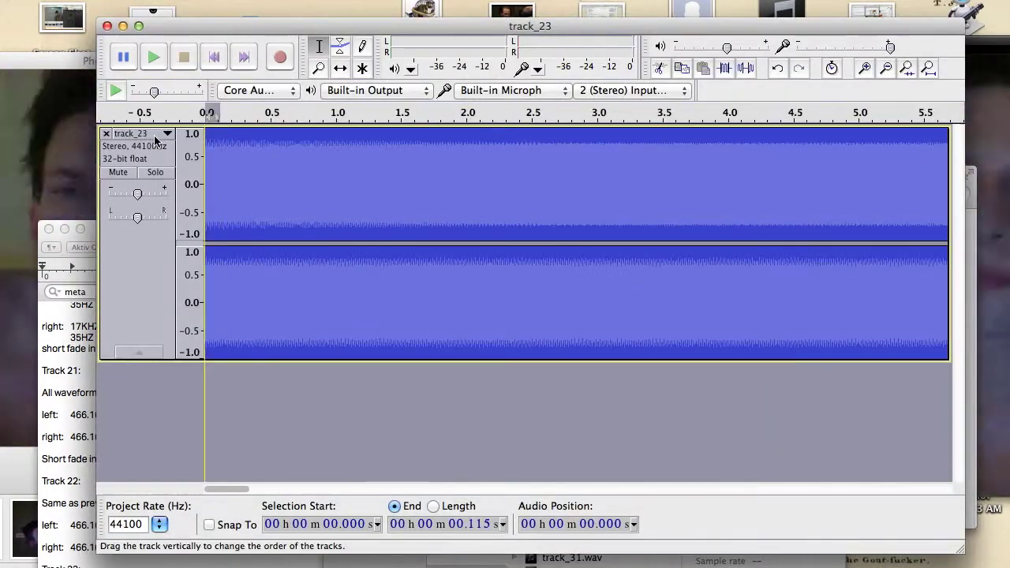
left_click(401, 1)
left_click(426, 171)
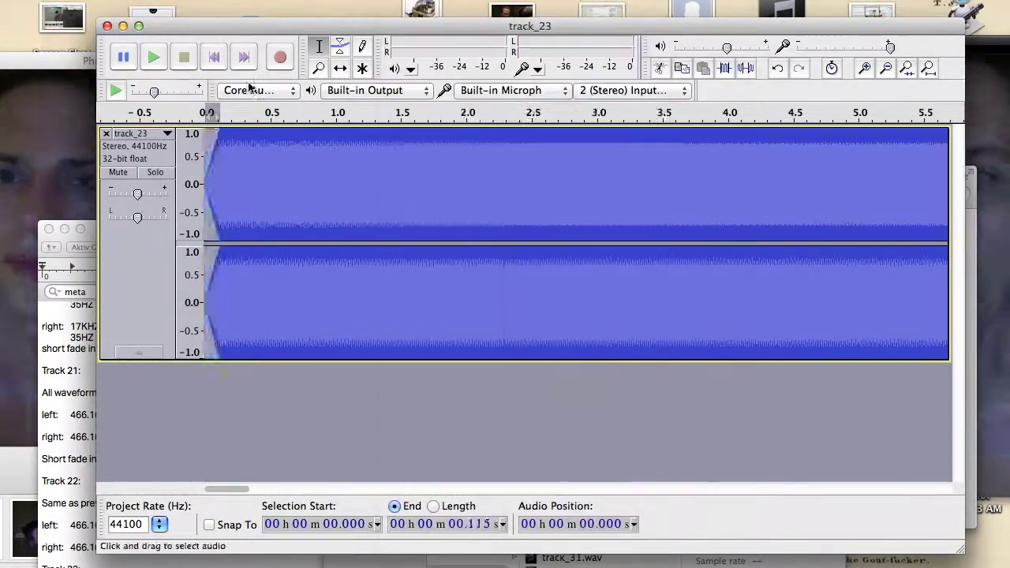
left_click(244, 57)
left_click_drag(763, 187, 751, 187)
left_click(426, 186)
left_click(438, 192)
Export the whole of track_23 as track_23f.wav with "12 semitone incline" in its comments, and close the project without saving
key("super+a")
left_click(296, 1)
left_click(323, 36)
left_click(123, 1)
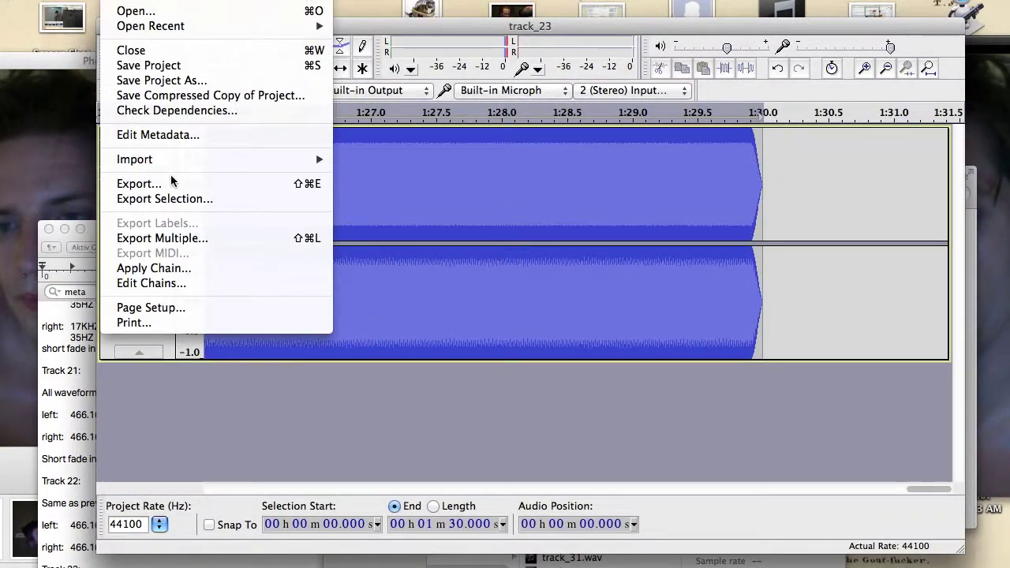
left_click(171, 182)
type("F")
left_click(765, 354)
type("12 semitone incline")
left_click(658, 387)
left_click(109, 26)
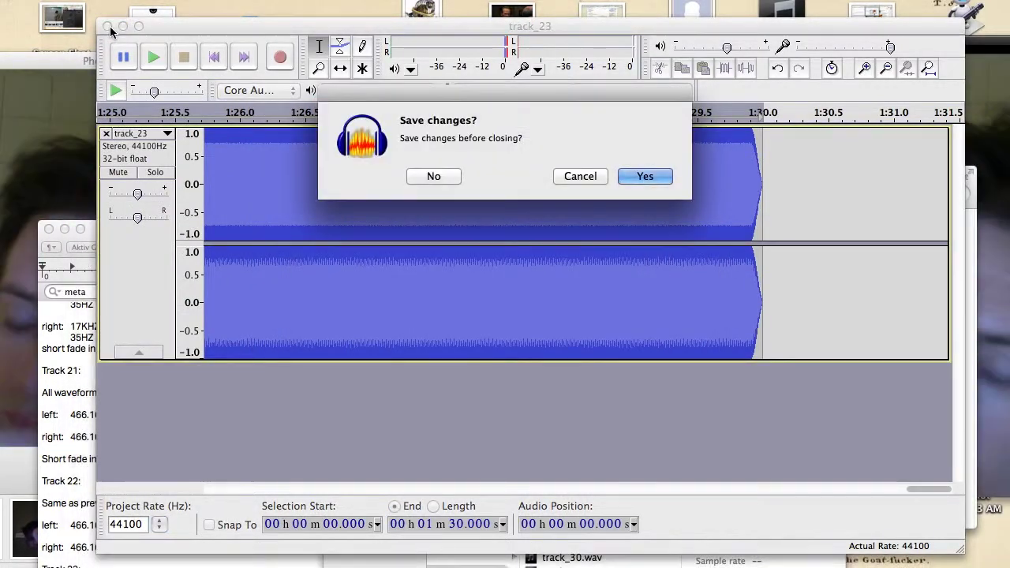
left_click(448, 179)
Open track_24 in Audacity and apply a fade in to about its first 0.1 s
right_click(584, 442)
mouse_move(662, 309)
left_click(825, 336)
key("super+1")
key("super+1")
key("super+1")
key("super+1")
left_click_drag(217, 187, 204, 187)
left_click(411, 1)
left_click(426, 171)
Apply Cross Fade Out to about the last 0.1 s of track_24 and play back its ending
left_click(244, 57)
left_click_drag(764, 187, 751, 187)
left_click(403, 1)
scroll(496, 431, "down", 10)
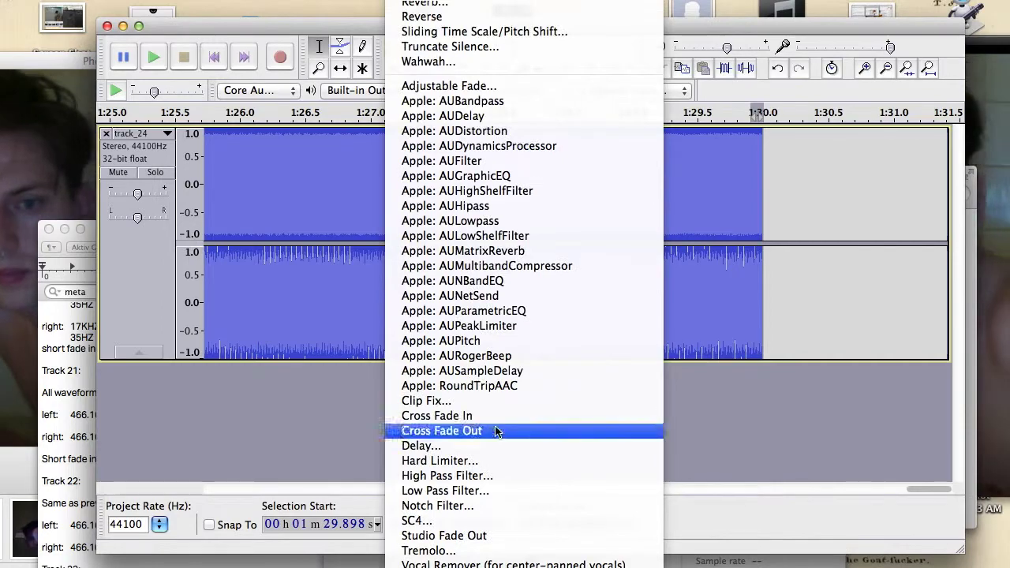
left_click(497, 431)
double_click(305, 178)
left_click(297, 1)
left_click(334, 36)
left_click(707, 188)
key("space")
Export track_24 as track_24f.wav in WAV (Microsoft) signed 16 bit PCM format with its metadata, and close the project without saving
left_click(213, 57)
key("super+shift+e")
type("f")
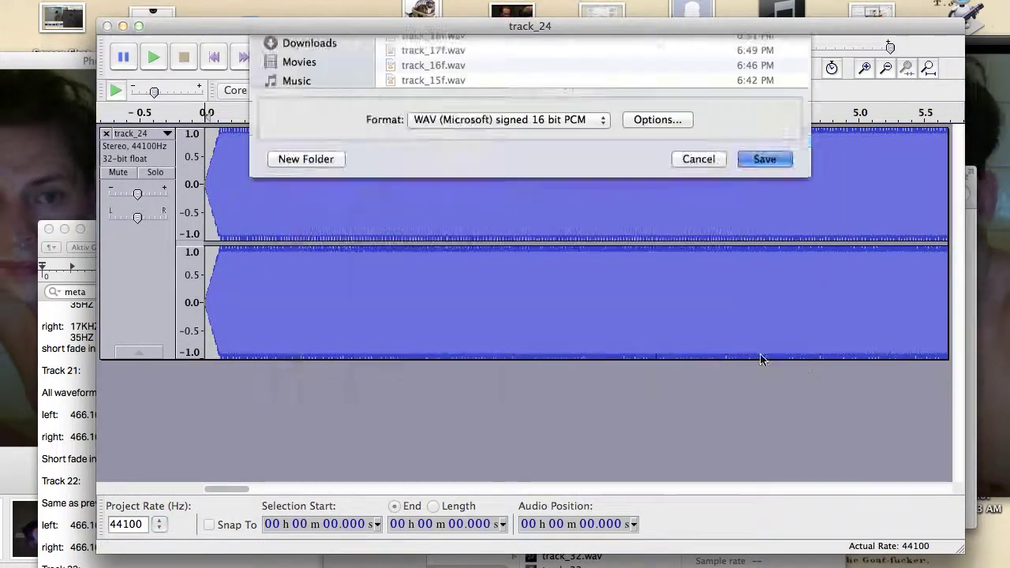
left_click(763, 355)
left_click(659, 387)
left_click(107, 26)
left_click(449, 178)
Open track_25 in Audacity and apply Cross Fade In to its first 0.116 s
double_click(583, 468)
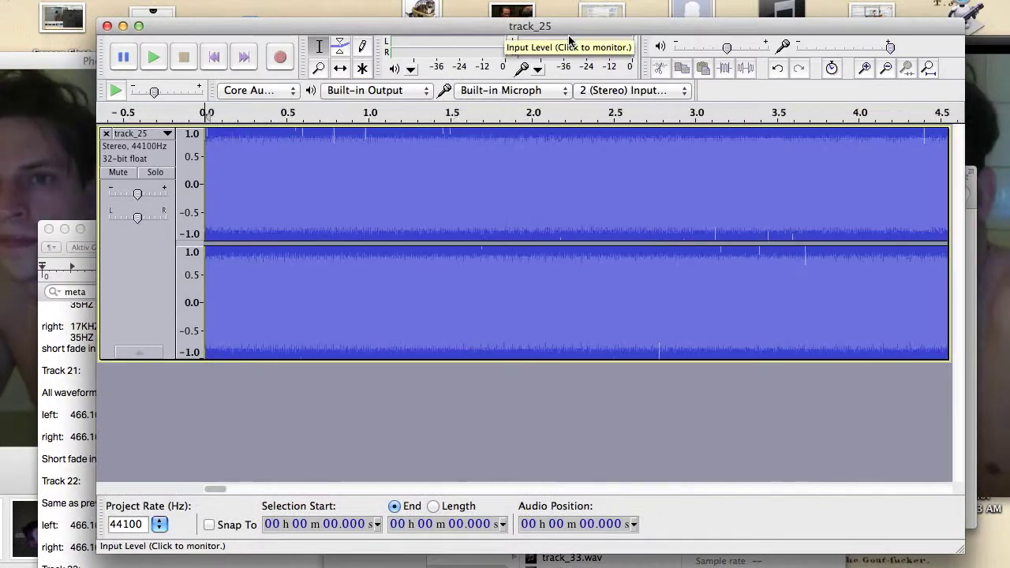
left_click_drag(206, 188, 222, 188)
left_click(401, 1)
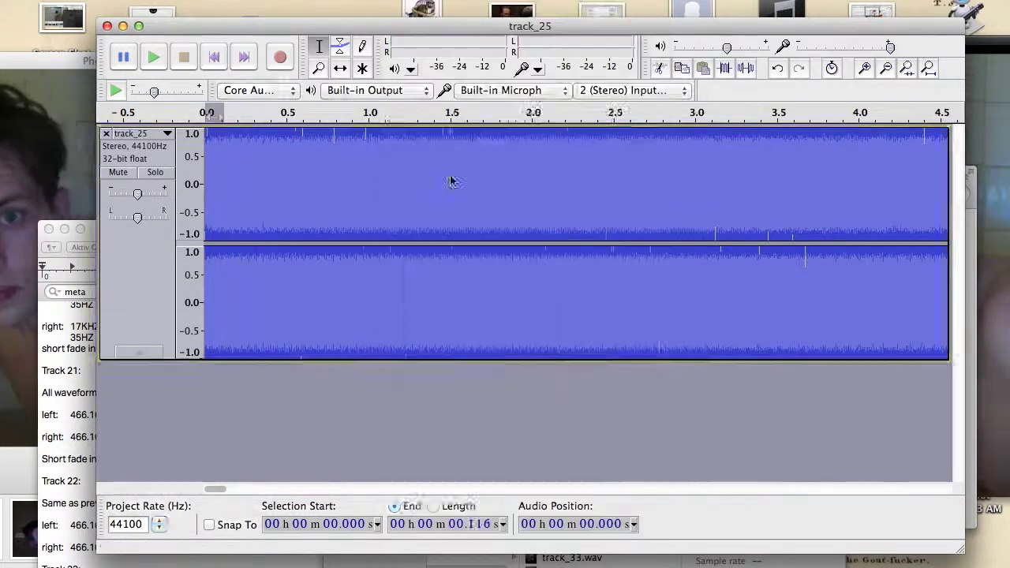
scroll(450, 416, "down", 10)
left_click(451, 416)
Apply Studio Fade Out to about the last 0.1 s of track_25 and play back its ending
left_click(244, 57)
left_click_drag(764, 188, 748, 188)
left_click(401, 1)
scroll(510, 565, "down", 10)
left_click(504, 533)
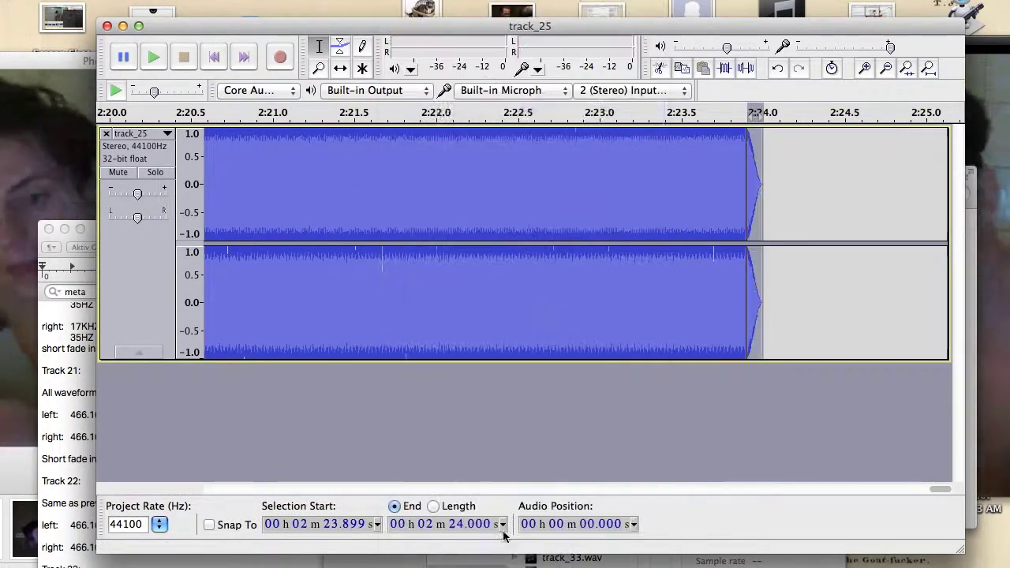
key("super+a")
left_click_drag(422, 29, 412, 5)
left_click(634, 169)
key("space")
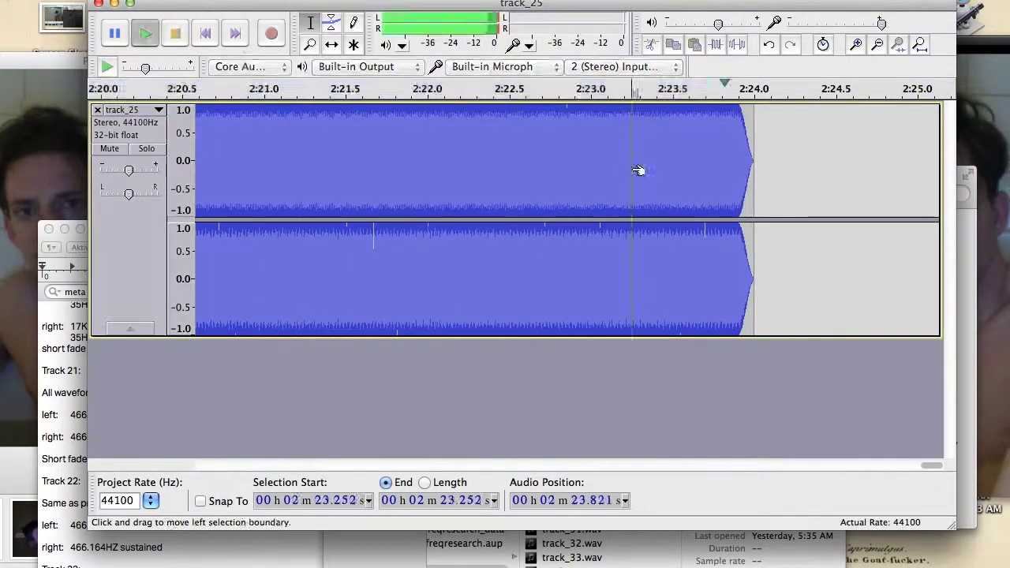
Export track_25 as track_25f.wav with a note about the fades added to its metadata comments
left_click(205, 34)
left_click(109, 1)
left_click(154, 185)
key("Right")
type("f")
key("Return")
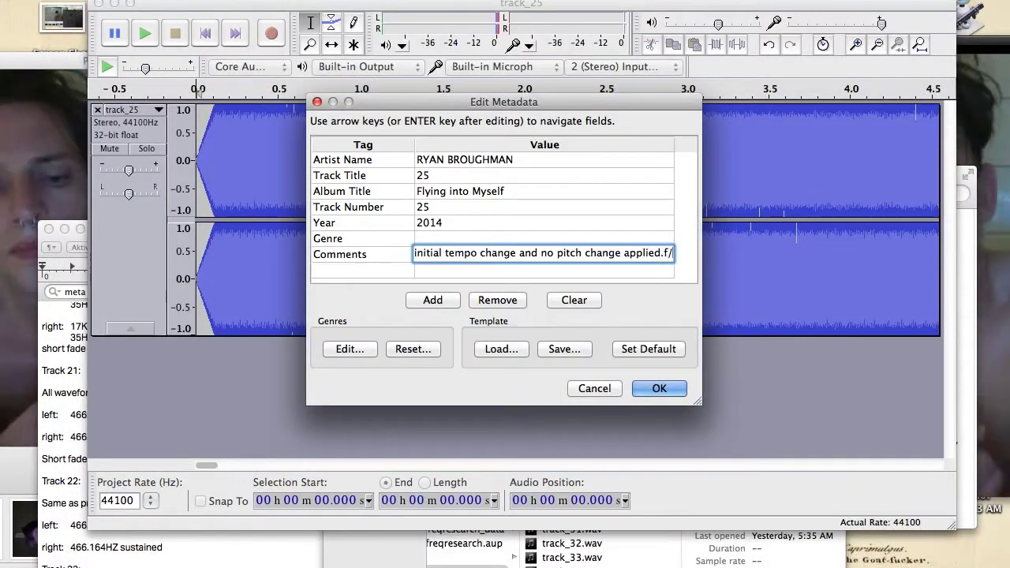
key("Return")
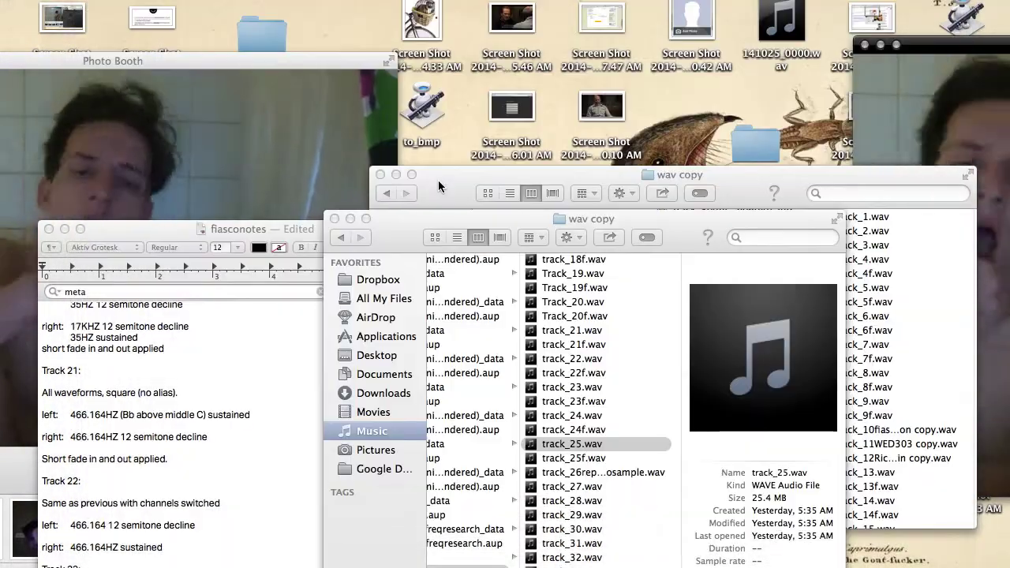
Open track_27.wav from the wav copy folder in Audacity
scroll(594, 467, "down", 1)
left_click(593, 469)
right_click(595, 469)
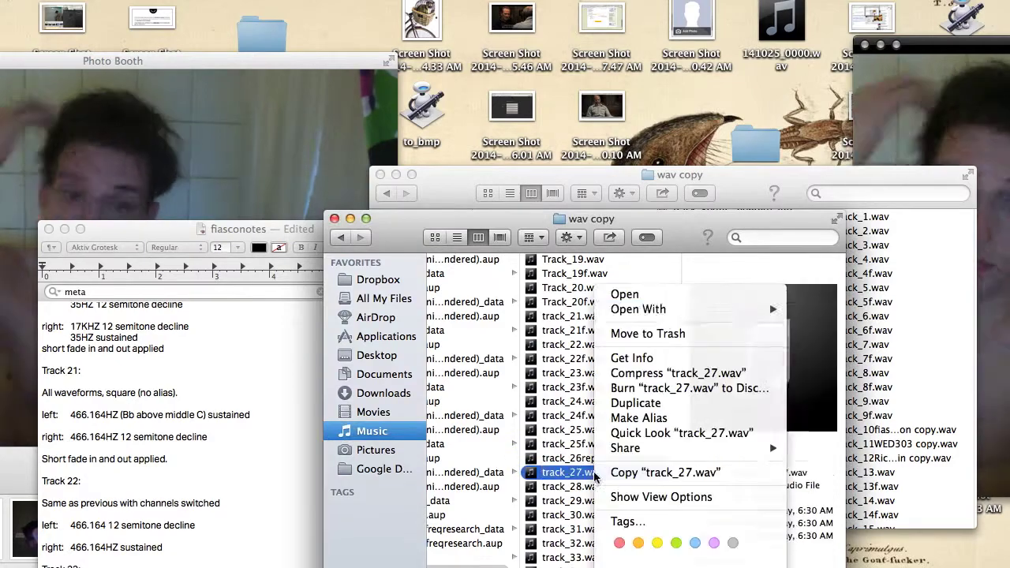
mouse_move(656, 309)
left_click(819, 334)
Apply a short fade in to the very start of track_27
left_click(210, 62)
key("super+1")
key("super+1")
key("super+1")
key("super+1")
key("super+1")
key("super+1")
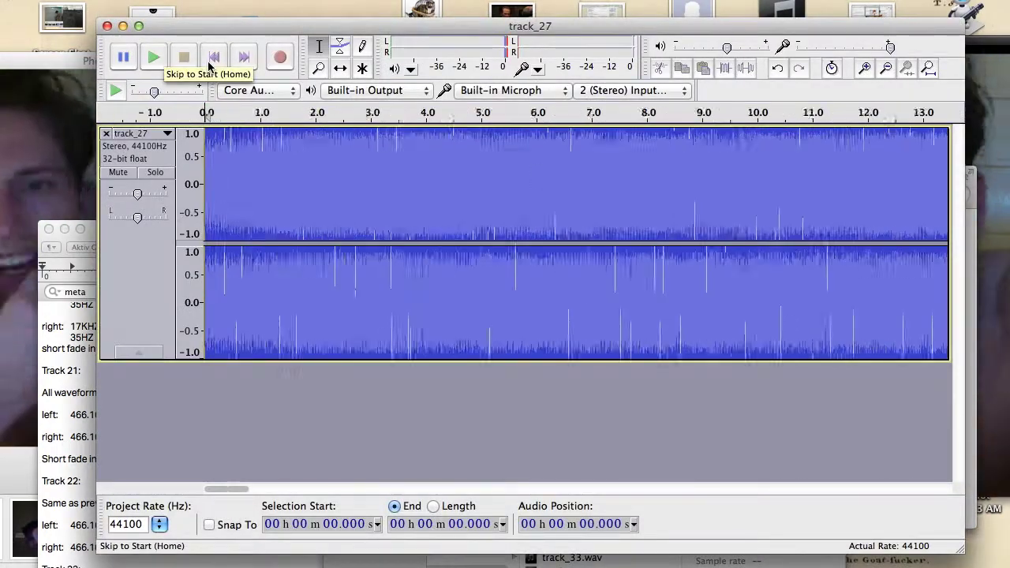
left_click(249, 135, "shift")
left_click(401, 1)
left_click(446, 170)
Try a fade out on a short section at the end of track_27, play it back and undo it
left_click(244, 57)
left_click(750, 209, "shift")
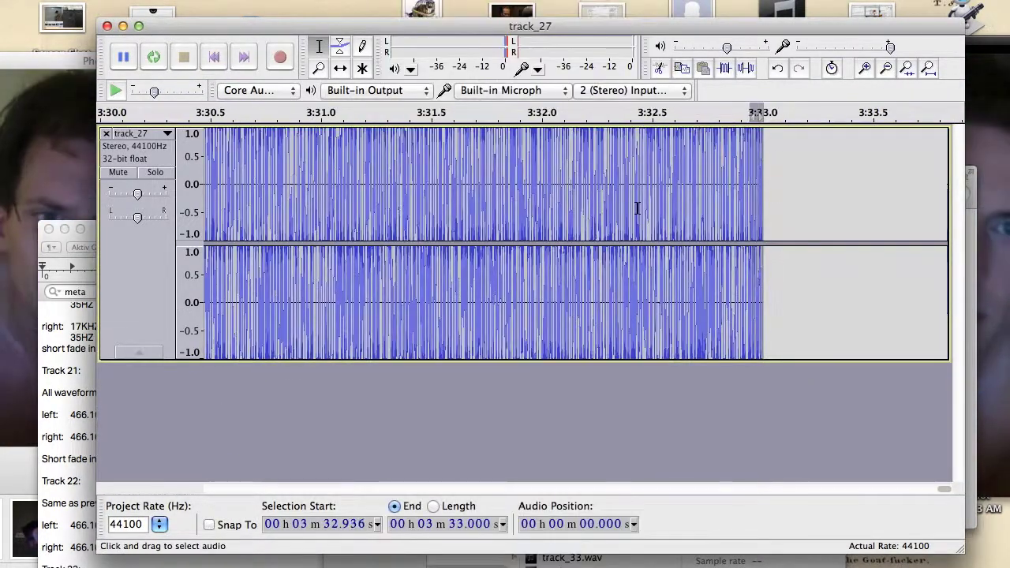
left_click(464, 204)
left_click(652, 193, "shift")
left_click(401, 2)
left_click(424, 184)
left_click(365, 210)
key("space")
key("super+z")
Apply Studio Fade Out to about the last 2 s of track_27 and play back its ending
key("super+3")
left_click(452, 135, "shift")
left_click(401, 1)
scroll(518, 543, "down", 10)
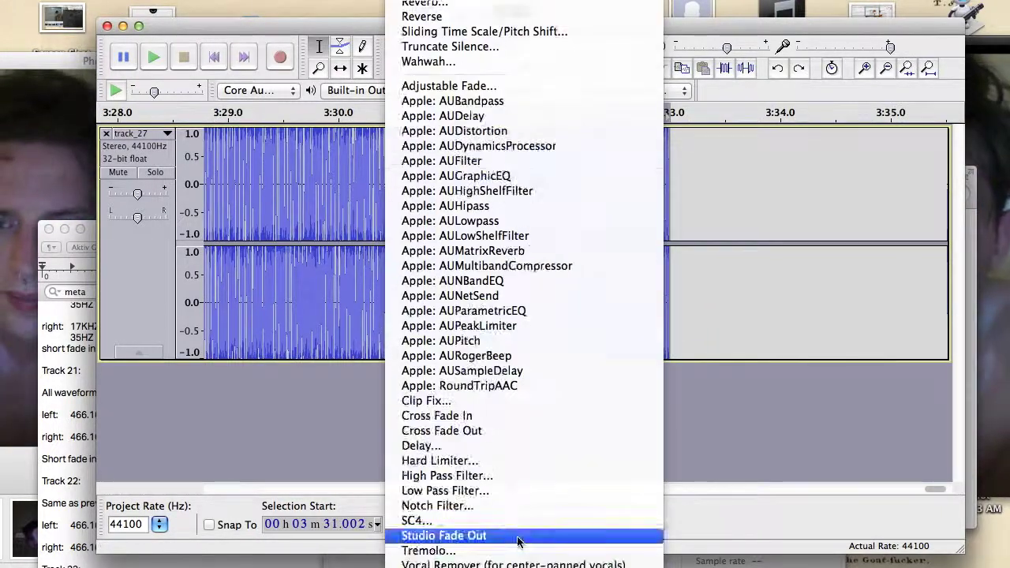
left_click(519, 544)
left_click(248, 176)
key("space")
Look up the Track 27 entry in the fiasconotes document
key("super+Tab")
scroll(104, 480, "down", 2)
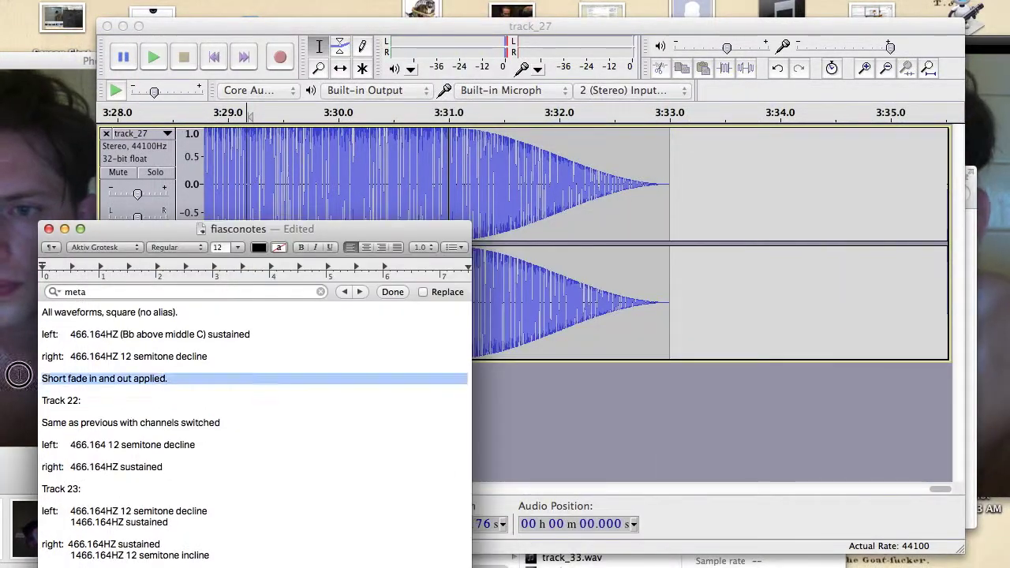
scroll(104, 479, "down", 8)
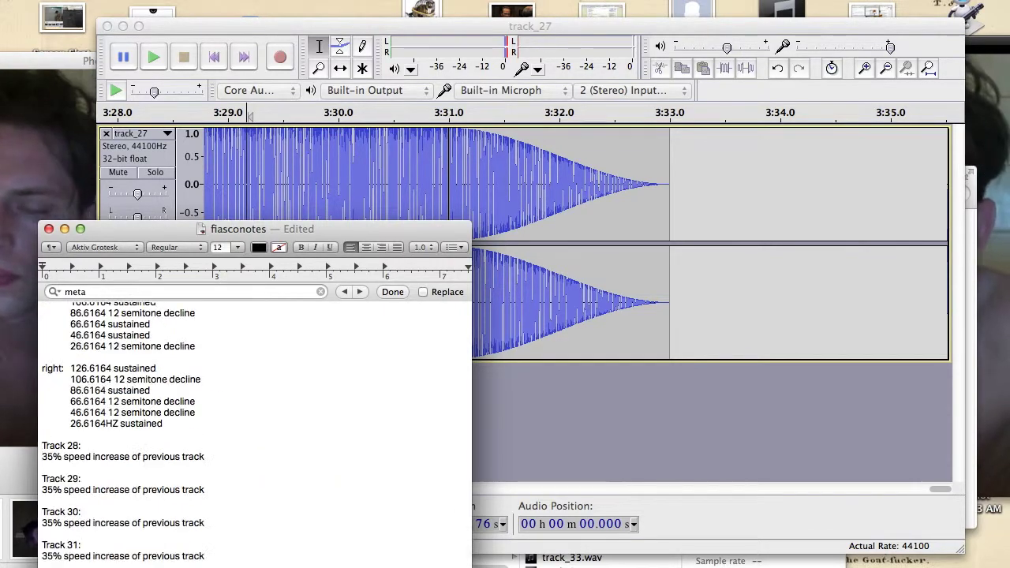
Back in Audacity, undo the previous fades on track_27 and apply a fade in to about its first 0.5 s
key("super+Tab")
key("super+z")
left_click(144, 2)
left_click(214, 57)
left_click(260, 190, "shift")
left_click(401, 1)
Apply Studio Fade Out to about the last 2 s of track_27 and check the faded ending
left_click(245, 61)
left_click(544, 135, "shift")
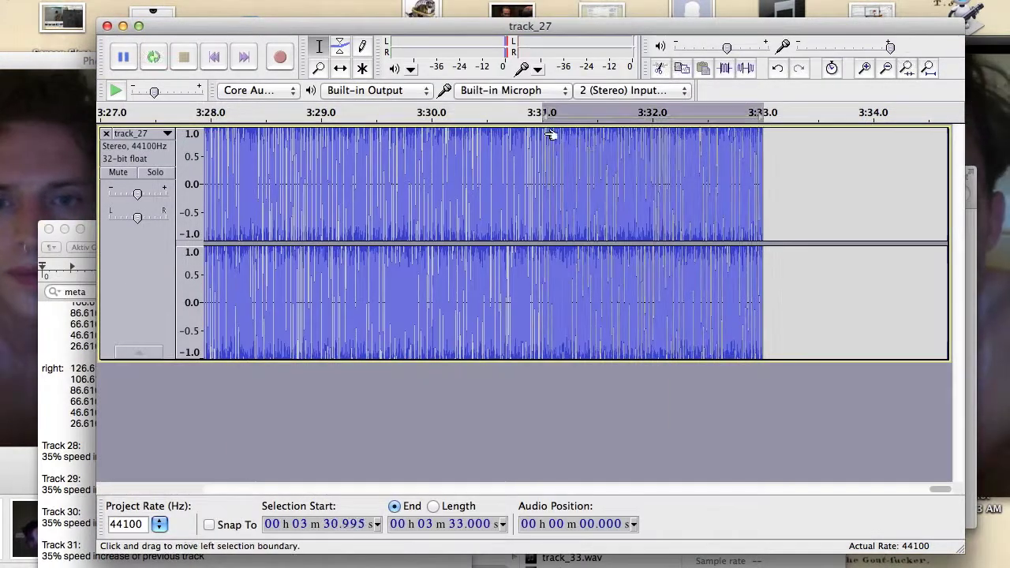
left_click(400, 1)
left_click(519, 543)
left_click(214, 58)
key("super+a")
left_click(296, 2)
left_click(320, 39)
left_click(245, 62)
left_click(339, 186)
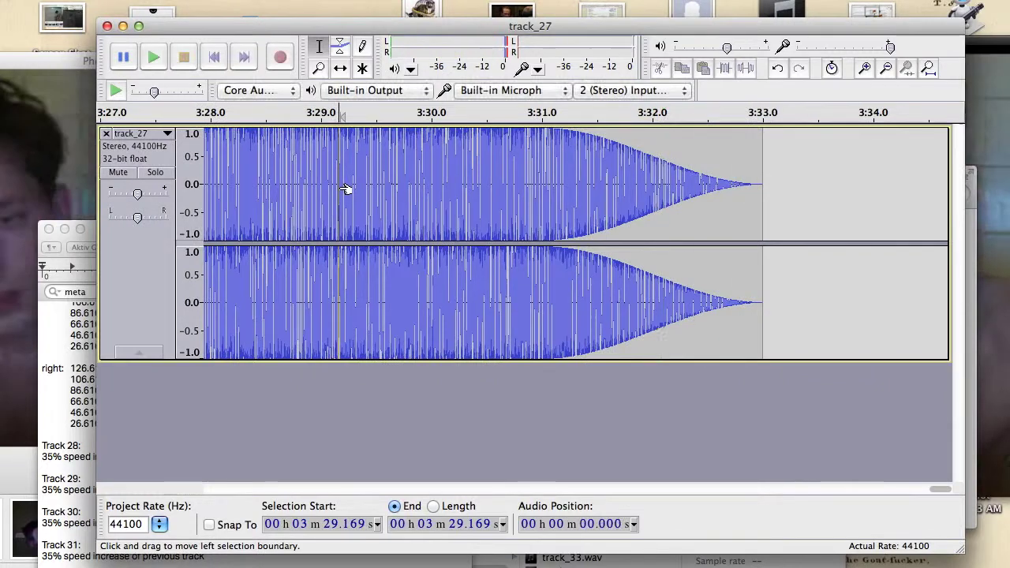
Export the faded track as track_27f, WAV signed 16 bit PCM, to the wav copy folder, going over its comments tag
left_click(214, 57)
left_click(107, 1)
left_click(138, 198)
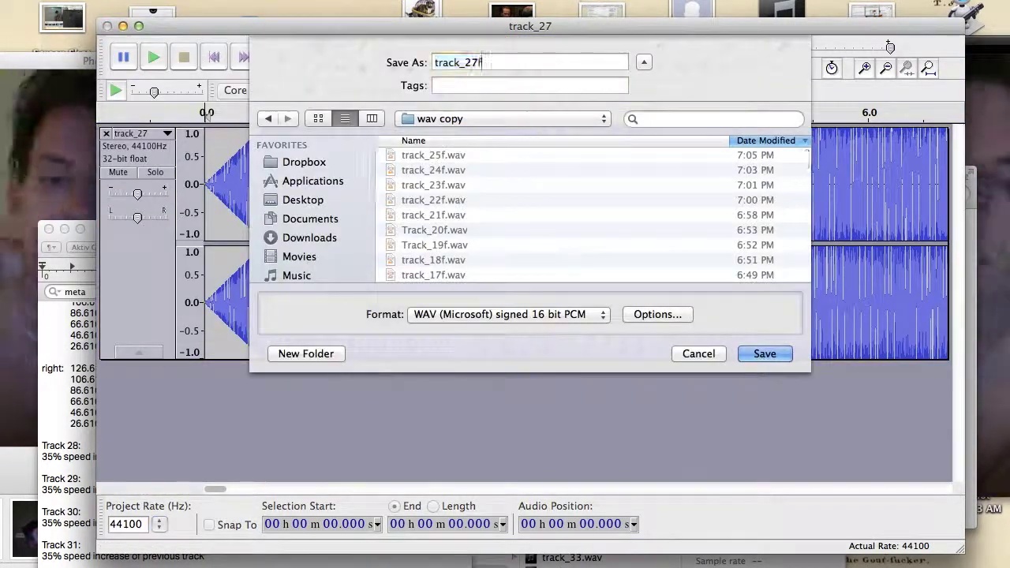
left_click(765, 353)
double_click(636, 258)
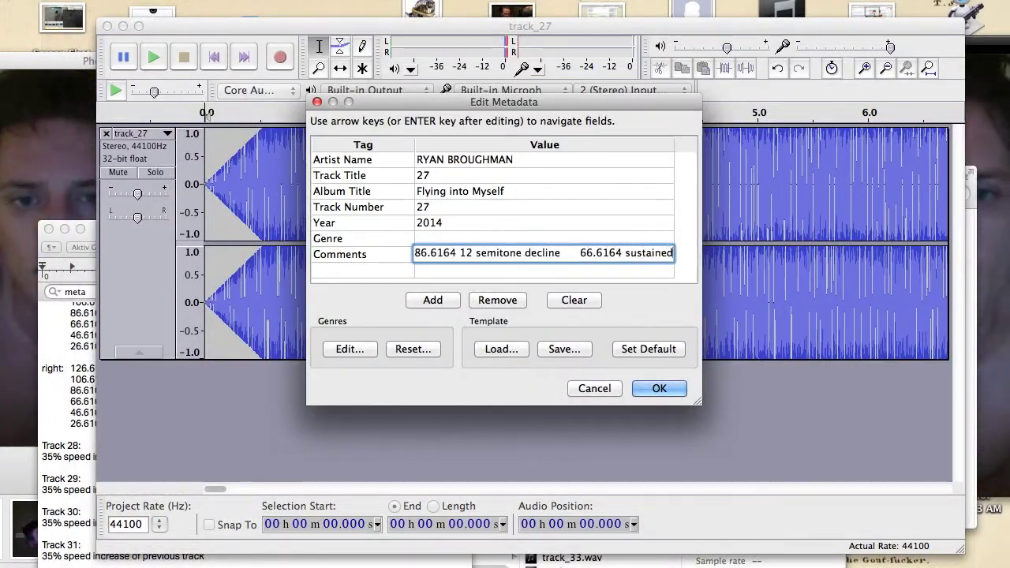
left_click(655, 390)
Add the line "Half second fade in 2 second fade out." under the Track 27 entry in fiasconotes
left_click(167, 432)
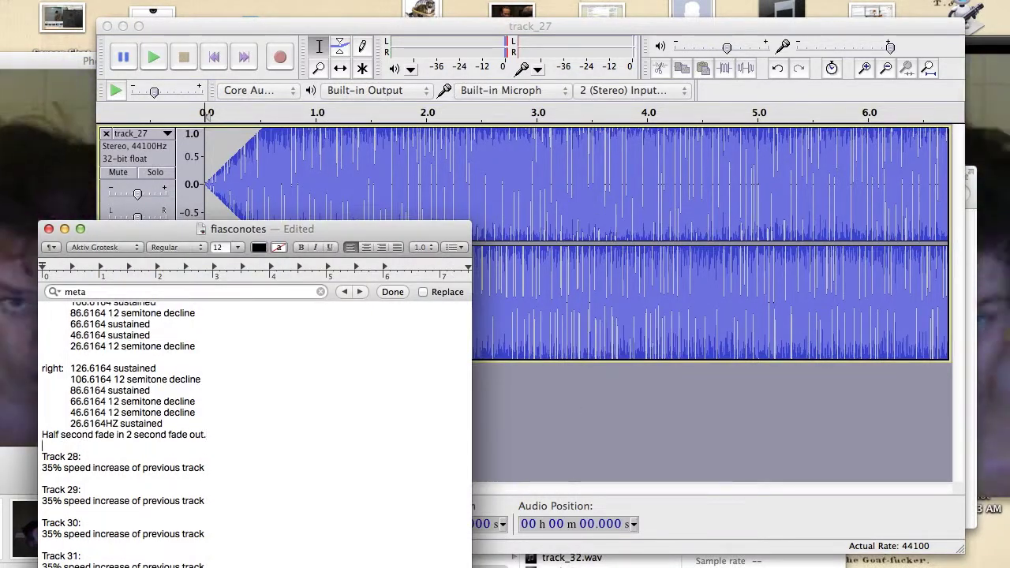
Switch to Audacity and increase the speed of the whole track_27 by 35%
left_click(111, 29)
key("super+a")
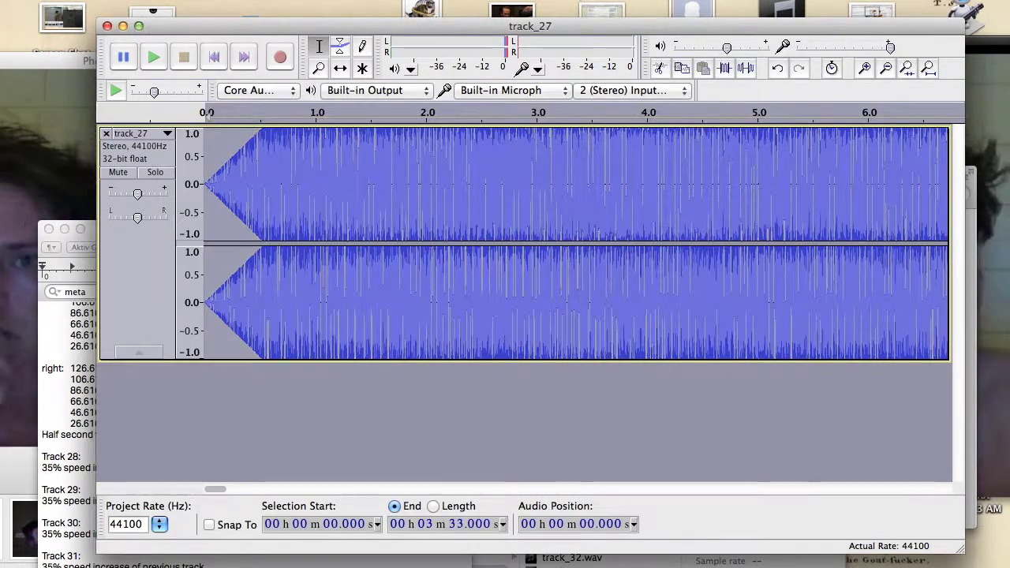
left_click(403, 2)
left_click(462, 96)
key("Return")
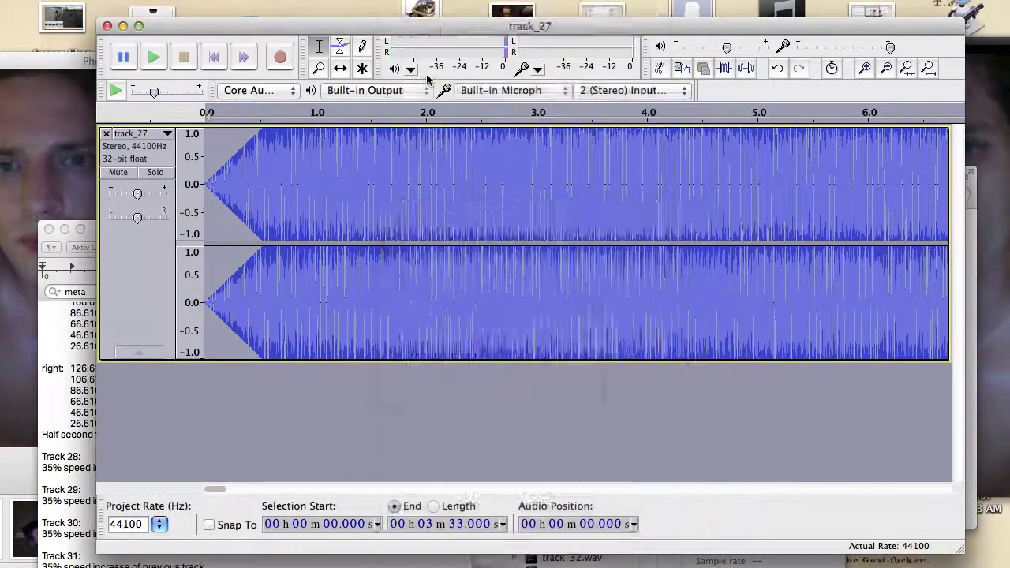
Export the sped-up track as track_28f WAV to the wav copy folder, updating its metadata numbering to 28
left_click(237, 1)
mouse_move(125, 1)
left_click(139, 184)
type("track_28f")
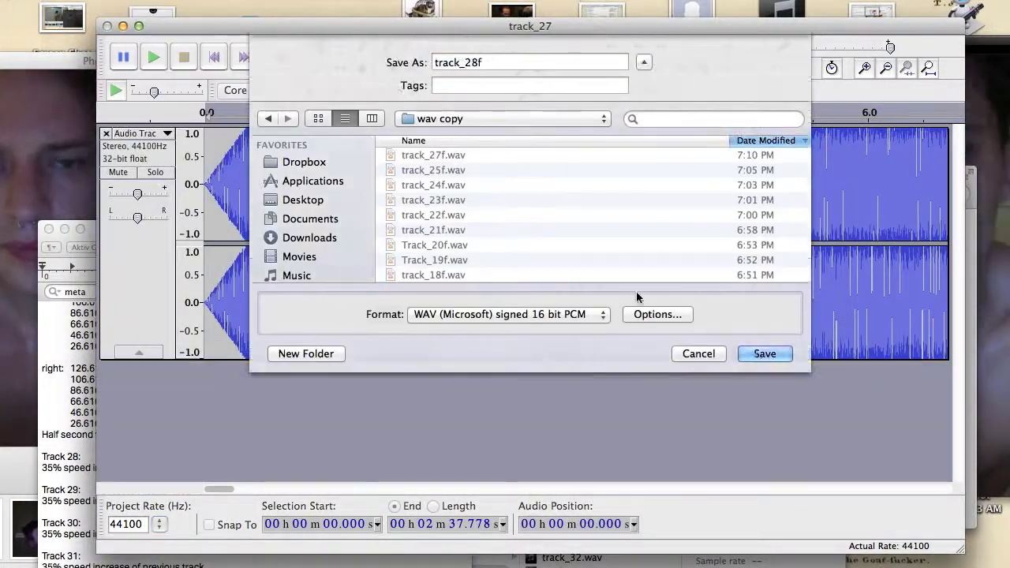
left_click(765, 353)
key("Down")
type("28")
left_click(661, 391)
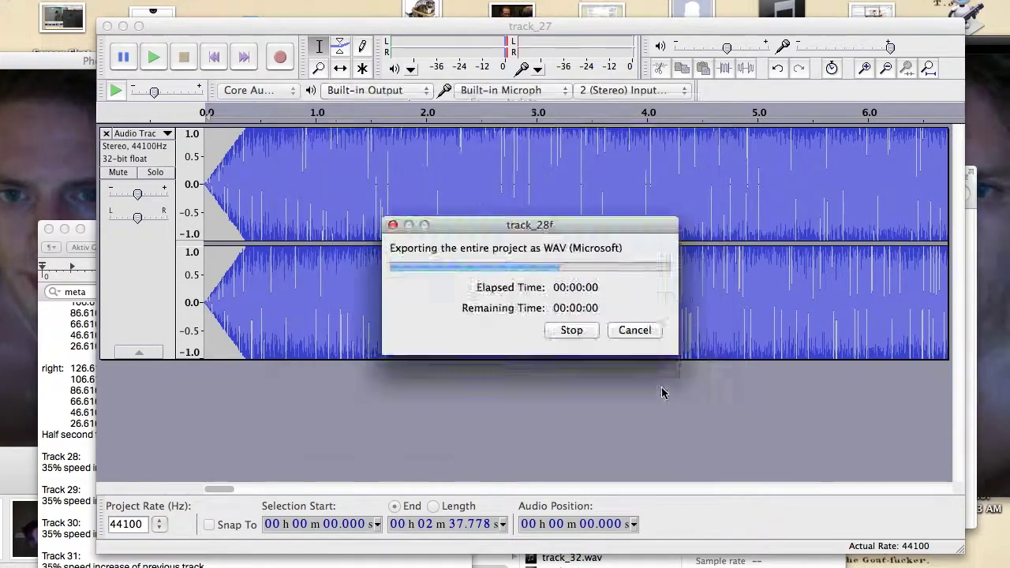
Repeat the 35% speed increase and export the result as track_29f with its metadata numbering set to 29
key("super+r")
left_click(114, 1)
left_click(158, 189)
left_click(755, 360)
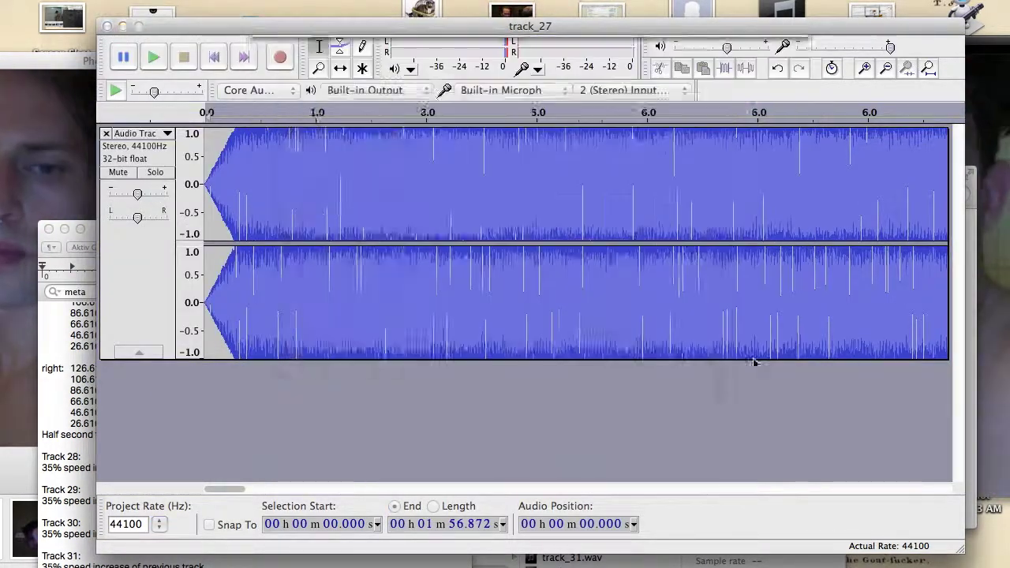
key("Down")
type("29")
left_click(659, 392)
Speed the track up by another 35% and export it as track_30f with track title and track number 30
left_click(396, 1)
left_click(469, 5)
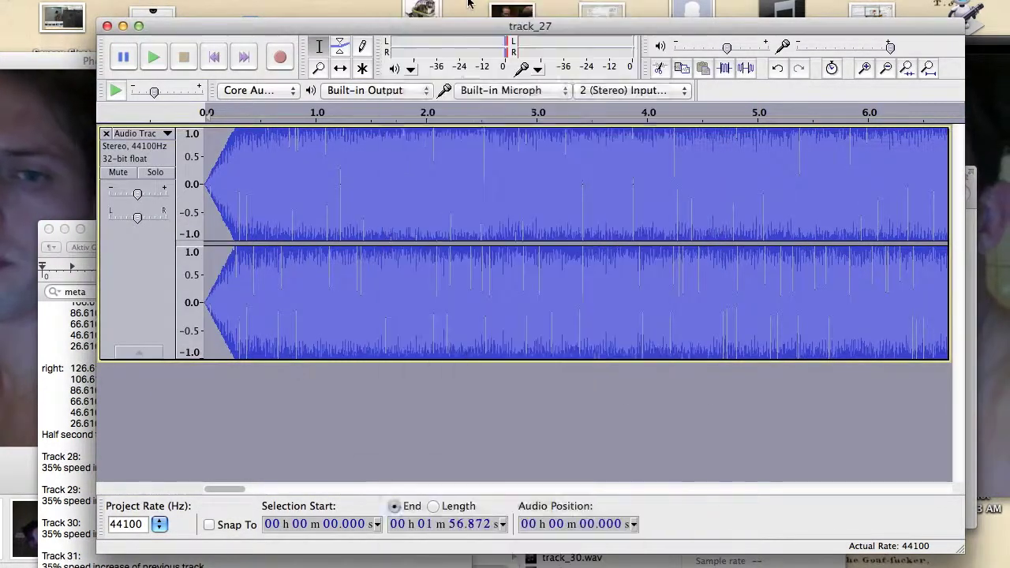
left_click(307, 1)
mouse_move(118, 1)
left_click(157, 190)
key("Return")
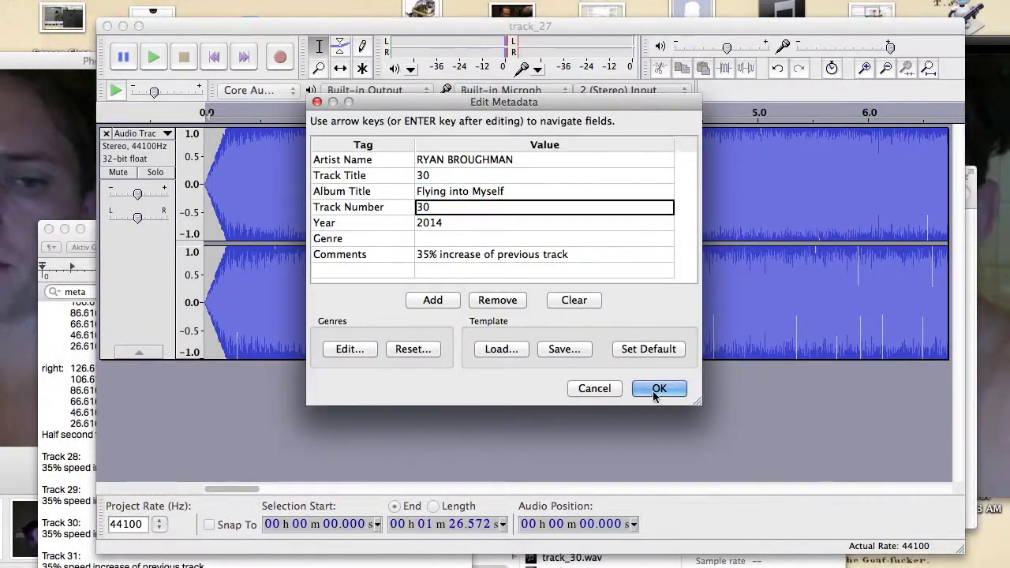
left_click(659, 388)
Repeat the 35% speed increase and export the result to the wav copy folder as the WAV for track 31
key("super+r")
key("super+shift+e")
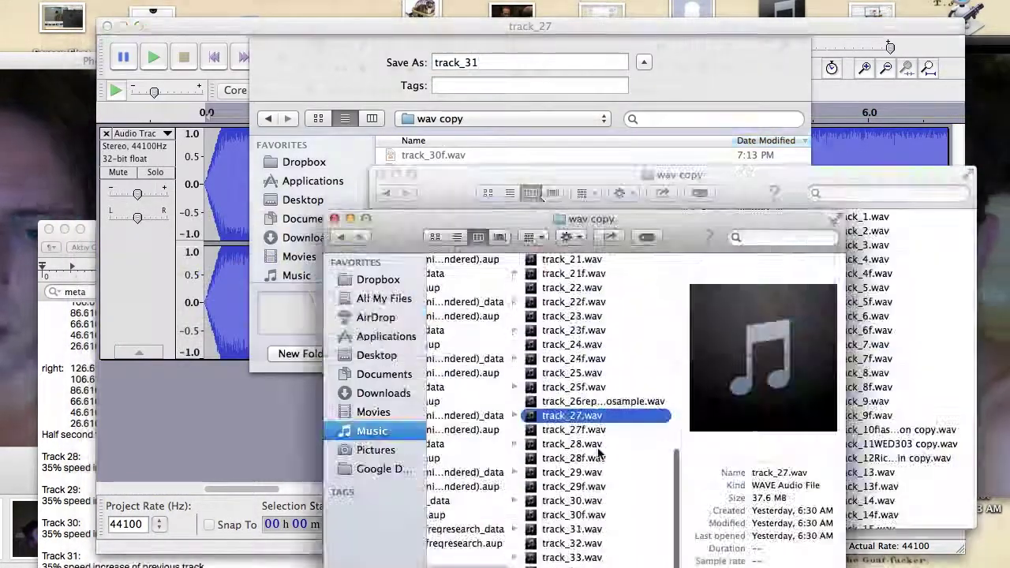
key("Return")
left_click(659, 389)
Repeat the 35% speed increase and export the result to the wav copy folder as the next numbered WAV file
key("super+r")
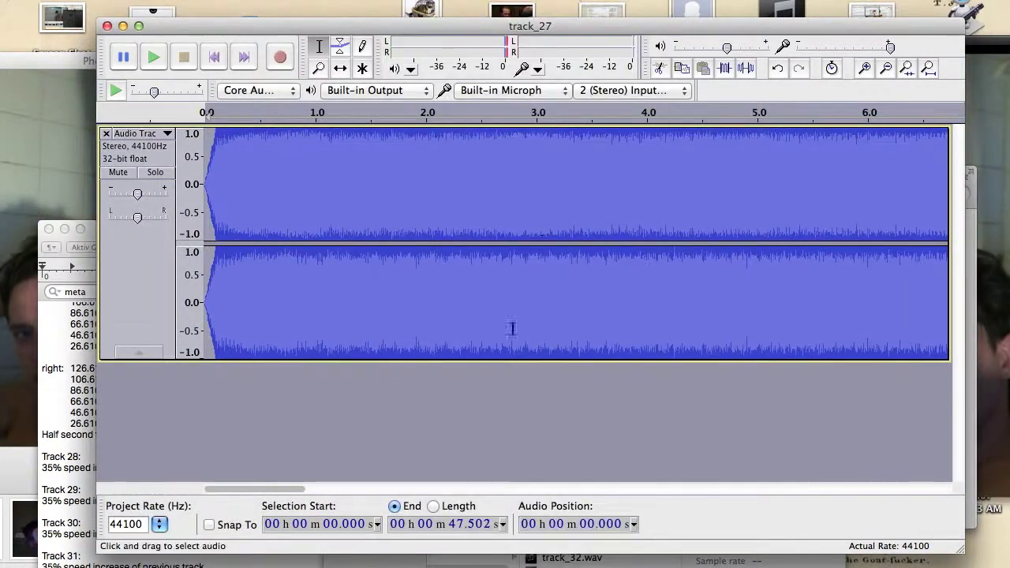
left_click(397, 0)
mouse_move(116, 1)
left_click(139, 184)
key("BackSpace")
key("BackSpace")
type("31f")
left_click(769, 353)
left_click(433, 184)
key("Return")
key("Return")
Repeat the 35% speed increase and export the result as track_33f, accepting the existing metadata
key("super+r")
left_click(115, 0)
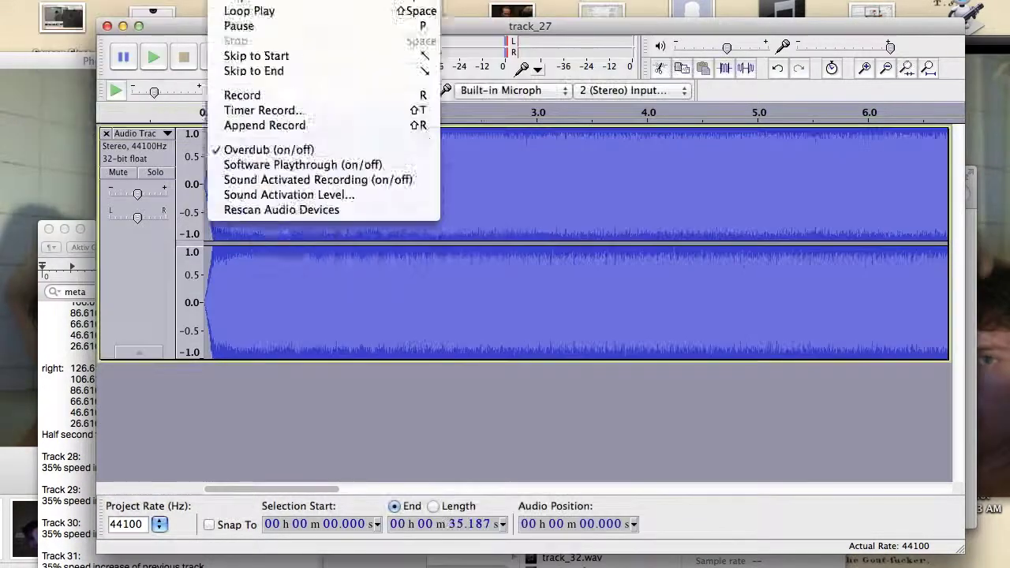
left_click(139, 184)
key("BackSpace")
key("BackSpace")
type("33f")
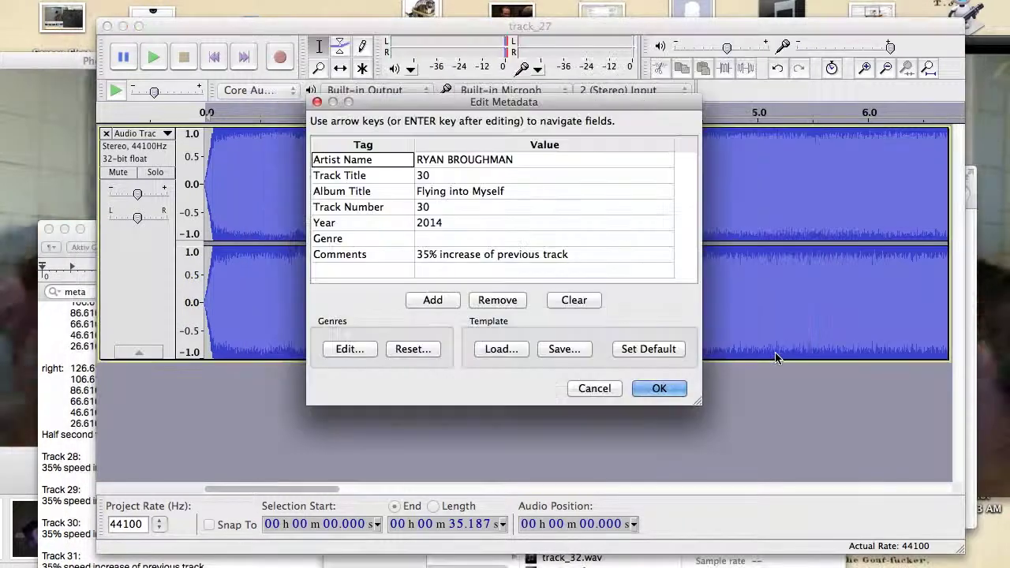
key("Return")
Repeat the 35% speed increase and export the result as track_34f, accepting the existing metadata
key("super+r")
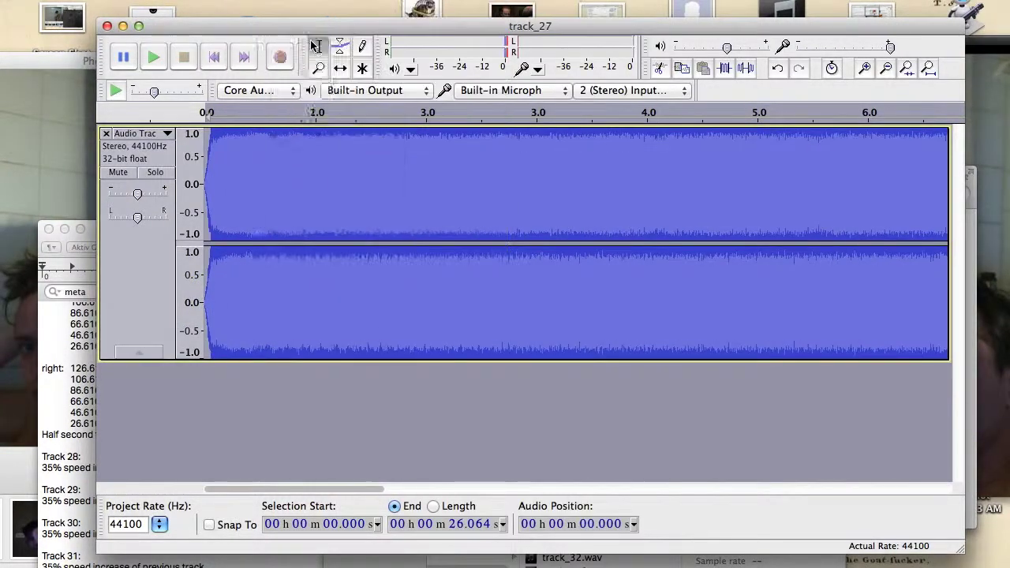
key("super+shift+e")
type("track_34f")
key("Return")
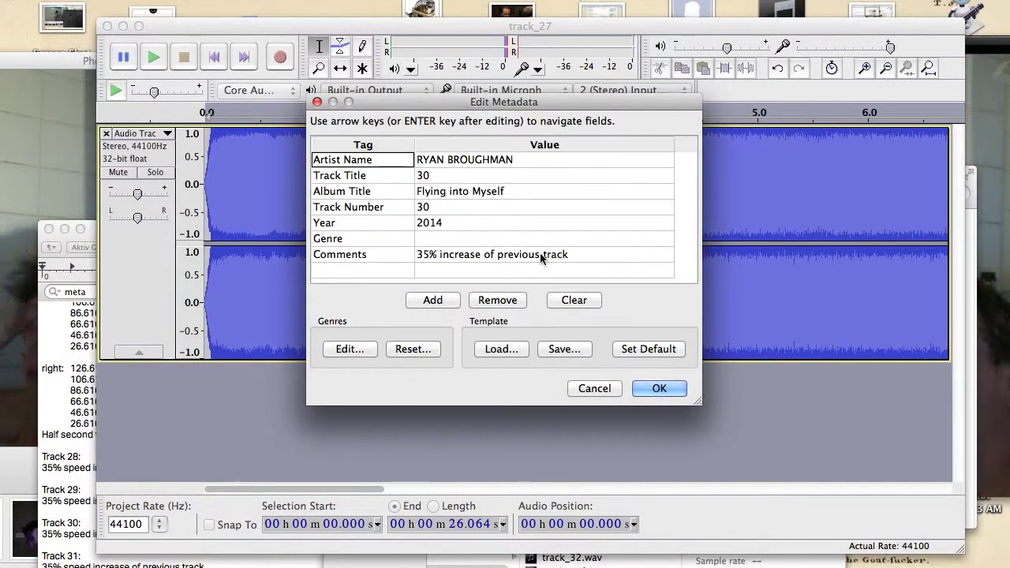
left_click(659, 389)
Review the last track entries in fiasconotes and open track_34f.wav from the wav copy folder in Audacity
scroll(311, 506, "down", 5)
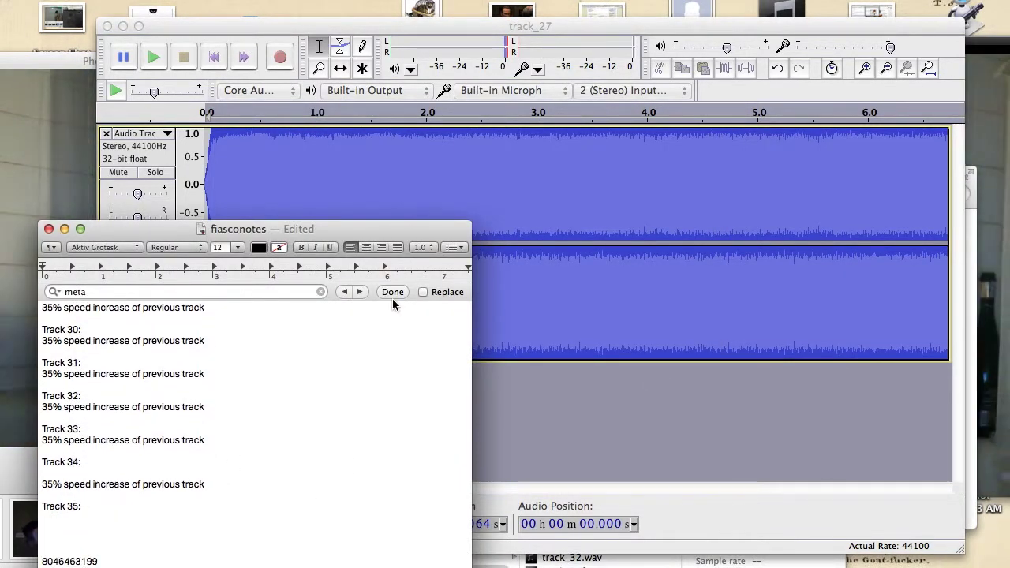
key("super+Tab")
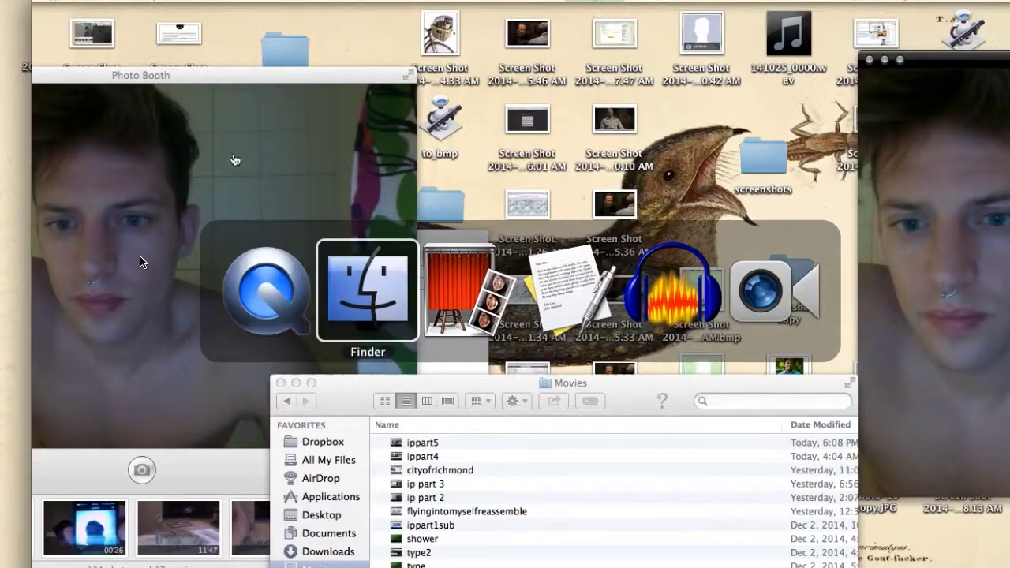
left_click(578, 561)
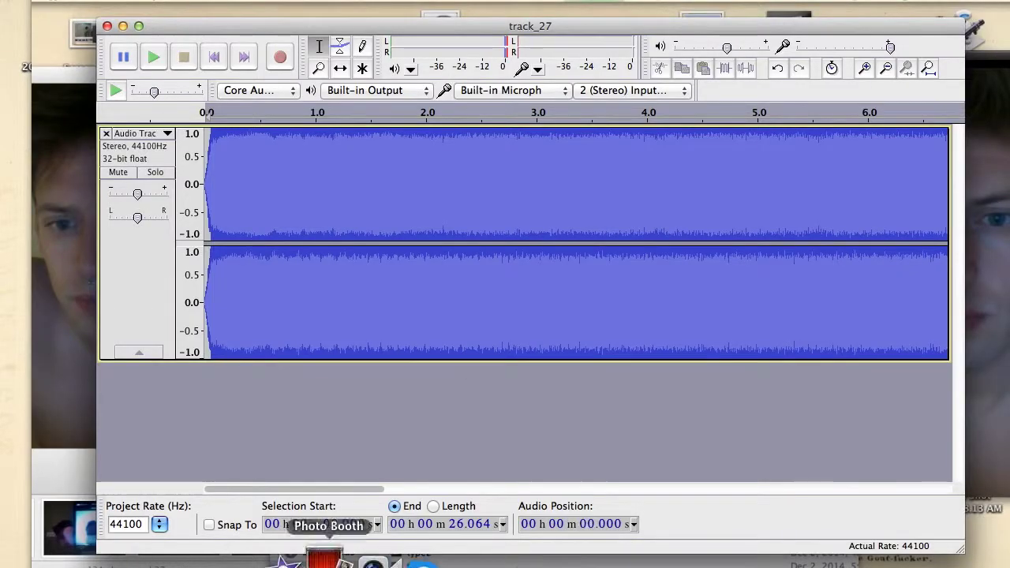
left_click(185, 560)
left_click(174, 562)
scroll(521, 505, "down", 2)
right_click(563, 567)
mouse_move(612, 307)
left_click(787, 335)
Increase the speed of the whole track_34f by 35%
left_click(394, 1)
left_click(448, 79)
key("Return")
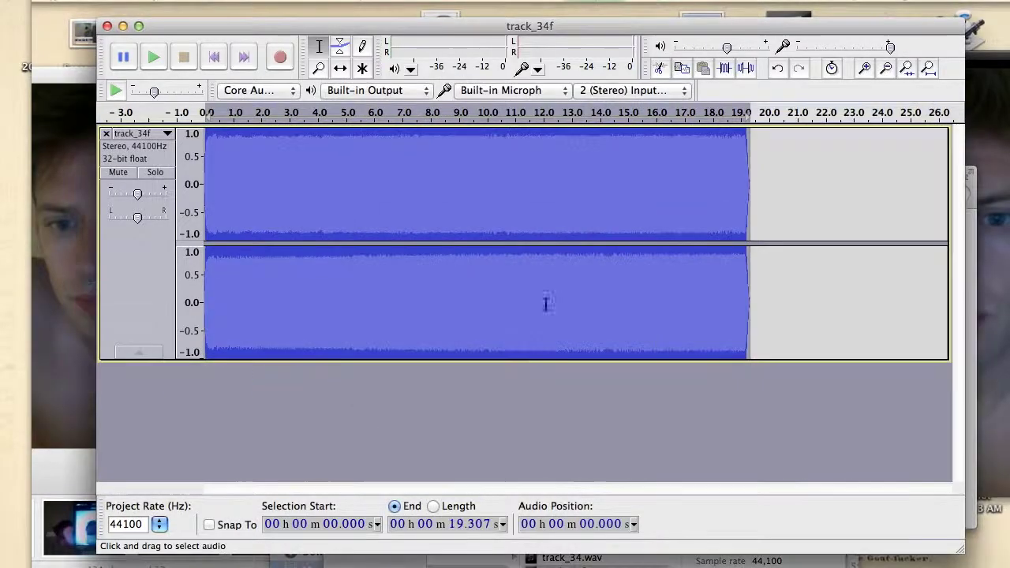
Save the project as track_35 and export the audio as a WAV with track title and track number 35
left_click(118, 1)
left_click(163, 79)
type("track_35")
left_click(765, 354)
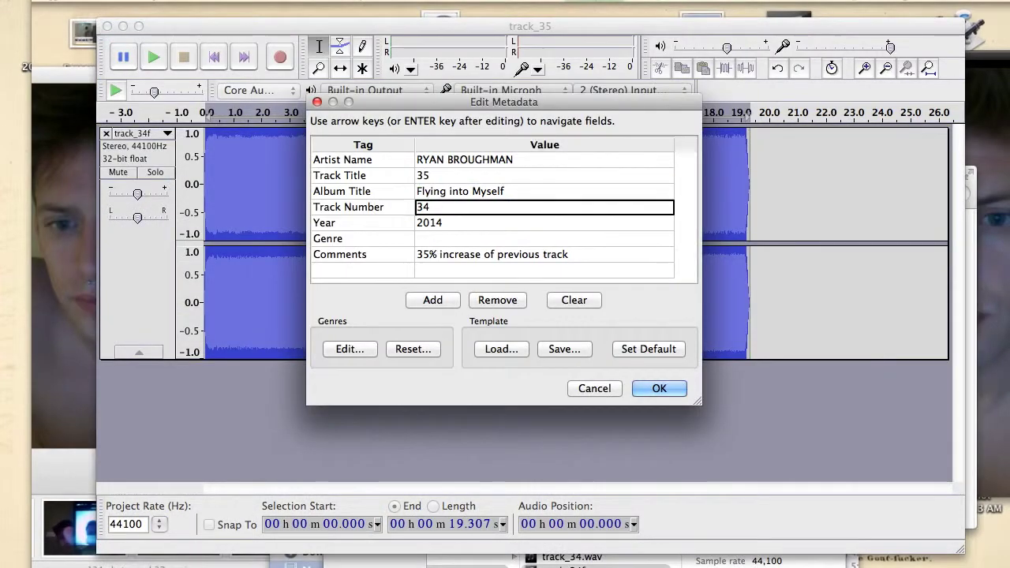
left_click(659, 388)
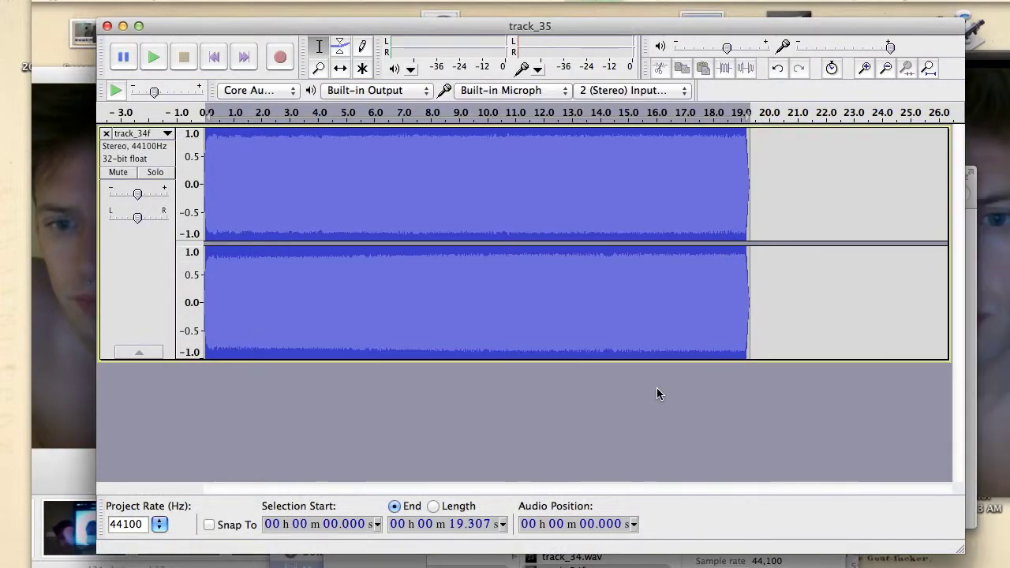
Mix and render the track sped up by another 35% and export it with track title and track number 36
left_click(347, 2)
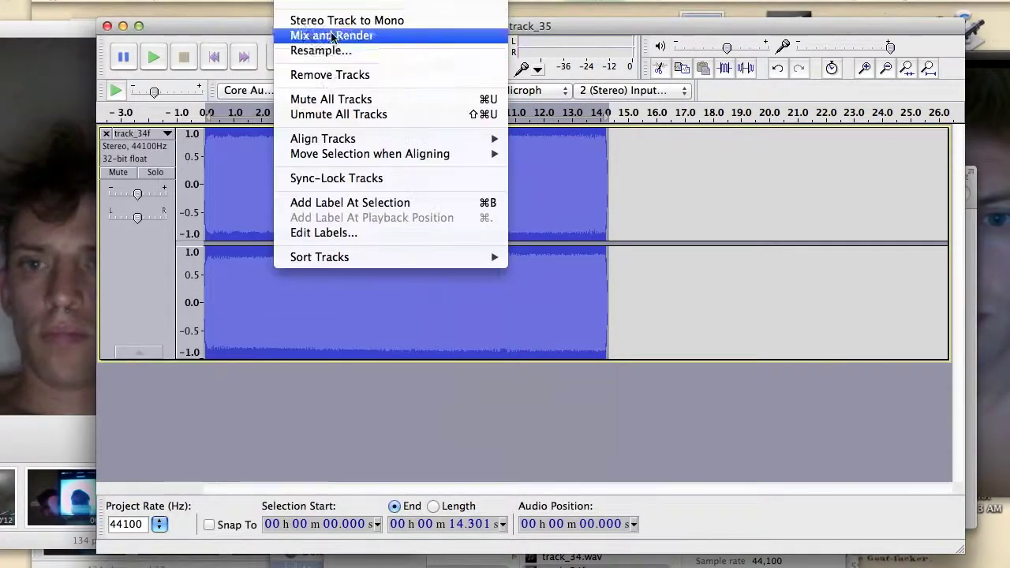
left_click(331, 36)
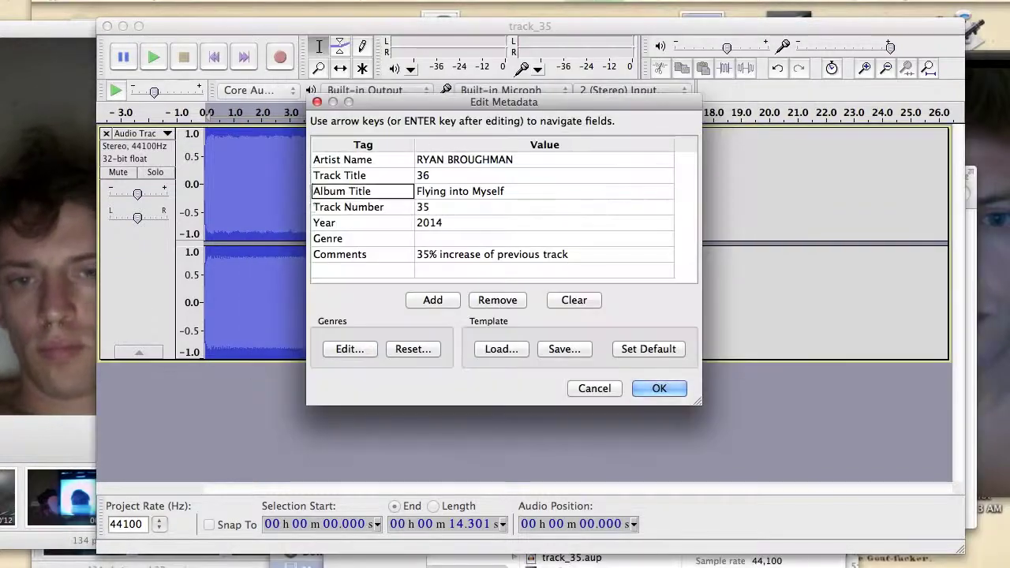
left_click(659, 388)
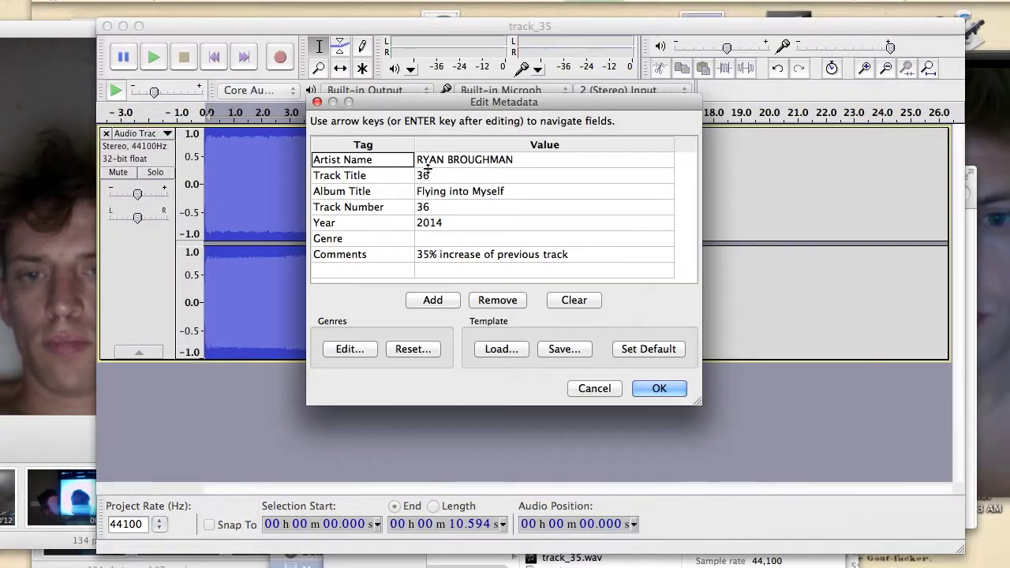
Export the successive 35% faster versions as track_37, track_38, track_39 and track_40 WAV files, numbering each one's metadata
left_click(659, 389)
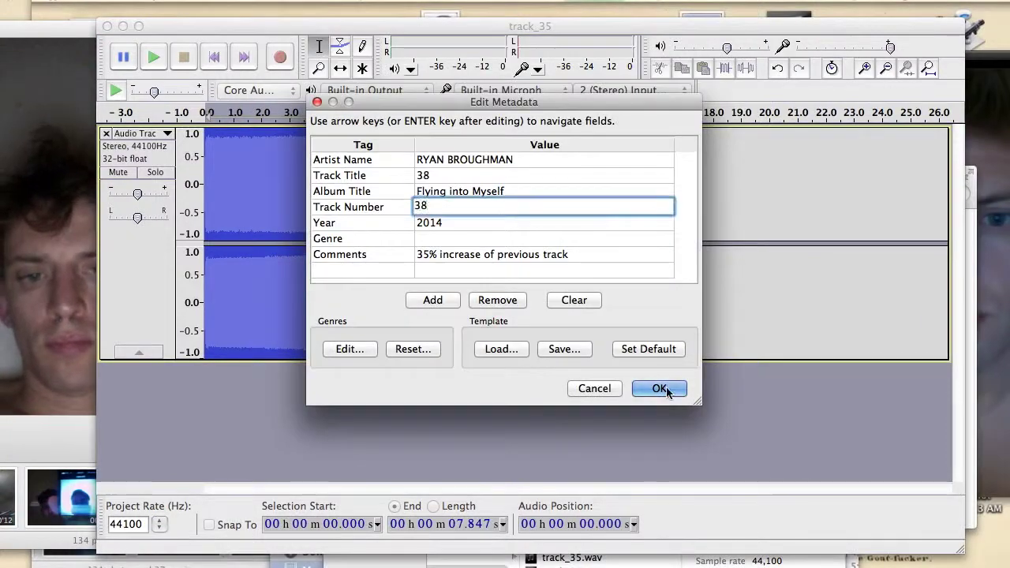
left_click(659, 388)
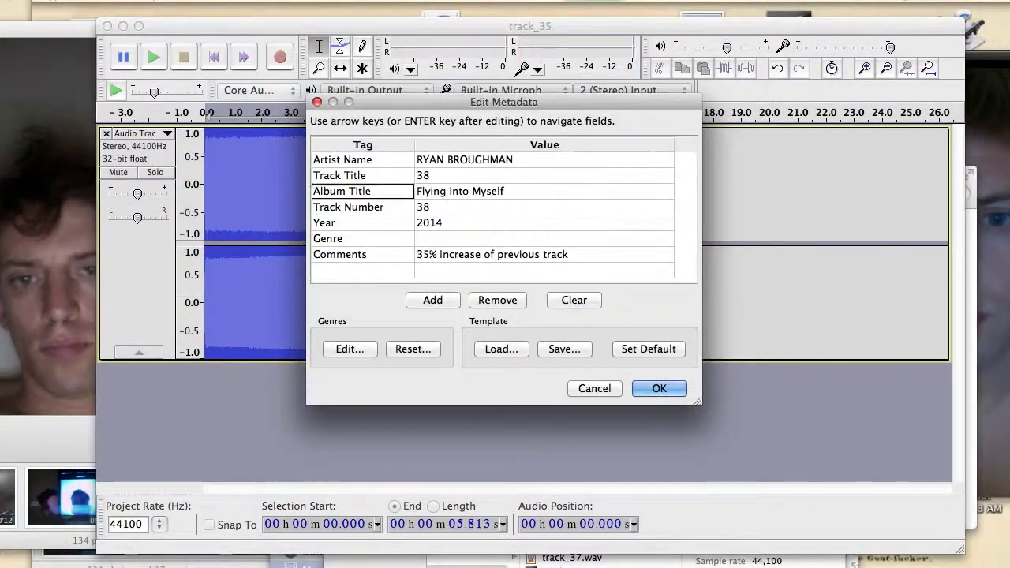
left_click(659, 389)
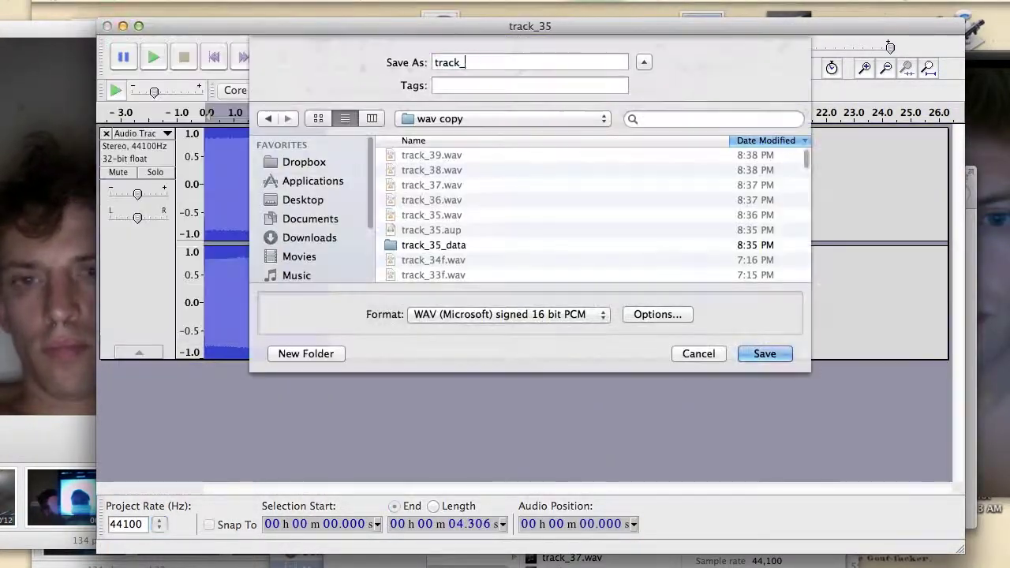
type("40")
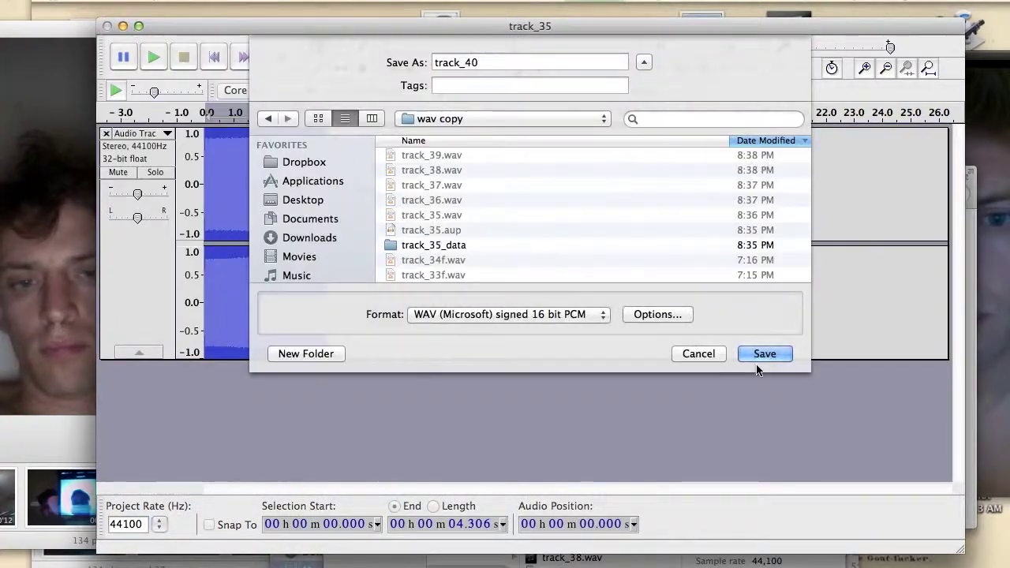
left_click(759, 356)
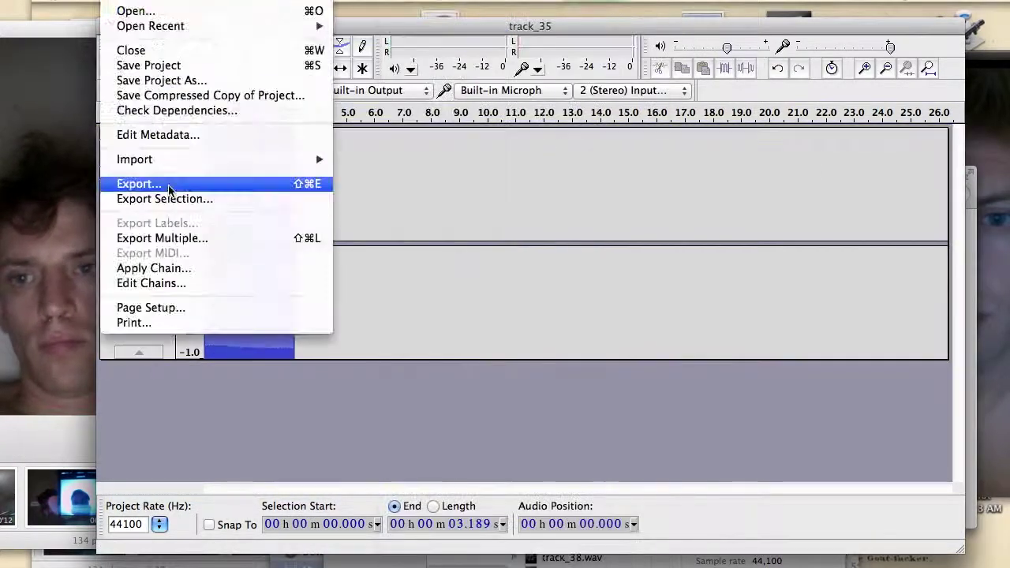
Export the audio with track title and track number 41 in its metadata, and mix and render the next 35% faster version
left_click(174, 187)
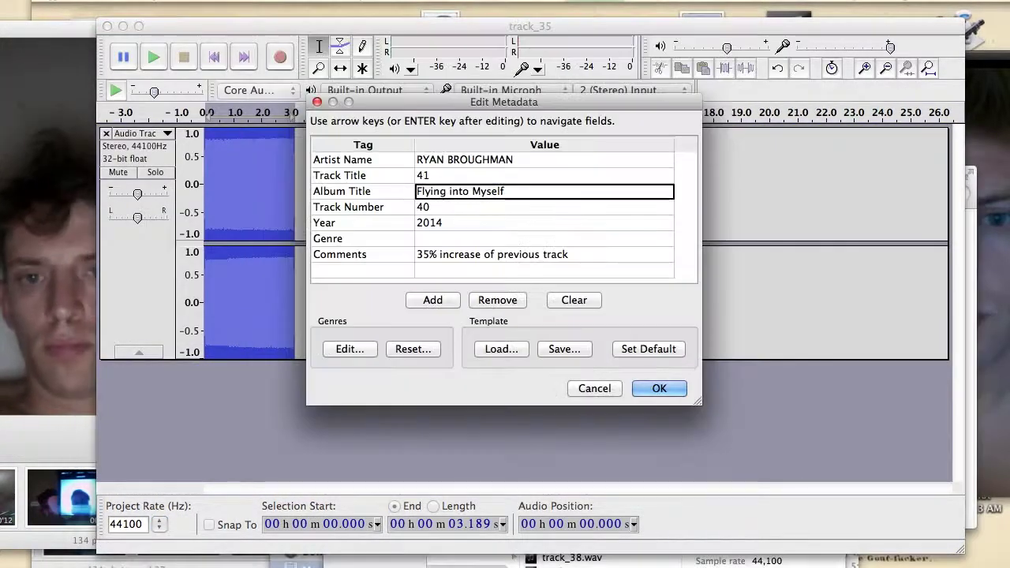
key("Return")
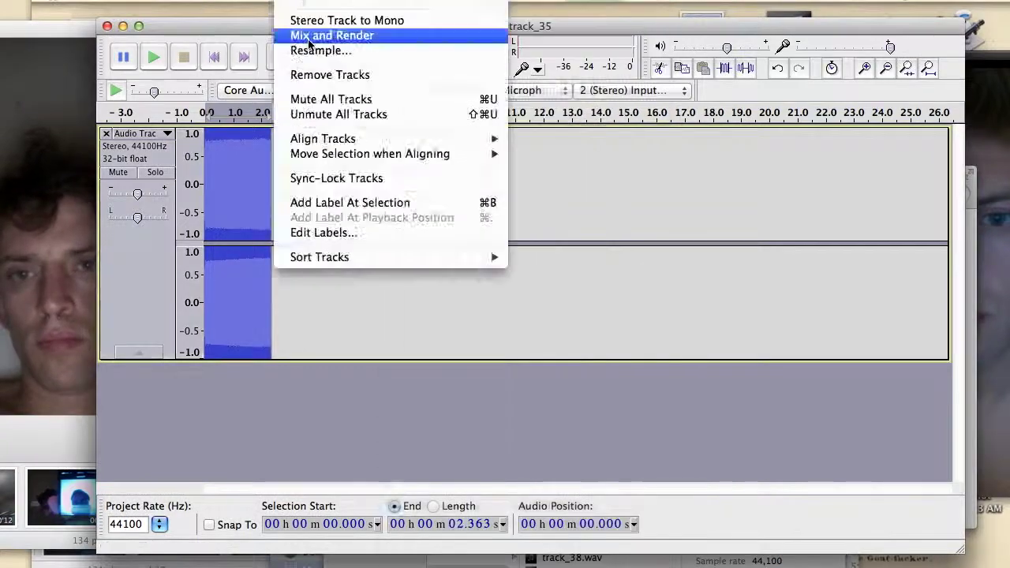
left_click(309, 43)
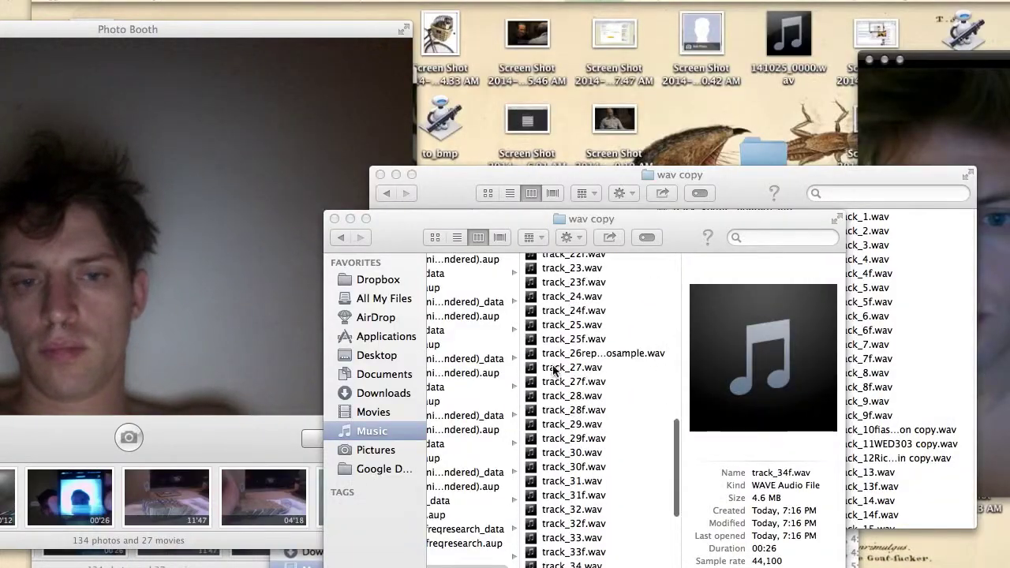
Apply a sliding time scale/pitch shift to track_45 with a final tempo change of 150% and a final pitch shift of 12 semitones
left_click(549, 382)
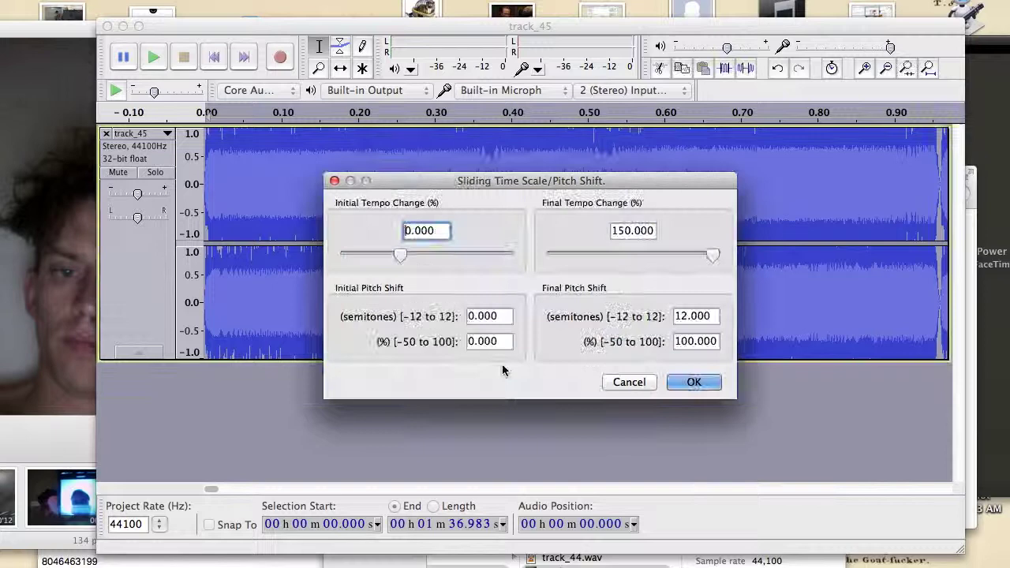
left_click(708, 382)
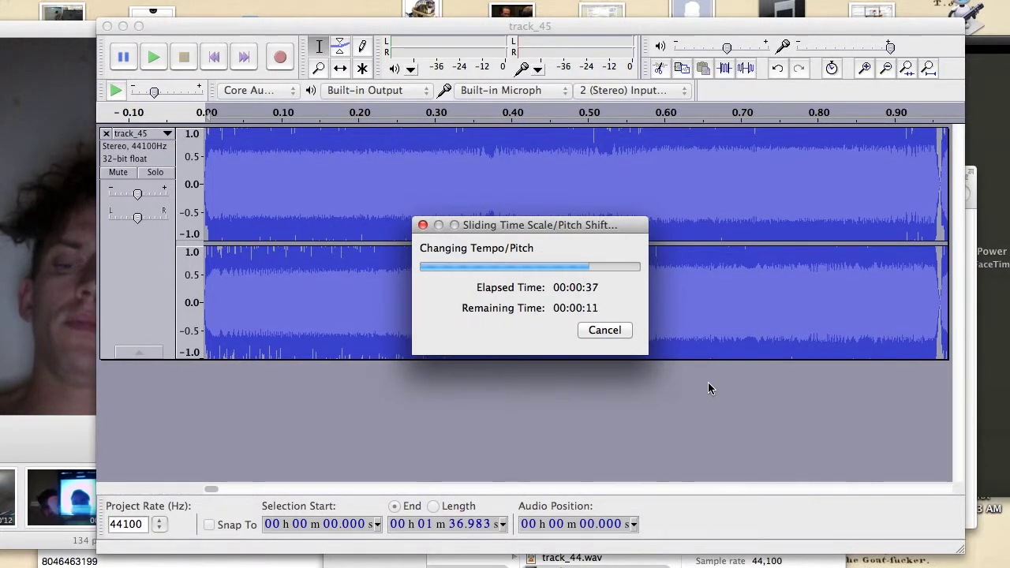
Play the pitch-shifted track_45 and view its waveform over the full length and at its end
key("space")
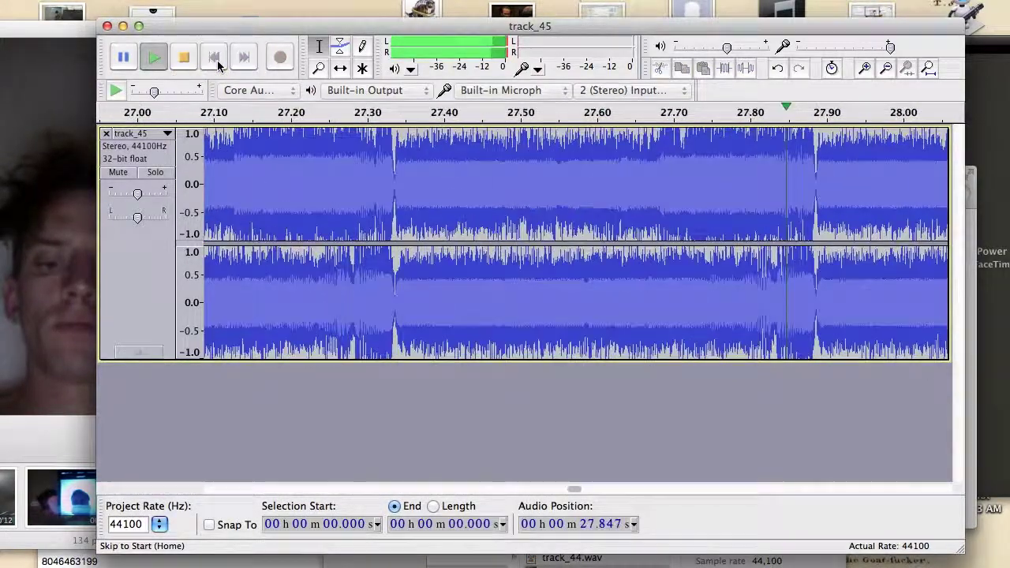
left_click(176, 0)
left_click(206, 24)
left_click(175, 0)
left_click(205, 23)
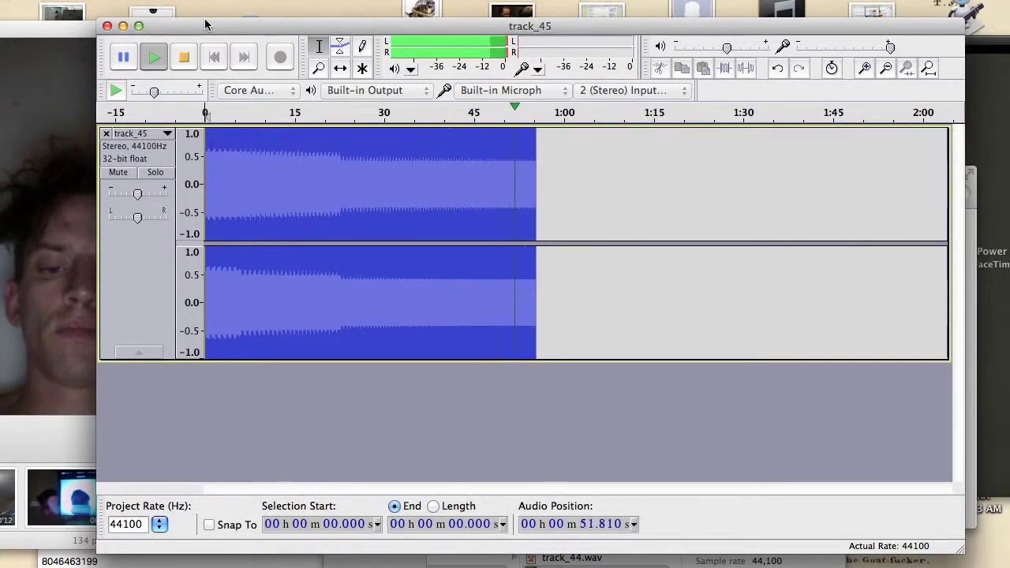
left_click(244, 57)
Note under 46 in fiasconotes that track 45 was repeated 100 times with a sliding tempo and pitch change of +150% and +12 semitones
left_click(114, 2)
left_click(138, 181)
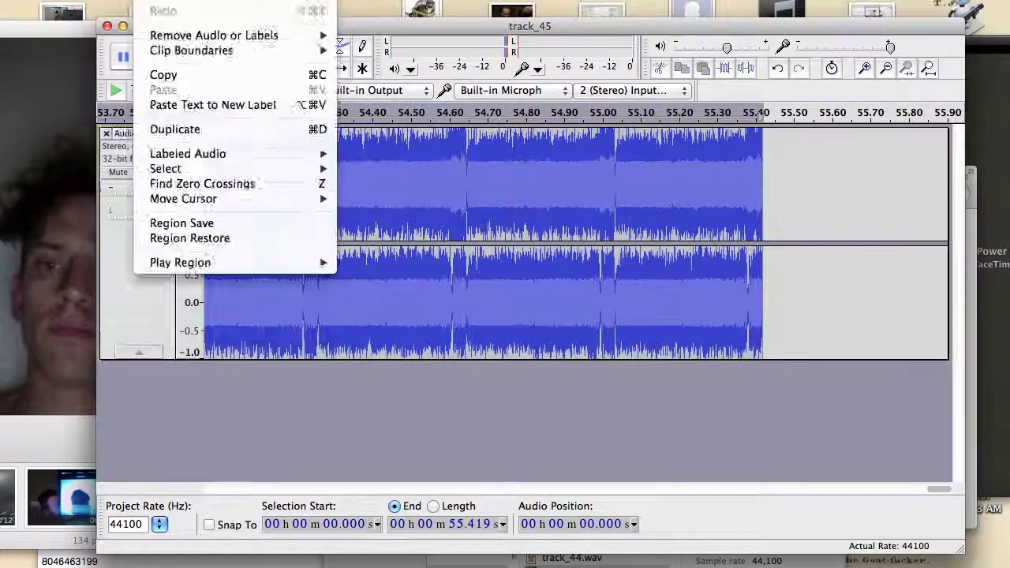
key("super+Tab")
type("45")
left_click_drag(44, 469, 118, 509)
key("BackSpace")
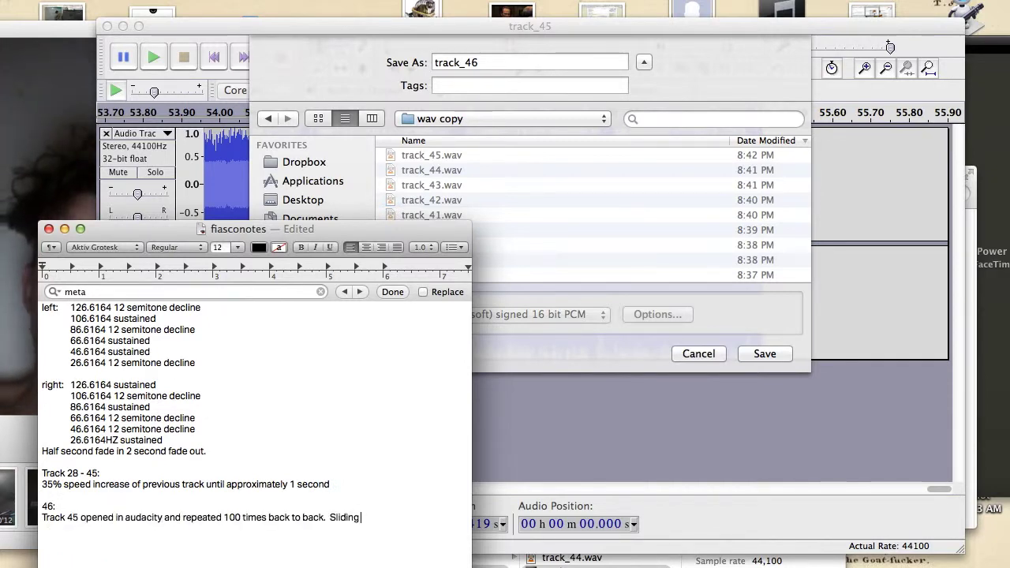
type("change of +150% and +12 semitones applied.")
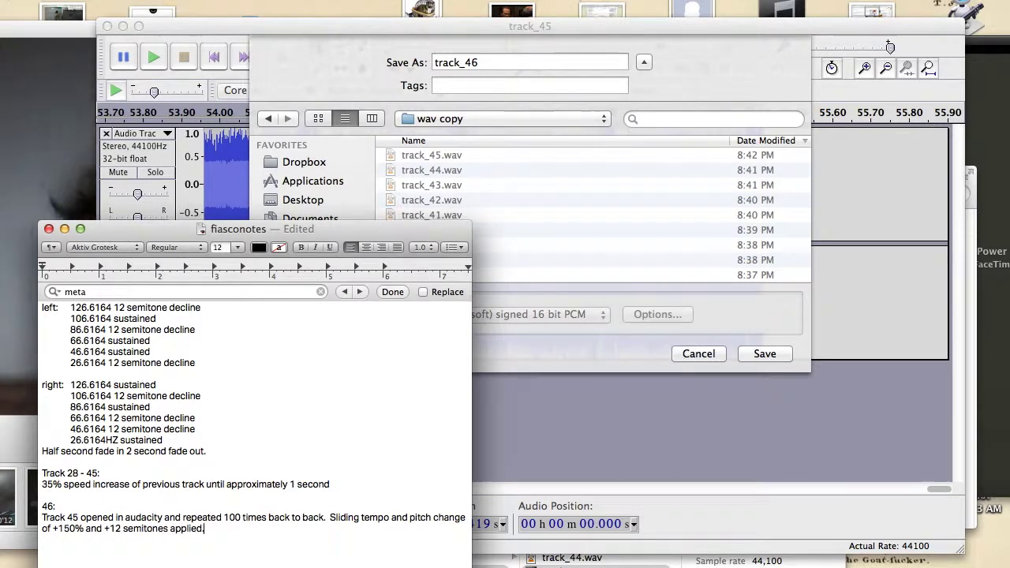
Export the shifted audio as track_46 in the wav copy folder and save the project as track_45
left_click_drag(204, 529, 42, 517)
left_click(765, 354)
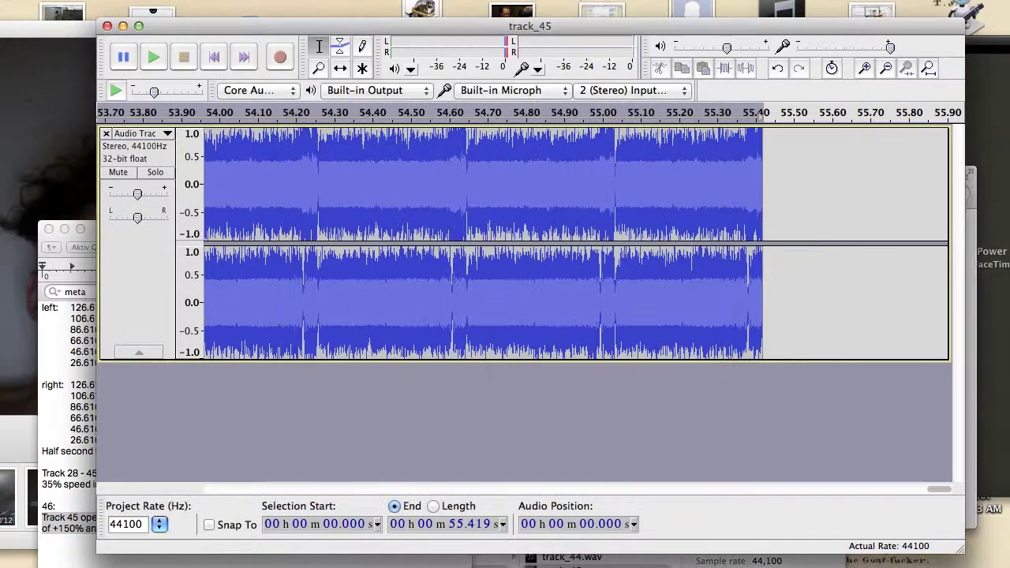
key("super+s")
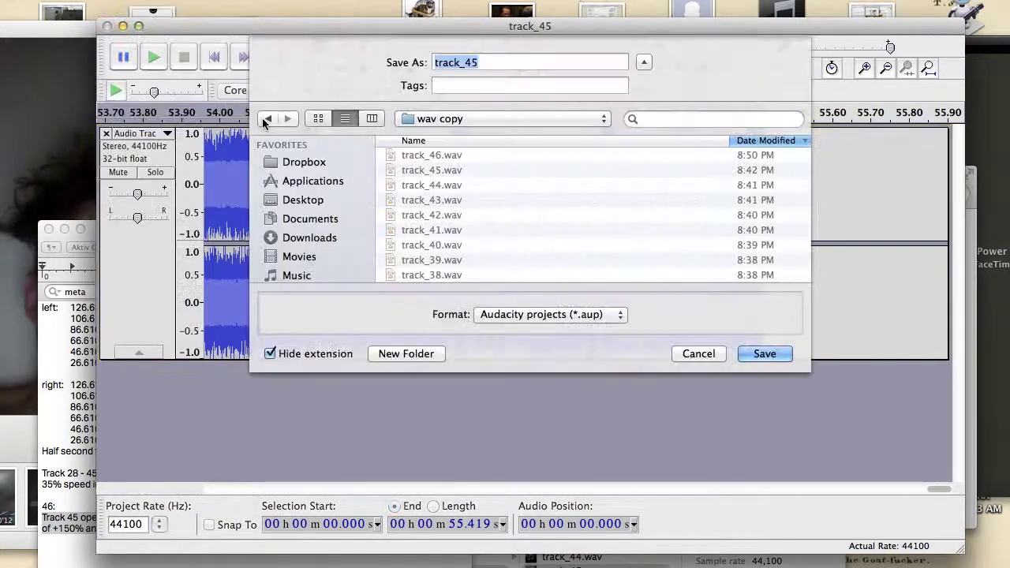
left_click(765, 353)
Close the track_45 project window and return to the wav copy folder
key("super+Tab")
scroll(467, 467, "left", 3)
key("super+Tab")
left_click(107, 27)
key("super+Tab")
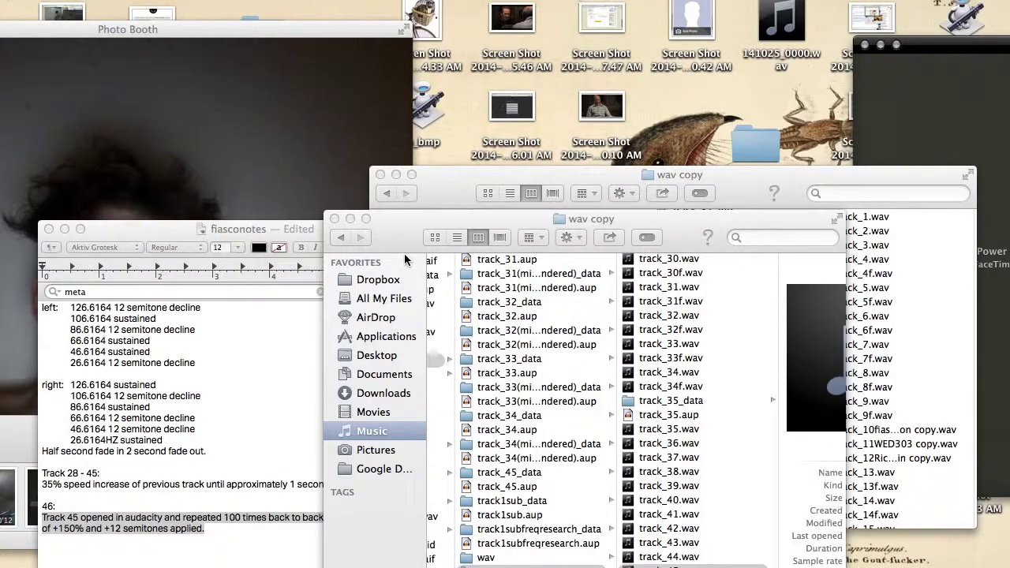
Open track_1.wav from the wav copy folder in Audacity, start playback and skip to the end of the track
key("super+n")
key("super+Tab")
scroll(602, 282, "up", 10)
left_click_drag(578, 262, 266, 236)
left_click_drag(270, 493, 418, 494)
left_click_drag(755, 26, 719, 38)
left_click(117, 70)
left_click(207, 72)
Undo the last edit in the track_1 project
left_click_drag(484, 502, 705, 510)
key("super+Tab")
key("super+Tab")
left_click_drag(623, 278, 629, 287)
key("super+z")
left_click(826, 271)
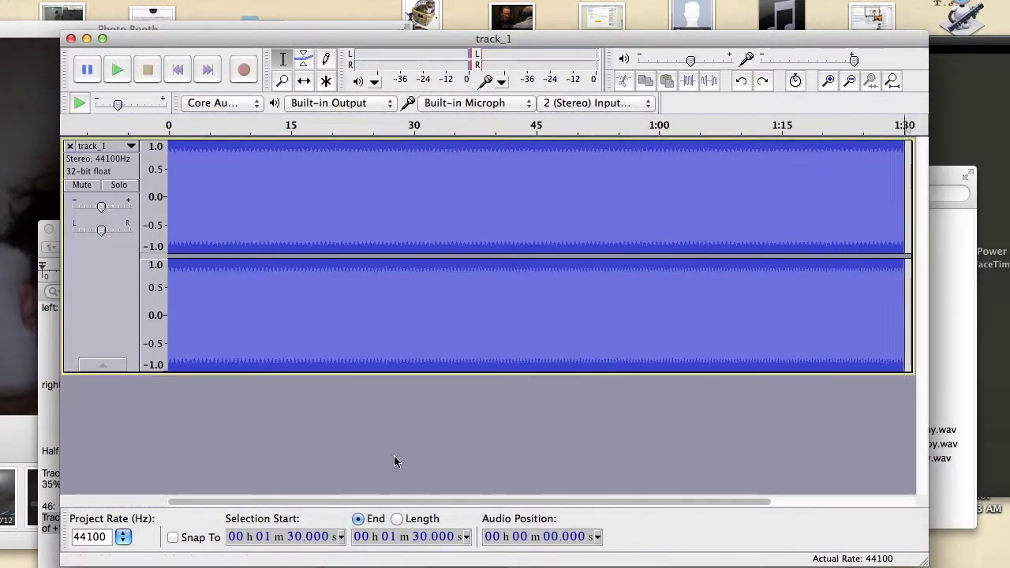
Examine the waveform at the end of track_1 close up around the 1:30 mark and play the track back
key("super+1")
key("super+1")
key("super+1")
key("super+1")
left_click(752, 149)
left_click(147, 1)
left_click(353, 157)
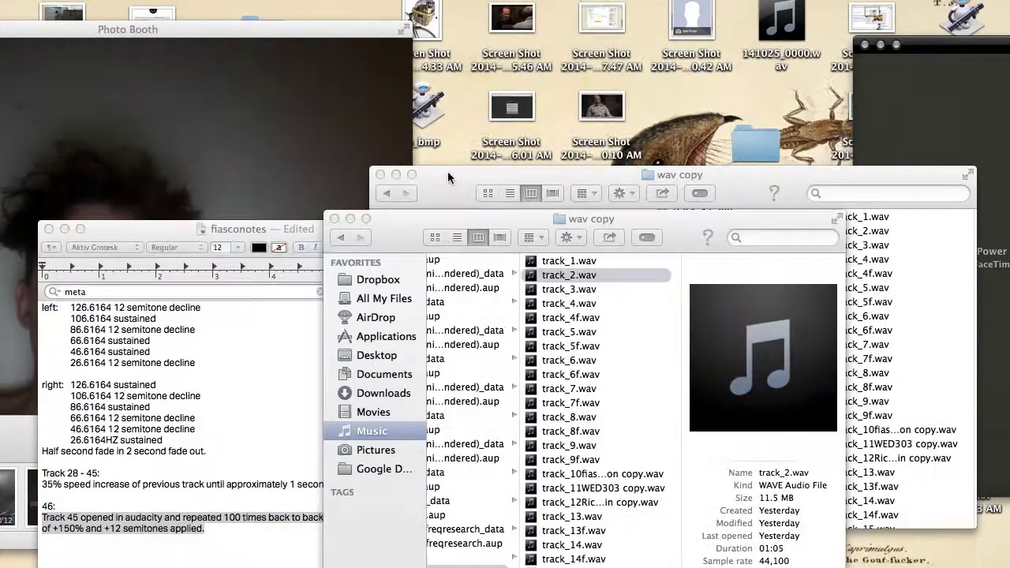
right_click(574, 198)
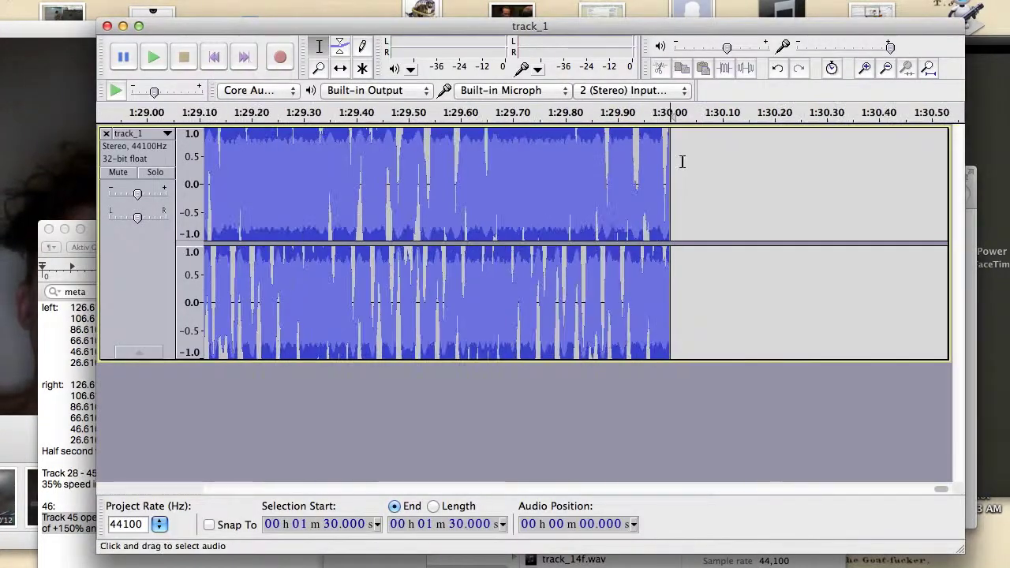
key("super+1")
key("super+1")
key("super+3")
key("super+3")
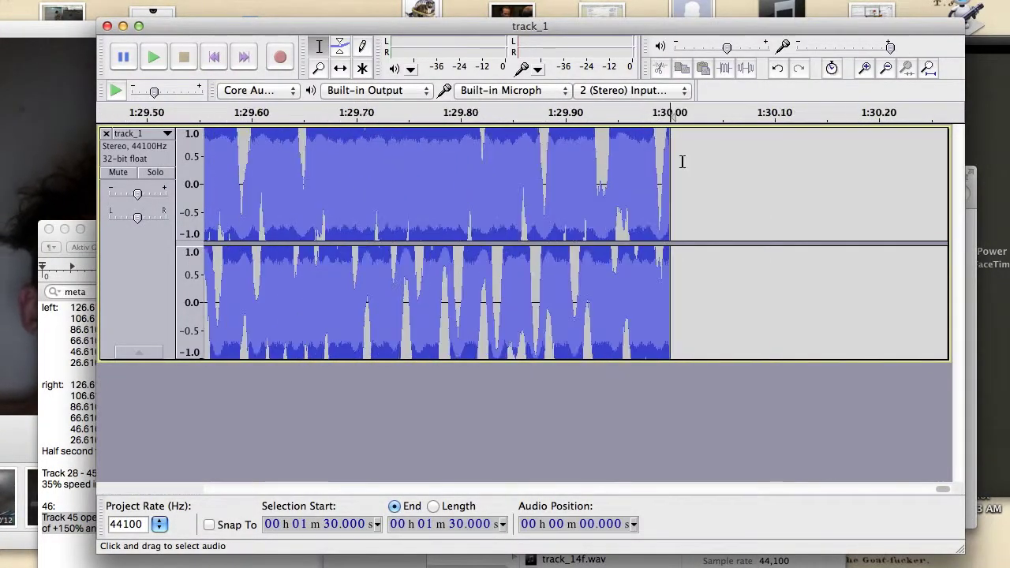
left_click(288, 178)
key("space")
key("super+3")
key("super+3")
key("super+shift+i")
Remove the f suffix from the faded track file names in wav copy and rename the folder as wav with fades
scroll(575, 203, "down", 10)
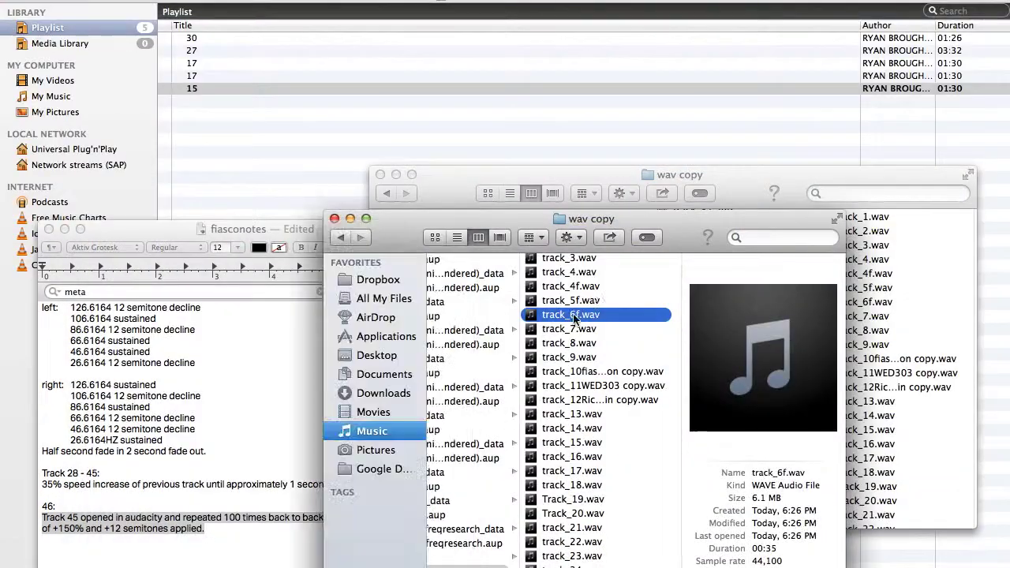
left_click(578, 301)
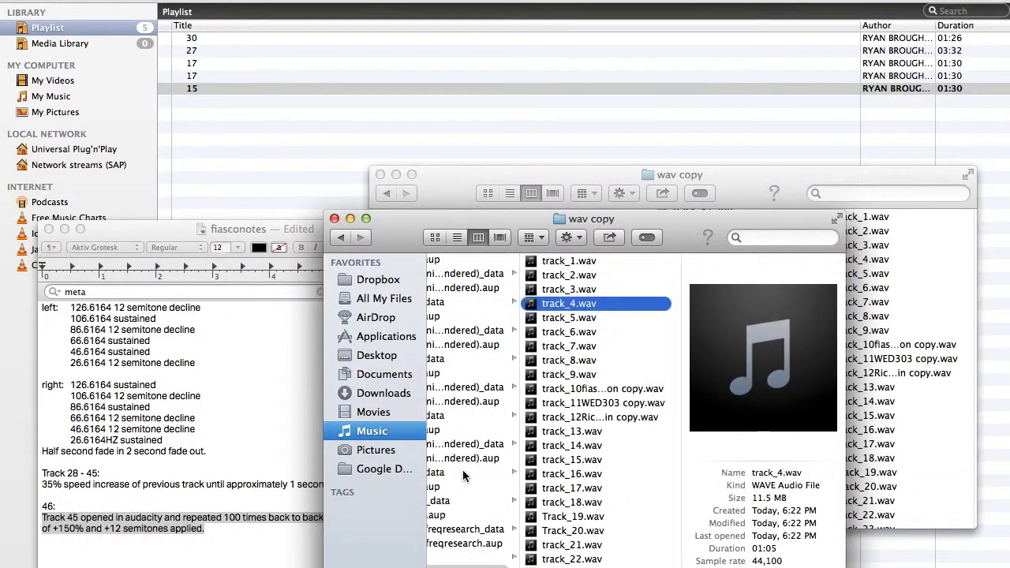
key("Left")
scroll(728, 506, "up", 5)
scroll(728, 506, "down", 3)
Rename the track_26 file as track_26DONOTUSE_NEEDS TO BE PORNOSAMPLE.wav and give it a red tag
left_click(734, 446)
left_click(582, 450)
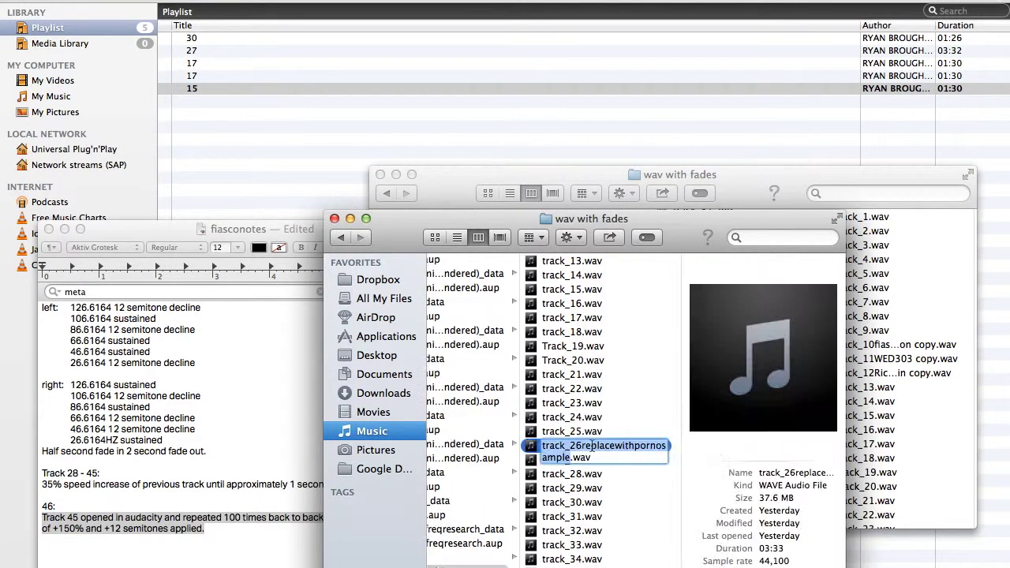
right_click(533, 447)
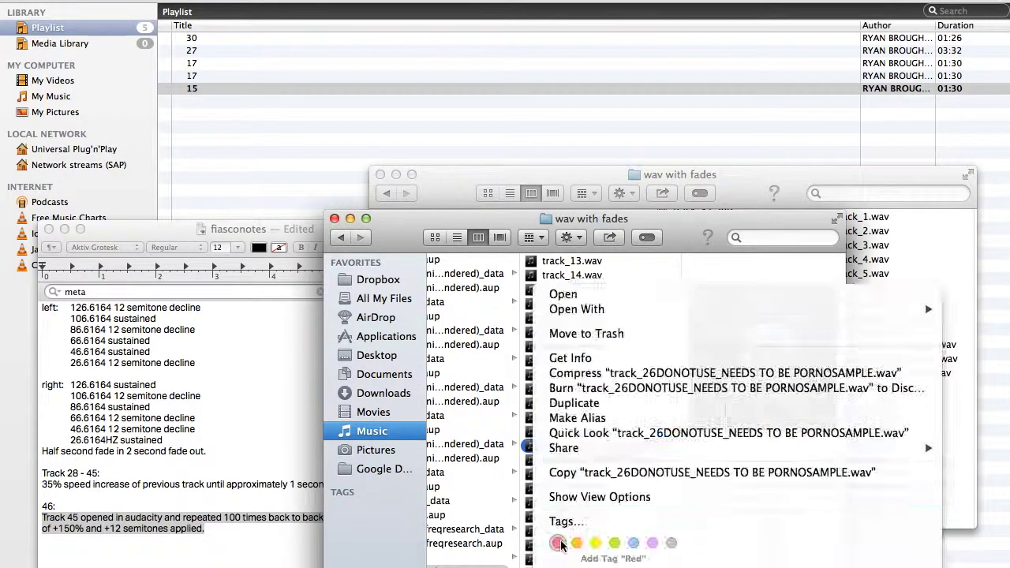
left_click(560, 543)
left_click(605, 475)
scroll(623, 442, "down", 5)
right_click(584, 289)
left_click(548, 375)
scroll(604, 465, "up", 5)
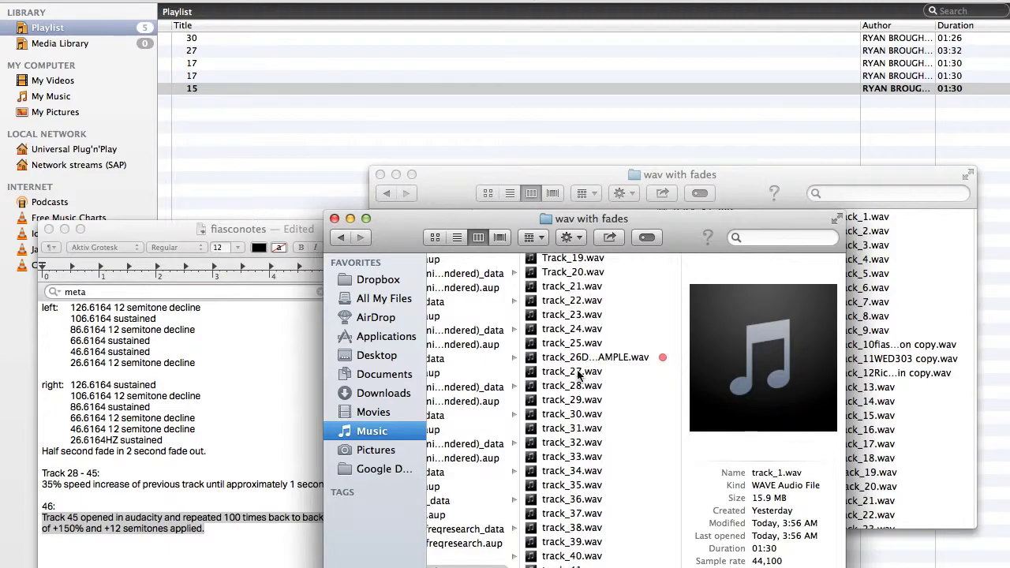